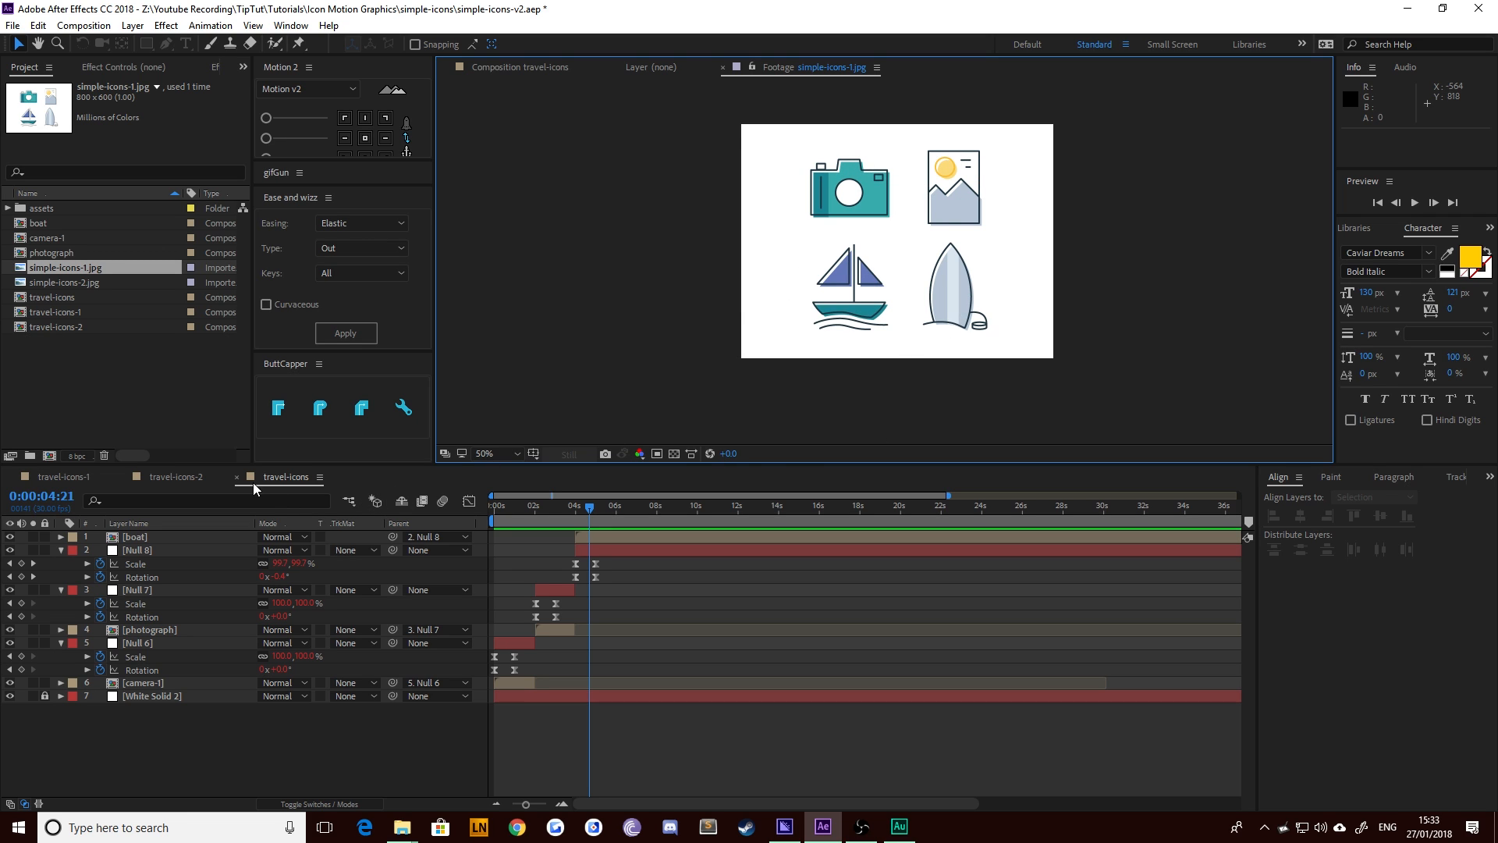
Place simple-icons-1.jpg as the top layer of the travel-icons composition and trim its start to 0:00:06:00
key("space")
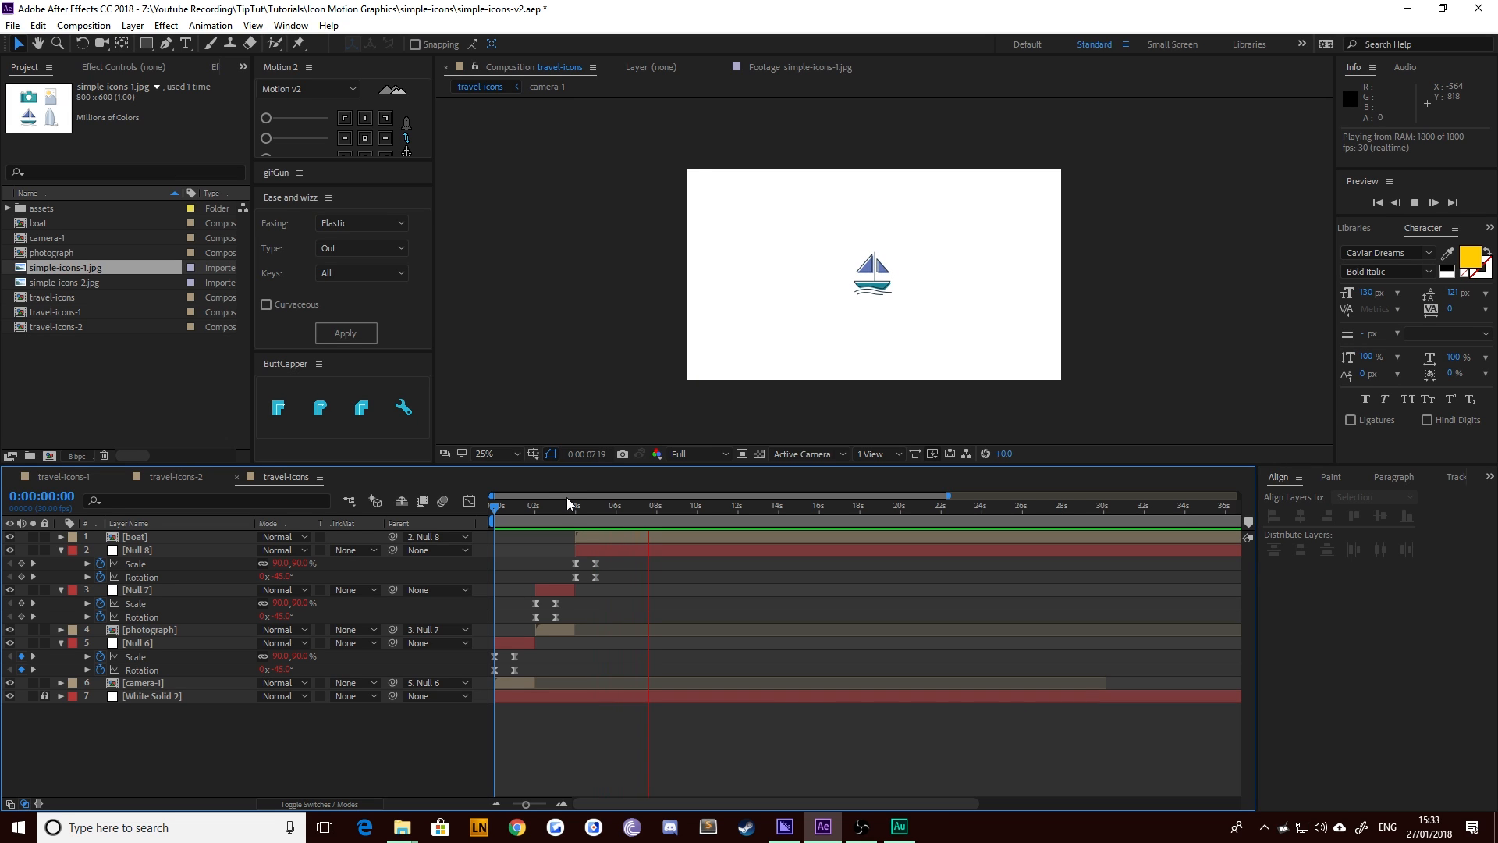
key("space")
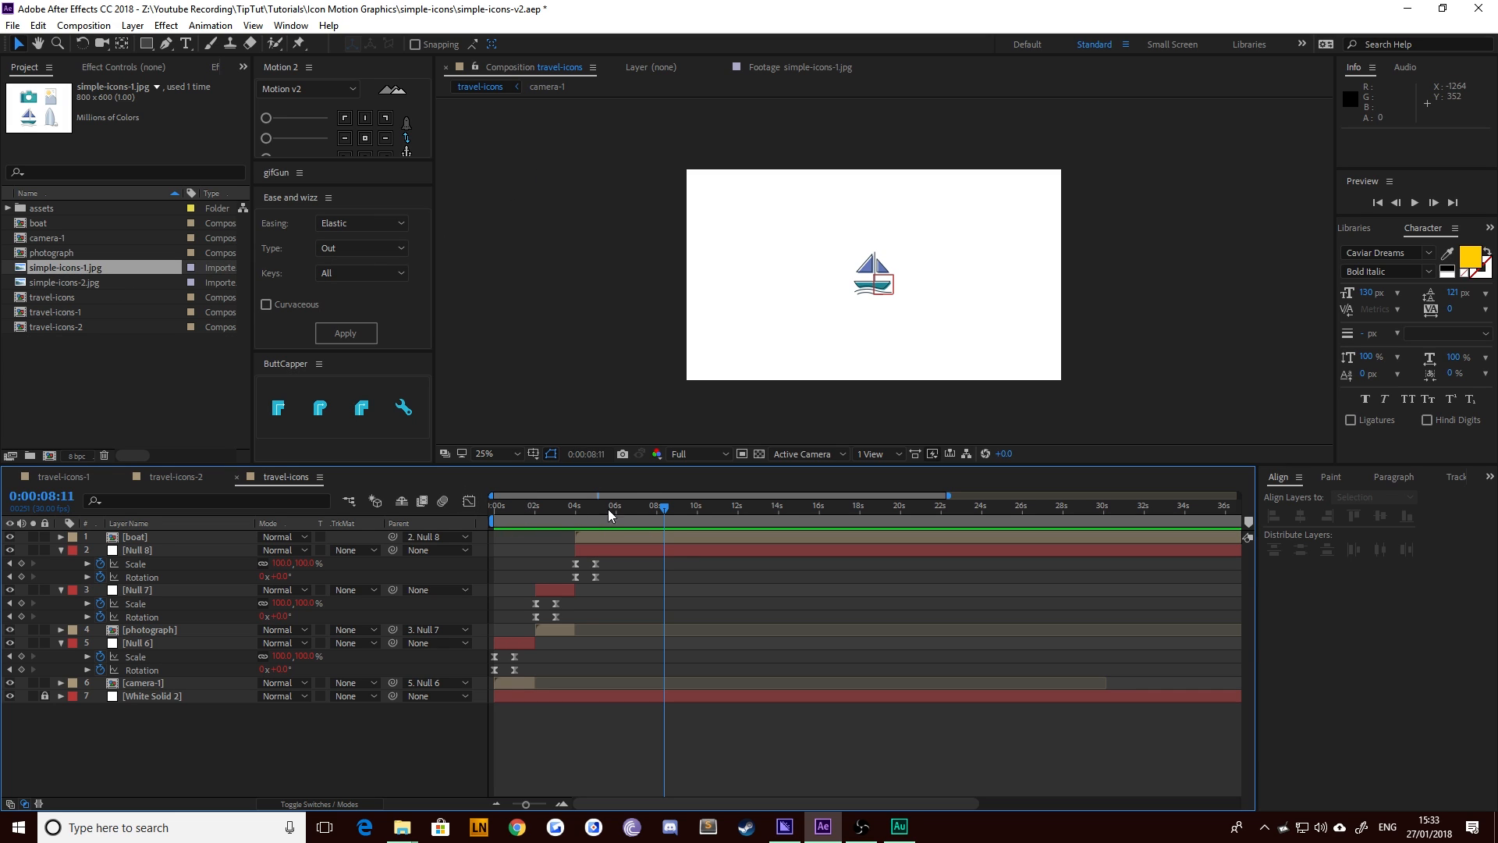
left_click_drag(579, 507, 616, 516)
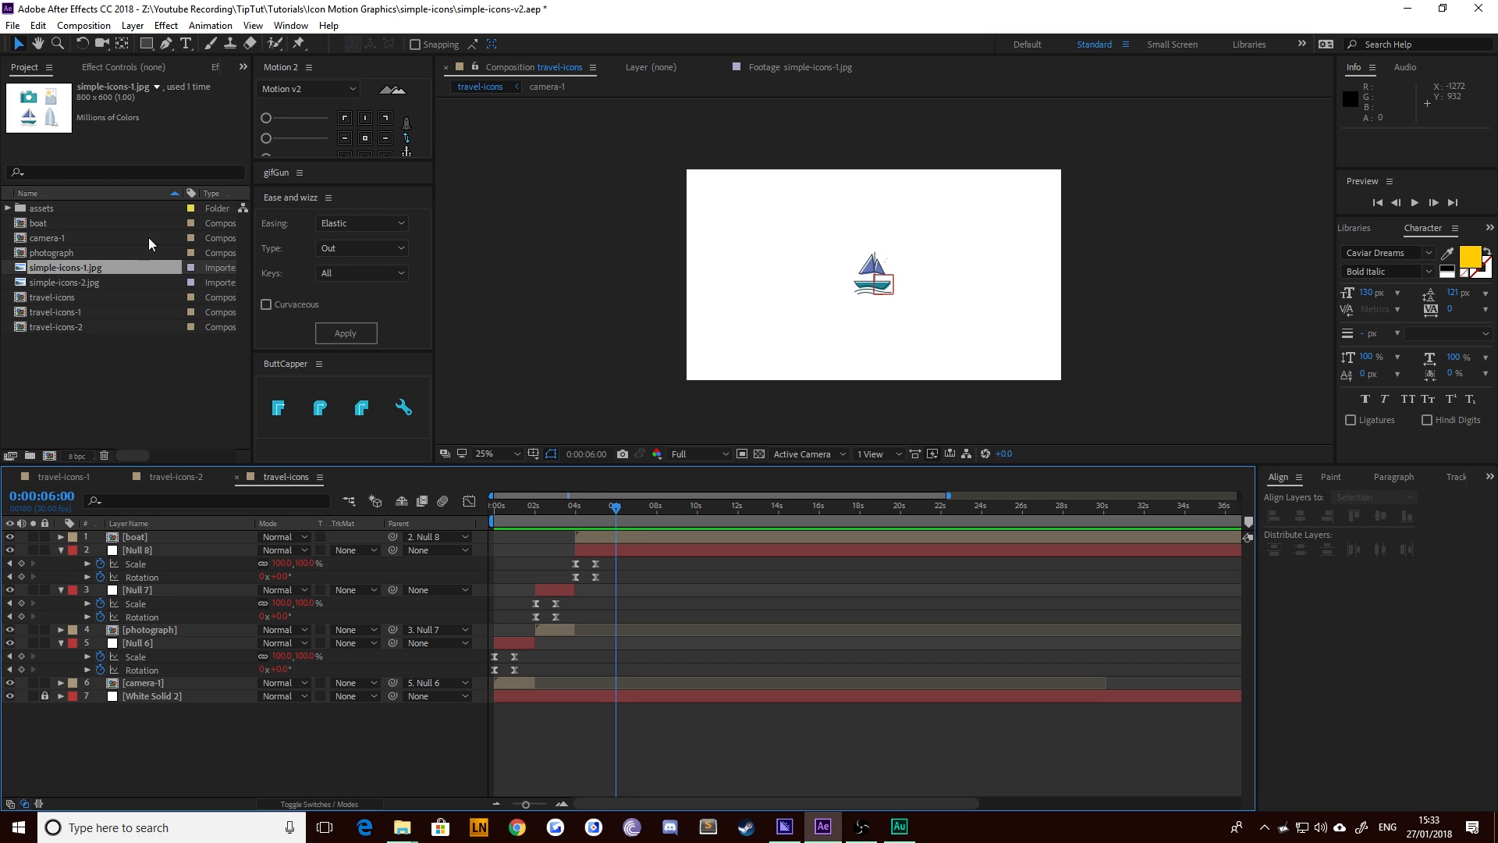
left_click_drag(14, 272, 489, 520)
left_click(574, 348)
scroll(882, 347, "up", 3)
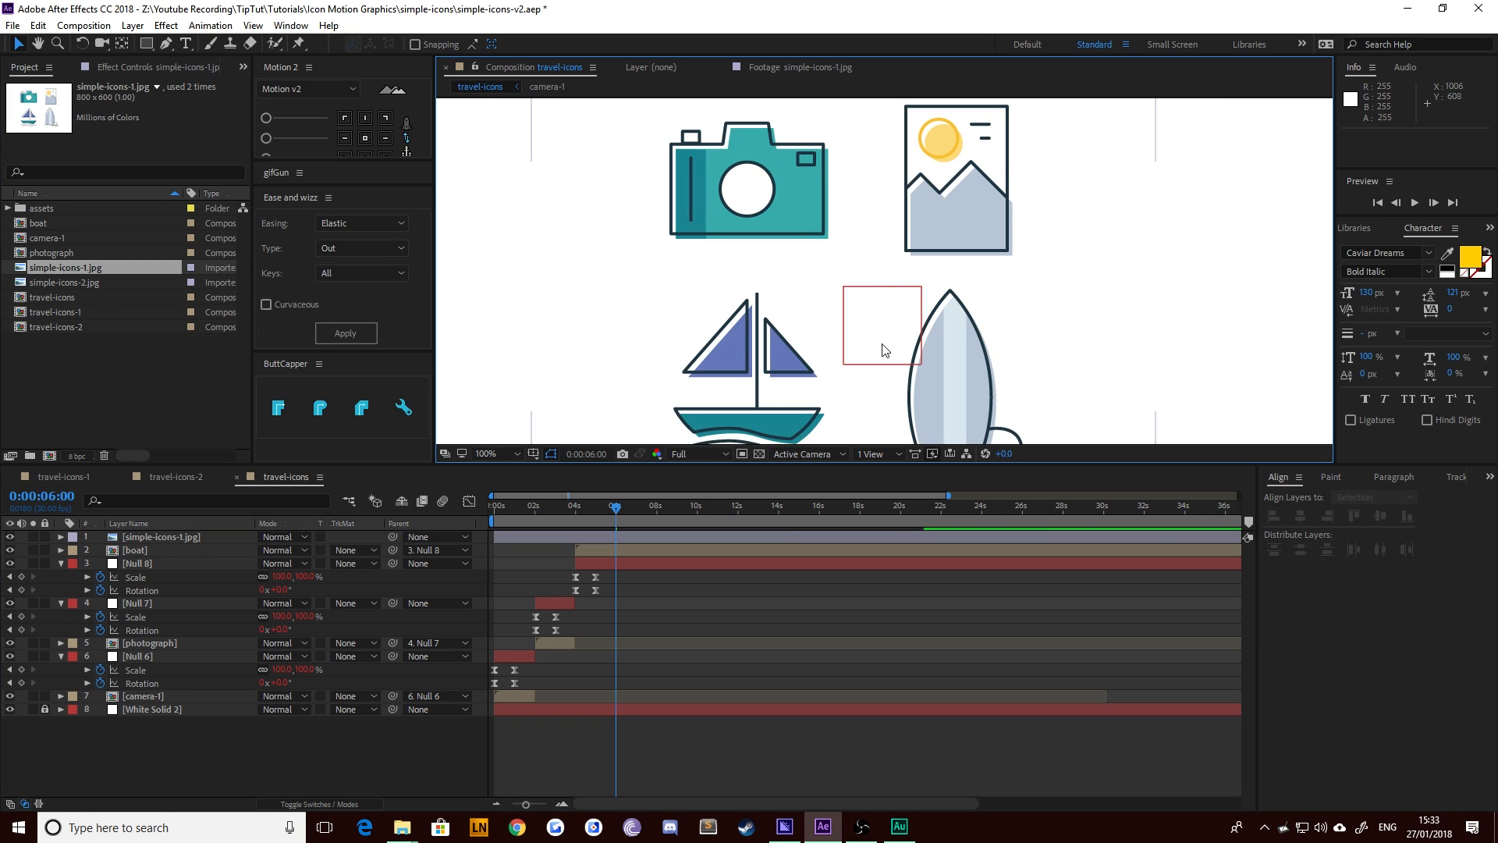
left_click_drag(926, 393, 864, 254)
key("v")
left_click(514, 536)
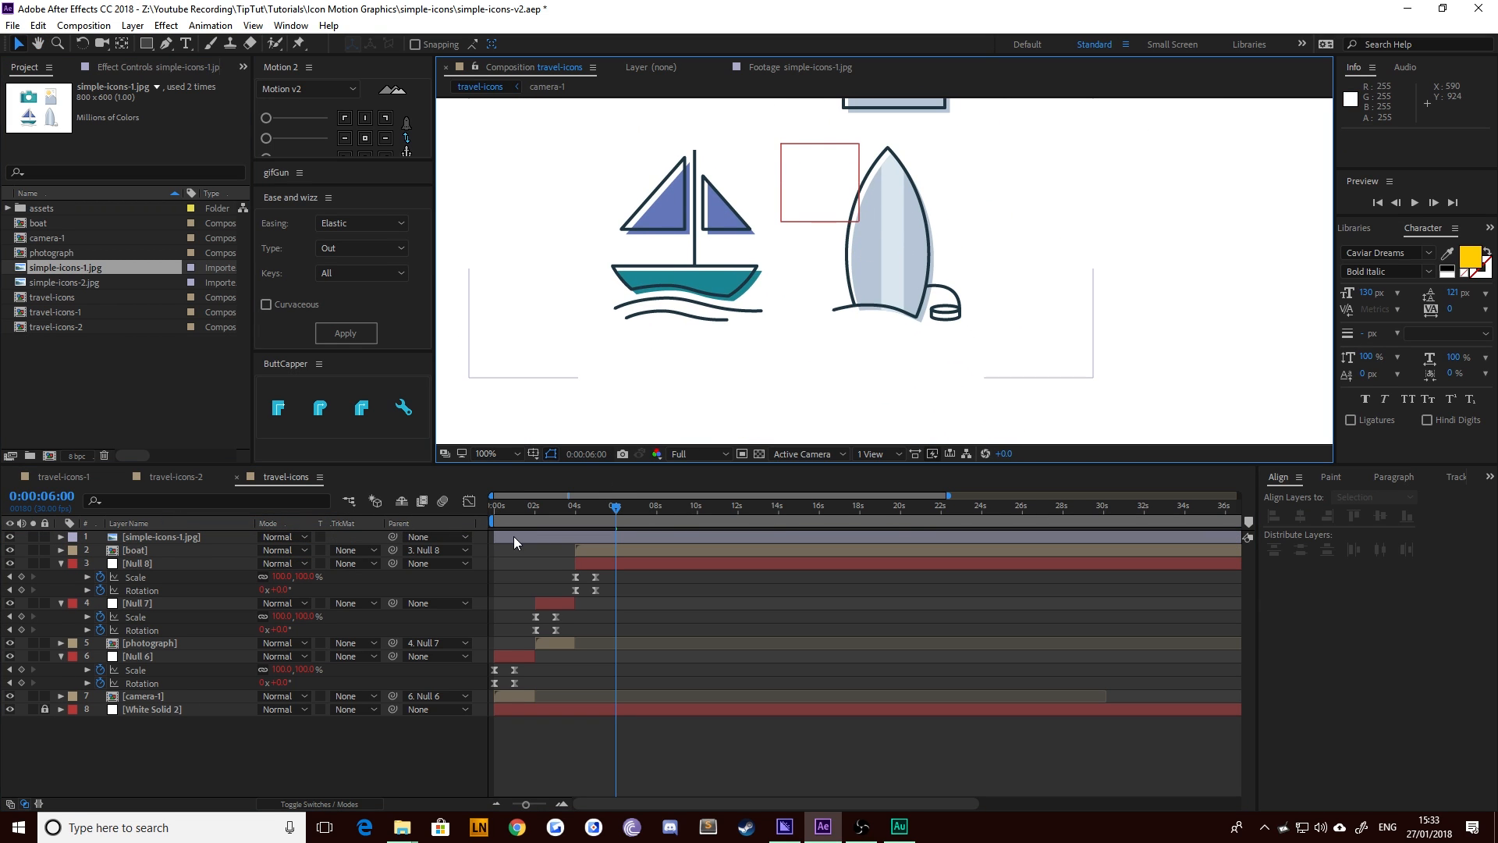
key("alt+bracketleft")
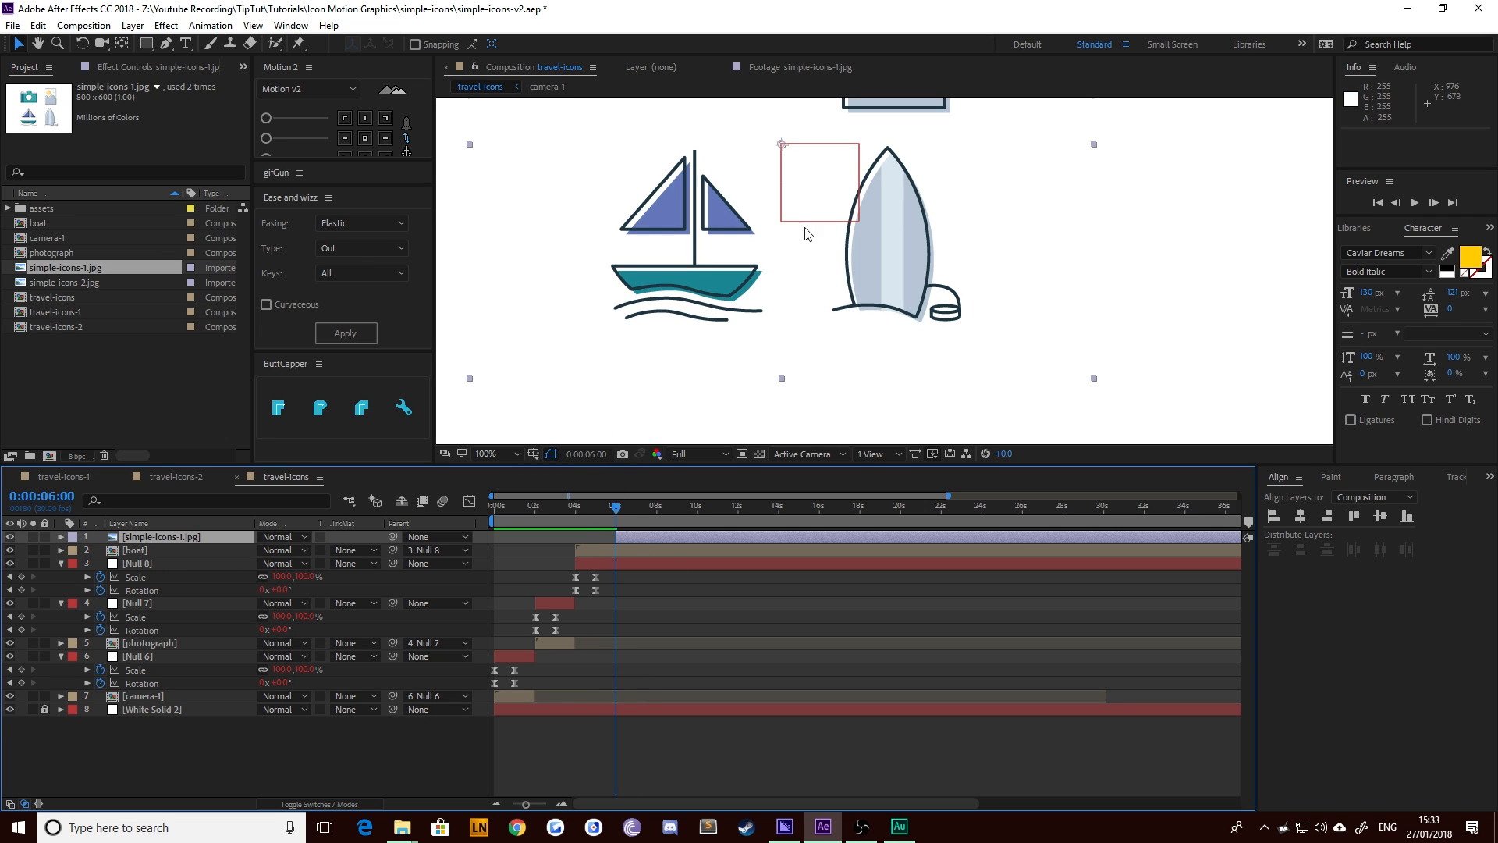
Mask the simple-icons-1.jpg layer with a rectangle around the surfboard icon, leaving out the other icons
left_click(146, 44)
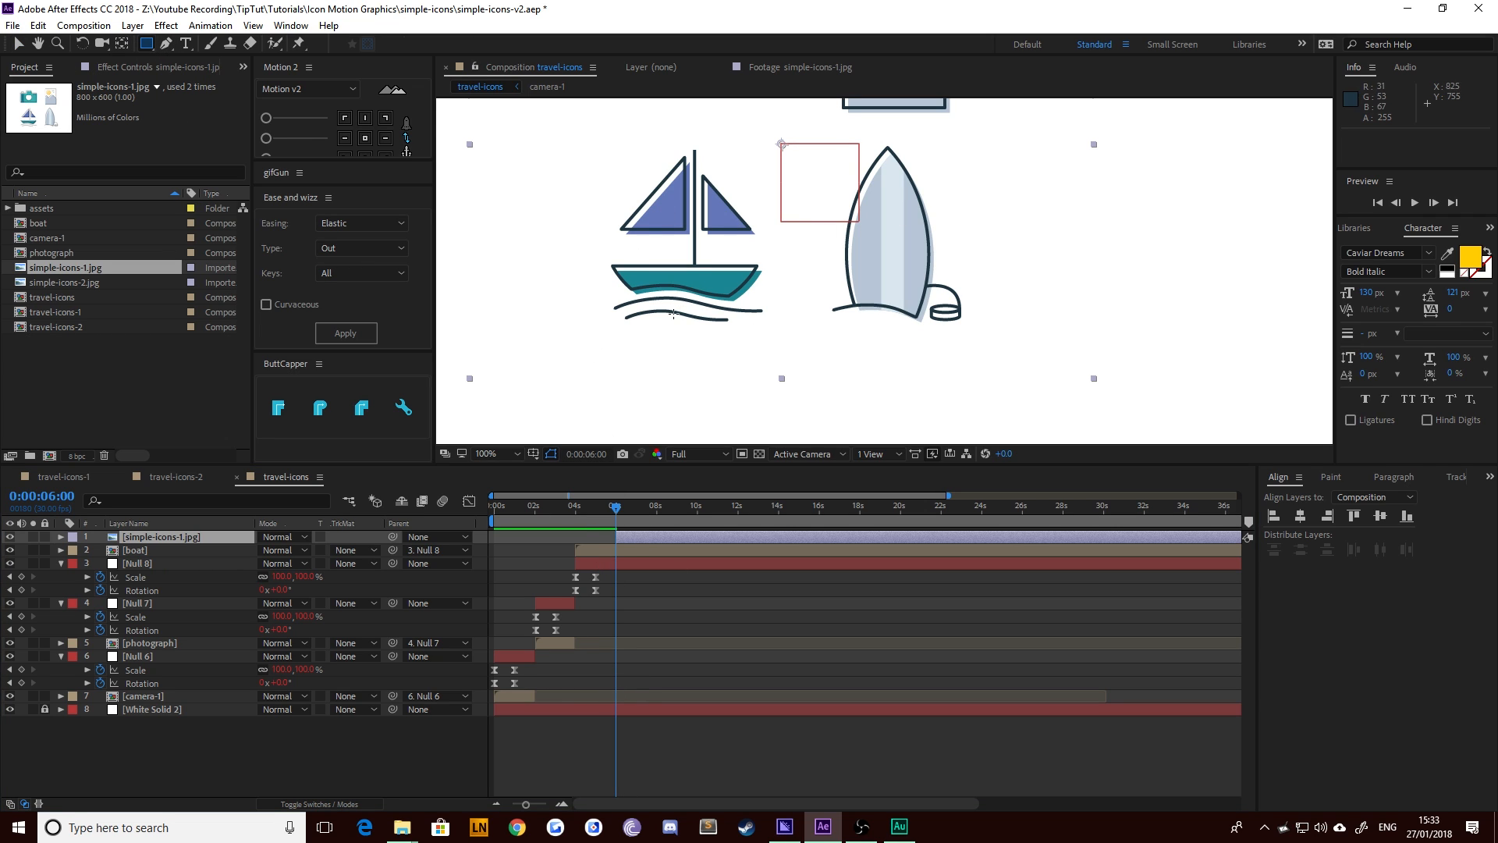
left_click_drag(863, 246, 867, 286)
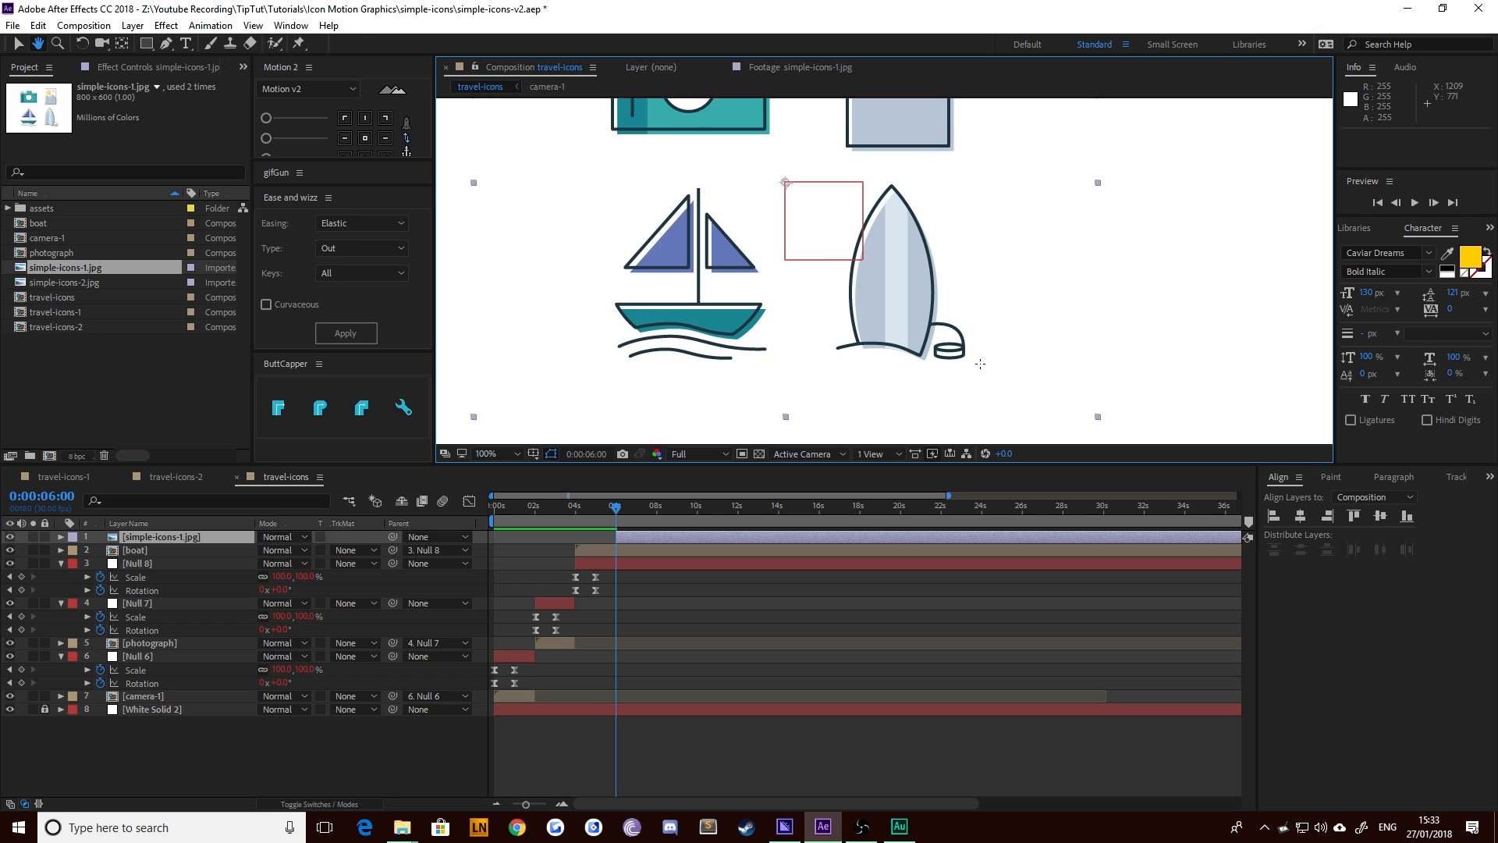
left_click_drag(972, 375, 828, 176)
left_click(19, 43)
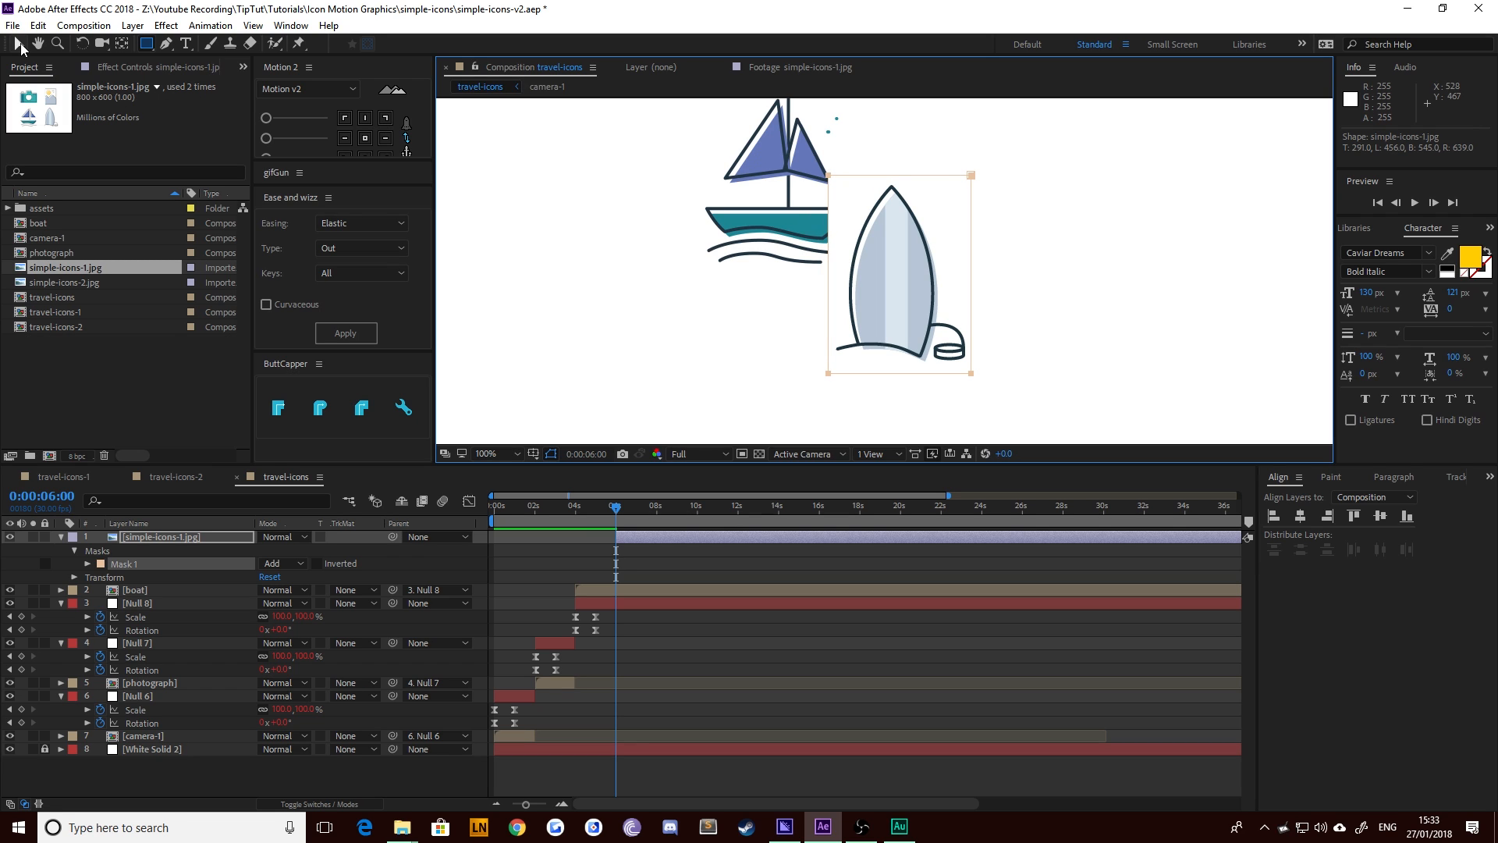
Center the simple-icons-1.jpg layer's anchor point on its masked area and nudge it onto the middle of the surfboard
left_click(581, 536)
left_click(134, 536)
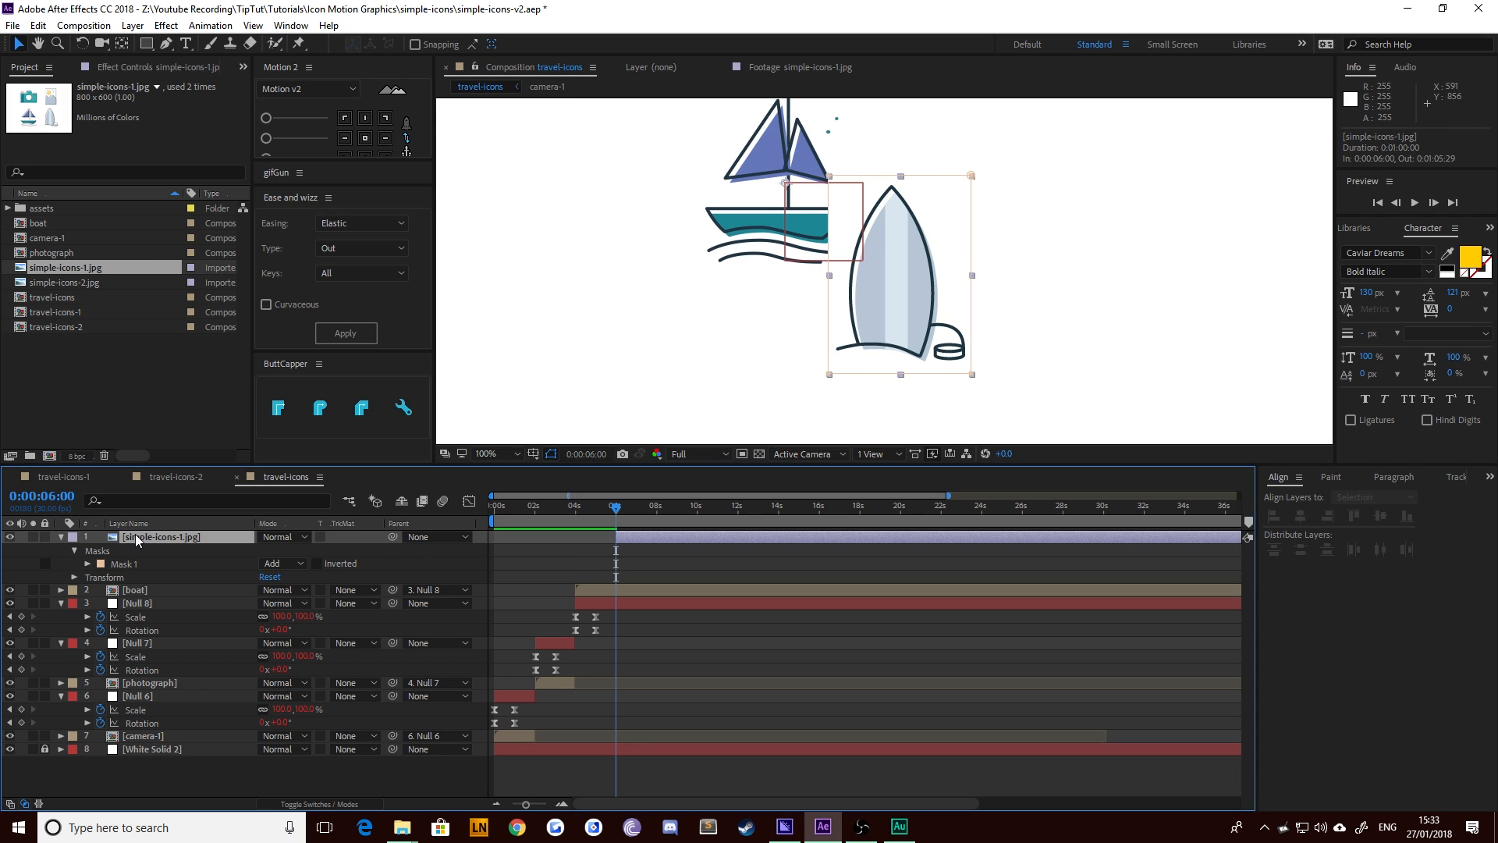
left_click(364, 138)
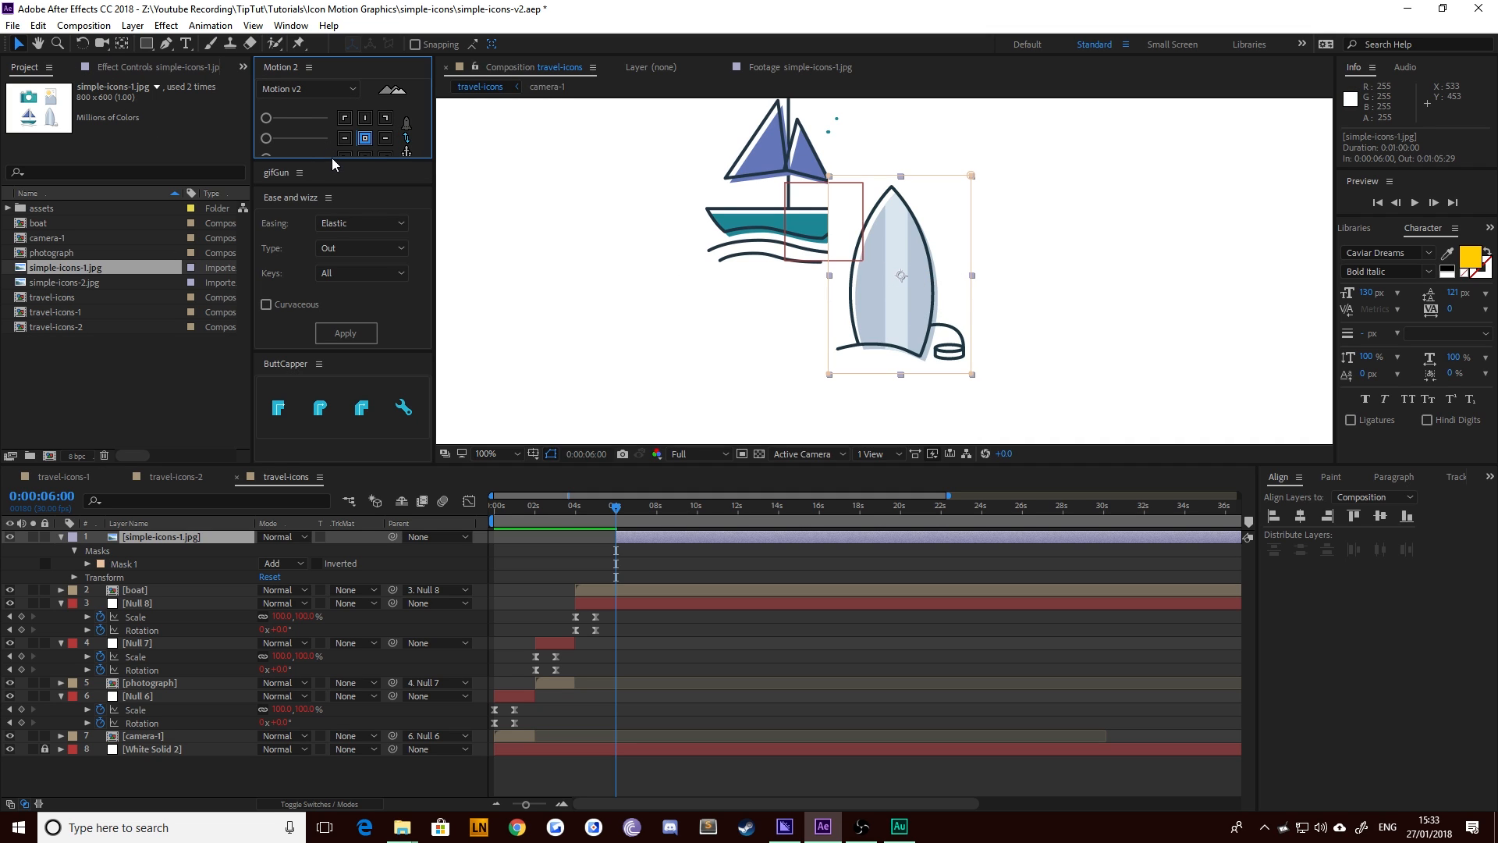
left_click_drag(335, 162, 342, 232)
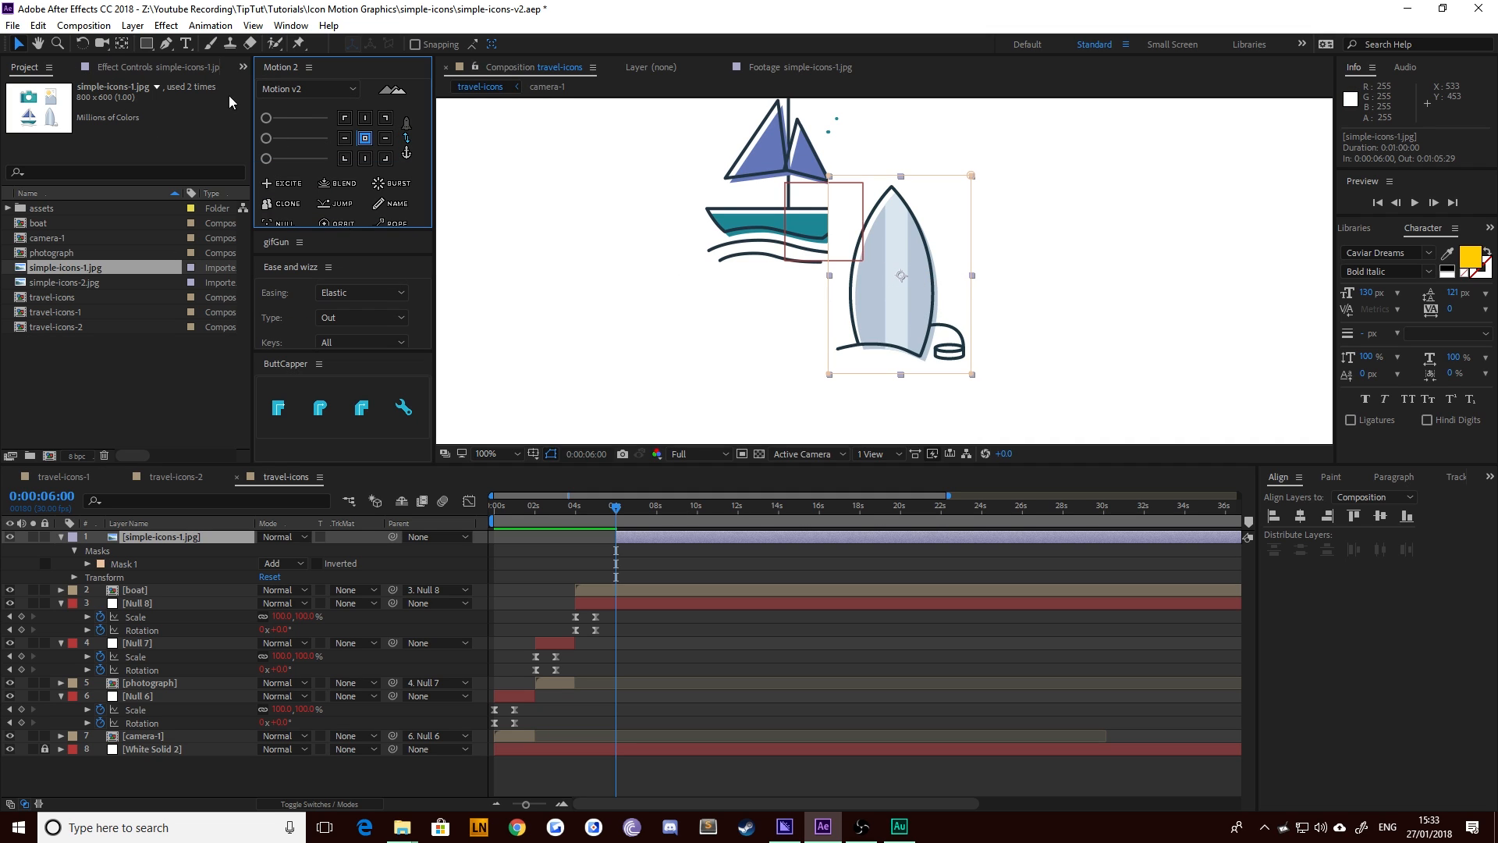
left_click(121, 45)
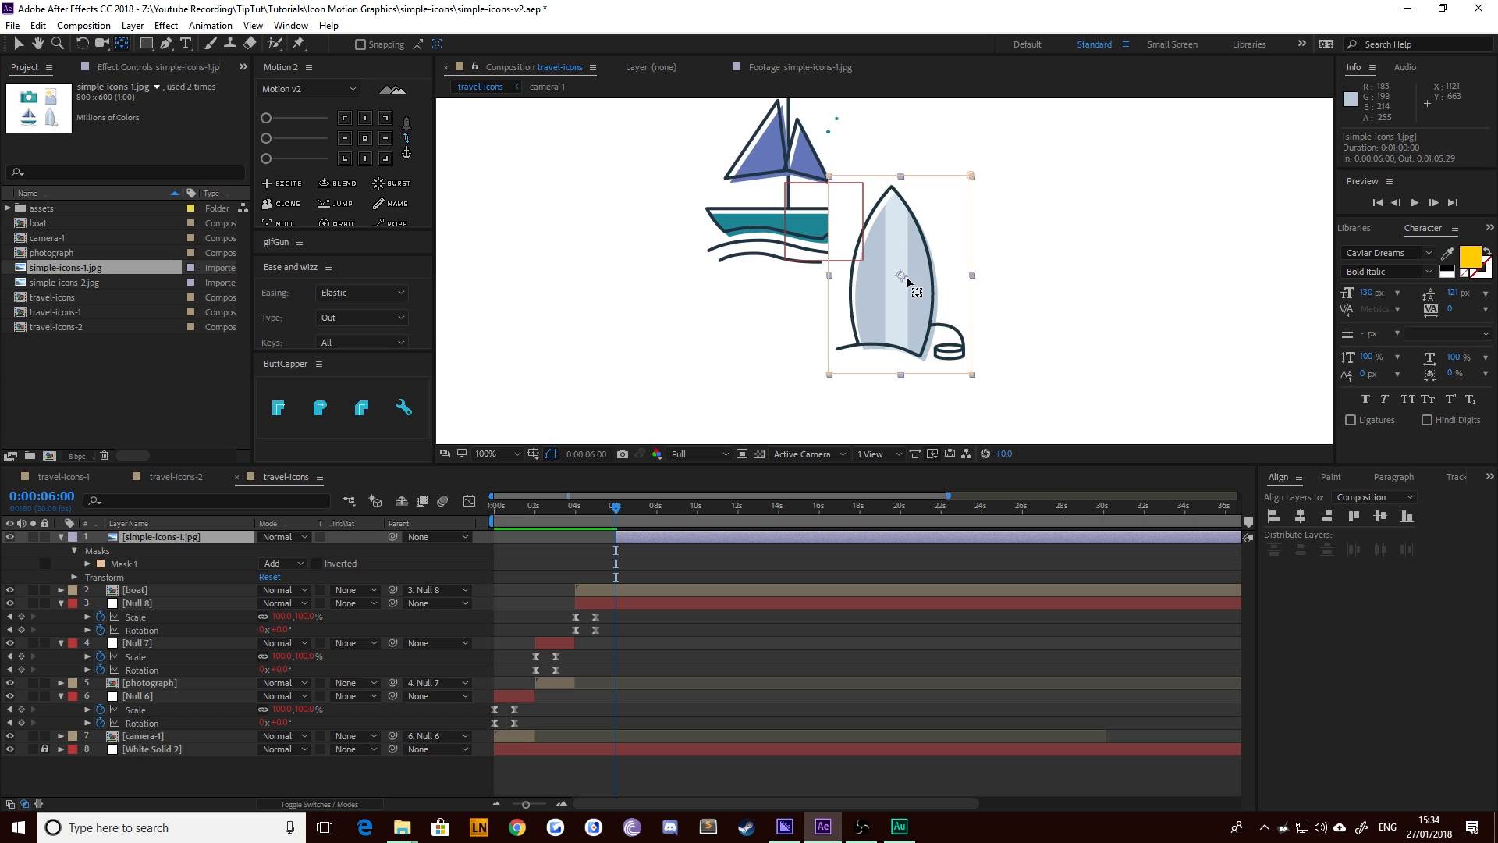
left_click_drag(907, 279, 896, 281)
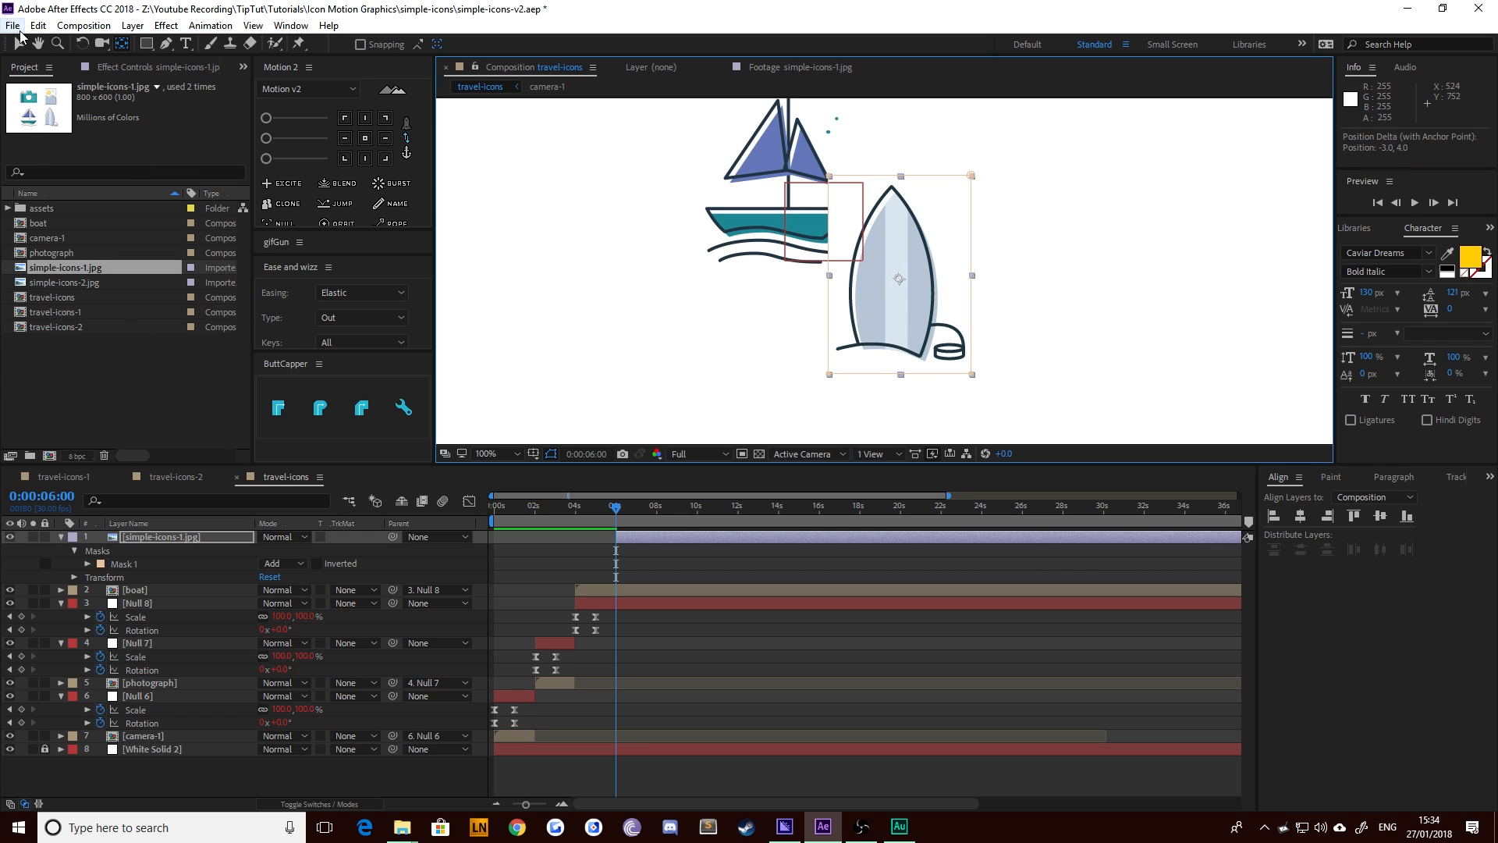
left_click(18, 43)
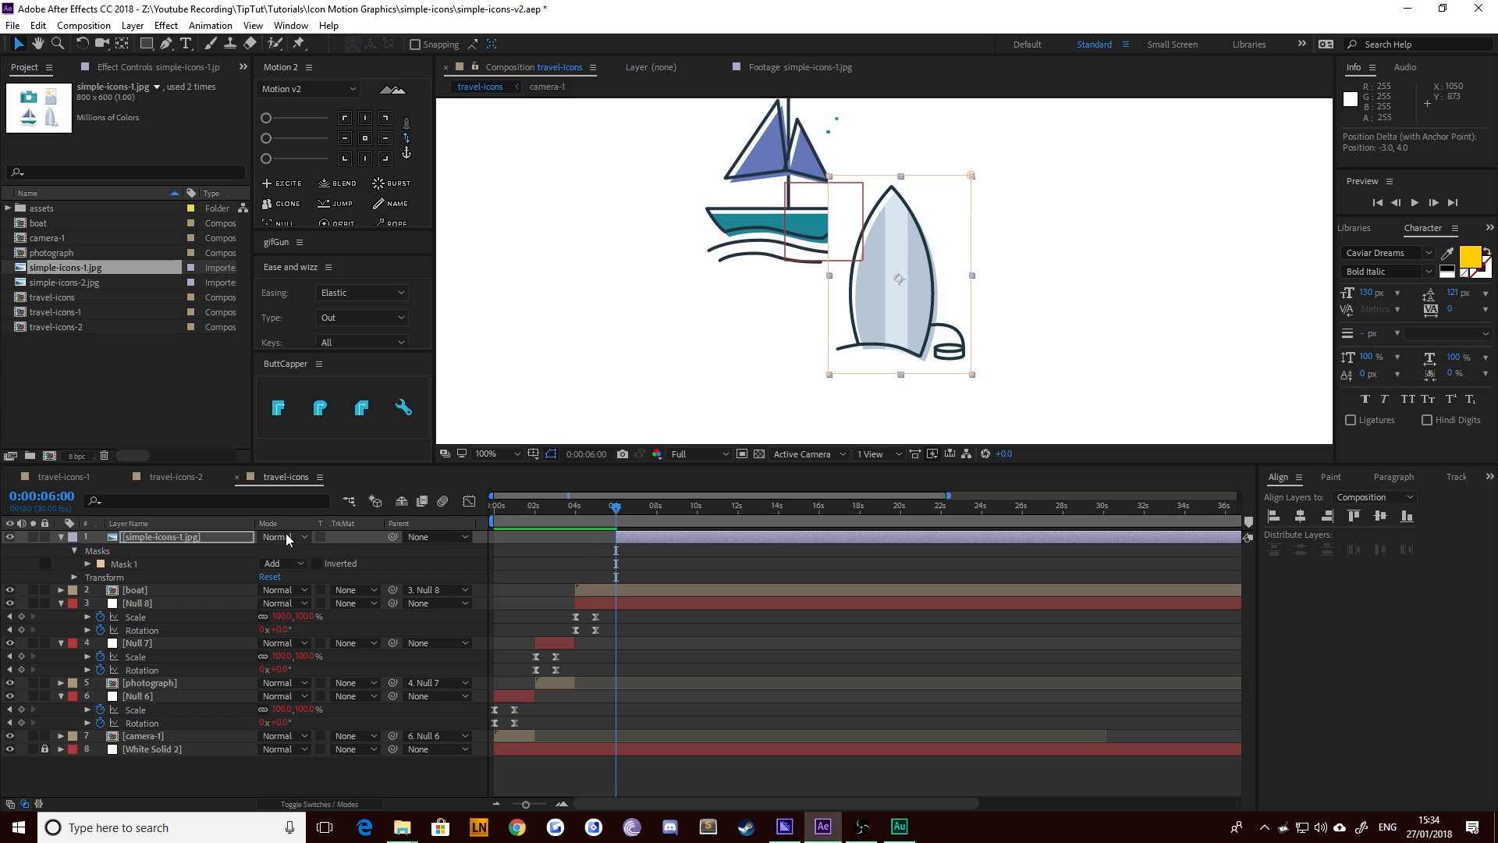
Set the surfboard layer's position to 960, 540 to center it in the composition
key("p")
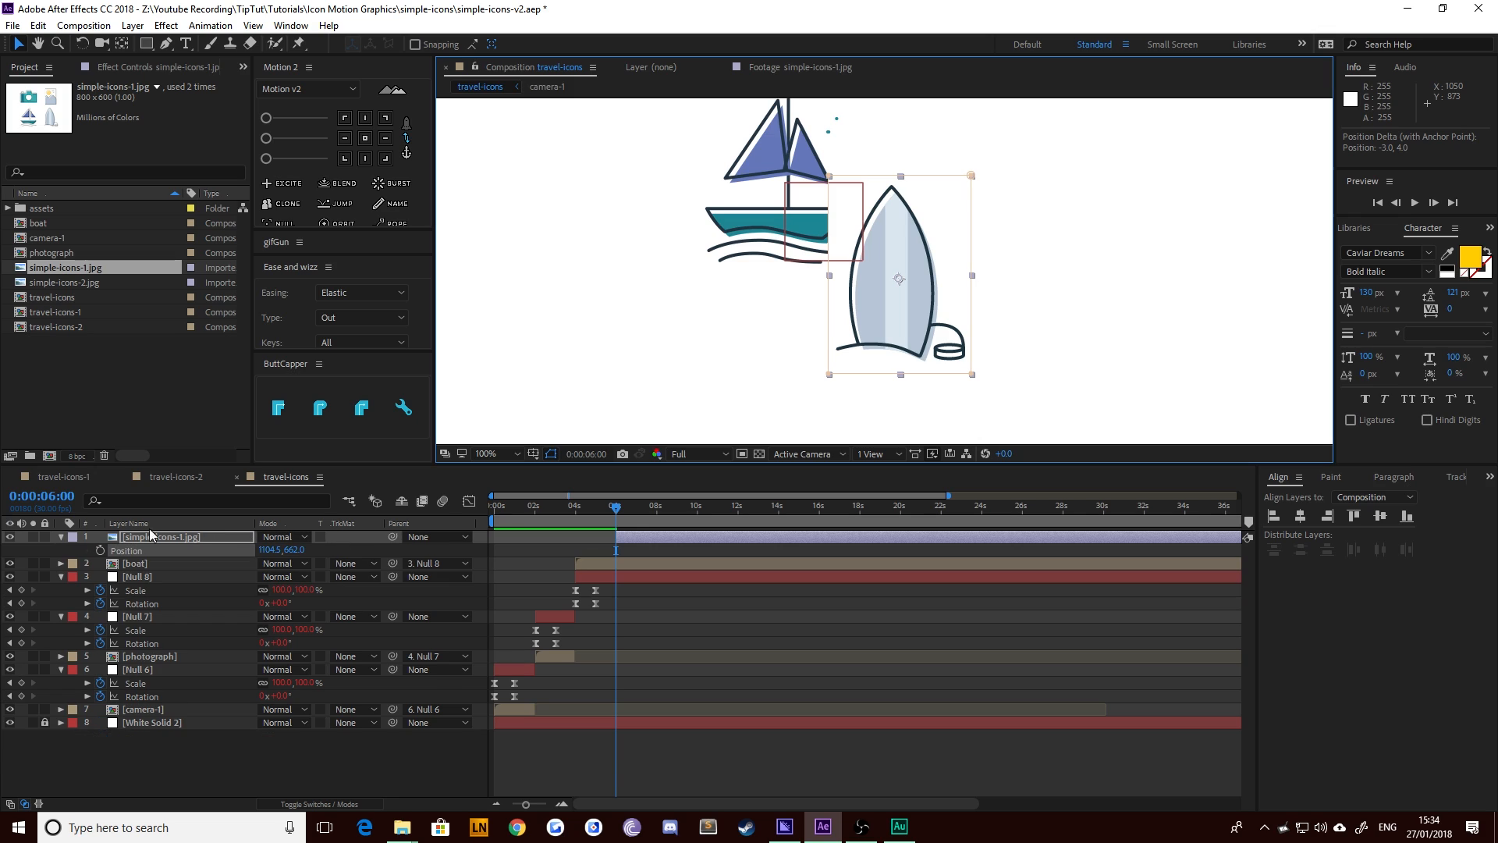
left_click(263, 549)
type("9650")
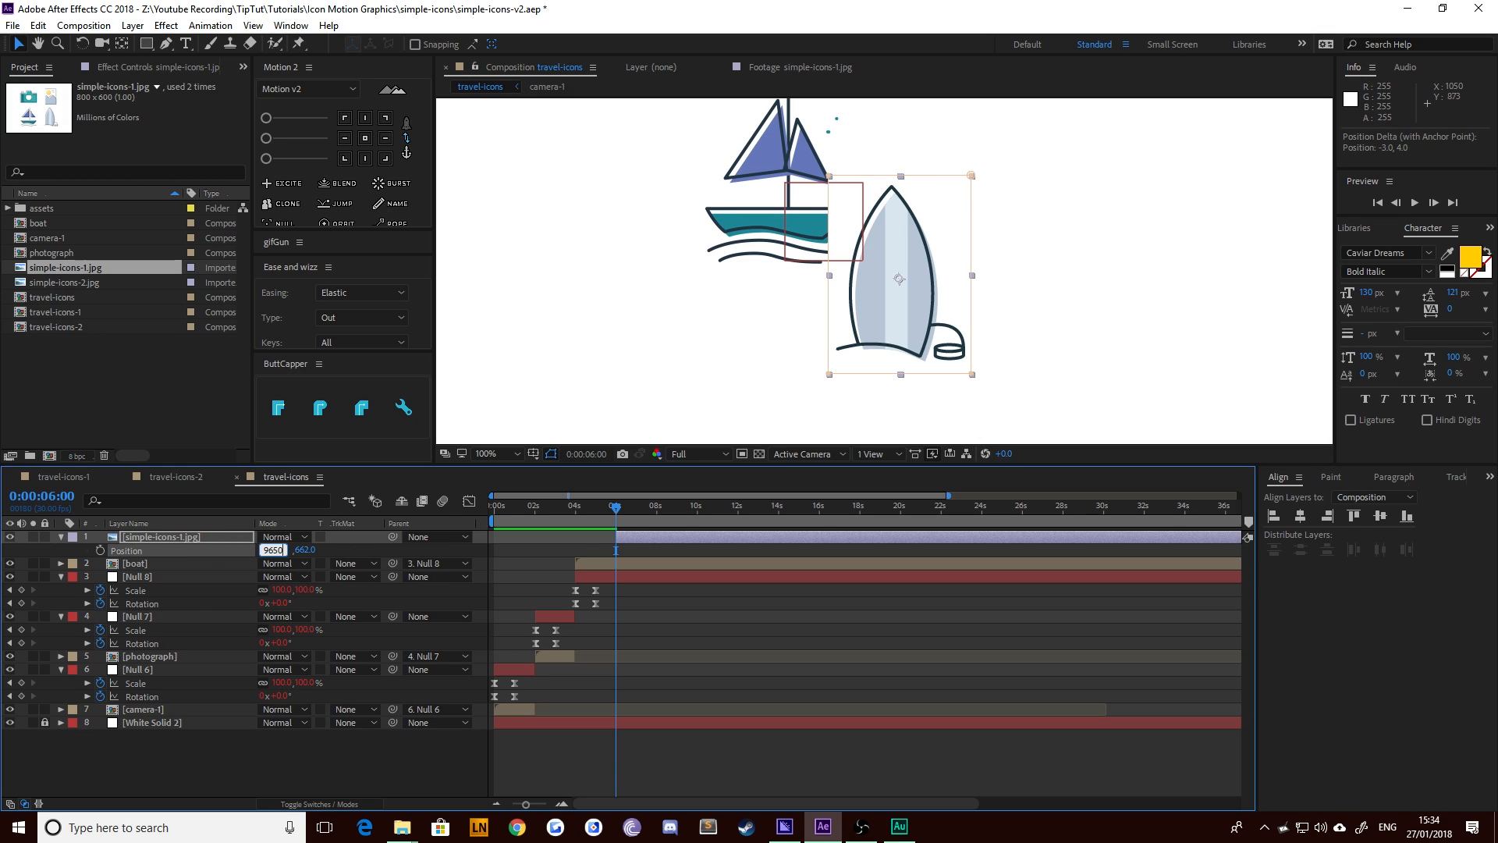
key("BackSpace")
key("BackSpace")
type("0")
key("Tab")
type("540")
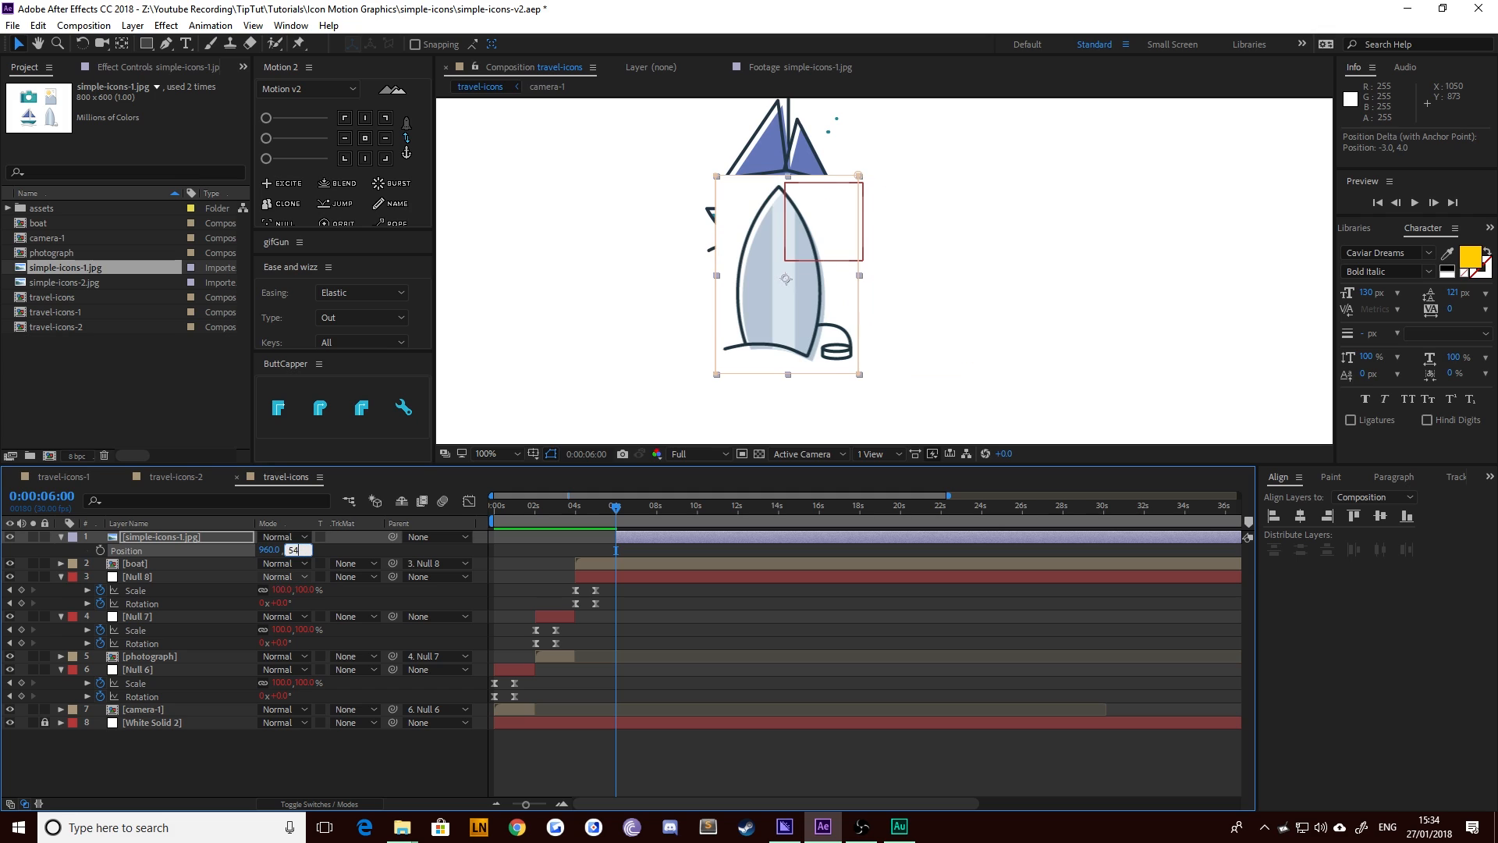
key("Return")
scroll(639, 310, "down", 4)
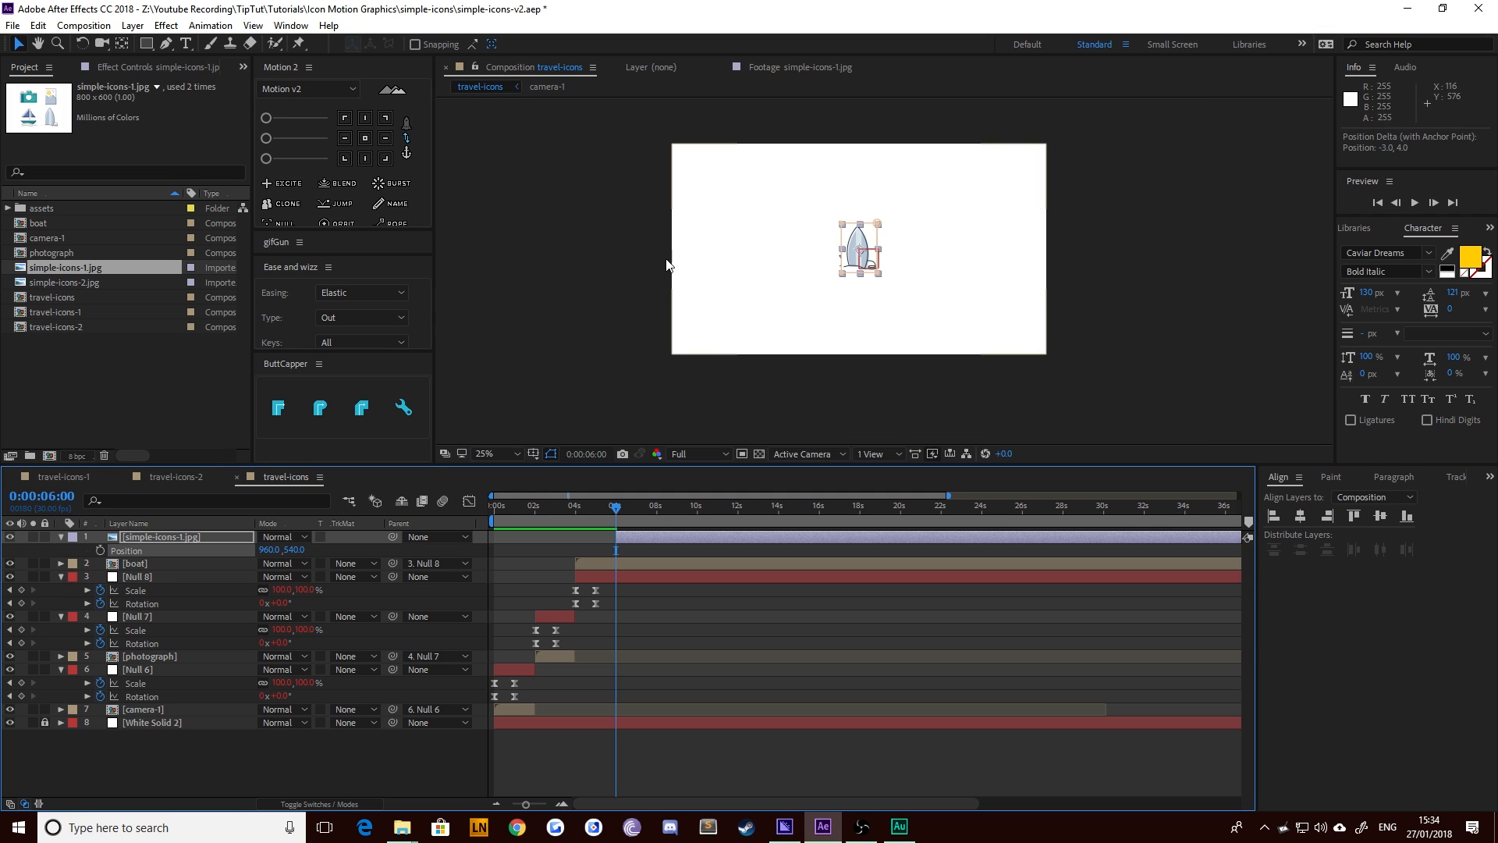
left_click(835, 317)
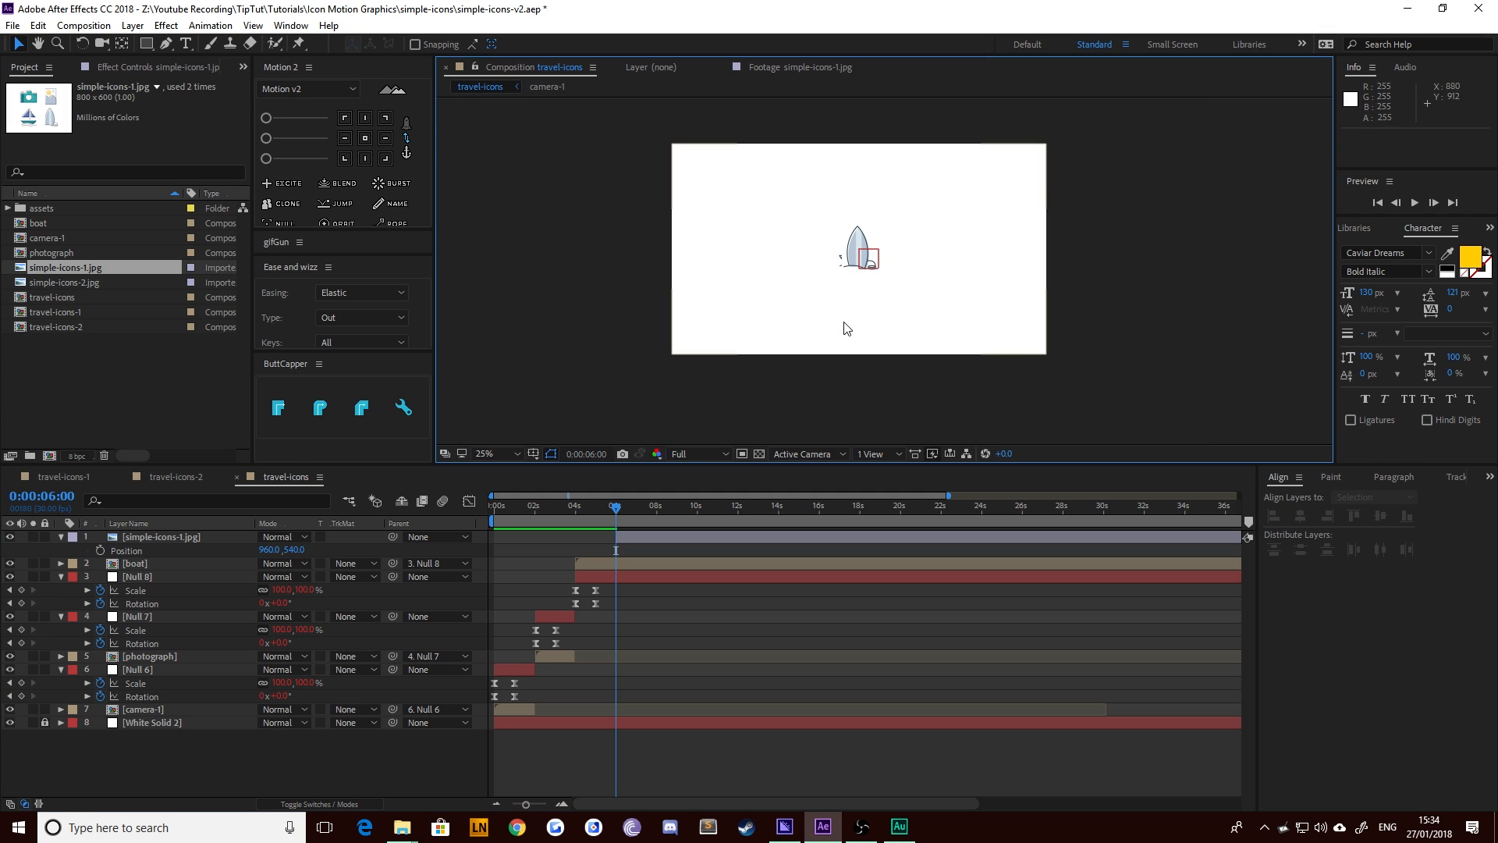
Trim the ends of the boat and Null 8 layers at 0:00:05:29, one frame before the surfboard starts
scroll(827, 300, "up", 3)
key("space")
left_click_drag(682, 267, 791, 337)
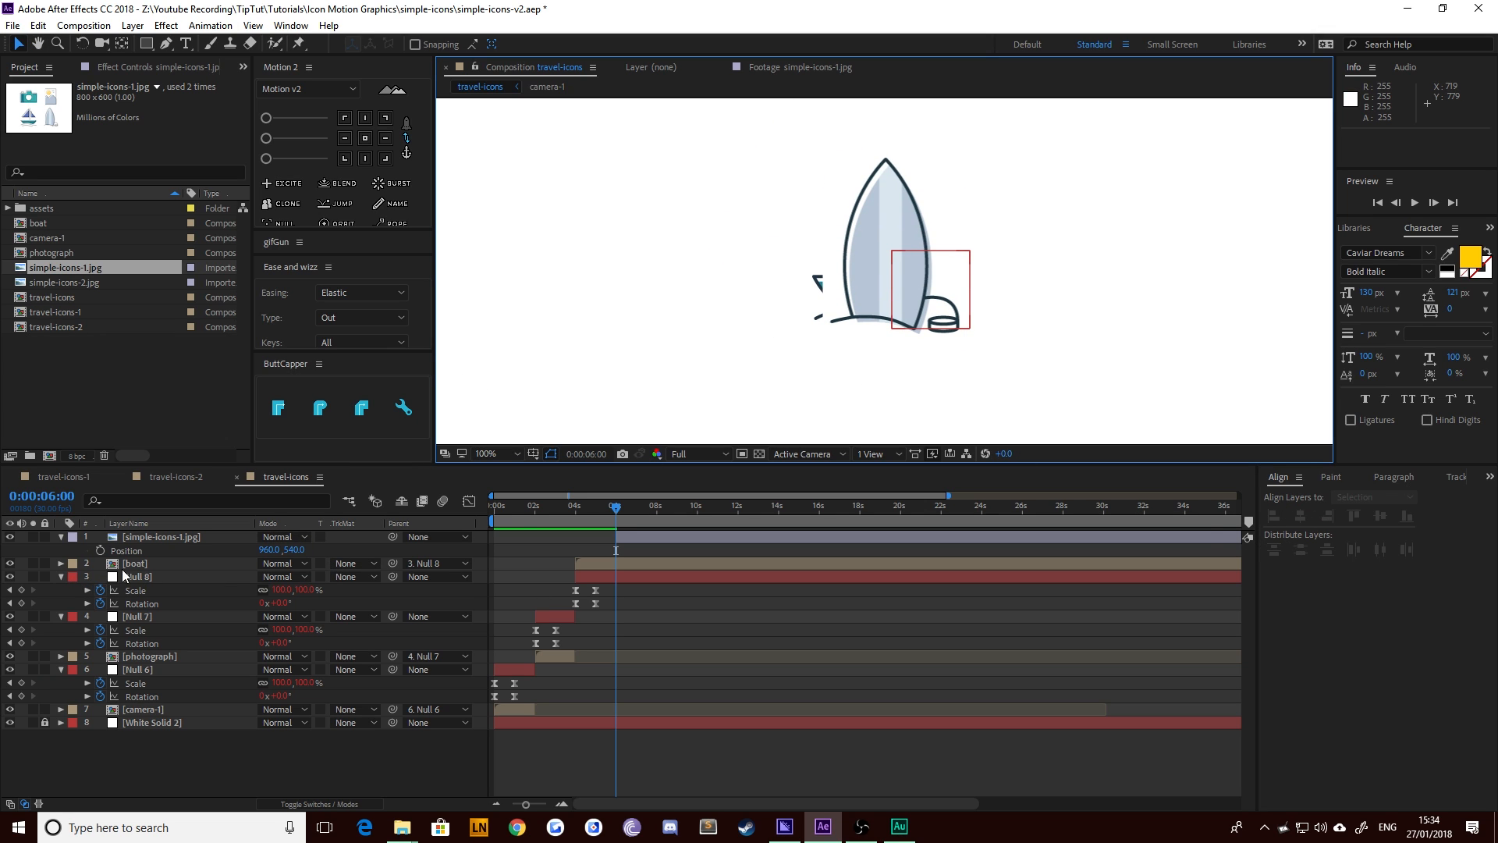
left_click(153, 563)
left_click(147, 574, "shift")
key("Page_Up")
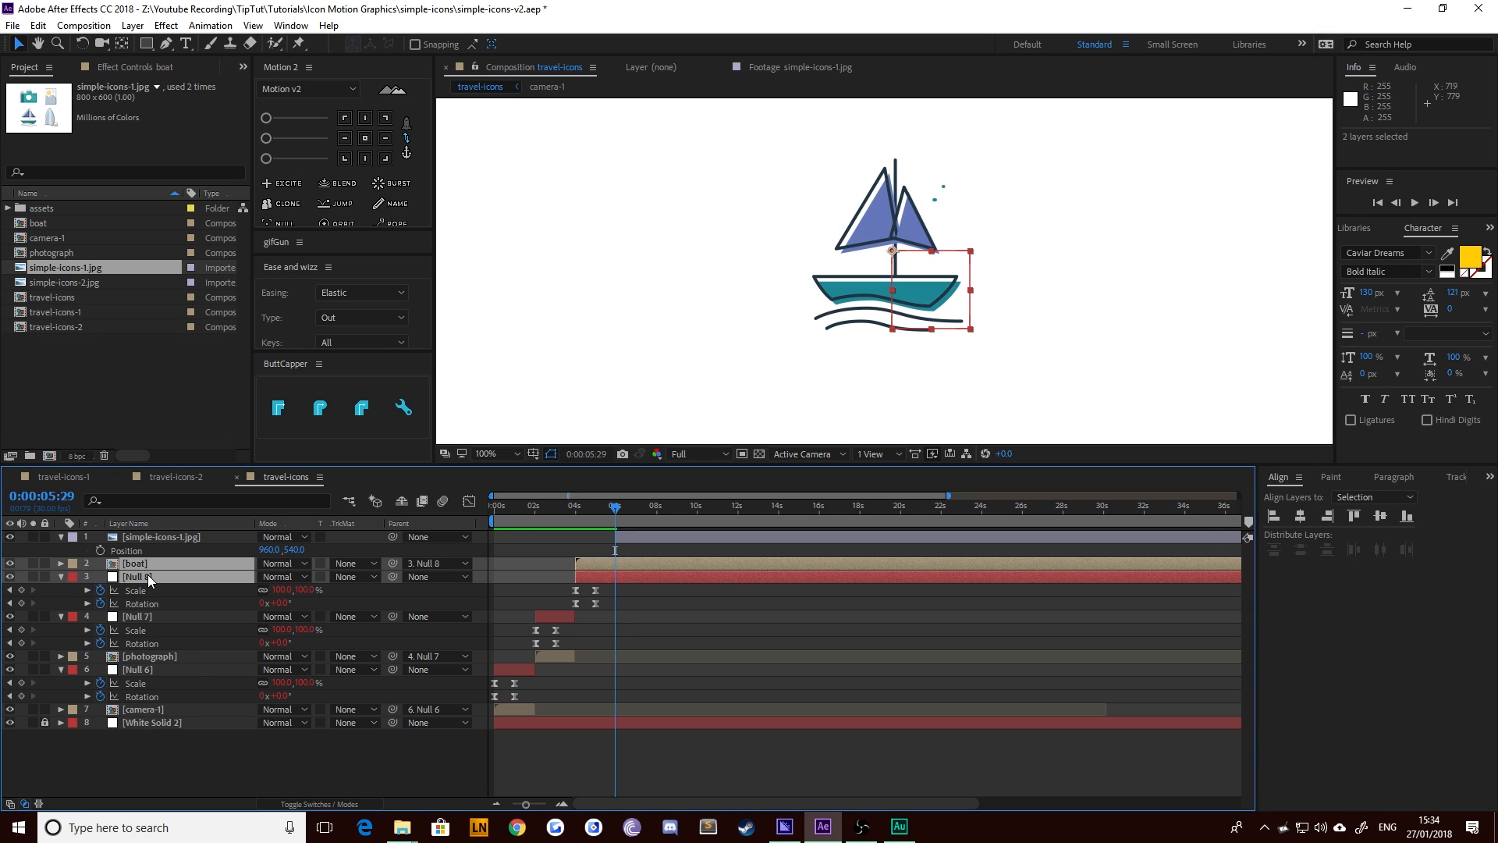
key("alt+bracketright")
key("Page_Down")
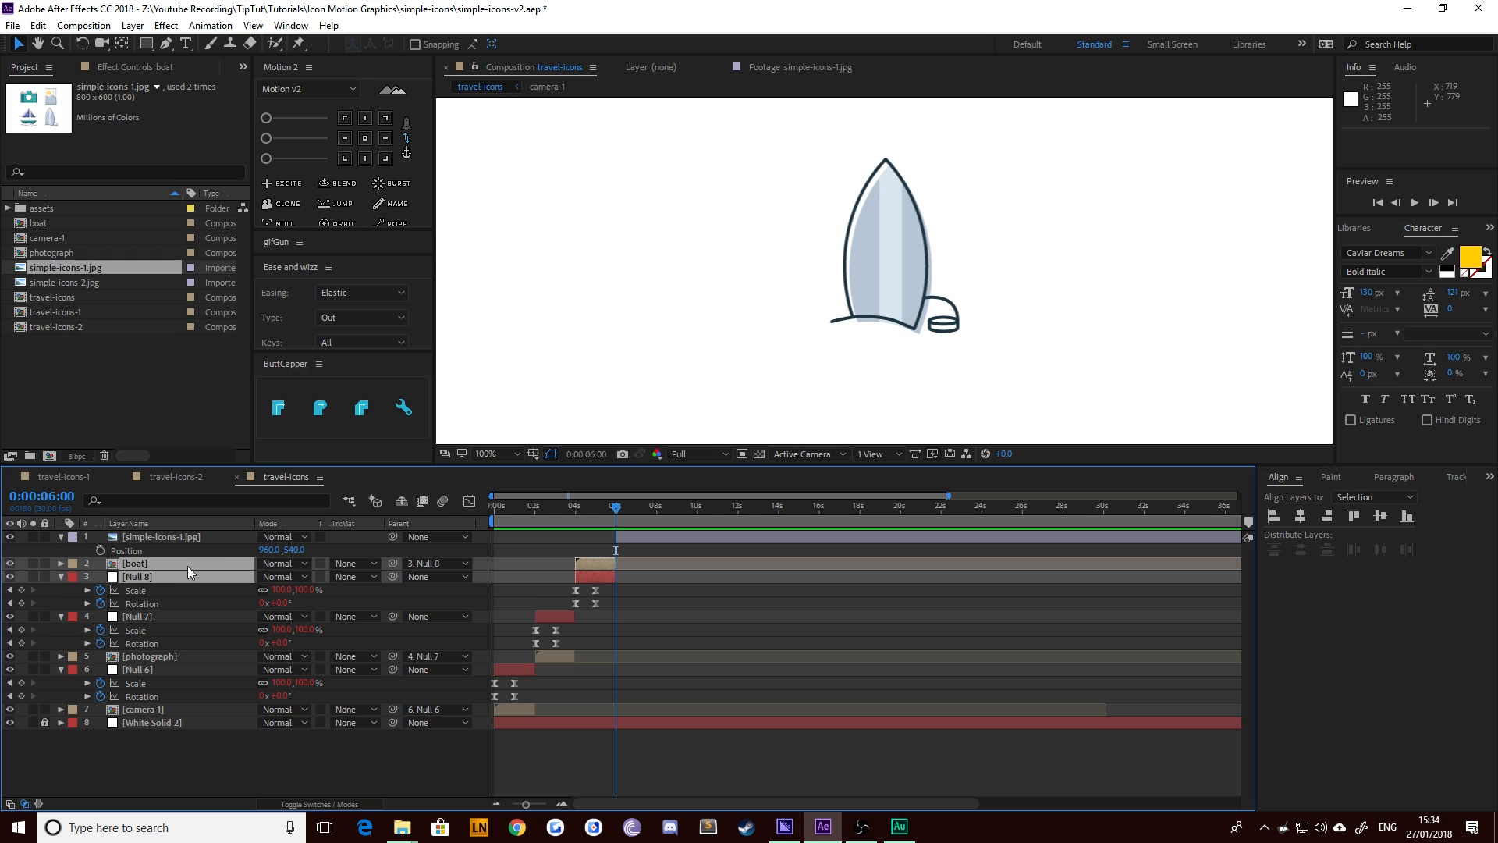
left_click(554, 553)
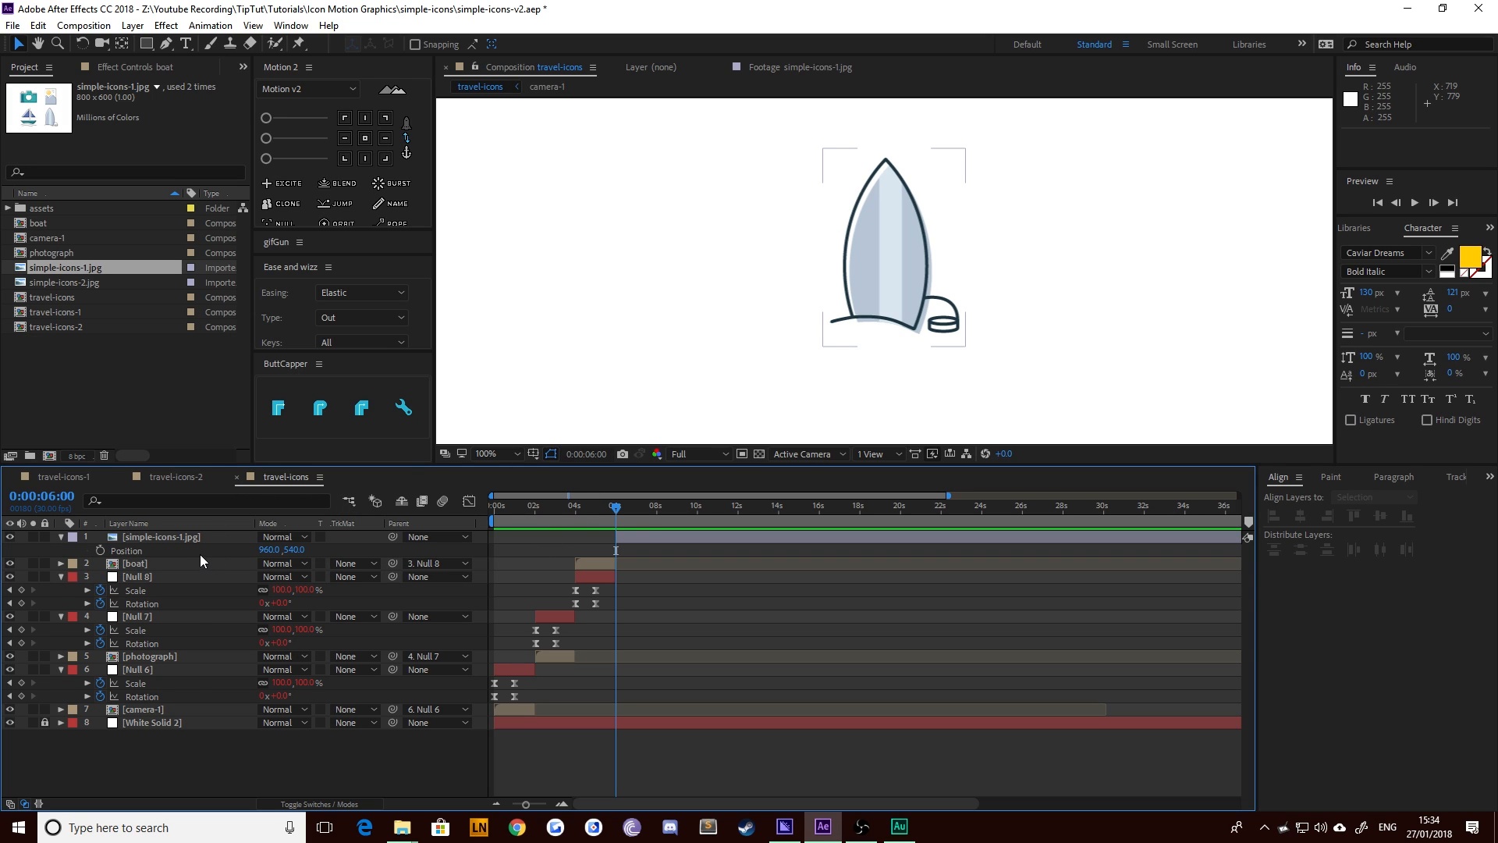
With the Pen tool and no layer selected, sample the surfboard's dark outline as the shape stroke color, 1F3641
left_click(184, 540)
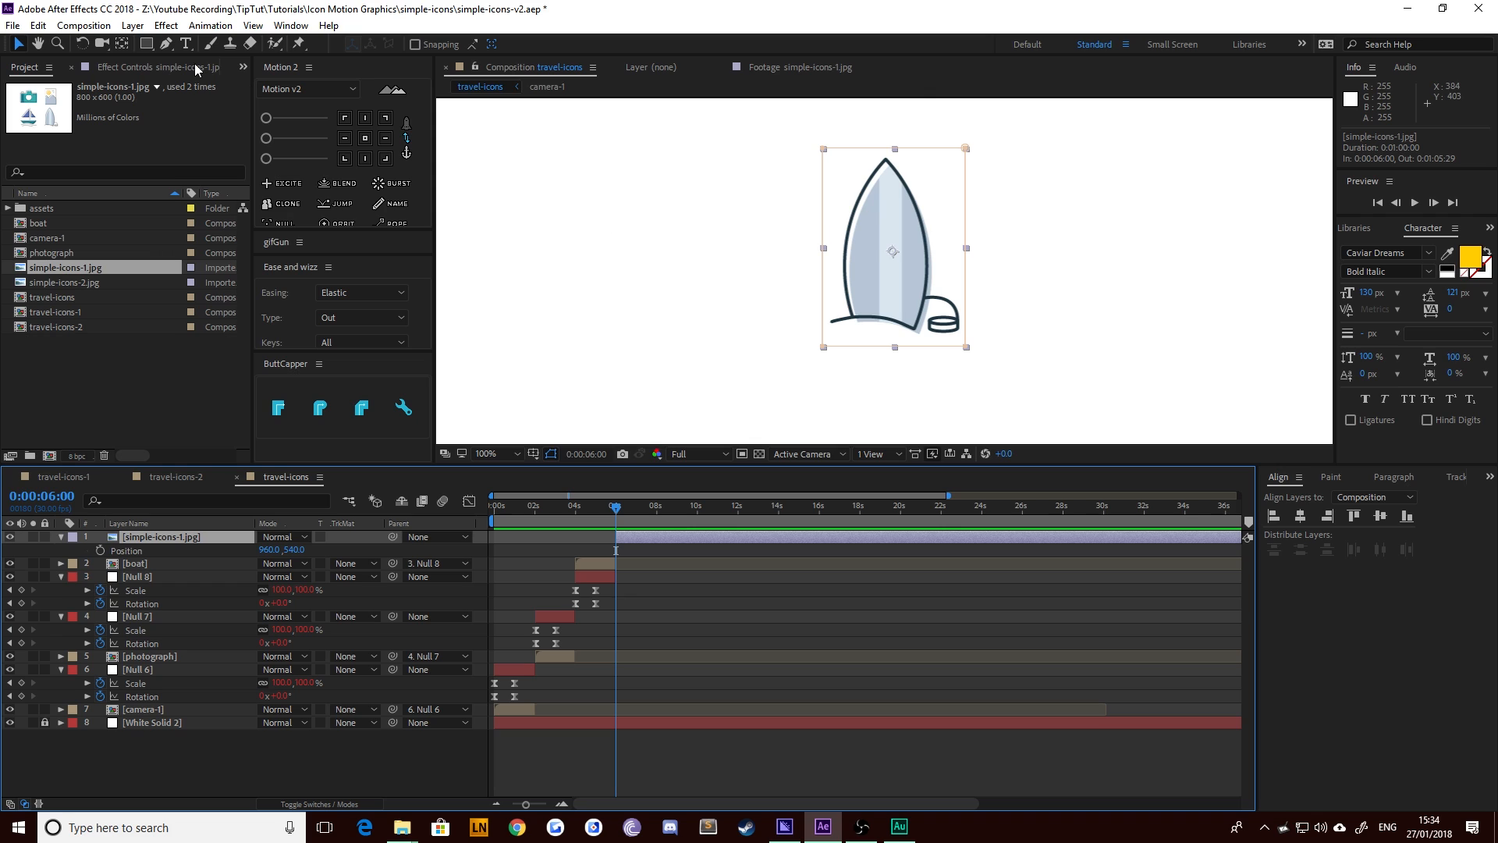
left_click(168, 45)
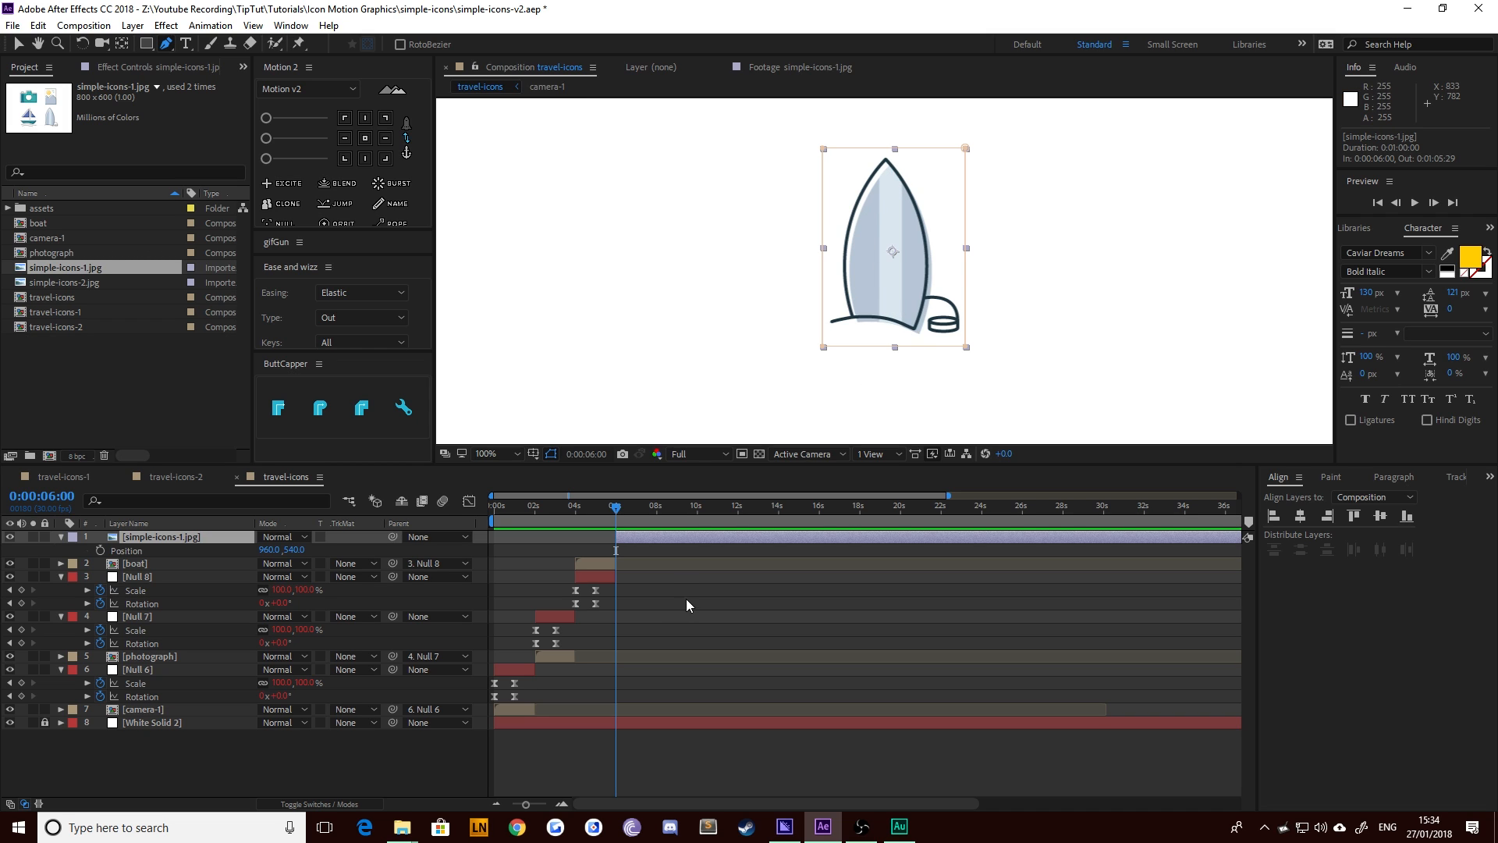
left_click(708, 589)
scroll(892, 355, "up", 1)
left_click_drag(766, 431, 772, 340)
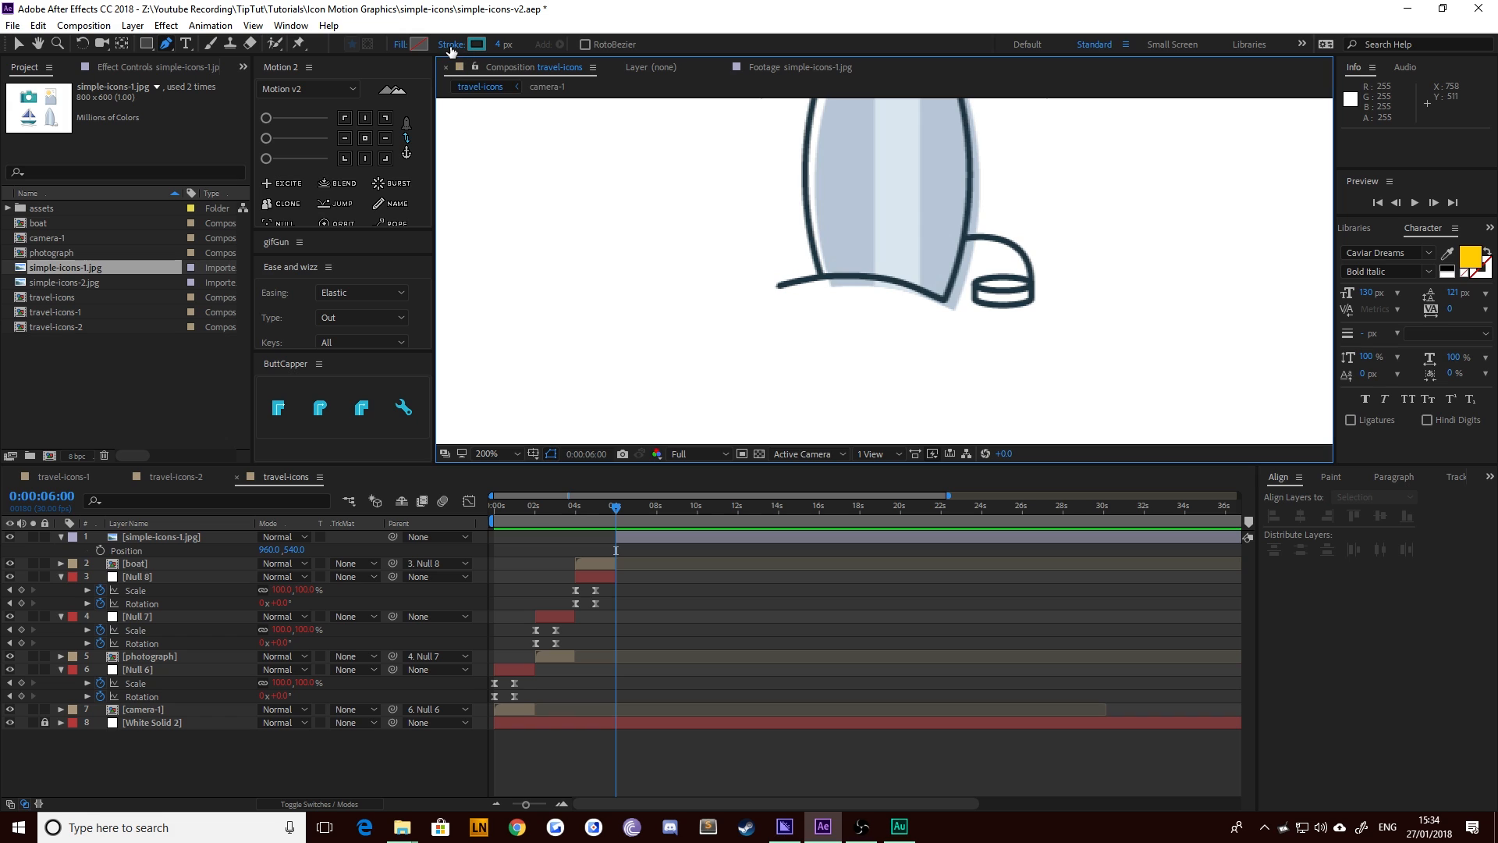
left_click(477, 45)
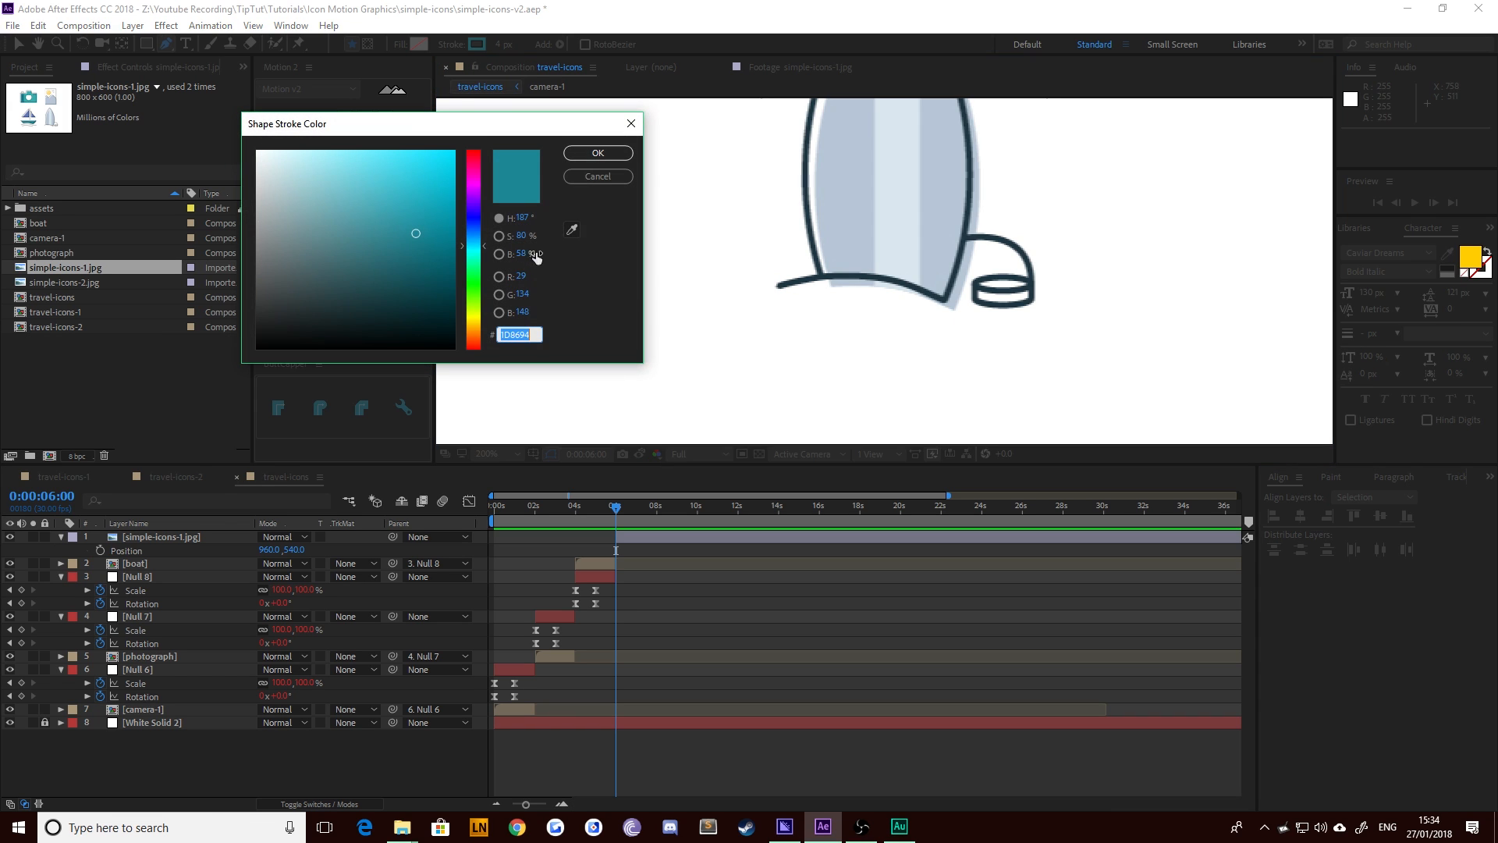
left_click(571, 229)
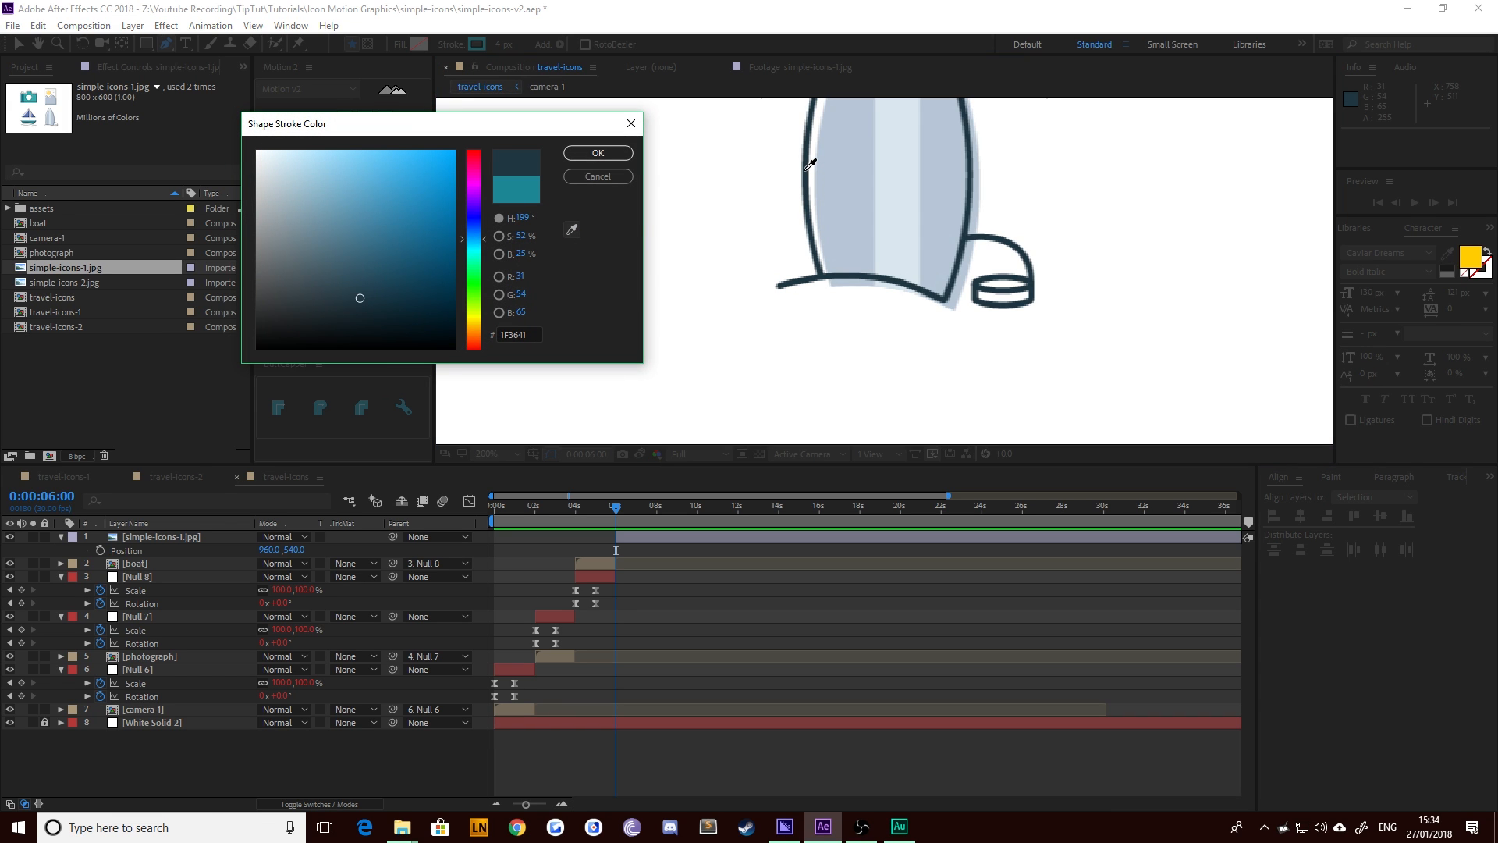
left_click(809, 164)
left_click(602, 156)
Resample the shape stroke color from the dark outline along the surfboard's base
scroll(755, 221, "up", 3)
key("space")
left_click_drag(612, 232, 843, 170)
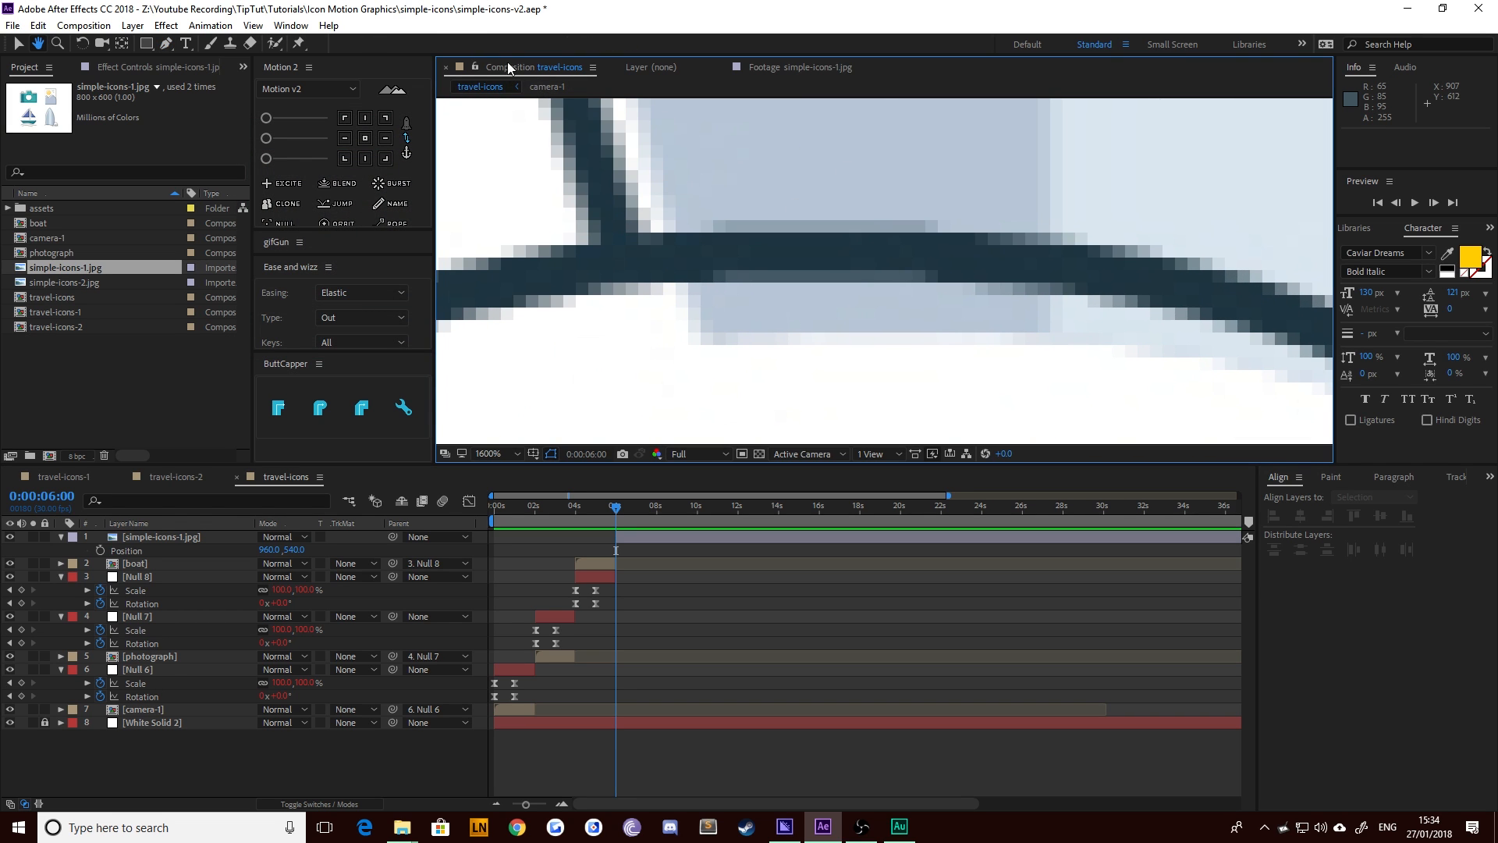
left_click(479, 45)
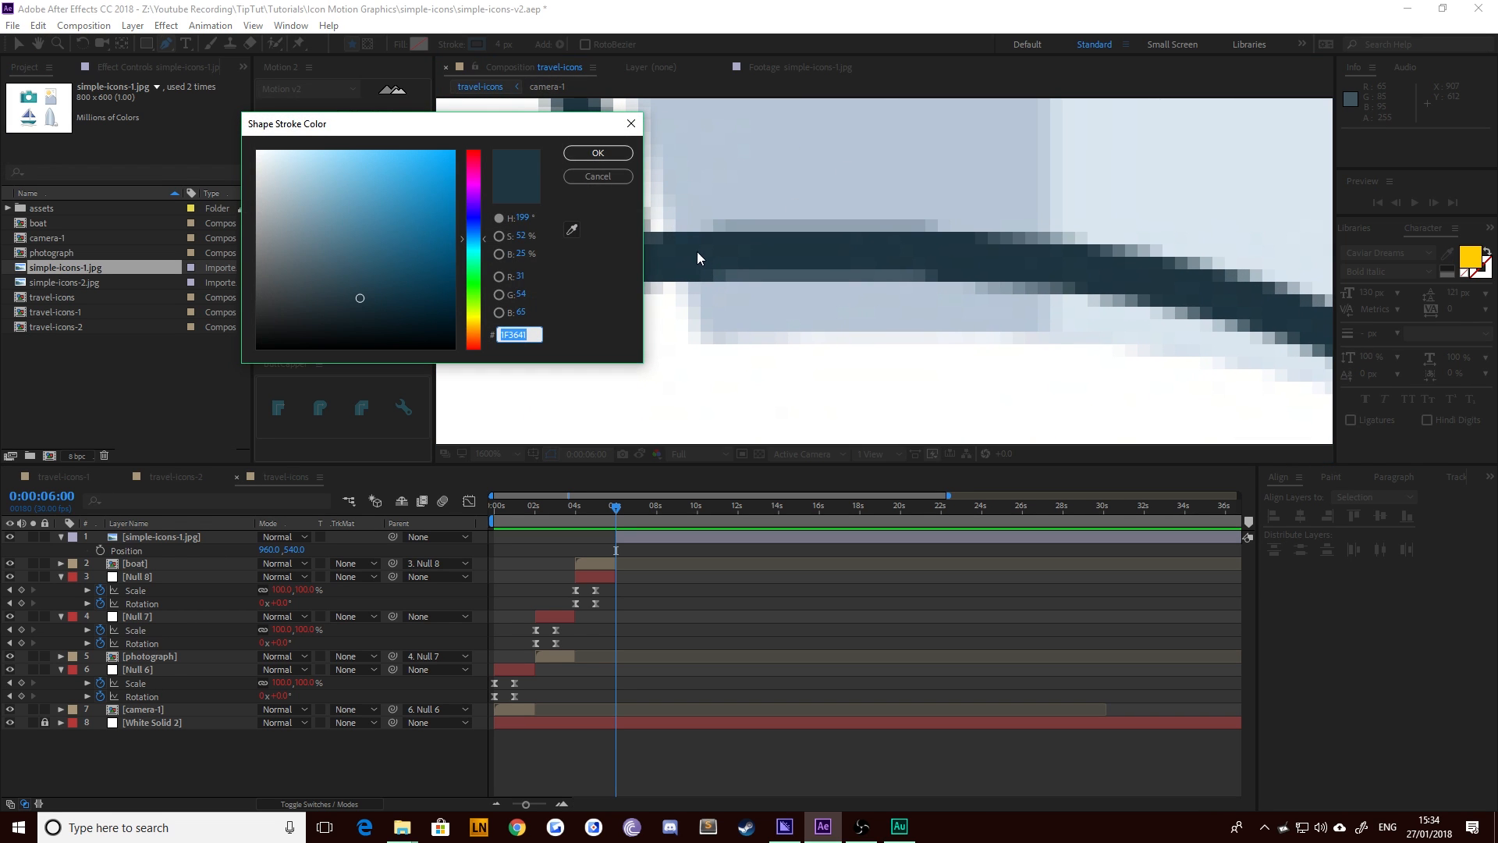
left_click(572, 230)
left_click(598, 153)
scroll(702, 234, "down", 4)
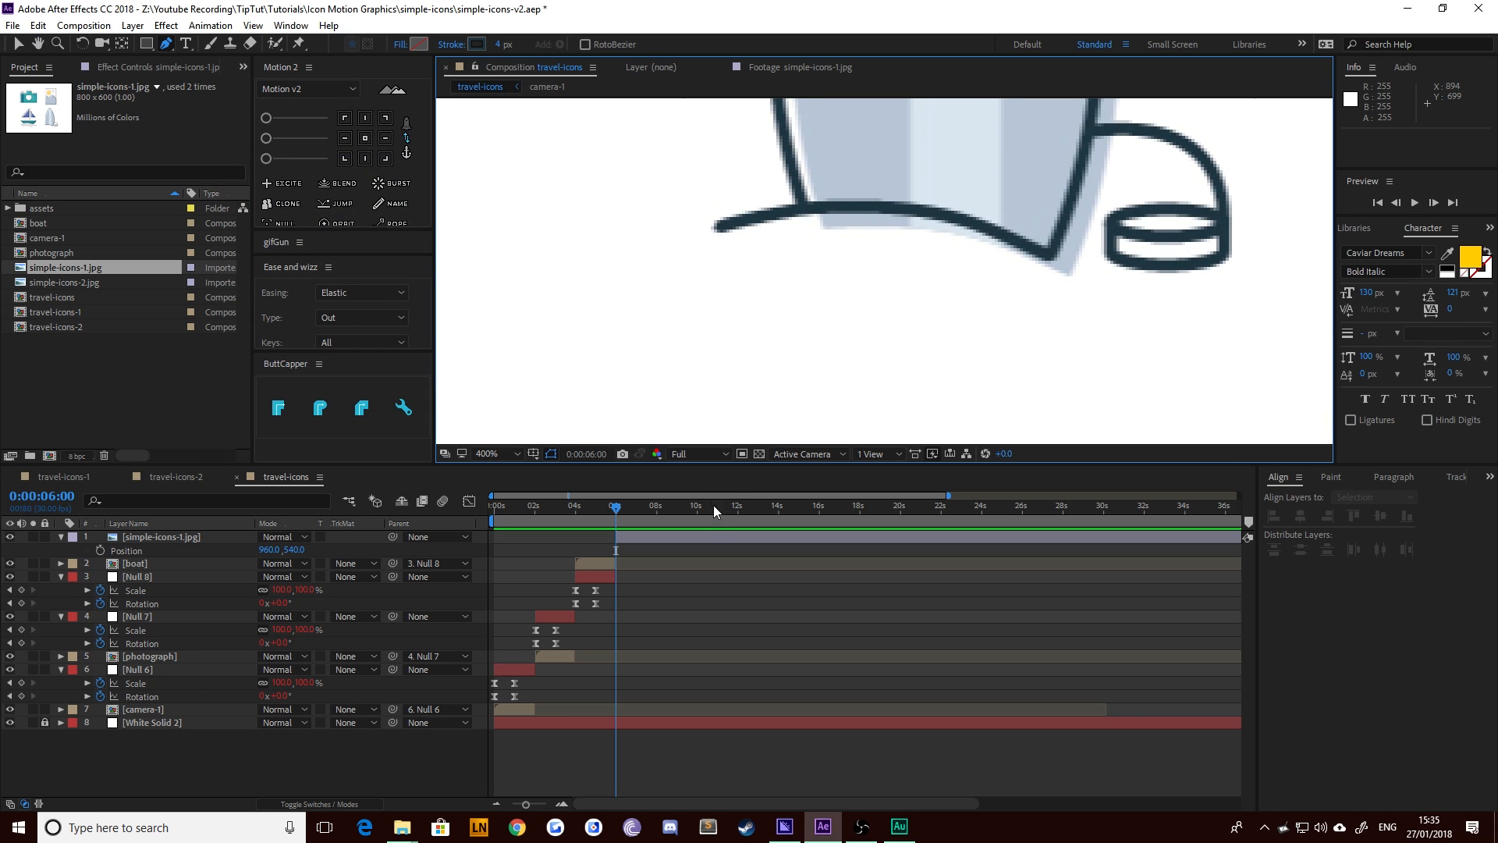
Trace the wavy ground line under the surfboard with a curved Pen path, extending its end to the board's shadow edge
scroll(882, 303, "up", 1)
left_click_drag(748, 298, 777, 348)
scroll(690, 350, "down", 1)
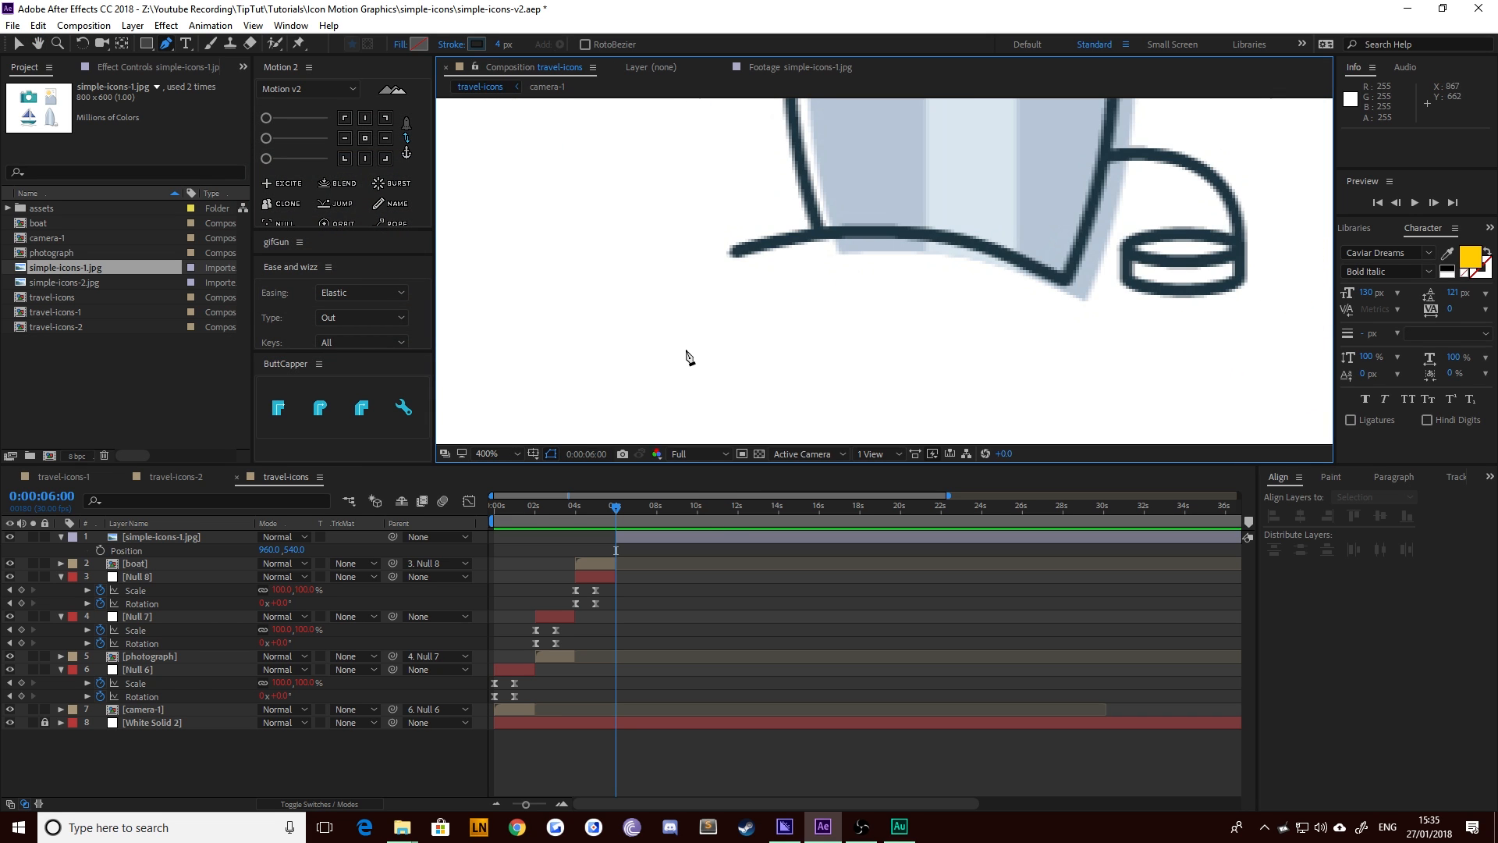
left_click(736, 253)
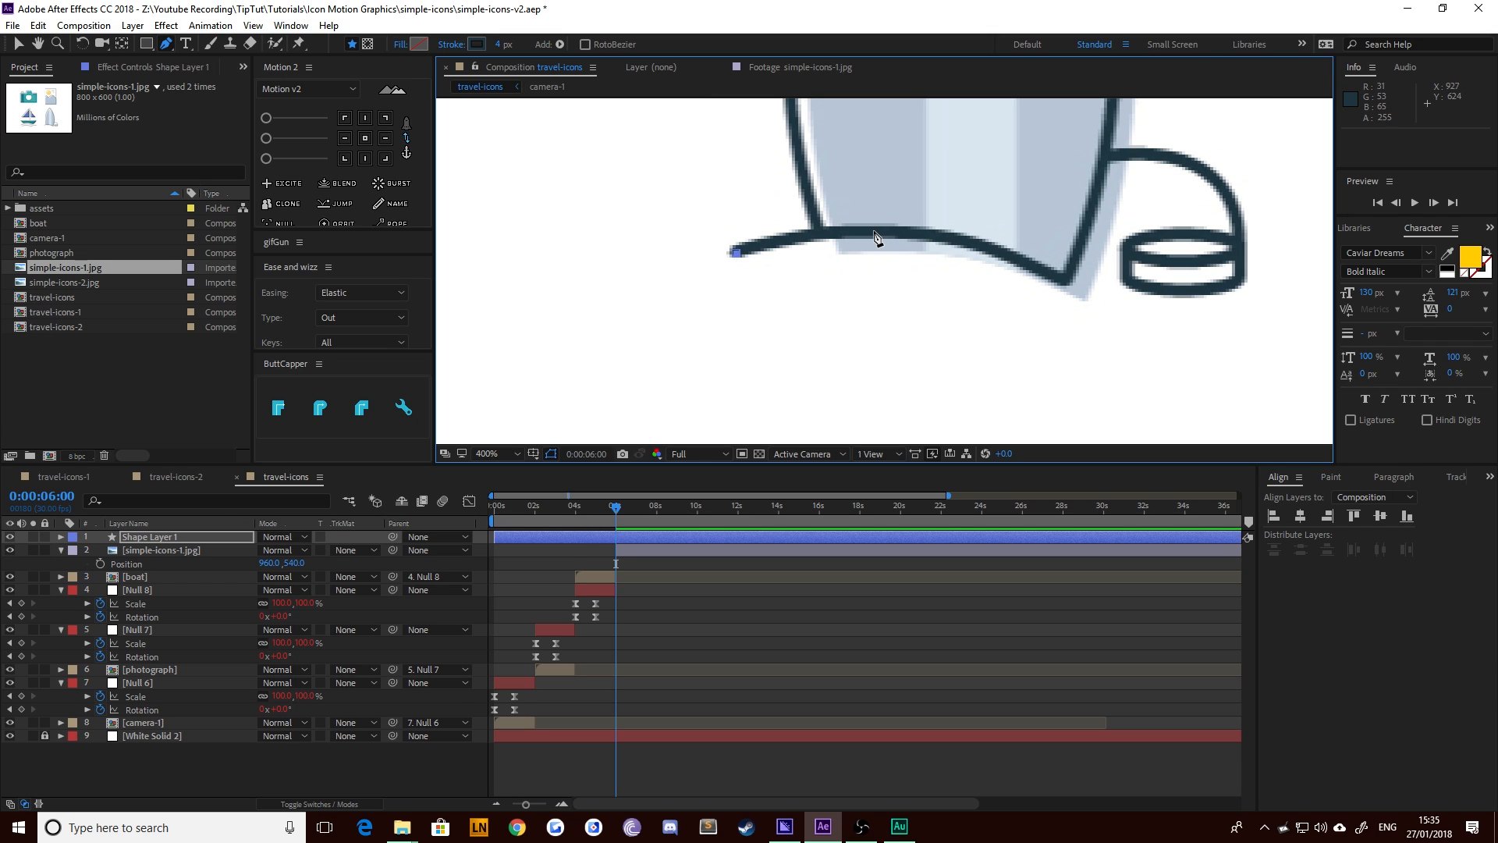
left_click_drag(874, 232, 975, 238)
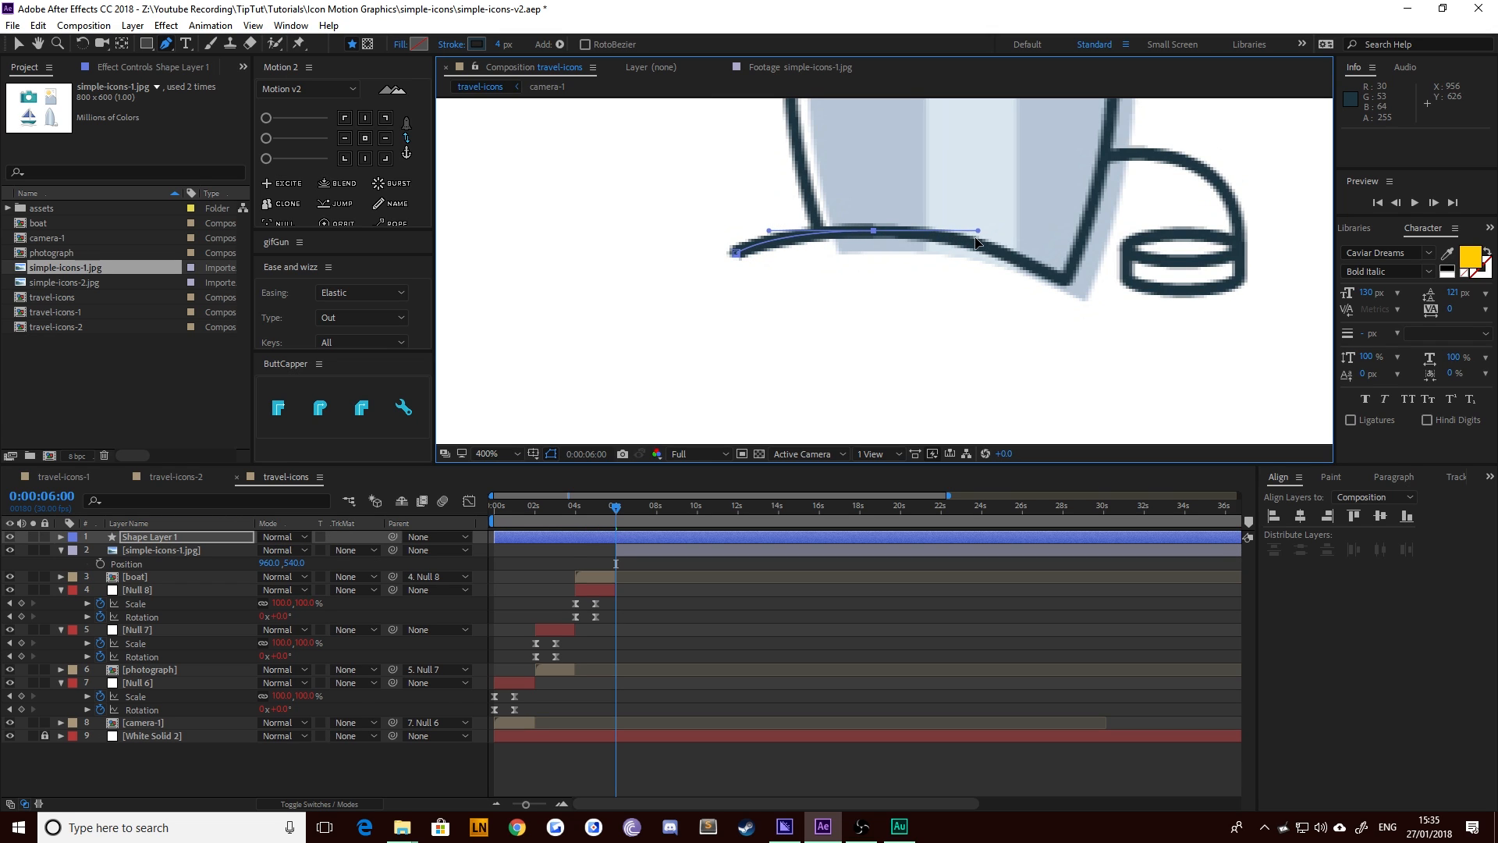
left_click(1090, 301)
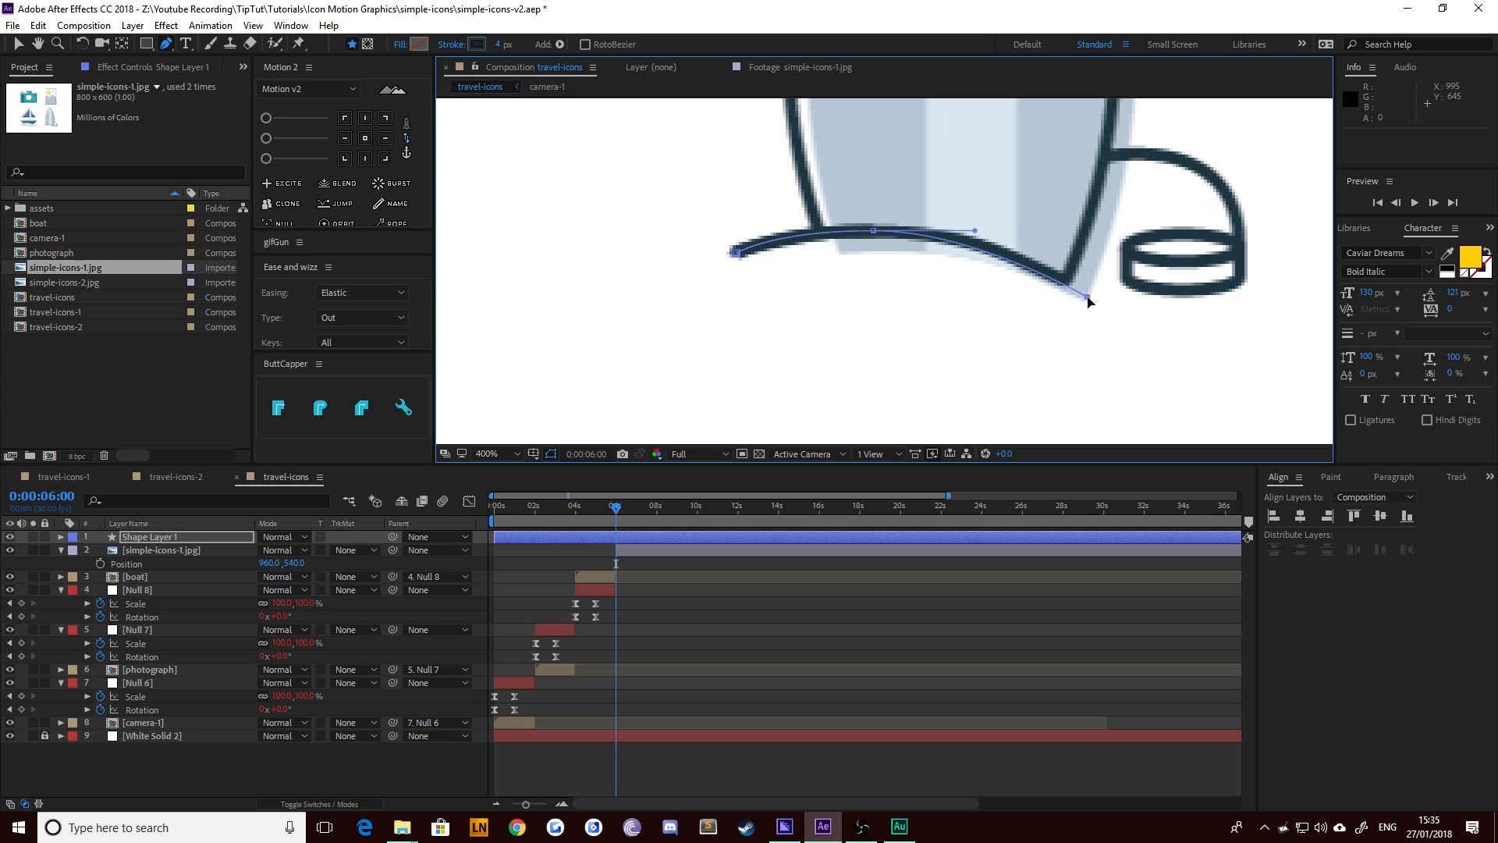
key("ctrl+z")
left_click_drag(1088, 300, 1126, 334)
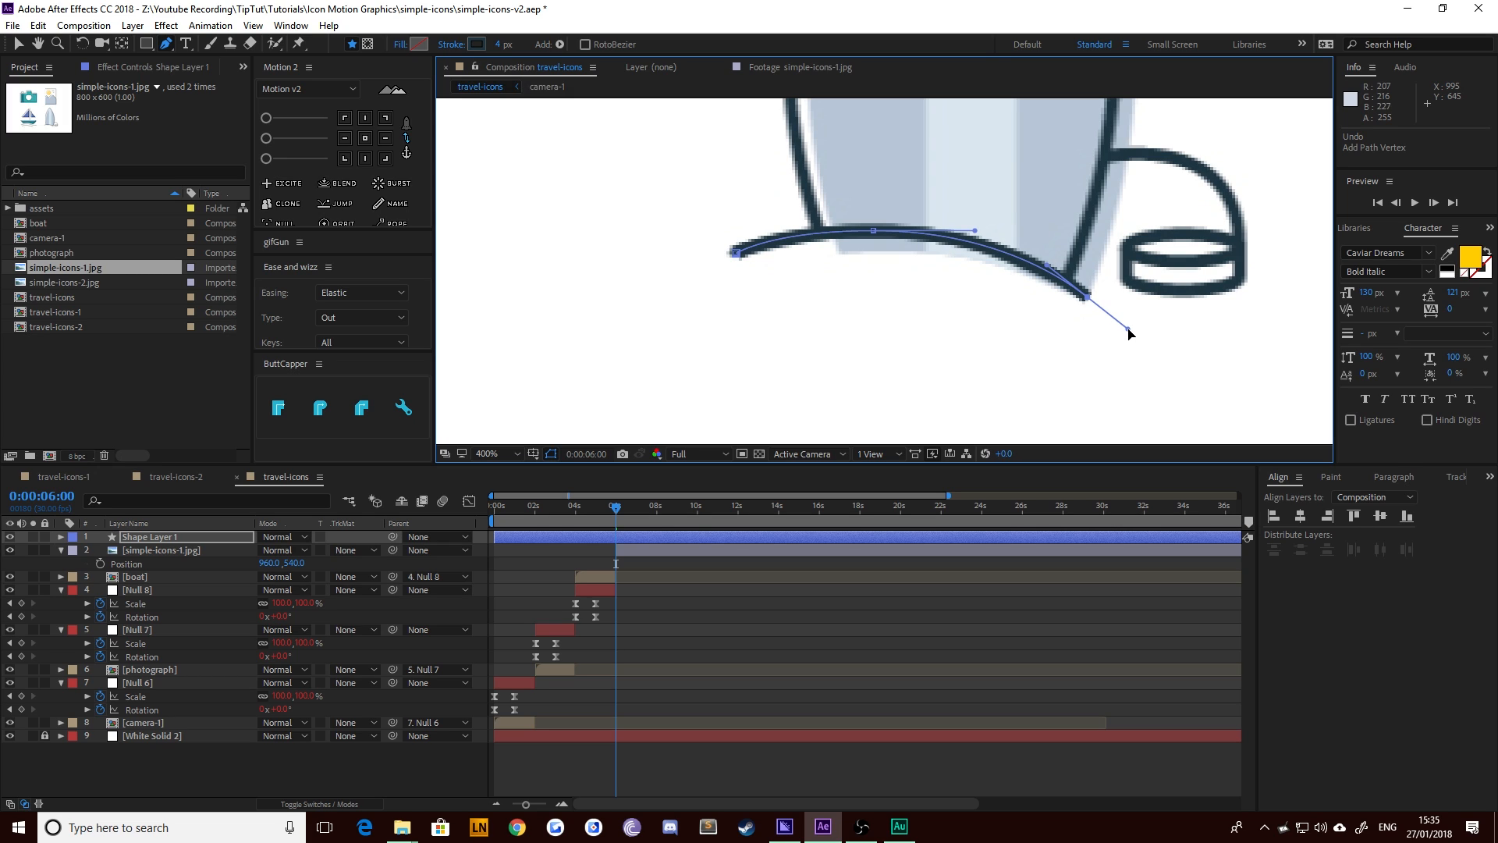
left_click_drag(1129, 333, 1128, 331)
key("v")
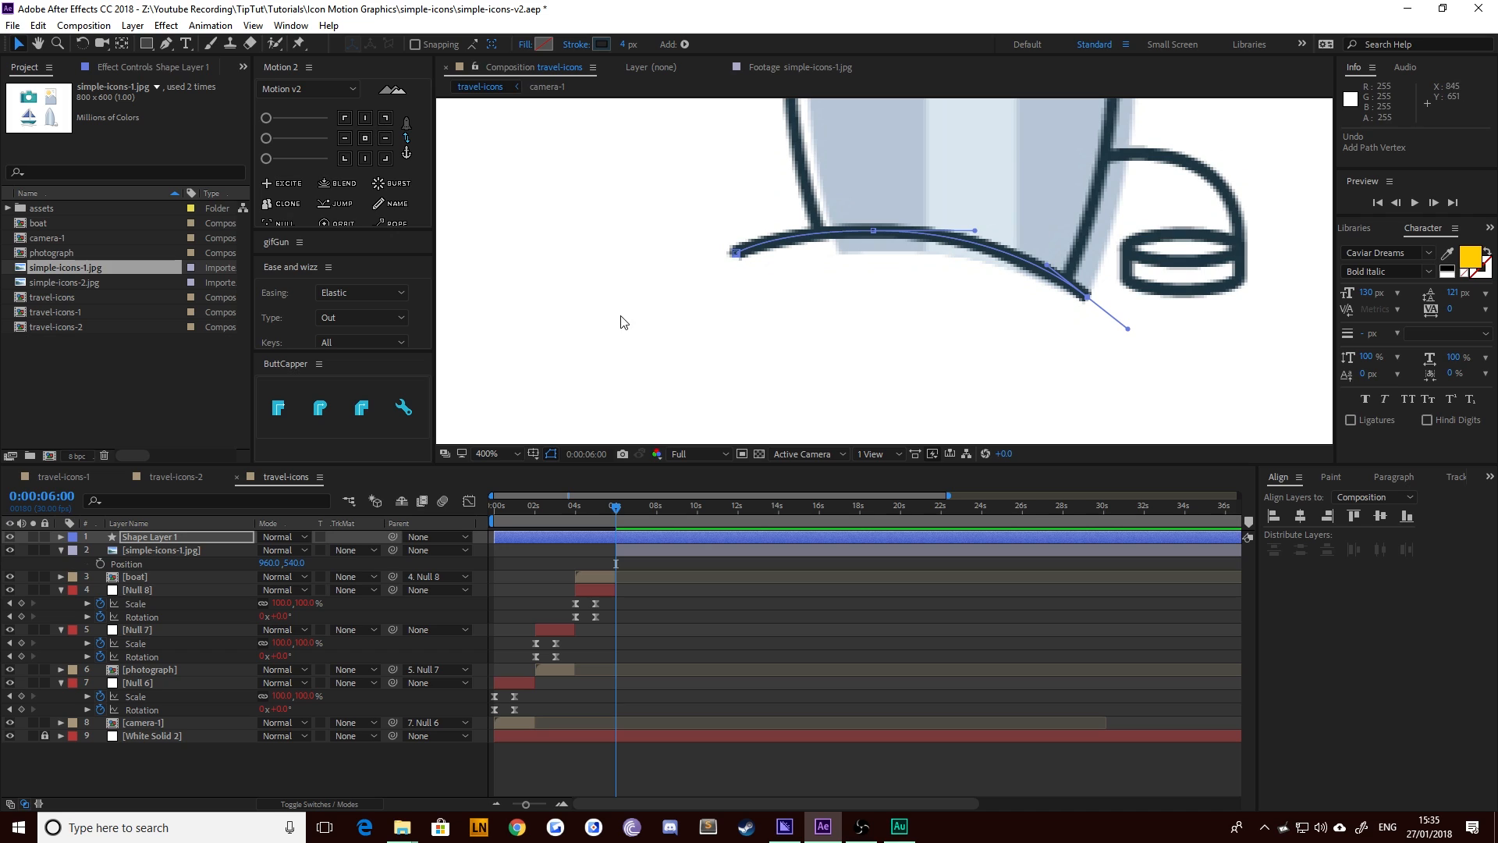
Trim the start of the ground line's shape layer to 0:00:06:00 and rename the layer sand
key("comma")
left_click(775, 337)
scroll(776, 327, "down", 2)
scroll(819, 347, "up", 1)
mouse_move(783, 271)
left_mouse_down()
mouse_move(788, 322)
mouse_move(758, 285)
left_mouse_up()
left_click(191, 536)
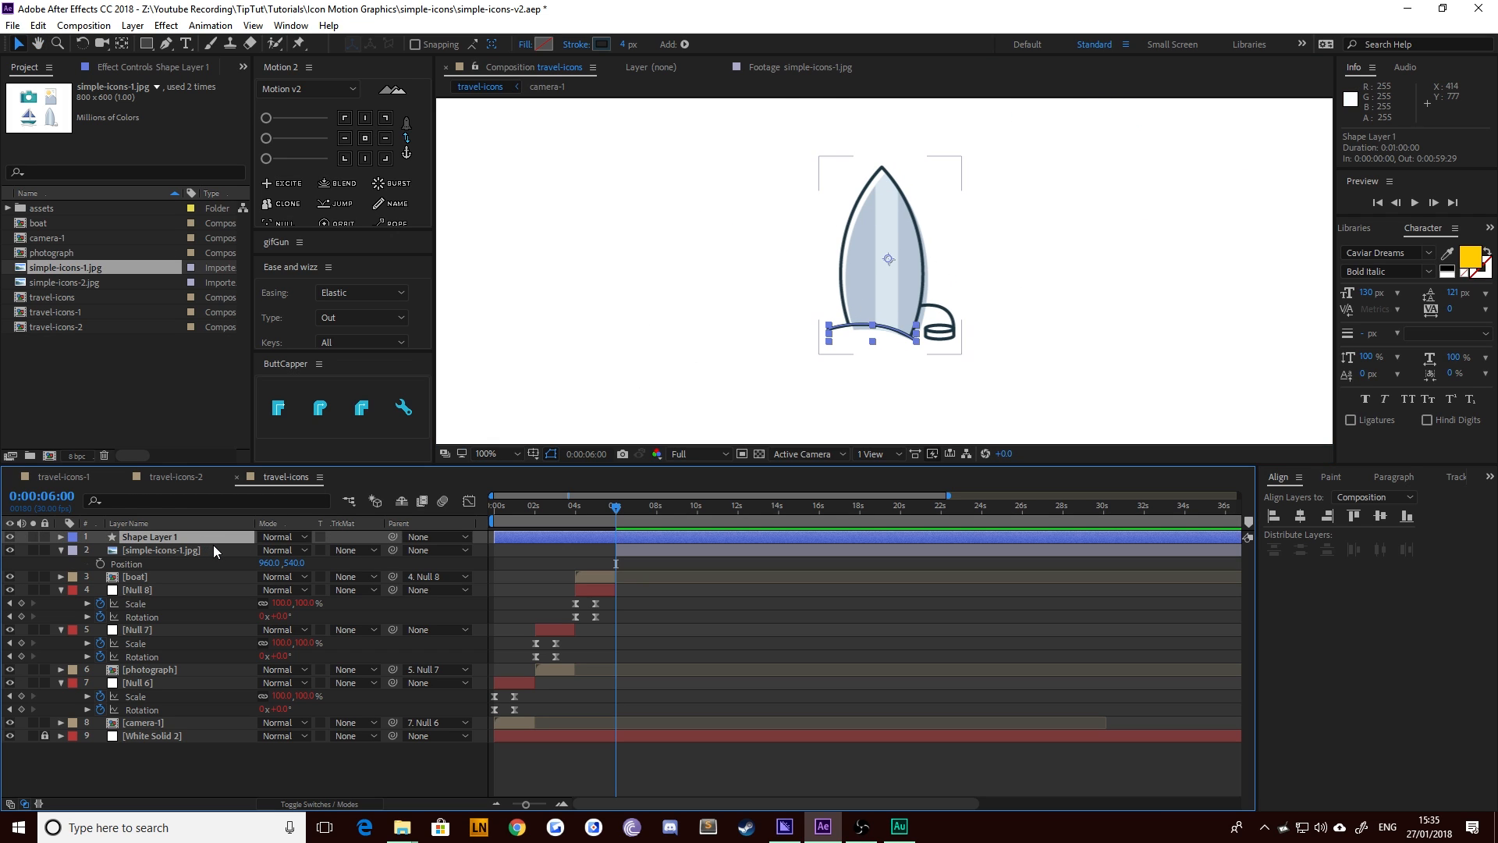
key("Return")
type("sa")
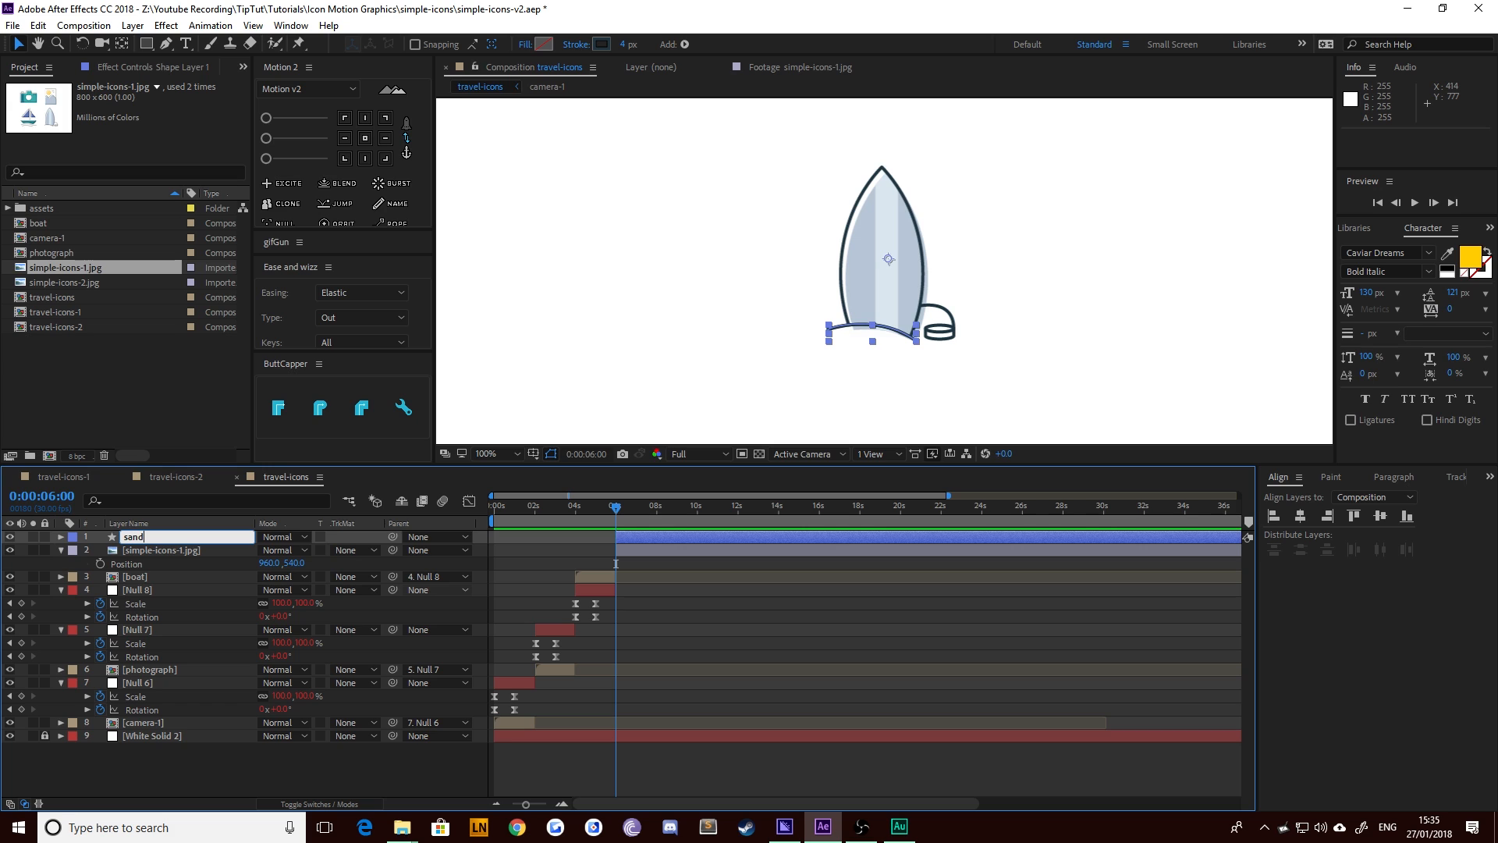
type("nd")
key("Return")
With no layer selected, draw an ellipse over the top oval of the small ring beside the surfboard
scroll(935, 293, "up", 2)
left_click_drag(882, 449, 856, 391)
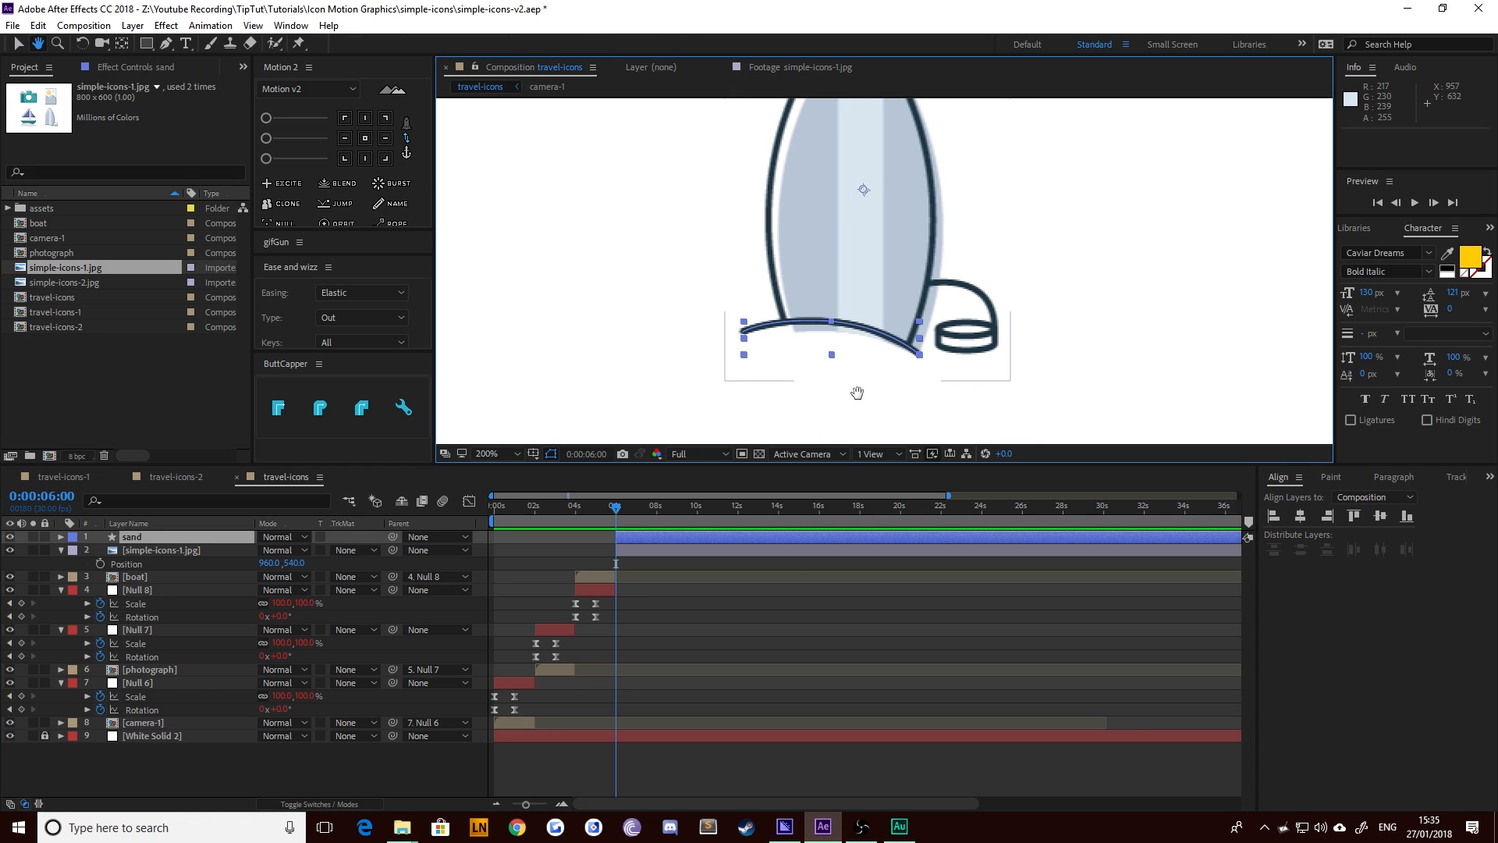
left_click(794, 605)
scroll(786, 269, "up", 2)
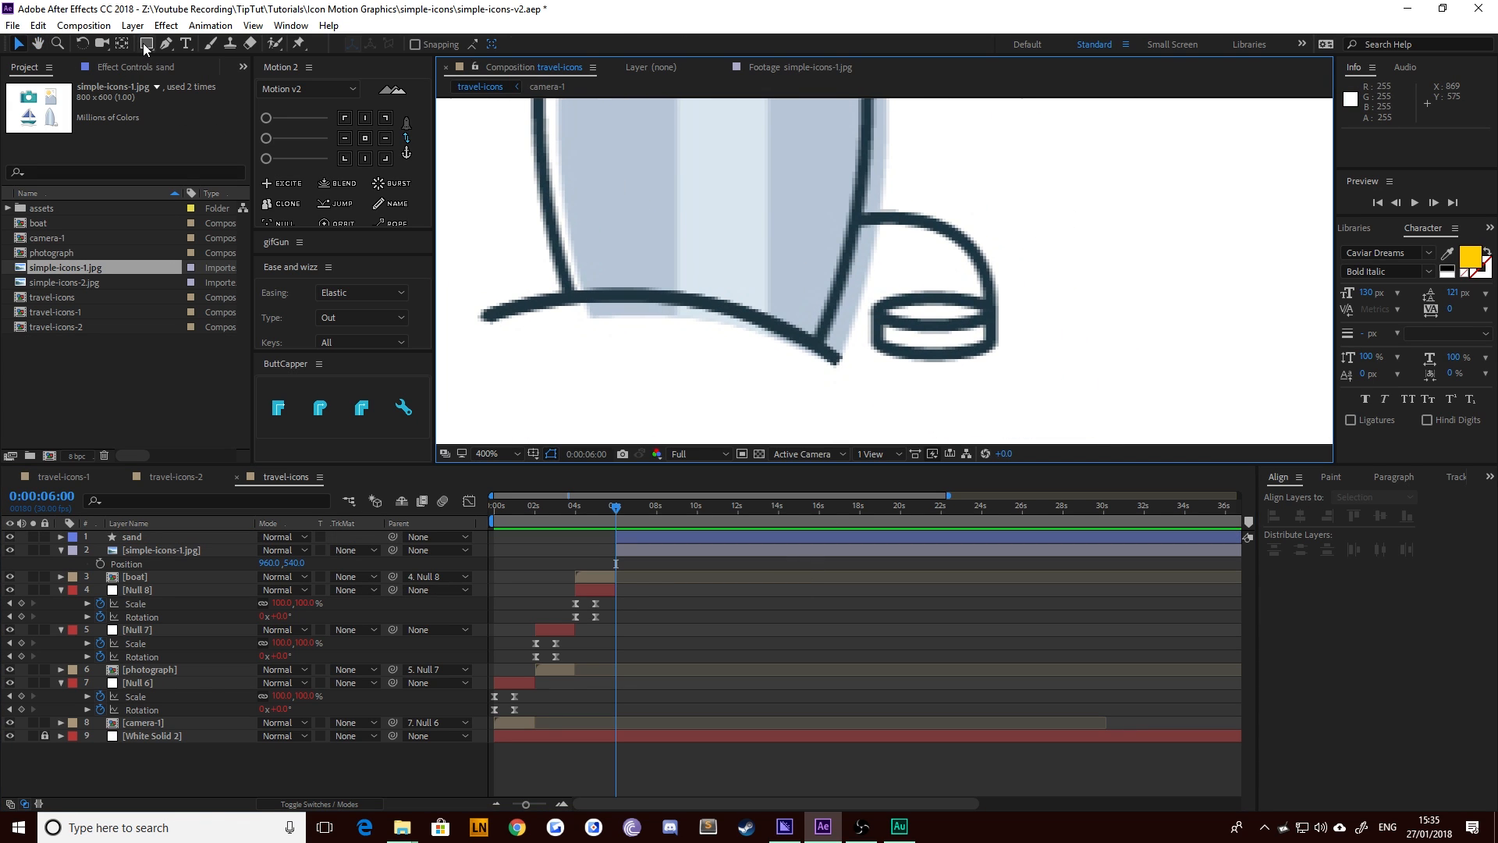
left_click_drag(145, 47, 199, 82)
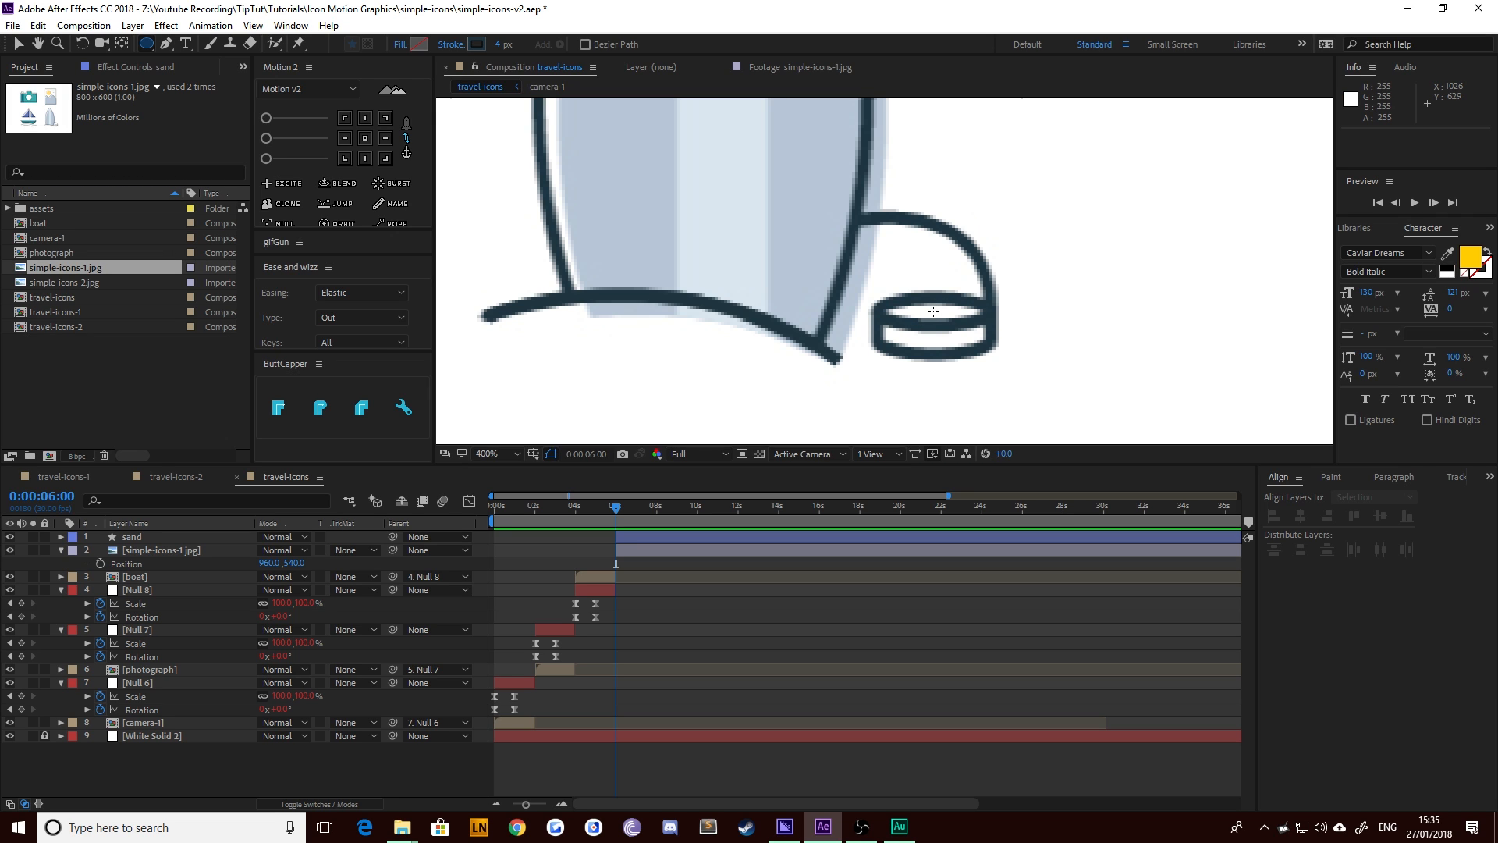
left_click_drag(933, 311, 880, 300)
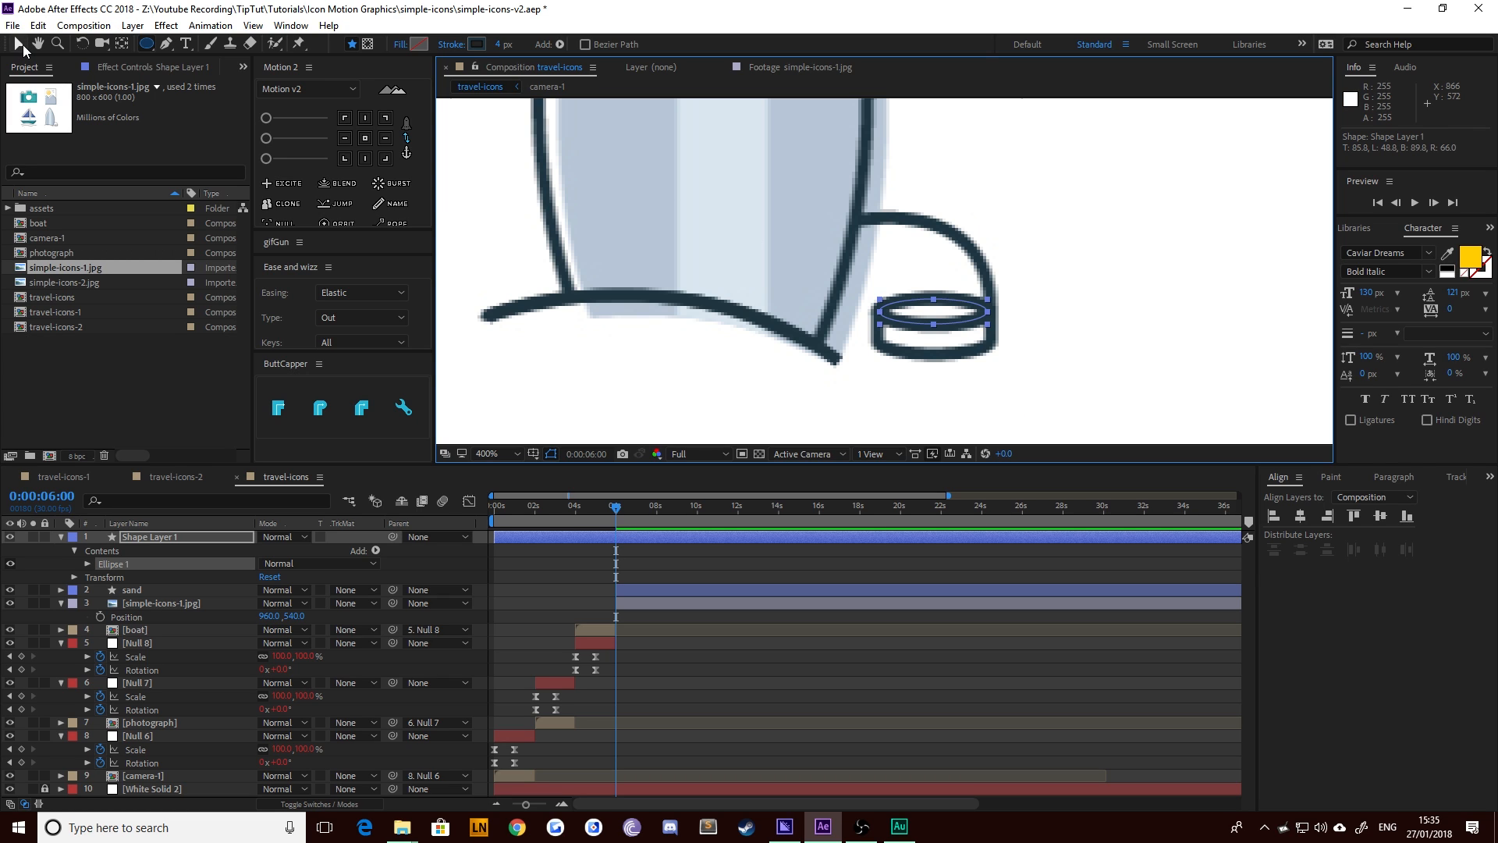
left_click(19, 44)
Trim the start of the ellipse's shape layer to 0:00:06:00 and rename the layer circle-top
left_click(633, 539)
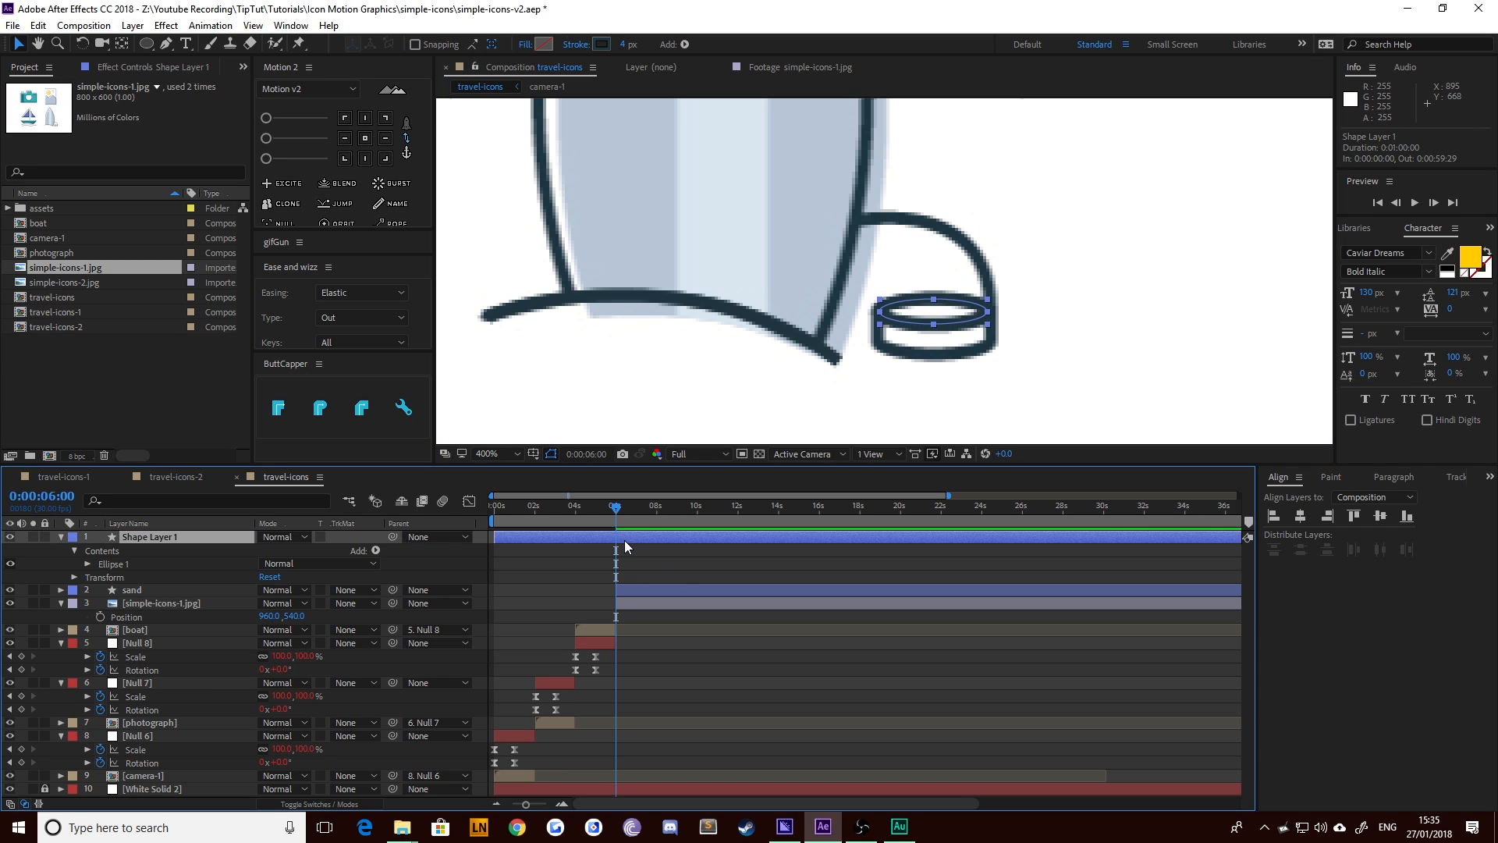
key("alt+bracketleft")
key("Return")
type("cir")
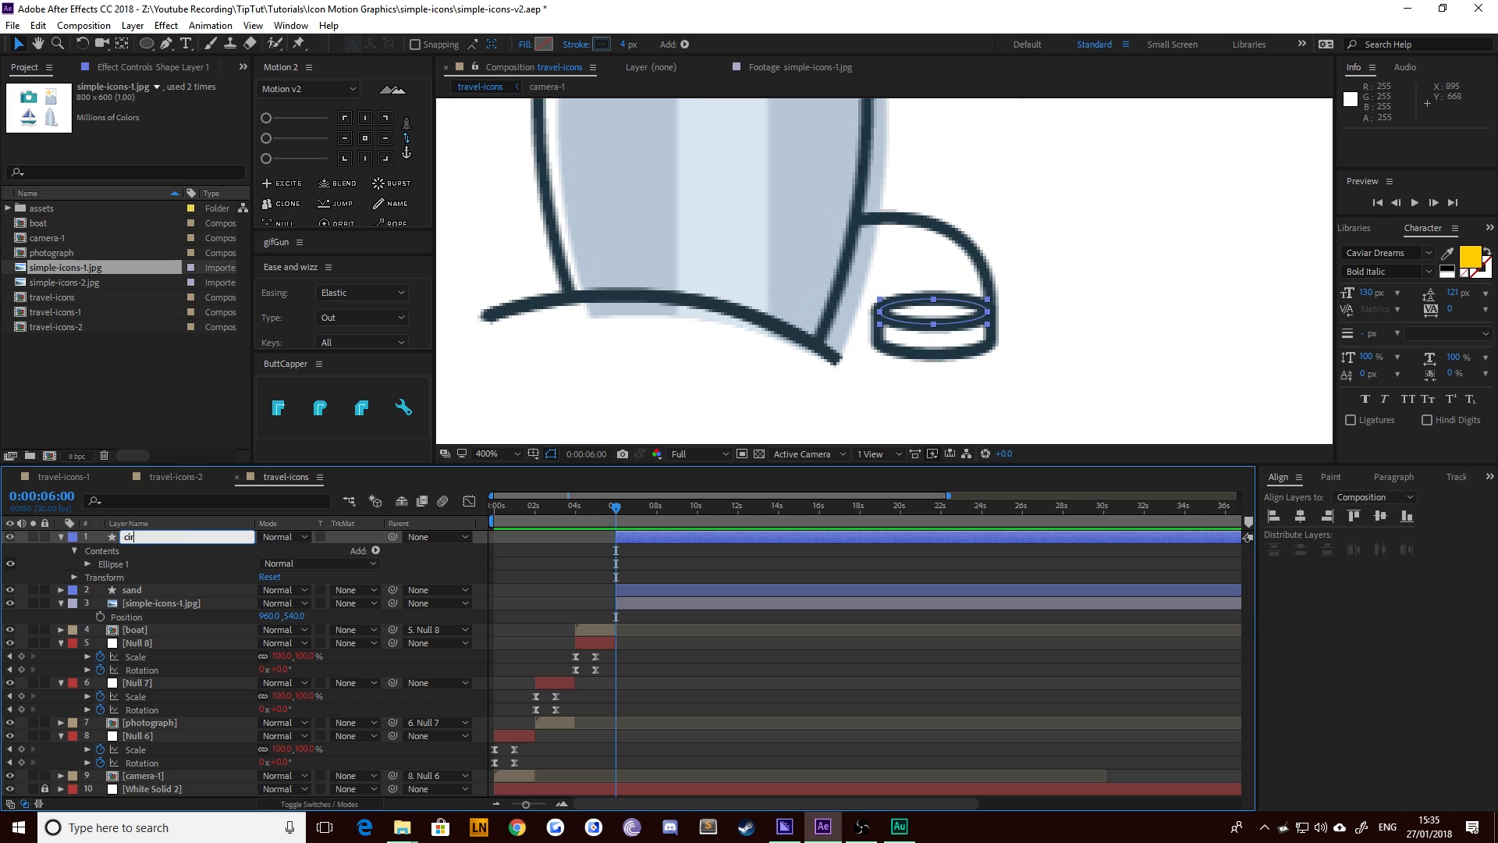
type("cle")
key("Return")
left_click(658, 551)
Trace the ring's sides and curved bottom edge as an open Pen path on a new shape layer
scroll(883, 406, "up", 1)
key("h")
left_click_drag(841, 375, 700, 270)
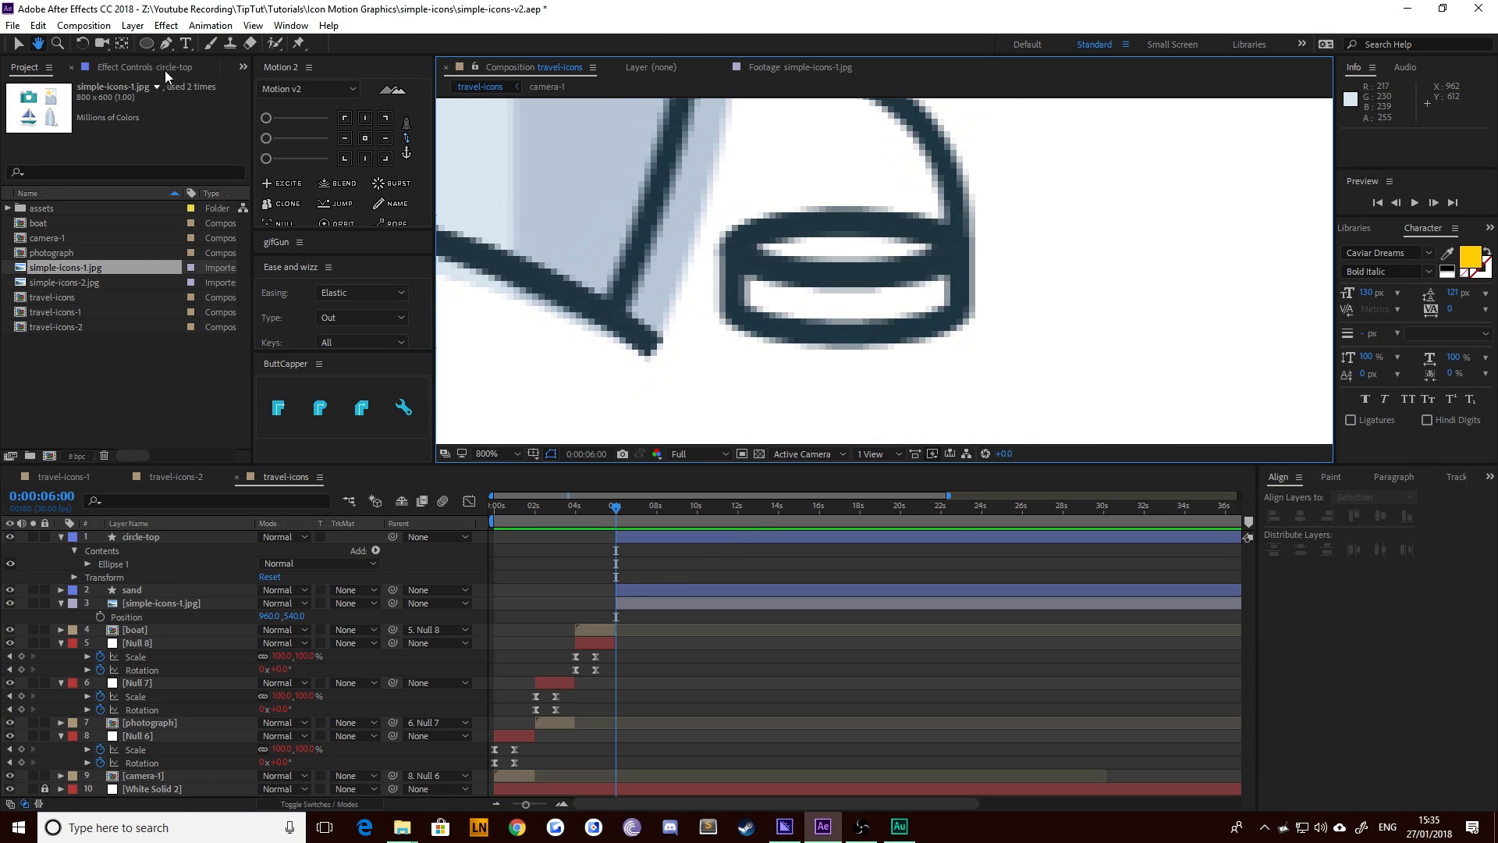
left_click(166, 44)
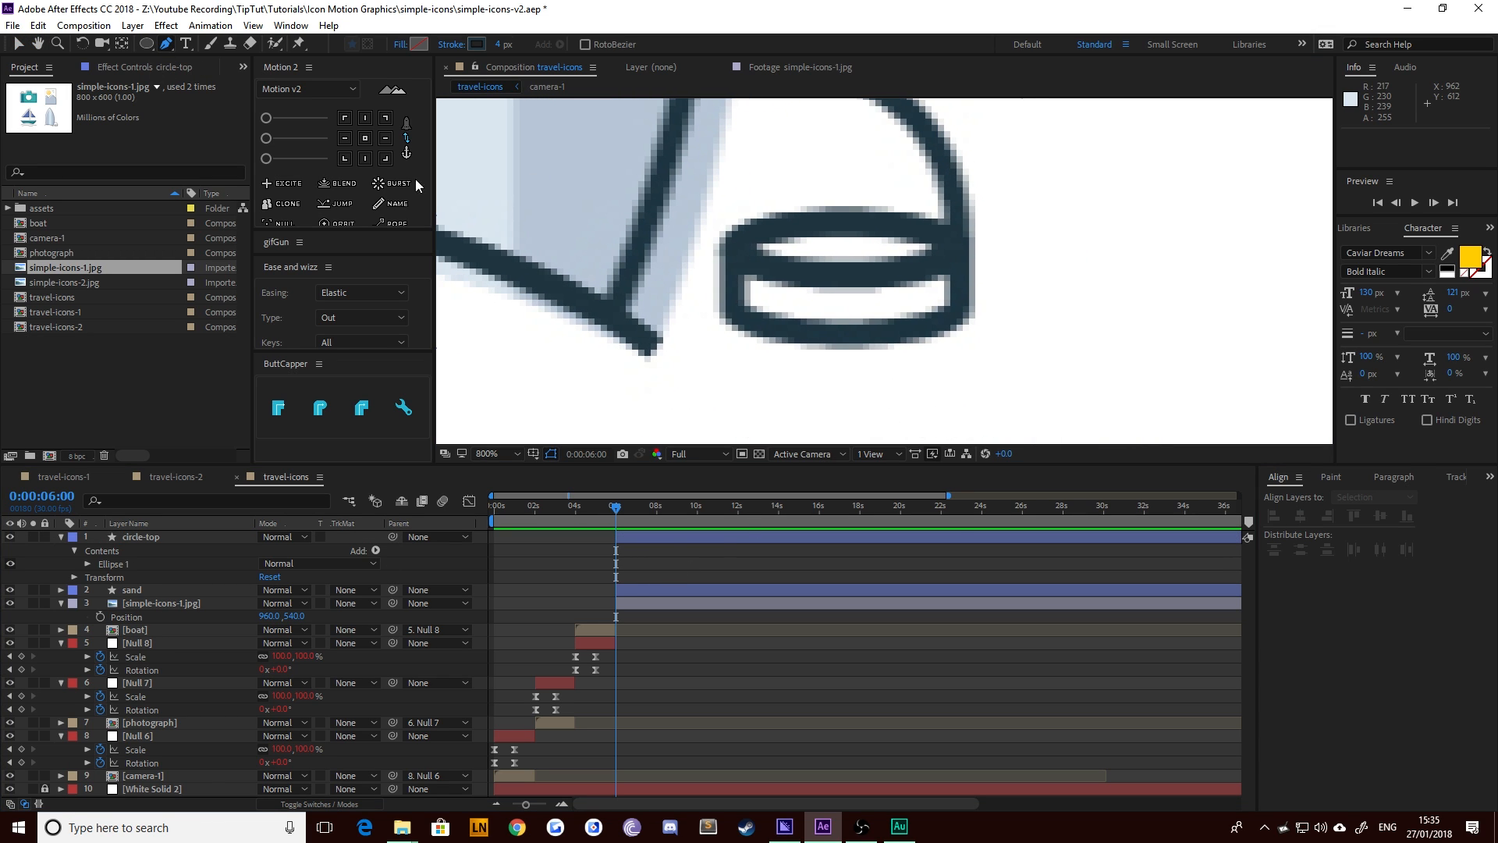
left_click(734, 252)
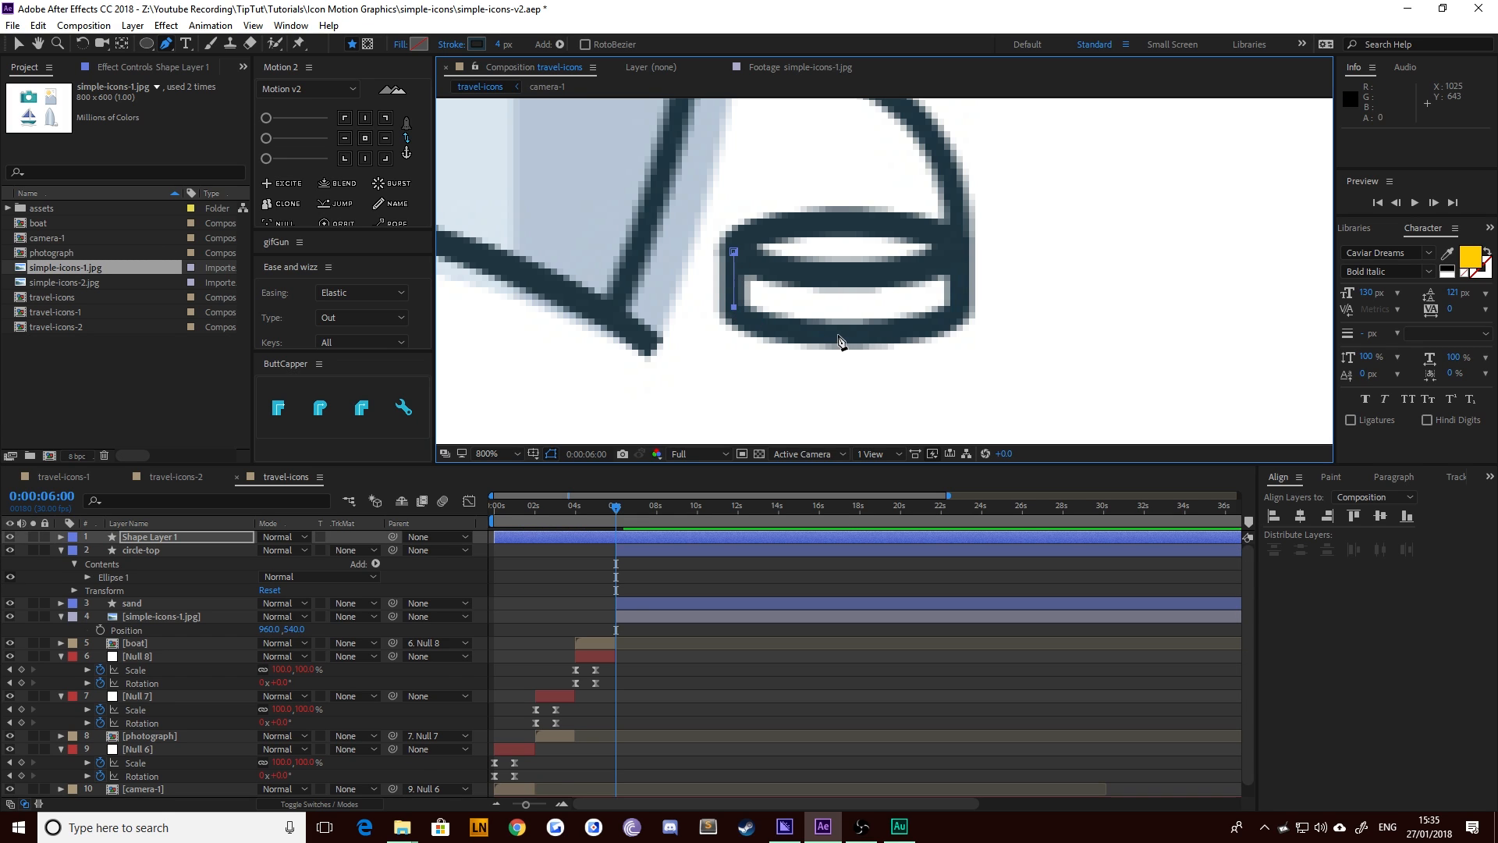
left_click_drag(841, 334, 929, 334)
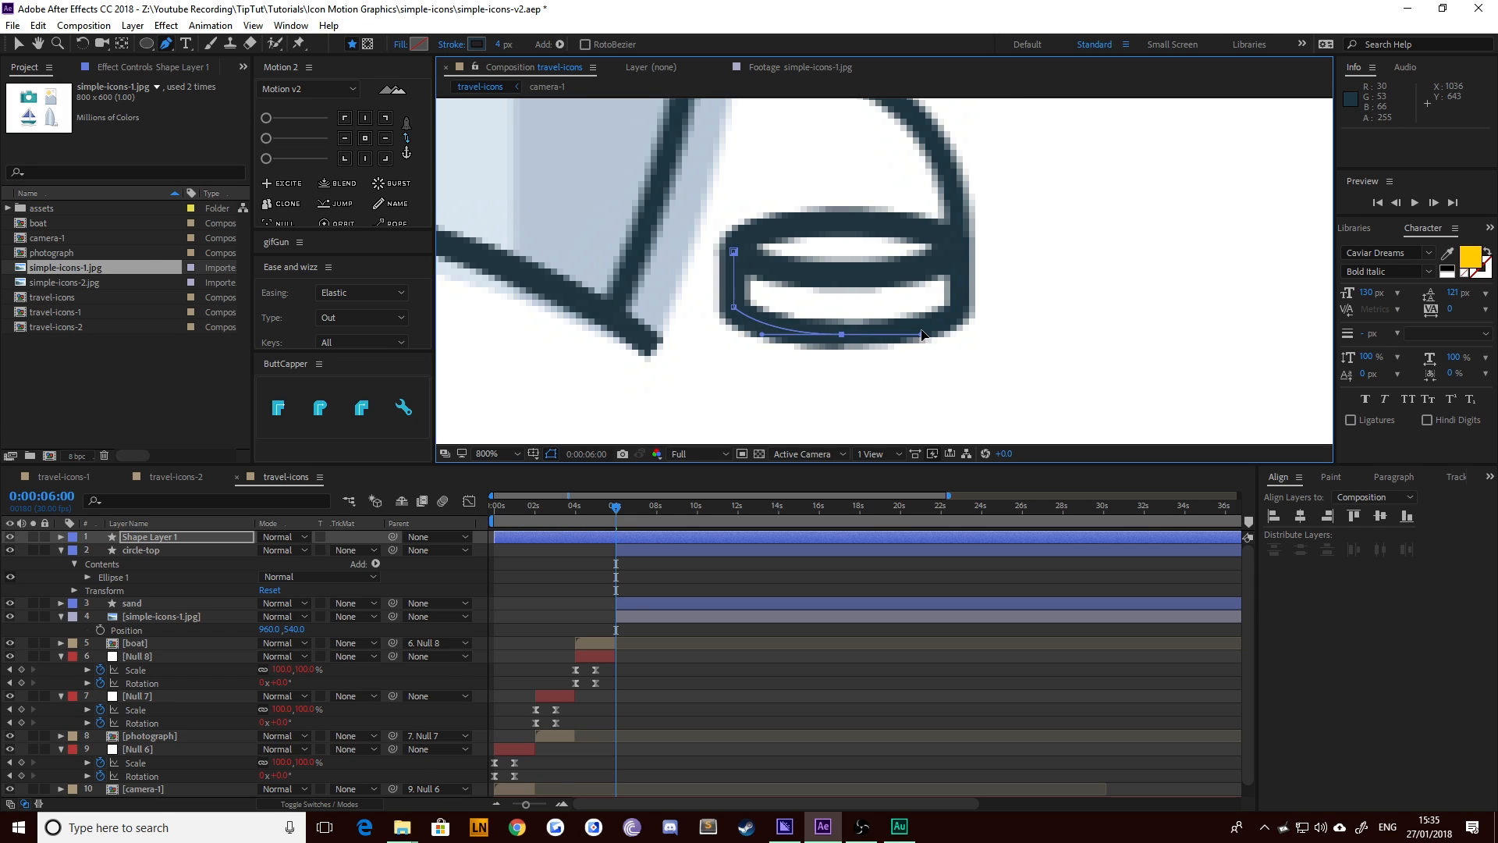
left_click(959, 306)
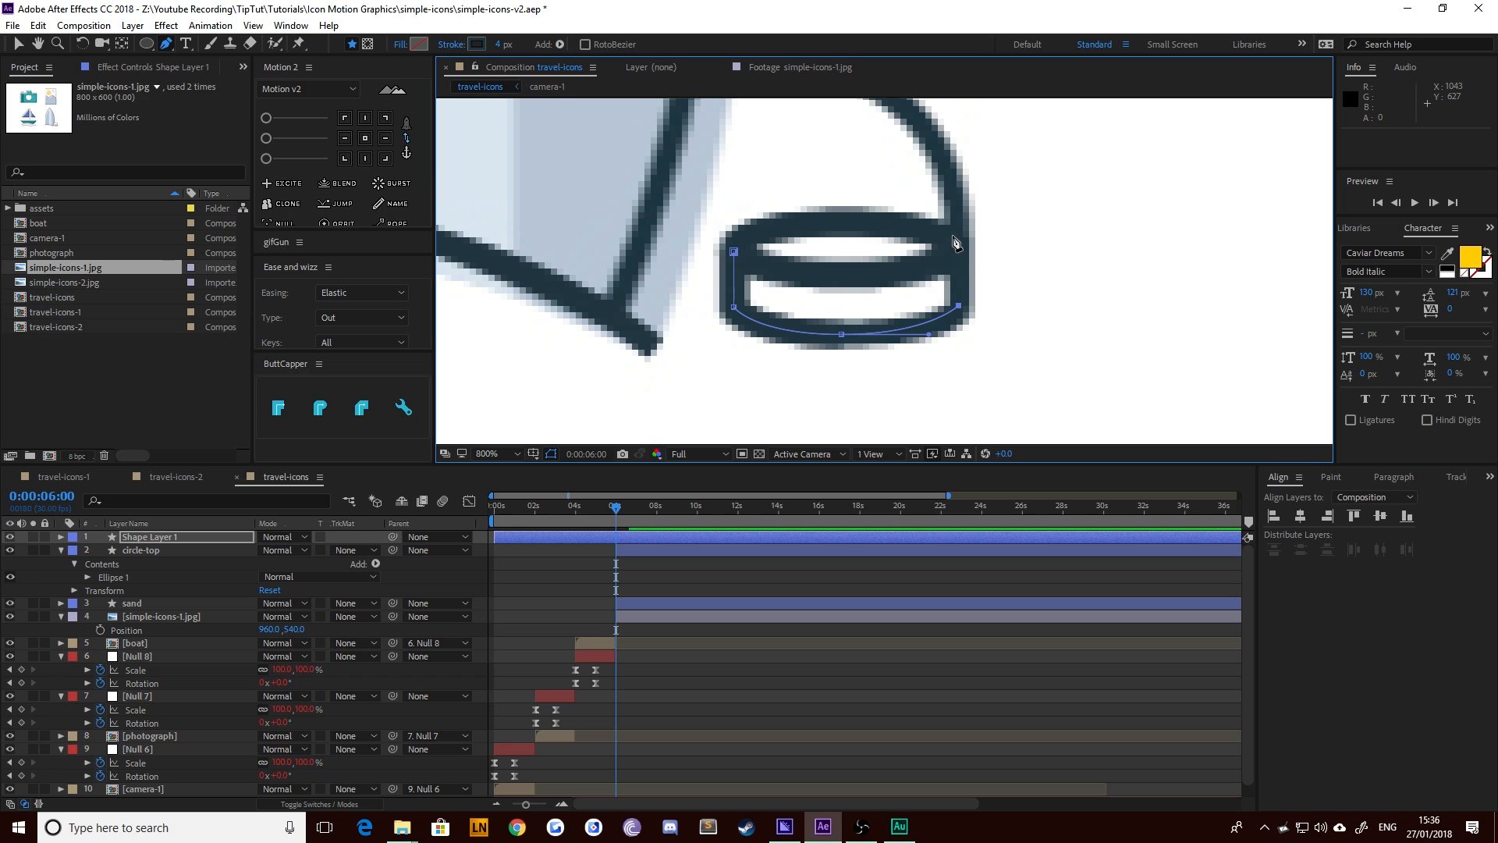
left_click(958, 245)
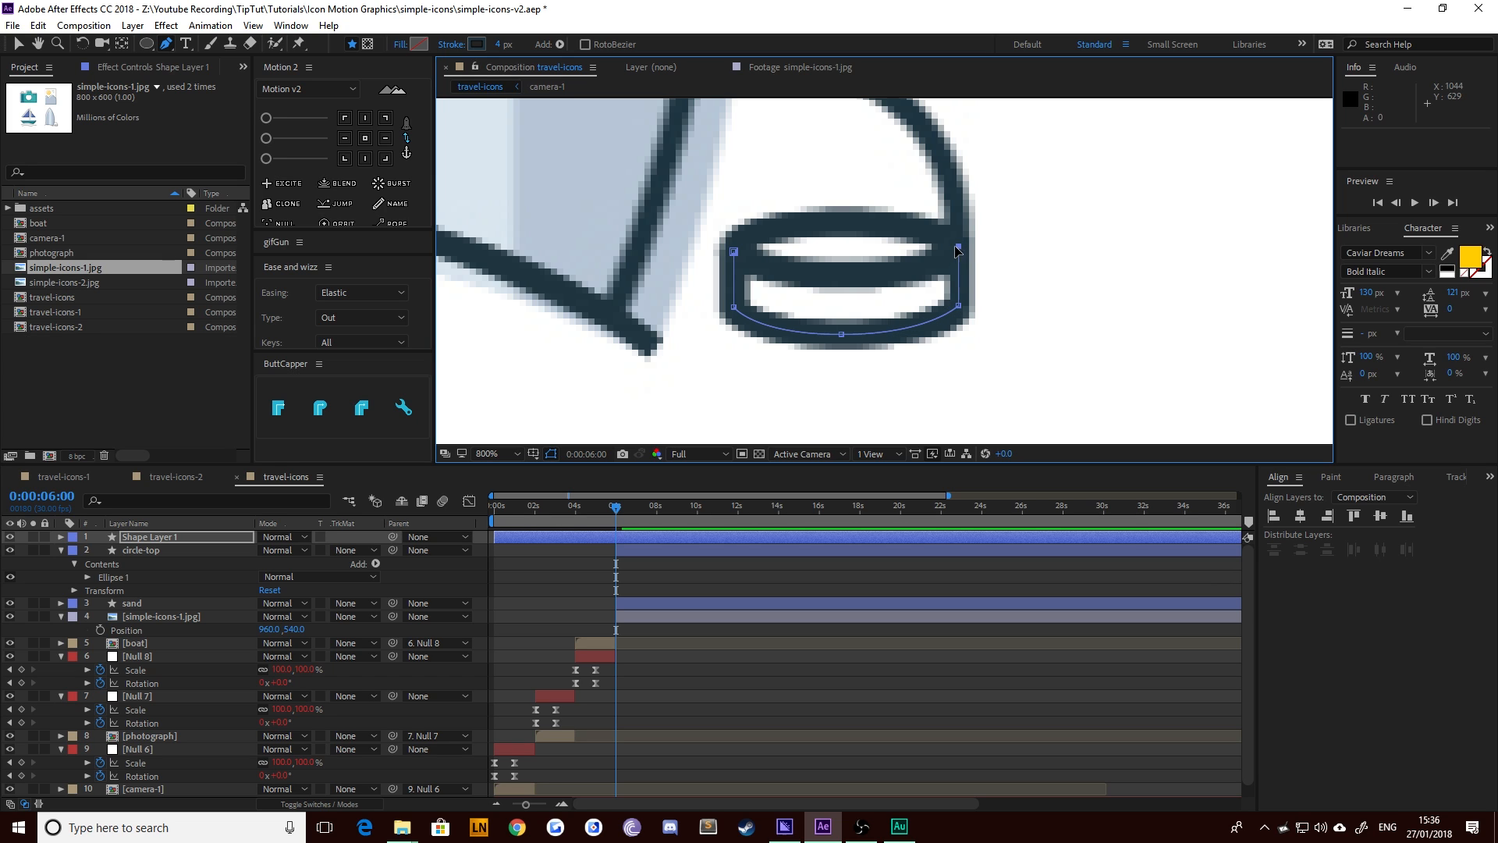
left_click(19, 44)
left_click(1071, 284)
key("comma")
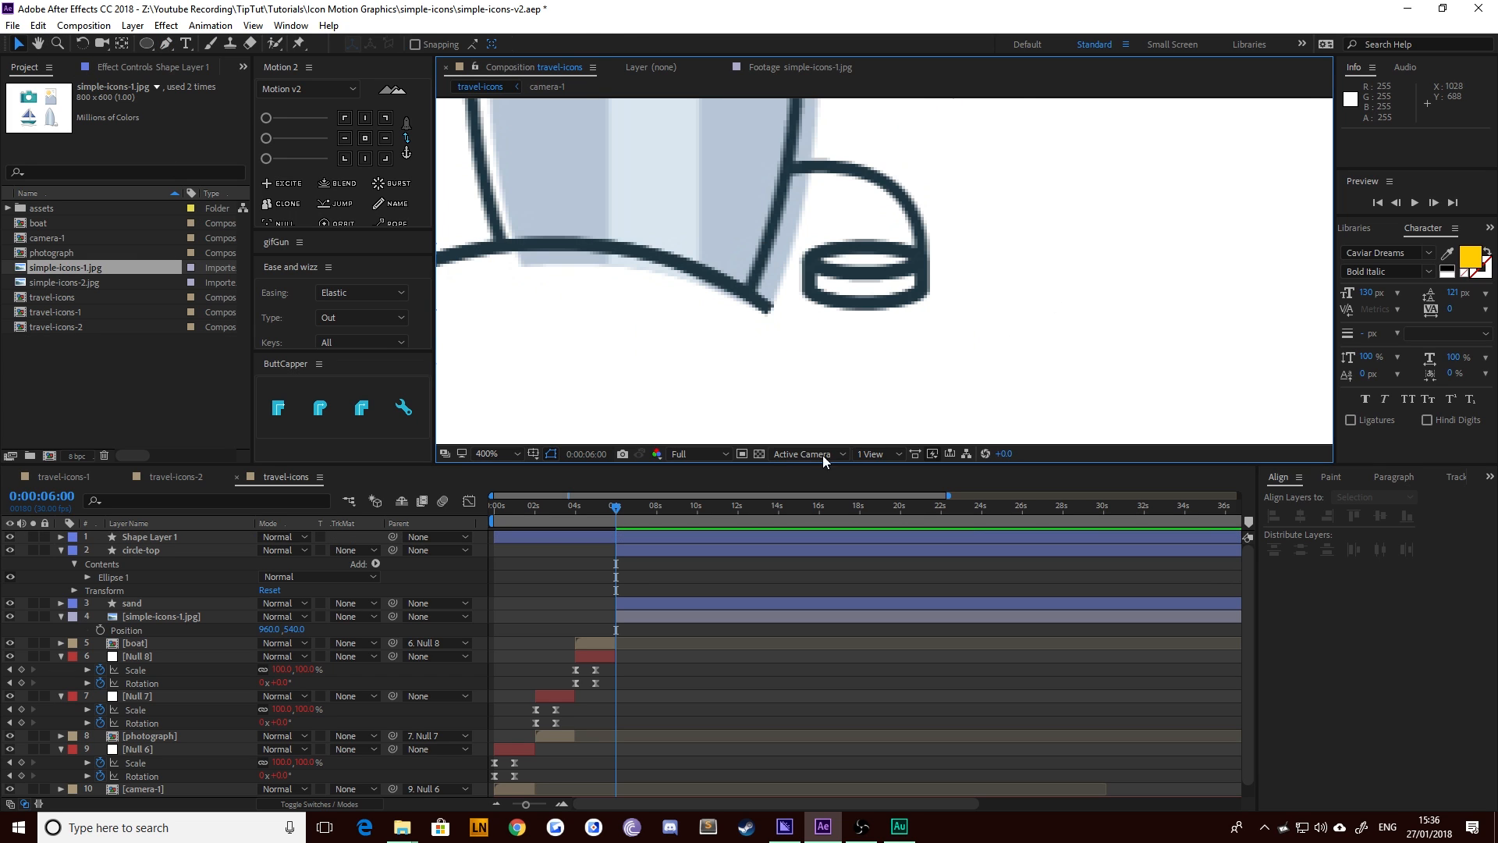
Trim the start of the ring's lower shape layer to 0:00:06:00 and rename the layer circle-bottom
left_click(587, 540)
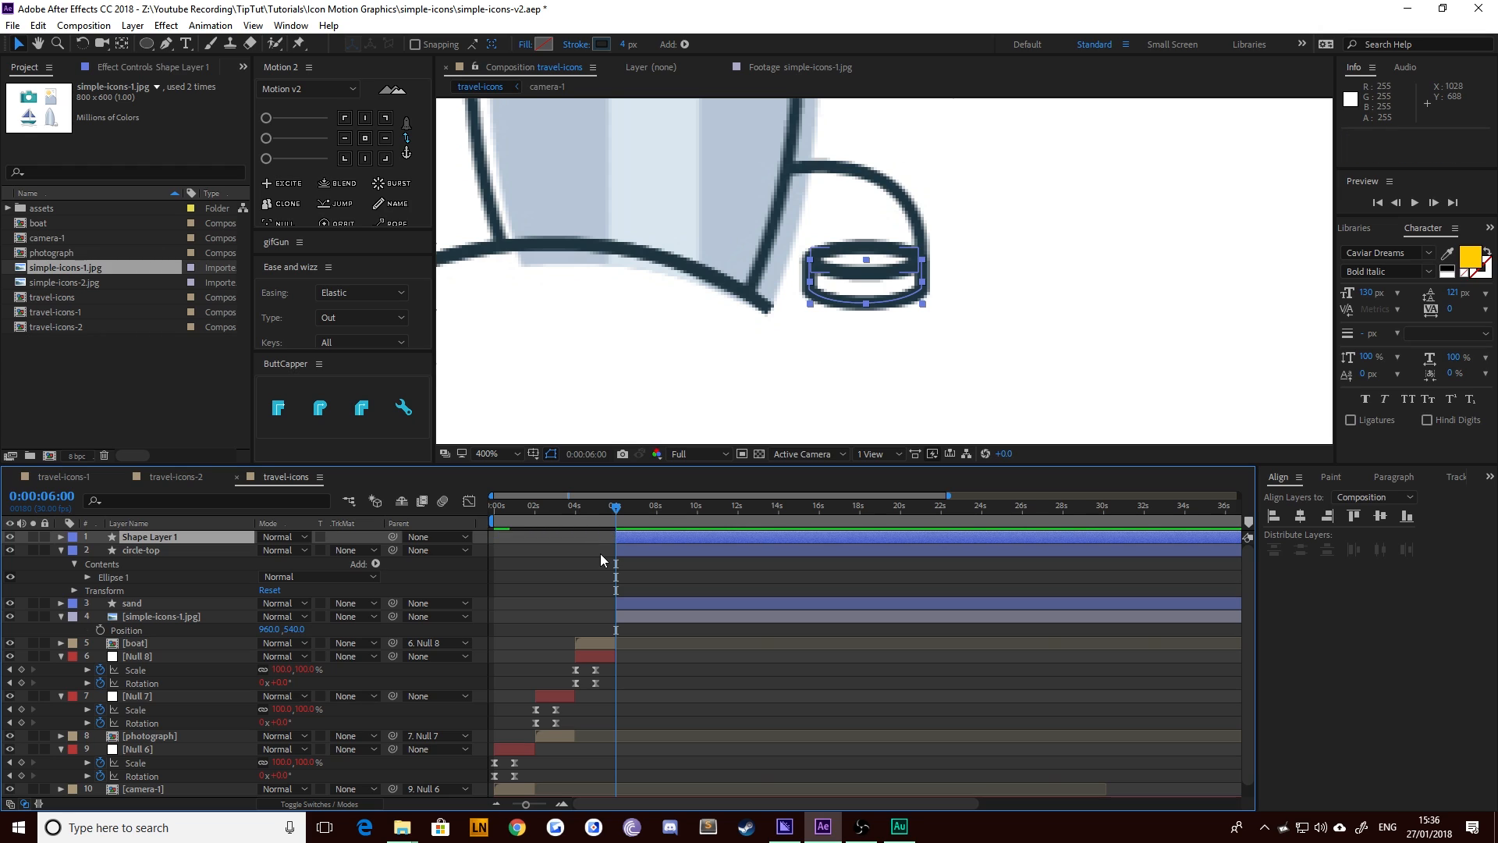
key("Return")
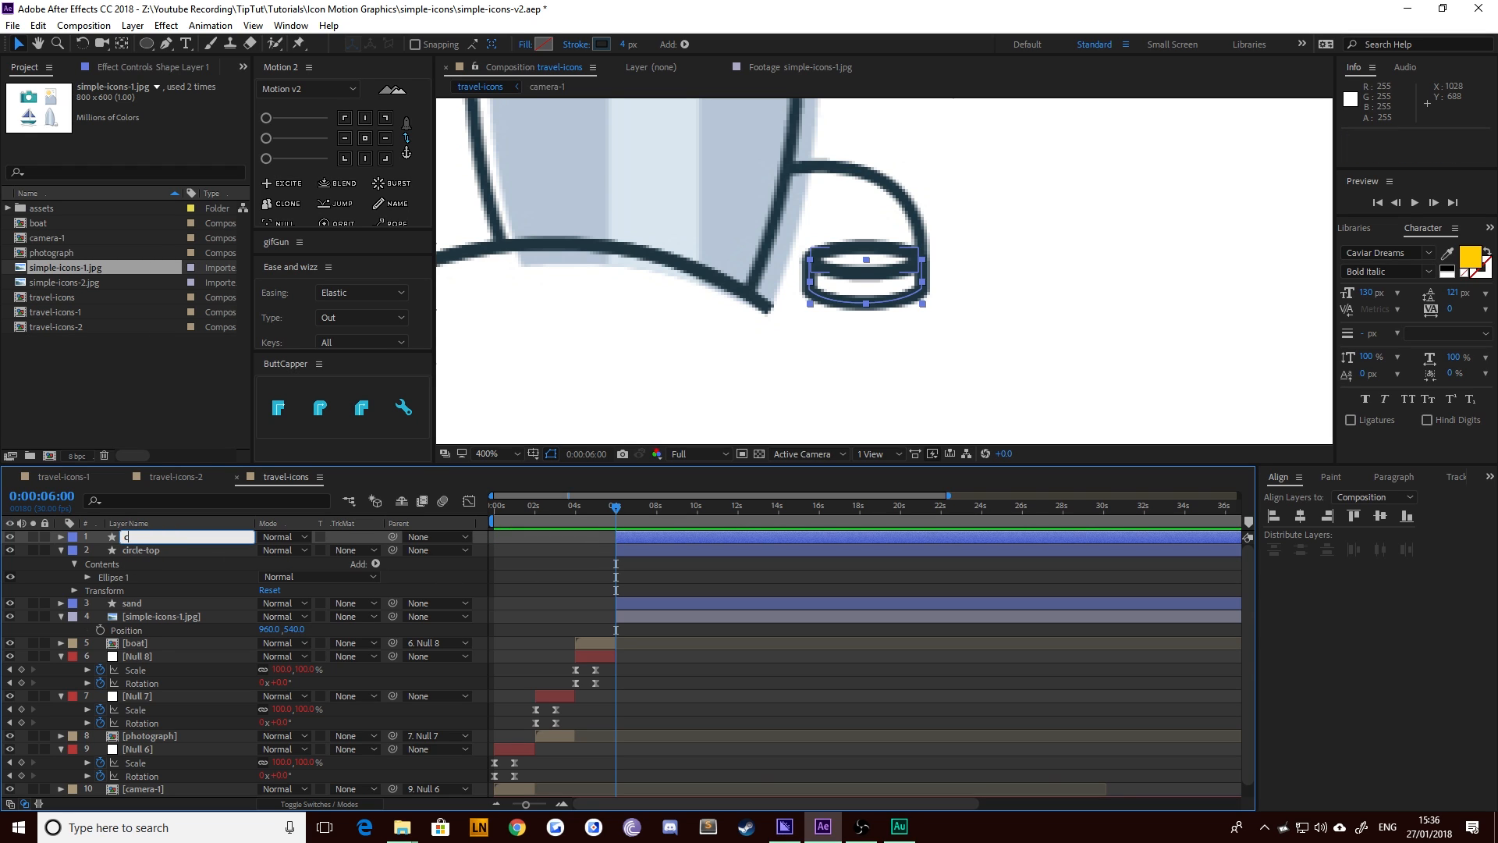
type("circle-bottom")
key("Return")
Trace the cord from the surfboard's edge to the ring as a curved Pen path and adjust its handles to fit
left_click(765, 434)
left_click_drag(606, 276, 736, 336)
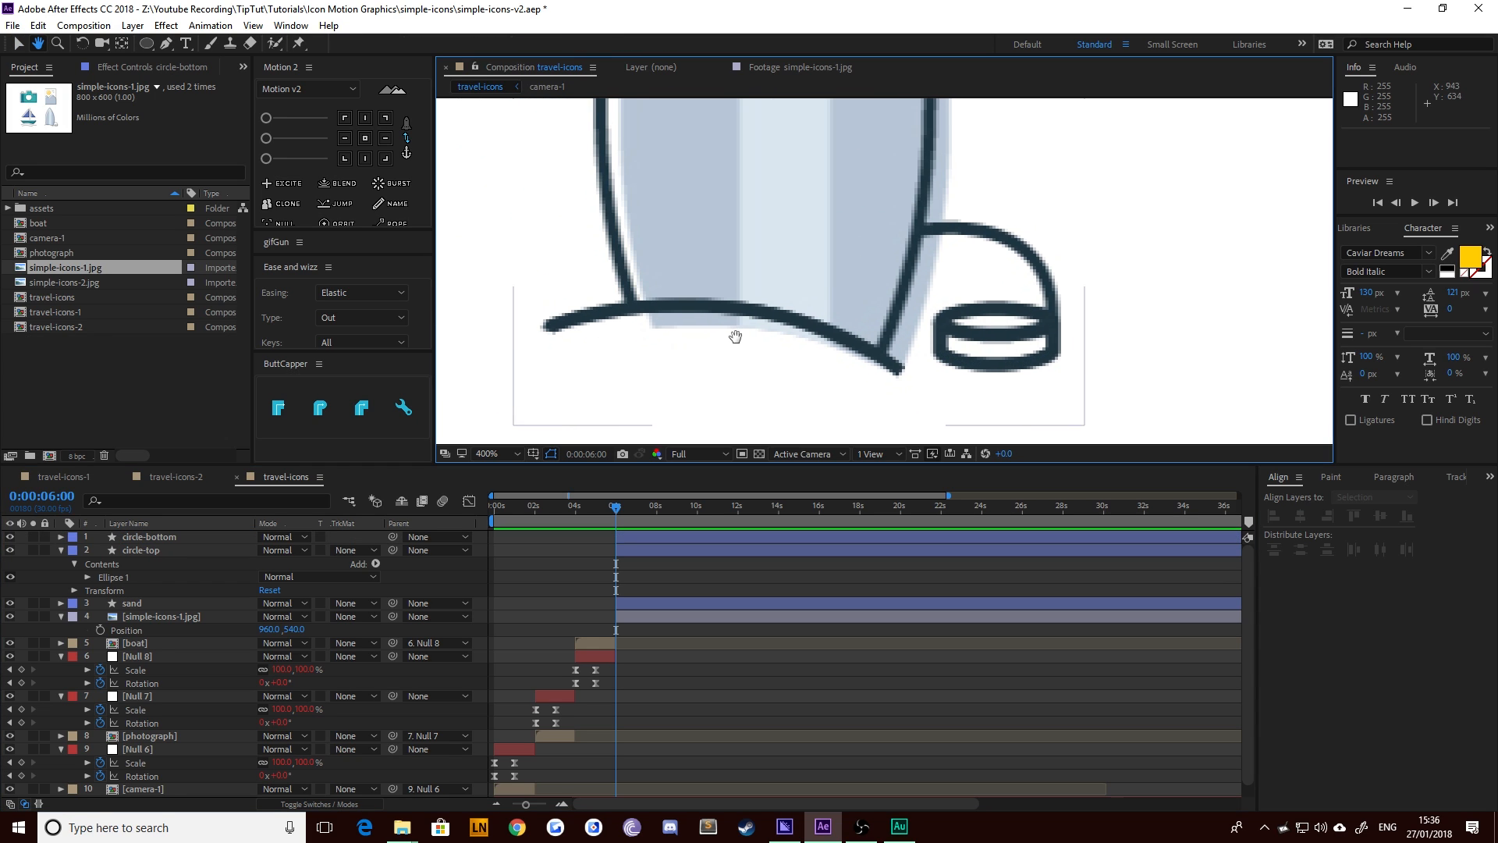
left_click_drag(890, 341, 740, 265)
left_click(568, 557)
left_click(170, 45)
scroll(845, 290, "up", 1)
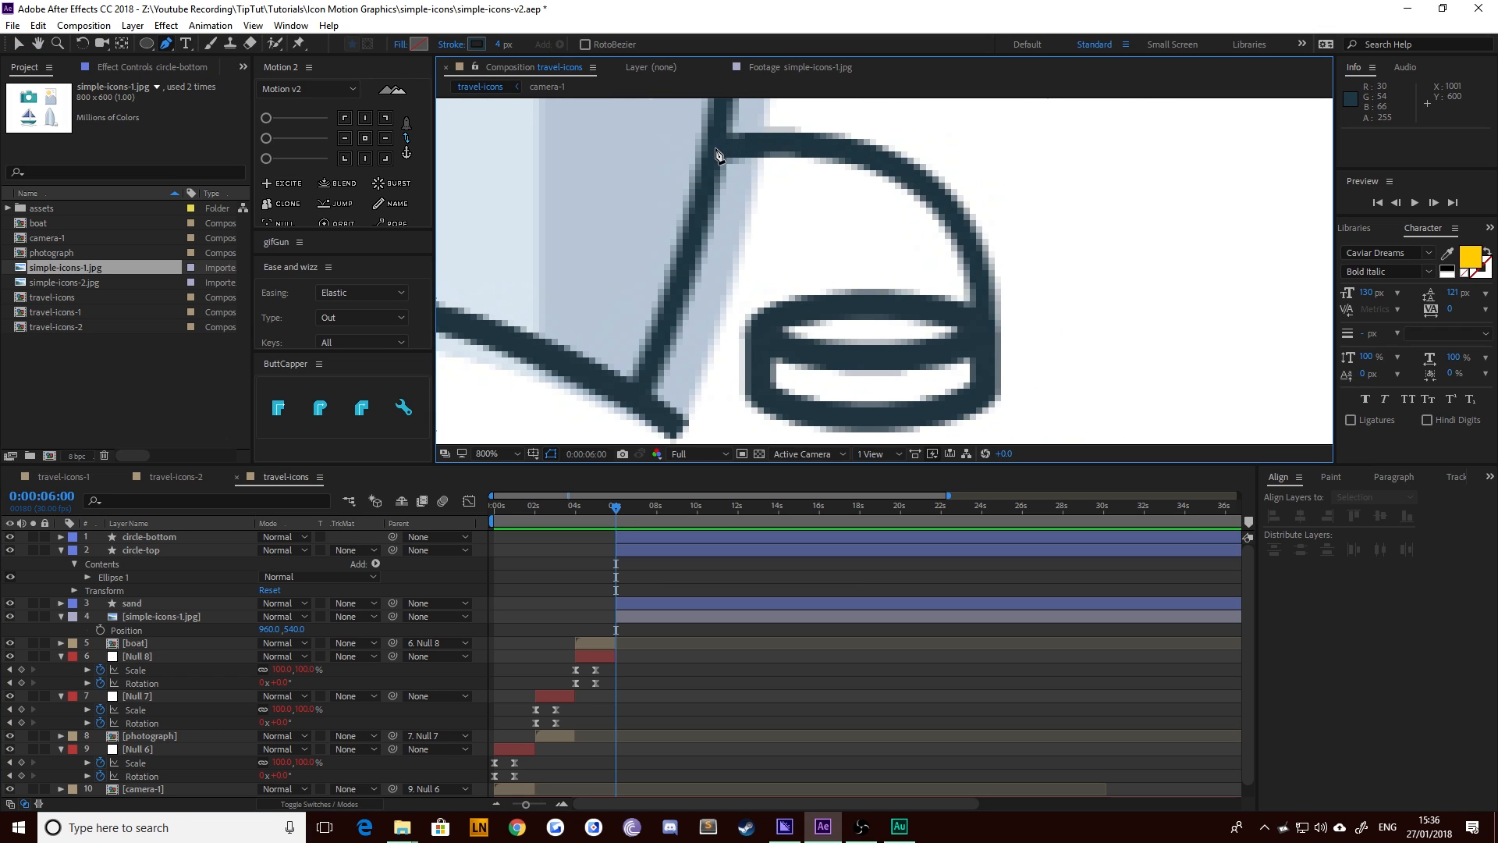
left_click(715, 149)
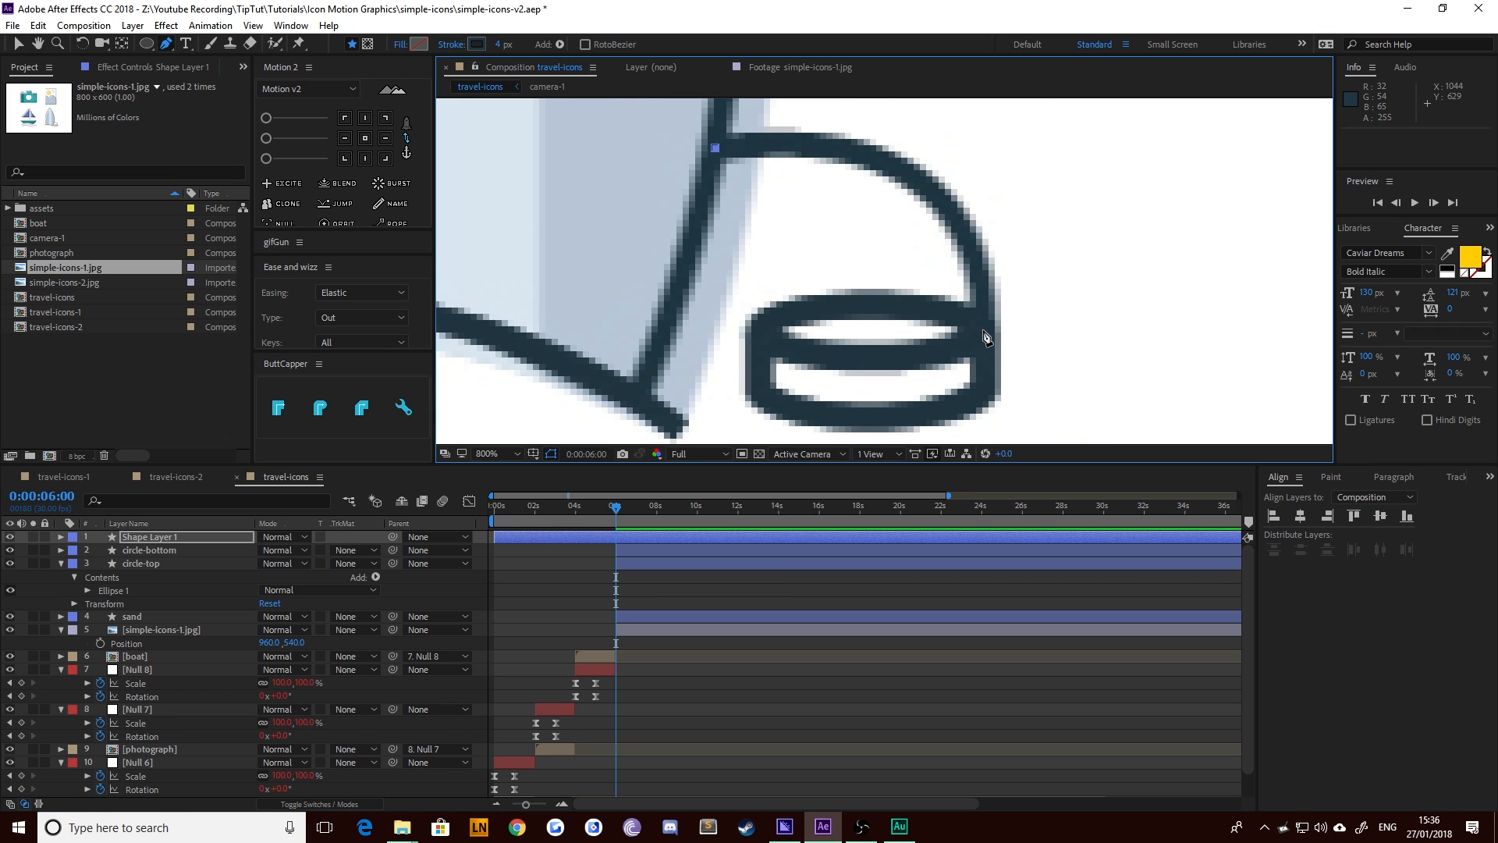
left_click_drag(982, 333, 983, 415)
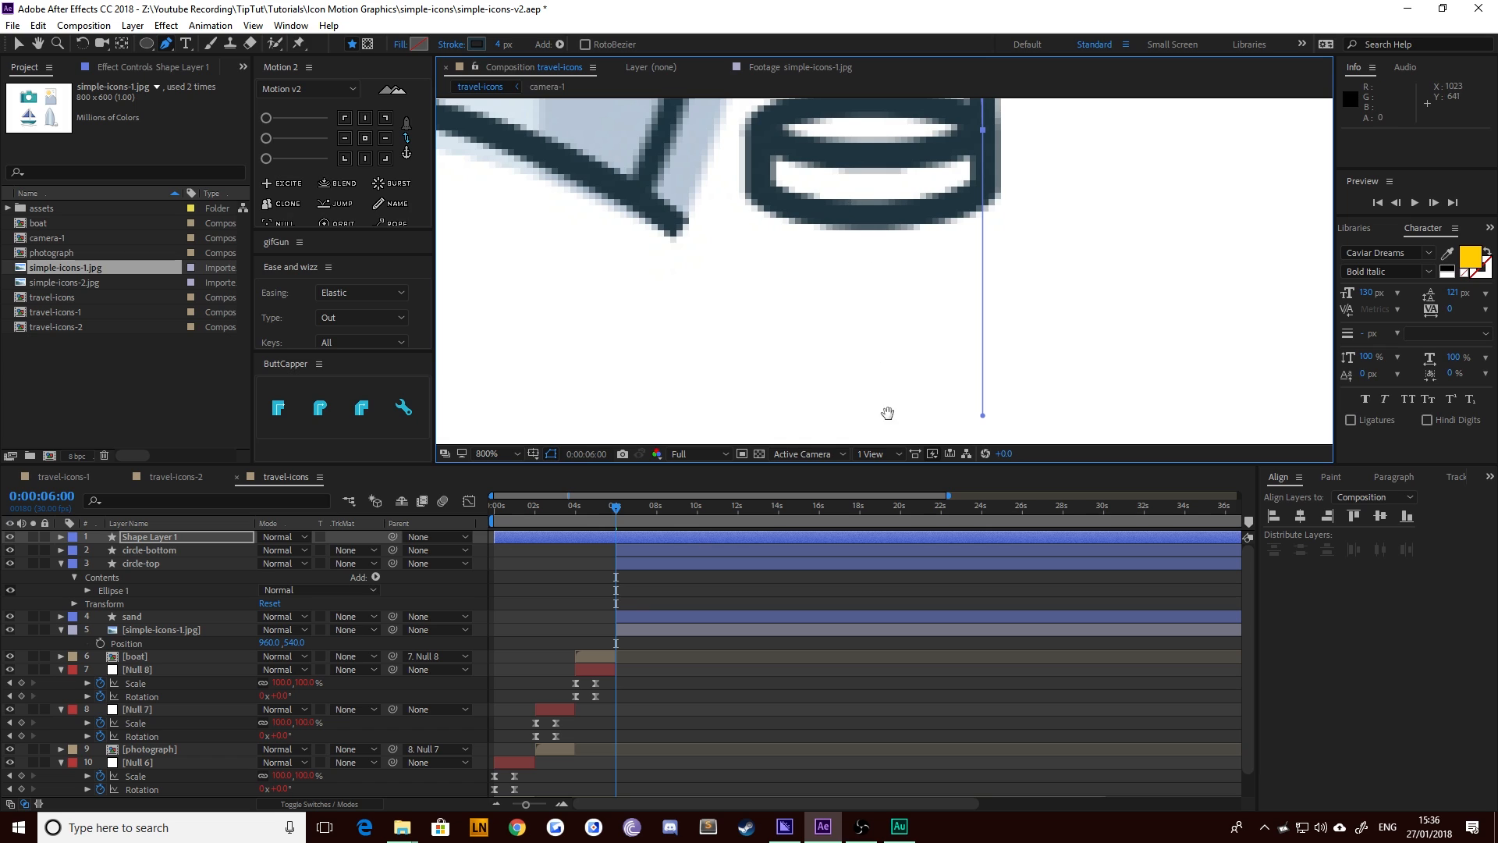
scroll(887, 413, "down", 1)
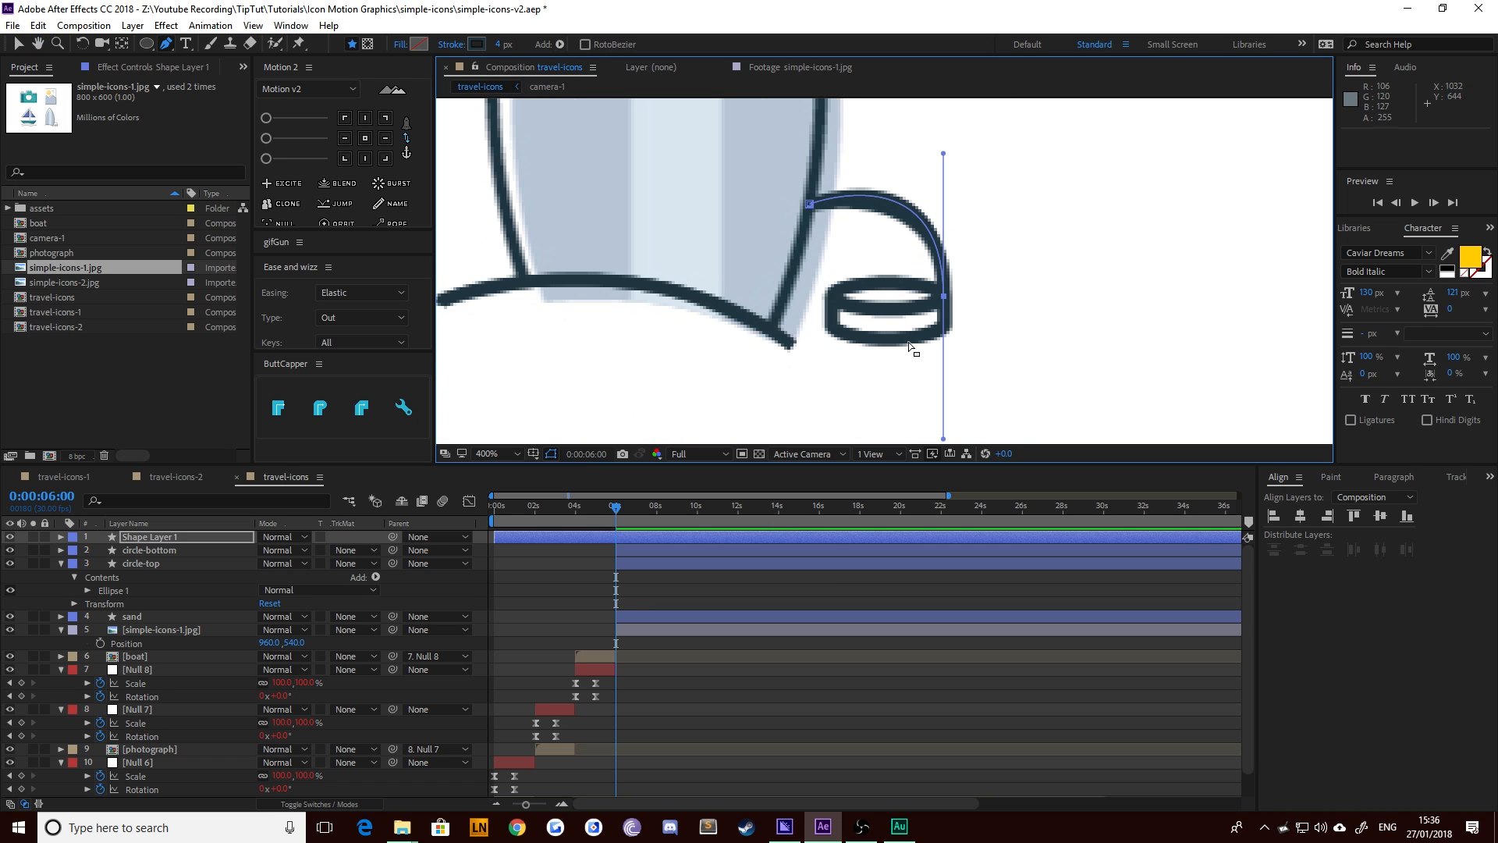
left_click_drag(943, 439, 943, 385)
left_click_drag(943, 147, 943, 173)
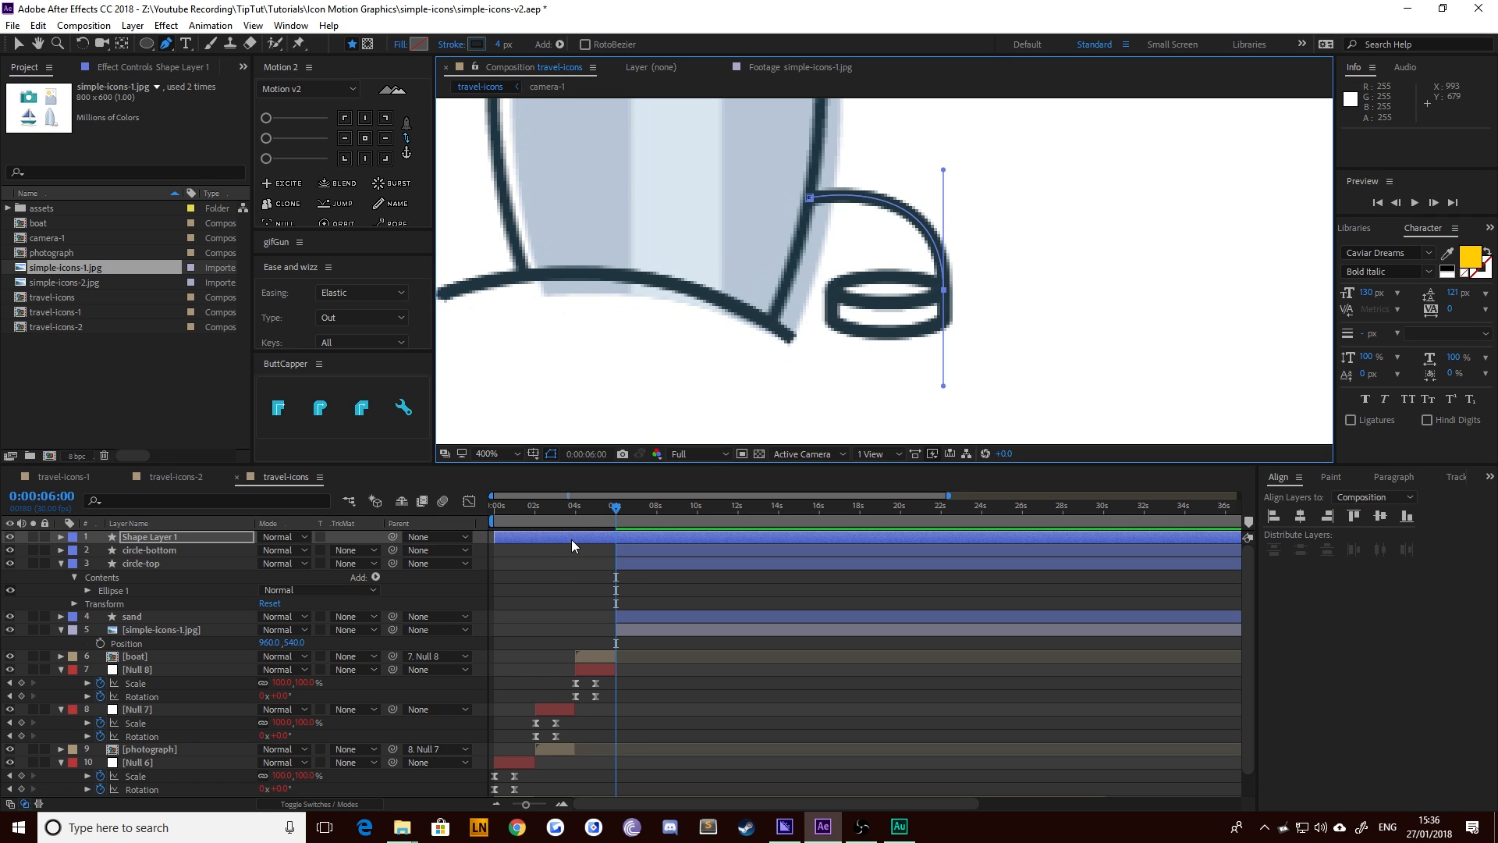
Trim the start of the cord's shape layer to 0:00:06:00 and rename the layer string
key("alt+bracketleft")
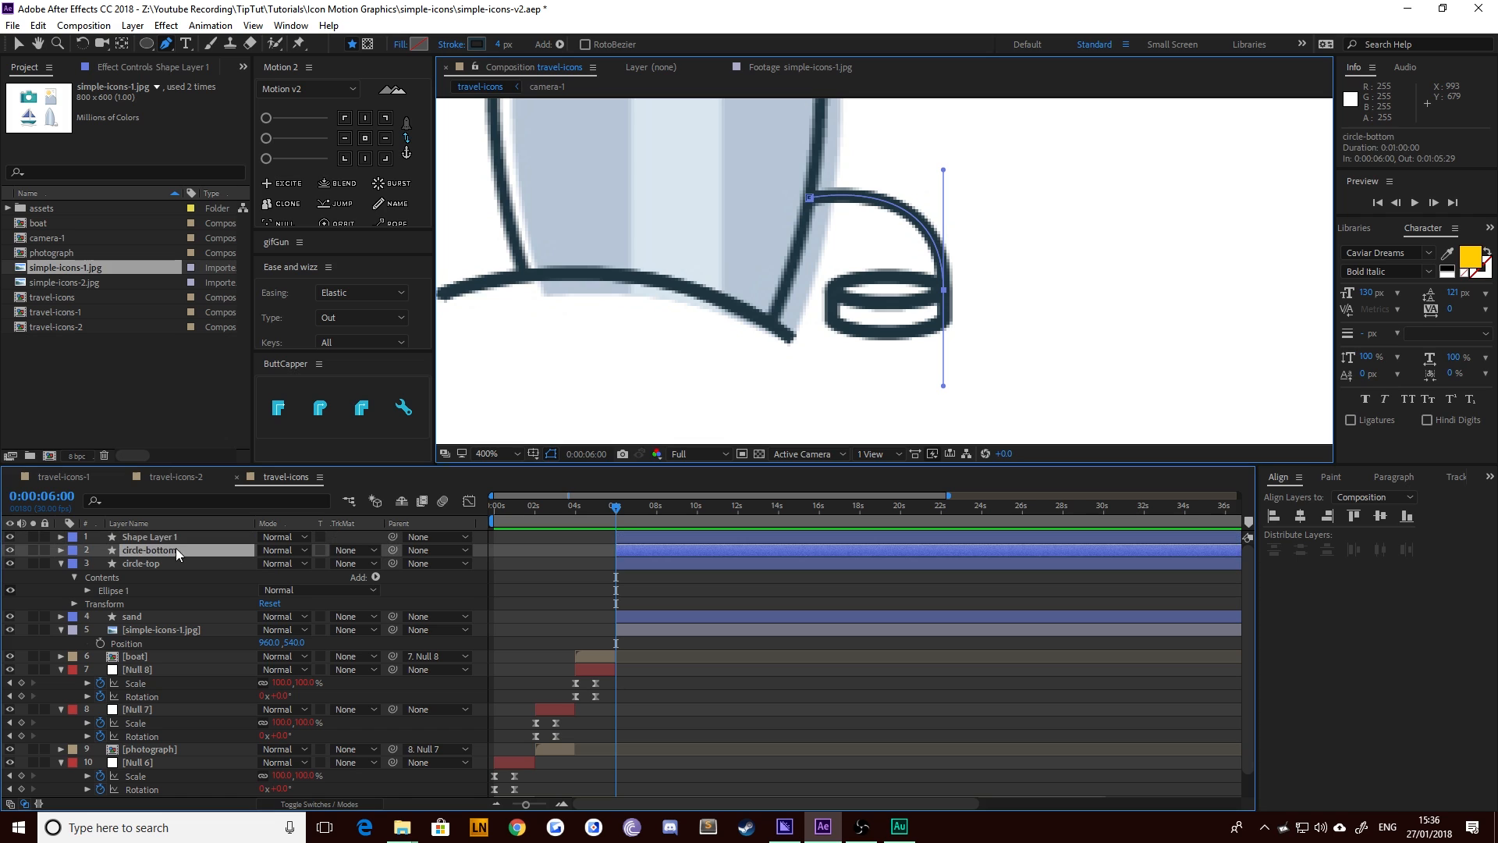
left_click(171, 536)
key("Return")
type("string")
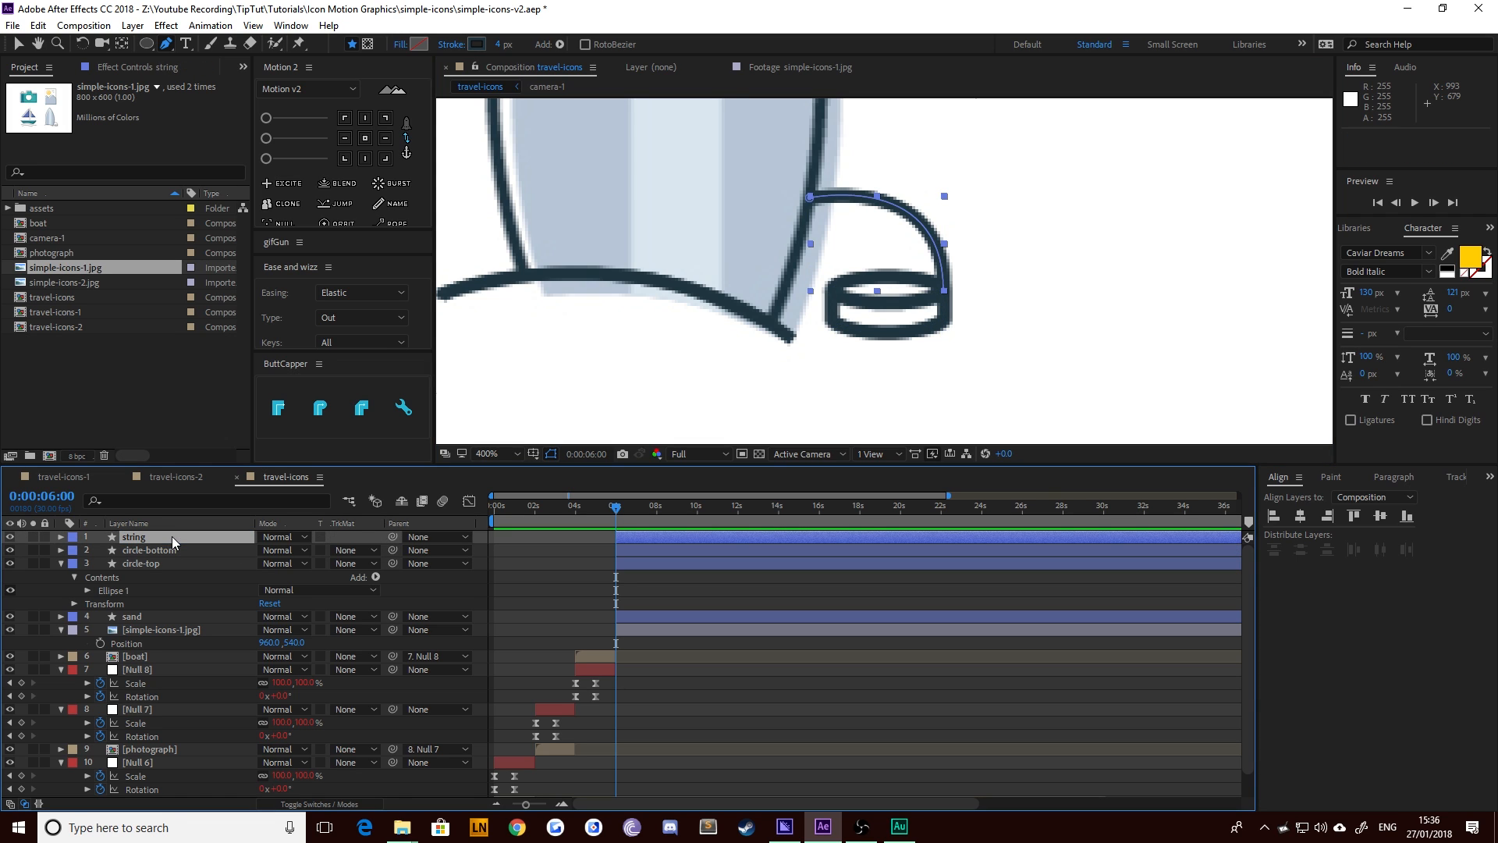
key("Return")
key("slash")
scroll(704, 193, "up", 4)
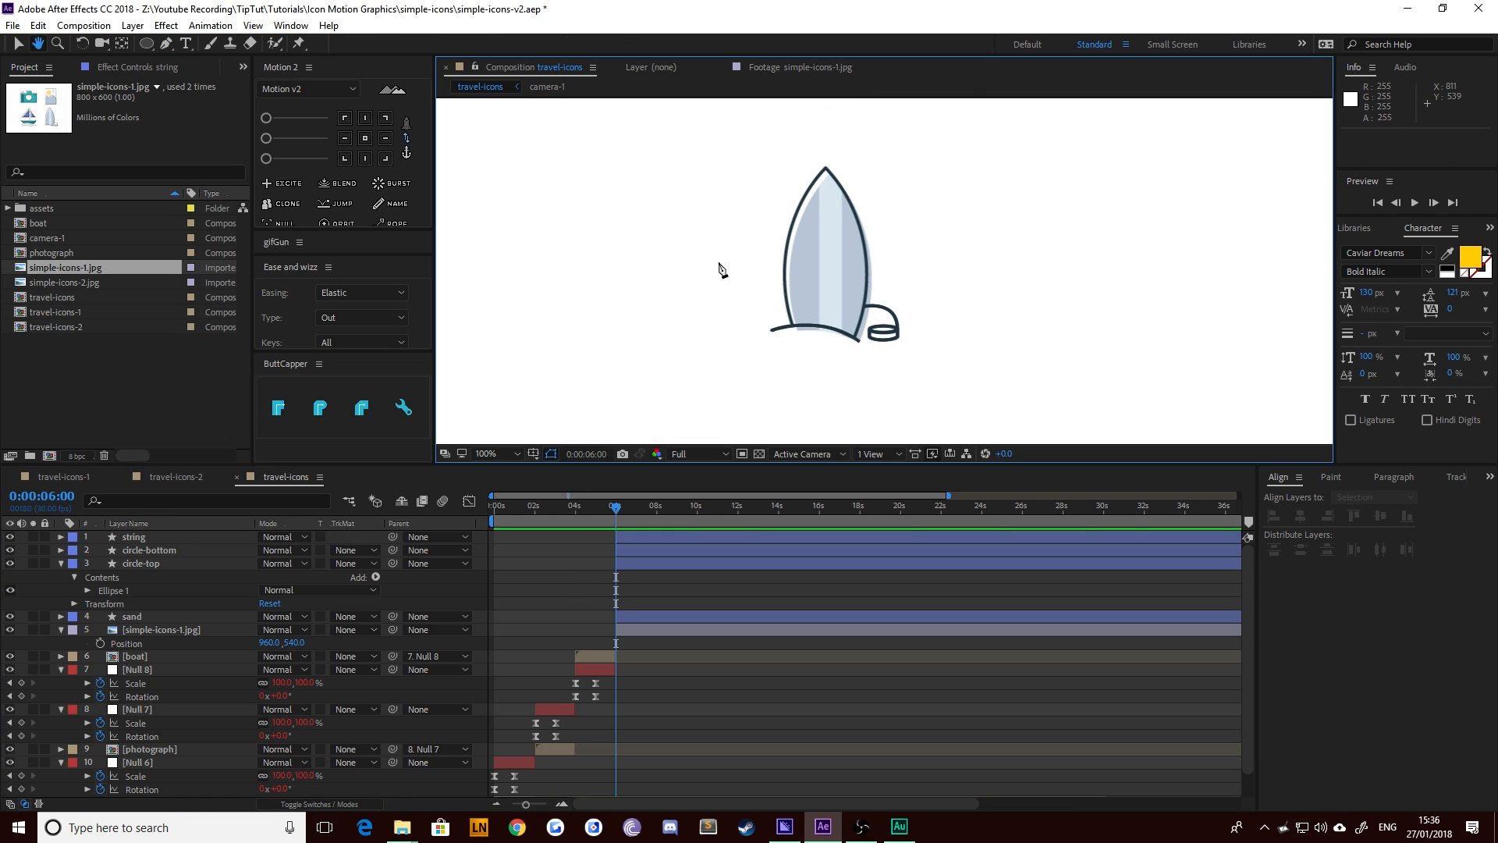
key("h")
left_click_drag(810, 266, 808, 288)
left_click_drag(857, 359, 891, 334)
scroll(887, 332, "down", 1)
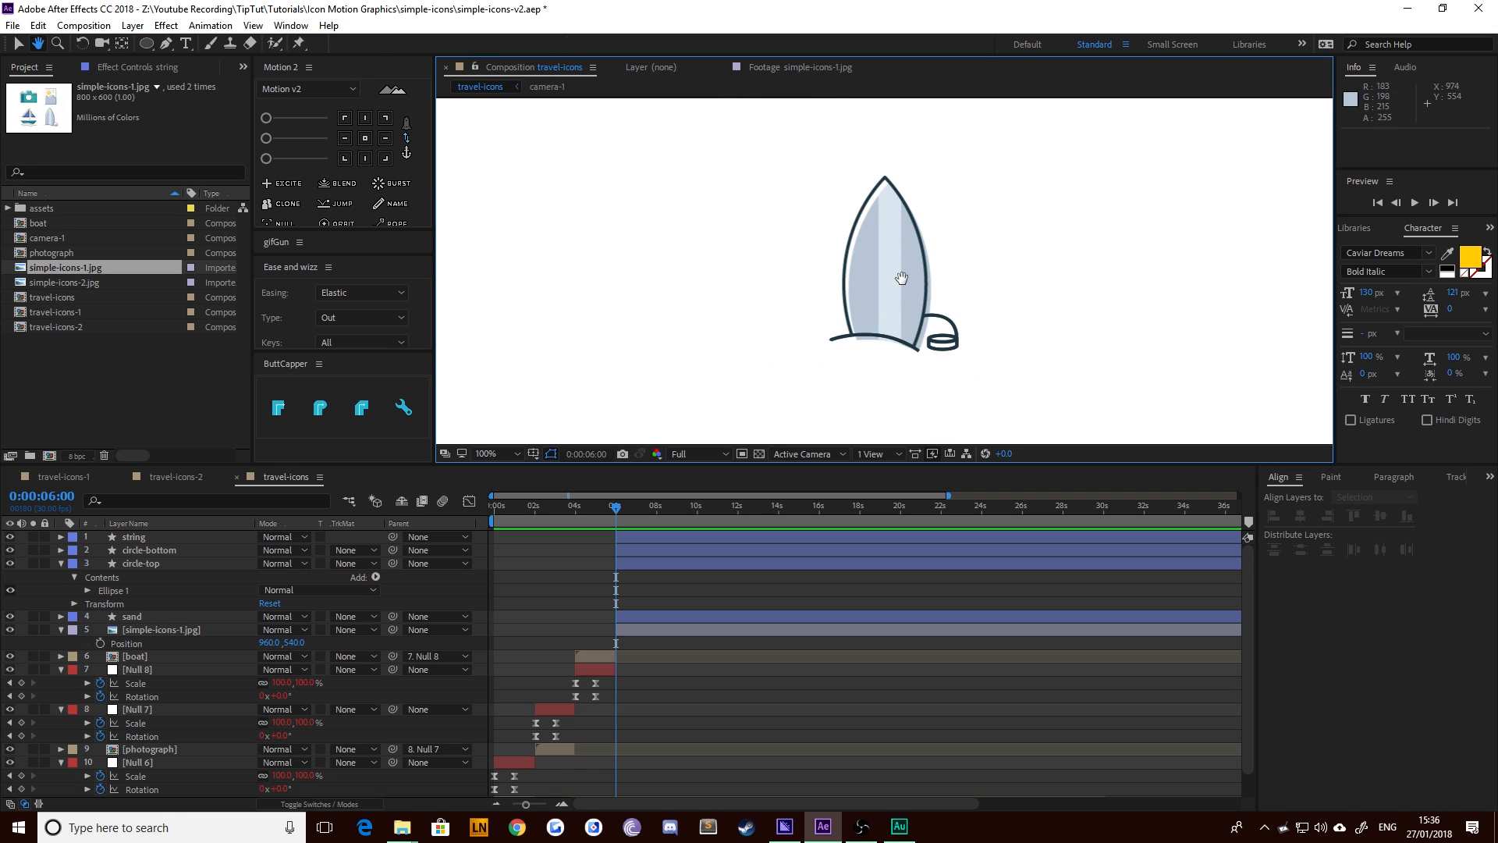
left_click_drag(899, 275, 895, 254)
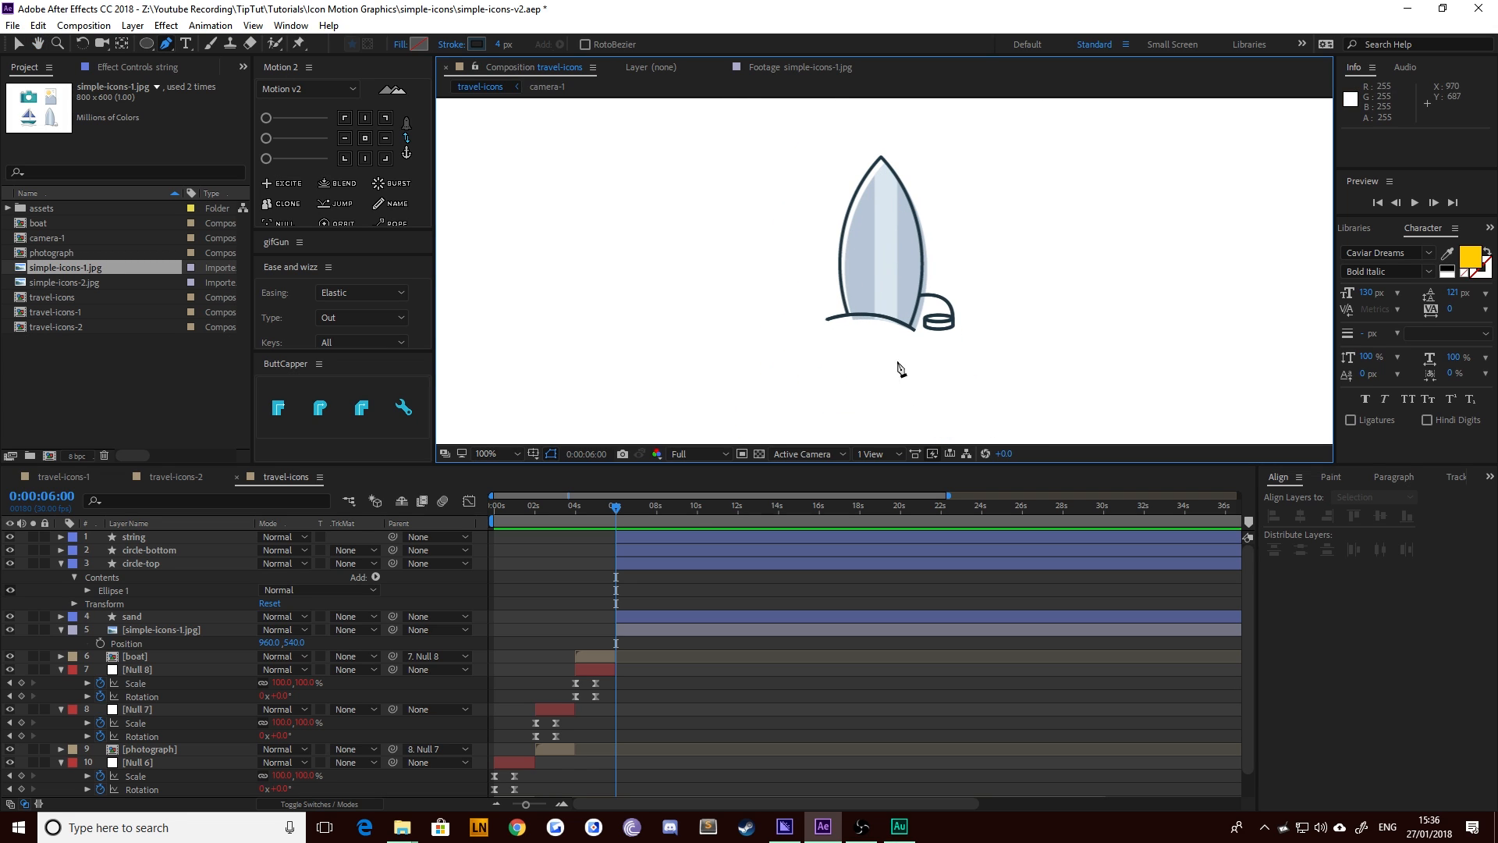
left_click_drag(825, 181, 863, 268)
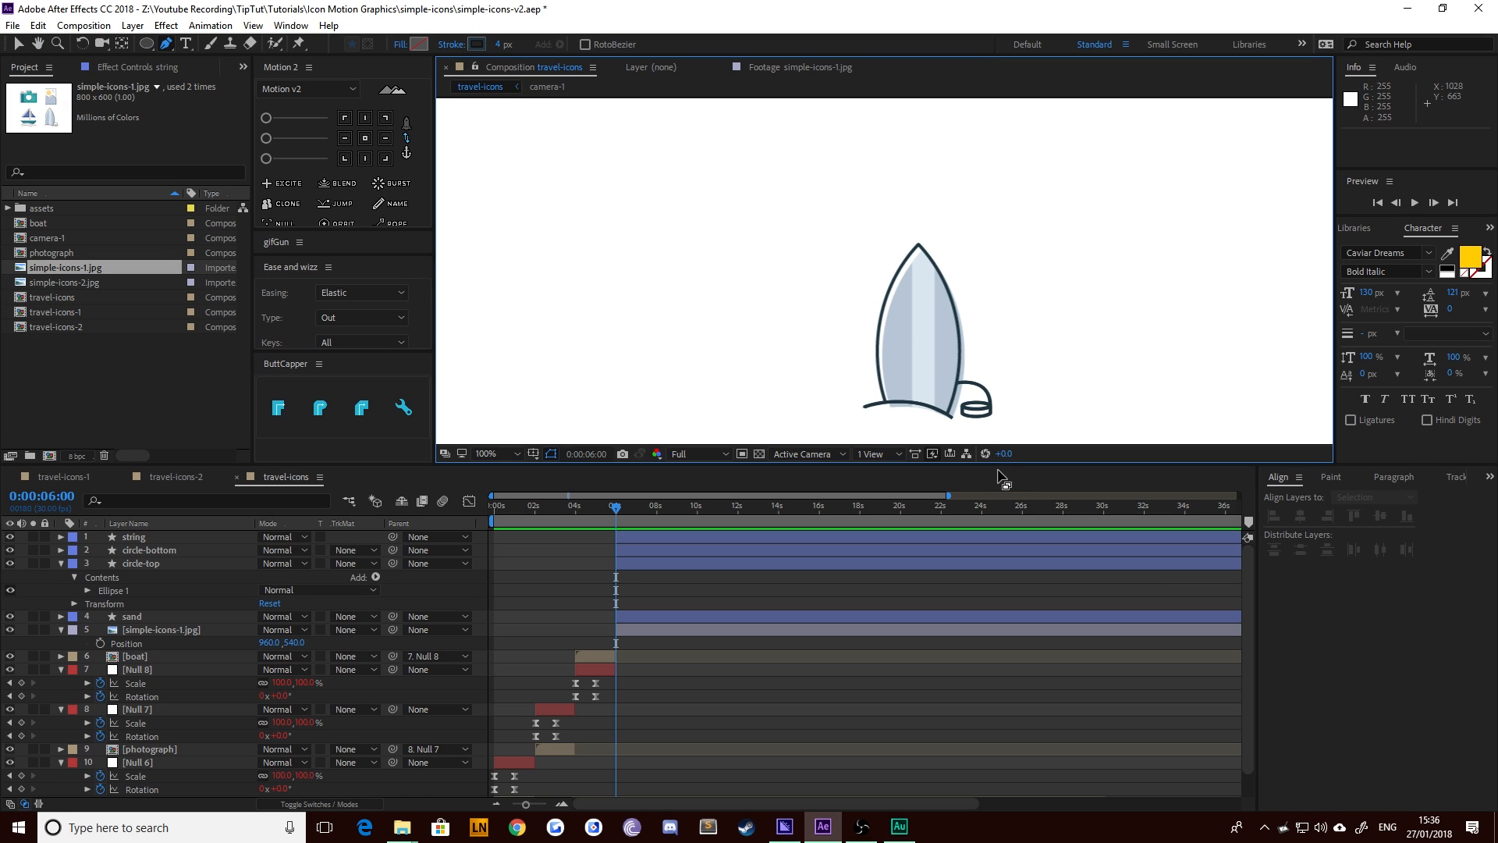
Start a Pen path on a new shape layer at the surfboard's tip and add a curved anchor halfway down its left edge
left_click_drag(898, 410, 855, 328)
scroll(858, 187, "up", 1)
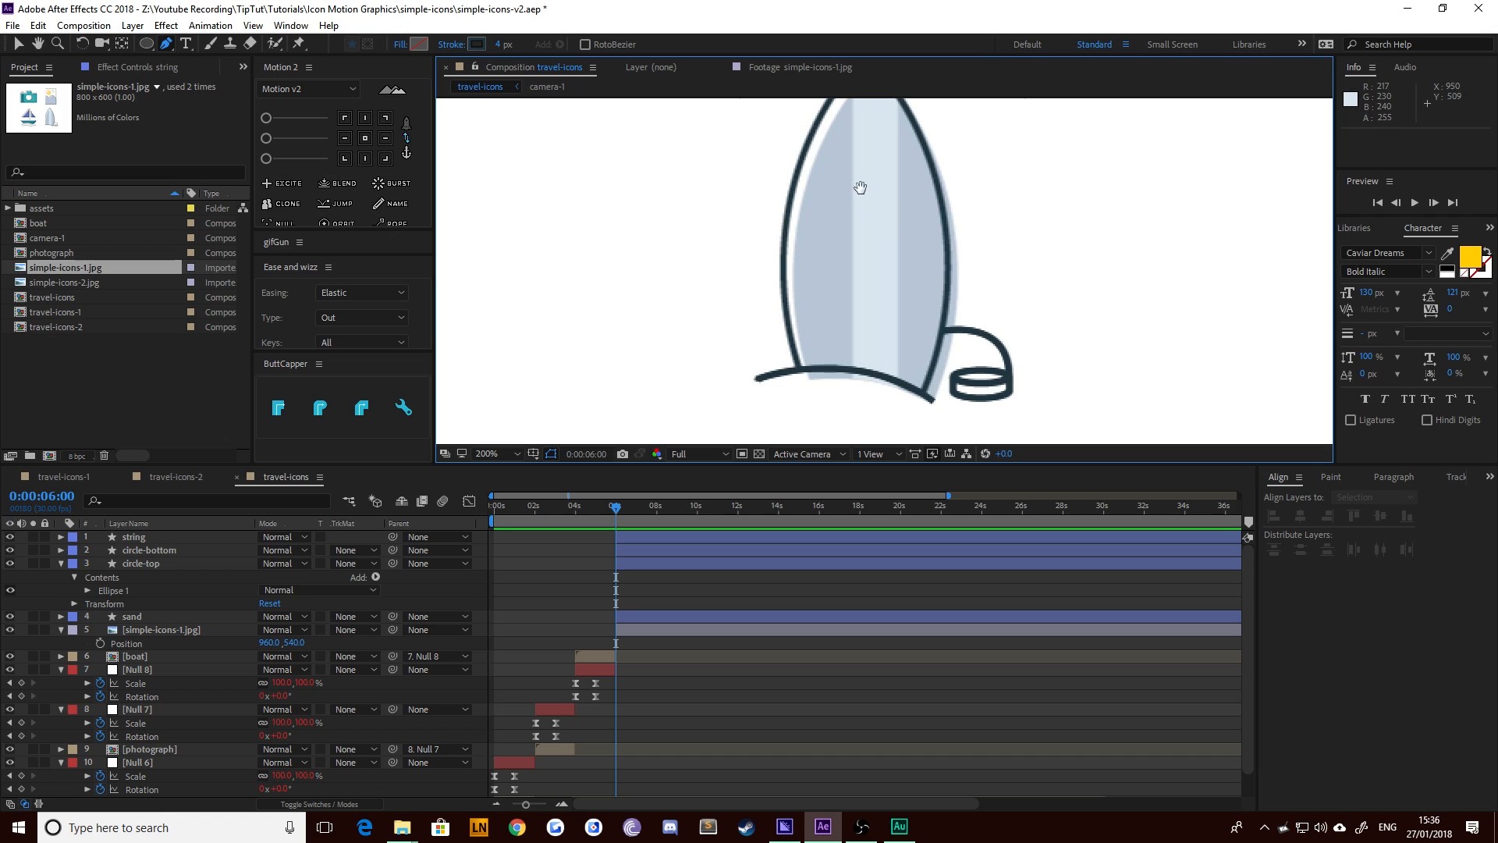
left_click_drag(895, 192, 894, 282)
scroll(895, 282, "up", 2)
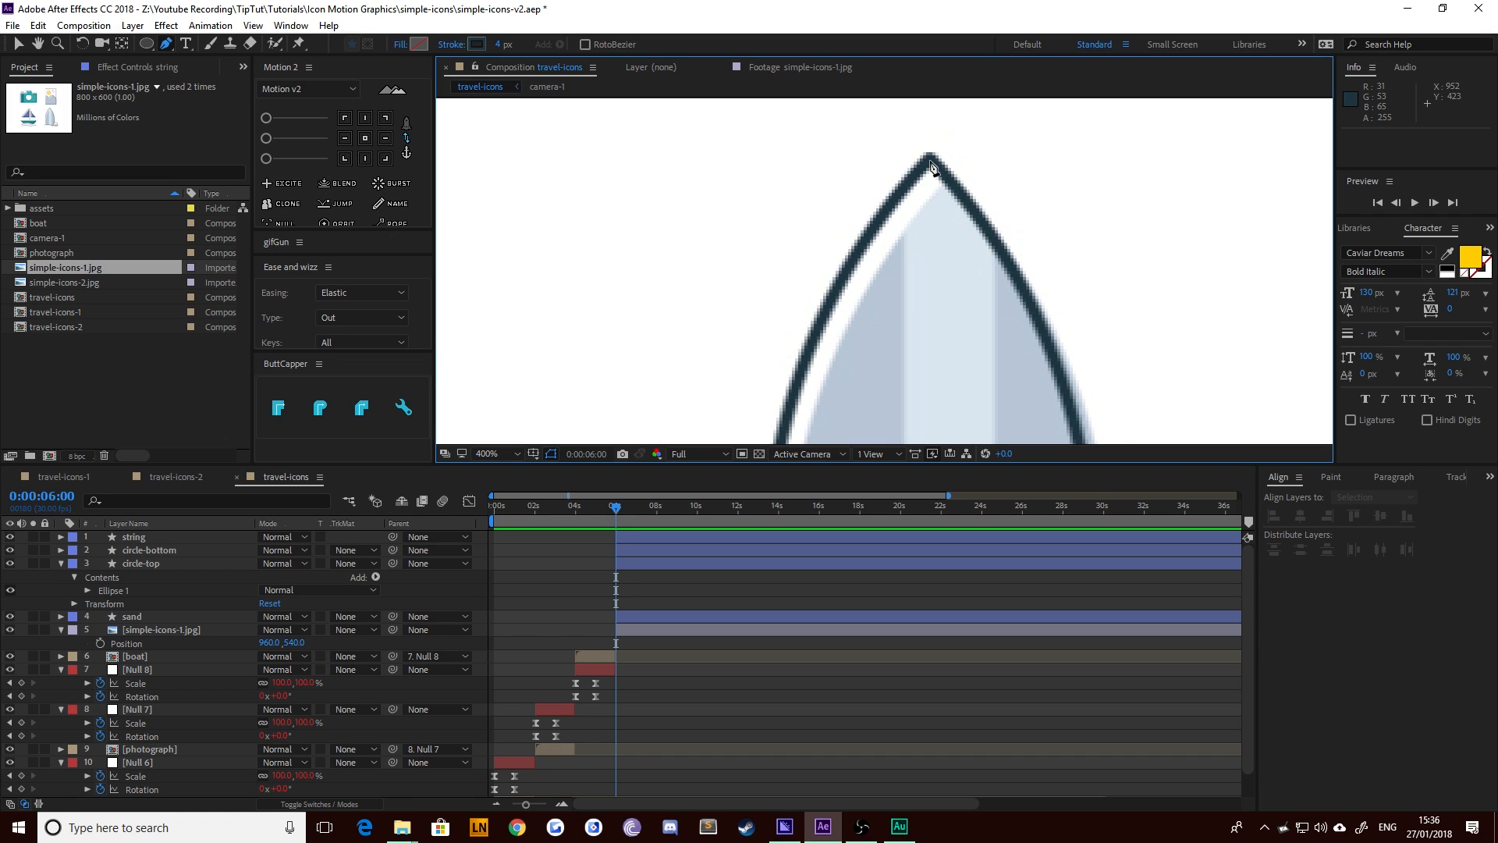
left_click(930, 162)
left_click_drag(726, 358, 807, 137)
left_click_drag(780, 328, 795, 202)
scroll(863, 244, "down", 2)
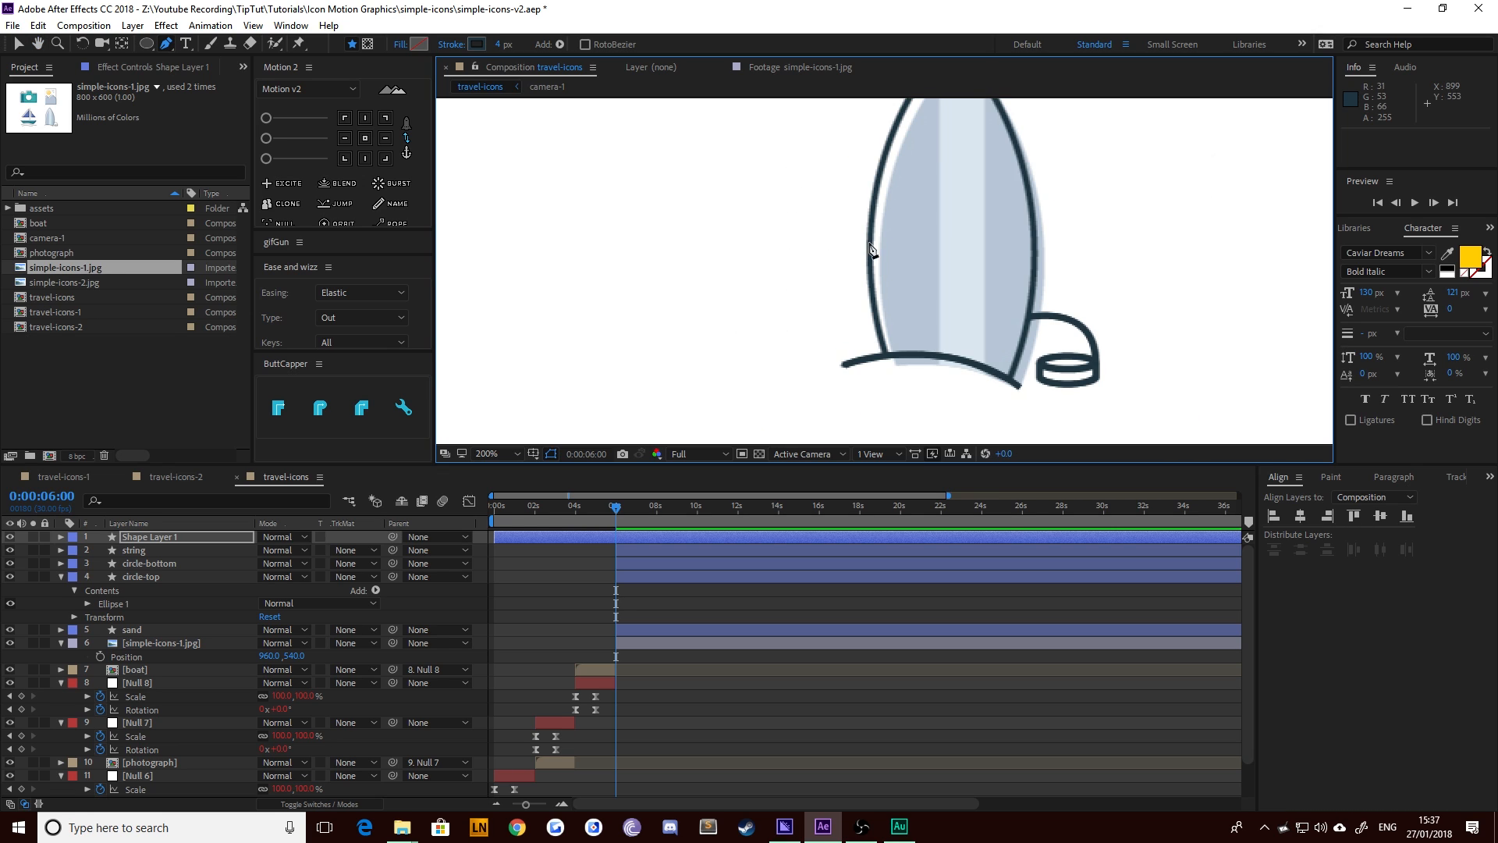
left_click_drag(863, 251, 846, 301)
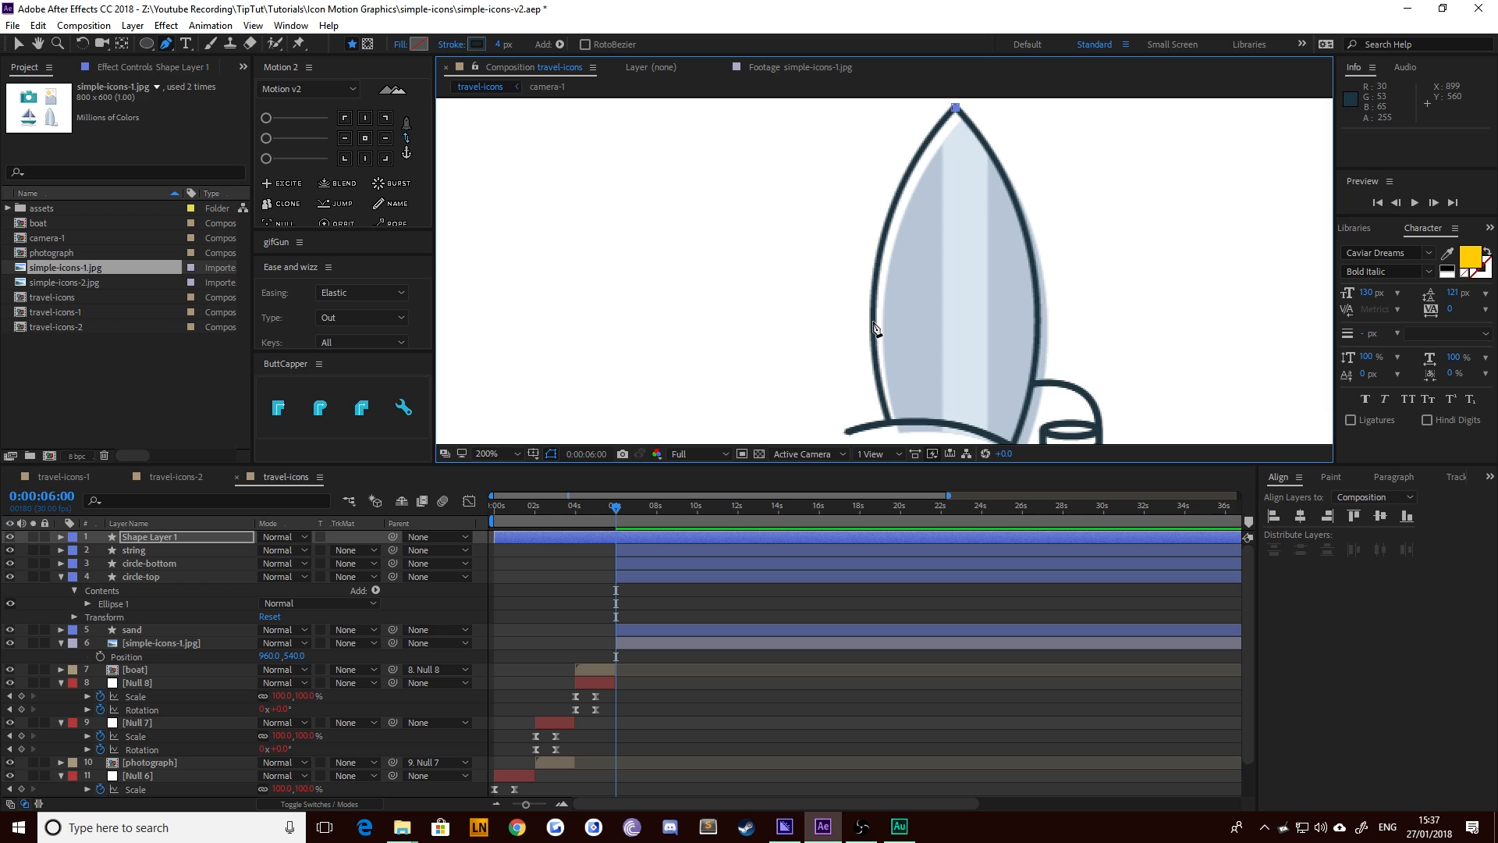
left_click_drag(873, 323, 879, 414)
Continue the surfboard path with a smooth anchor below the sand line and another at the widest point of the right edge
left_click_drag(798, 388, 765, 231)
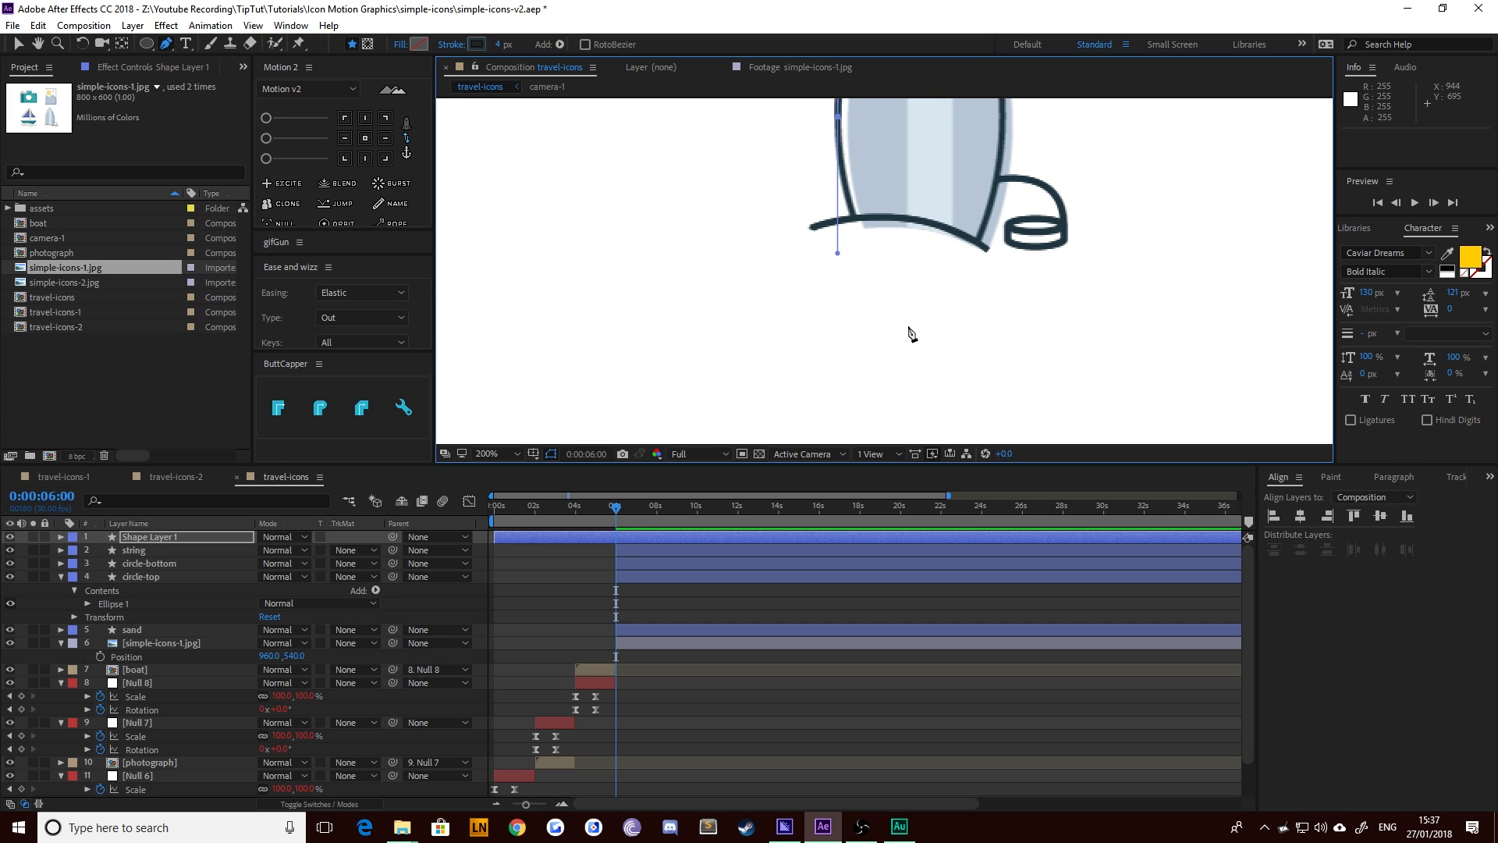
left_click_drag(911, 261, 917, 270)
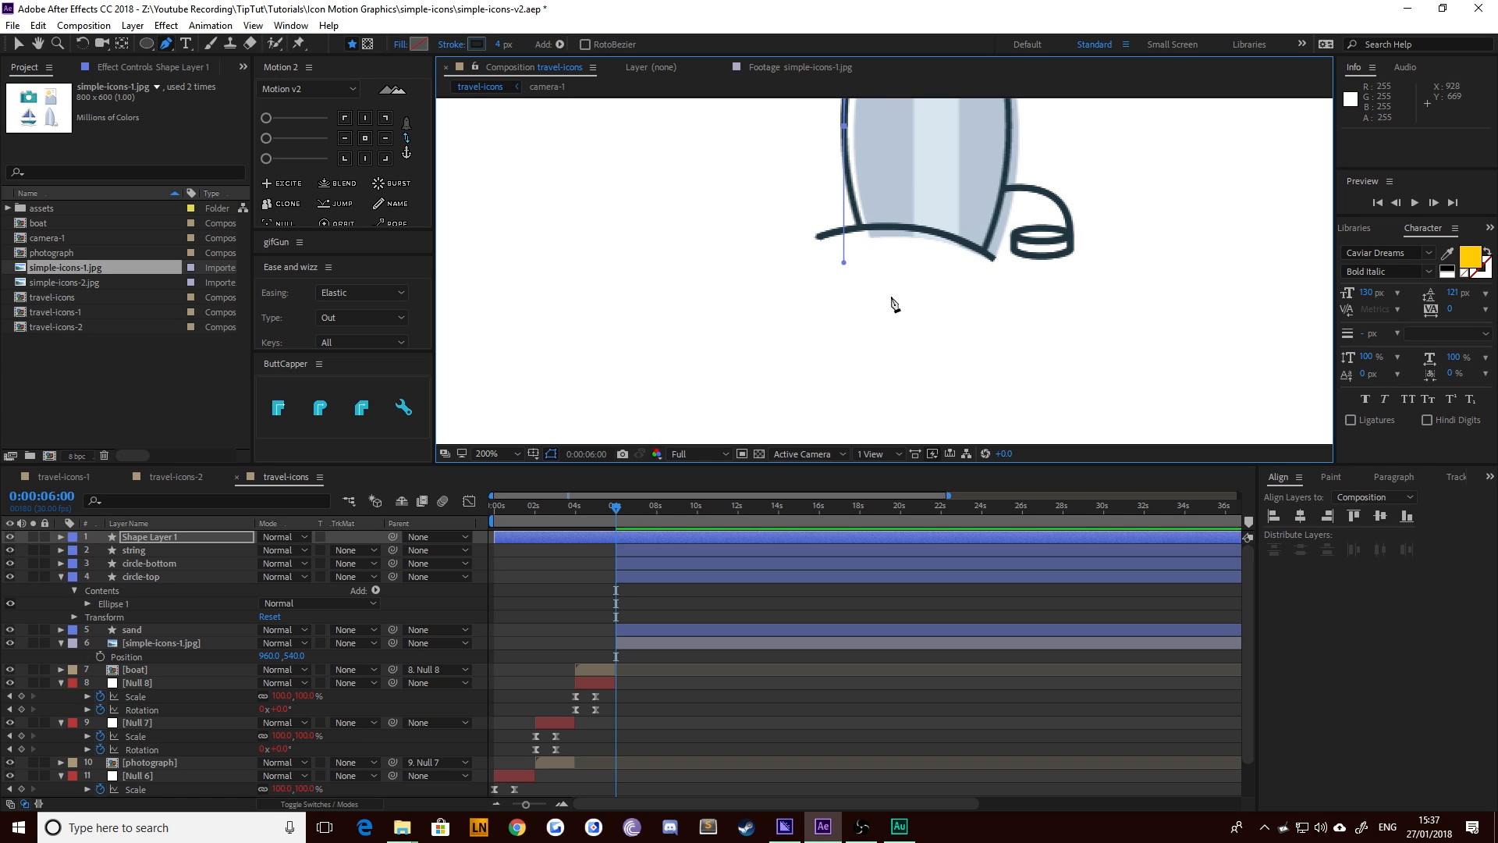
left_click(928, 329)
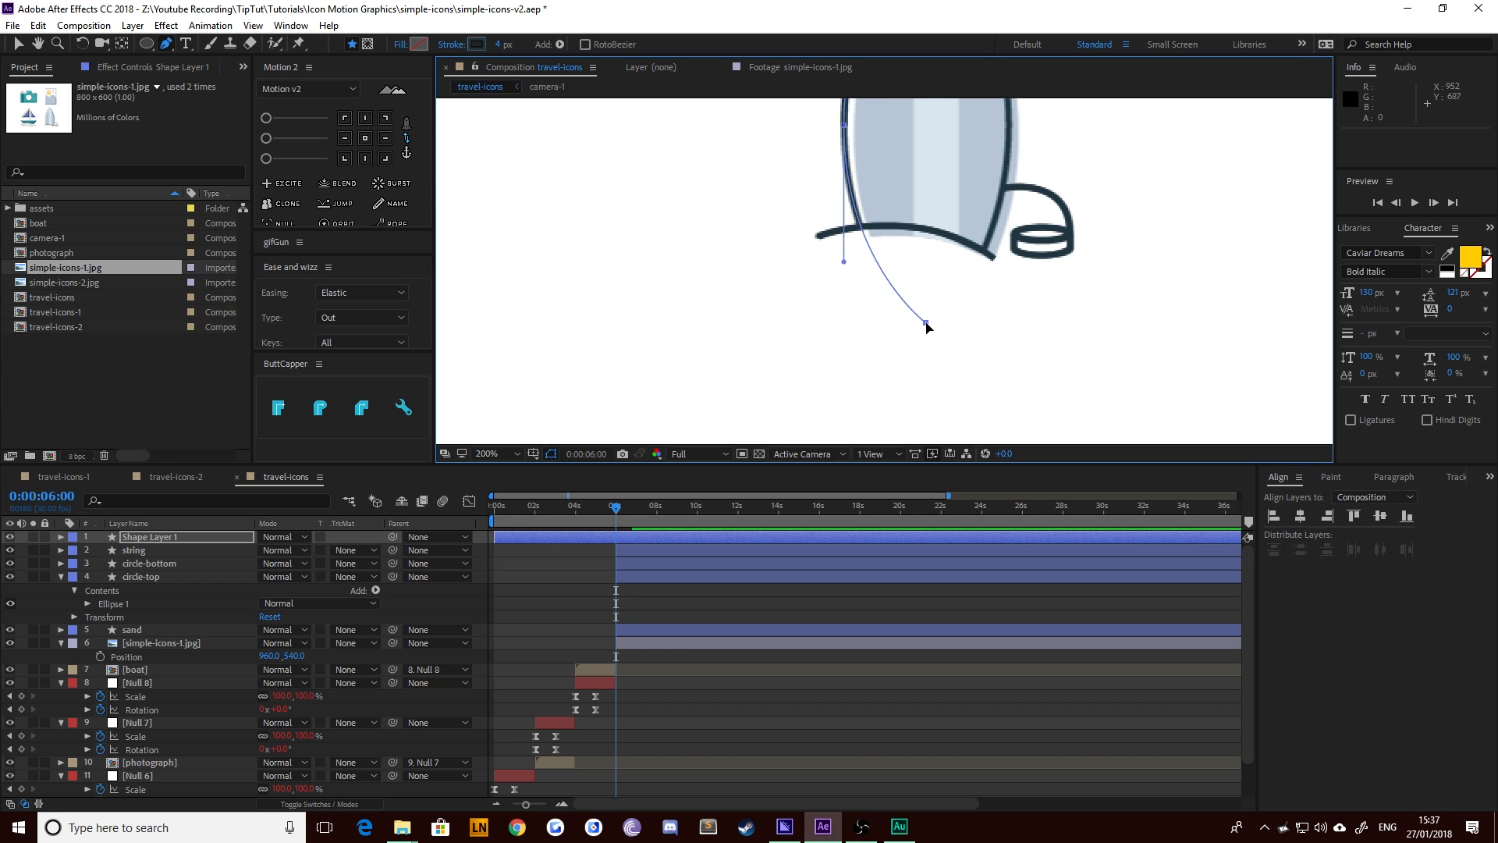
key("ctrl+z")
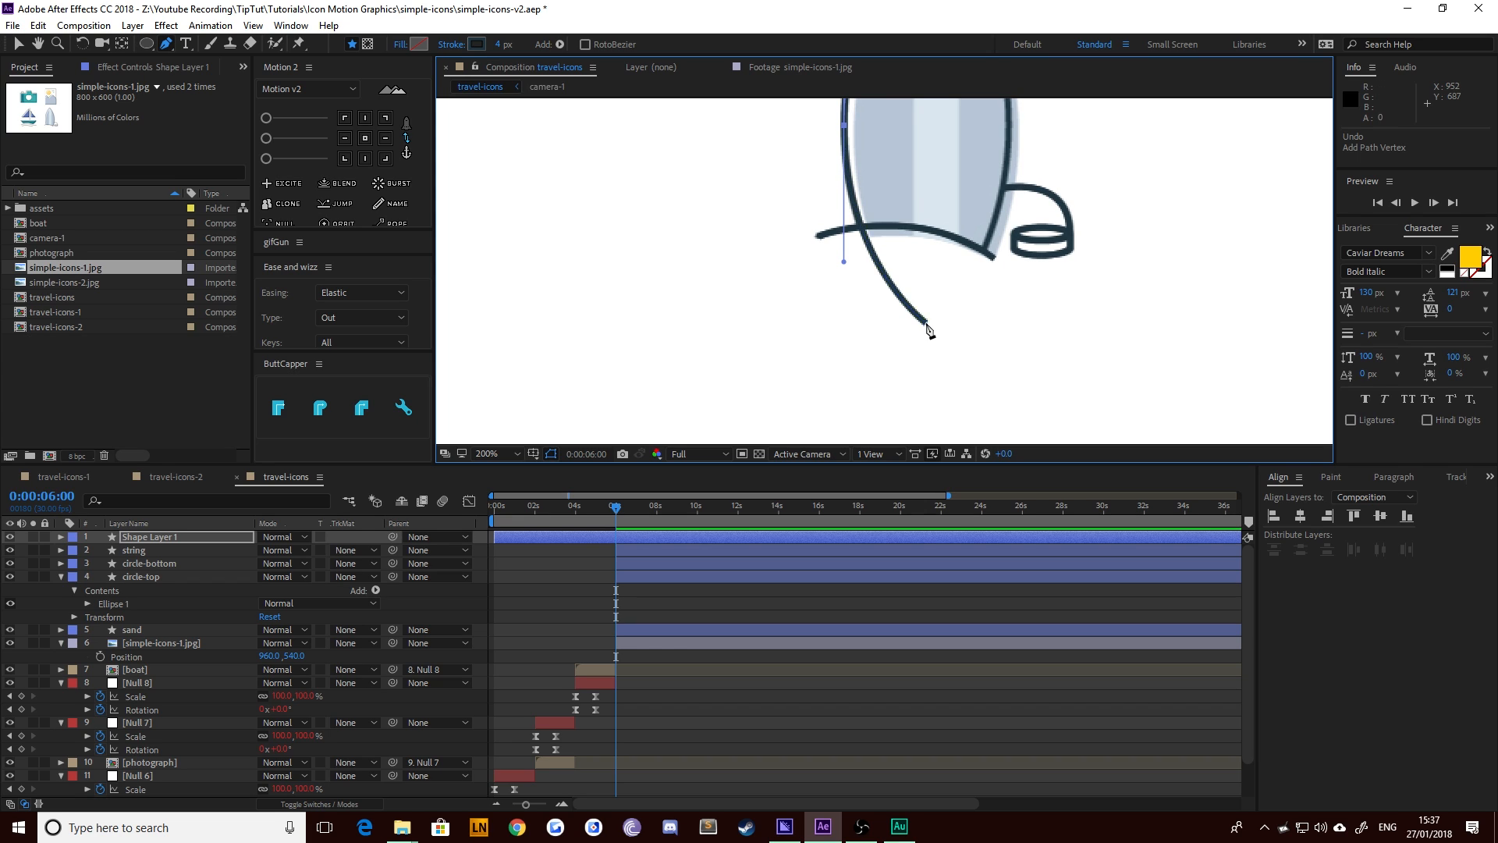
left_click_drag(926, 322, 960, 324)
mouse_move(791, 200)
left_mouse_down()
mouse_move(803, 328)
mouse_move(824, 338)
left_mouse_up()
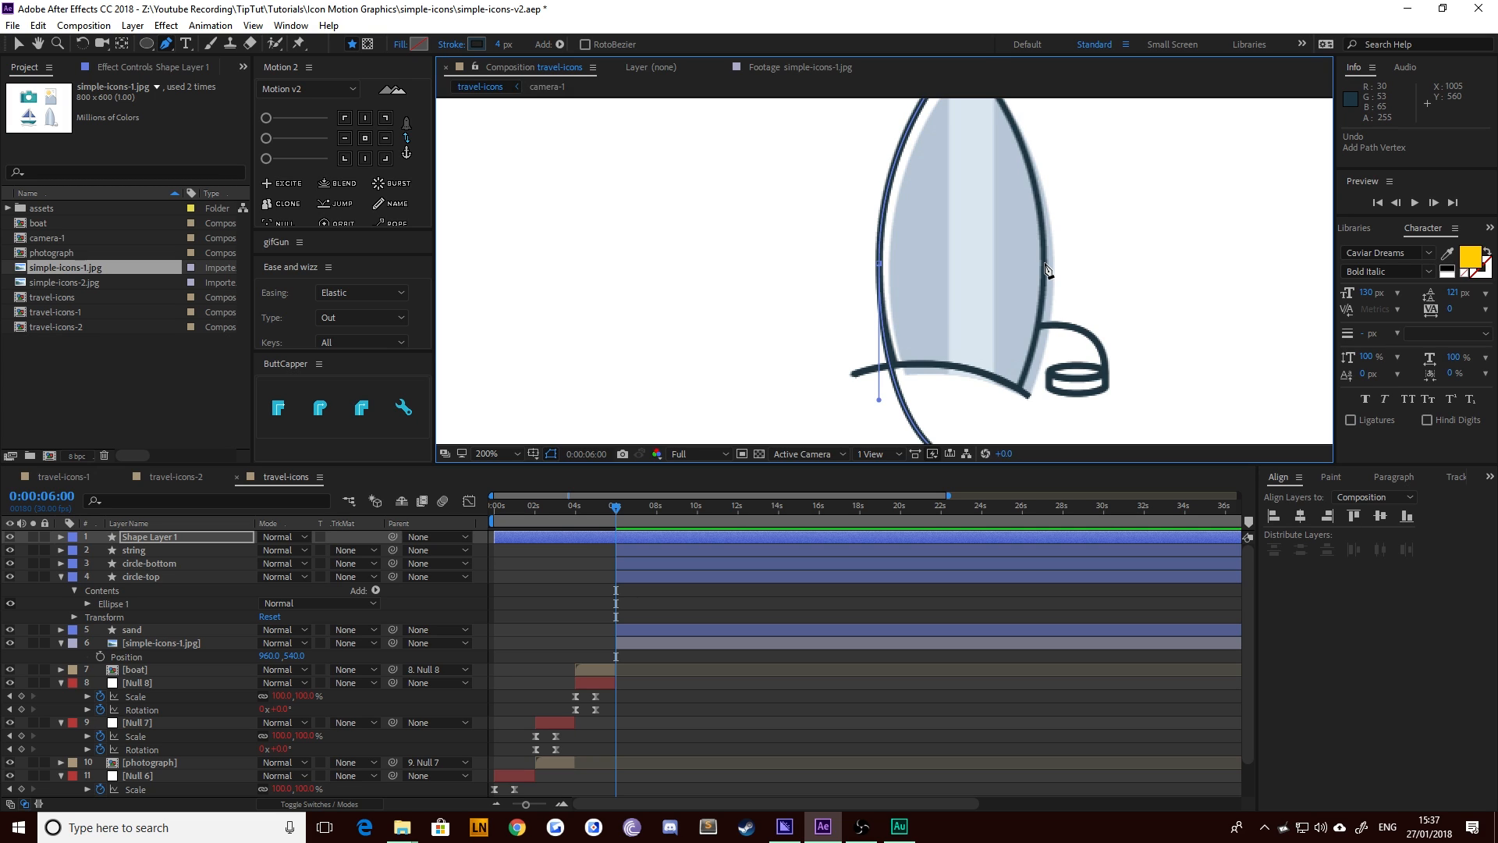
left_click(1045, 266)
left_click_drag(1045, 264, 1031, 147)
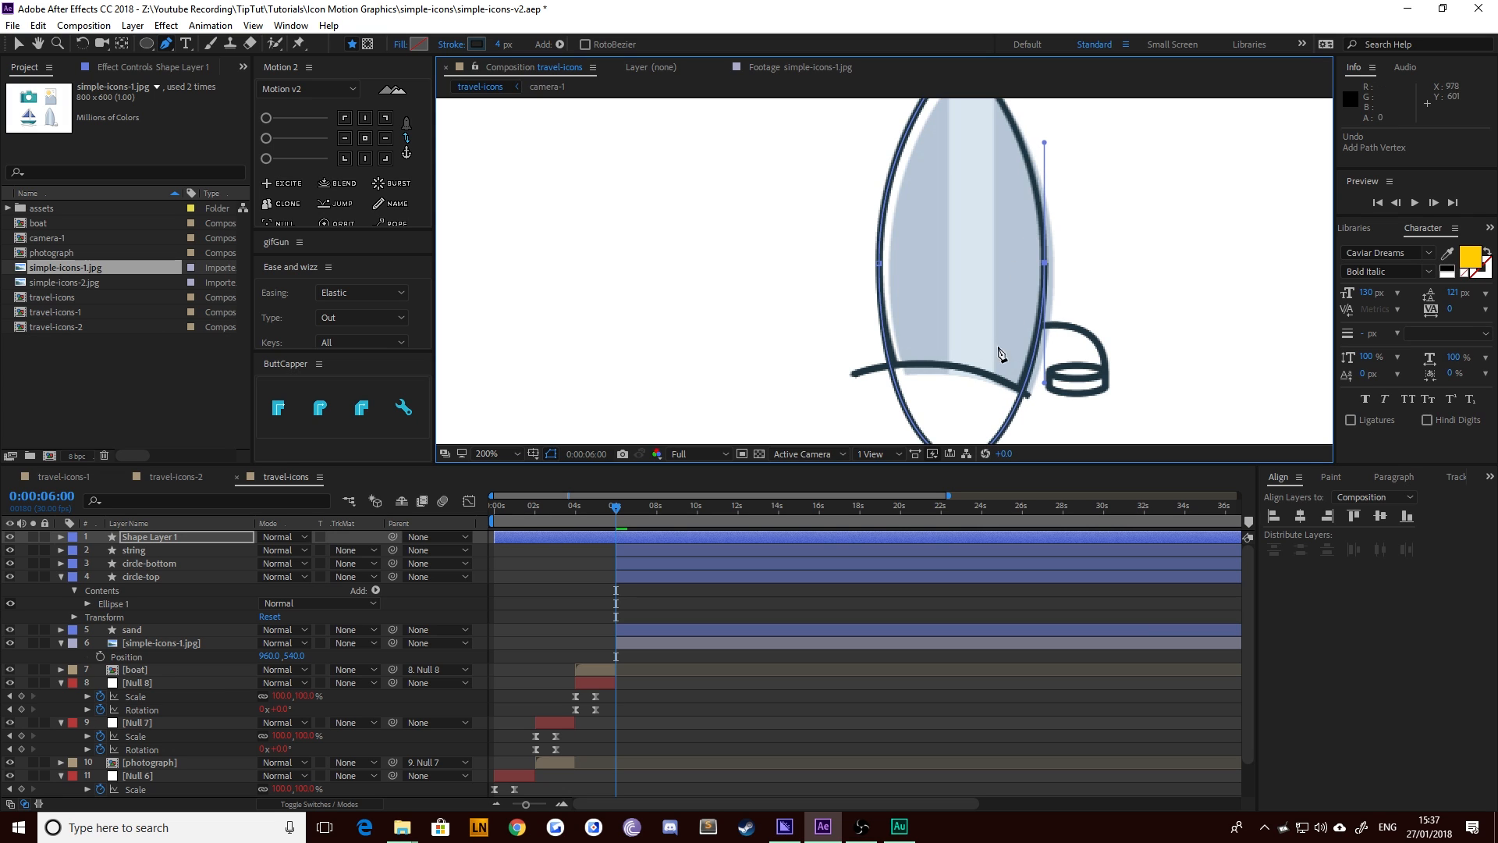
left_click_drag(992, 404, 1013, 459)
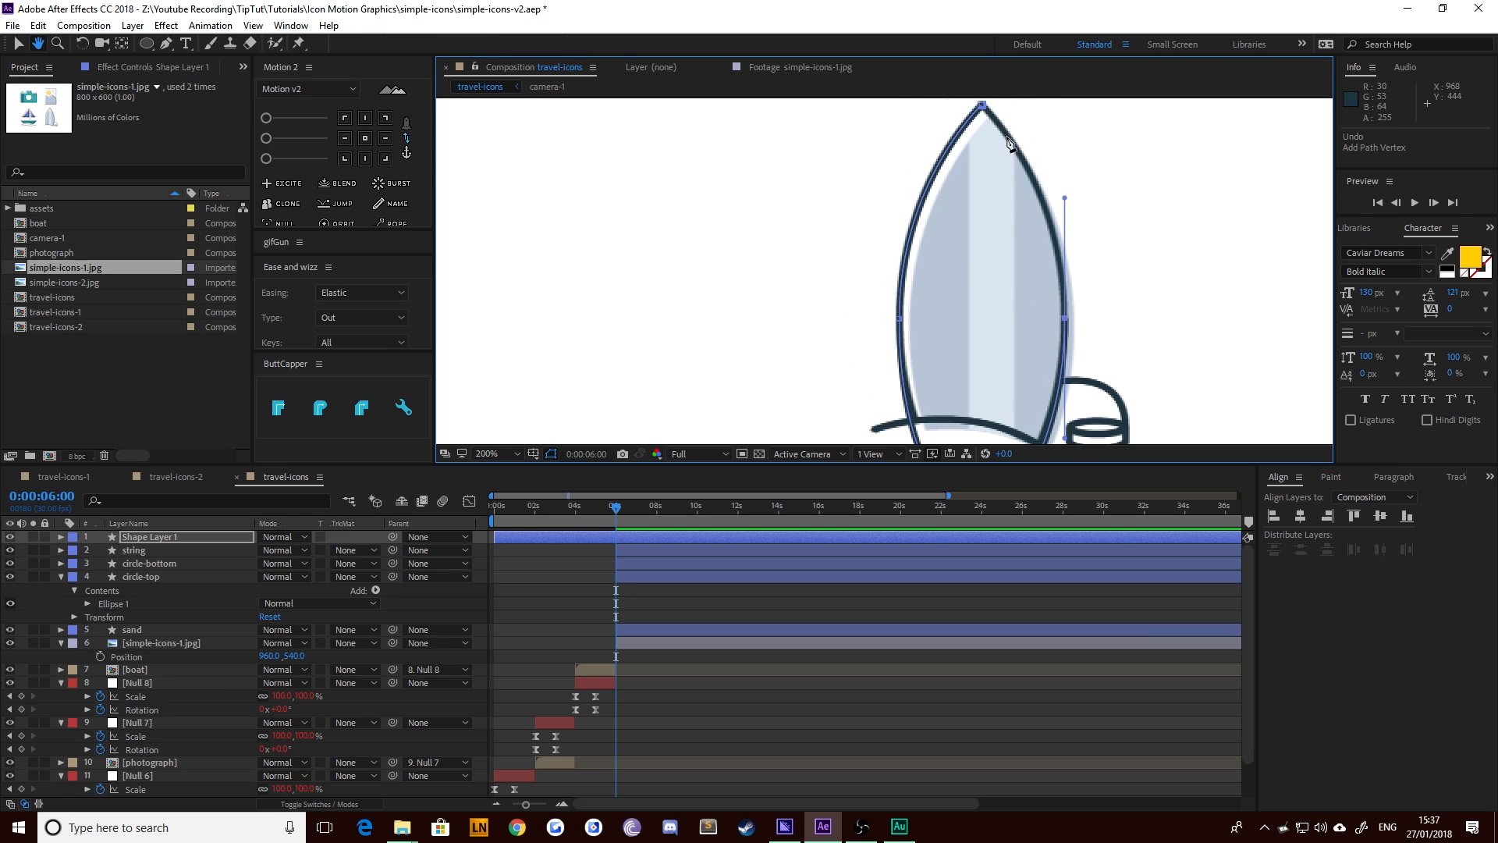
Close the surfboard path at its tip and adjust the tip's handles to keep a sharp point that follows the artwork
left_click(982, 105, "ctrl")
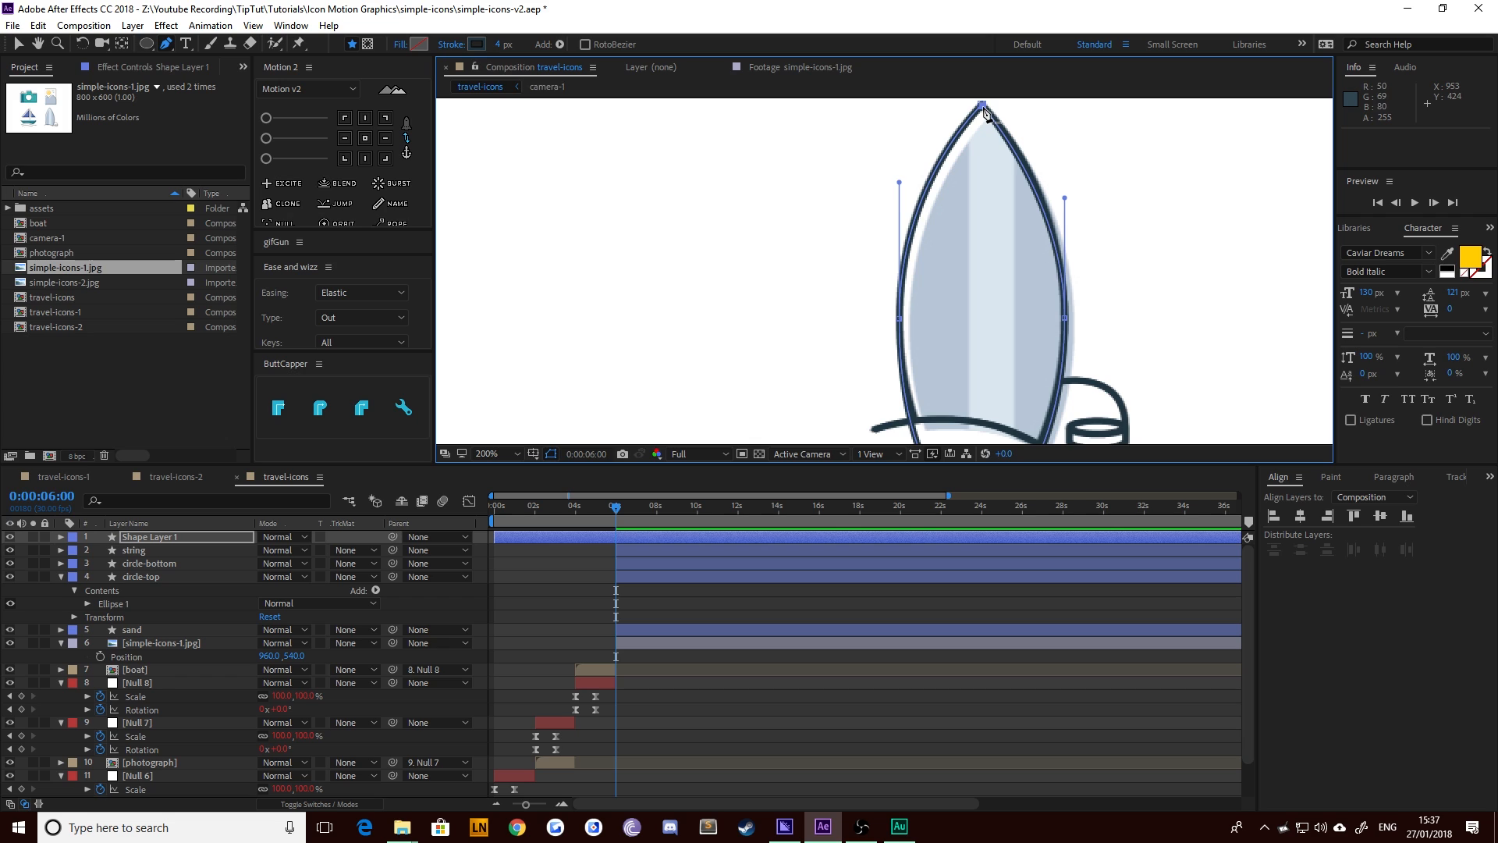
left_click(988, 112)
key("ctrl+z")
left_click_drag(989, 114, 988, 165)
left_click_drag(982, 155, 964, 184)
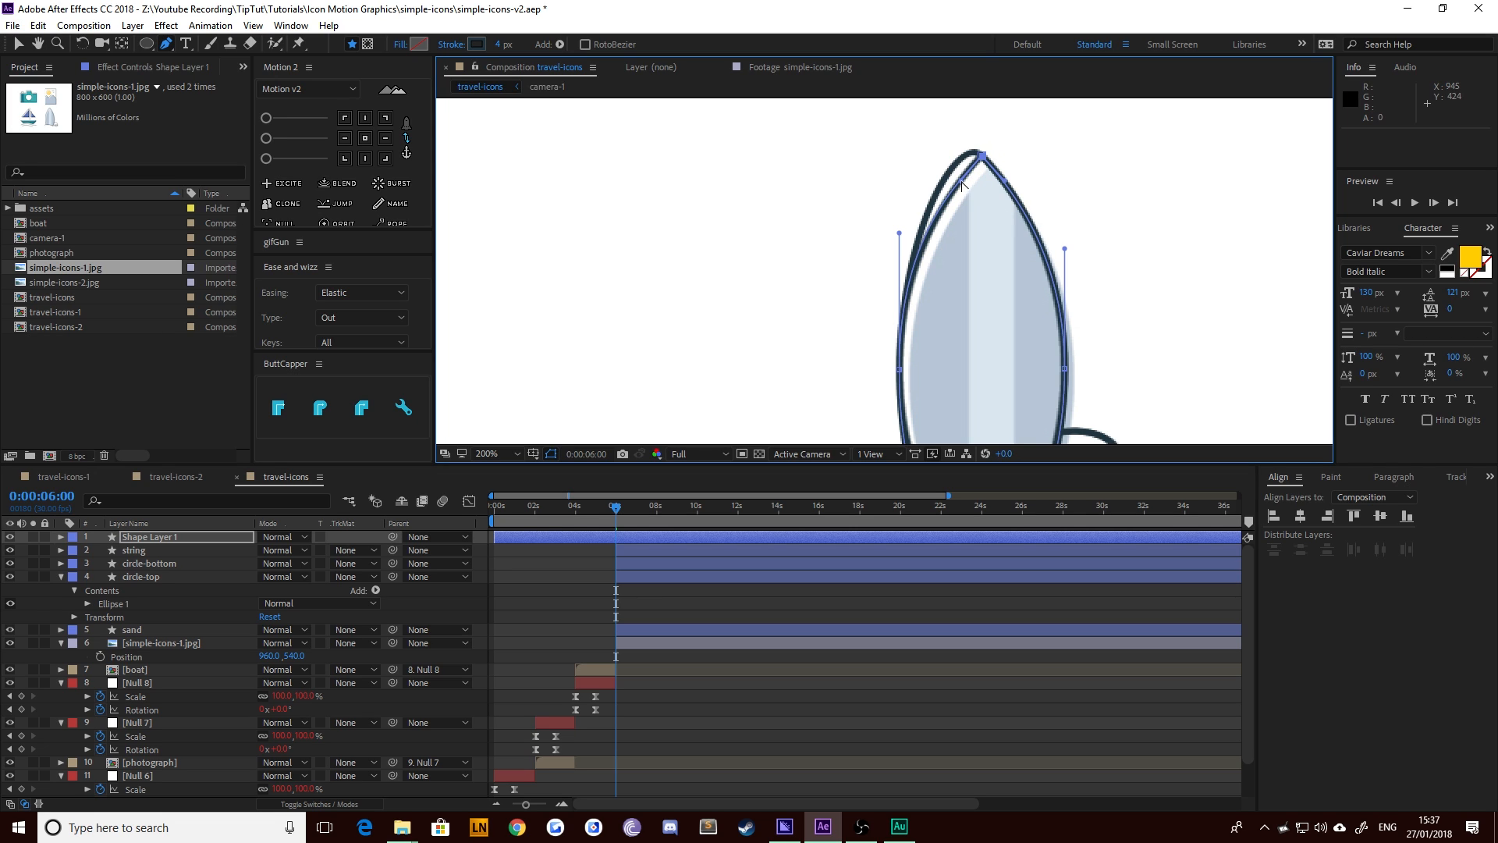
left_click_drag(962, 183, 963, 184)
left_click(19, 44)
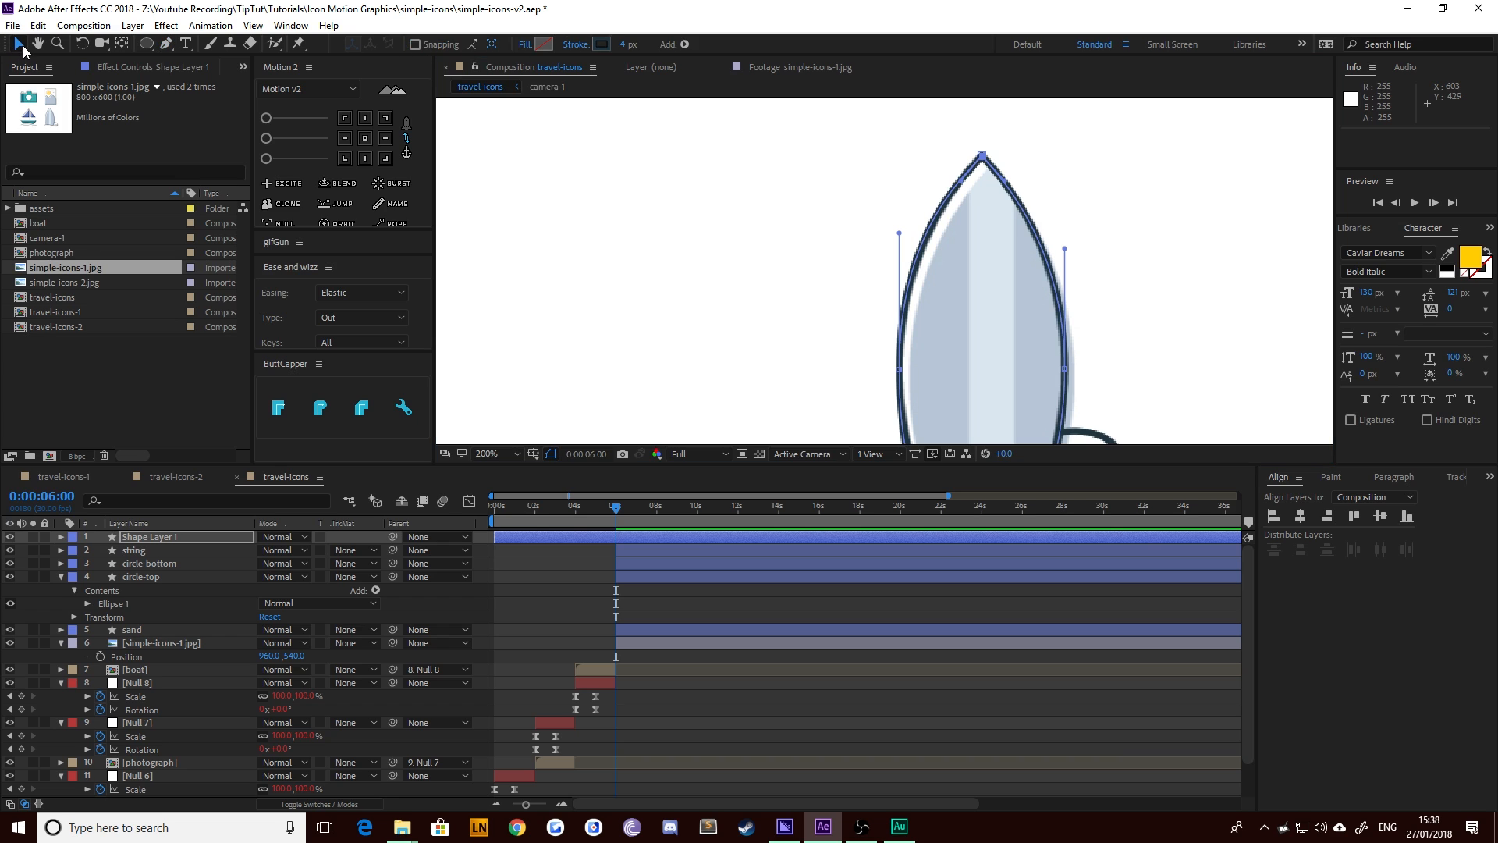
left_click(625, 235)
Trim the start of the surfboard outline's shape layer to 0:00:06:00 and rename the layer board
scroll(709, 274, "down", 1)
left_click_drag(776, 365, 709, 307)
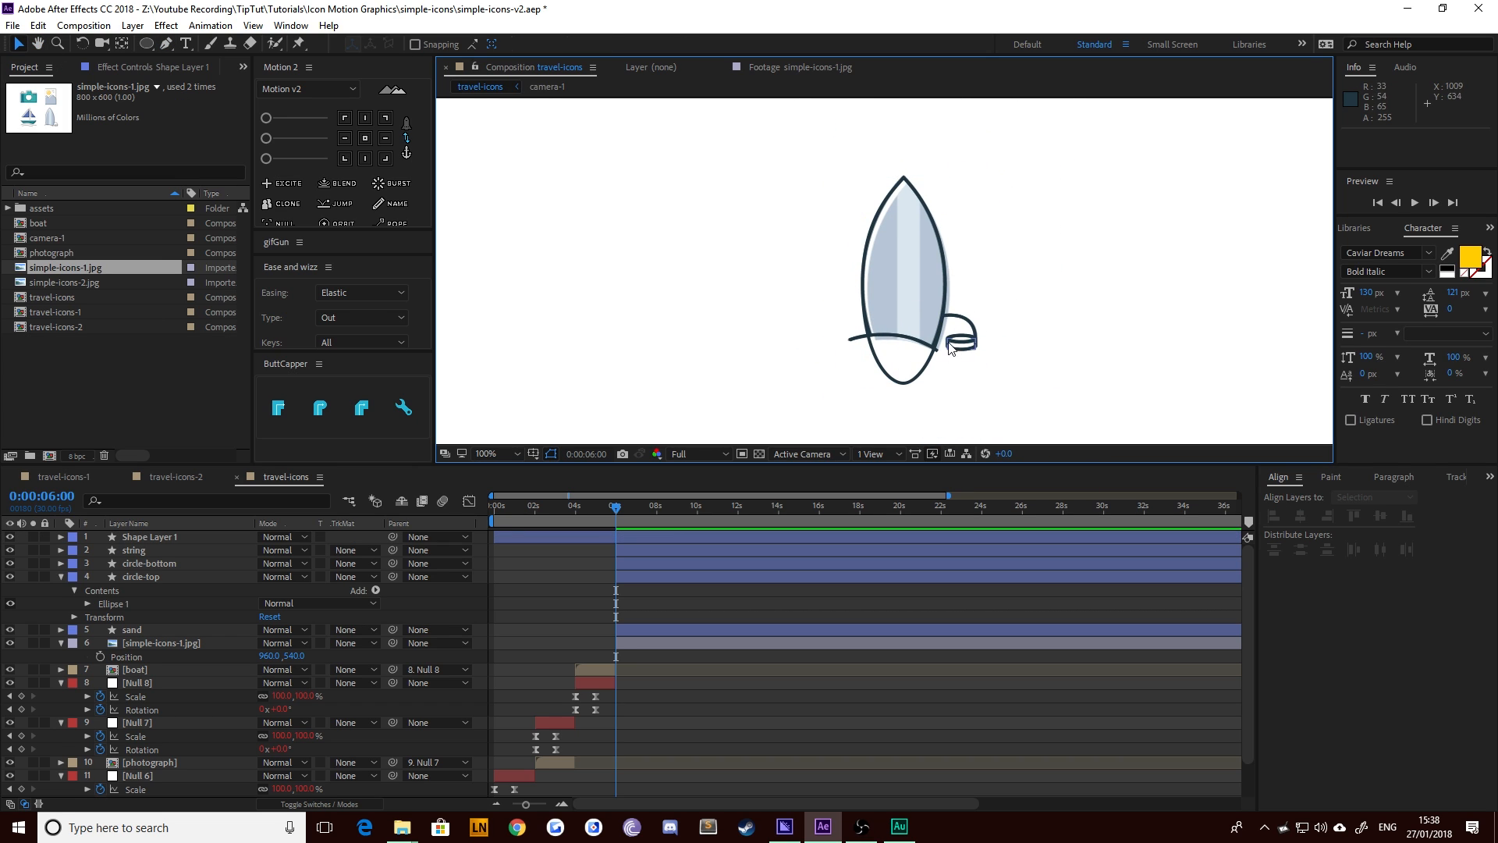
scroll(908, 347, "up", 1)
left_click_drag(907, 347, 871, 413)
scroll(687, 308, "down", 1)
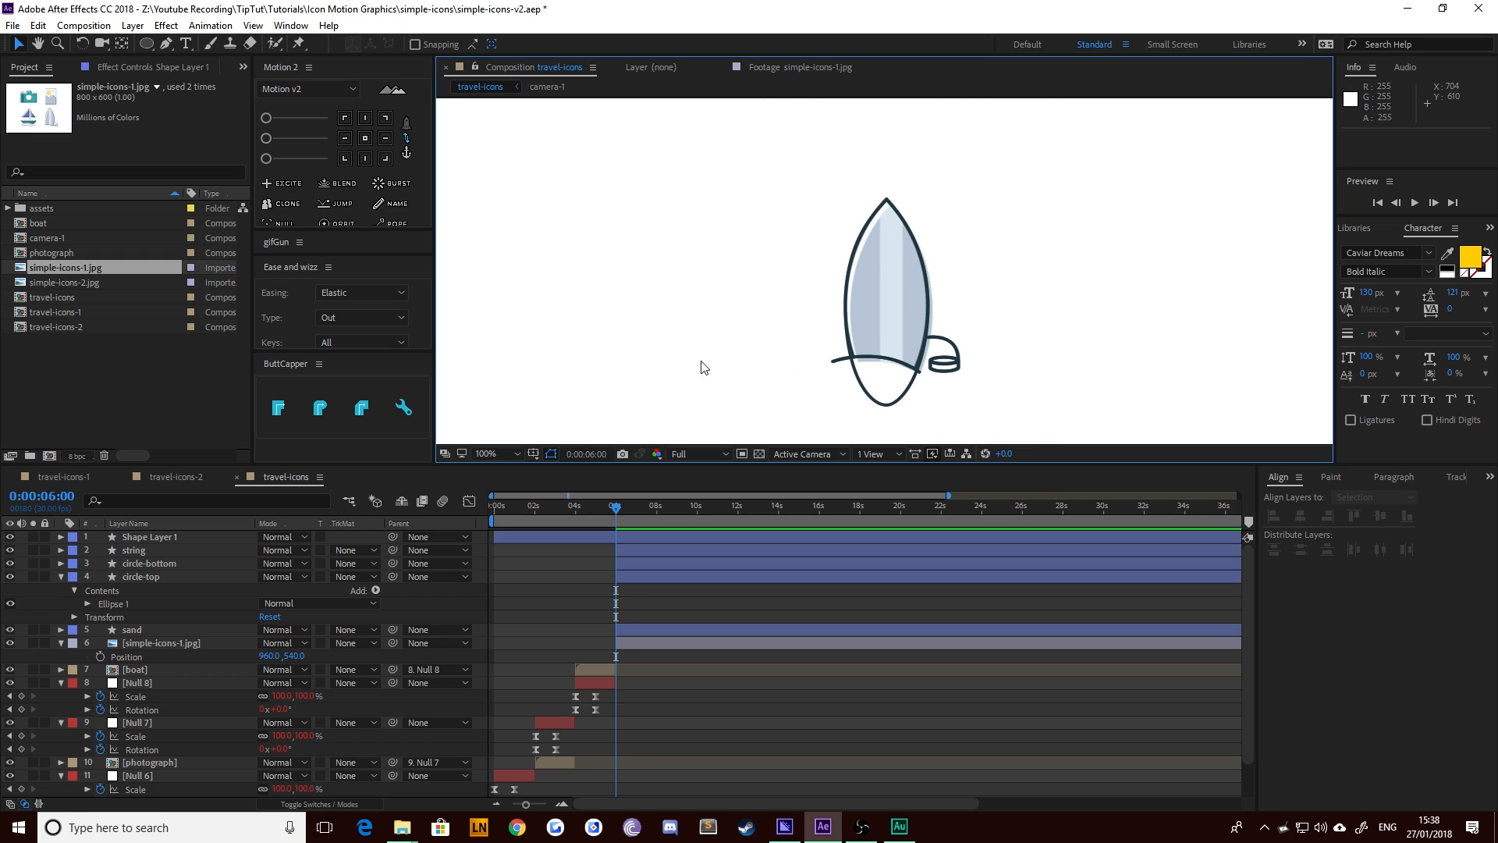
left_click_drag(746, 374, 739, 318)
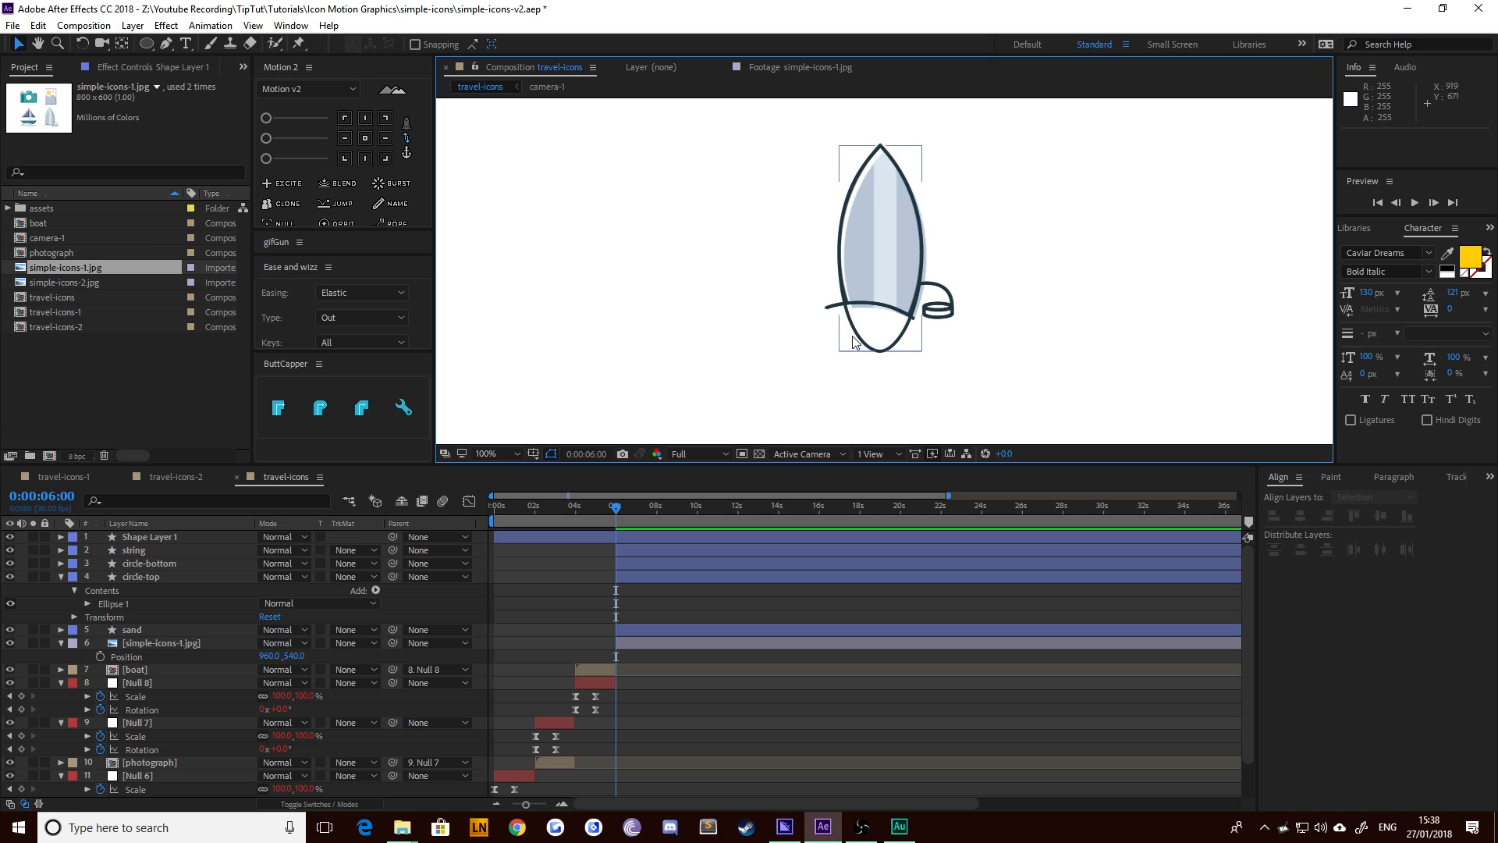
left_click(597, 539)
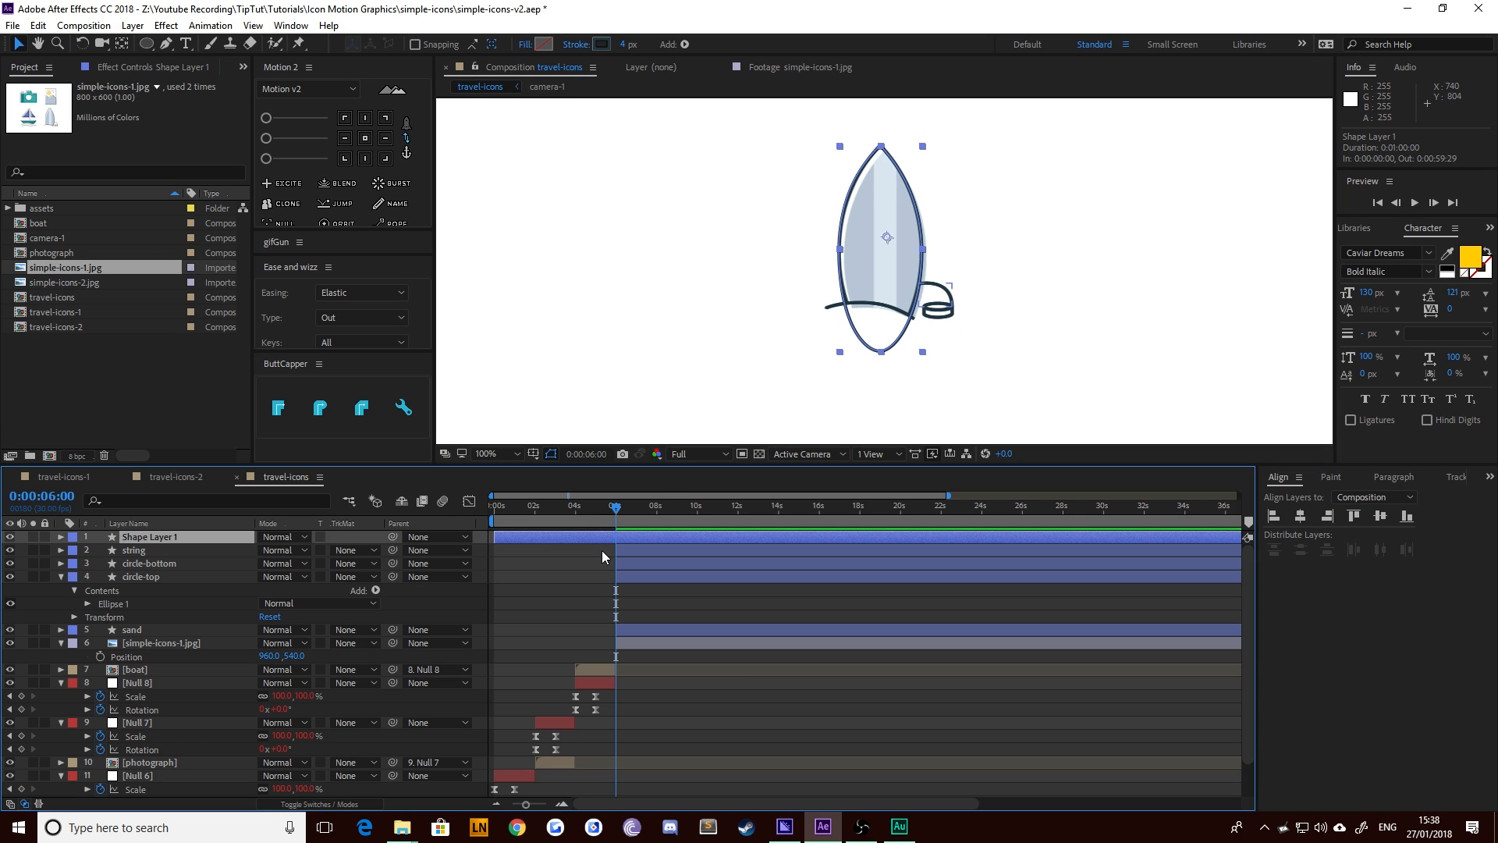
key("Return")
type("b")
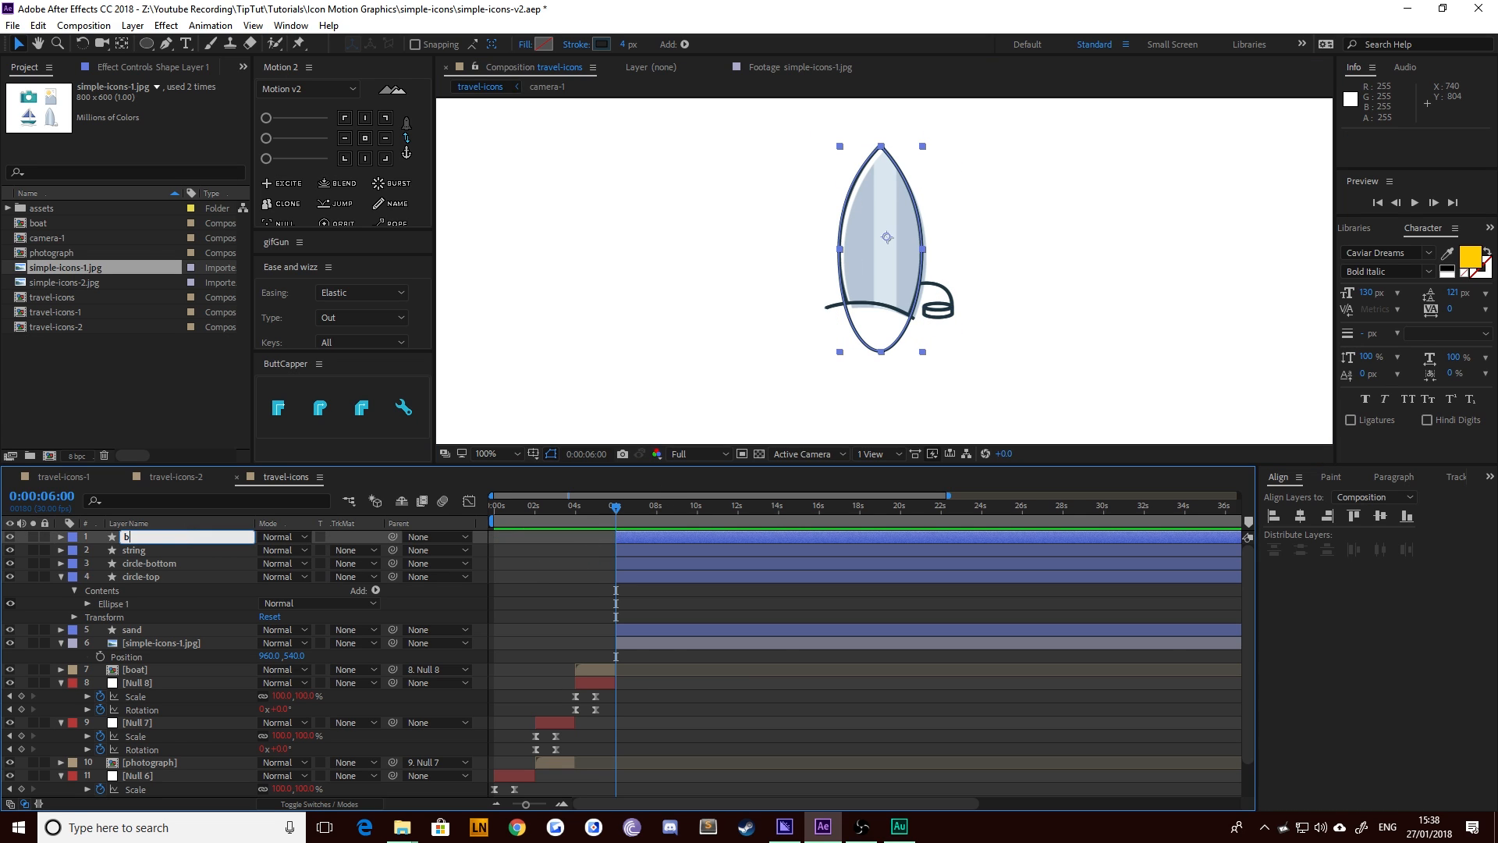
type("oard")
key("Return")
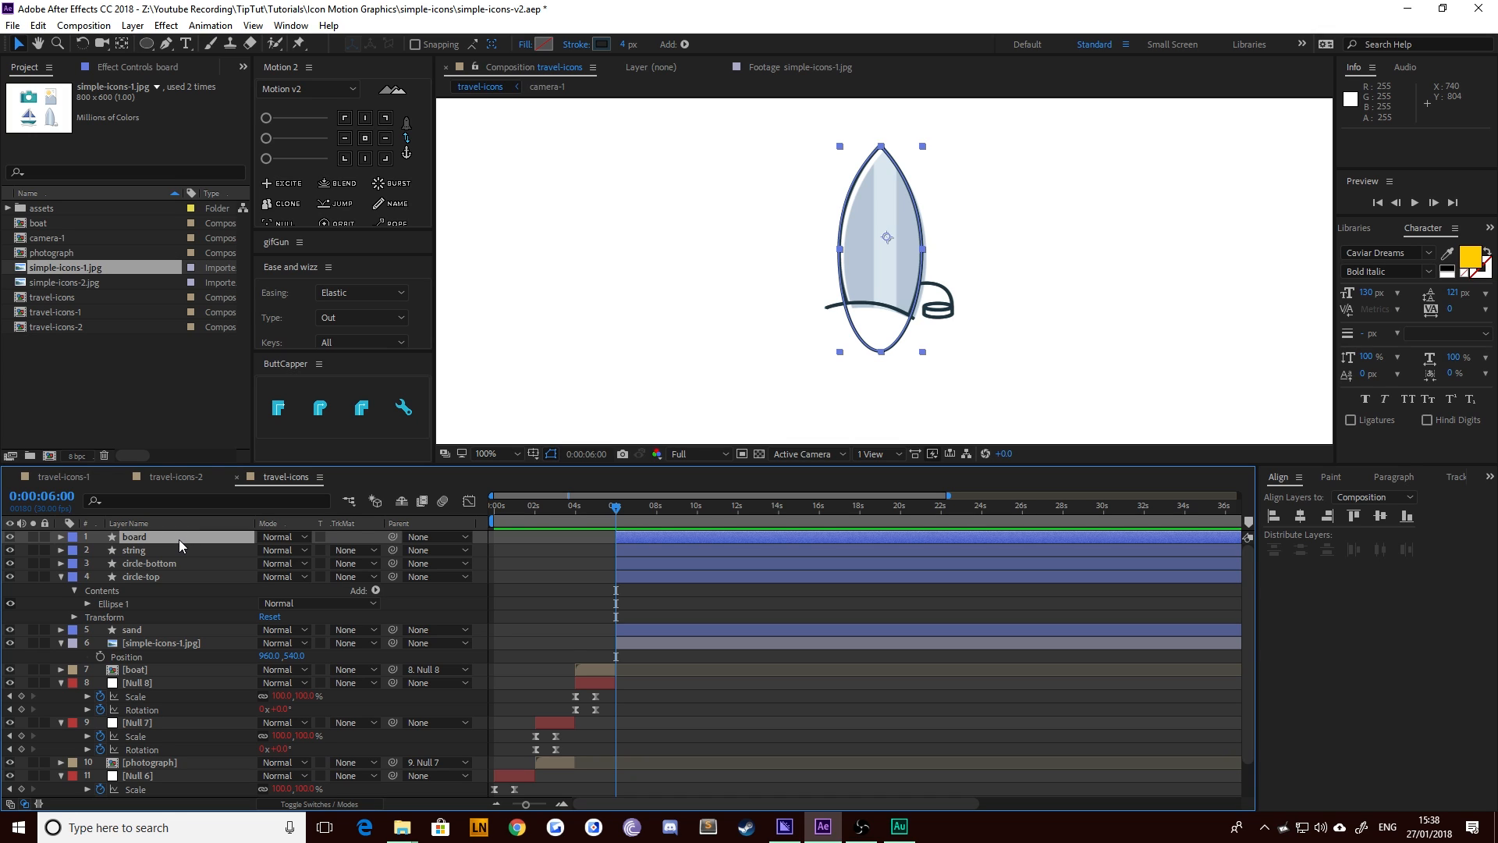
Duplicate the board layer and rename the copy board-blue
key("ctrl+d")
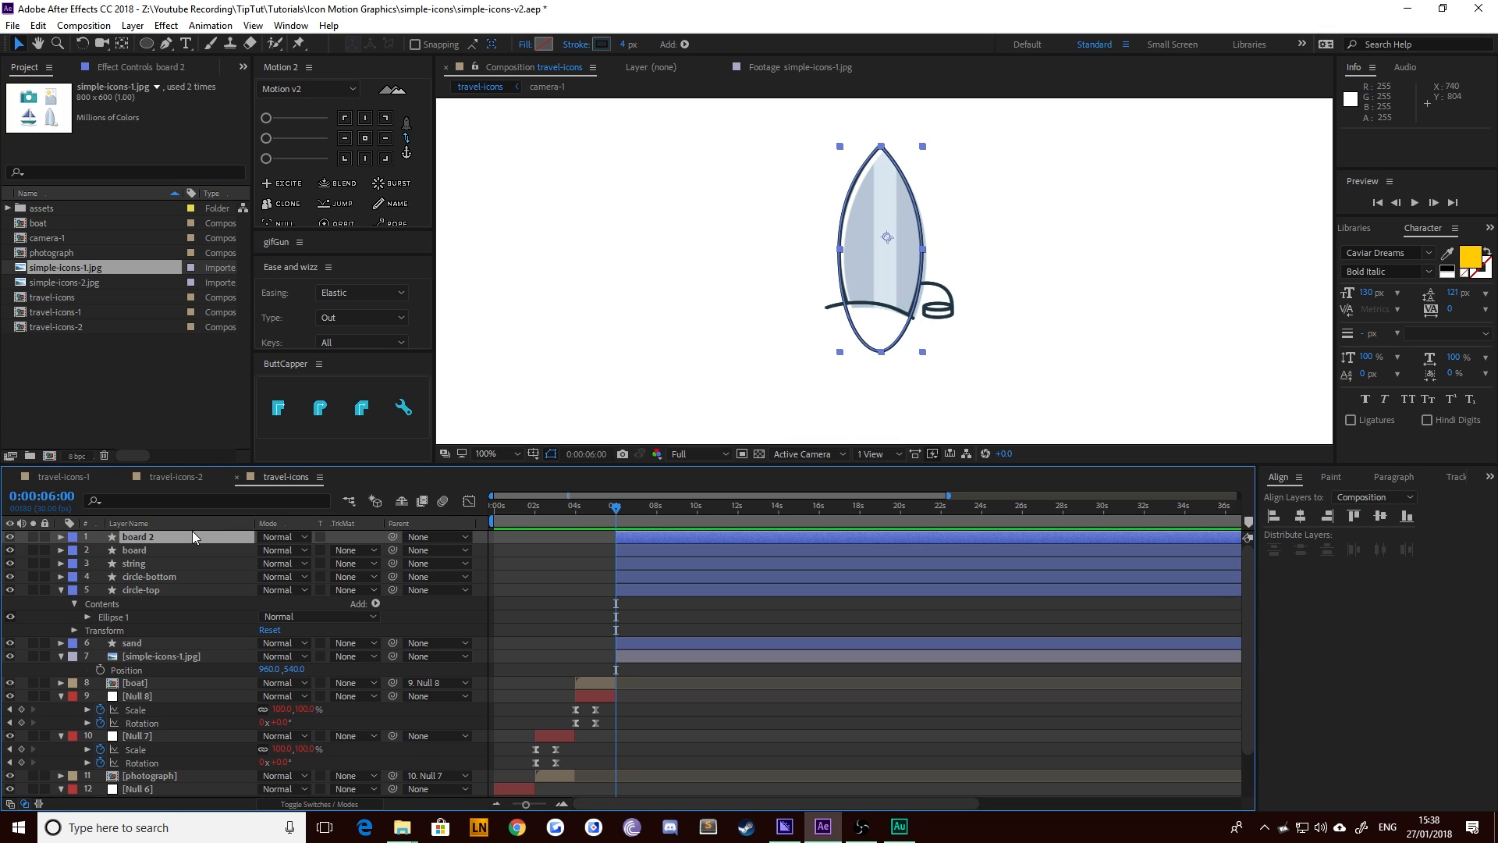
key("Return")
type("board")
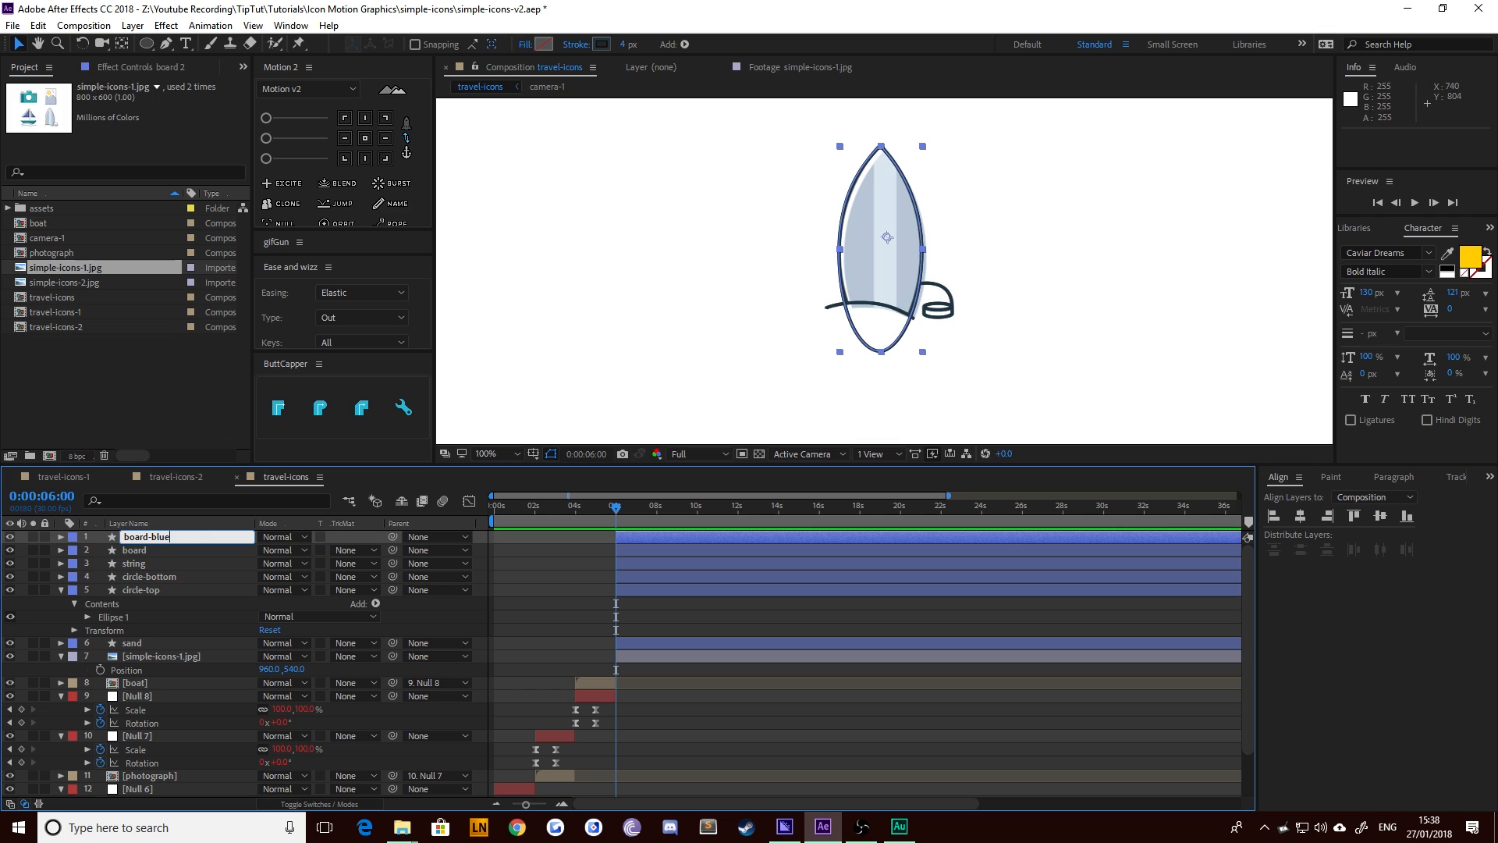
type("-blue")
key("Return")
Remove the stroke from the board-blue layer and nudge the layer 80 px down
left_click(600, 44, "alt")
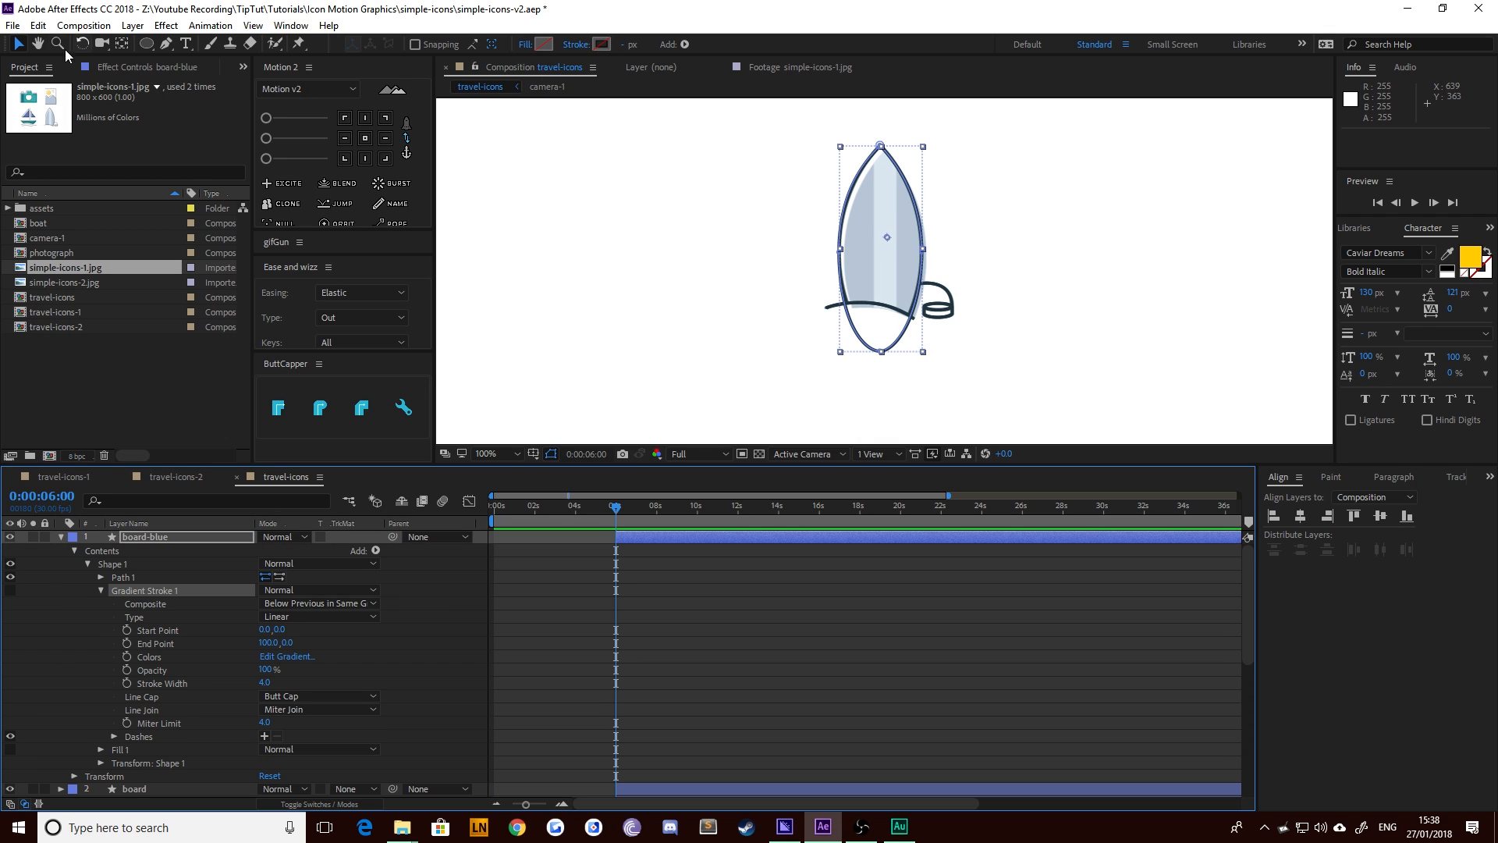
left_click(22, 45)
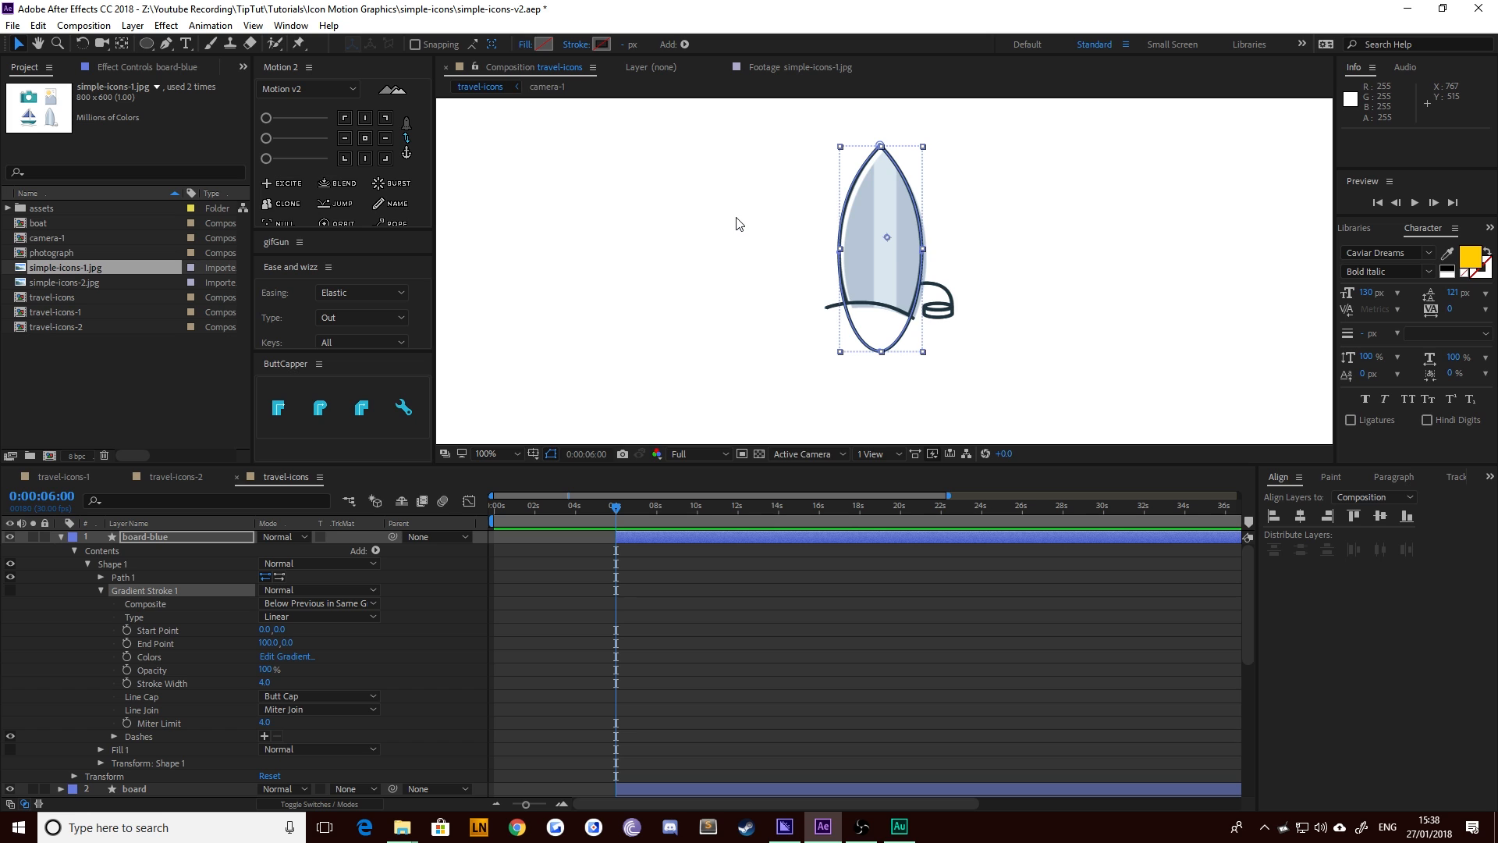
key("shift+Down")
key("shift+Down")
key("shift+Down")
key("shift+Down")
key("shift+Down")
key("shift+Down")
key("shift+Down")
key("shift+Down")
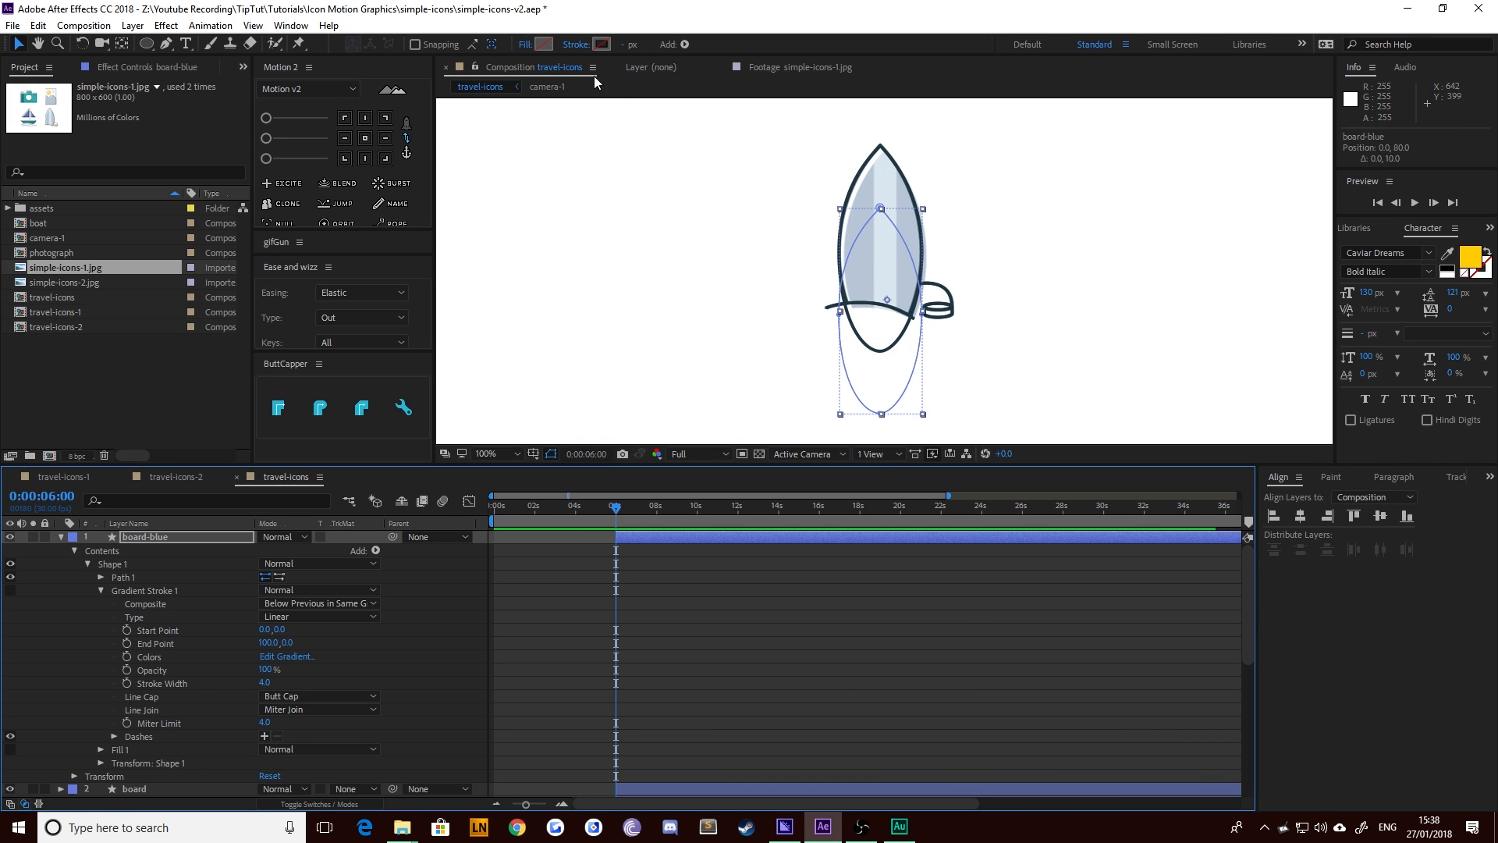
Fill the board-blue shape with the grey-blue B7C6D6 sampled from the surfboard artwork
left_click(541, 44)
left_click(572, 229)
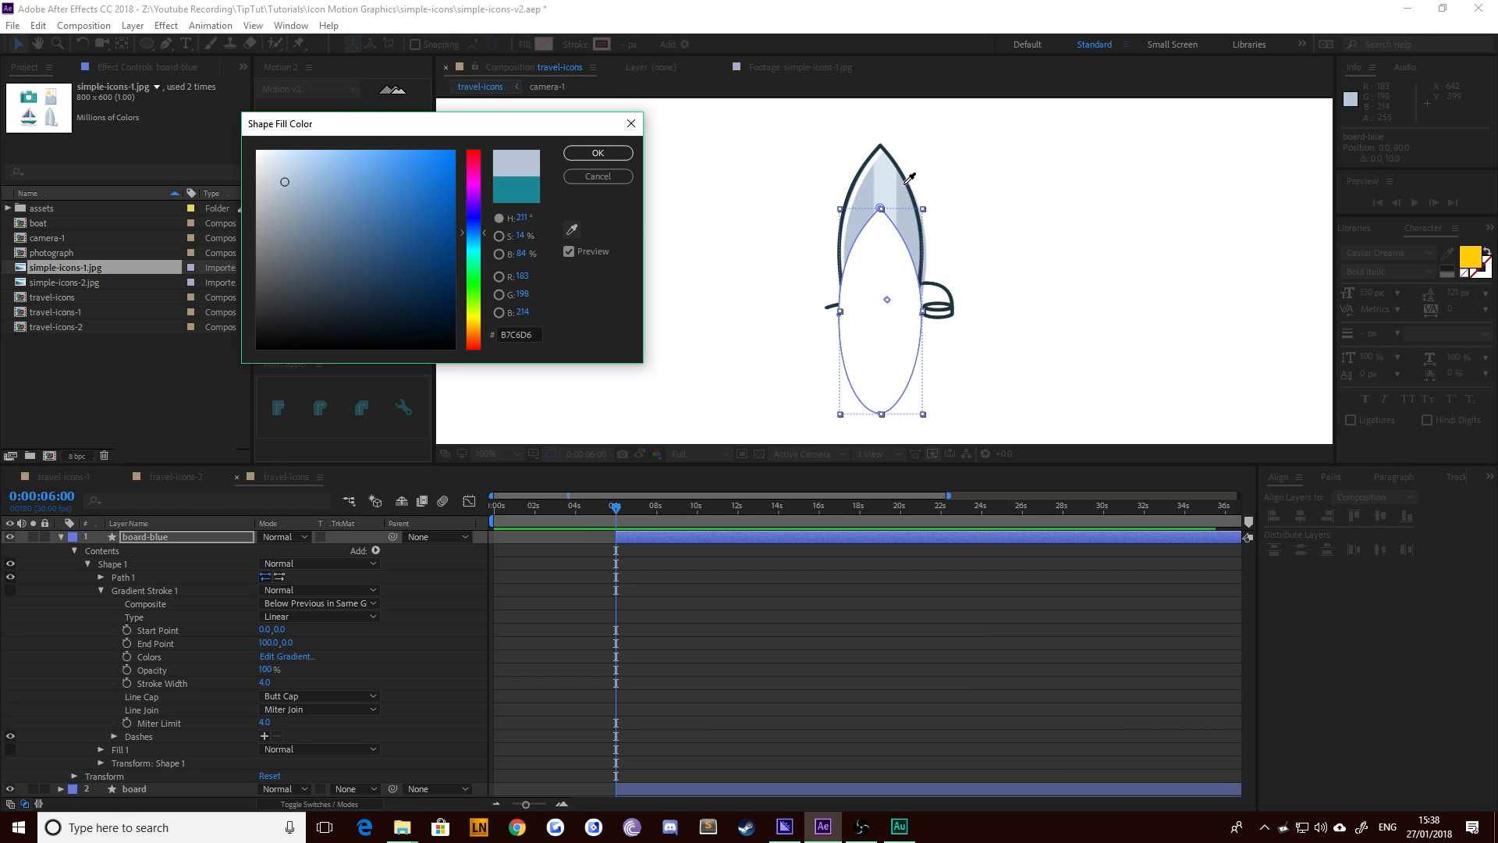
left_click(863, 195)
key("Return")
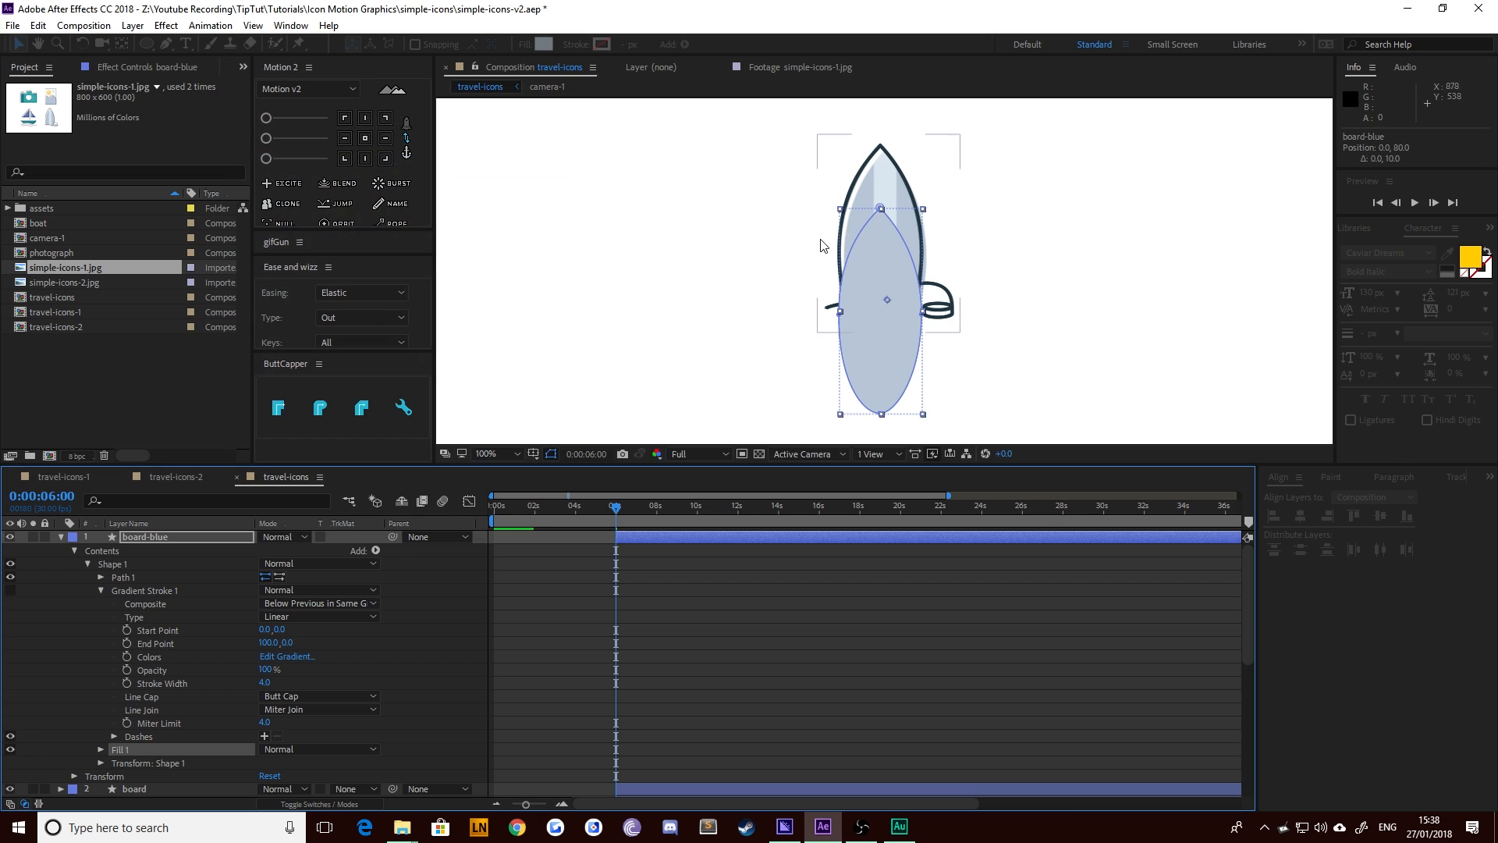
Move the board-blue shape up so it sits slightly below and to the right of the board outline's tip
scroll(811, 258, "up", 2)
left_click_drag(811, 257, 831, 531)
left_click_drag(736, 276, 725, 397)
key("v")
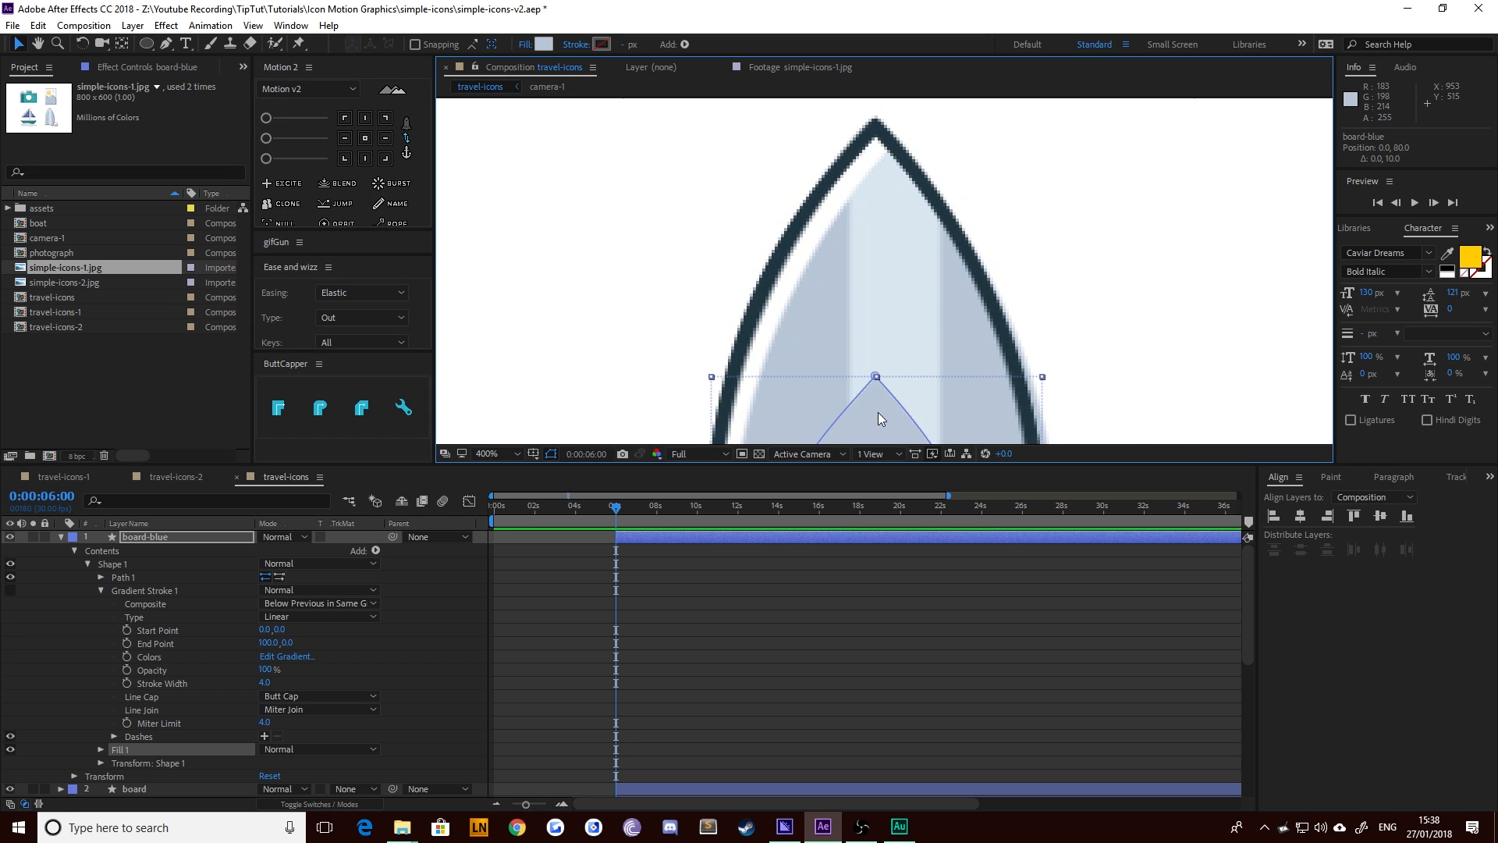
left_click_drag(878, 412, 895, 143)
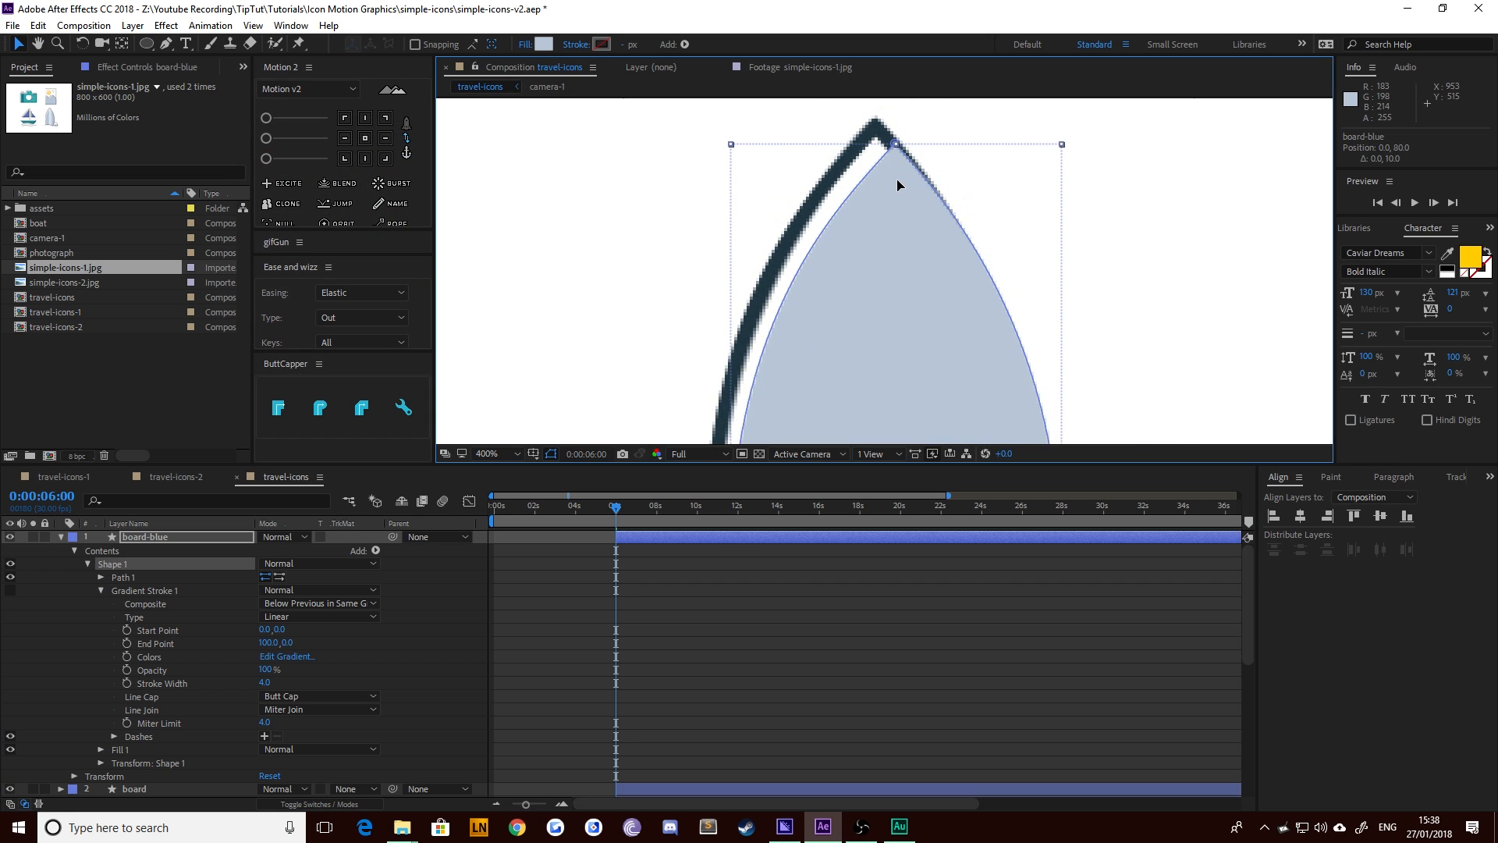
Send the board-blue layer down the stack to just below sand and above the simple-icons-1.jpg layer
scroll(917, 199, "down", 1)
key("space")
left_click_drag(898, 342, 862, 128)
left_click_drag(853, 299, 878, 390)
key("v")
key("ctrl+bracketleft")
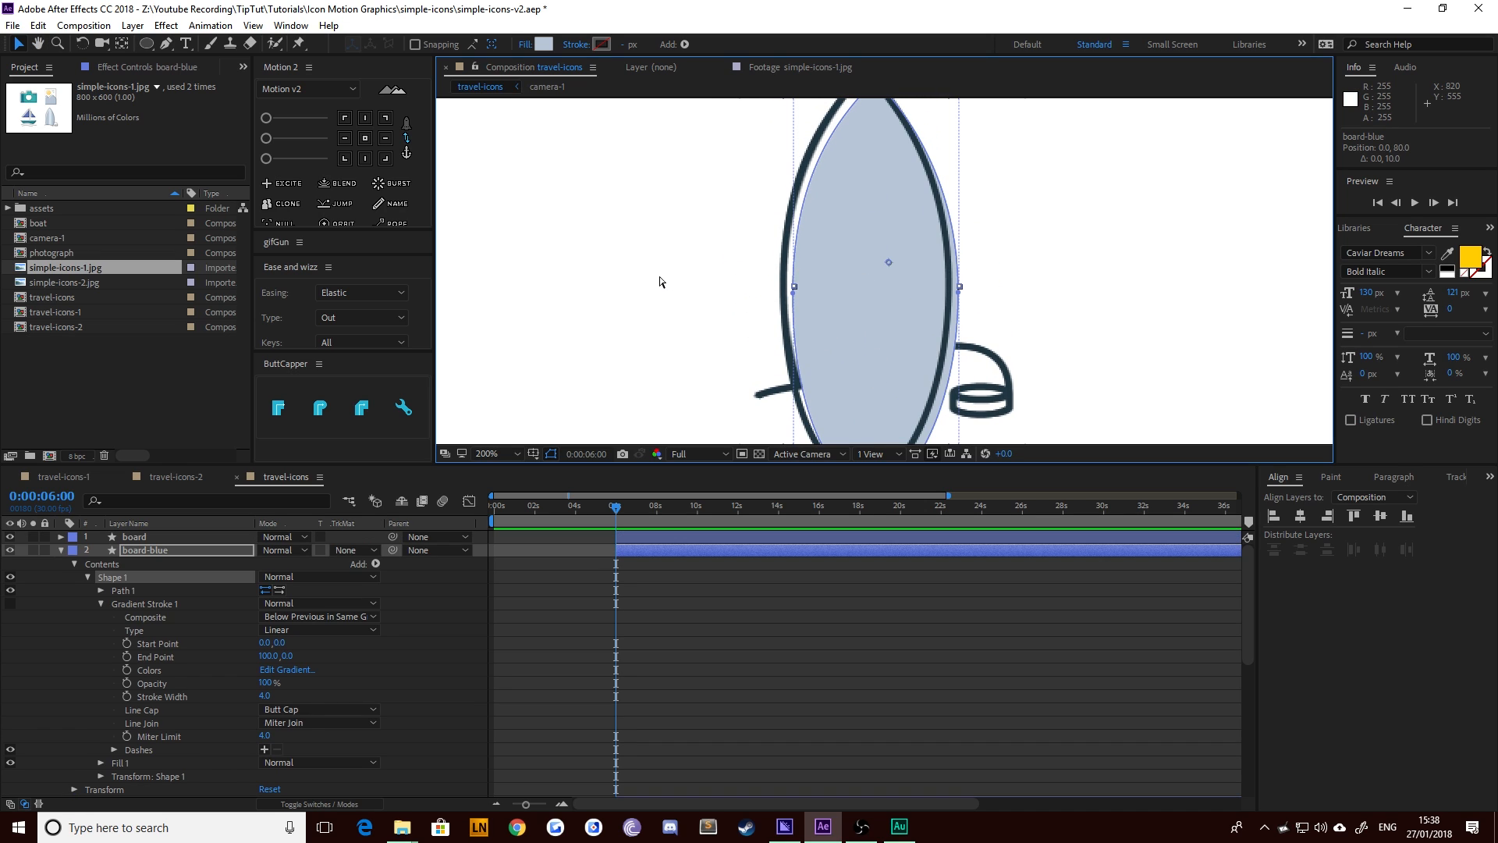
key("u")
key("ctrl+bracketleft")
key("ctrl+bracketleft")
key("ctrl+bracketleft")
key("ctrl+bracketleft")
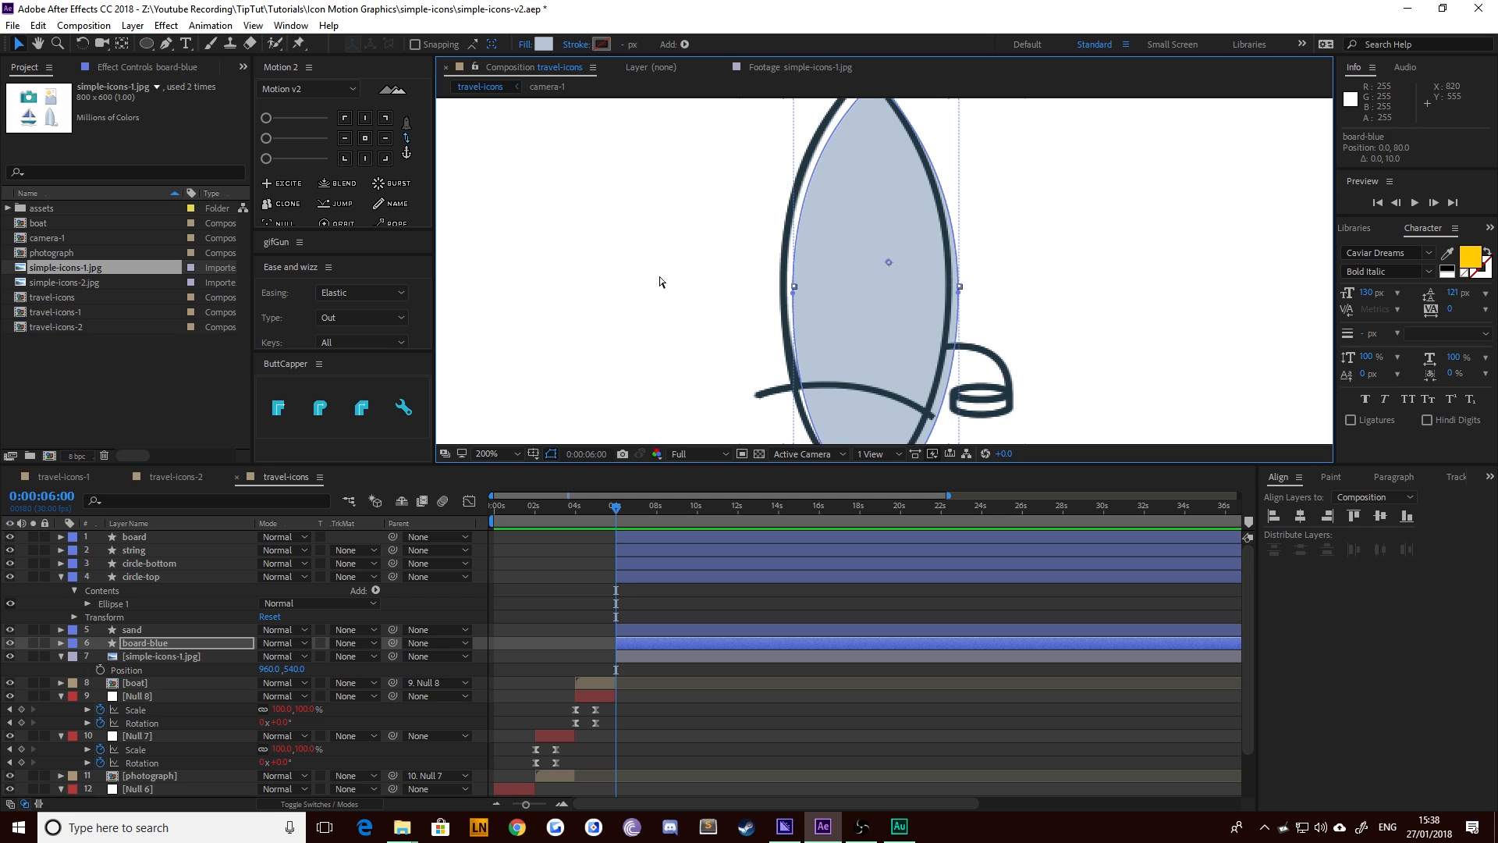
Hide the board-blue layer to expose the reference artwork beneath it
left_click(147, 657)
left_click(146, 644)
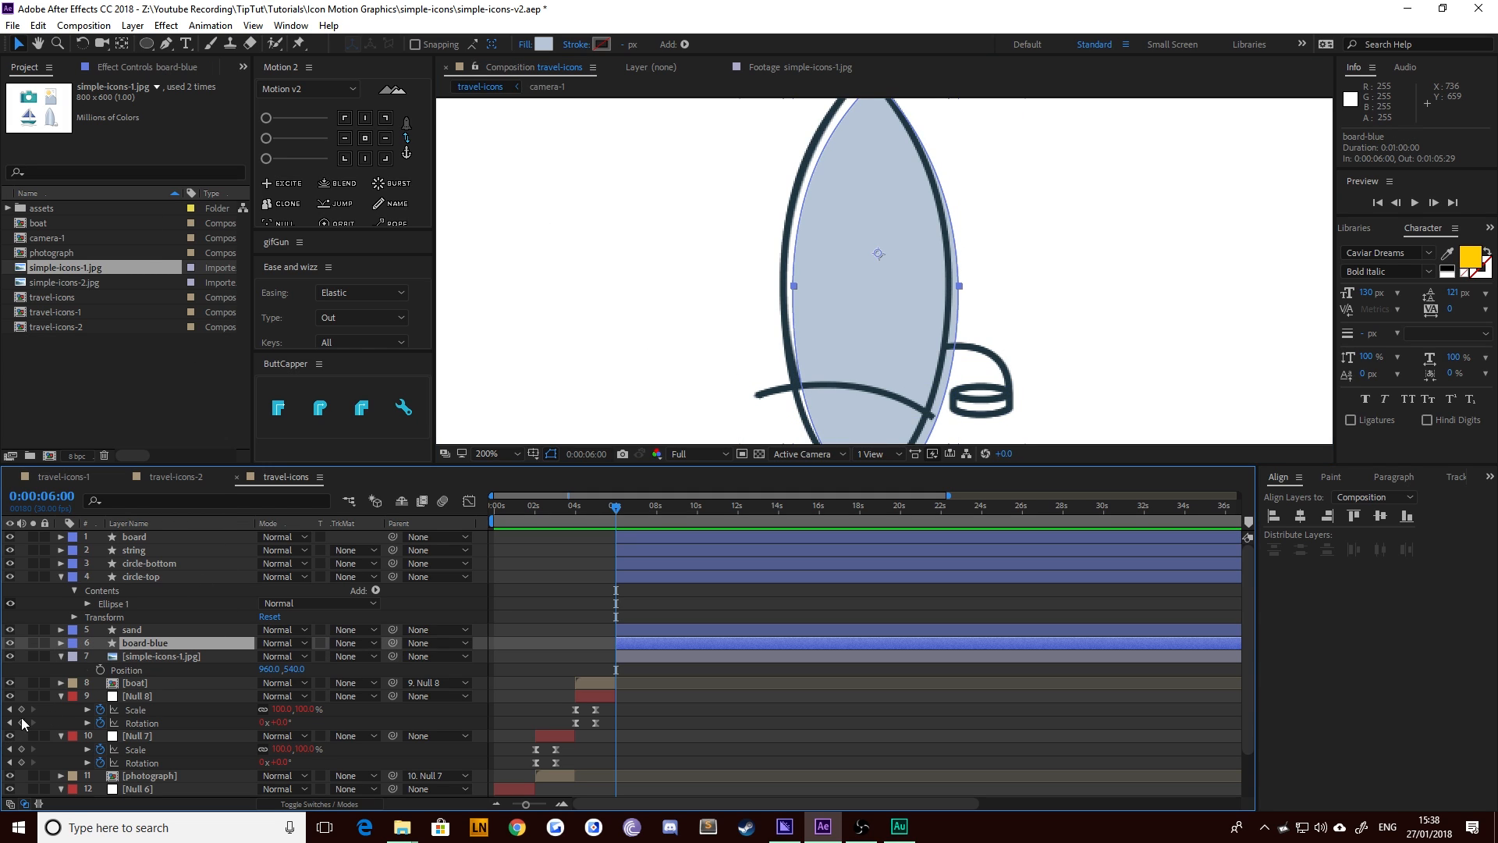
left_click(10, 643)
Draw a tall rectangle about 27 by 330 px over the surfboard's light stripe, filled with D9E6EF sampled from the artwork and without a stroke
left_click_drag(804, 345, 810, 317)
scroll(810, 296, "down", 1)
left_click_drag(835, 242, 816, 282)
left_click(146, 45)
left_click(173, 44)
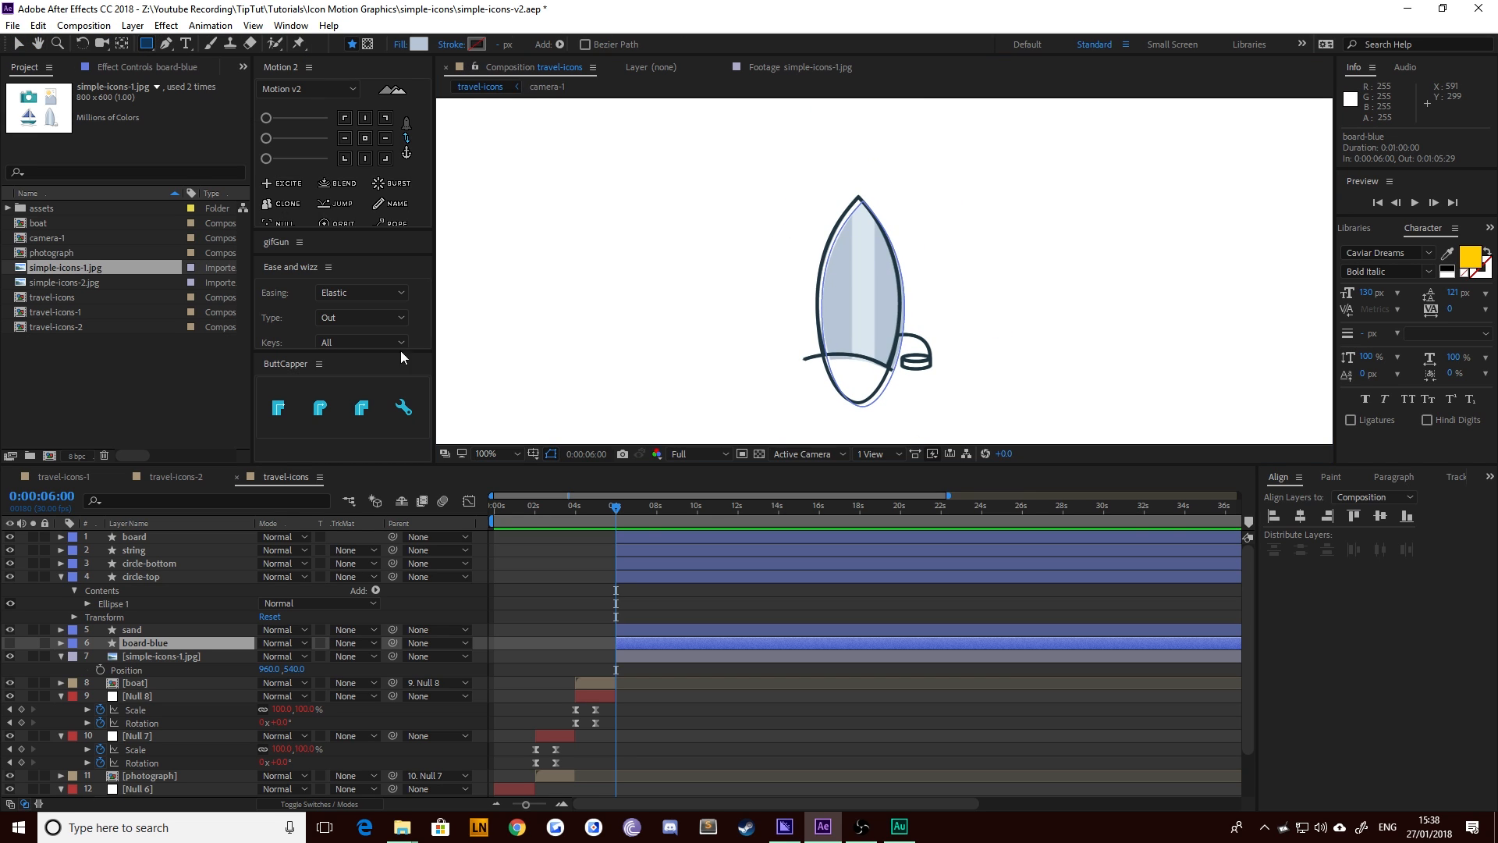
left_click(549, 598)
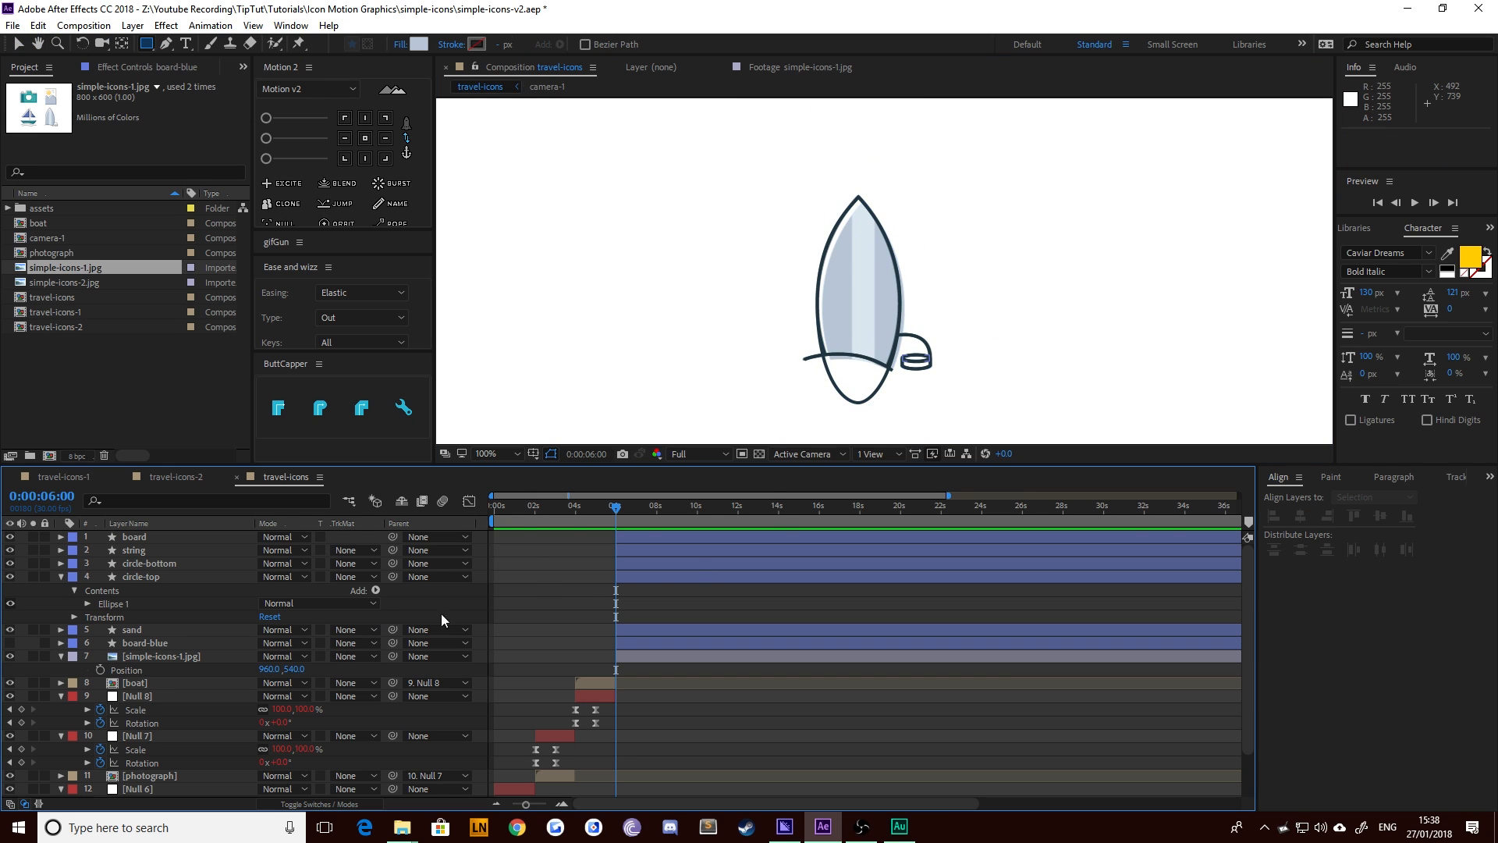
left_click(419, 44)
left_click(572, 229)
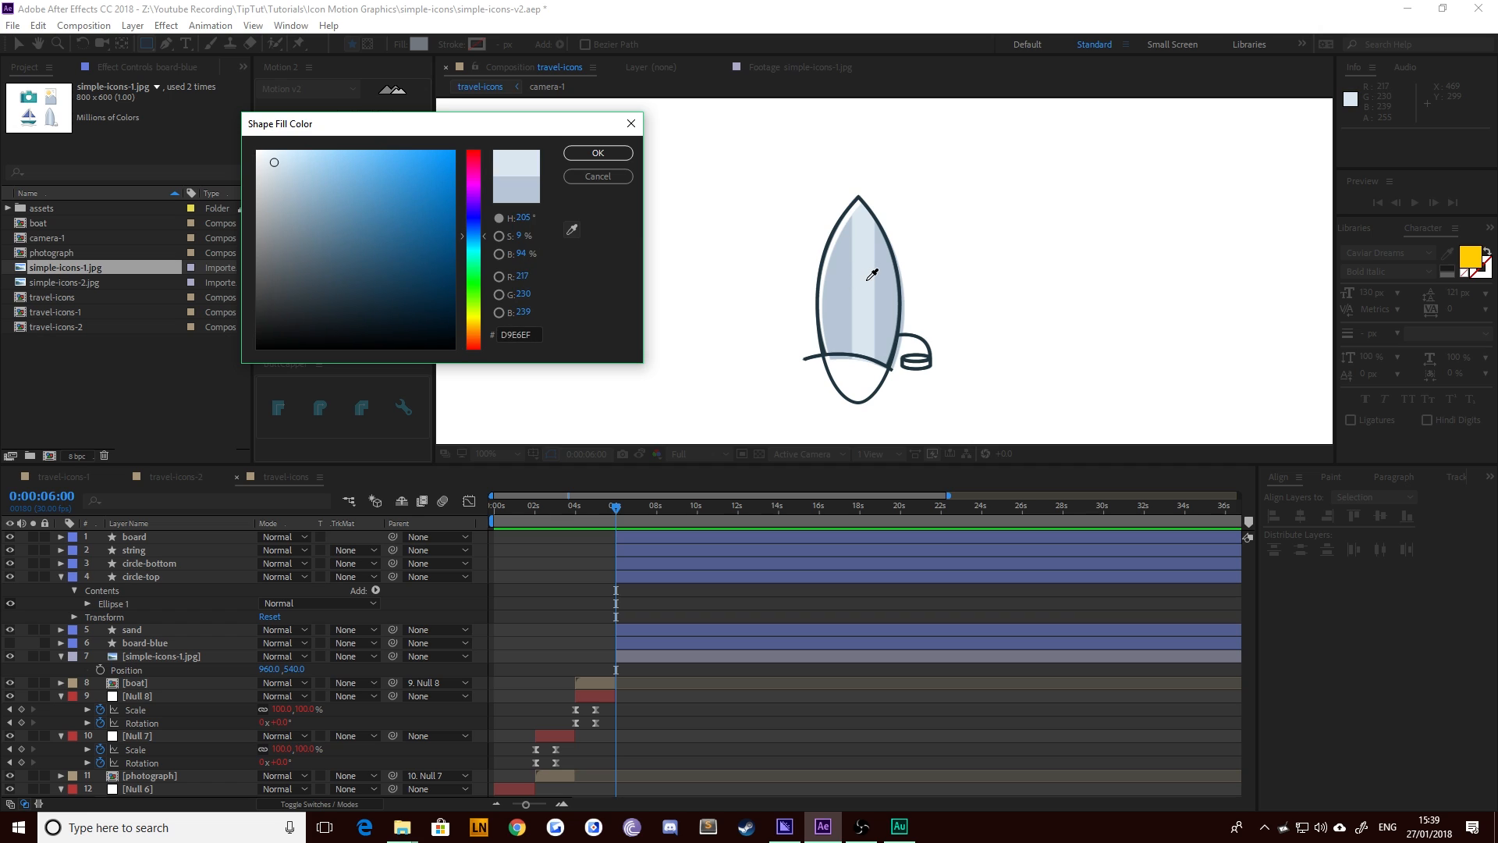
left_click(597, 153)
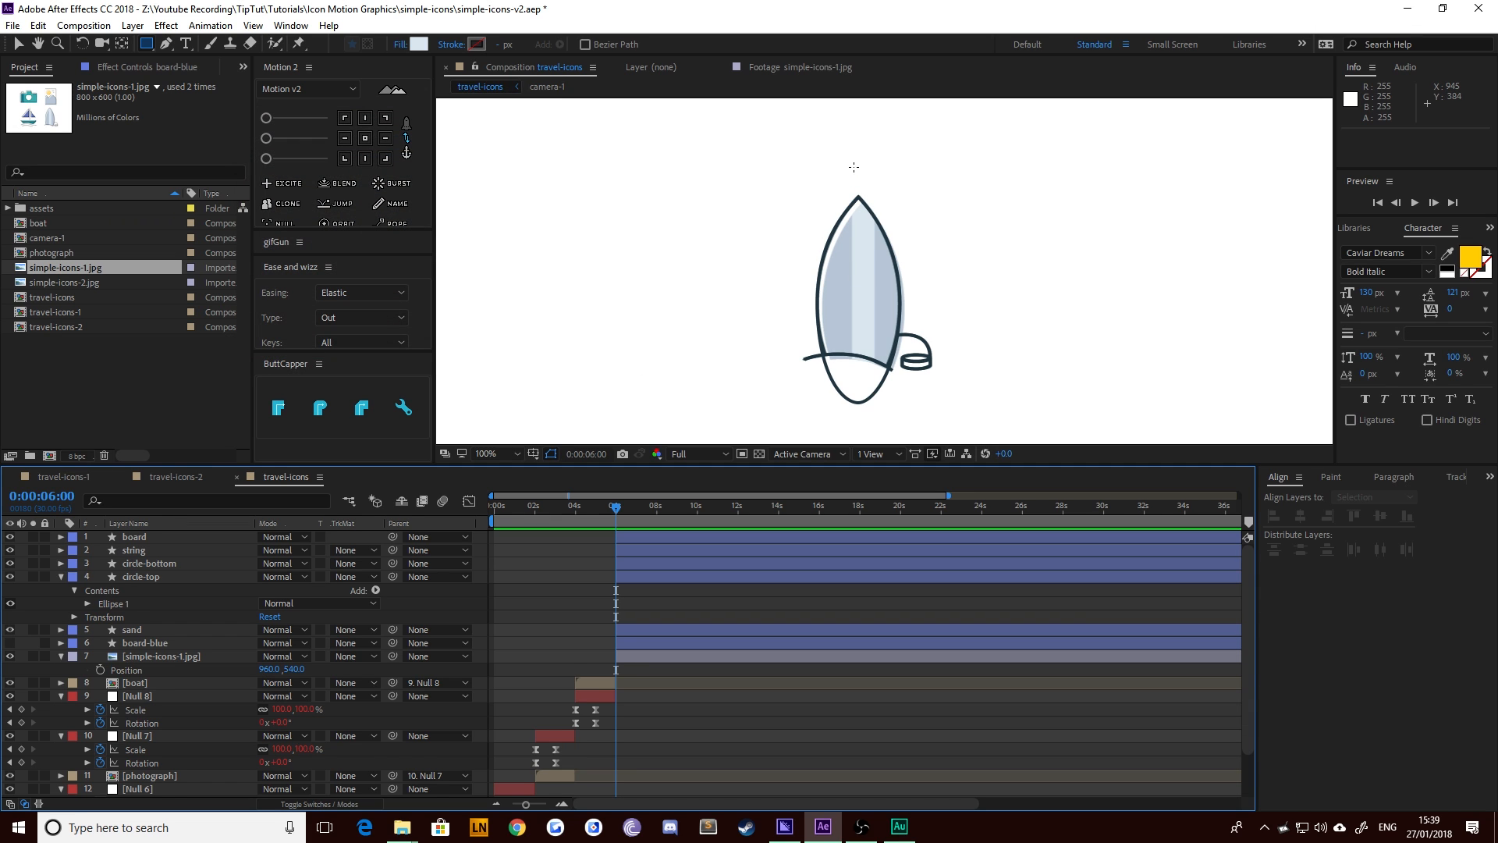
left_click_drag(853, 167, 874, 423)
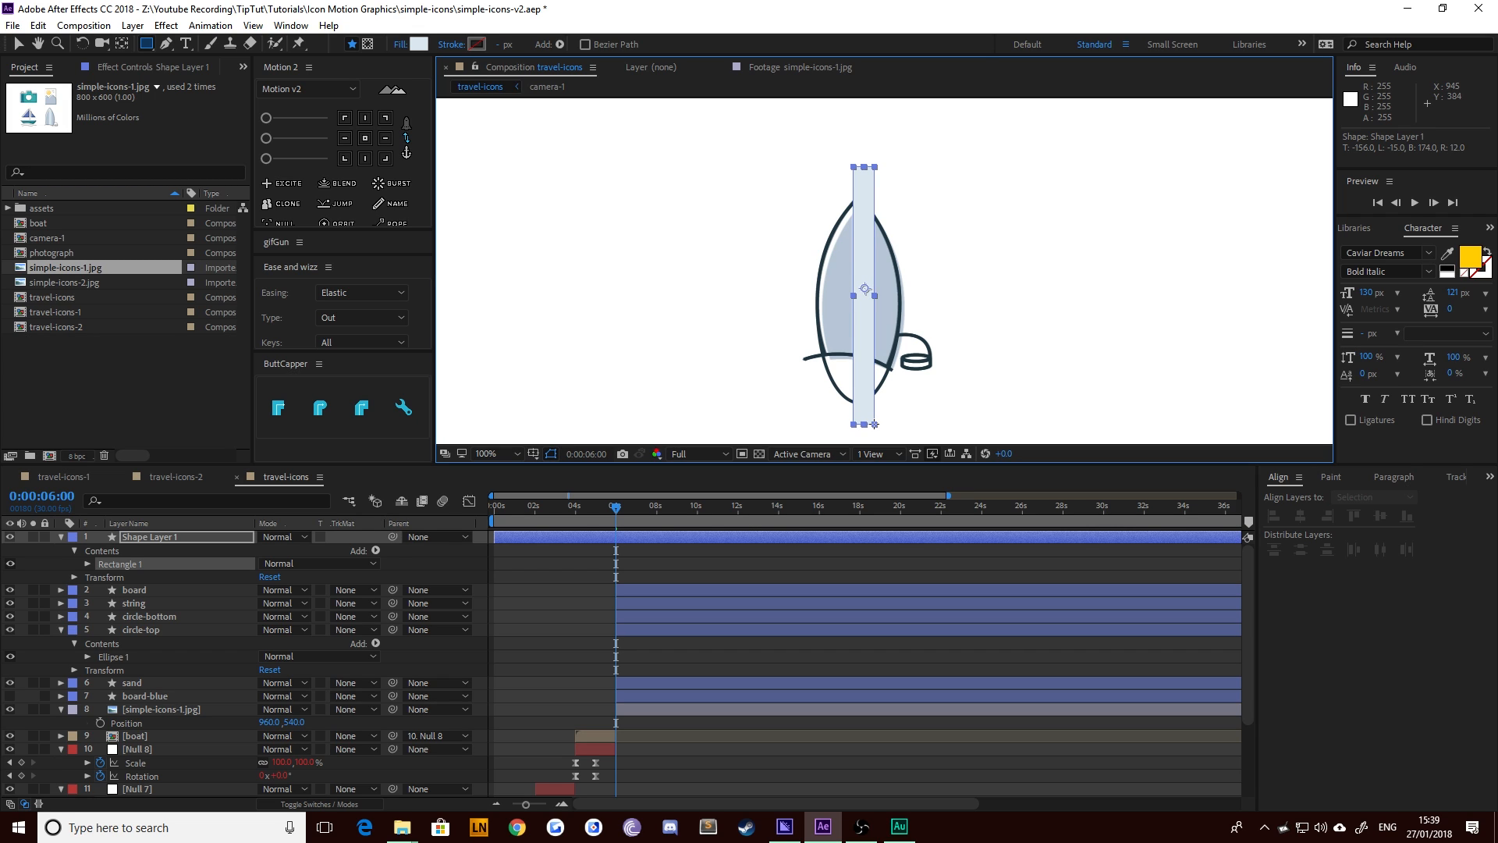
Move the stripe rectangle's anchor point to the middle of its right edge and widen it slightly to the left to cover the artwork's stripe
key("v")
key("period")
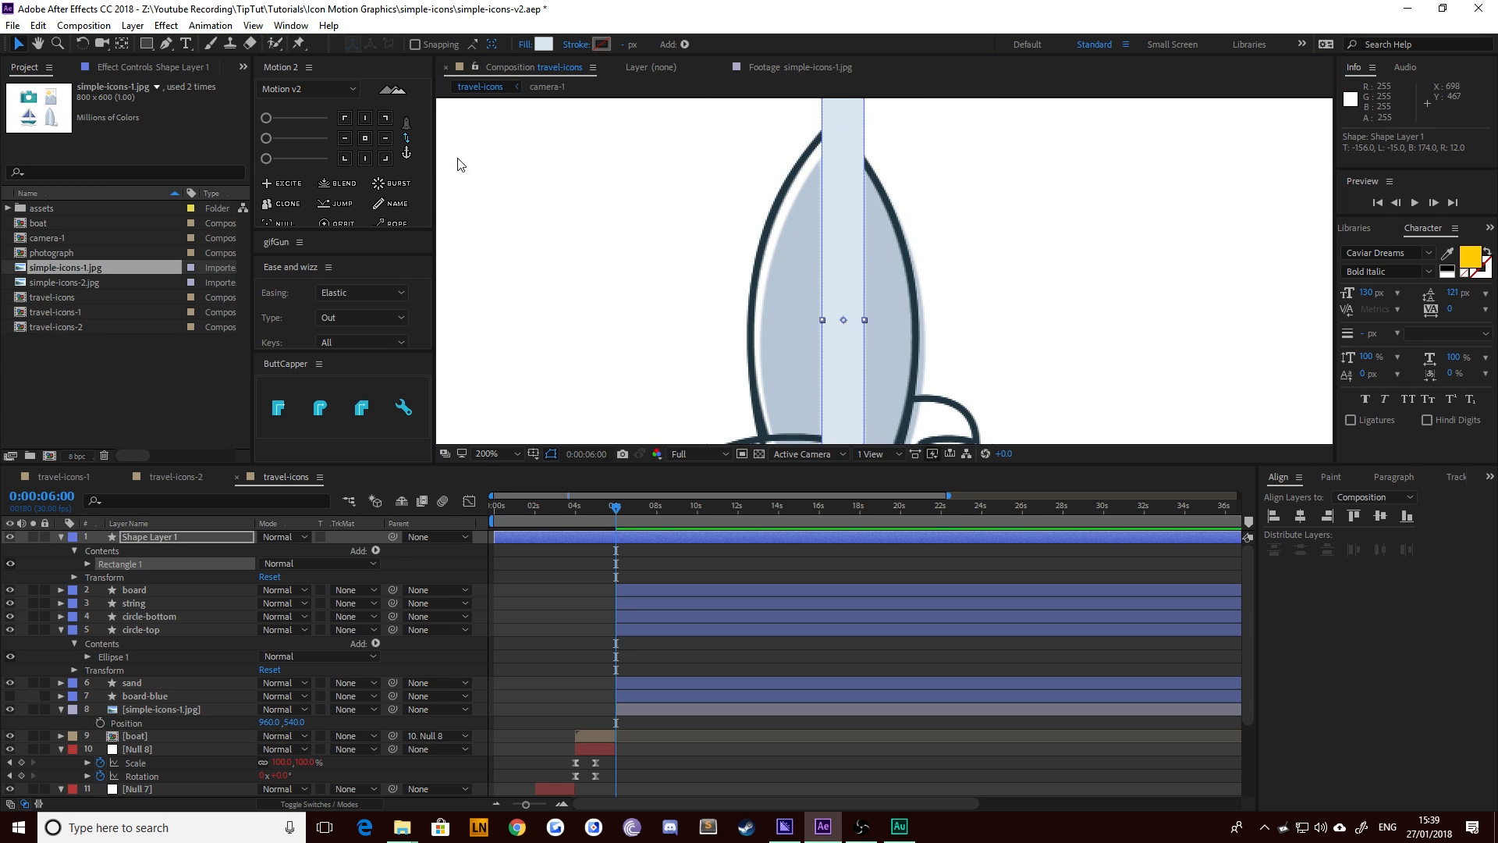
left_click(647, 208)
left_click(824, 168)
left_click(729, 179)
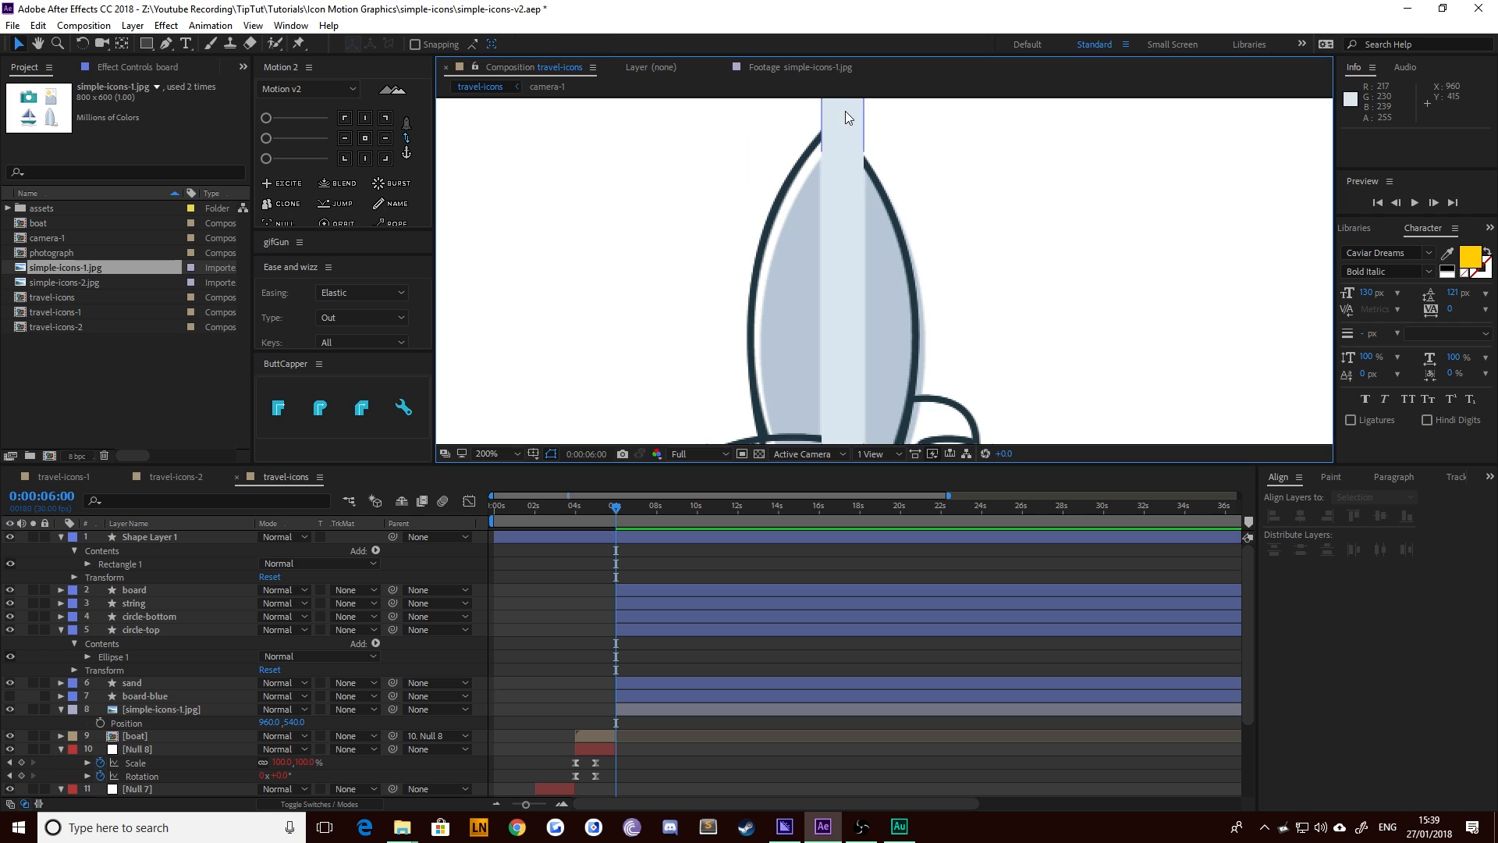
left_click(845, 111)
left_click(384, 138)
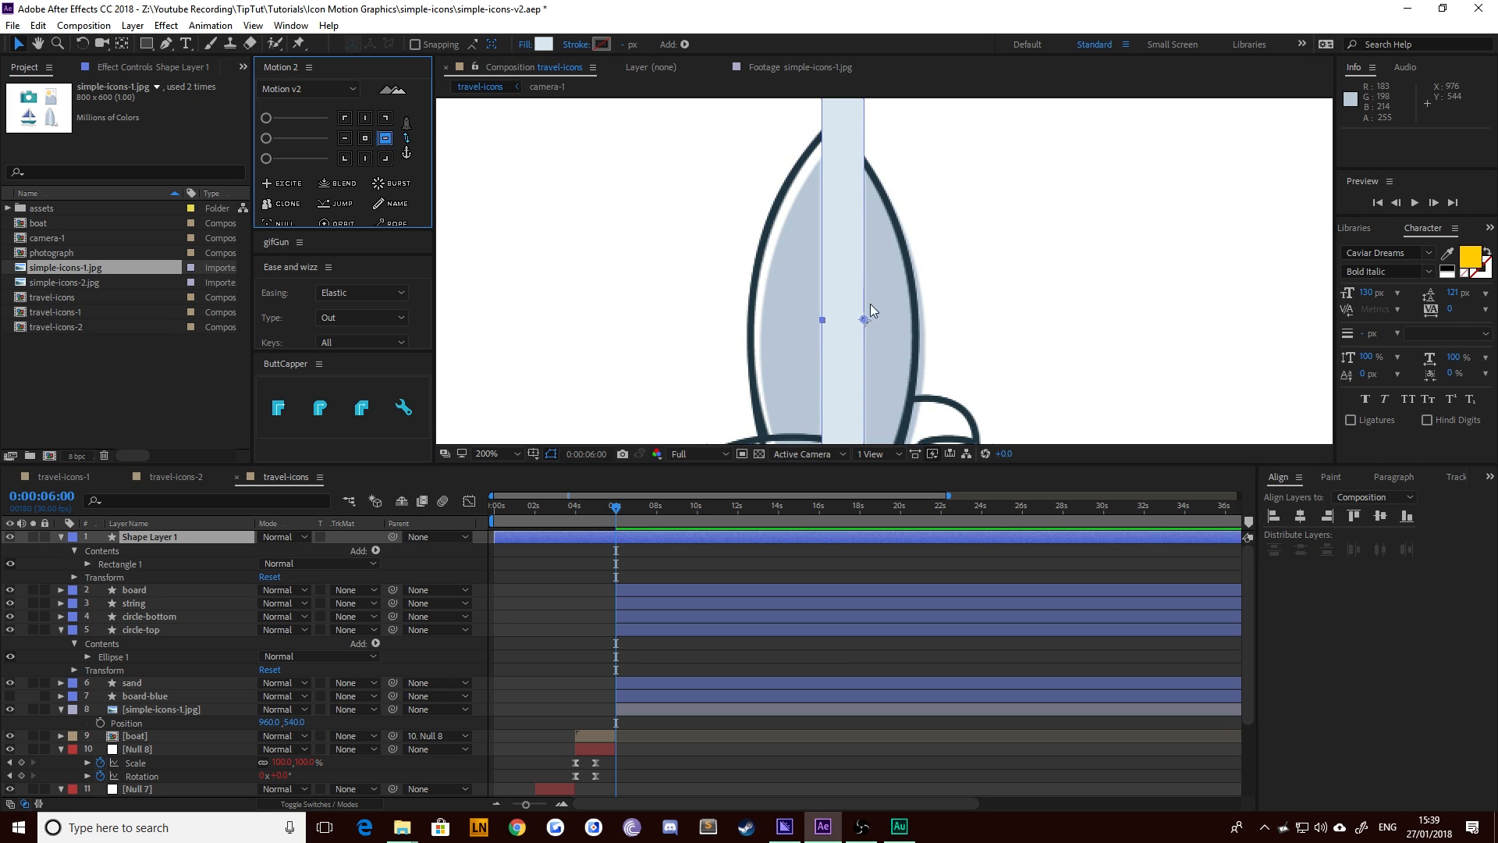
left_click_drag(822, 325, 819, 323)
left_click(703, 310)
key("comma")
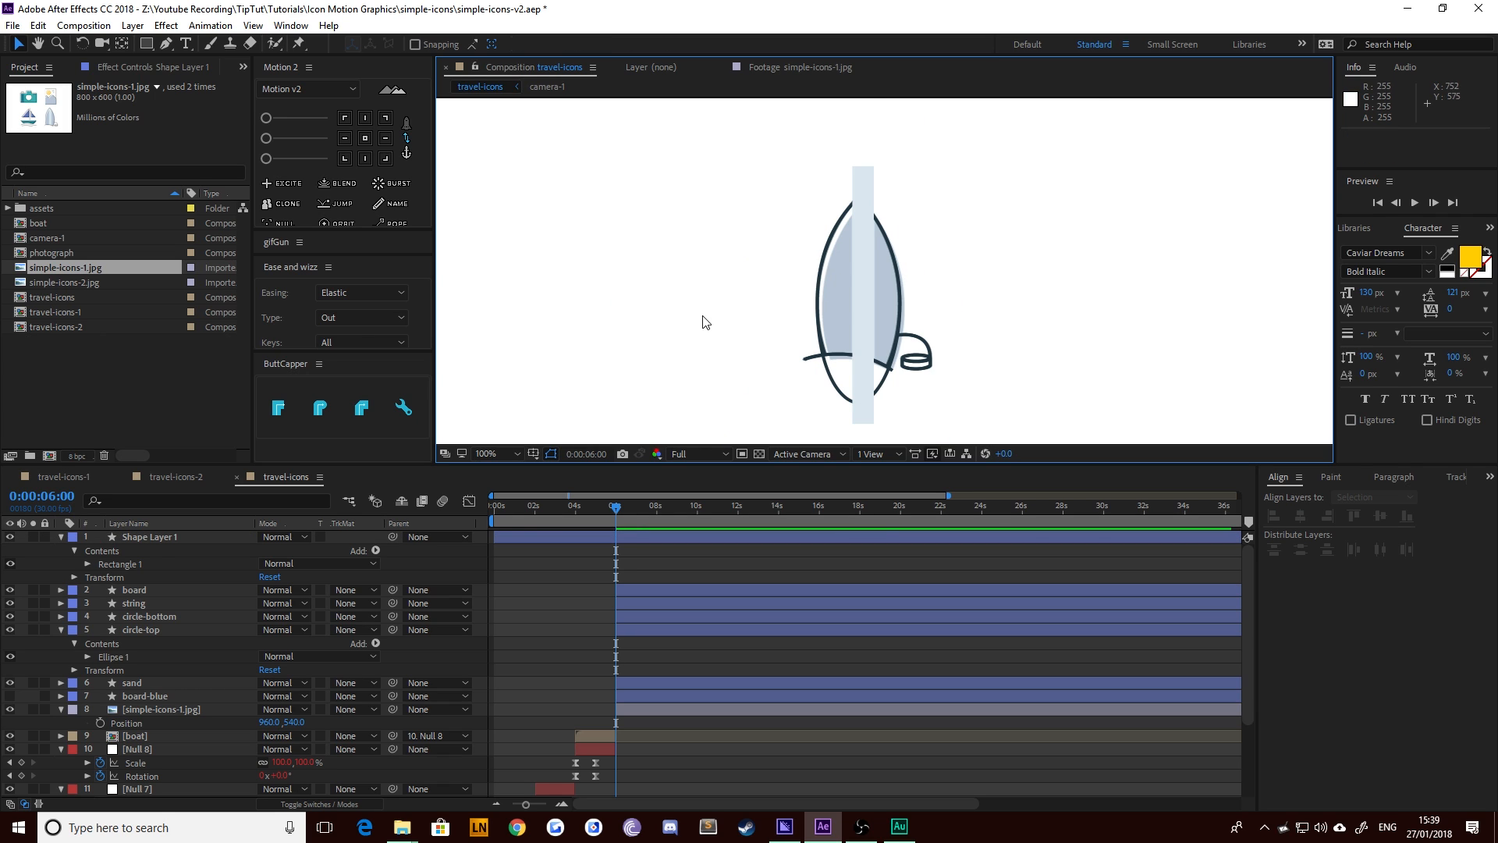
Turn the board-blue layer's visibility back on and duplicate it, raising the copy just above the sand layer
left_click(137, 696)
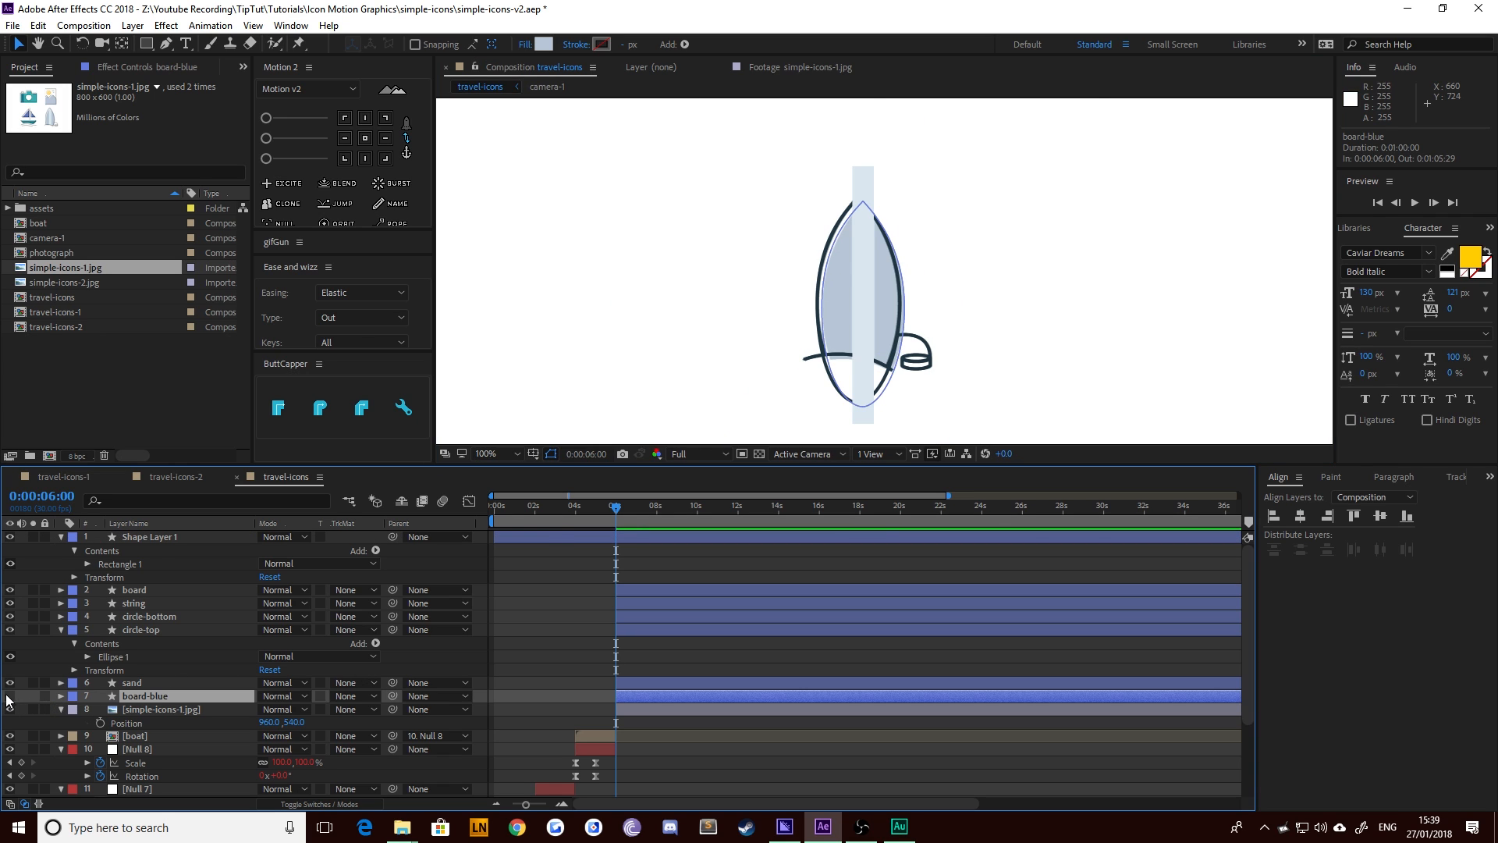
left_click(10, 695)
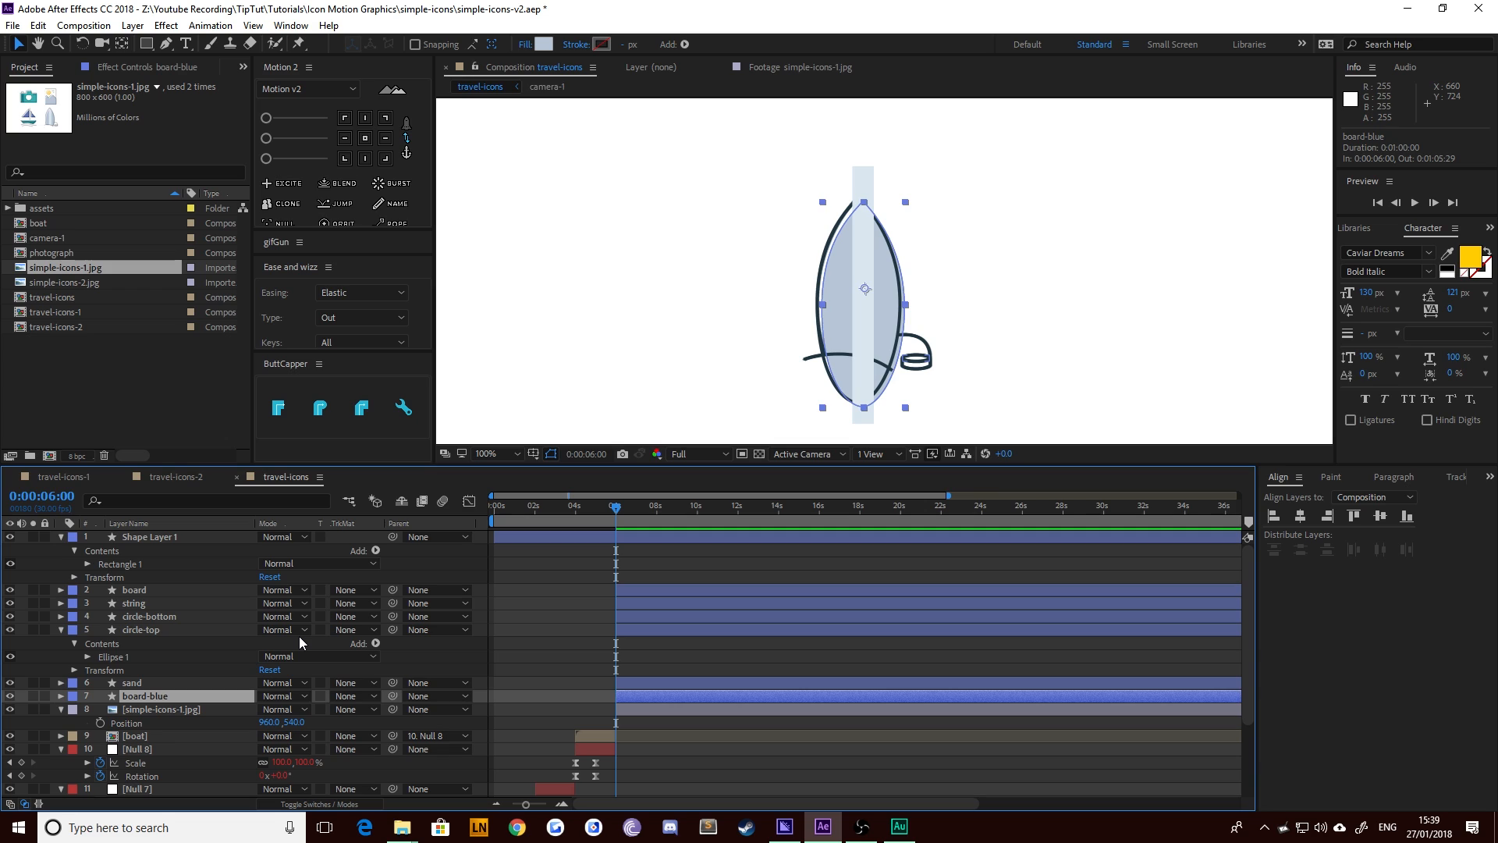
key("ctrl+d")
key("ctrl+bracketright")
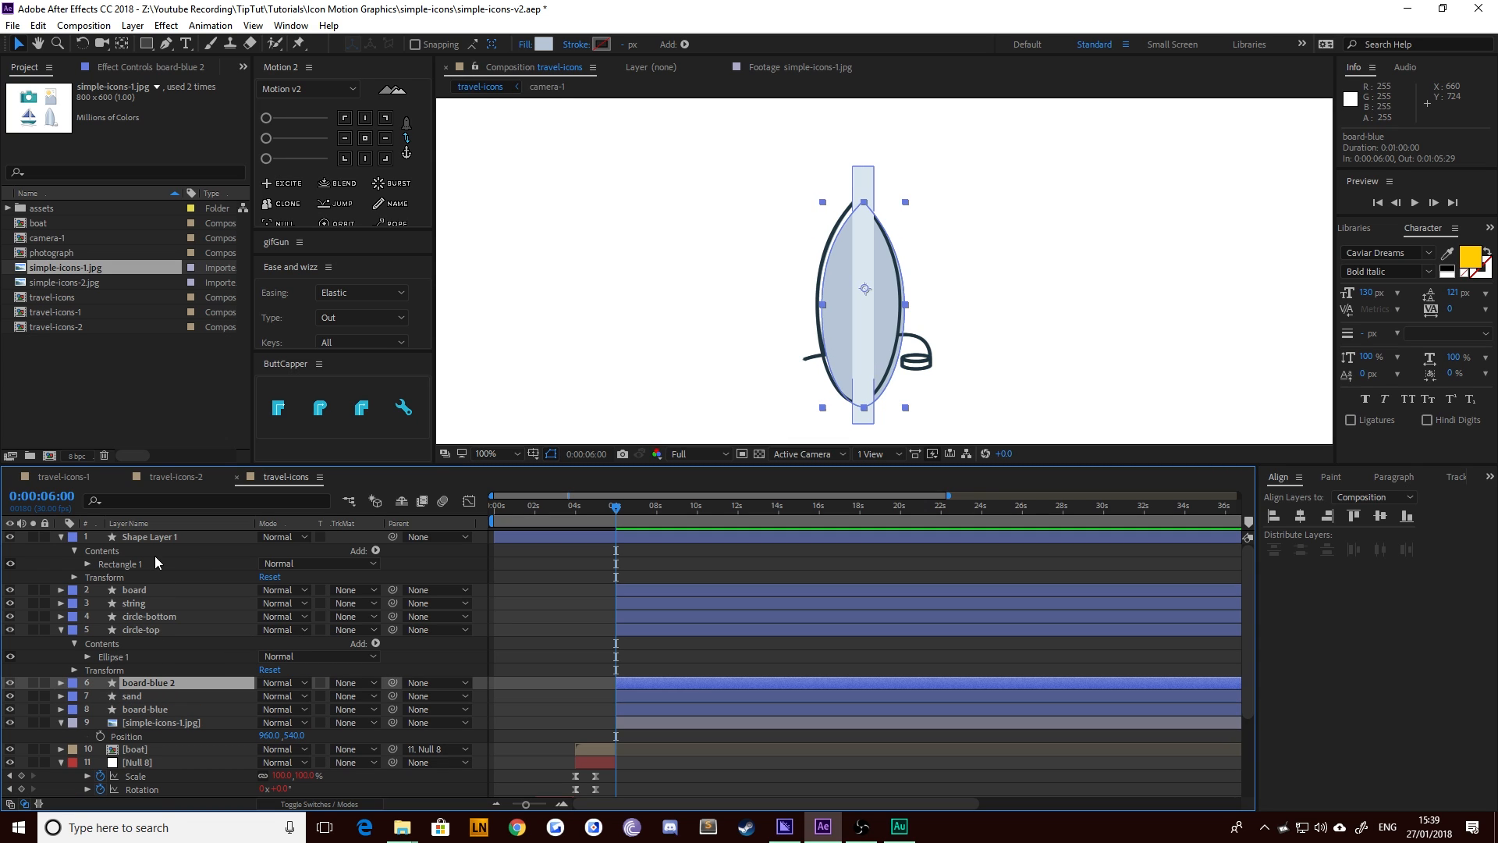
Send the stripe rectangle's layer down the stack to sit between the sand and board-blue layers
left_click(148, 536)
key("ctrl+bracketleft")
key("ctrl+bracketleft")
key("ctrl+bracketleft")
key("ctrl+bracketleft")
key("ctrl+bracketleft")
key("ctrl+bracketleft")
key("ctrl+bracketleft")
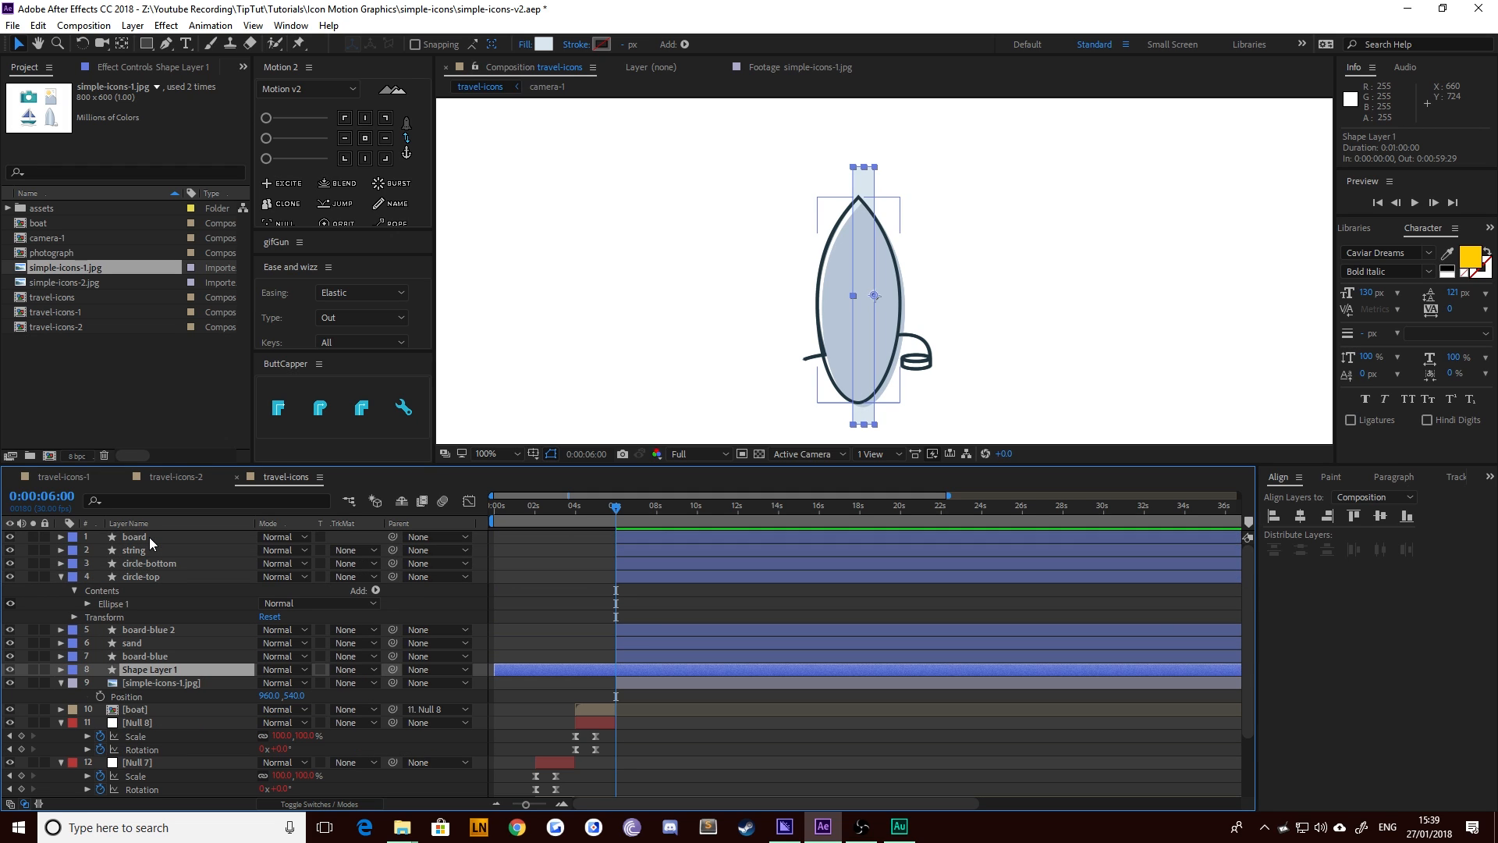
key("ctrl+bracketright")
Rename the stripe rectangle's layer as lines
left_click(148, 670)
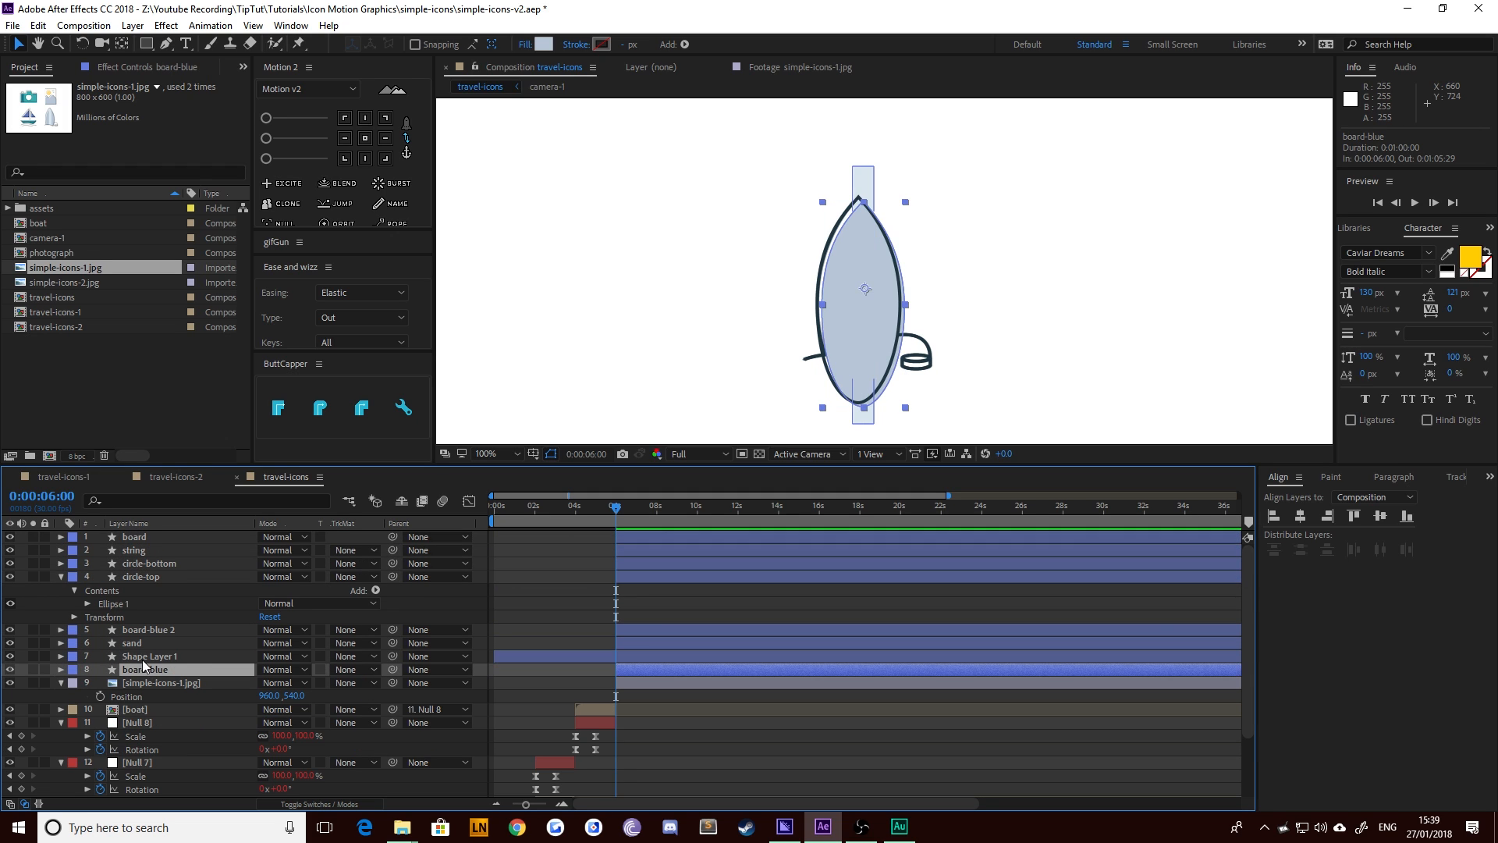
left_click(142, 659)
key("Return")
key("BackSpace")
type("lines")
key("Return")
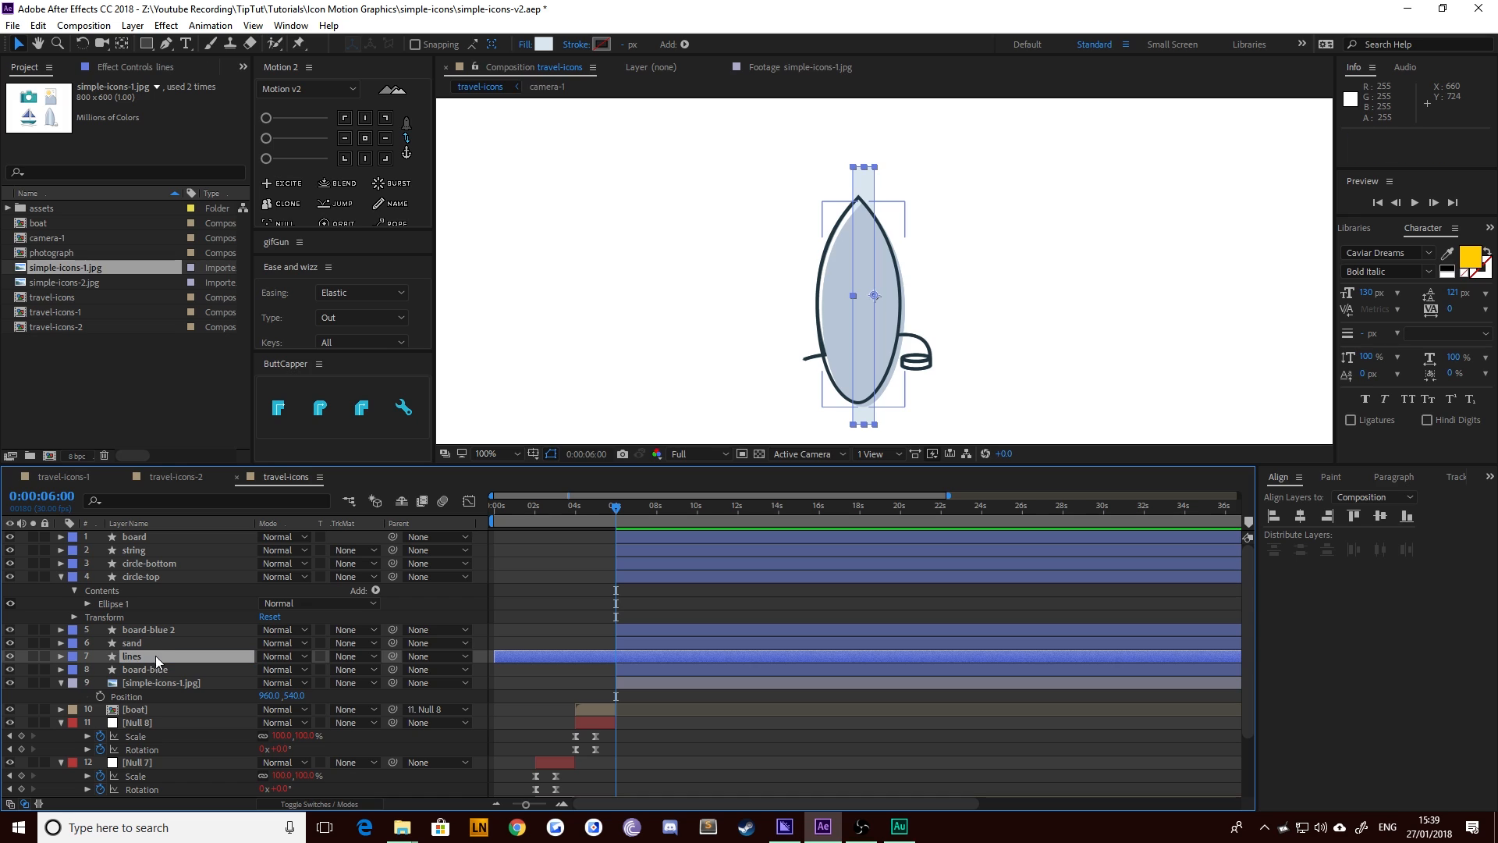
Place the board-blue 2 layer directly above the stripe layer and rename the stripe layer as line
left_click(149, 631)
key("ctrl+bracketleft")
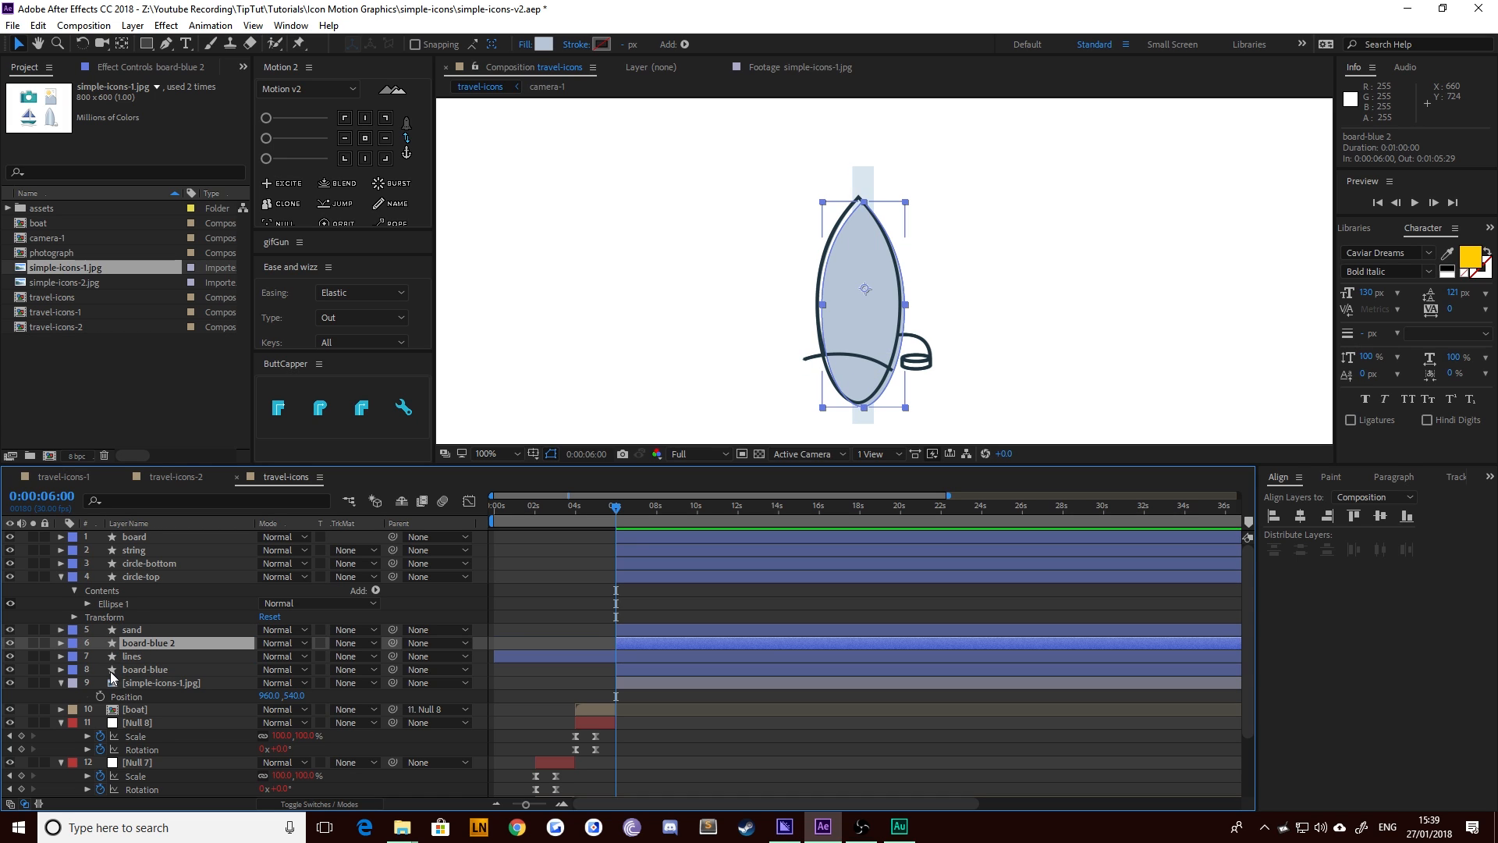
left_click(142, 658)
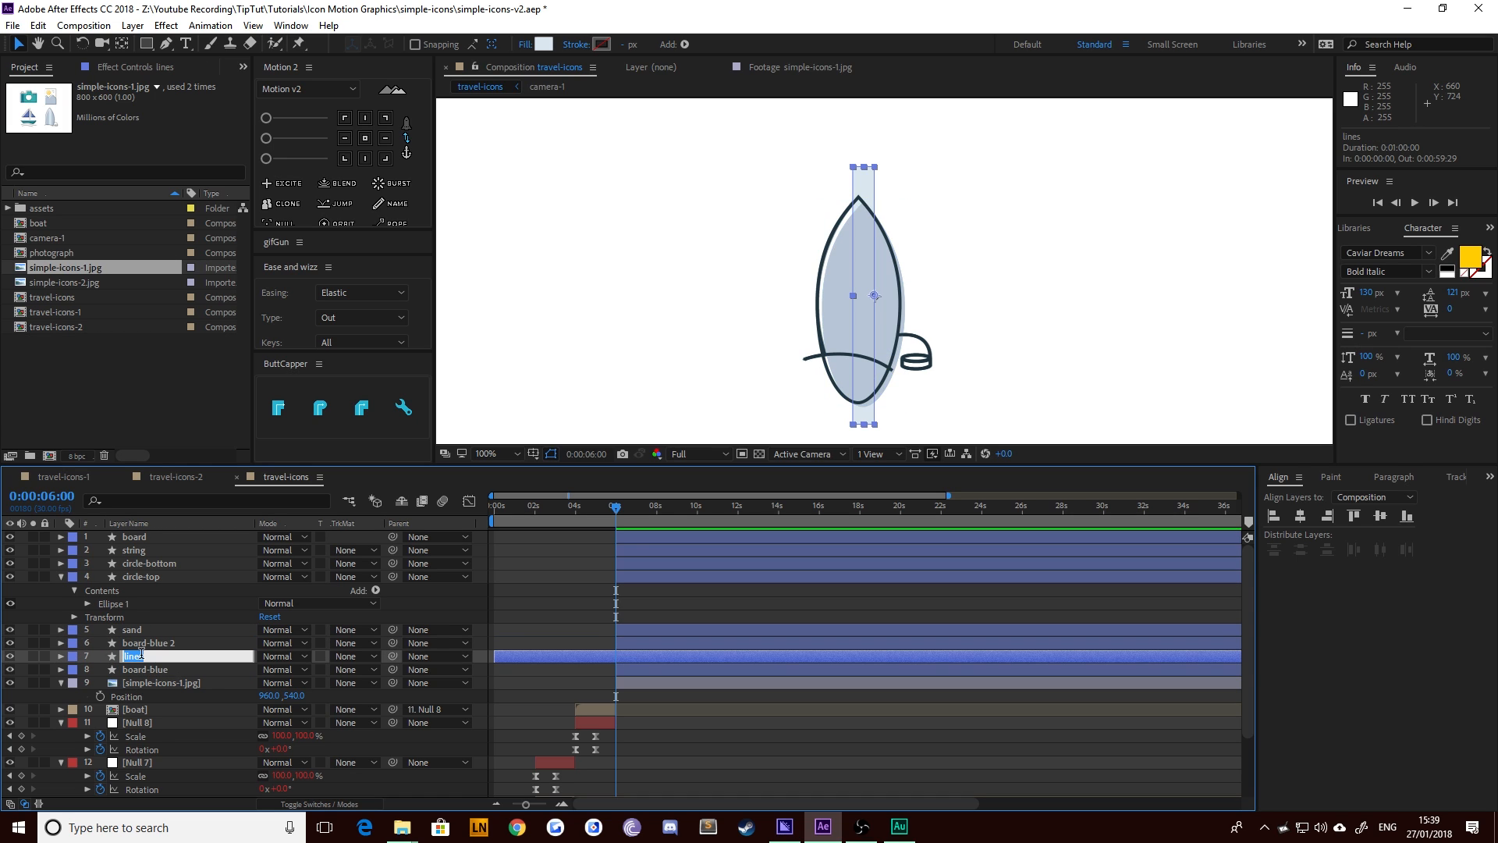
key("Return")
type("line")
key("Return")
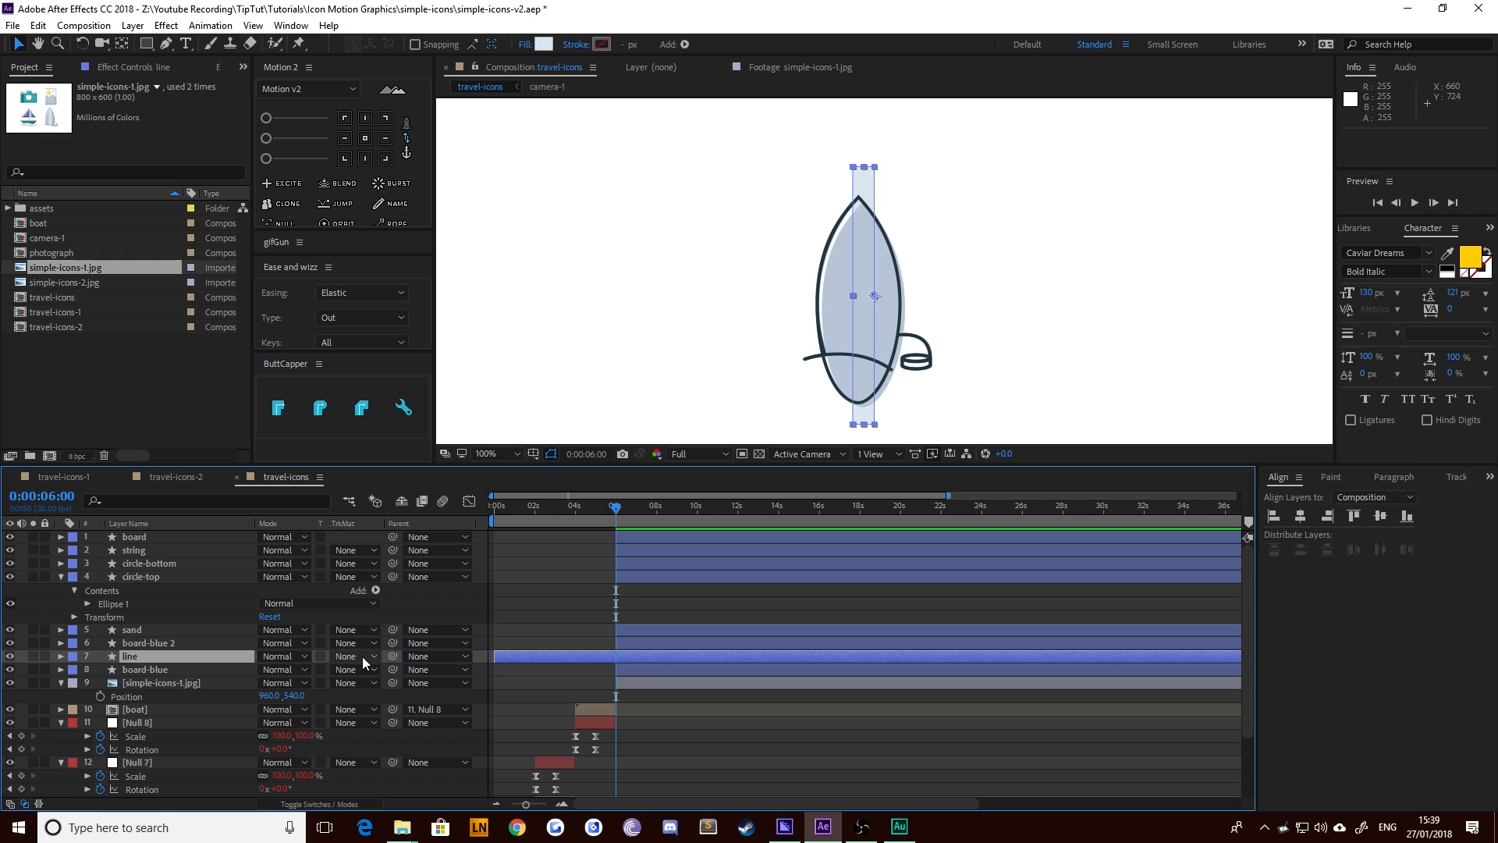
Set the line layer's track matte to Alpha Matte "board-blue 2" so the stripe is clipped to the board shape
left_click(362, 657)
left_click(367, 713)
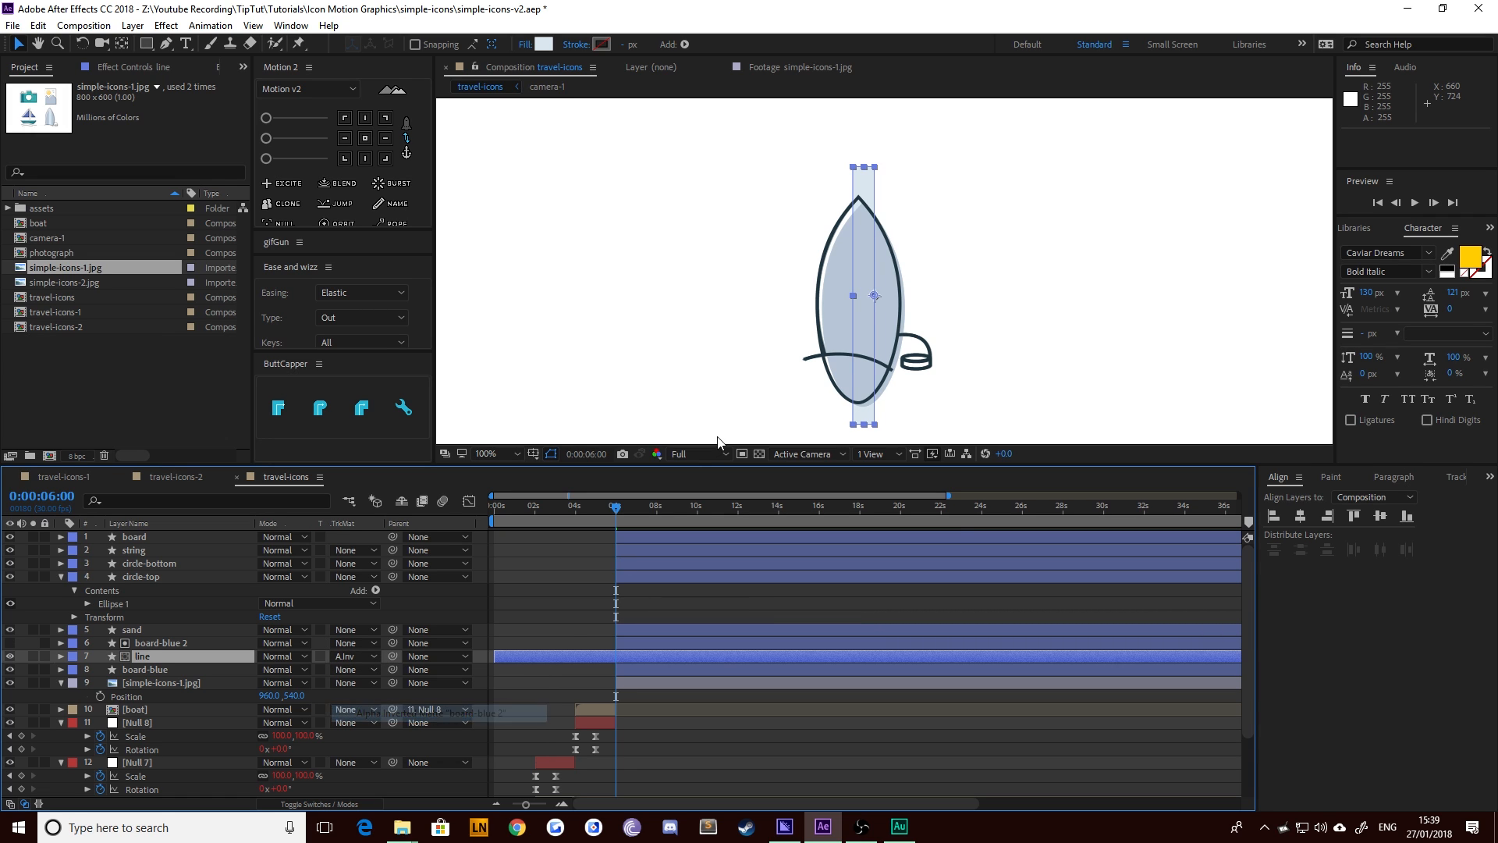
left_click(355, 656)
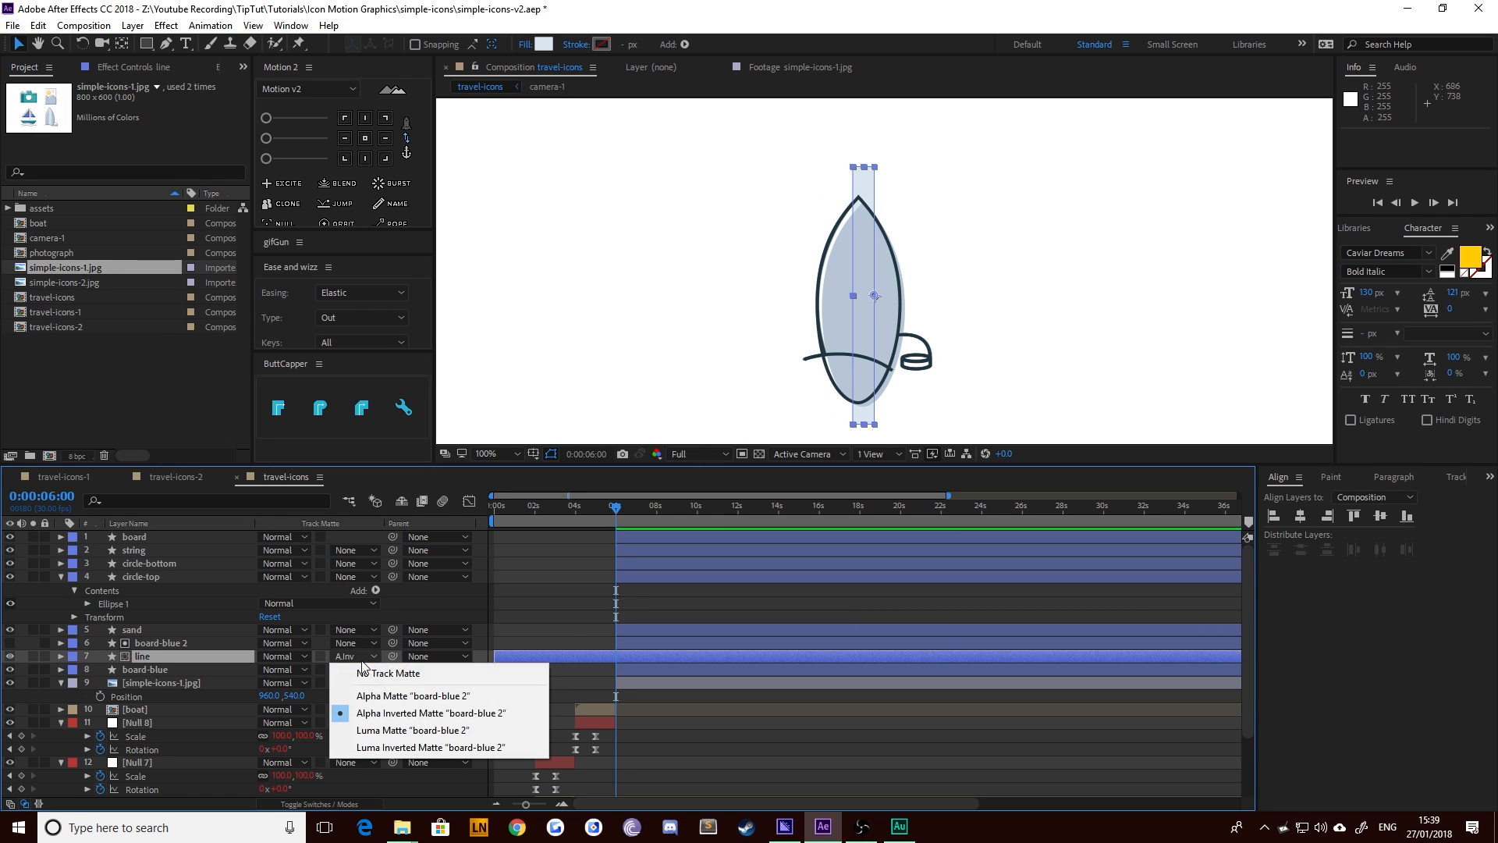
left_click(393, 696)
left_click(739, 309)
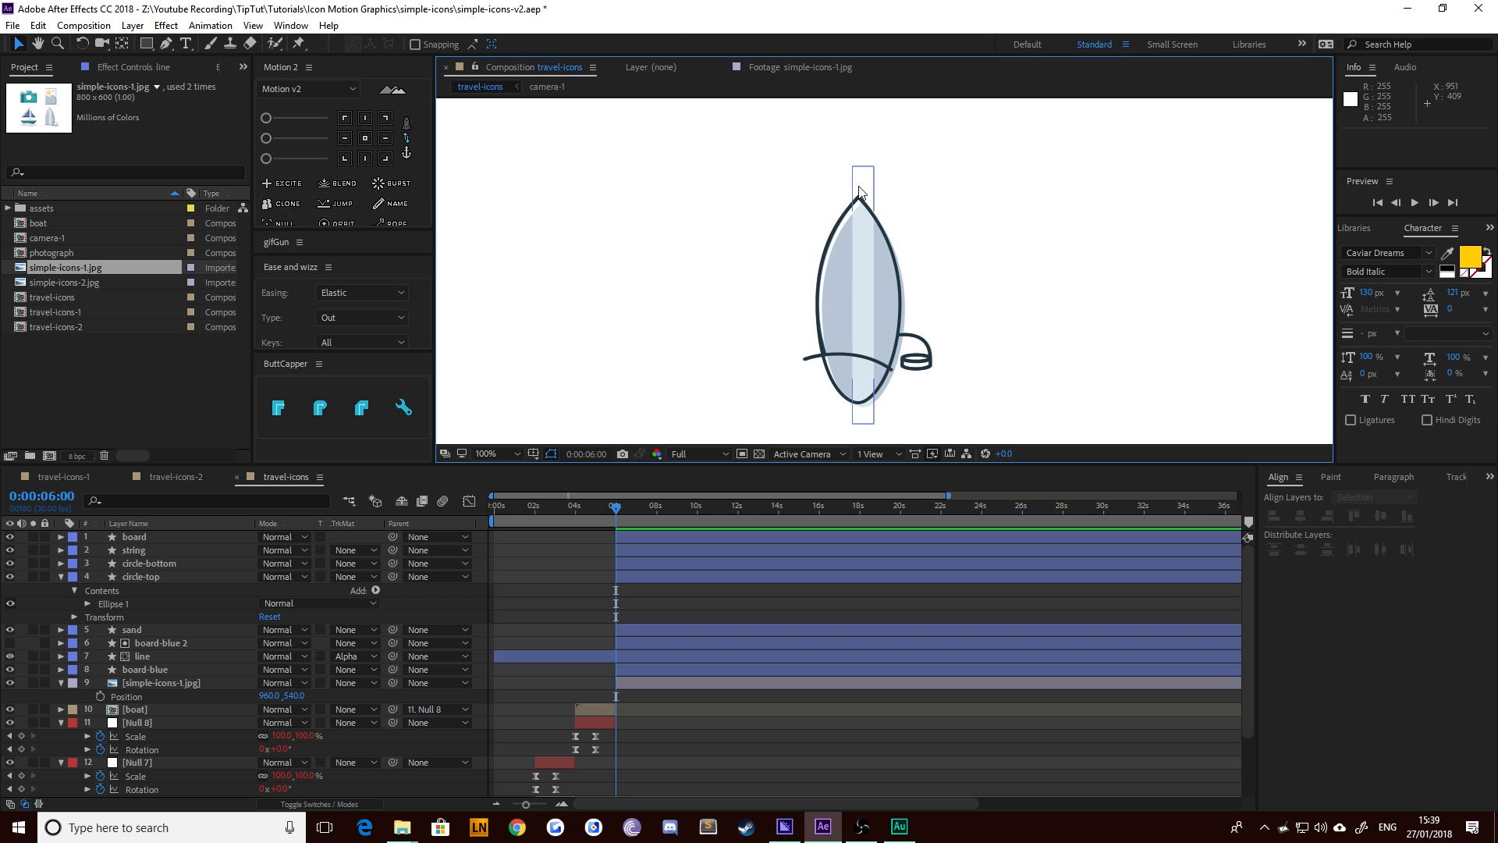
Parent the board-blue 2 matte layer to the line layer
key("period")
left_click_drag(843, 190, 881, 248)
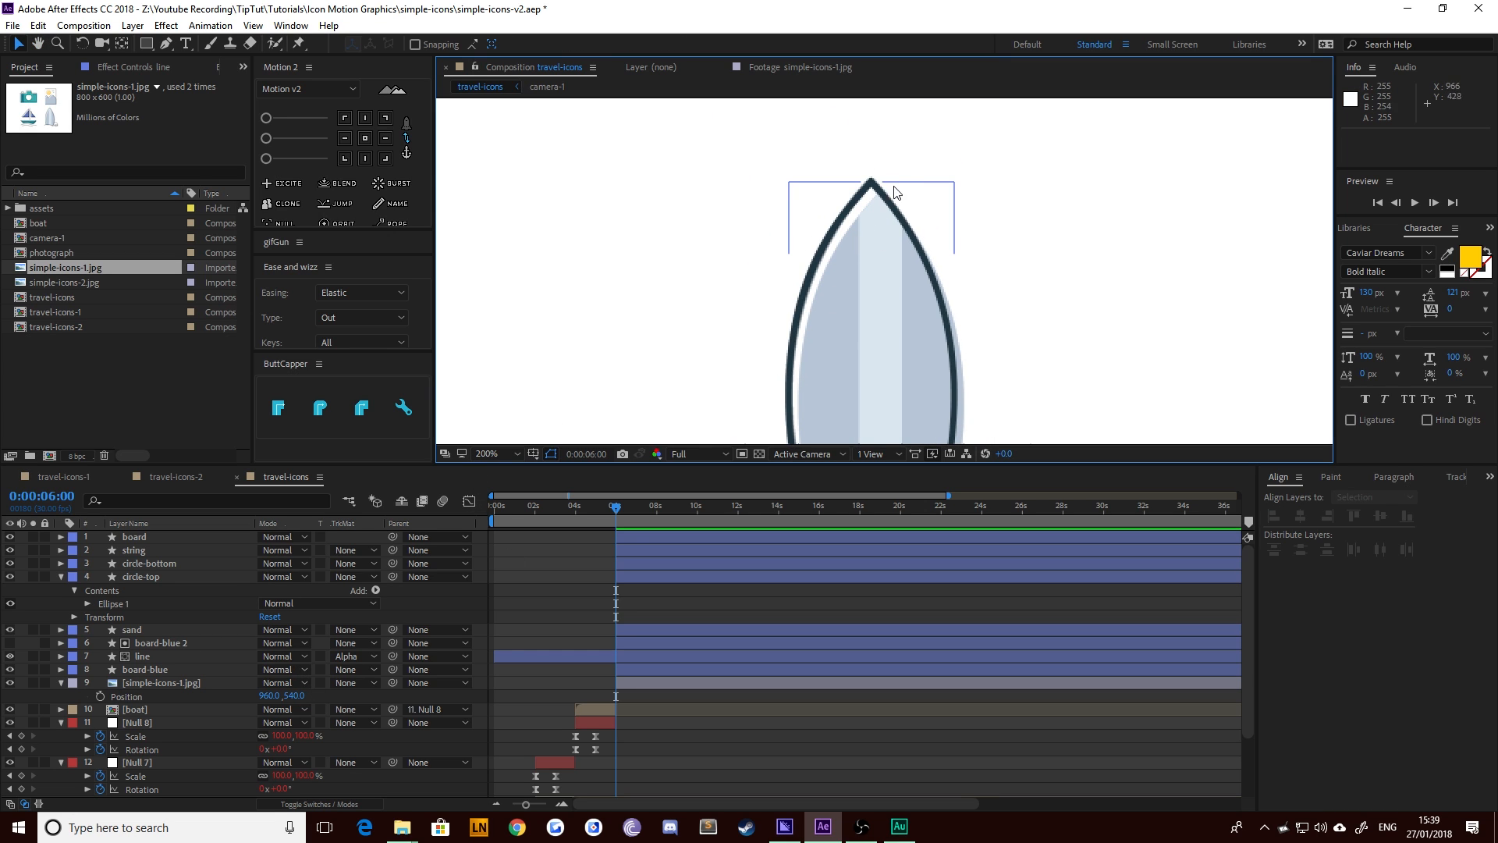
left_click(876, 168)
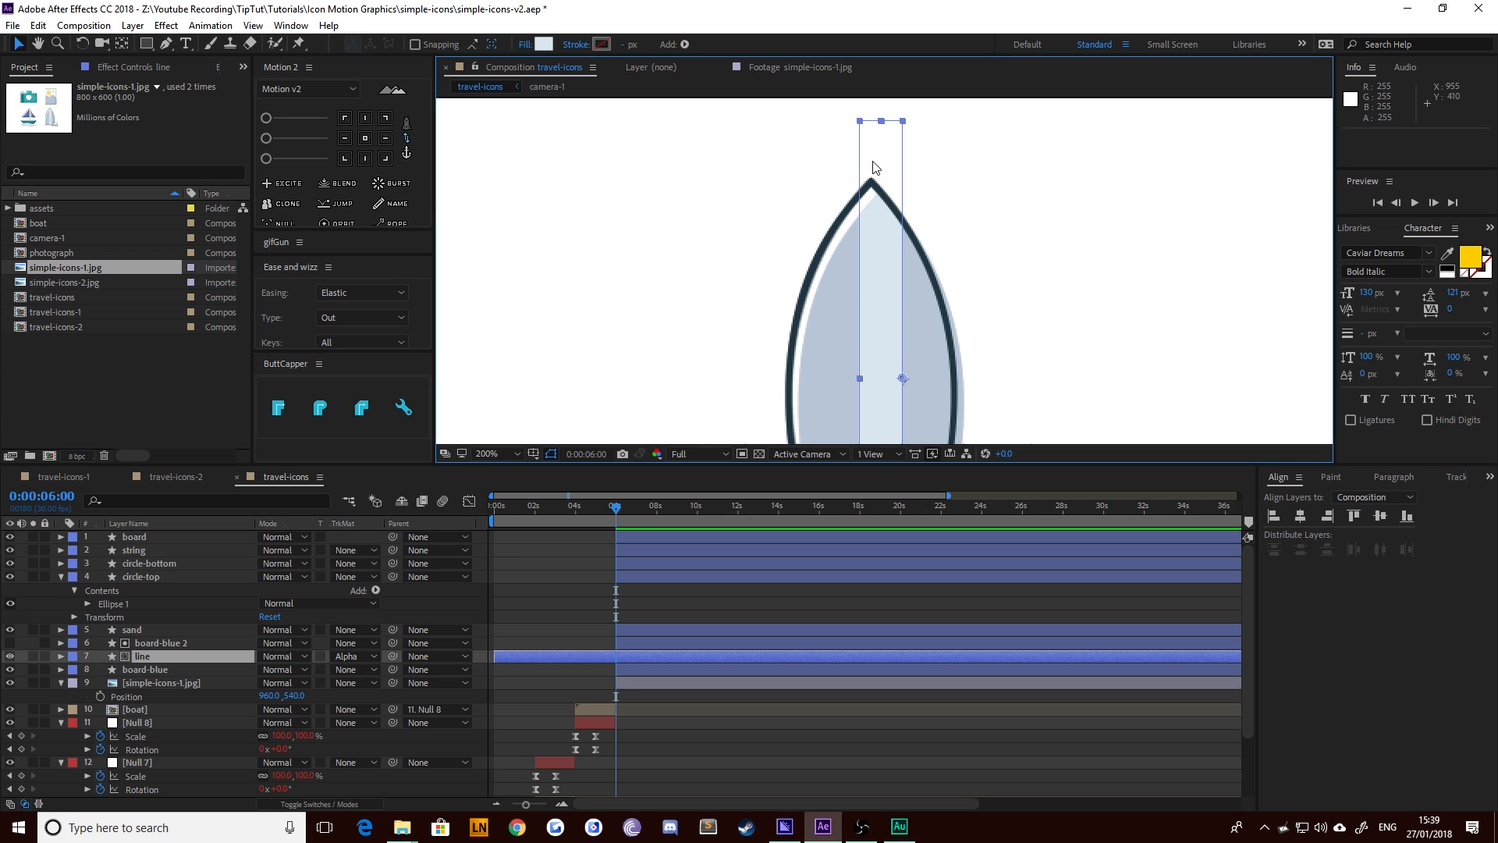
left_click(166, 644)
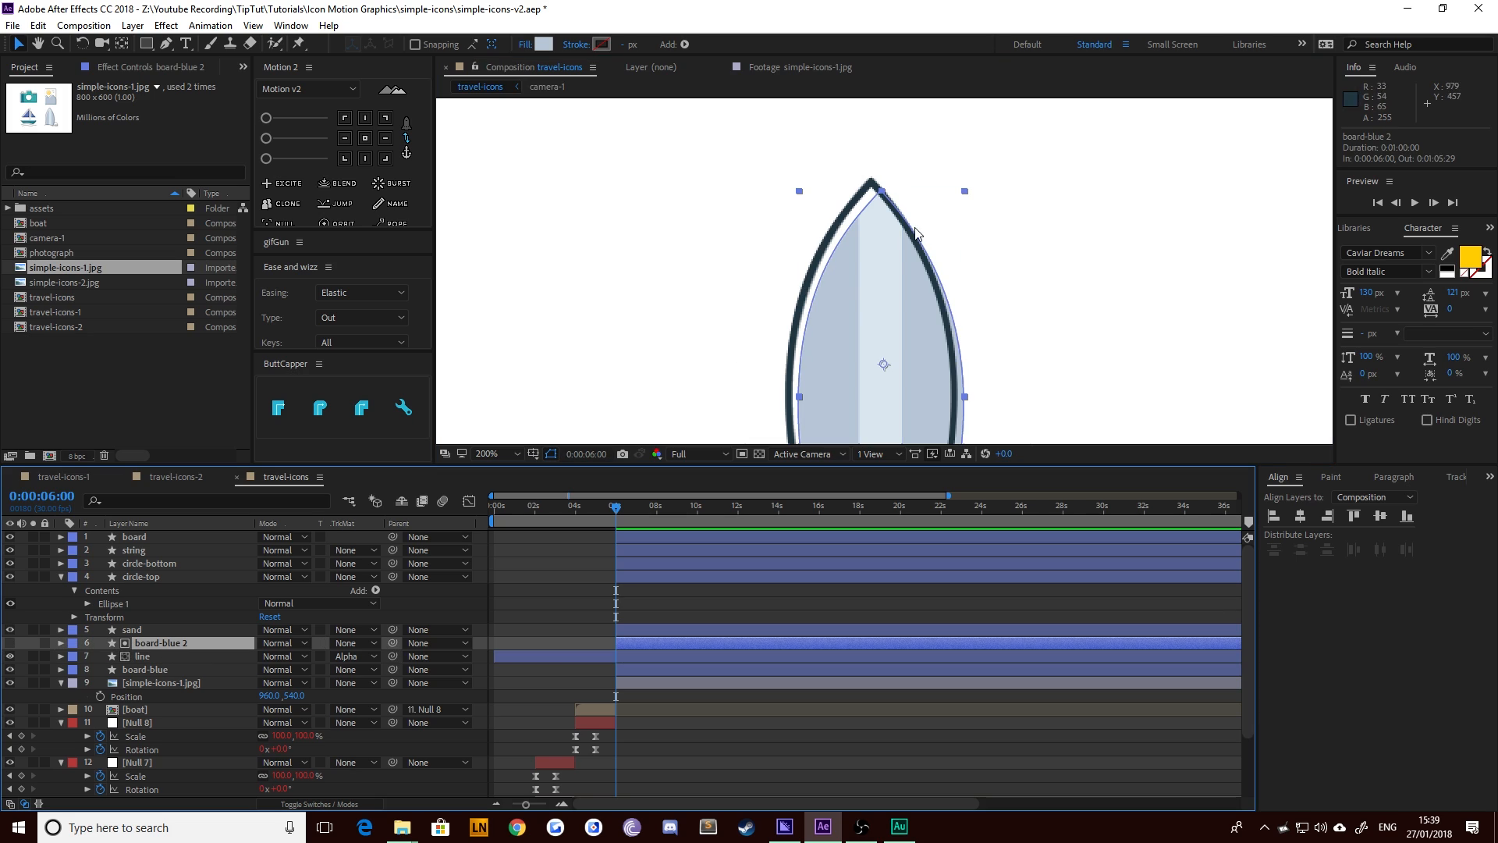
left_click(157, 658)
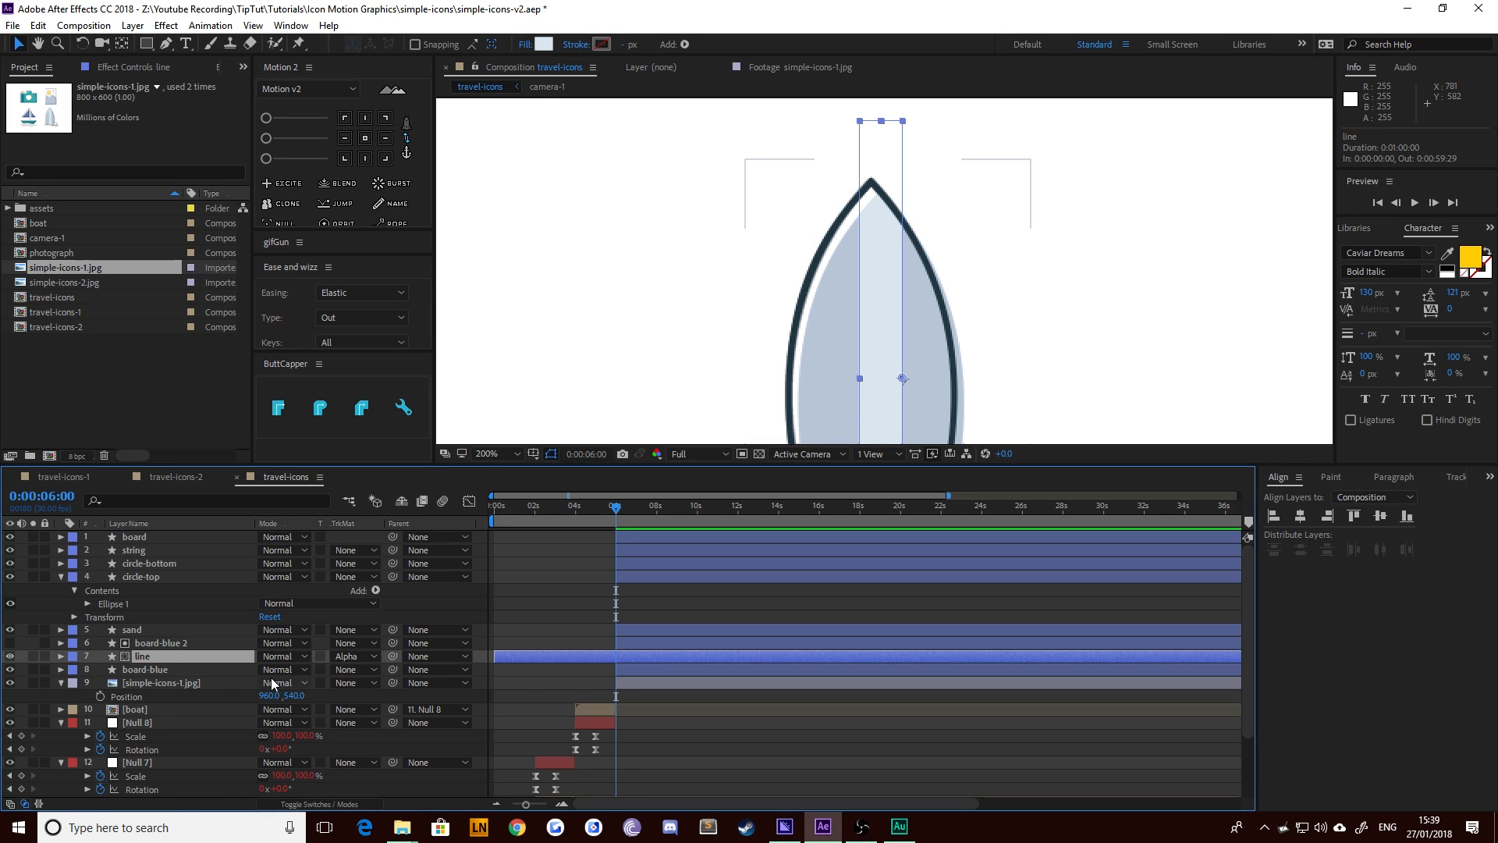
left_click(164, 644)
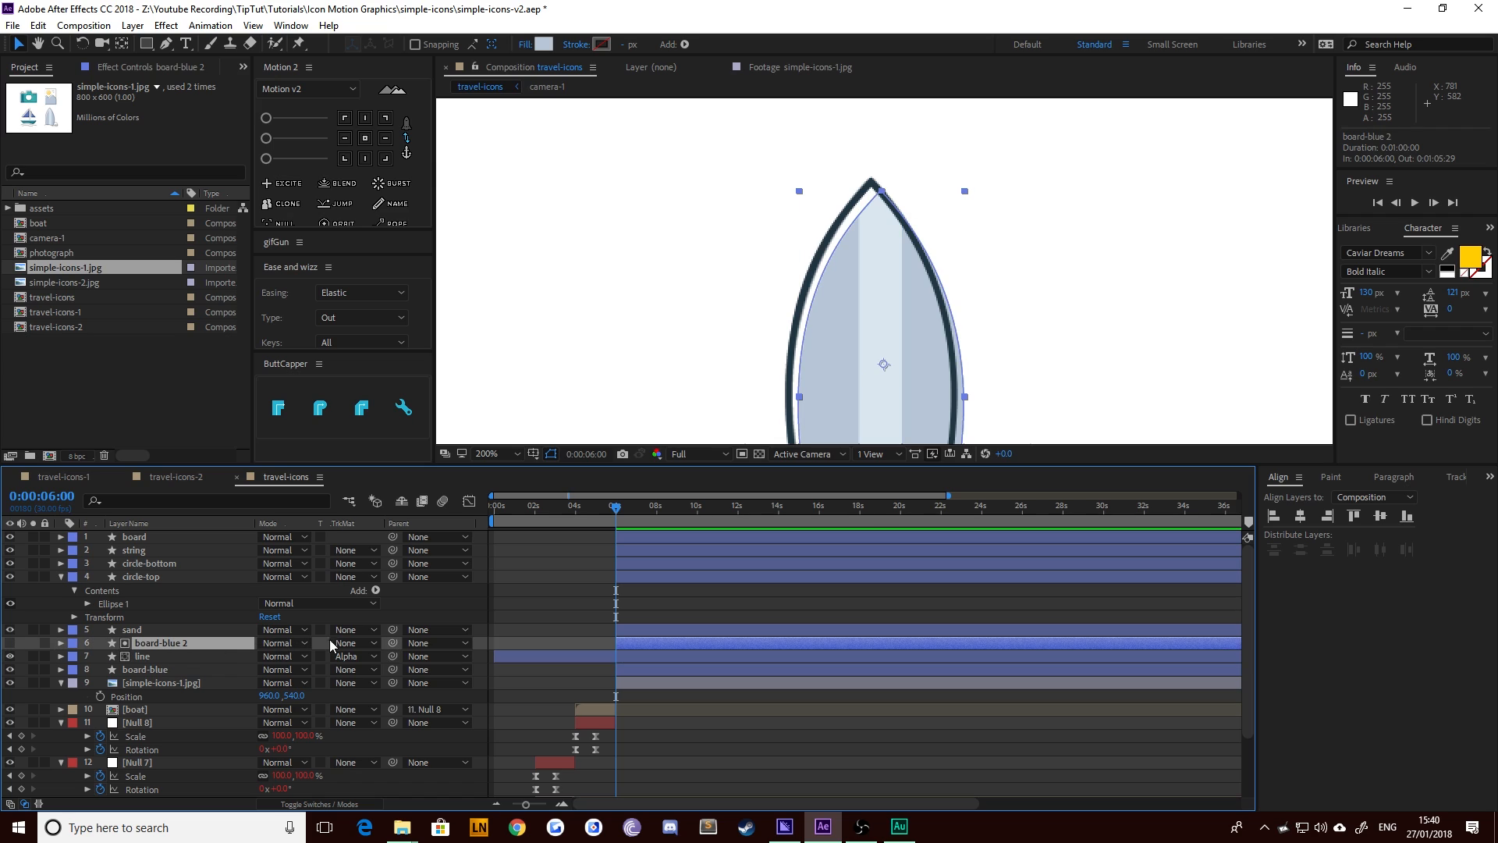
left_click_drag(393, 643, 149, 660)
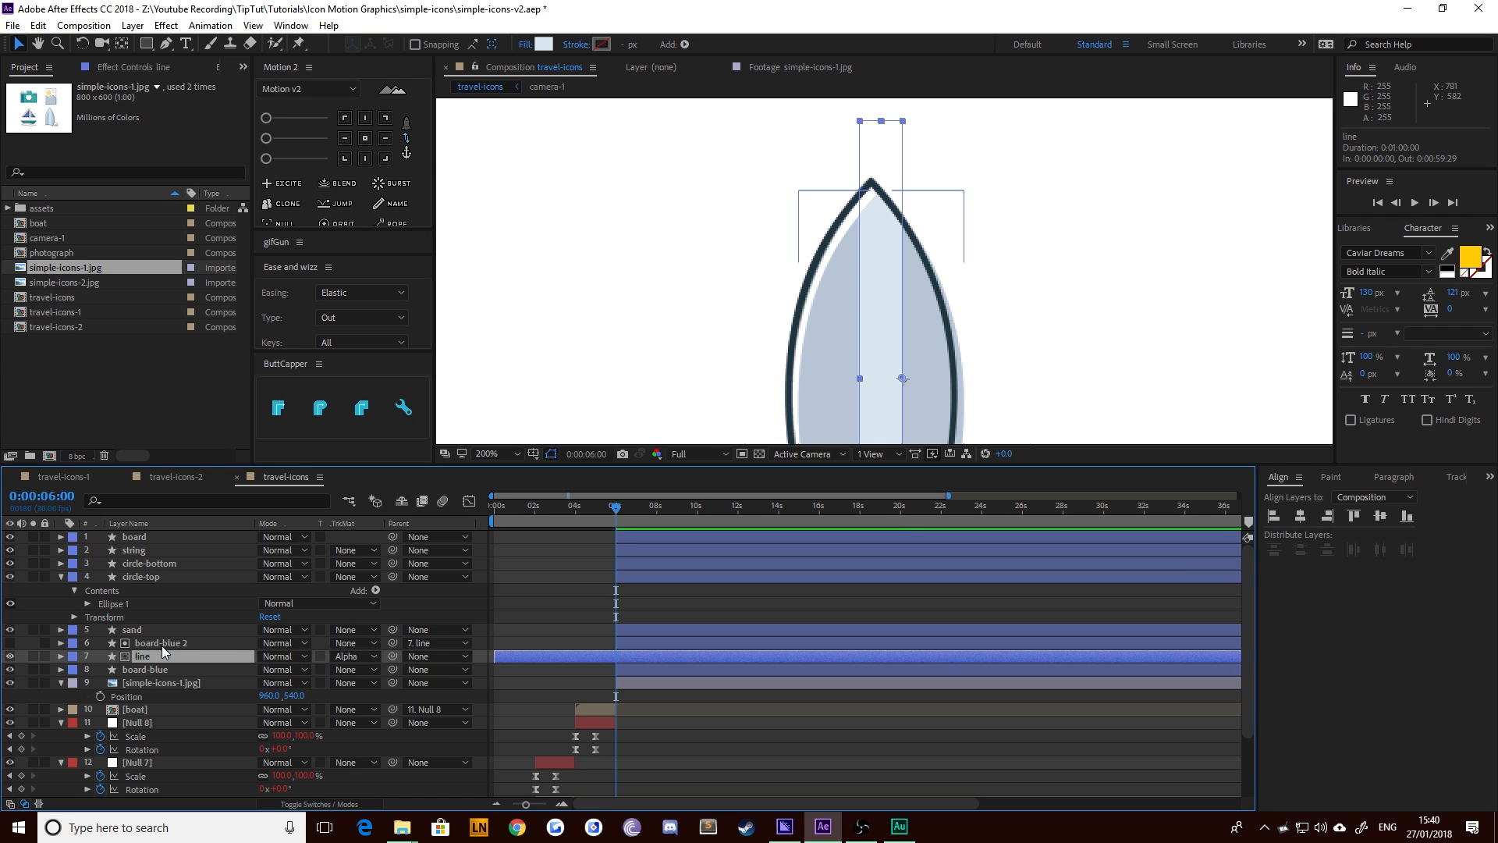
Test the parented matte by nudging the line layer left and right in 10 px increments
key("shift+Right")
key("shift+Left")
key("shift+Left")
key("shift+Left")
key("shift+Left")
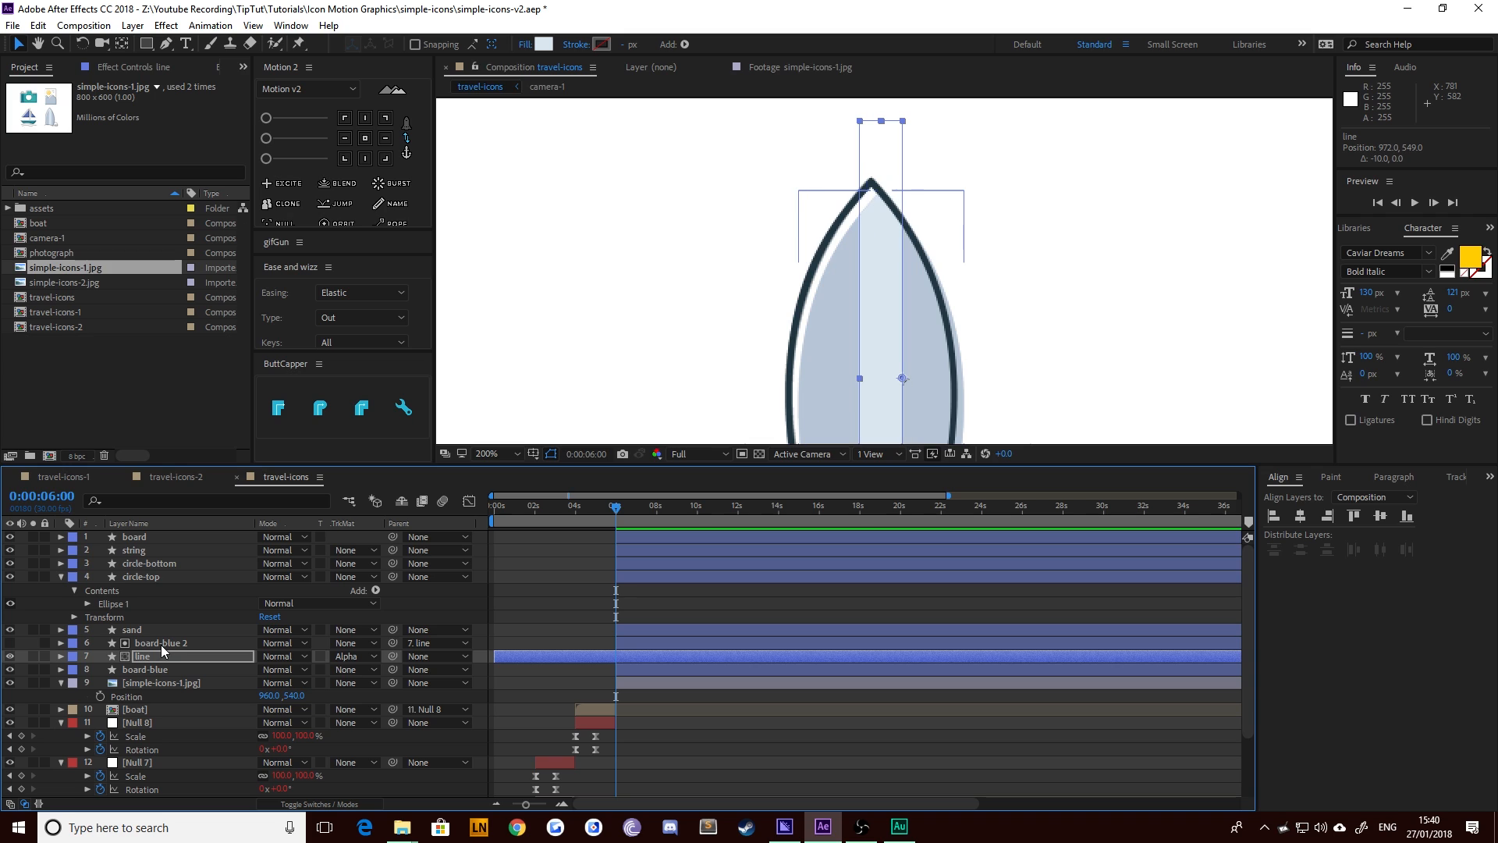
key("shift+Right")
key("shift+Right")
key("shift+Right")
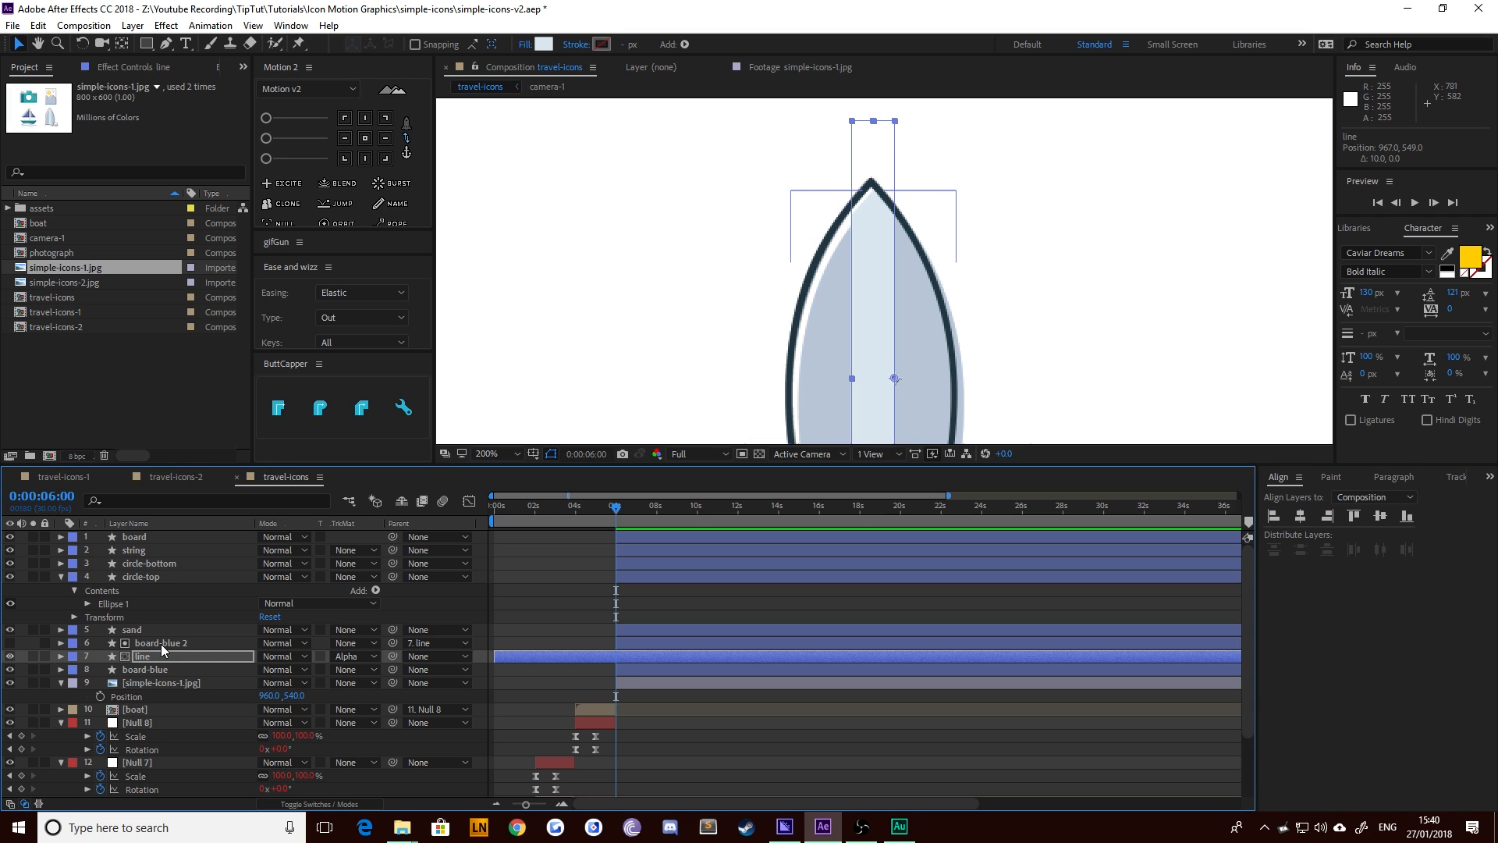
left_click(678, 314)
scroll(676, 318, "down", 1)
left_click_drag(632, 397, 613, 316)
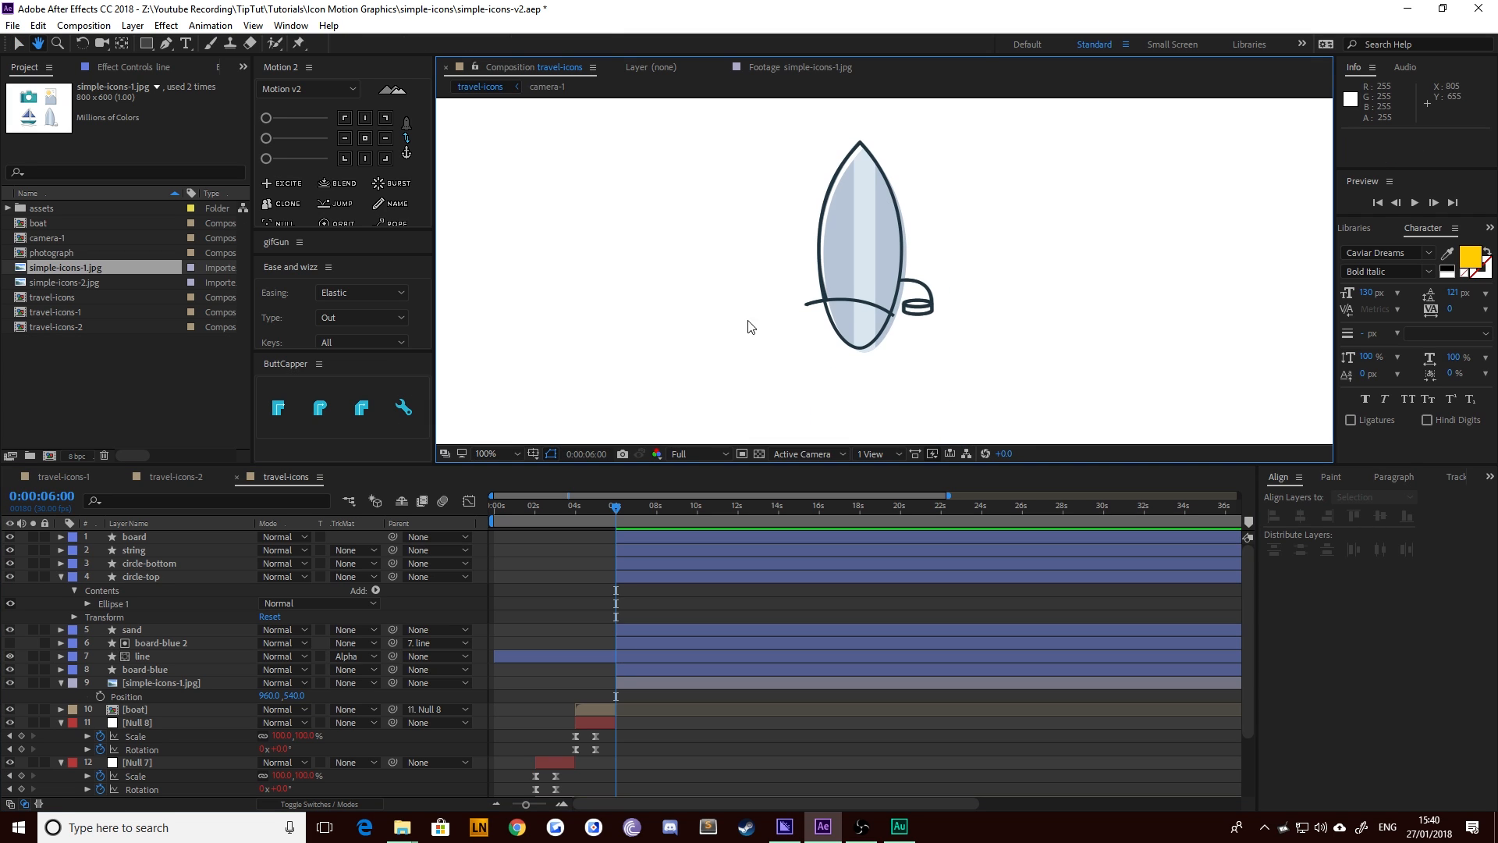
left_click_drag(710, 257, 667, 262)
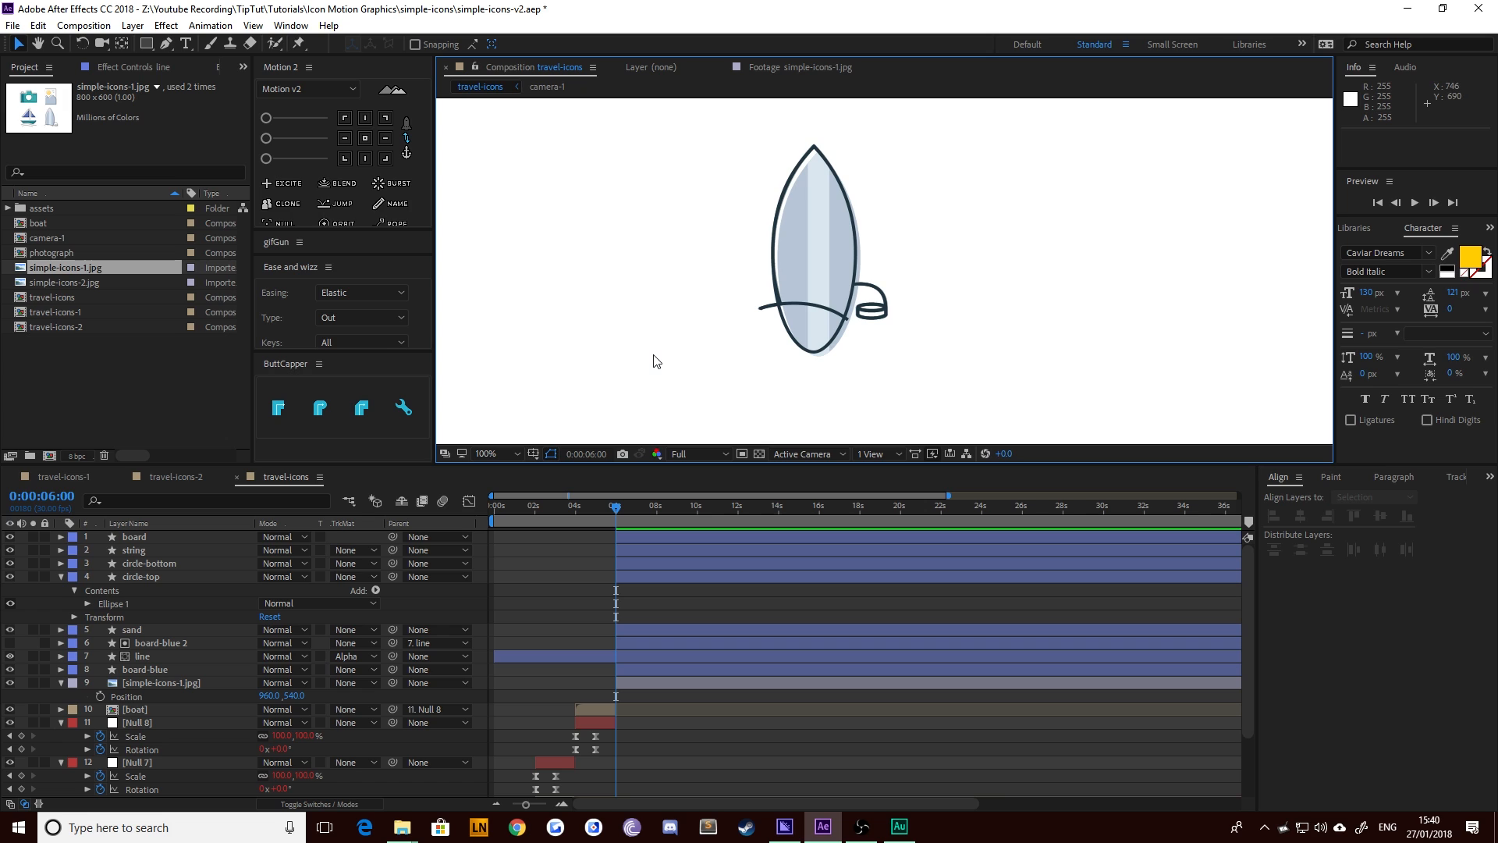
Collapse the circle-top layer's properties, then set its ellipse to no stroke and a solid white fill
left_click(522, 605)
left_click(135, 577)
key("u")
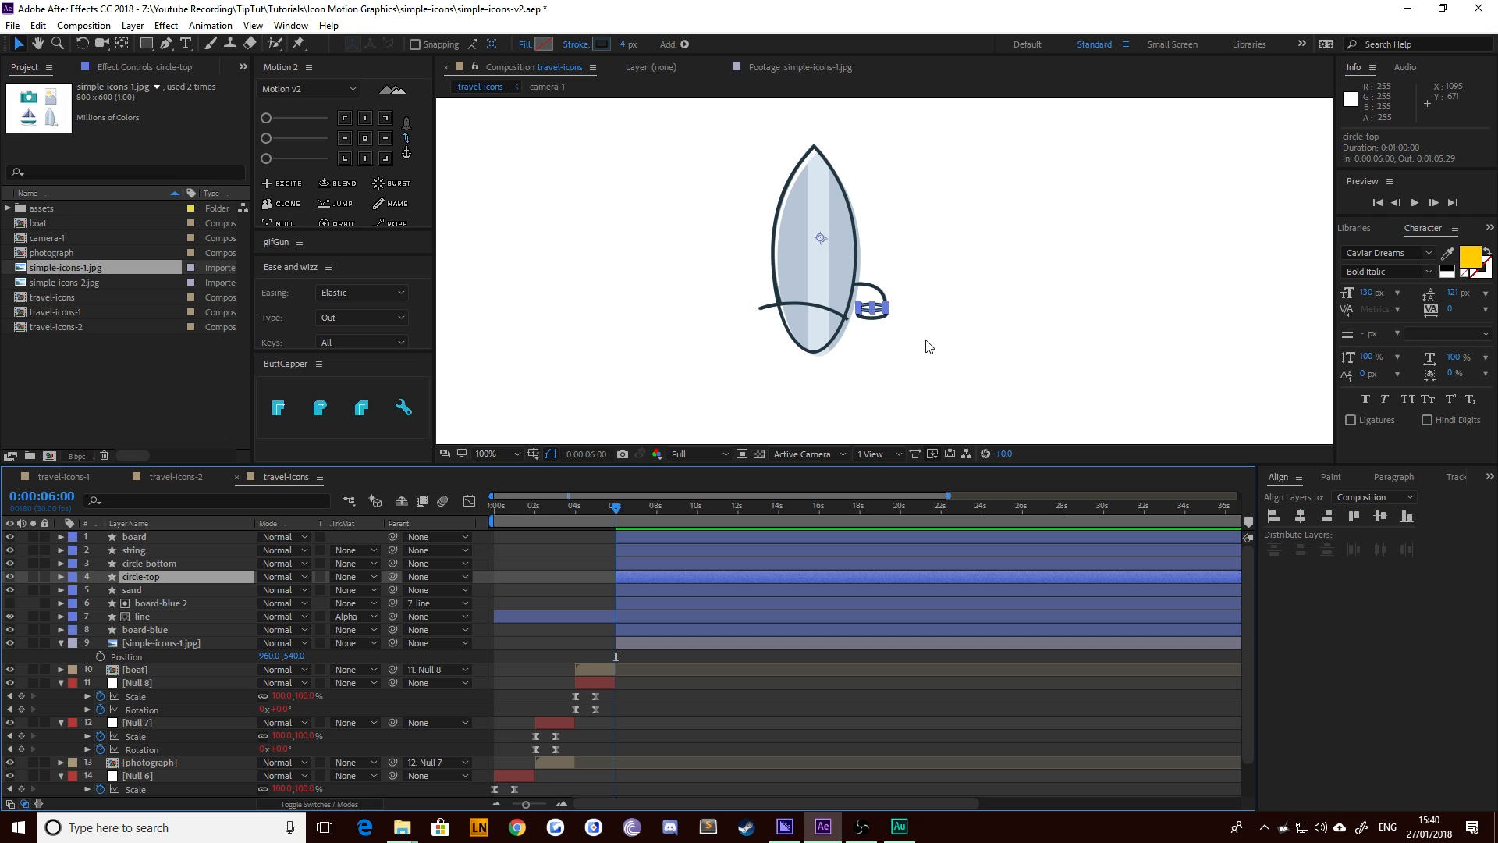
left_click_drag(146, 43, 184, 80)
scroll(541, 224, "down", 3)
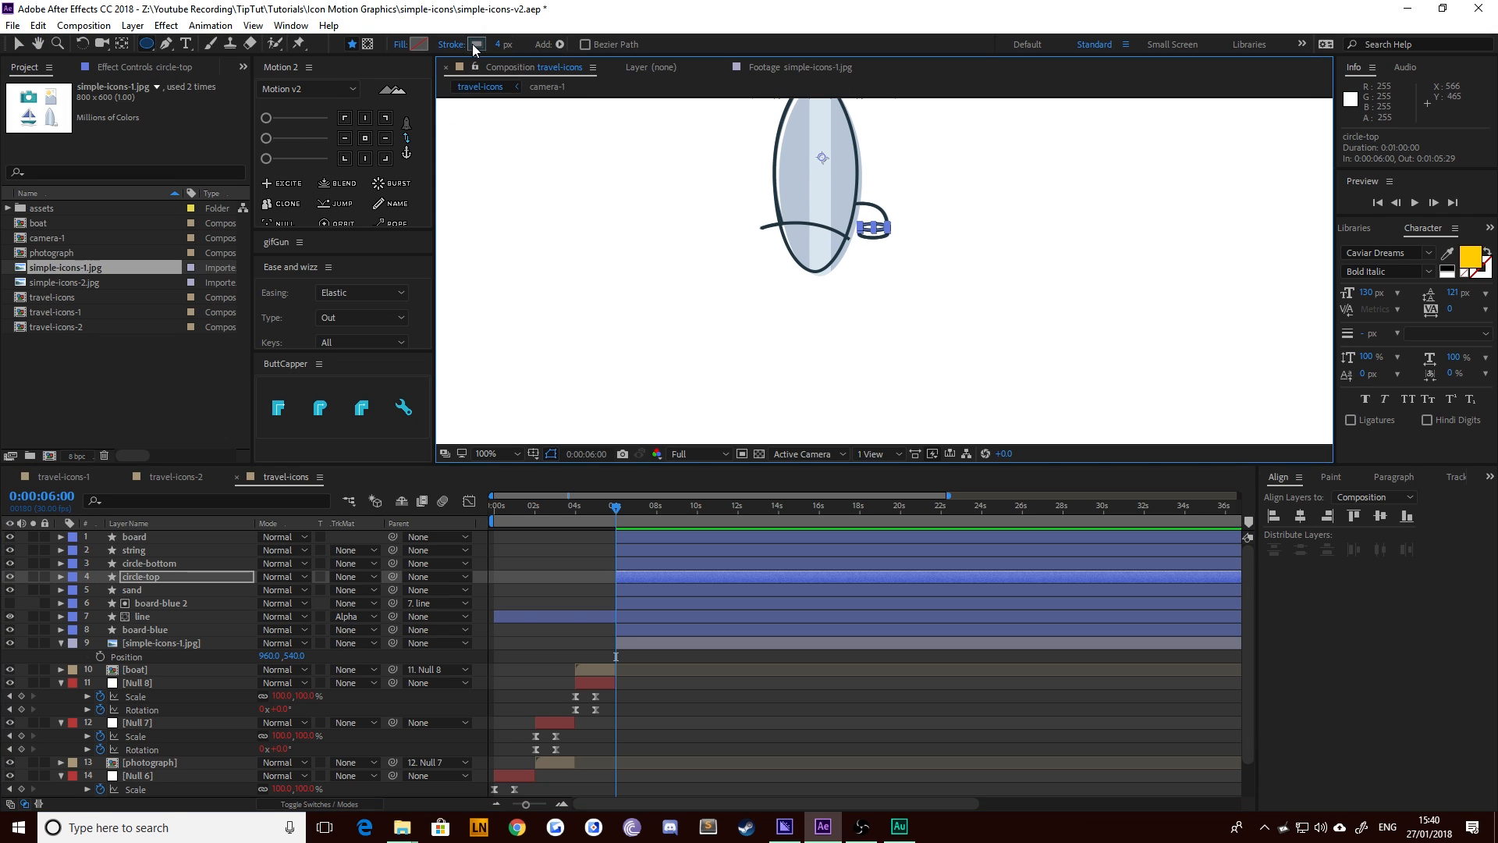
left_click(473, 45, "alt")
left_click(477, 48, "alt")
left_click(422, 47)
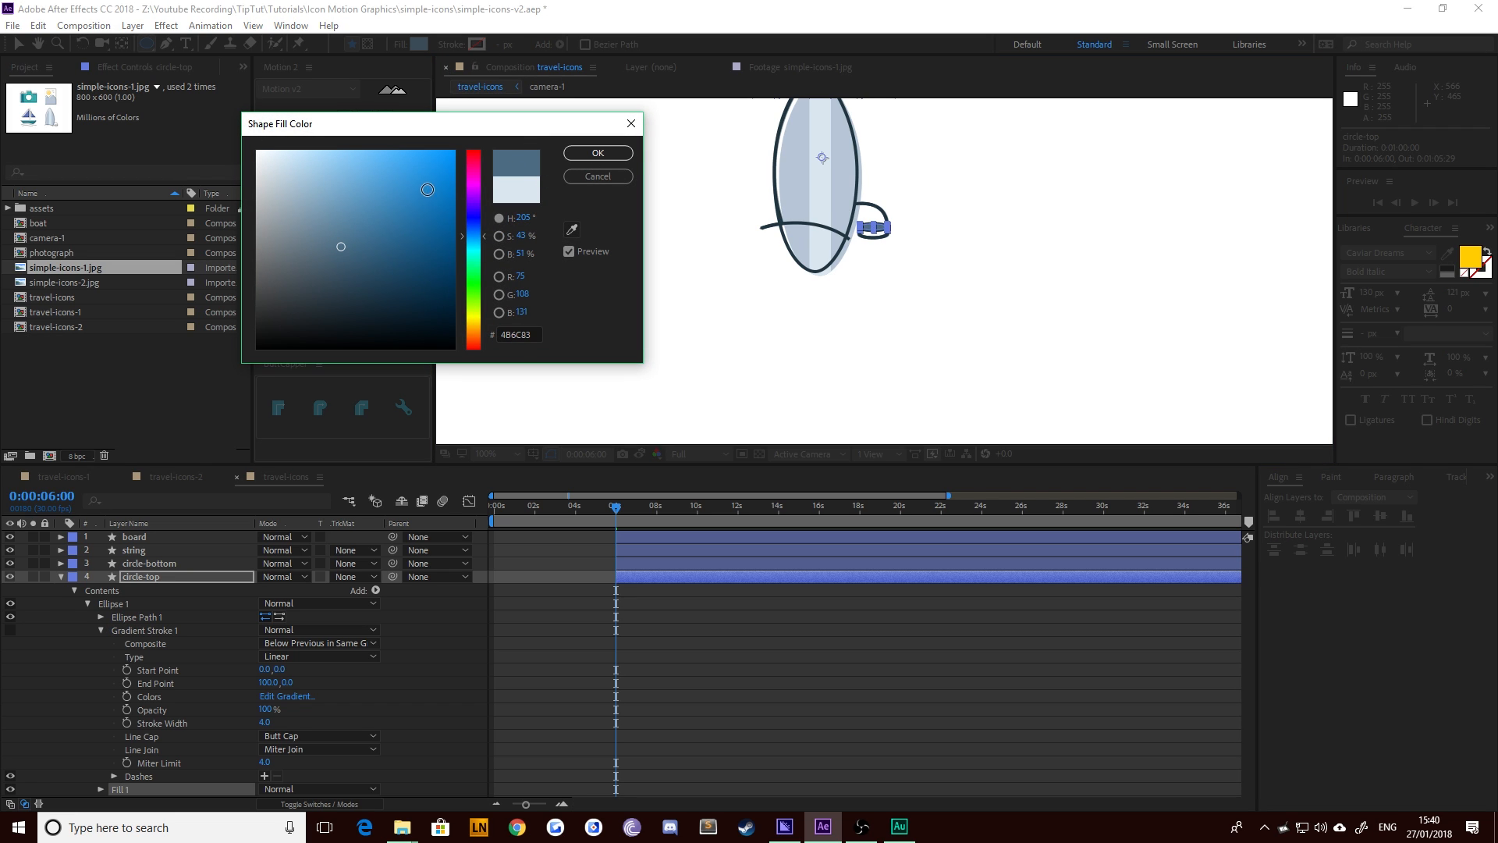
left_click_drag(412, 209, 246, 139)
key("Return")
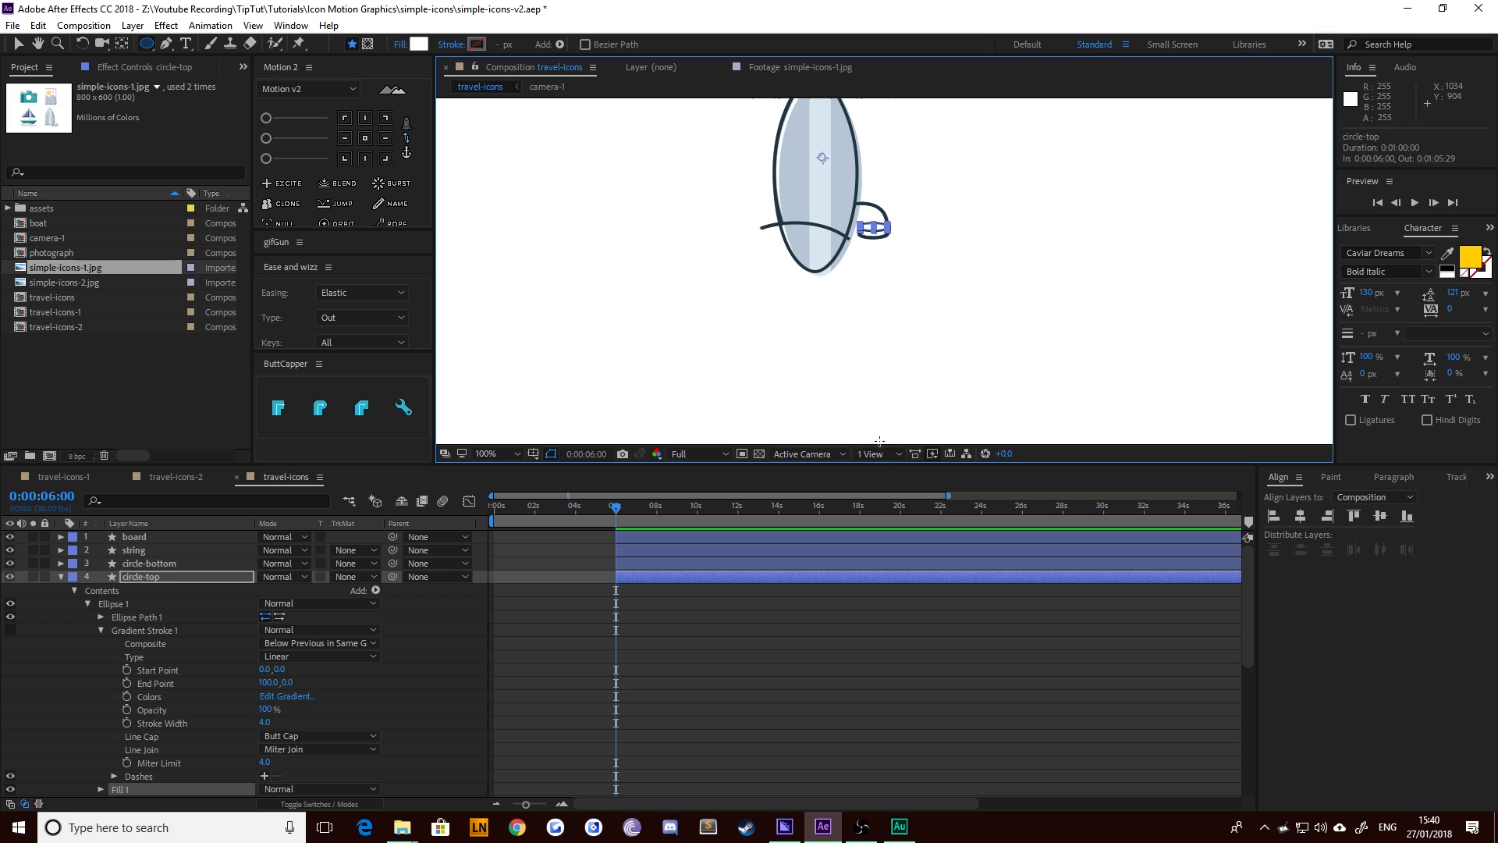
Draw a white circle in the circle-top layer and position it over the board's lower tip, with its top edge along the sand line
left_click_drag(877, 435, 664, 258)
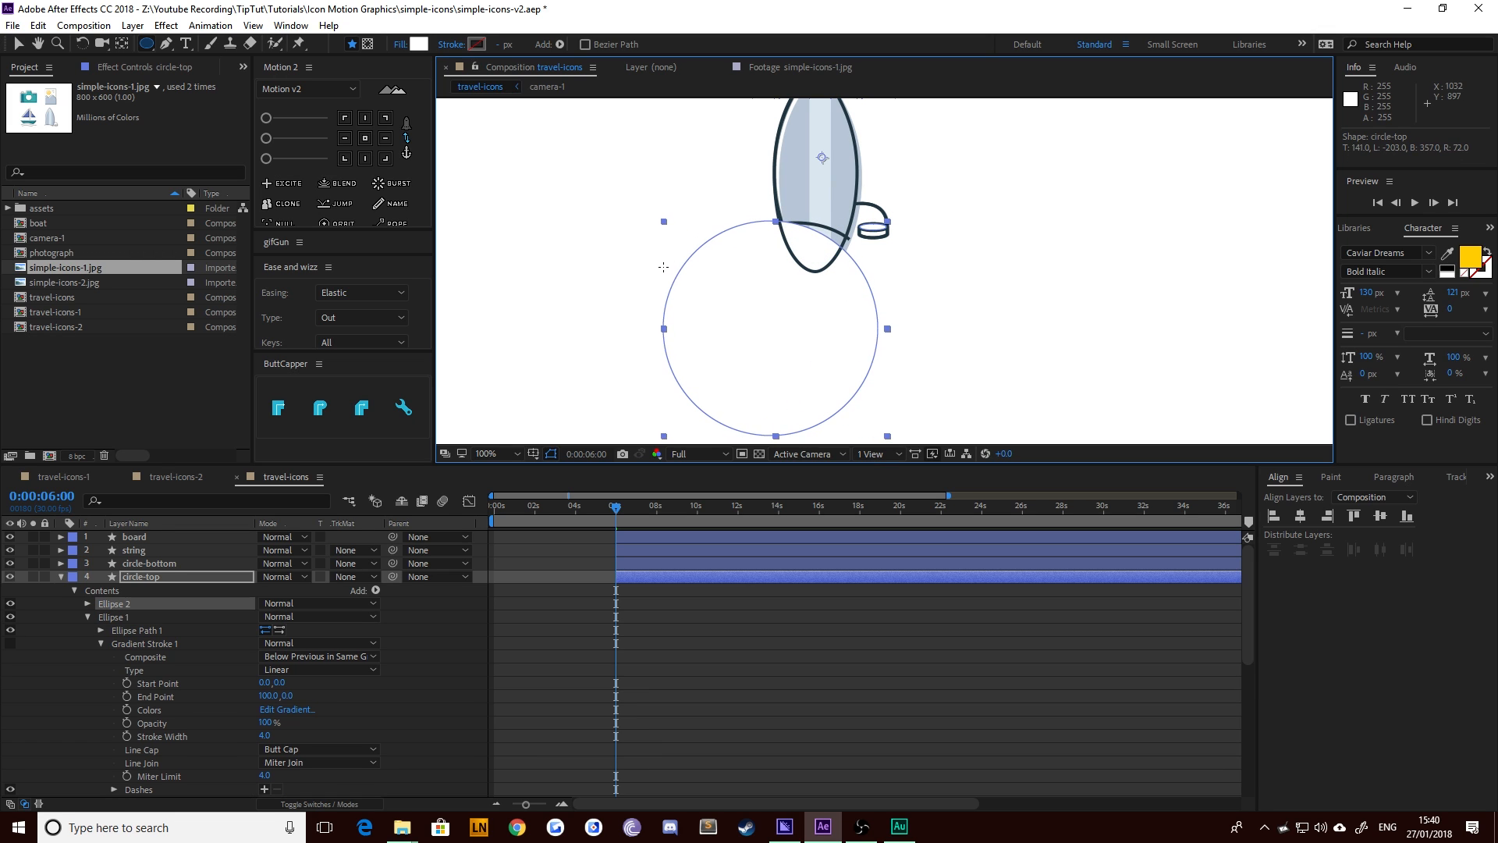
key("v")
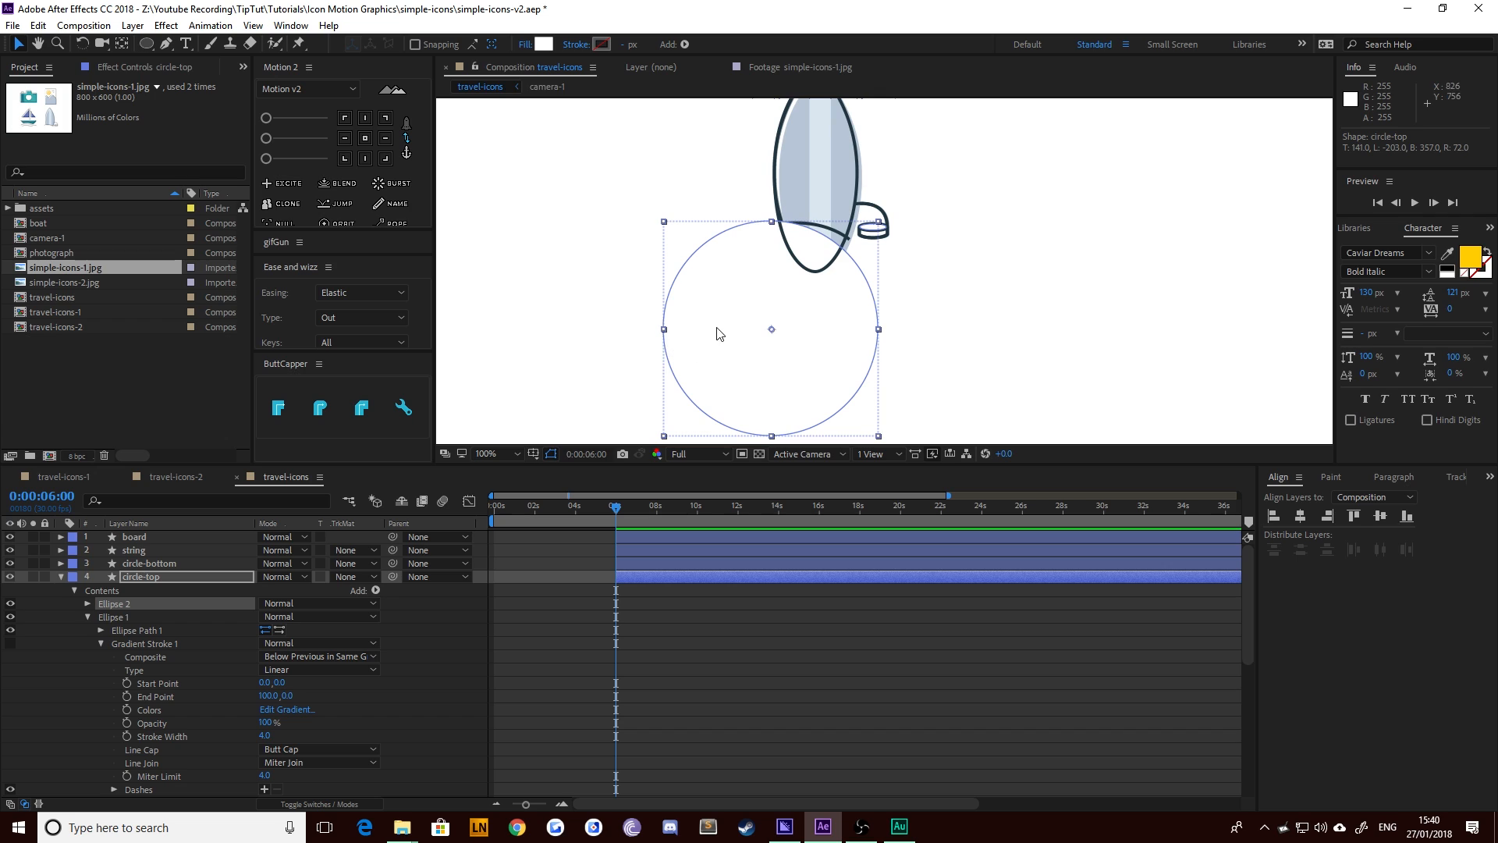
mouse_move(718, 334)
left_mouse_down()
mouse_move(766, 344)
mouse_move(745, 340)
left_mouse_up()
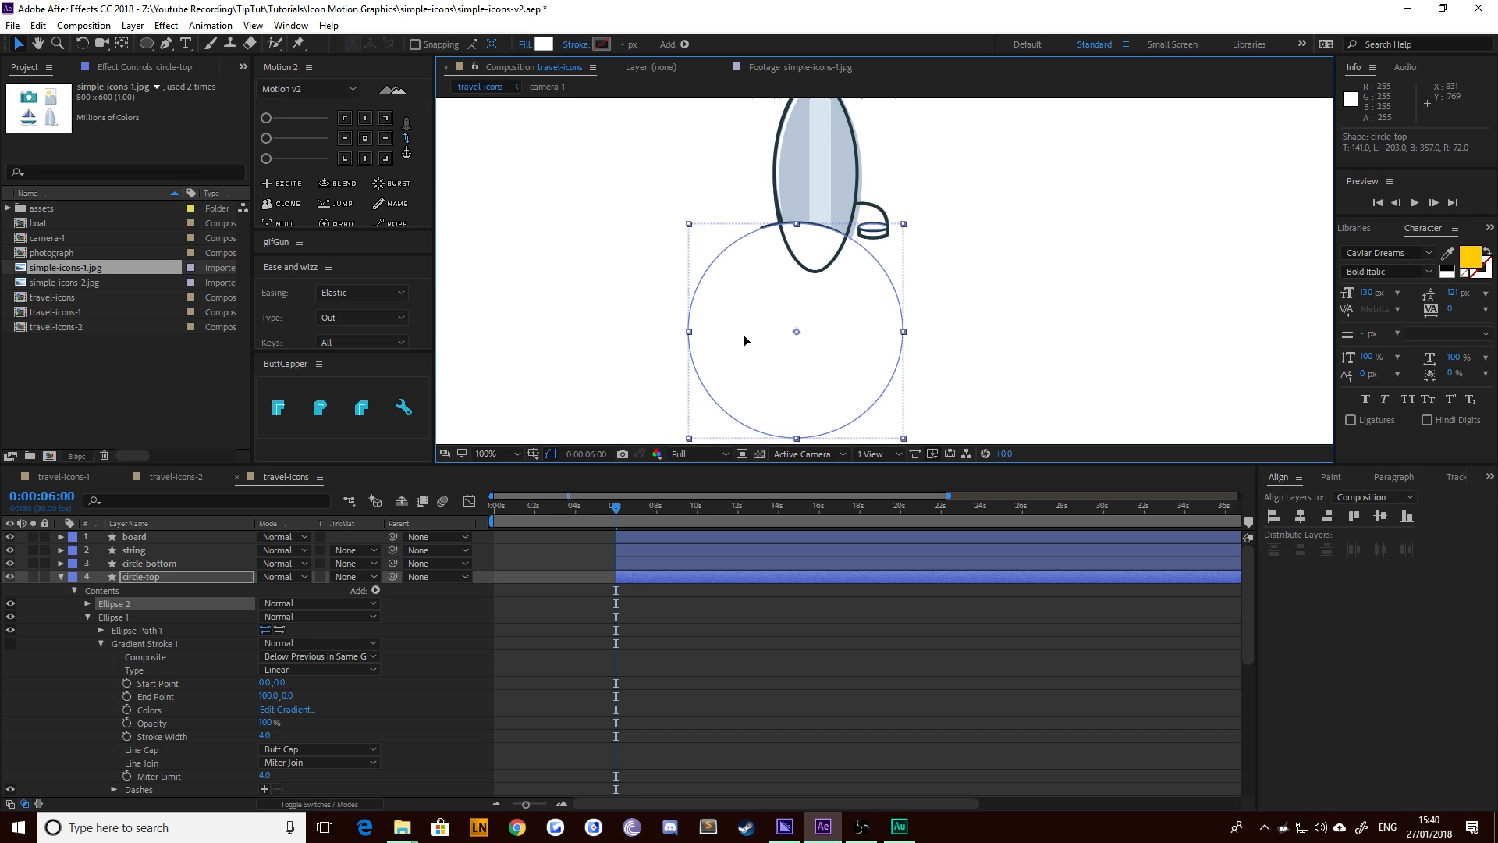
left_click_drag(744, 340, 741, 340)
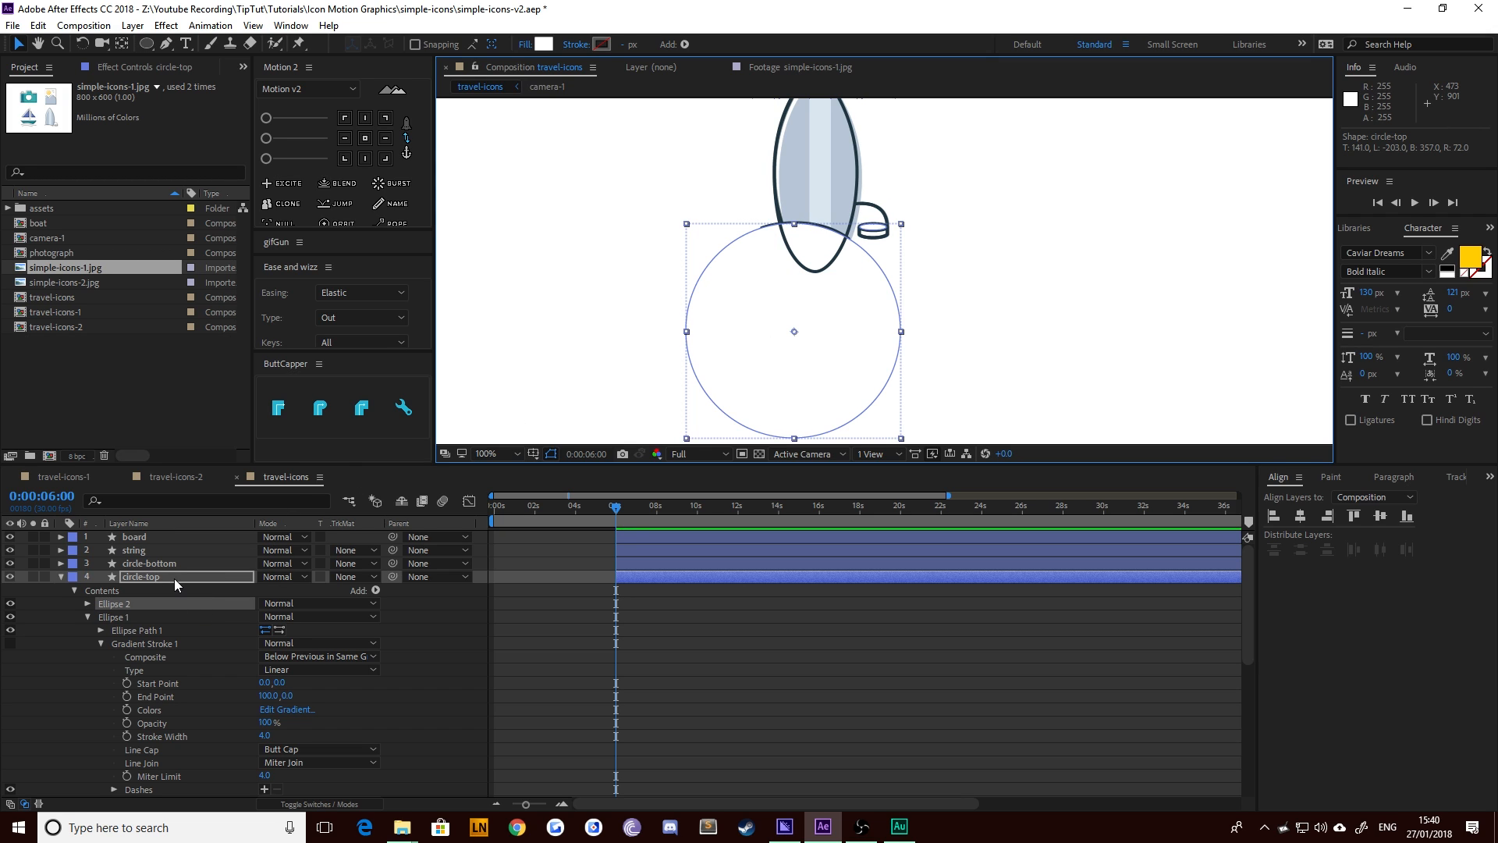
Collapse the circle-top layer's properties, toggle its visibility, and rename it as sand-mask
key("u")
left_click(11, 576)
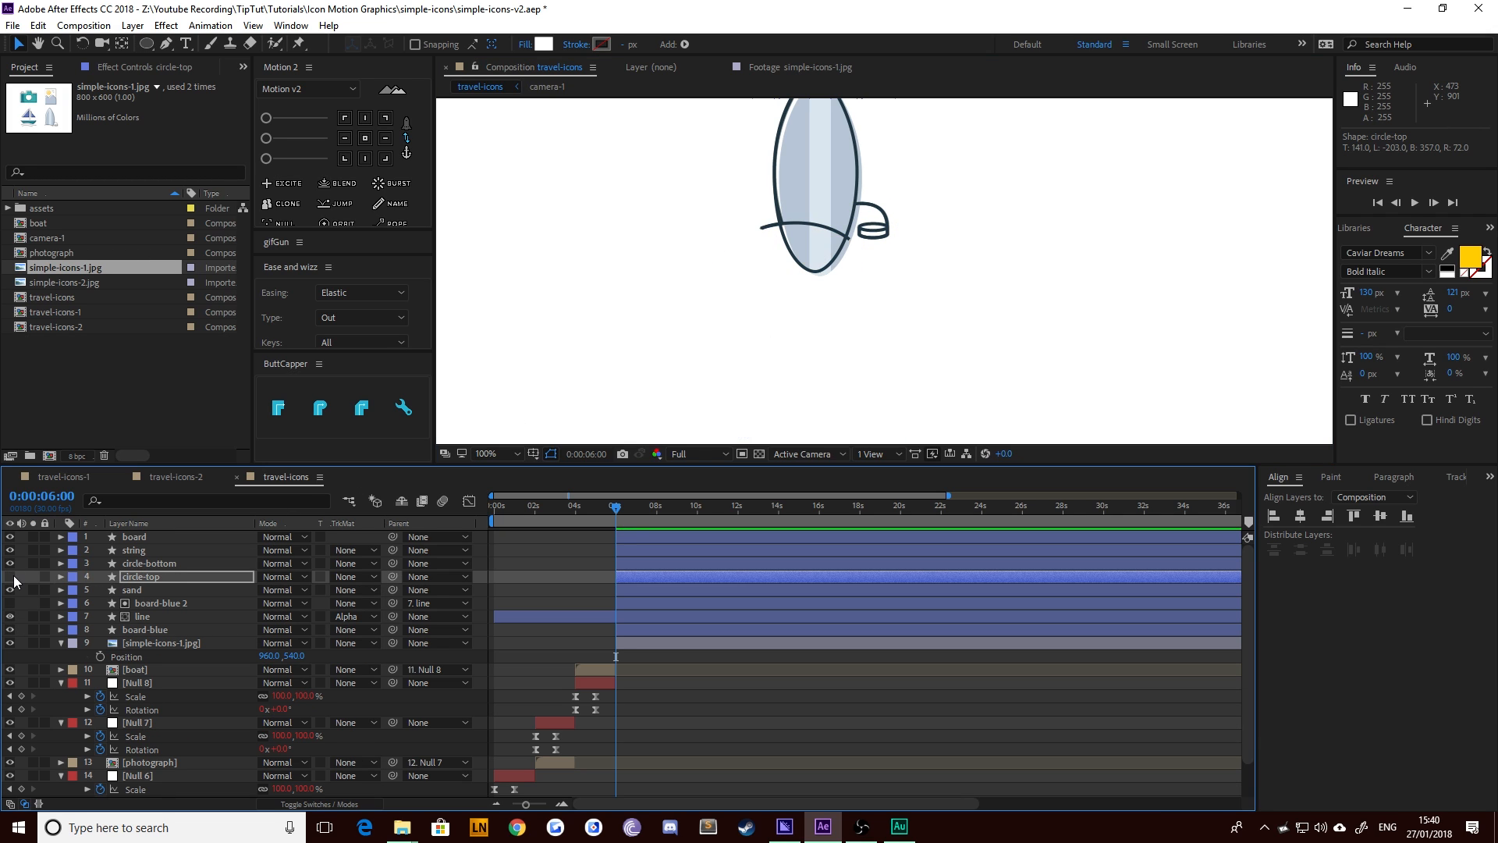
left_click(11, 576)
left_click(156, 577)
key("Return")
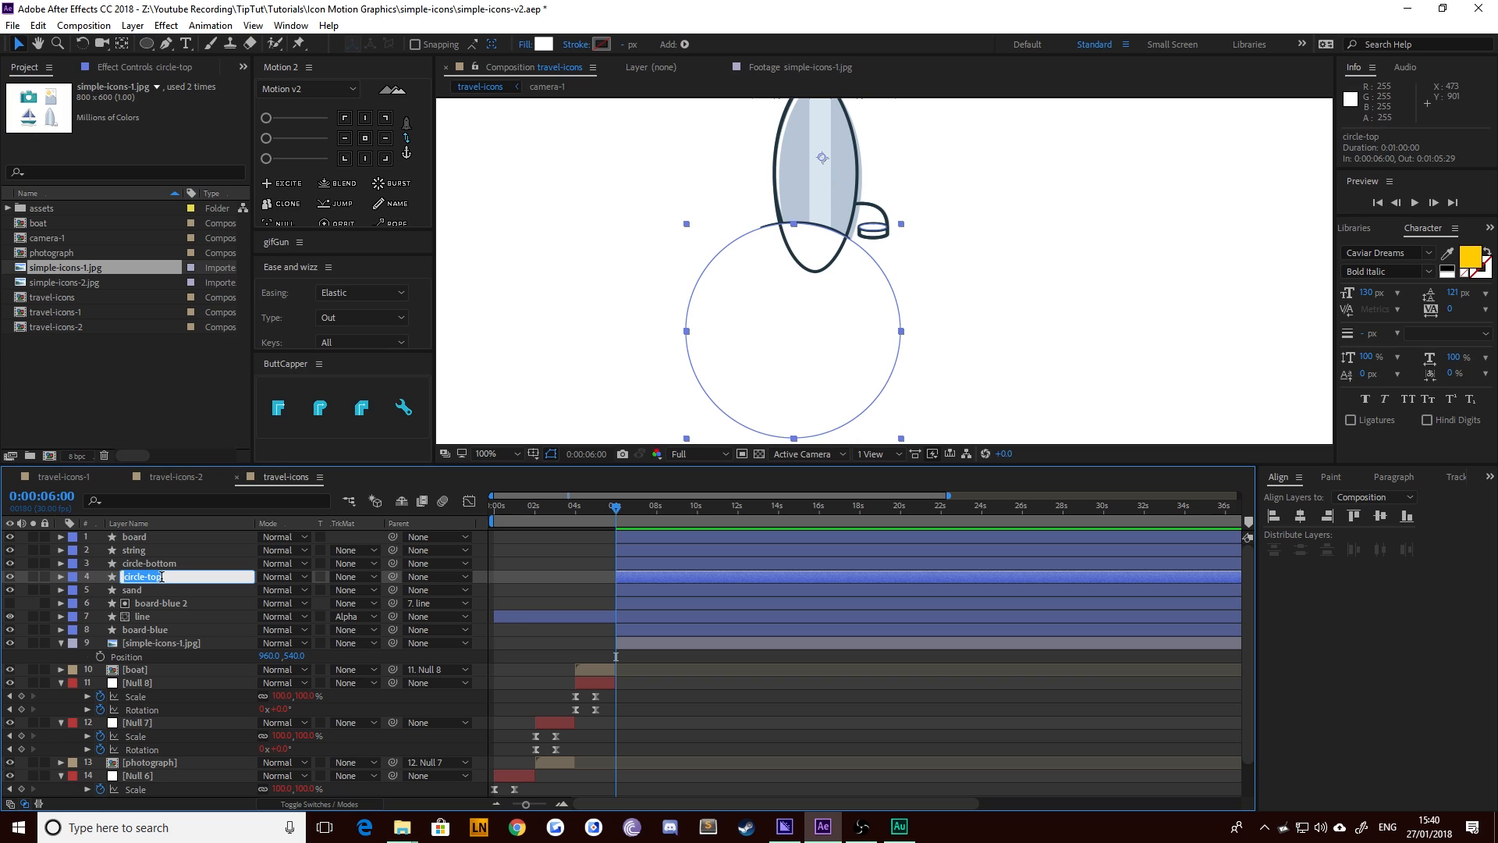
type("sand-mask")
key("Return")
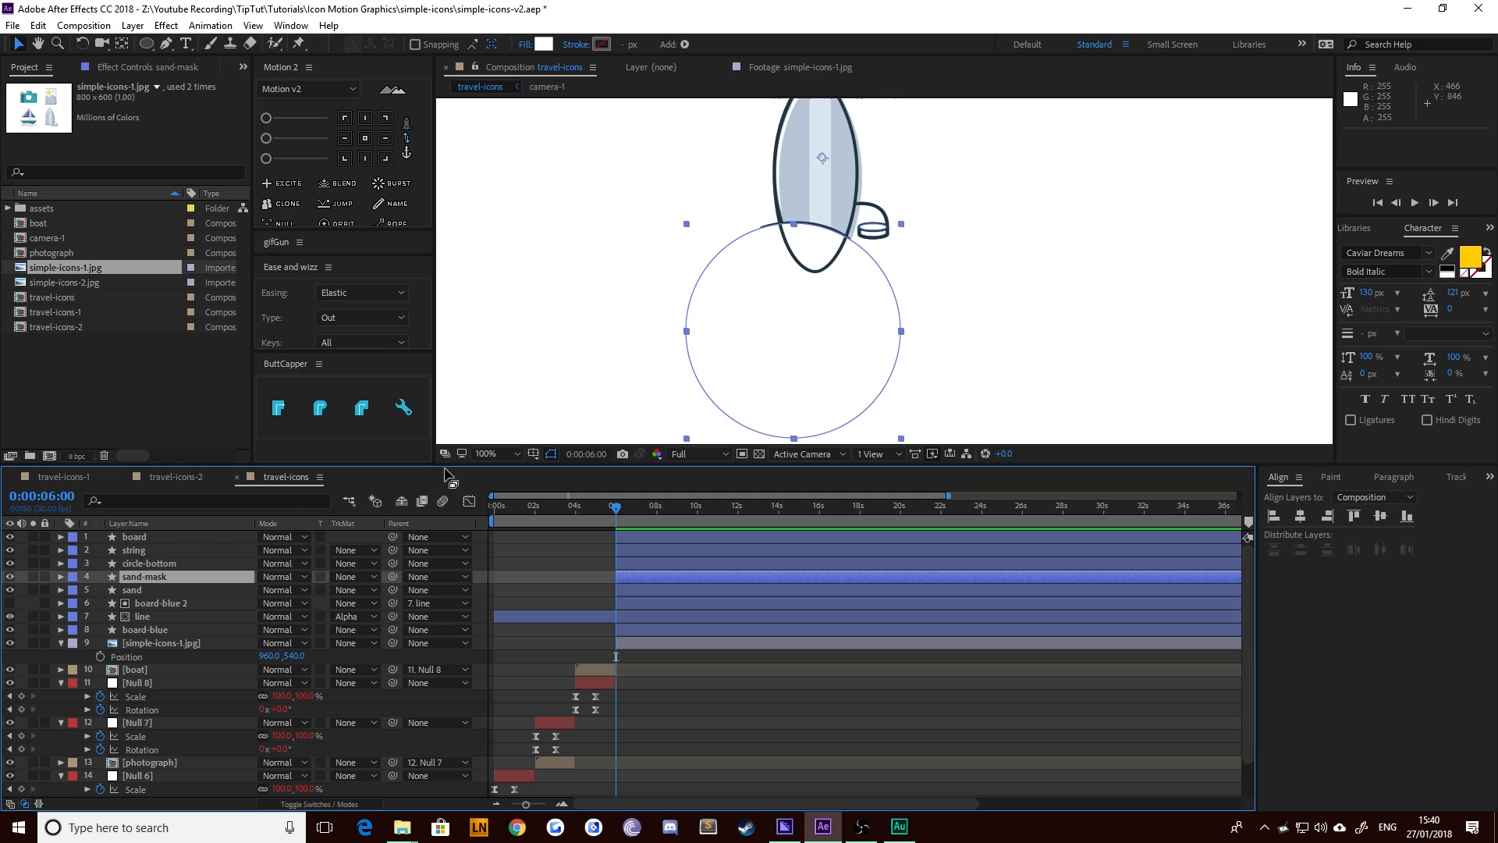
Undo the sand-mask rename and the last visibility change, then deselect all layers
key("ctrl+z")
key("ctrl+z")
left_click(610, 303)
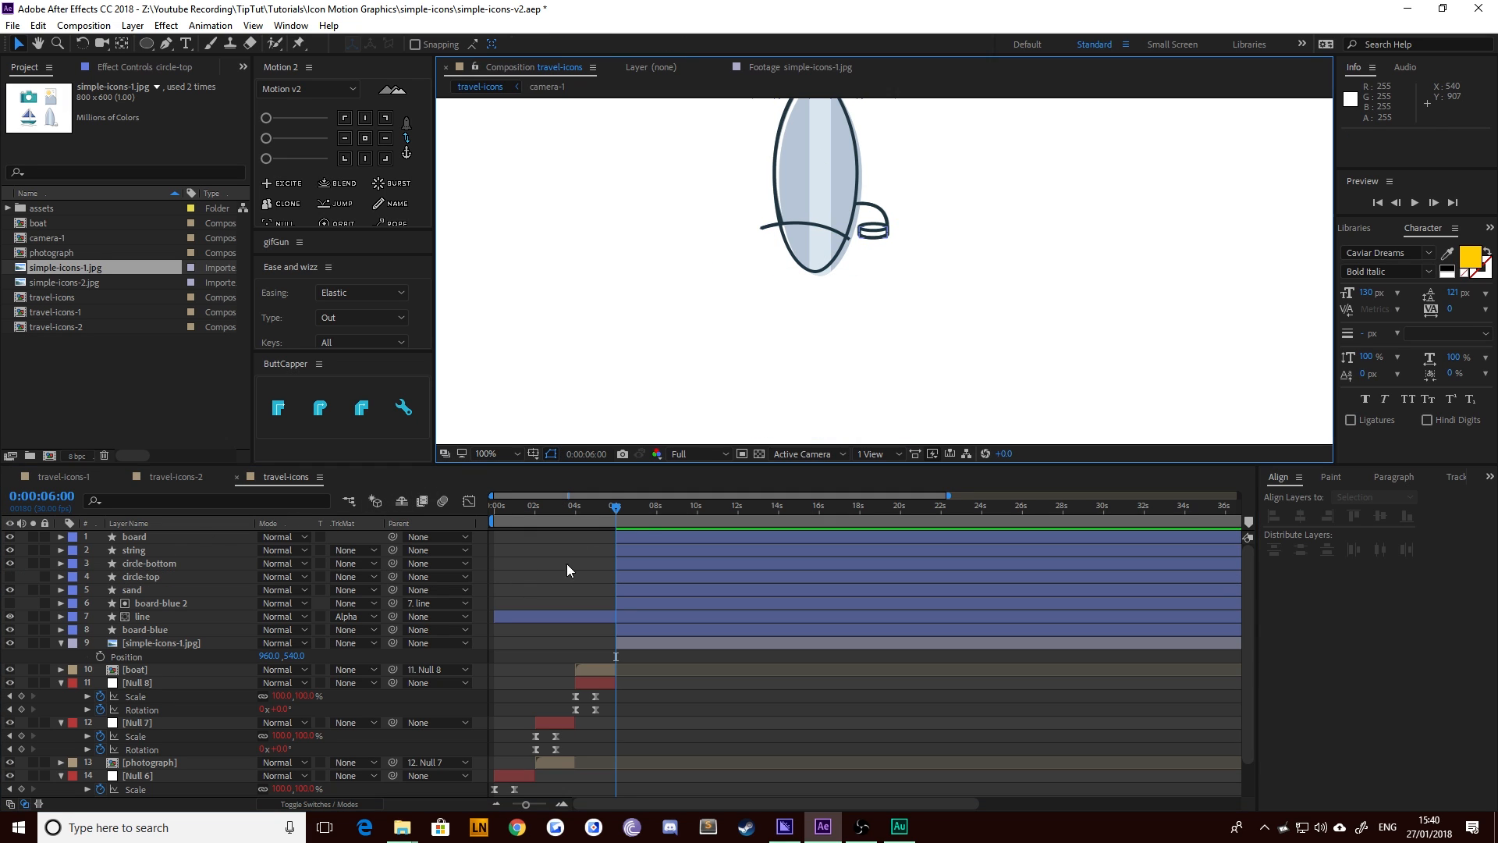
Draw a large white circle without a stroke on a new shape layer below the surfboard
left_click(148, 45)
left_click_drag(759, 331, 736, 273)
scroll(741, 363, "down", 1)
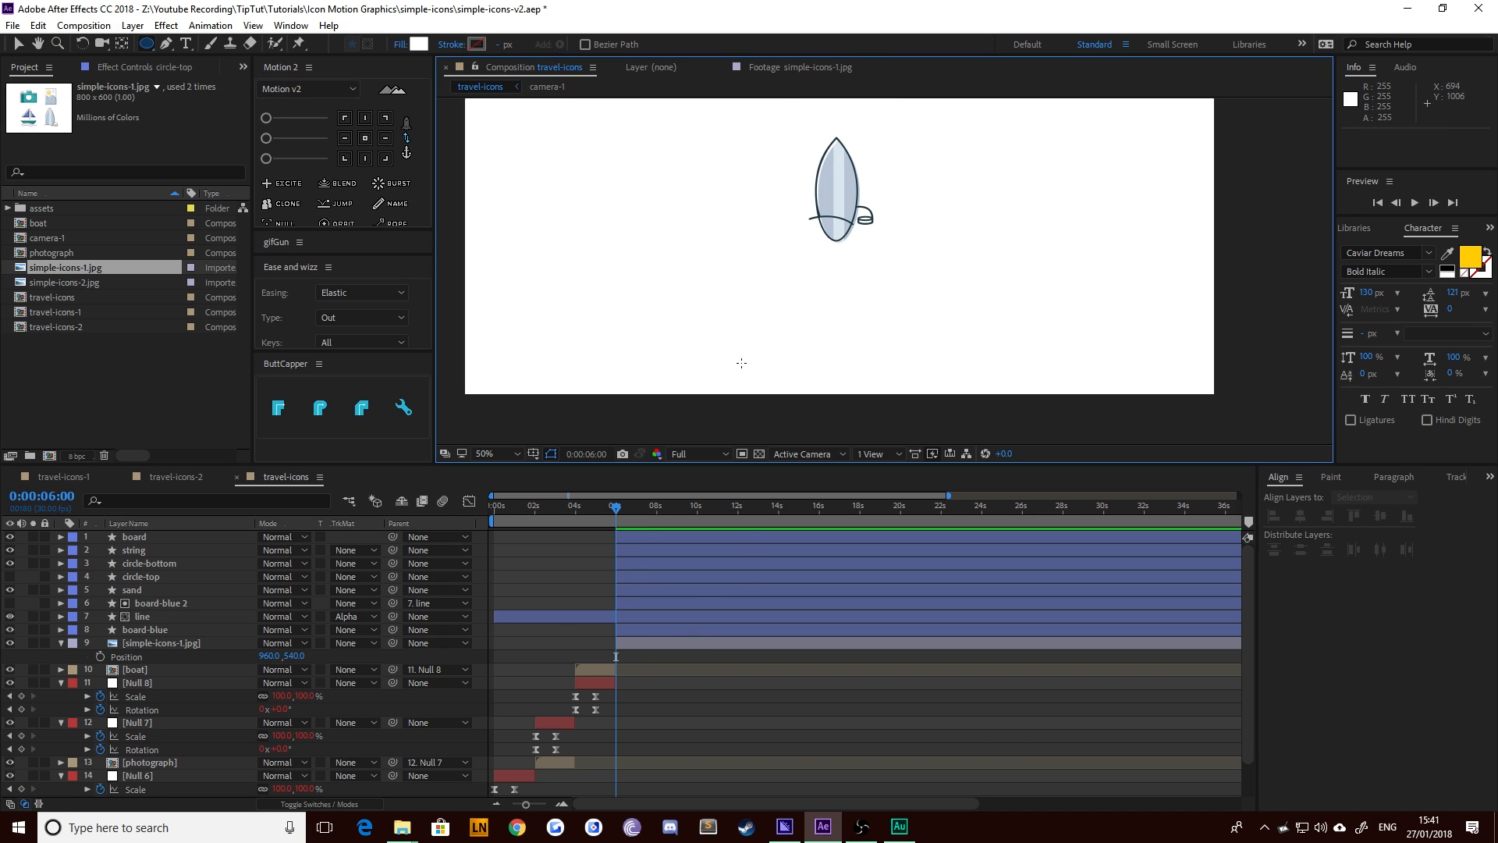
left_click_drag(894, 348, 886, 413)
Move the new circle over the board's lower tip so its top edge follows the curved sand line
left_click(18, 44)
scroll(714, 254, "up", 2)
scroll(749, 254, "up", 1)
left_click_drag(648, 128, 760, 289)
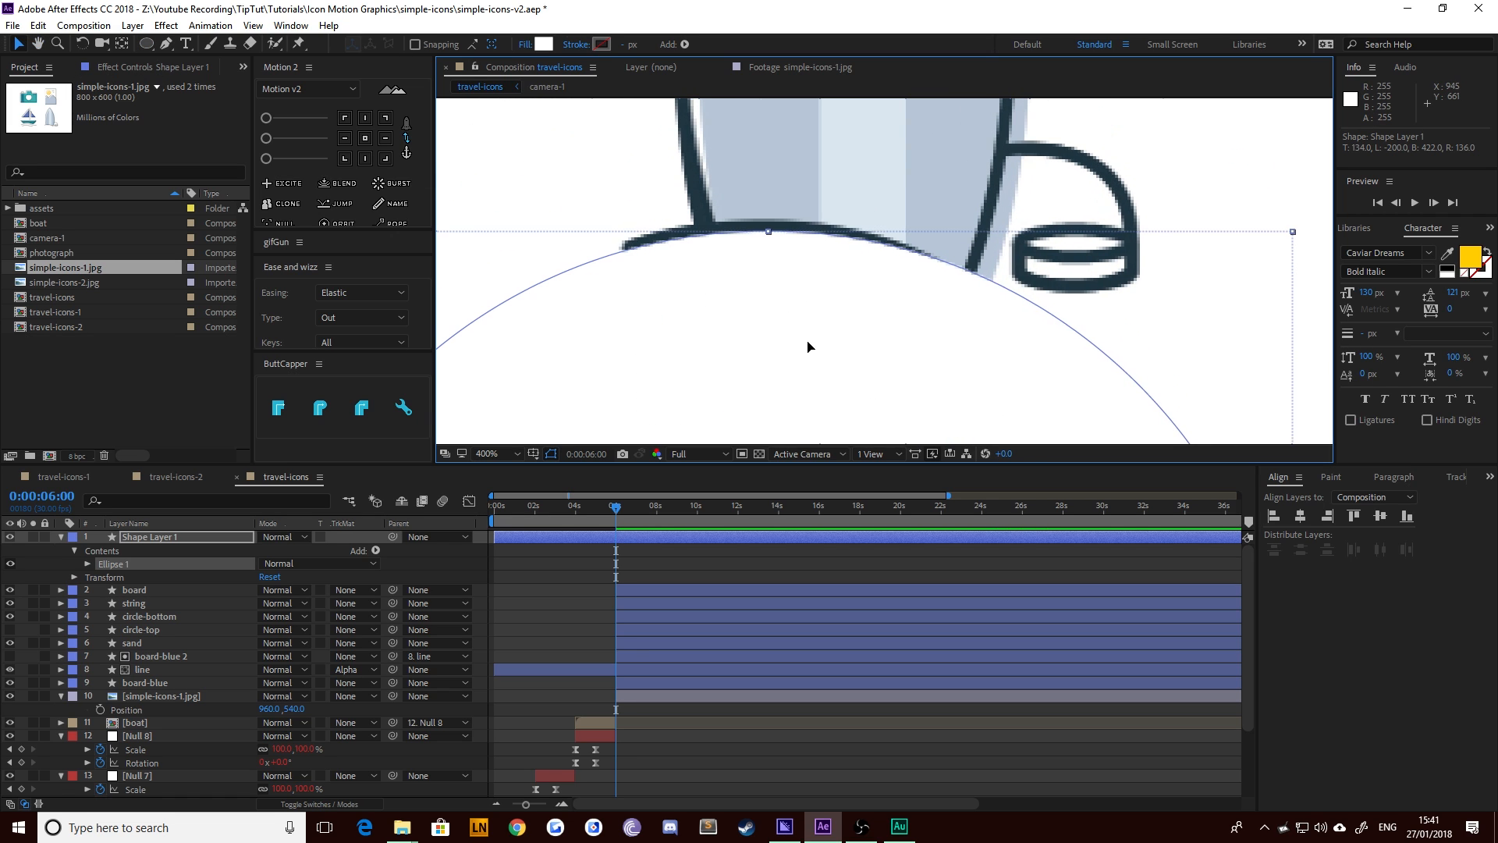
mouse_move(820, 336)
left_mouse_down()
mouse_move(776, 332)
mouse_move(804, 342)
left_mouse_up()
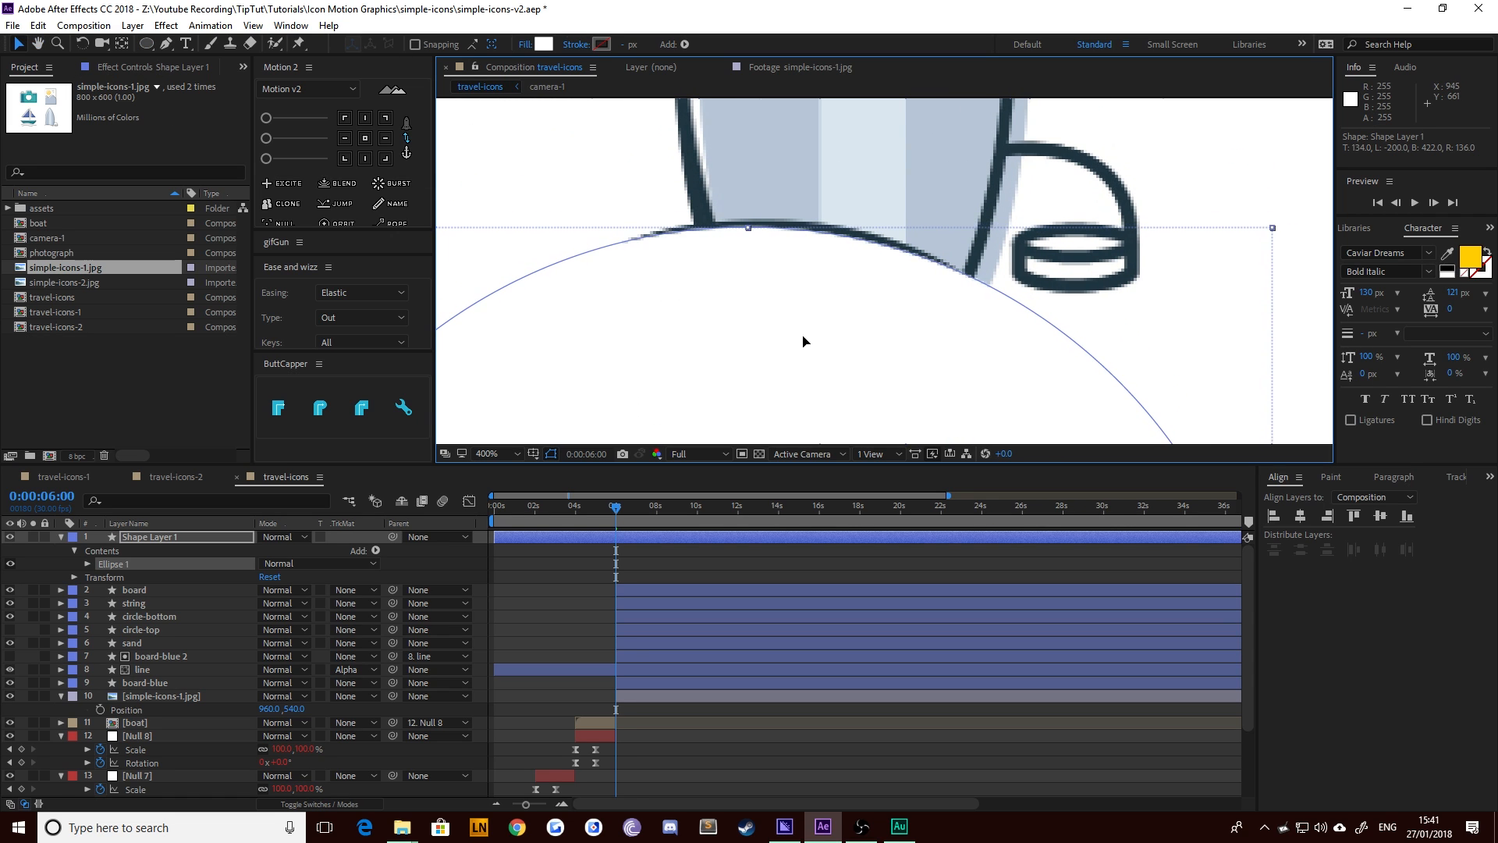
Trim the new shape layer's start to 0:00:06:00 and rename it as sand-mask
key("alt+bracketleft")
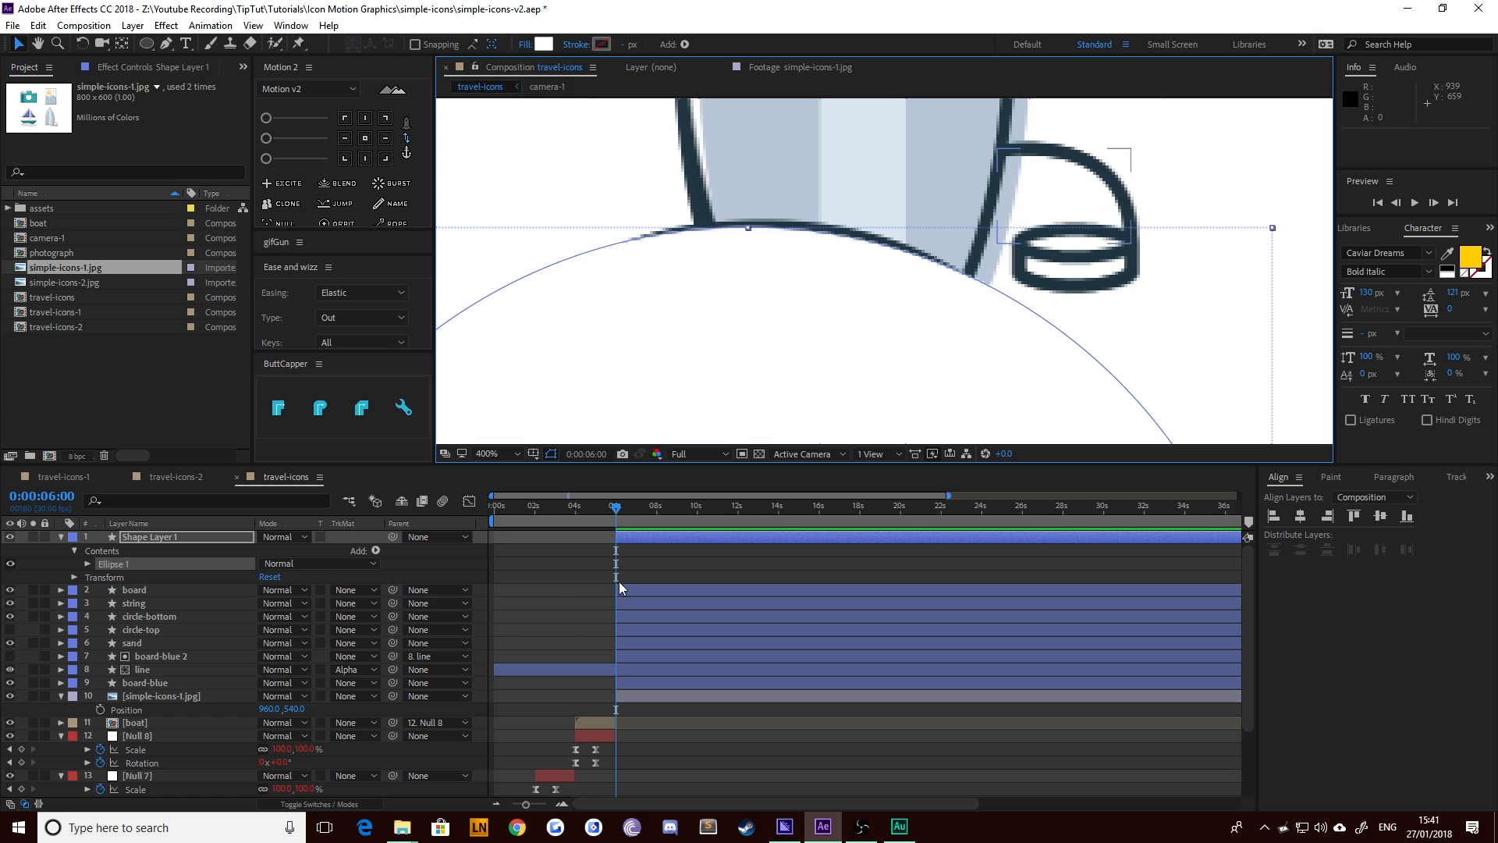
left_click(148, 538)
key("Return")
type("sand-ma")
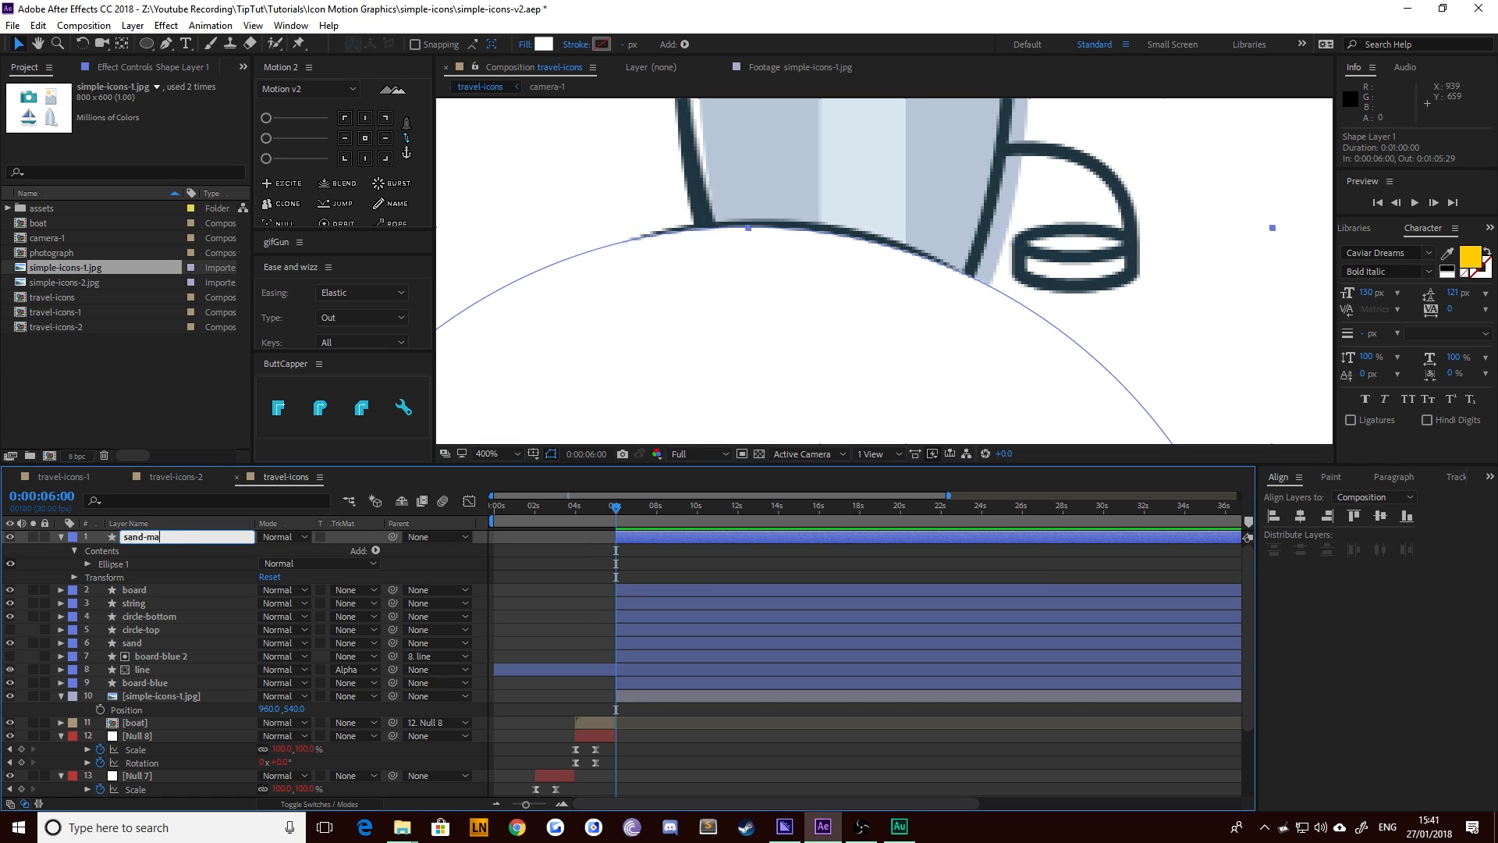
type("sk")
key("Return")
key("u")
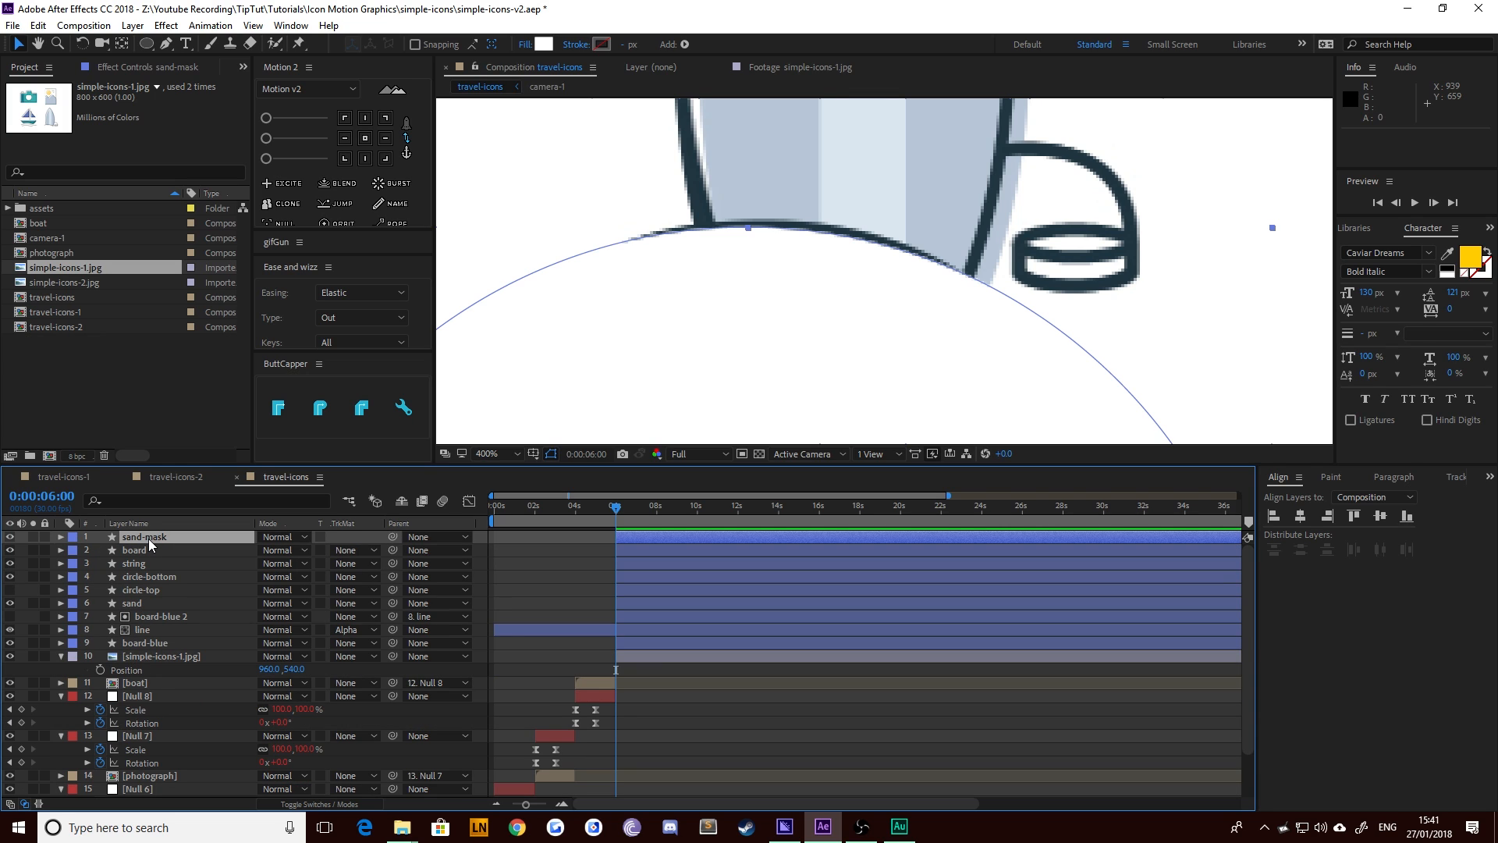
Reorder the layers so sand-mask sits directly beneath sand, with both at the top of the layer stack
key("ctrl+bracketright")
key("ctrl+bracketright")
key("ctrl+bracketright")
key("ctrl+bracketright")
key("ctrl+bracketright")
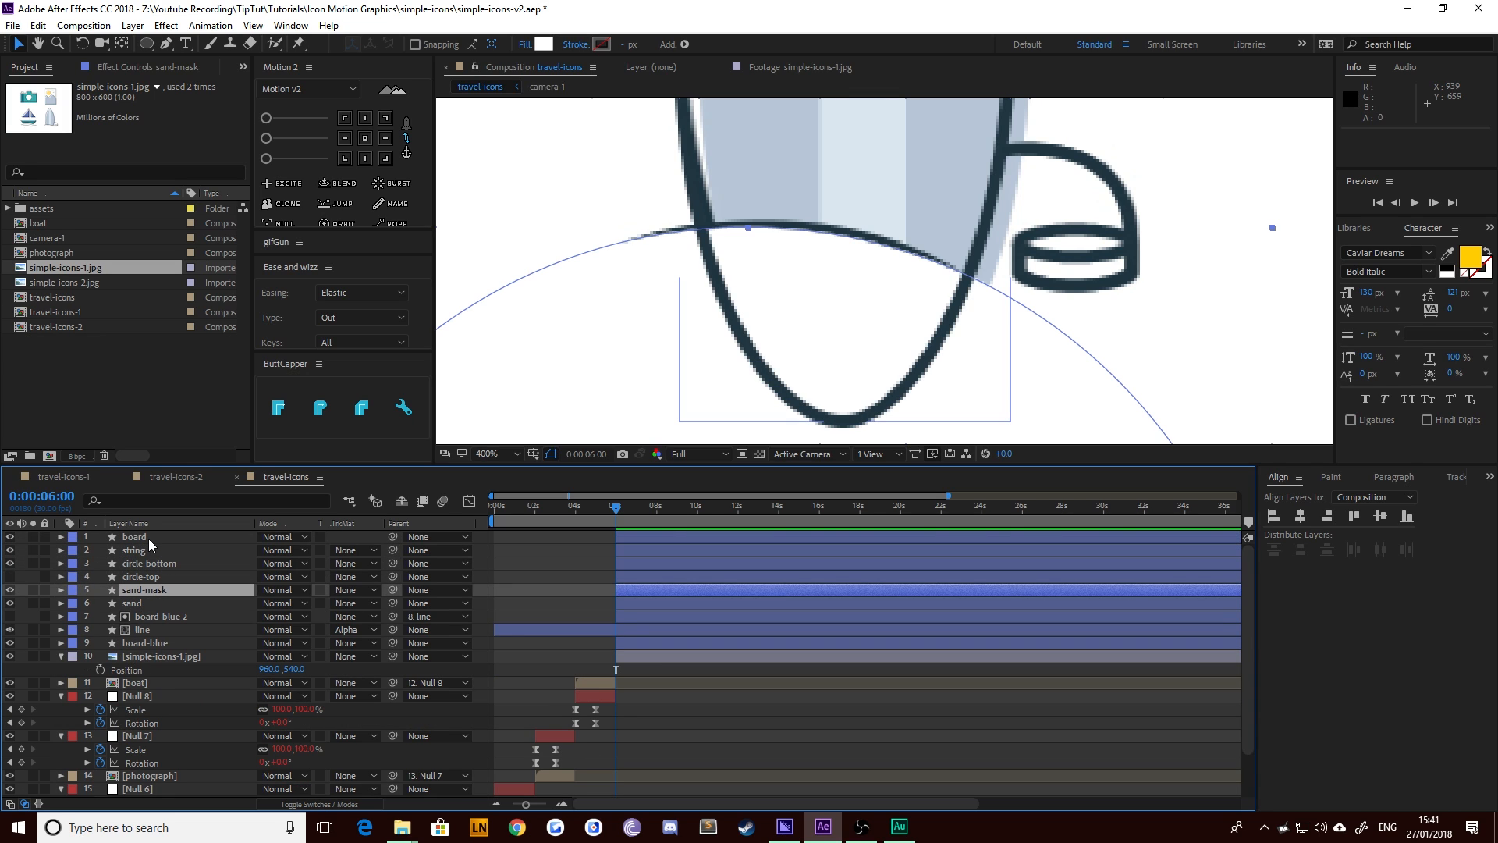
left_click(150, 591, "shift")
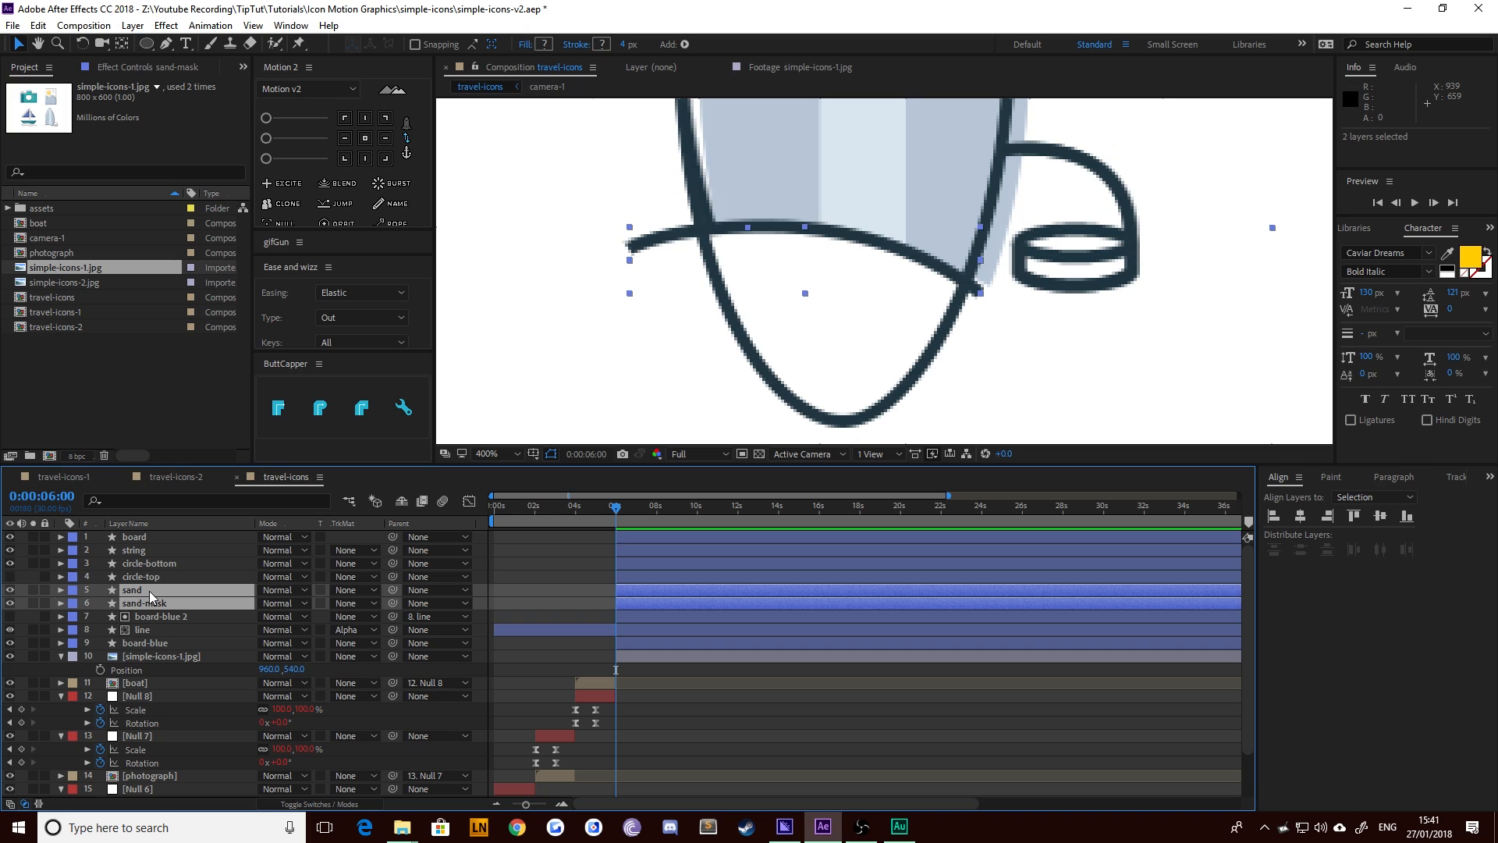
key("ctrl+bracketleft")
key("ctrl+bracketleft")
key("ctrl+bracketleft")
key("ctrl+bracketleft")
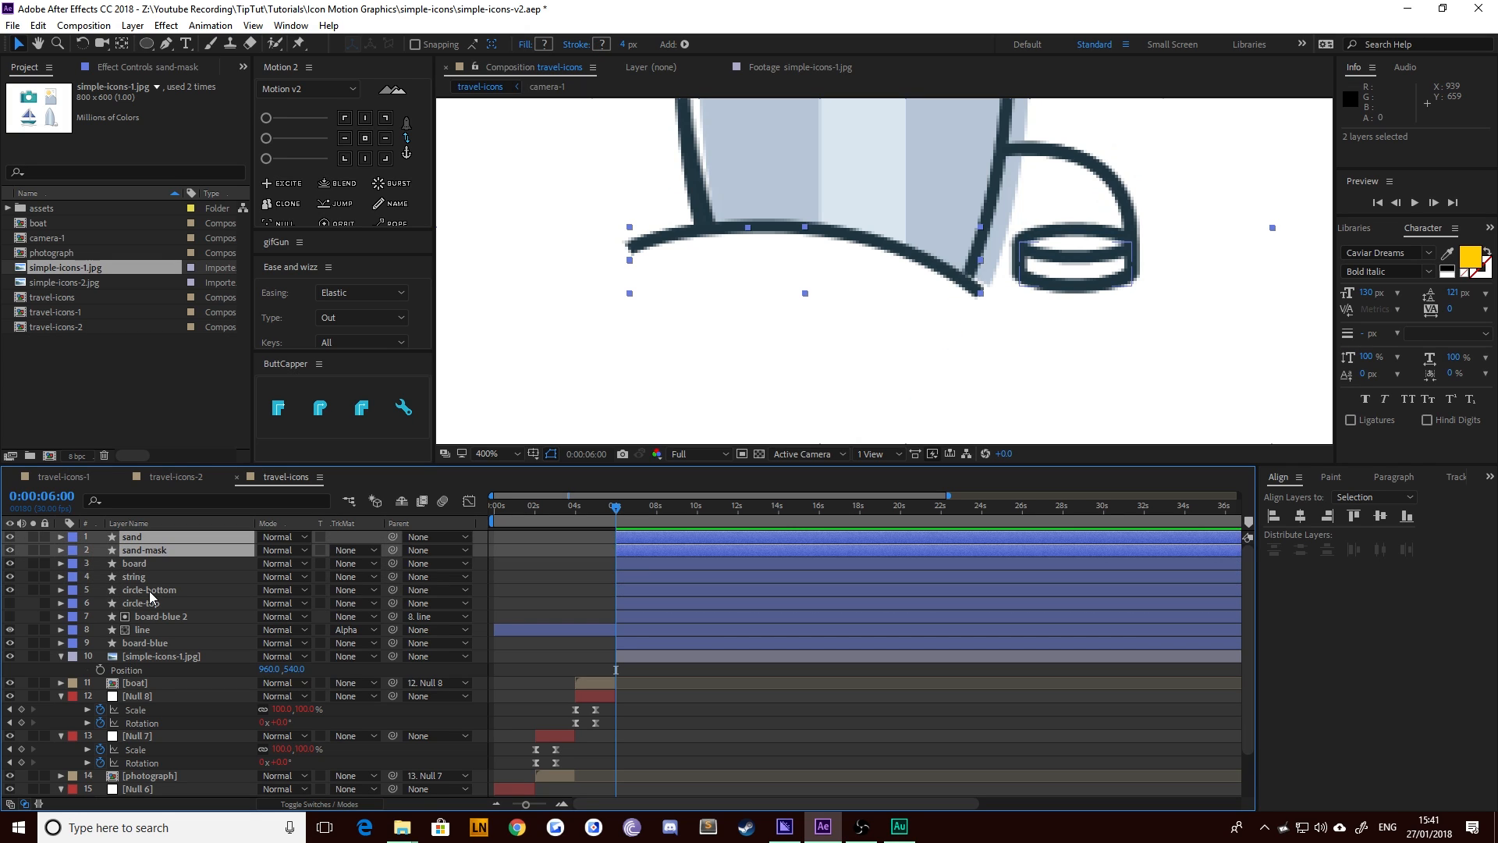
Nudge sand-mask down 10 px, then rescale it to 97% height with a narrower width so its top edge meets the sand line
left_click(205, 563)
left_click(175, 550)
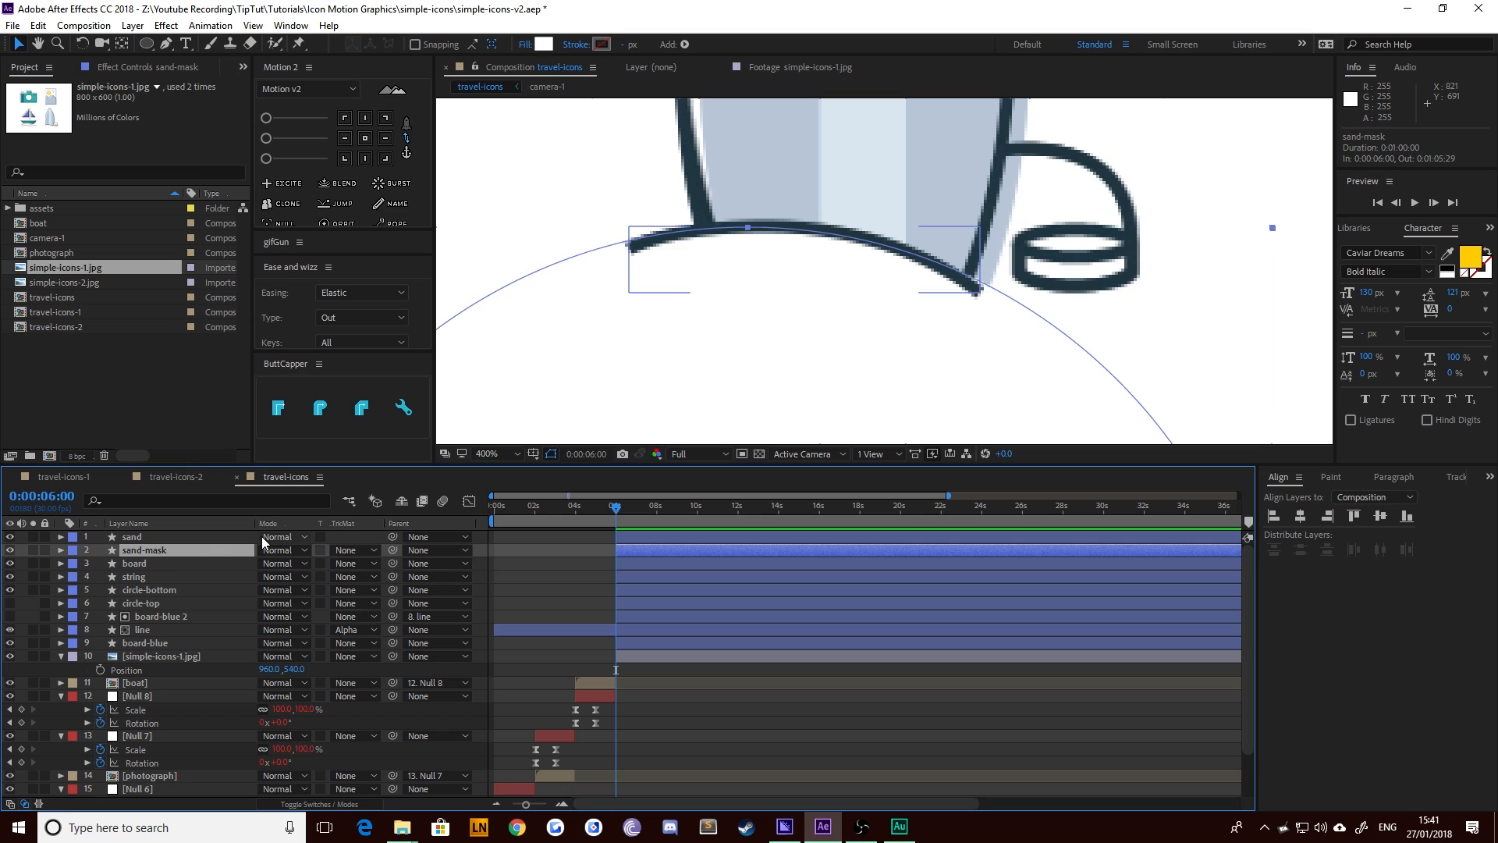
key("shift+Down")
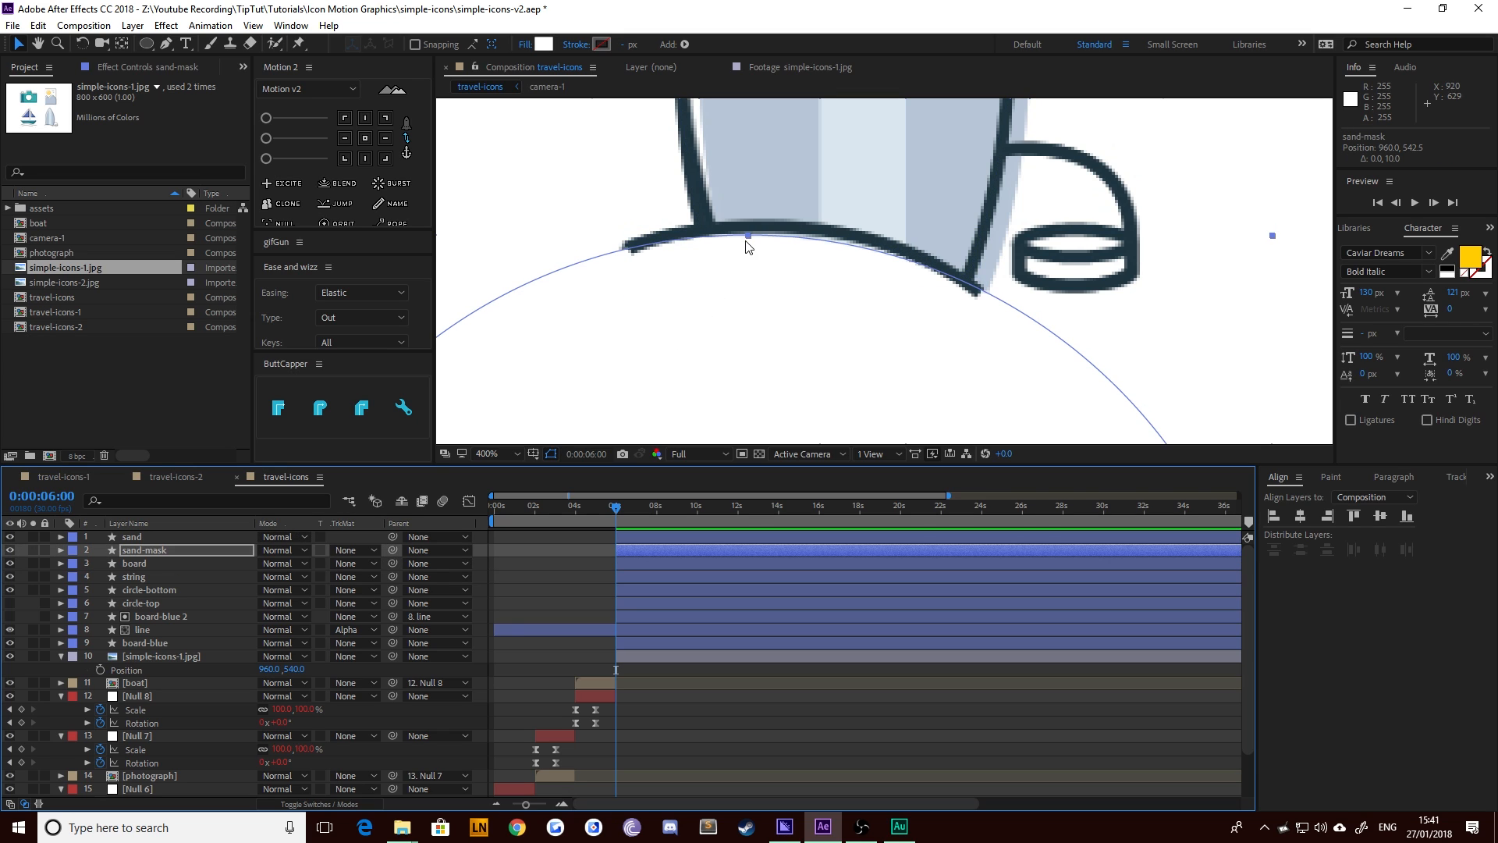
left_click_drag(747, 235, 746, 227)
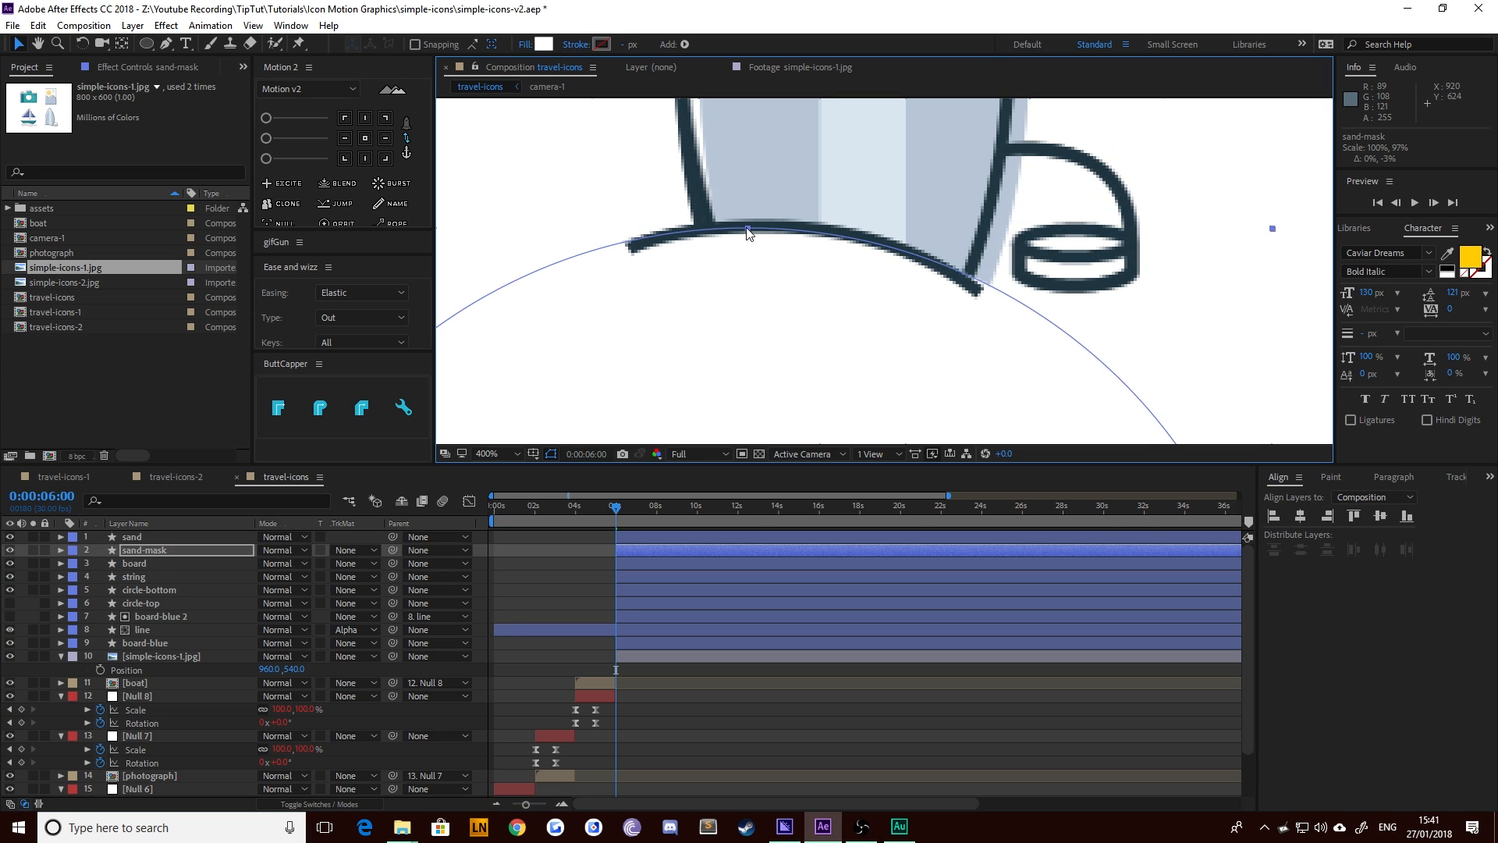
scroll(796, 280, "down", 2)
left_click_drag(843, 312, 826, 257)
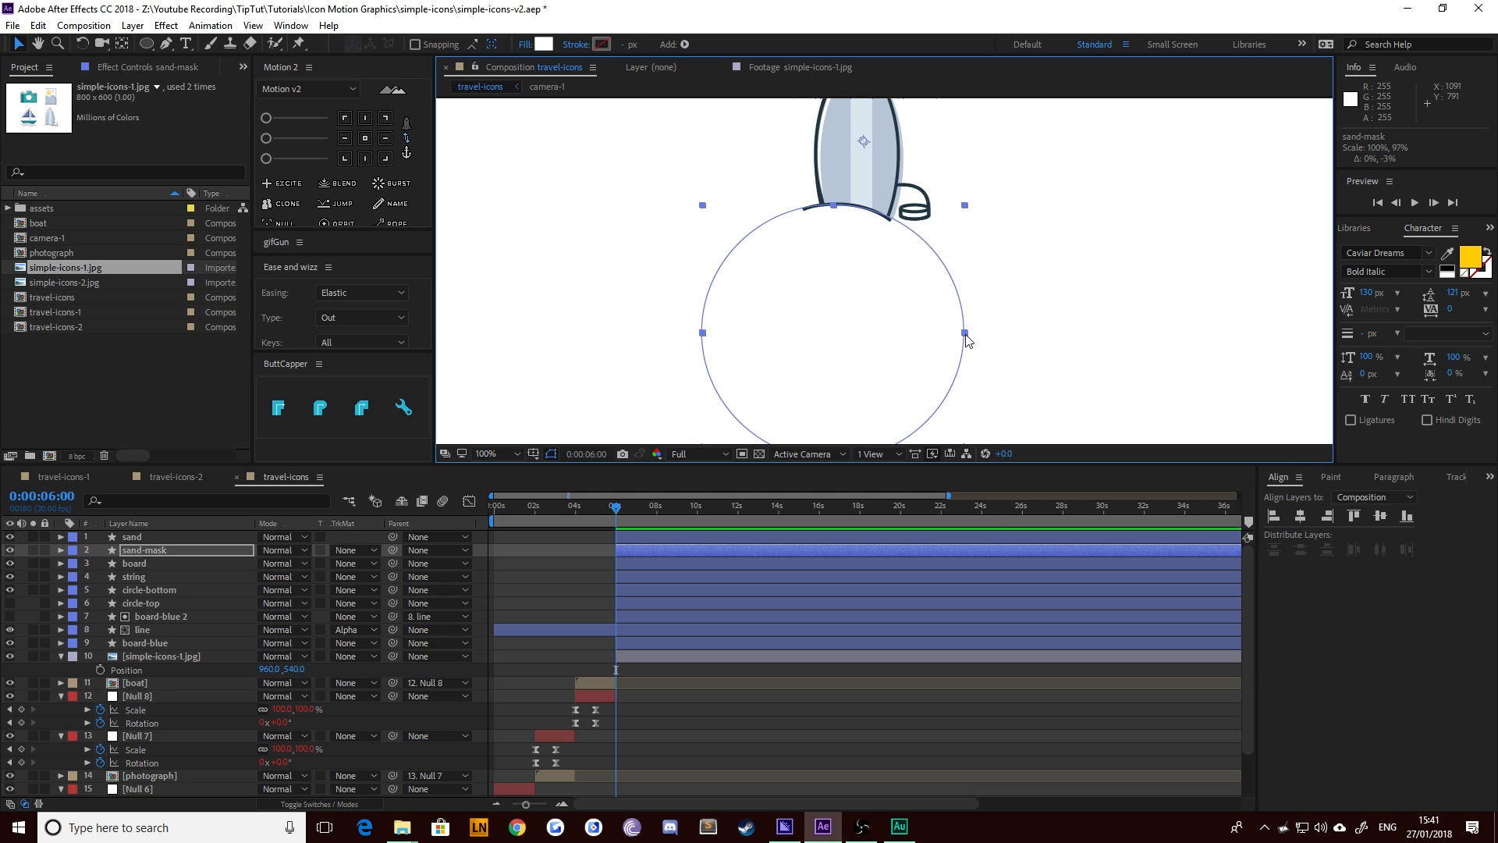
left_click_drag(968, 337, 876, 332)
left_click(614, 277)
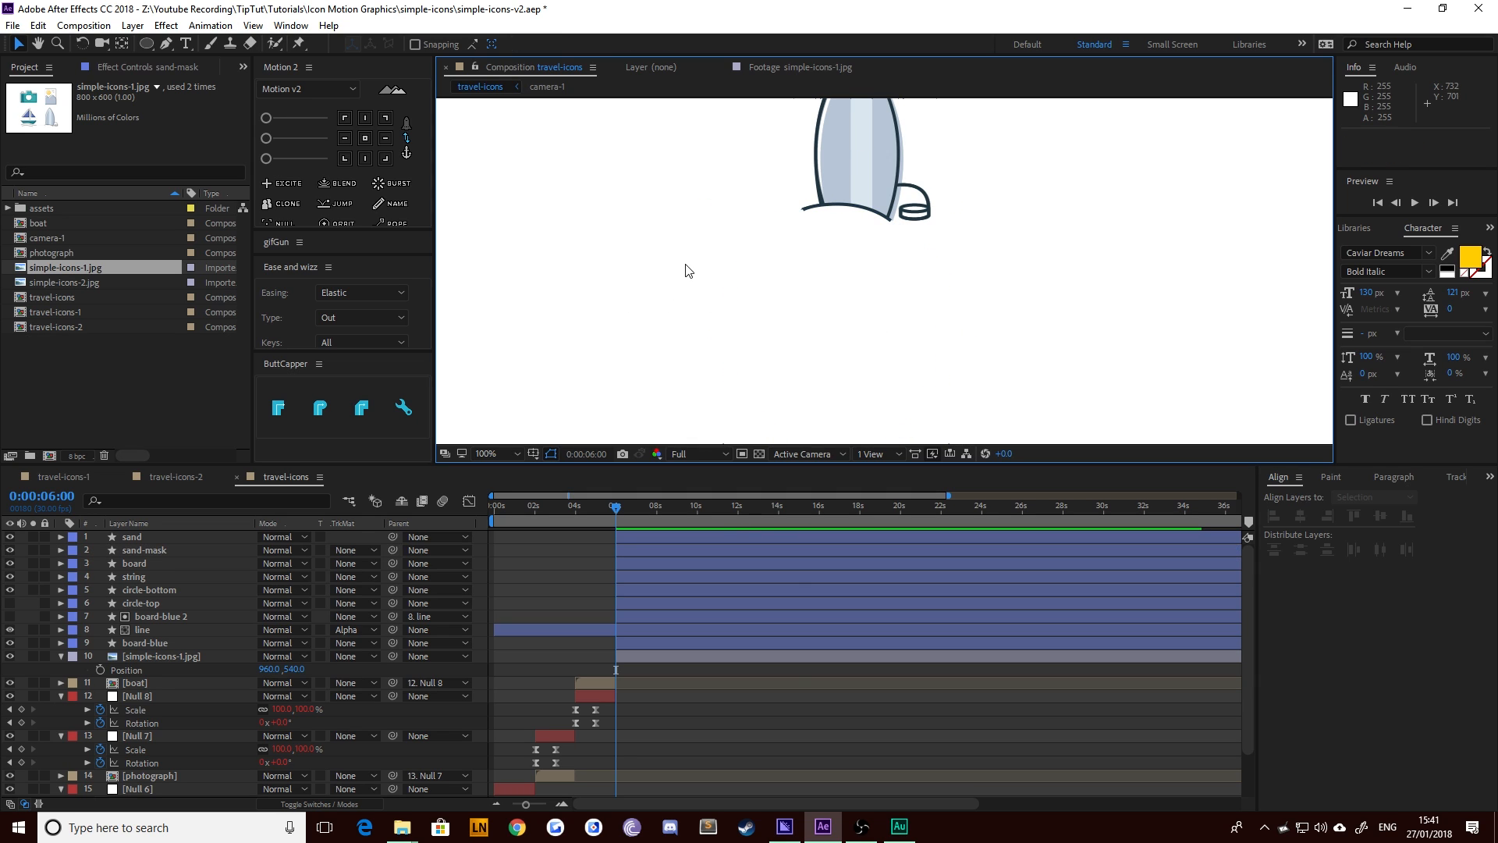
Trim the line layer's start to 0:00:06:00, and apply round caps to all nine surfboard layers with ButtCapper
scroll(636, 338, "up", 5)
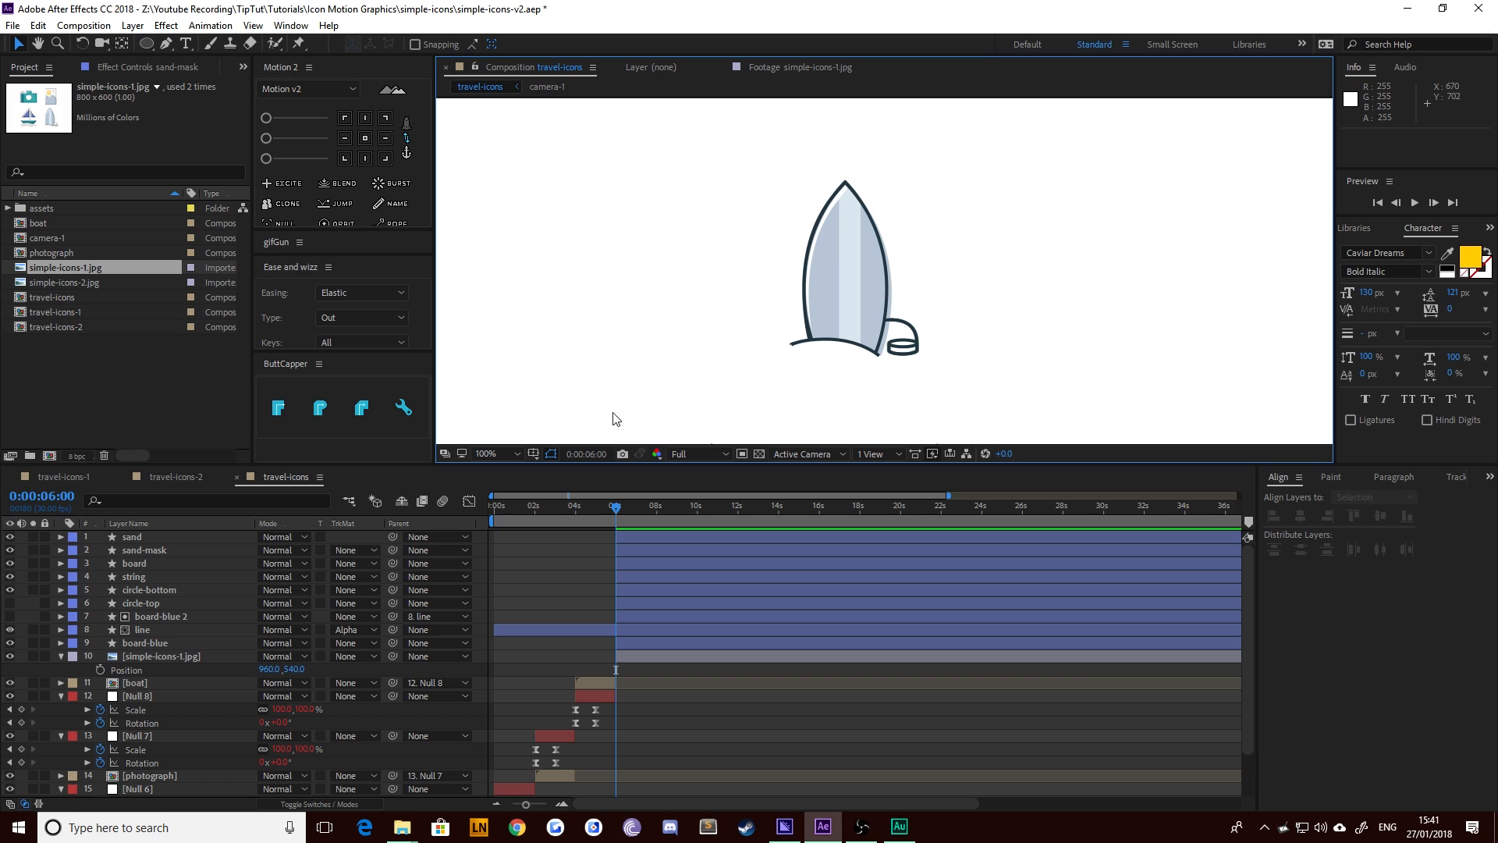
left_click(511, 634)
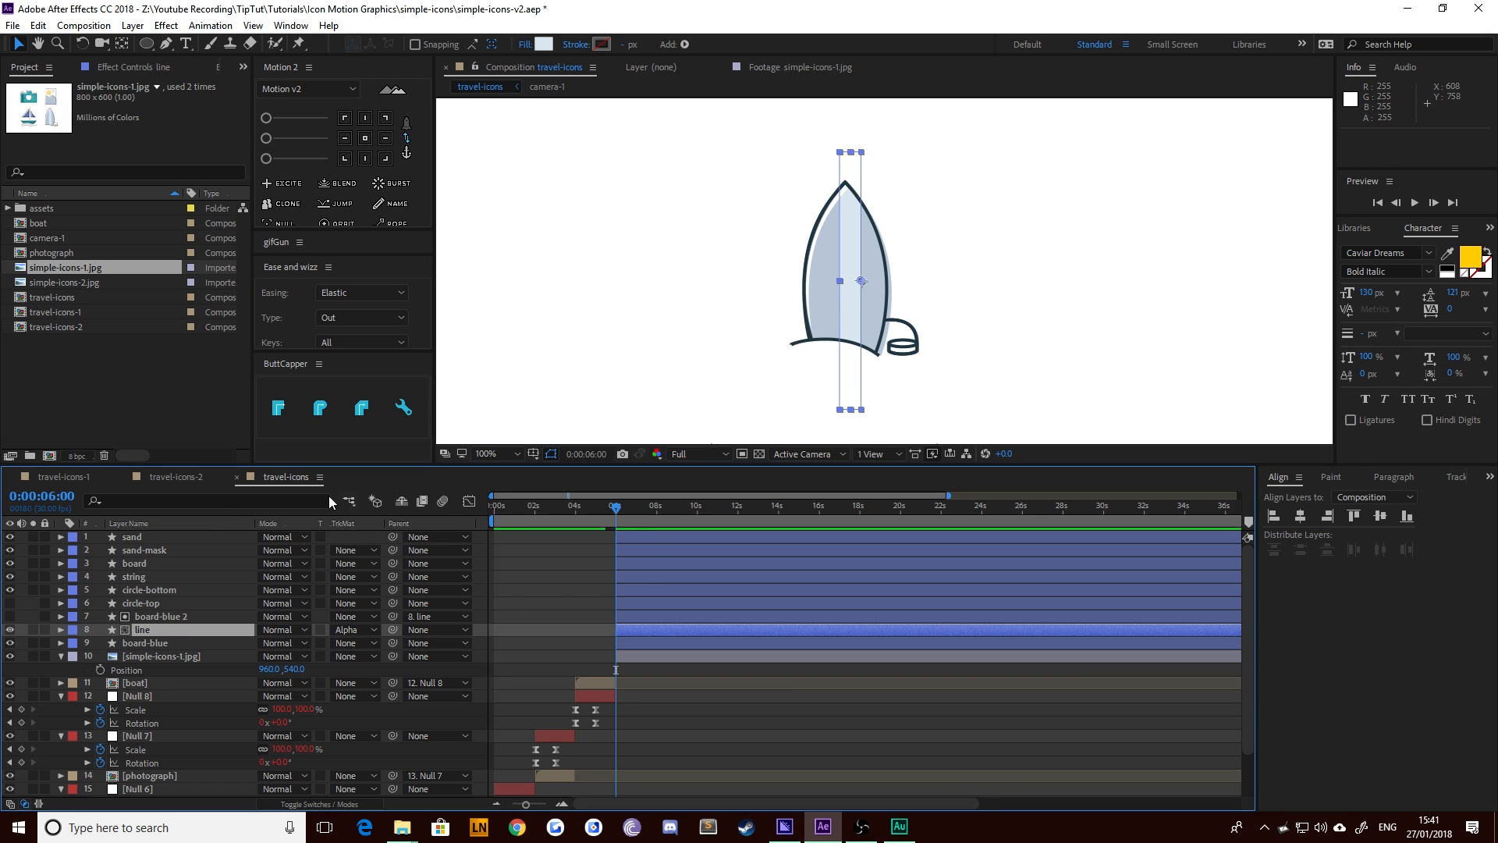
left_click(142, 644)
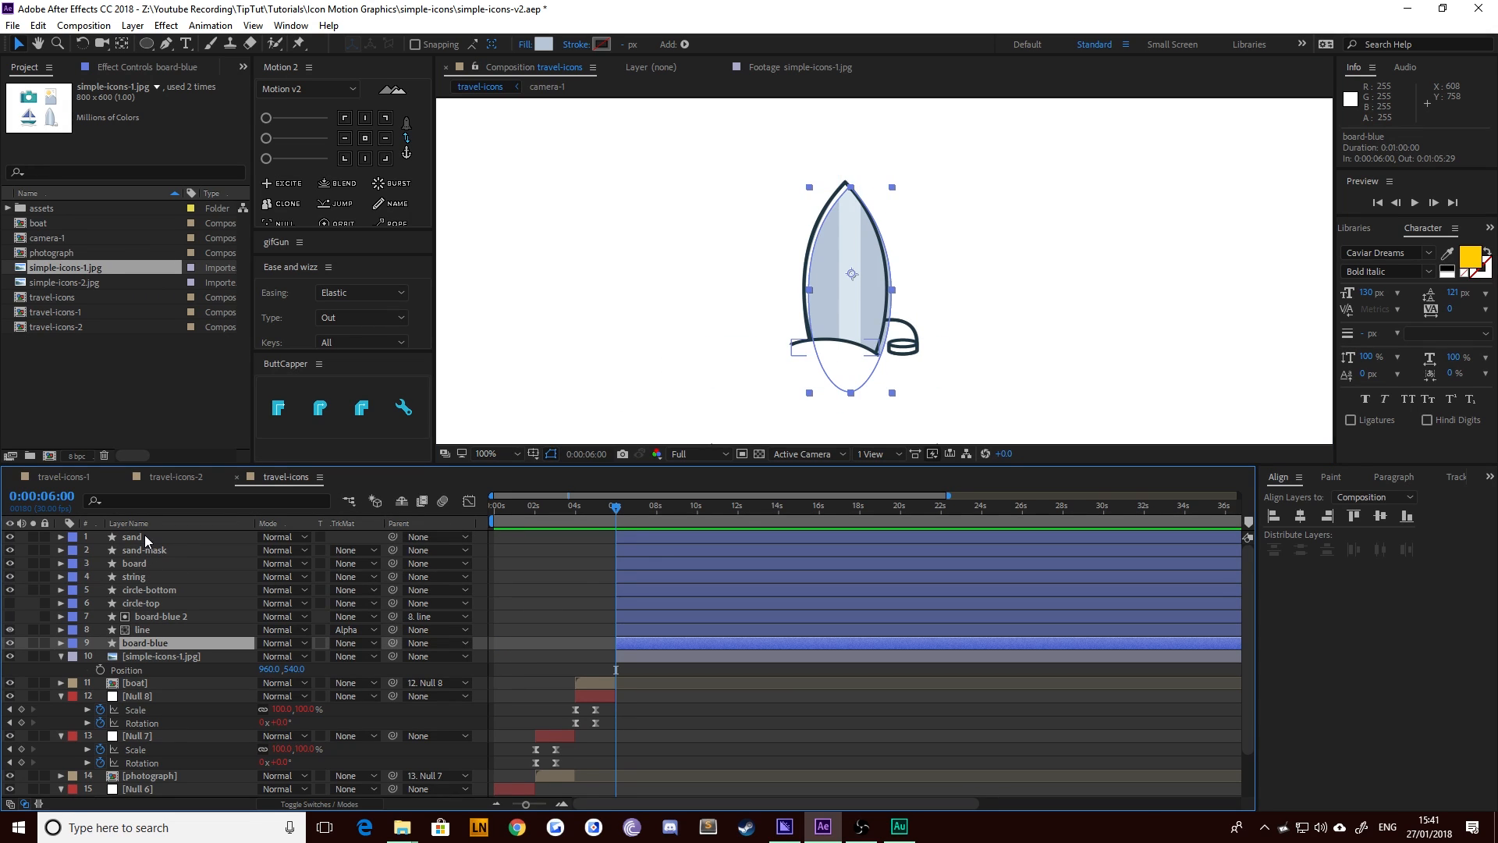
left_click(143, 537, "shift")
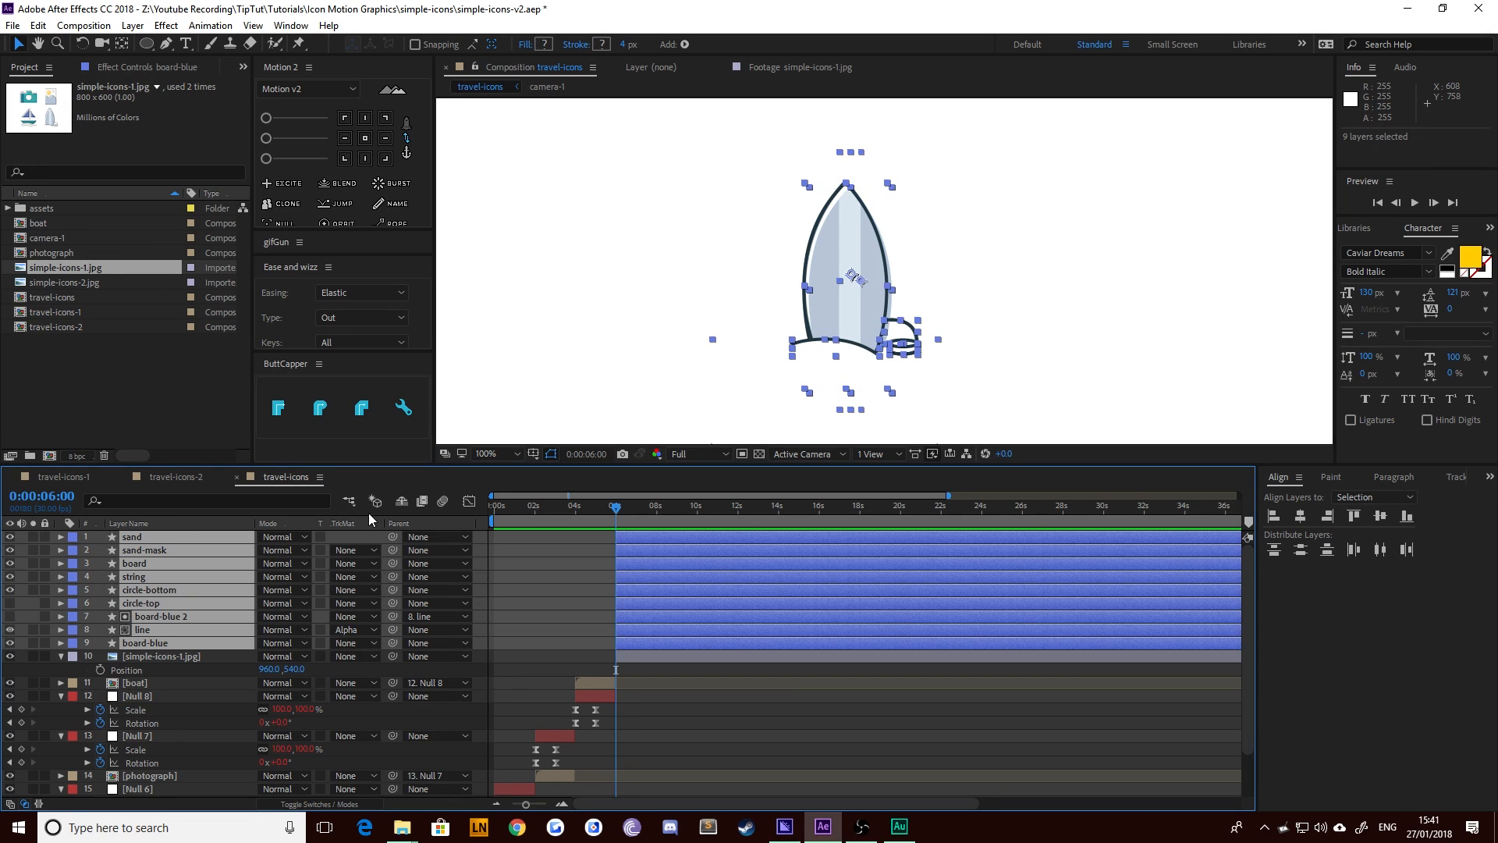
left_click(319, 407)
left_click(542, 371)
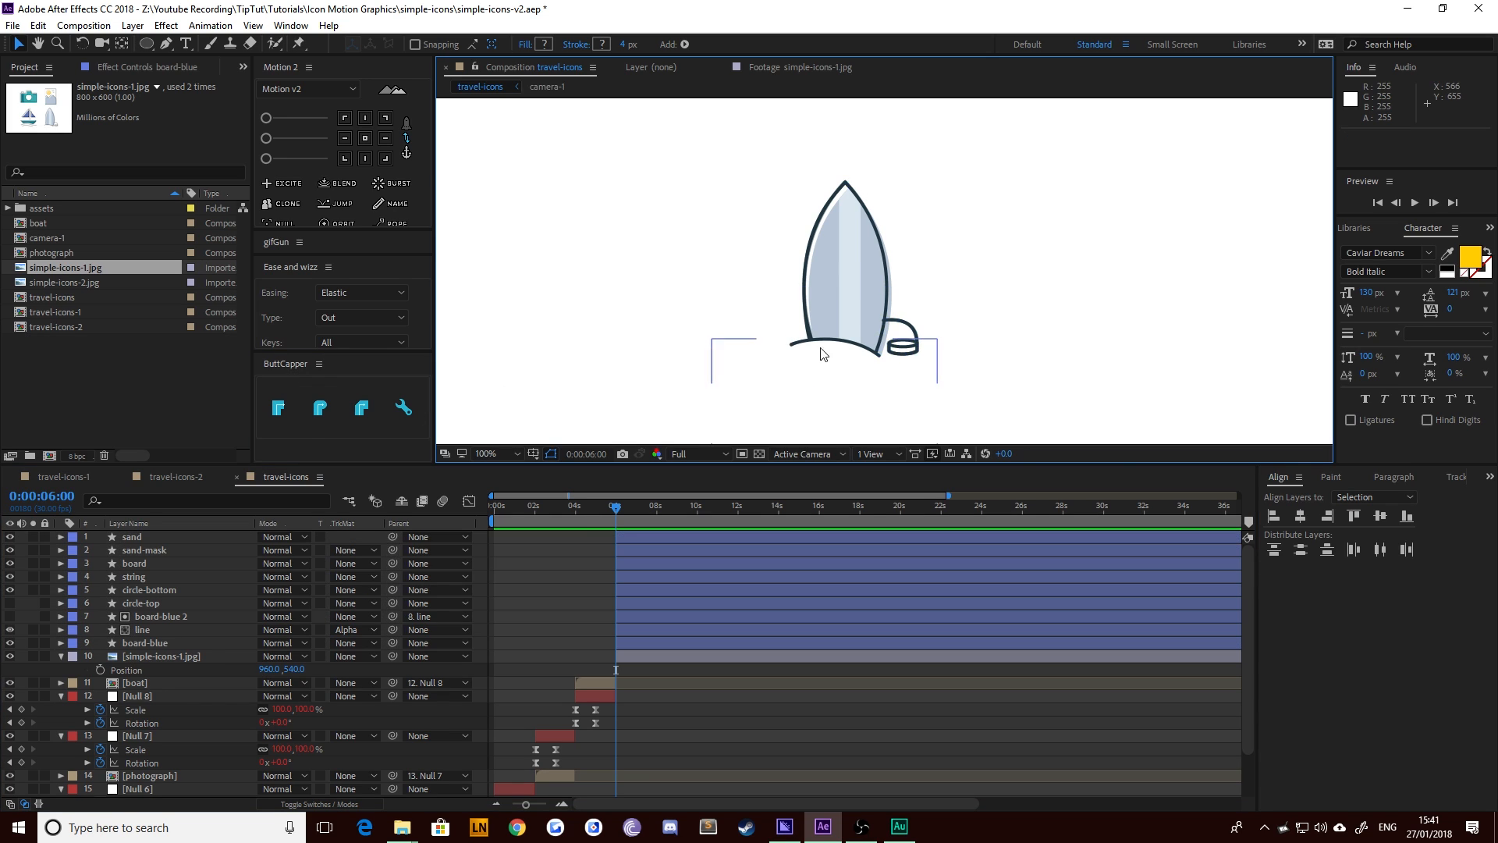
Examine the sand line's ends up close and check the Line Cap setting in the sand layer's Stroke 1
scroll(763, 368, "up", 4)
left_click_drag(707, 341, 784, 253)
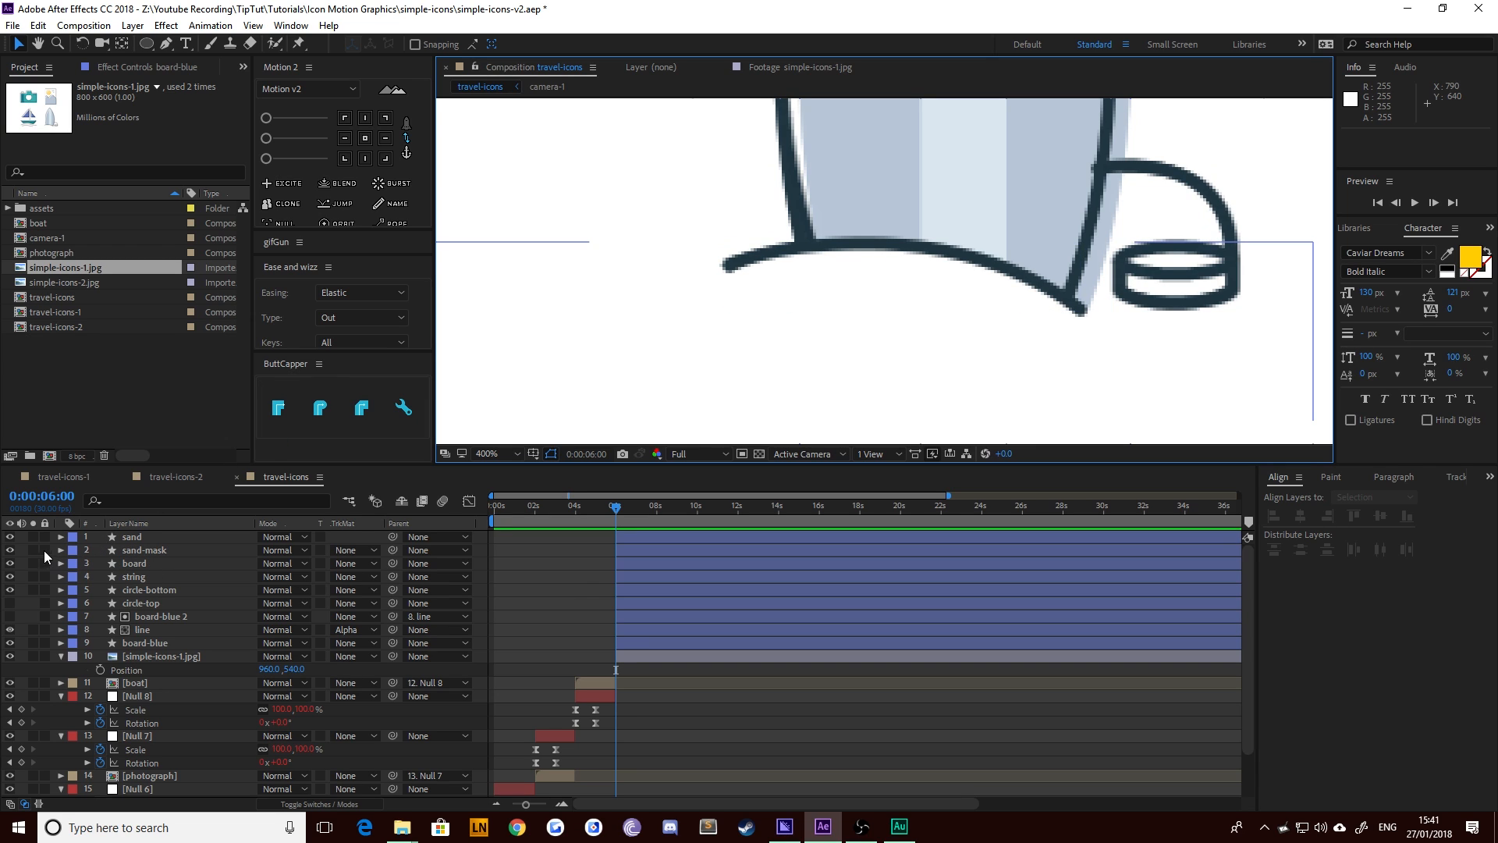
left_click(60, 538)
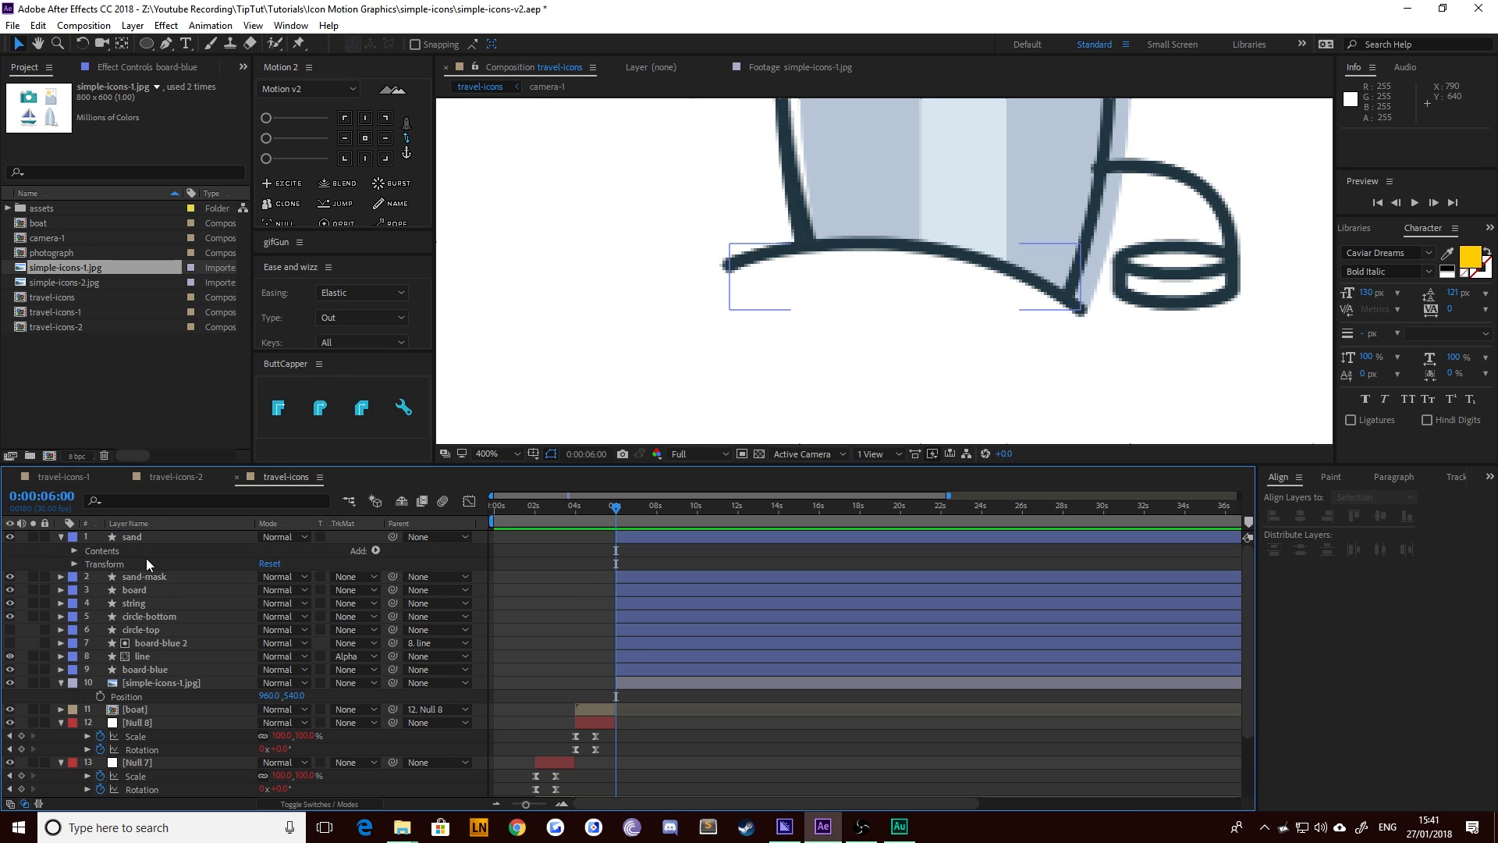
left_click(74, 554)
left_click(87, 564)
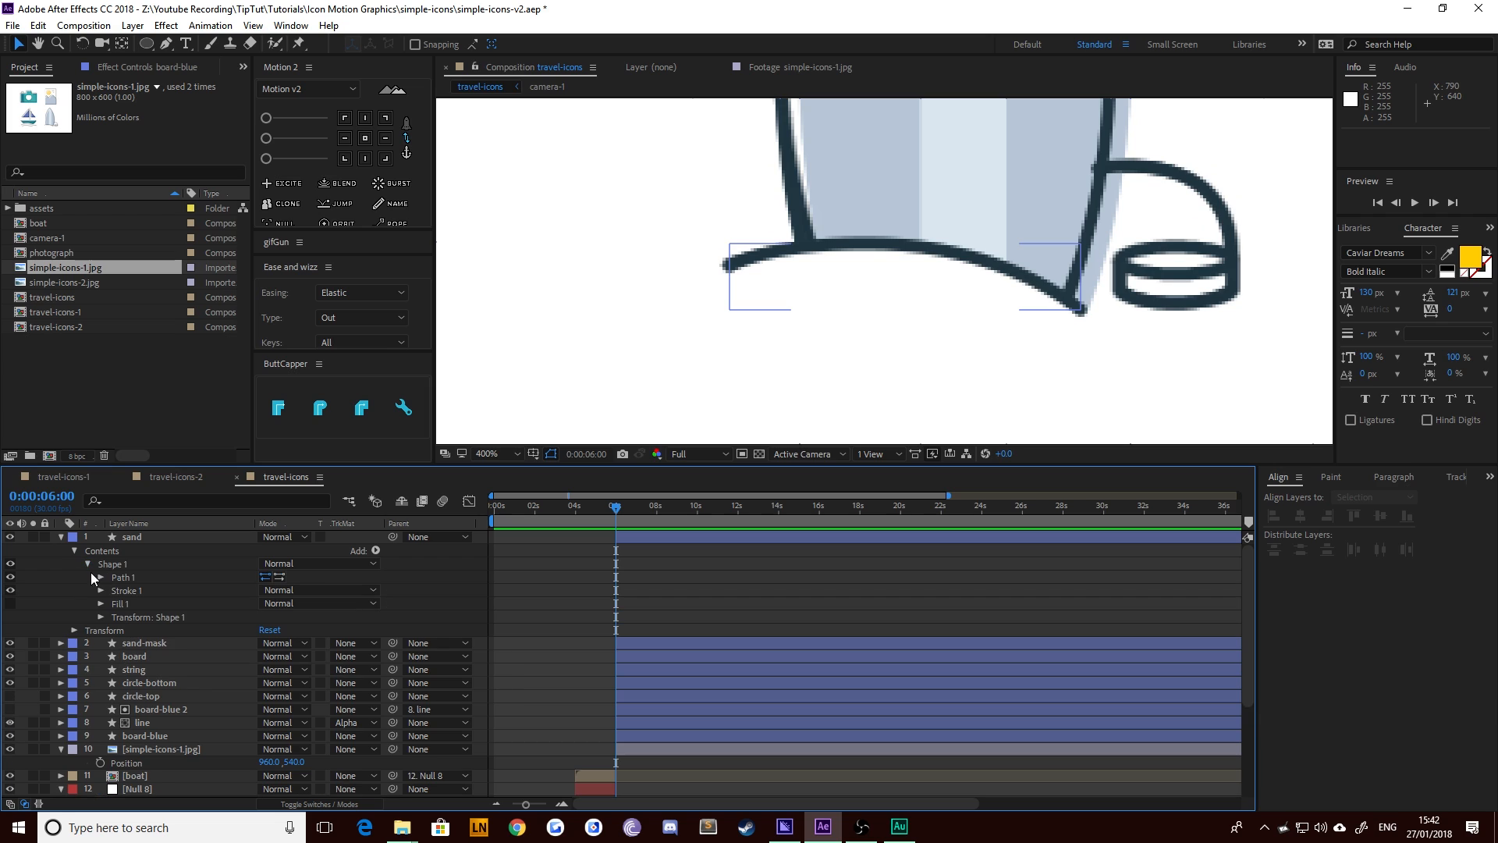
left_click(101, 590)
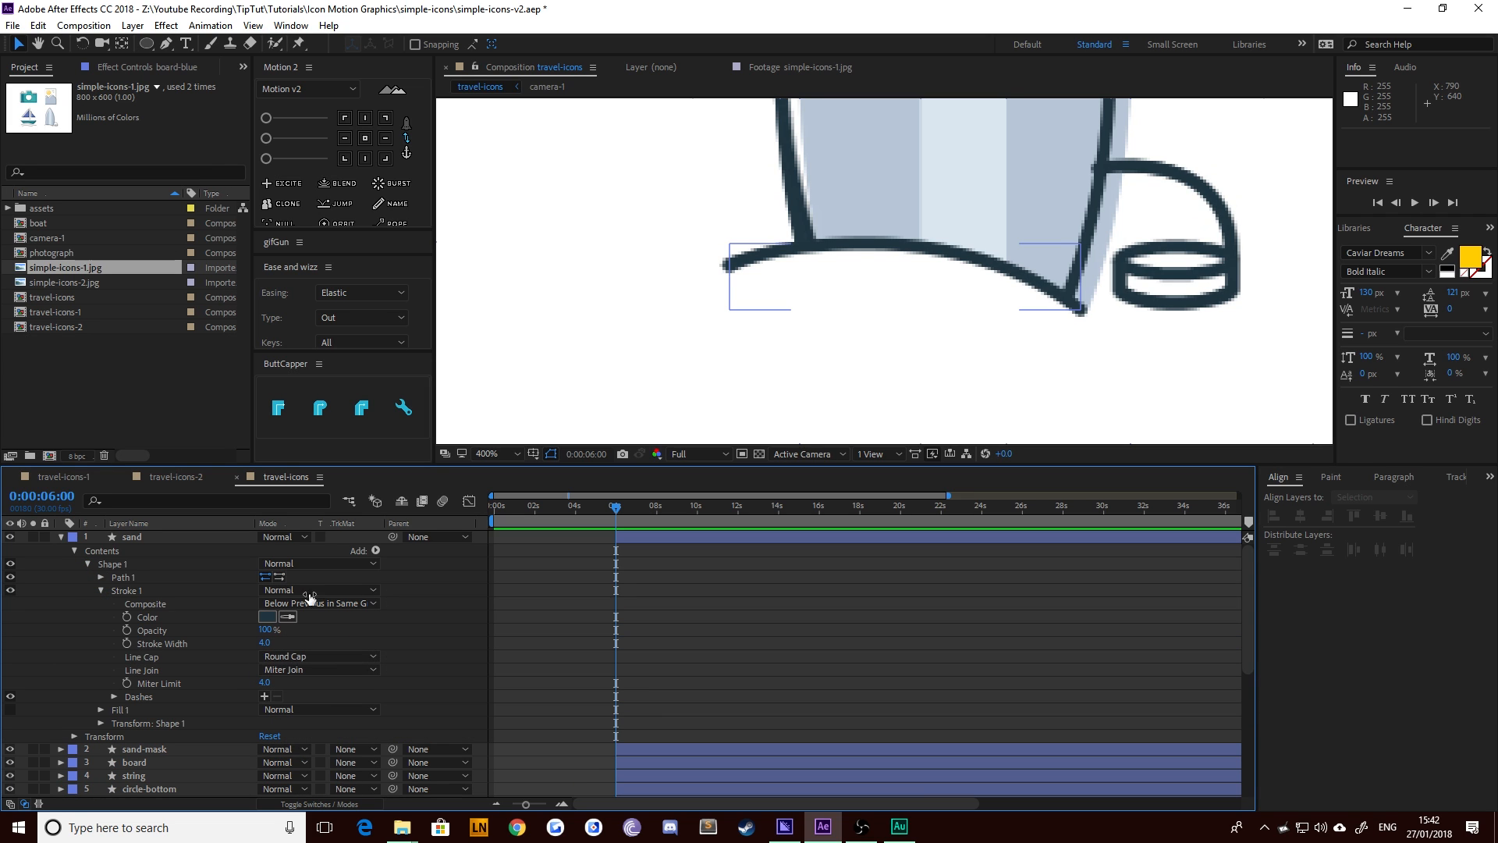
Adjust the starting point of the string layer's path with the Pen tool so its rounded end sits on the board's outline
key("h")
left_click_drag(1050, 221, 545, 397)
scroll(914, 283, "up", 2)
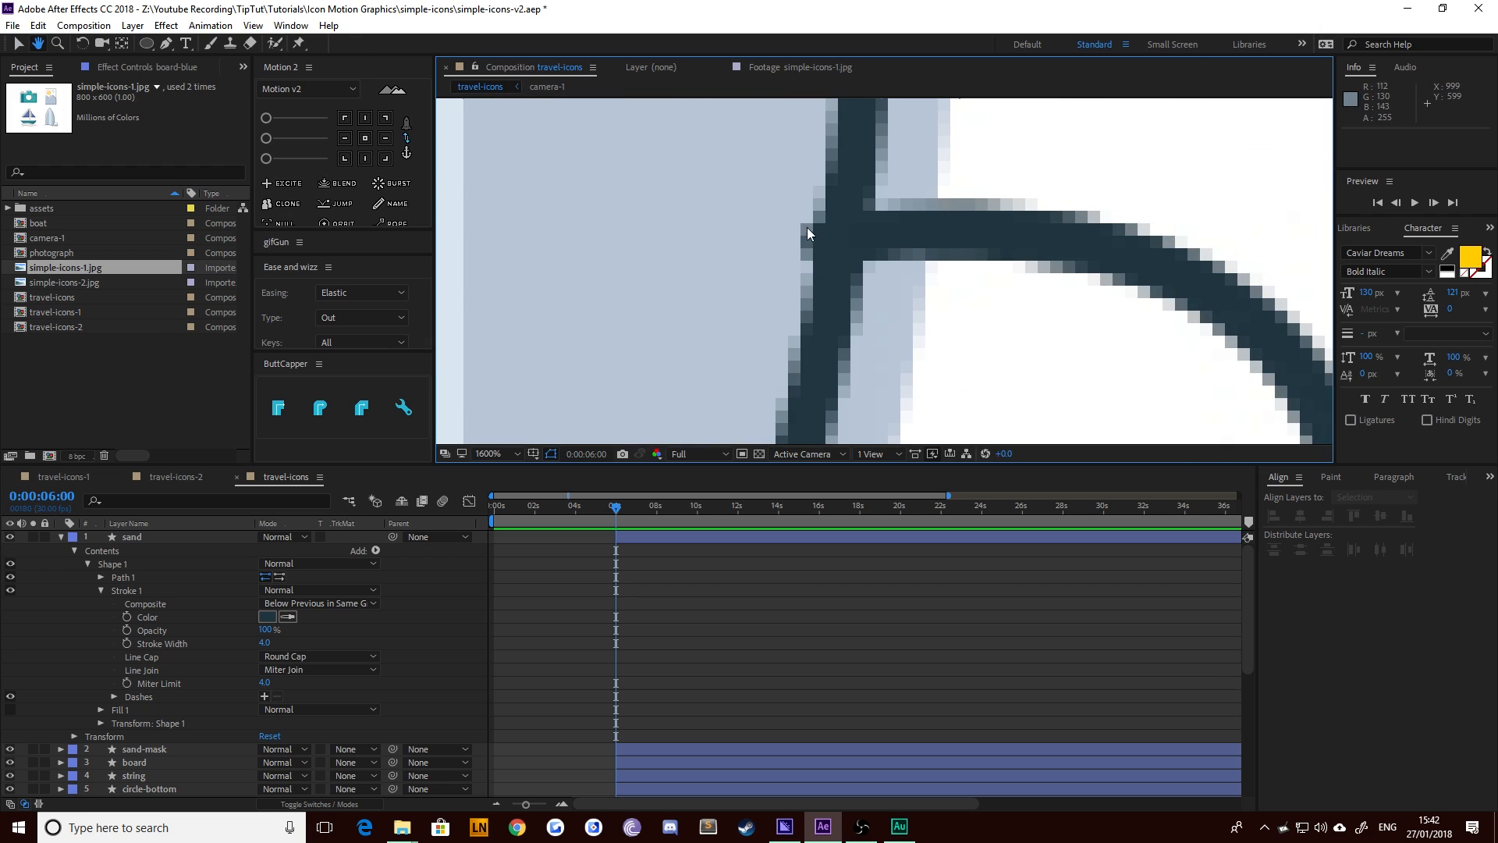
left_click(145, 537)
key("u")
left_click(131, 576)
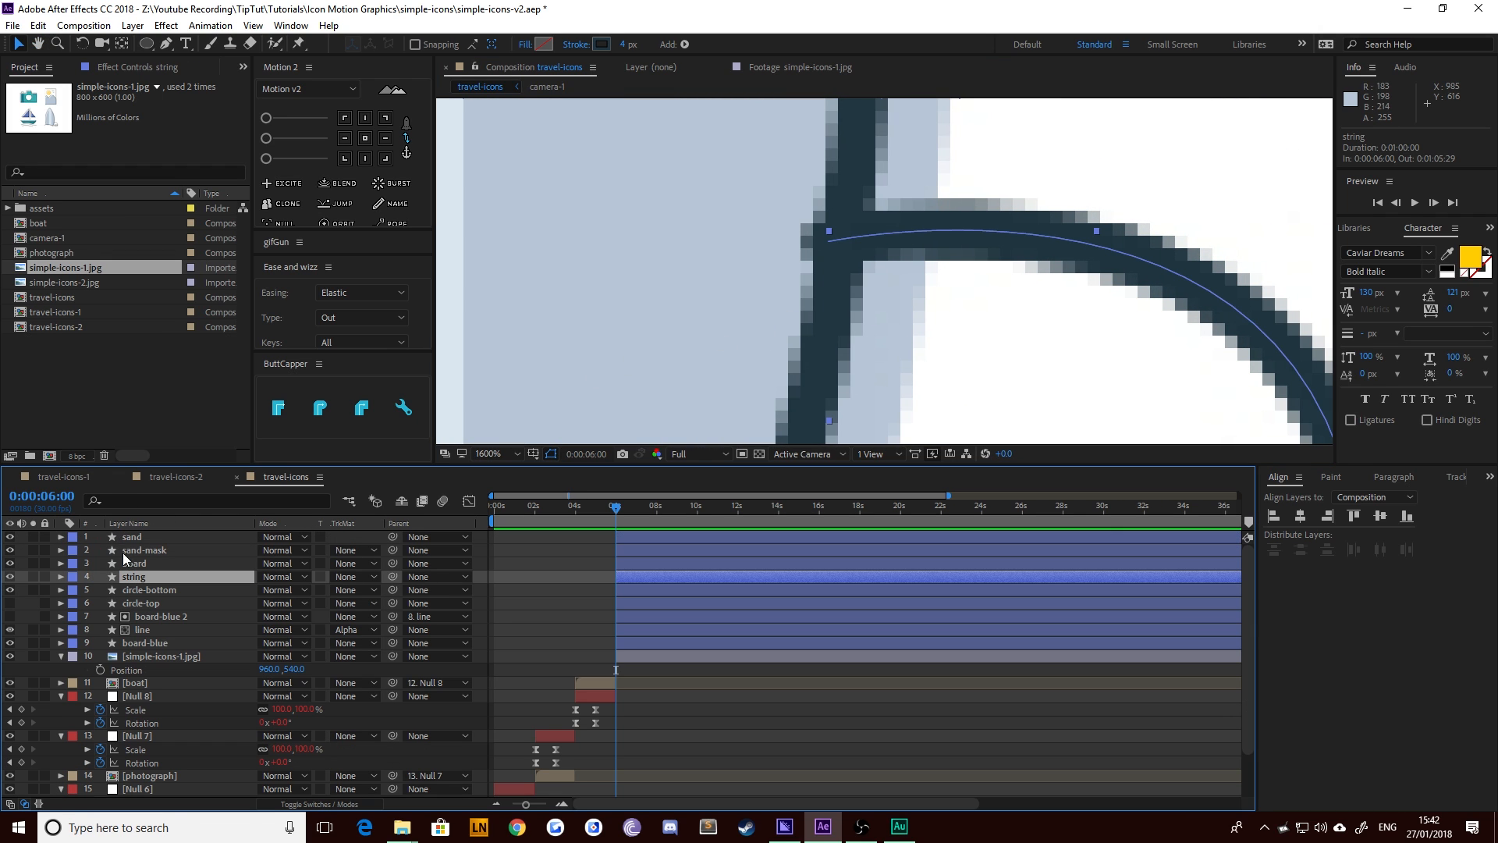
left_click(165, 45)
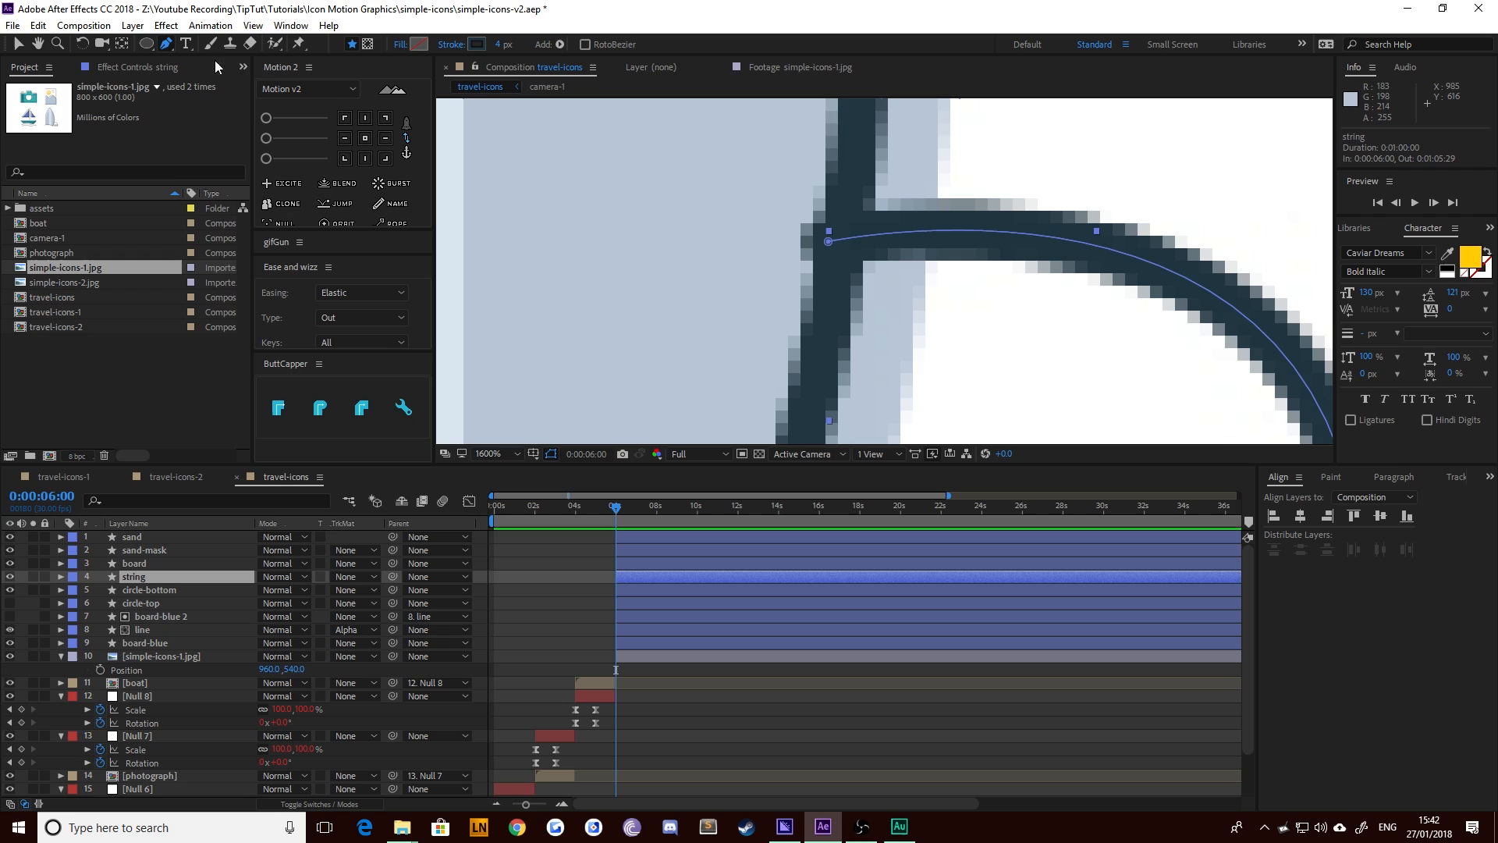
left_click(829, 243)
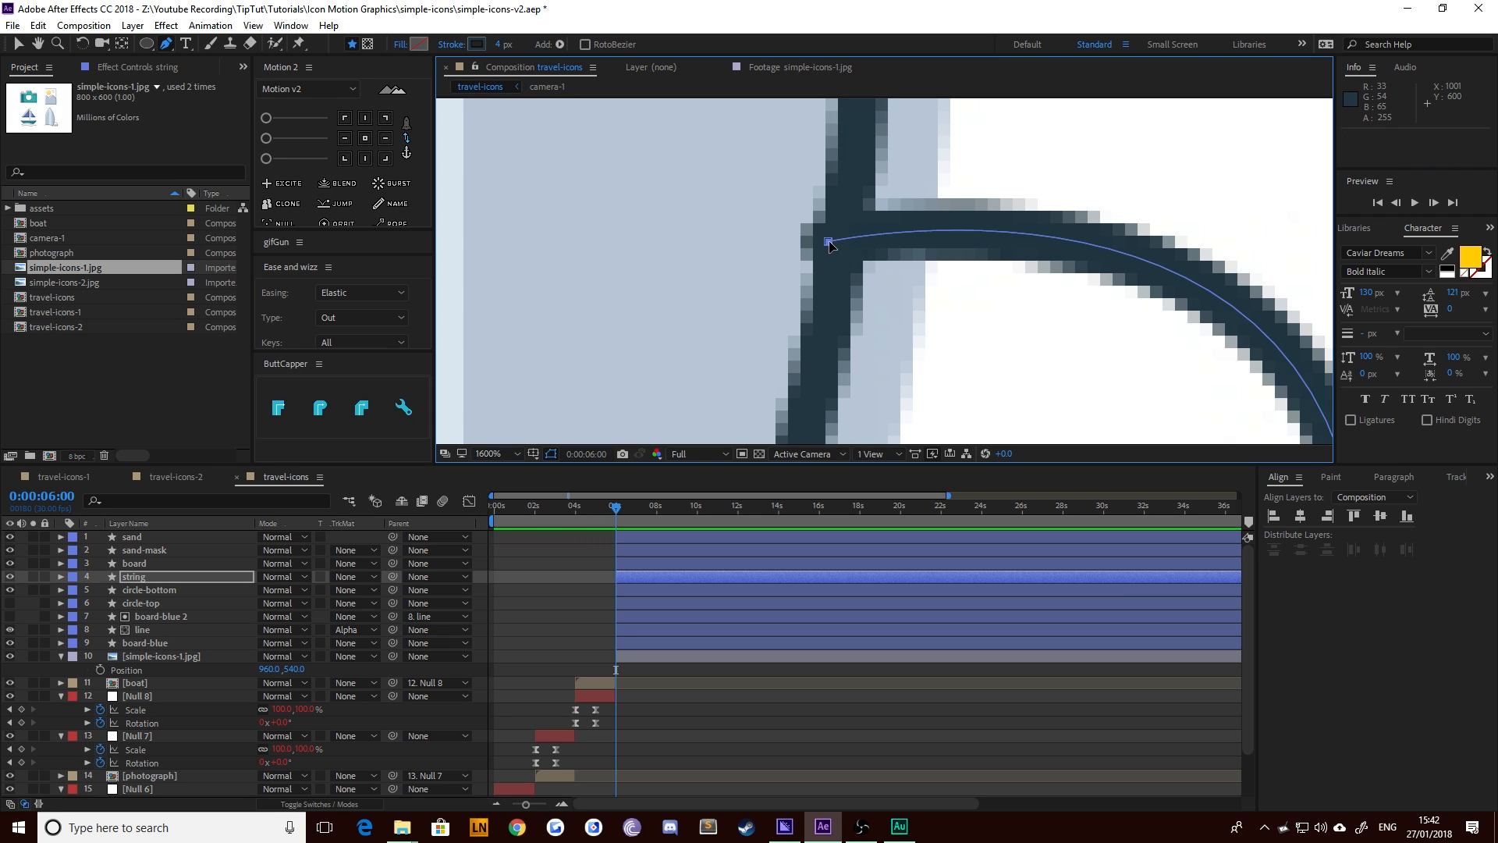
key("comma")
key("comma")
key("comma")
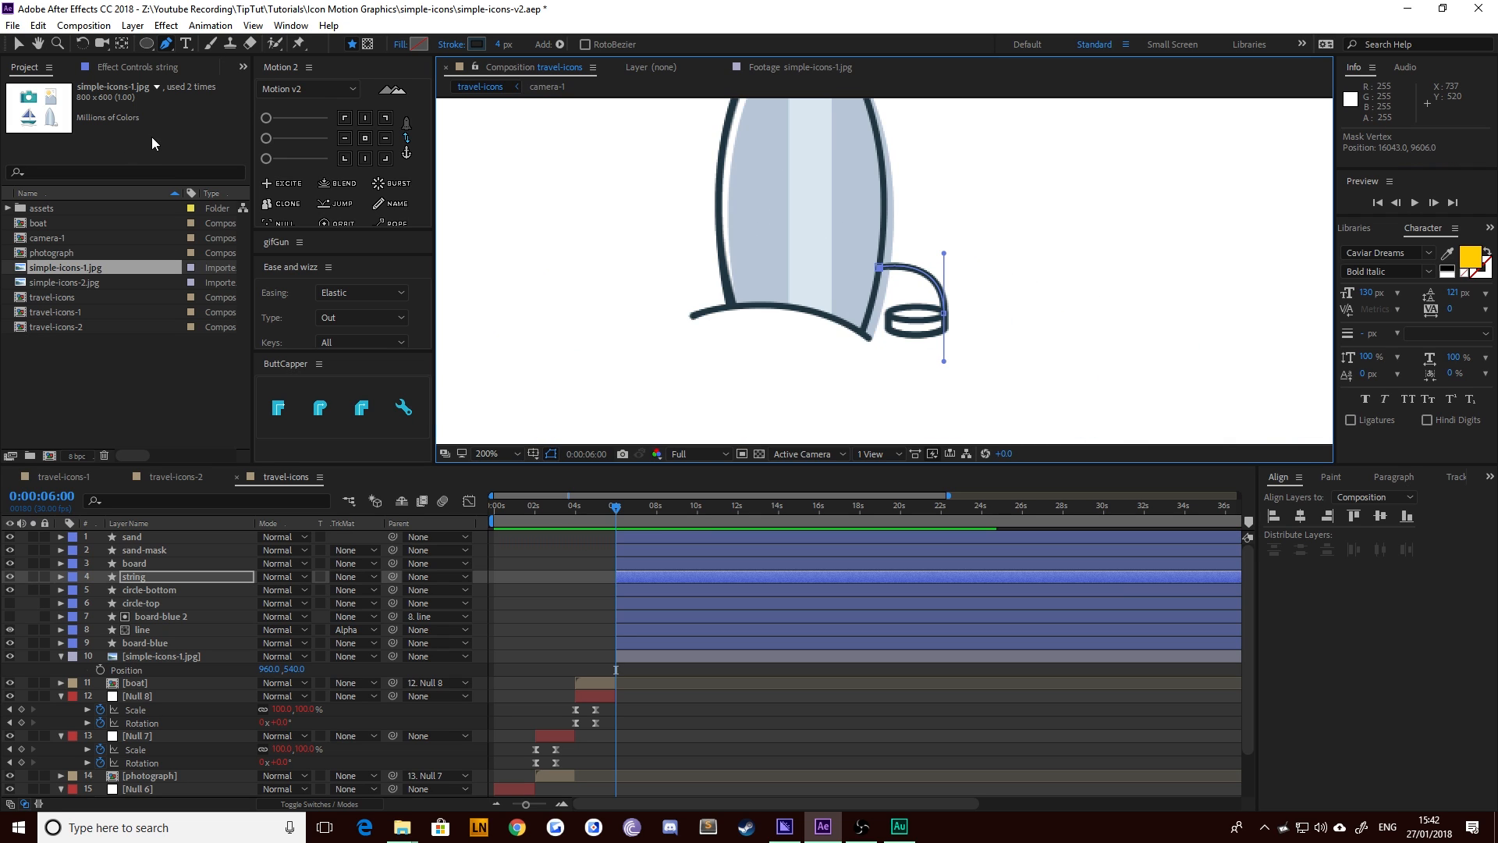
Deselect the string path and delete the simple-icons-1.jpg reference layer from travel-icons
left_click(17, 44)
left_click(632, 275)
key("comma")
key("space")
left_click_drag(591, 259, 594, 292)
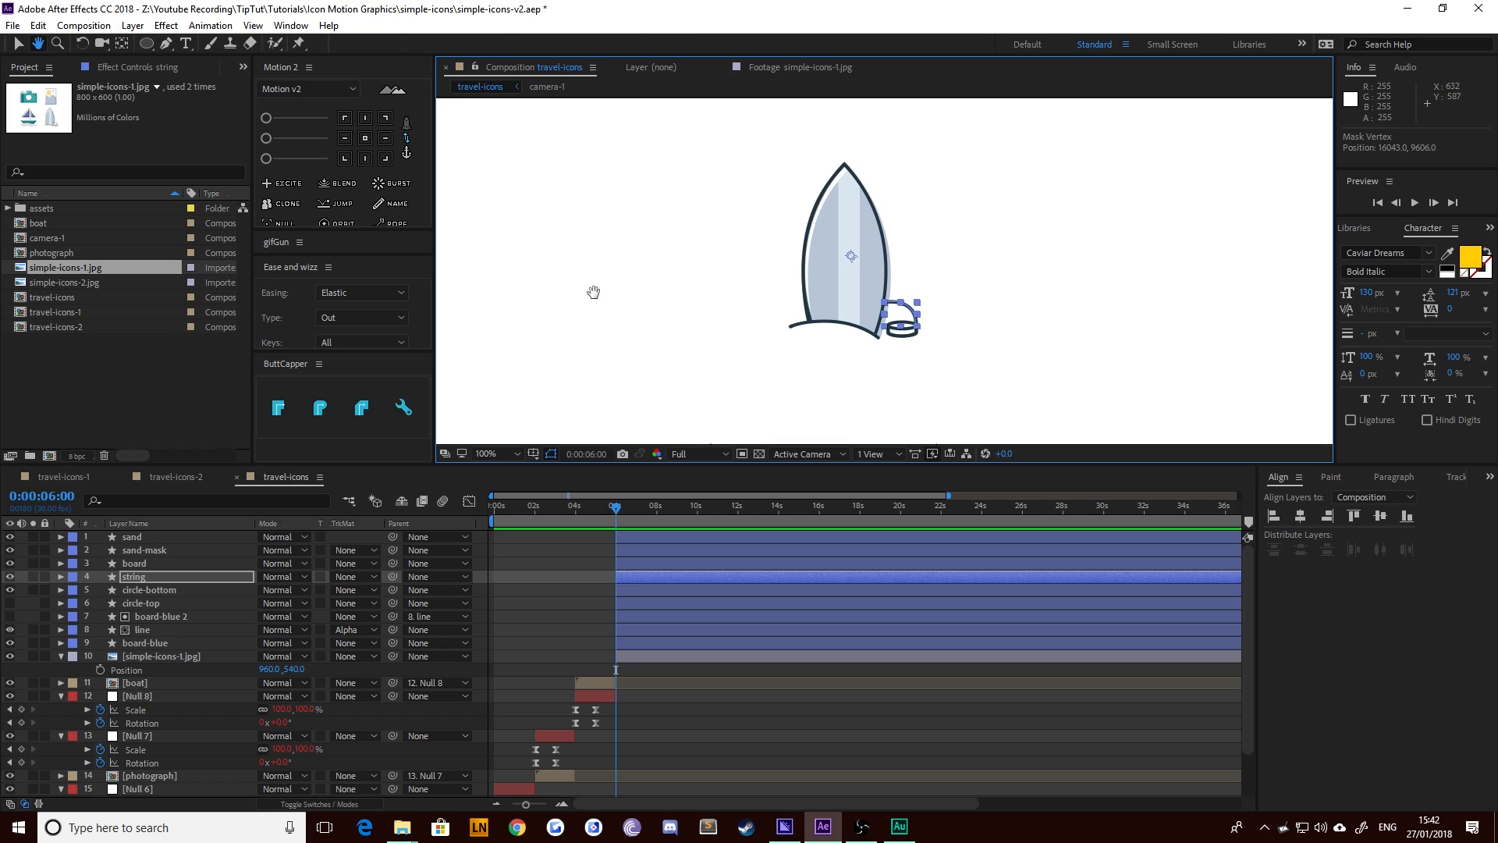
left_click(141, 655)
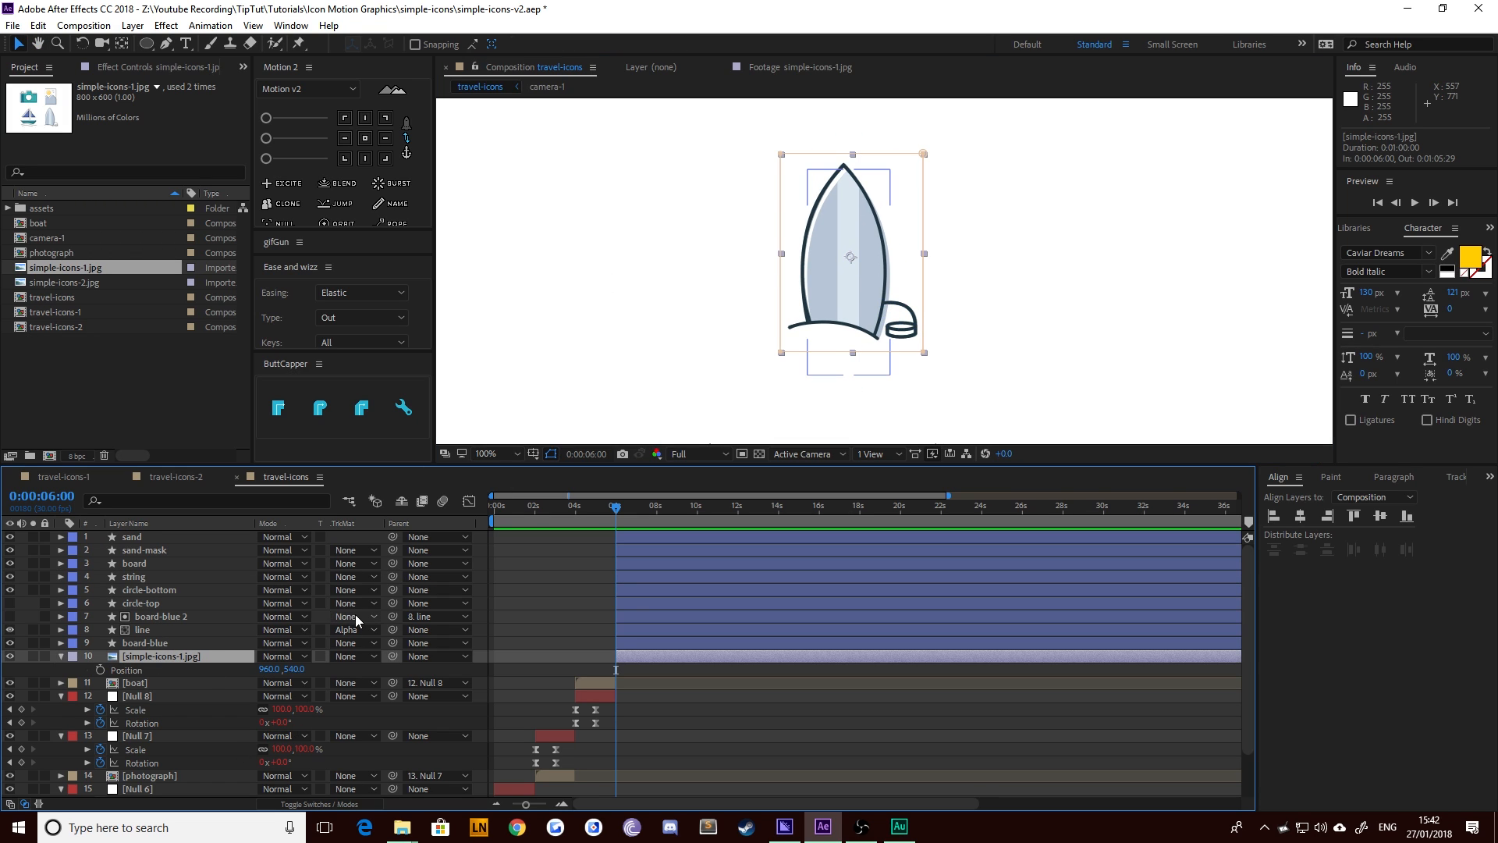
key("Delete")
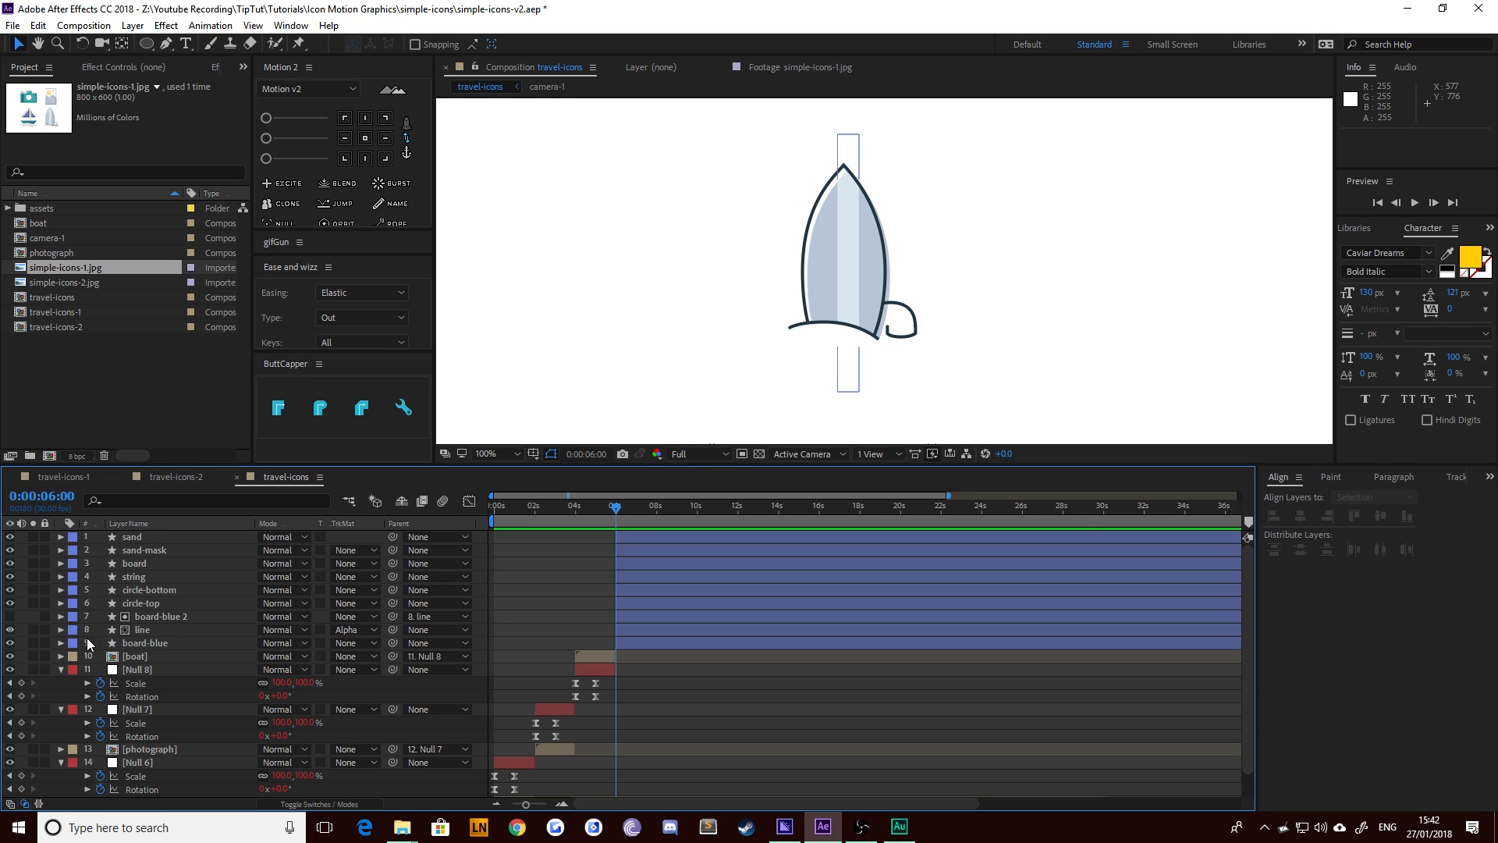
Make the existing circle-top layer visible and delete it
left_click_drag(7, 612, 10, 603)
left_click(140, 603)
key("Delete")
Draw a flat, unfilled ellipse with a 4 px stroke in colour 203540 over the open end of the circle-bottom shape
scroll(873, 344, "up", 4)
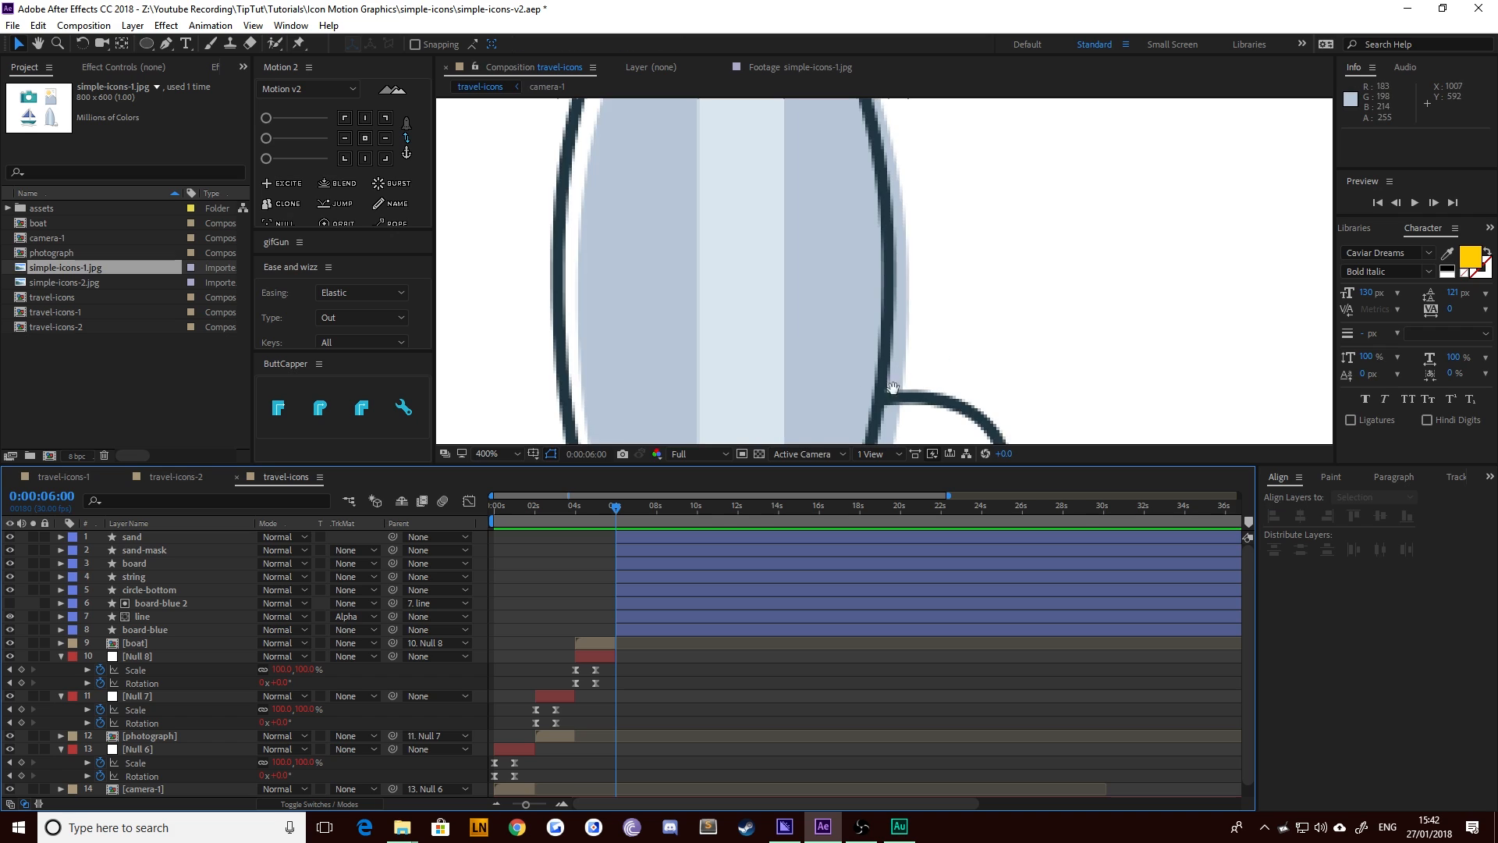
left_click(148, 43)
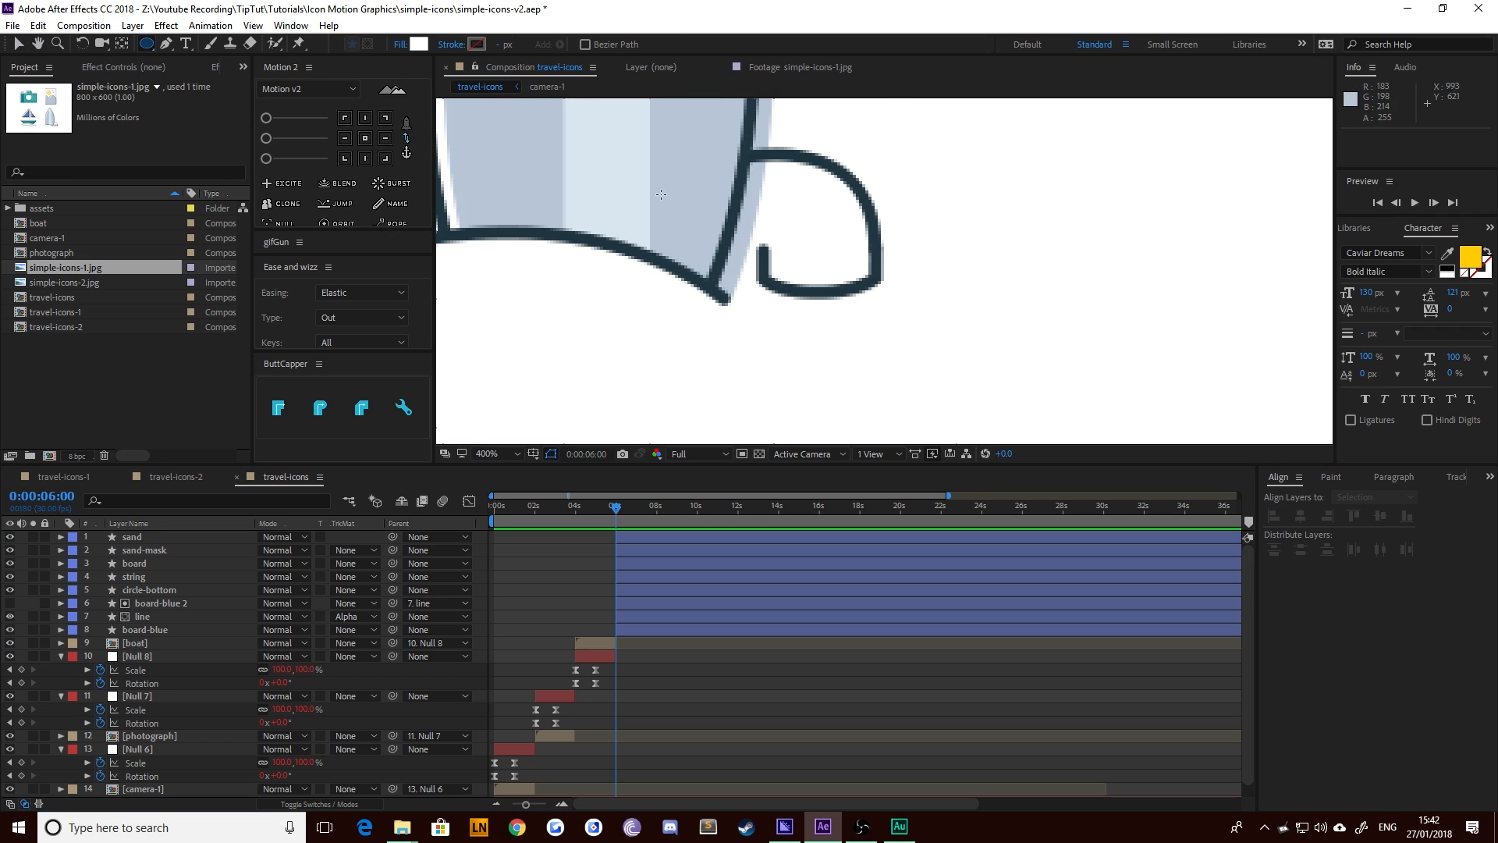
left_click(420, 45, "alt")
left_click(482, 47, "alt")
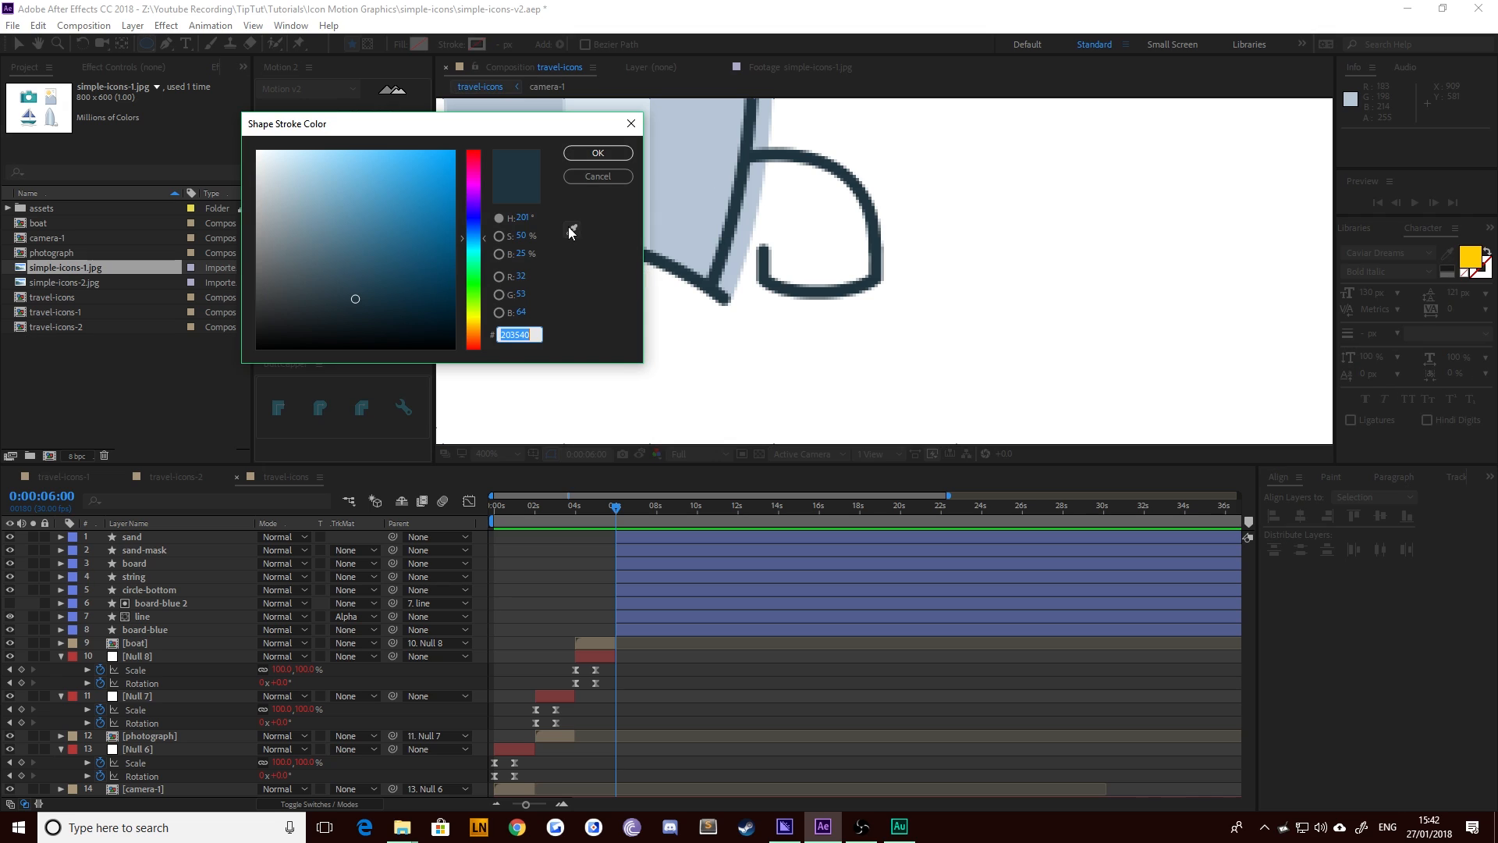
left_click(572, 230)
left_click(693, 283)
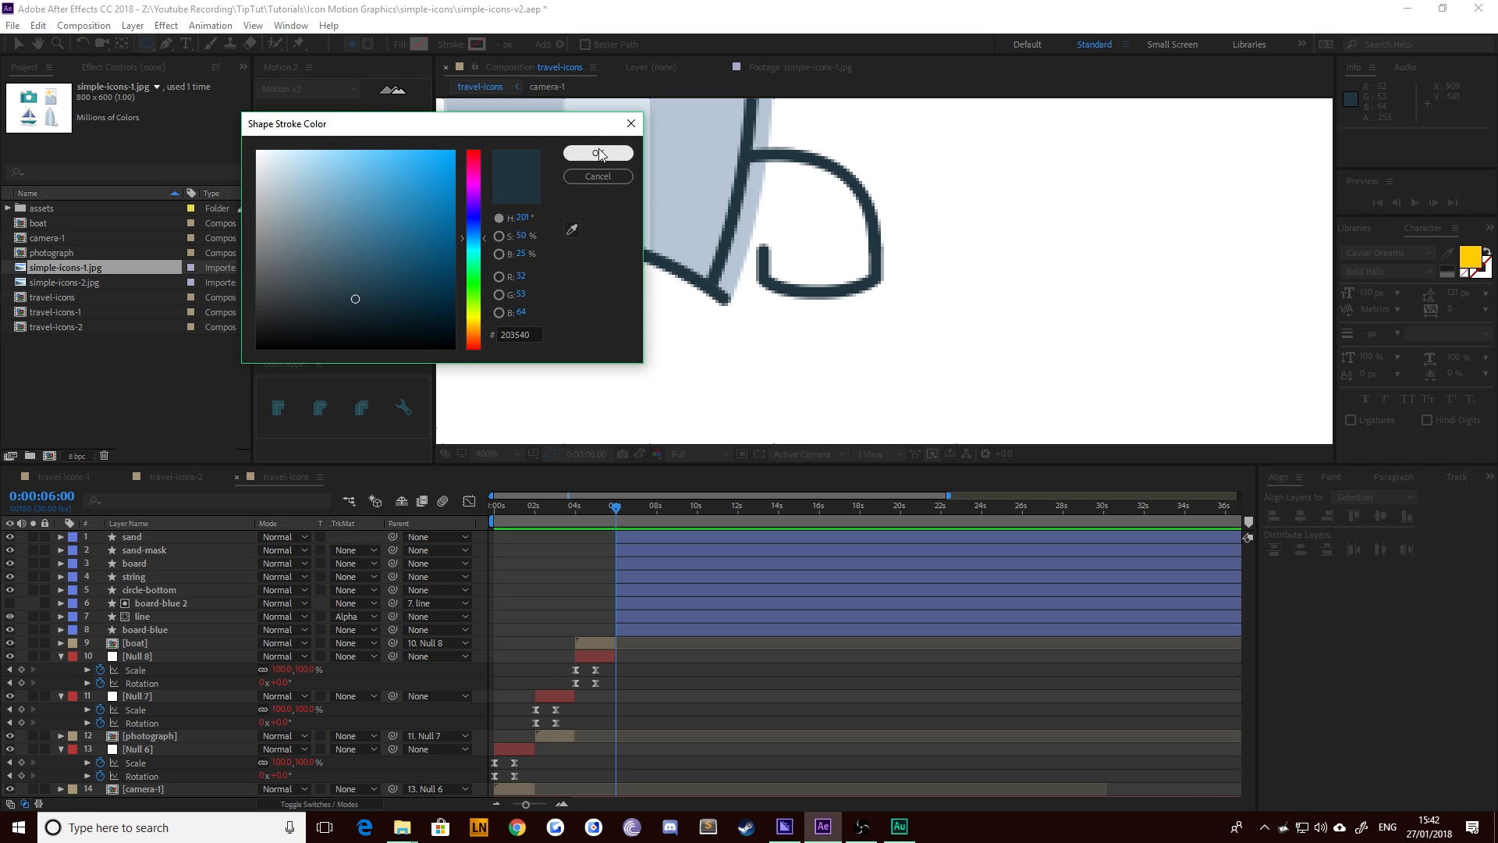
key("Return")
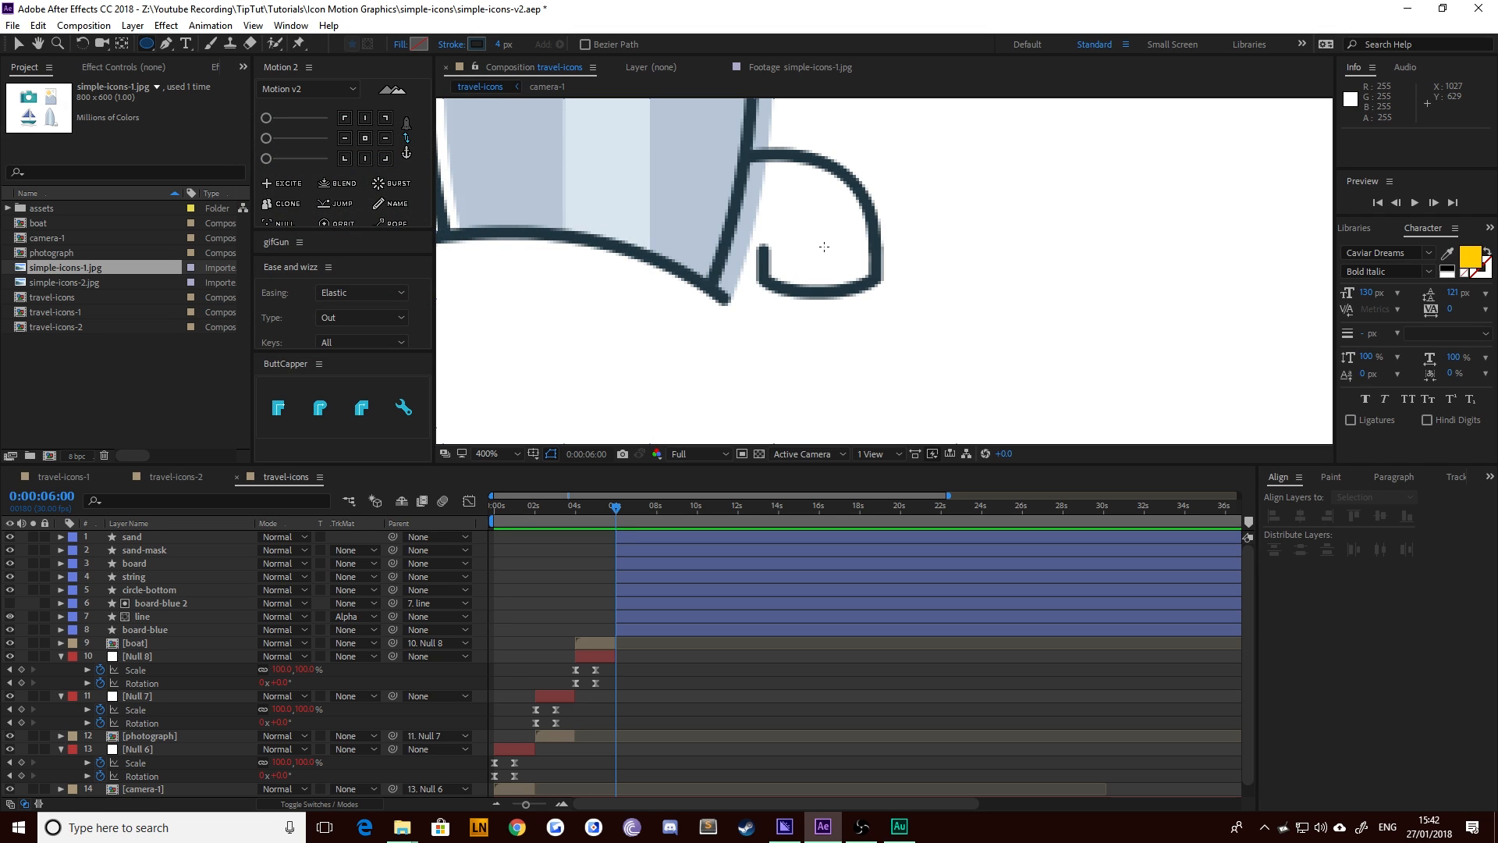
left_click_drag(821, 246, 766, 236)
key("v")
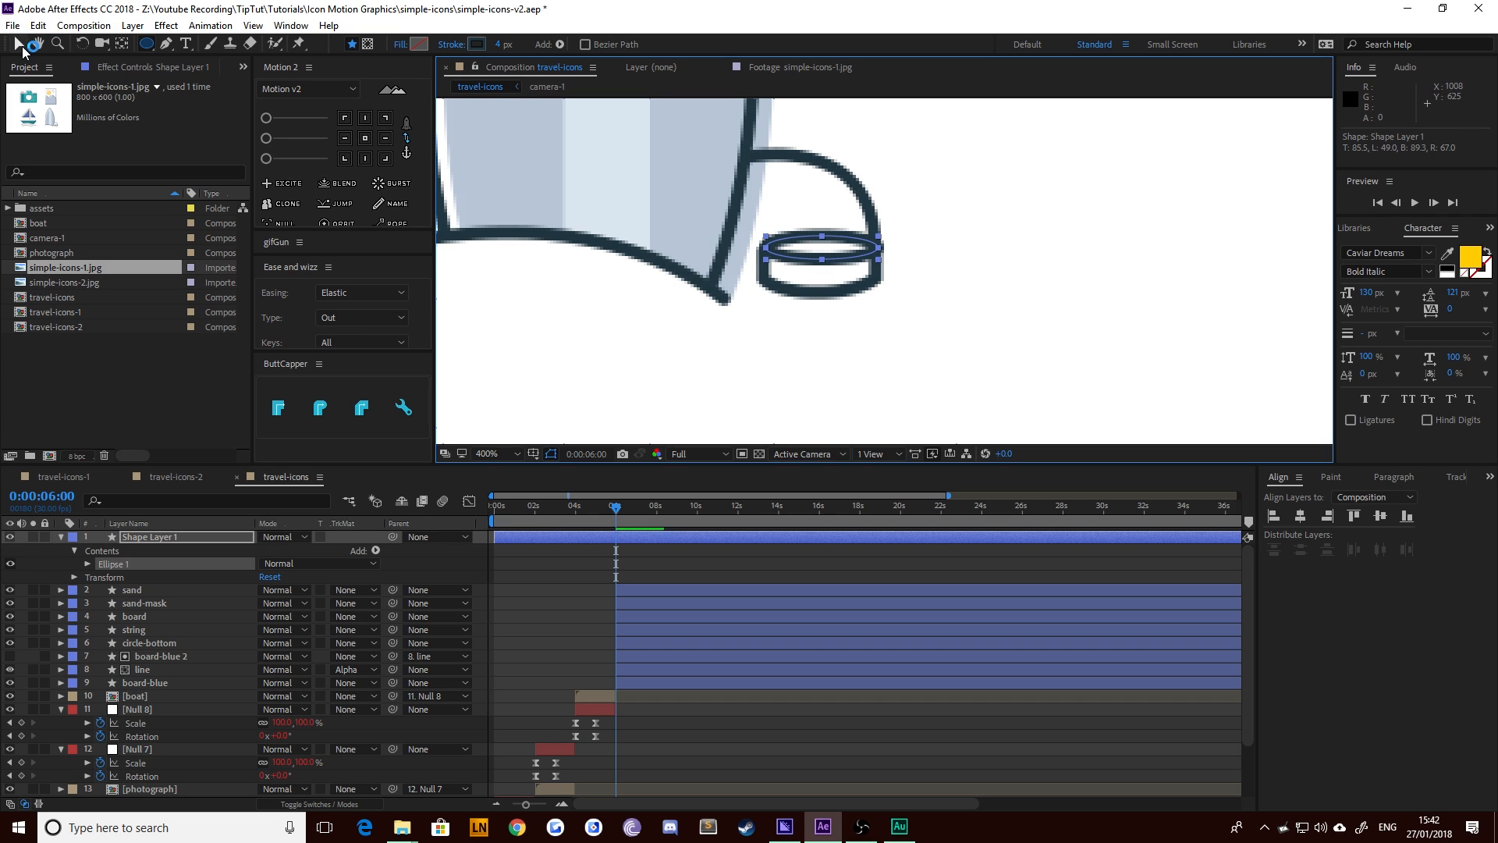
Fine-tune the new ellipse's horizontal position over circle-bottom with a nudge to the left and one back to the right
key("Left")
left_click(1008, 251)
scroll(886, 277, "down", 2)
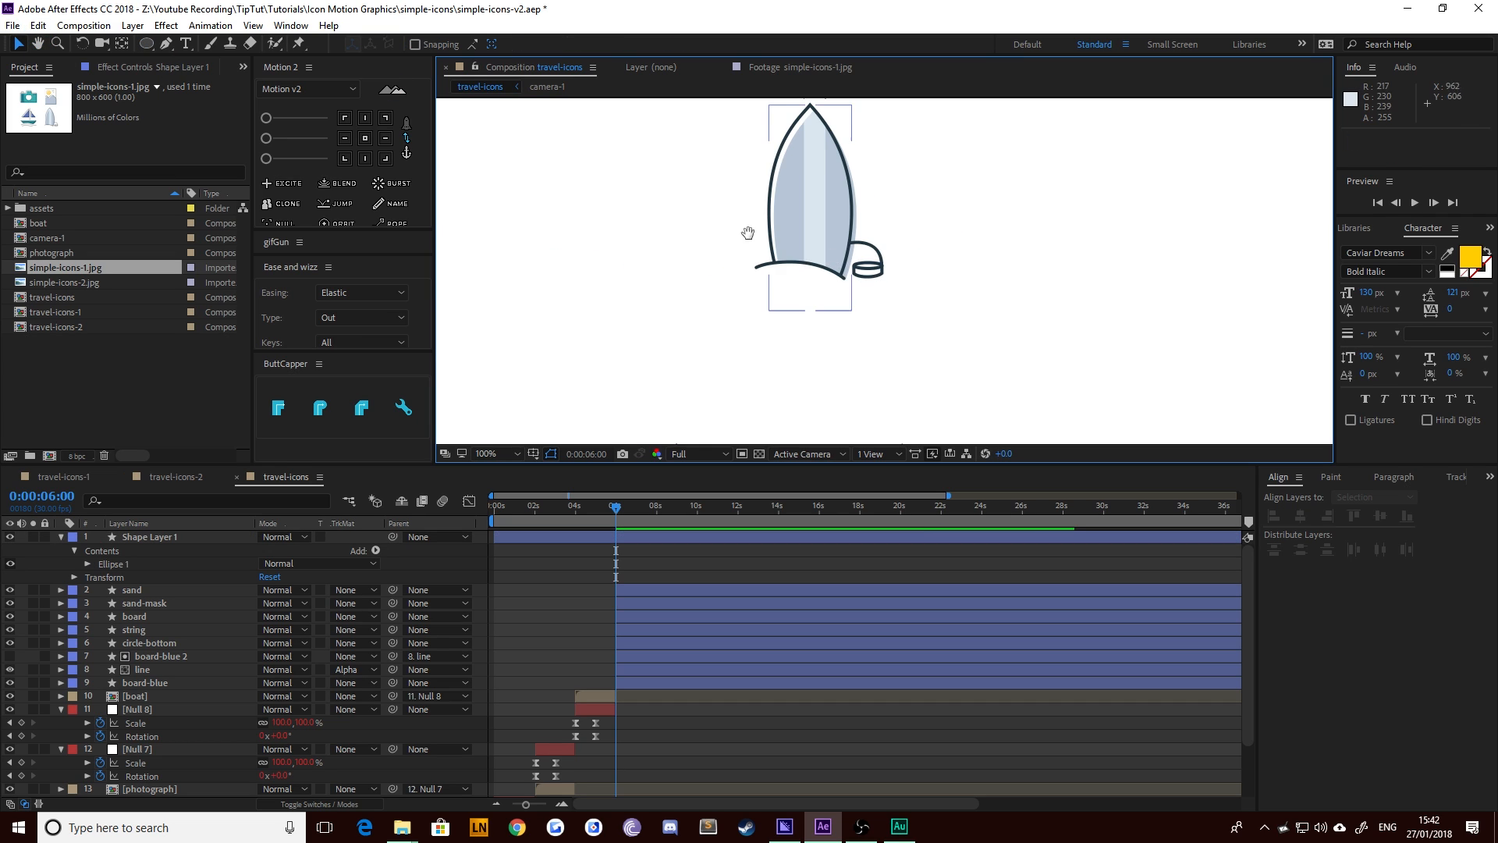
left_click_drag(746, 234, 769, 265)
left_click_drag(630, 345, 676, 346)
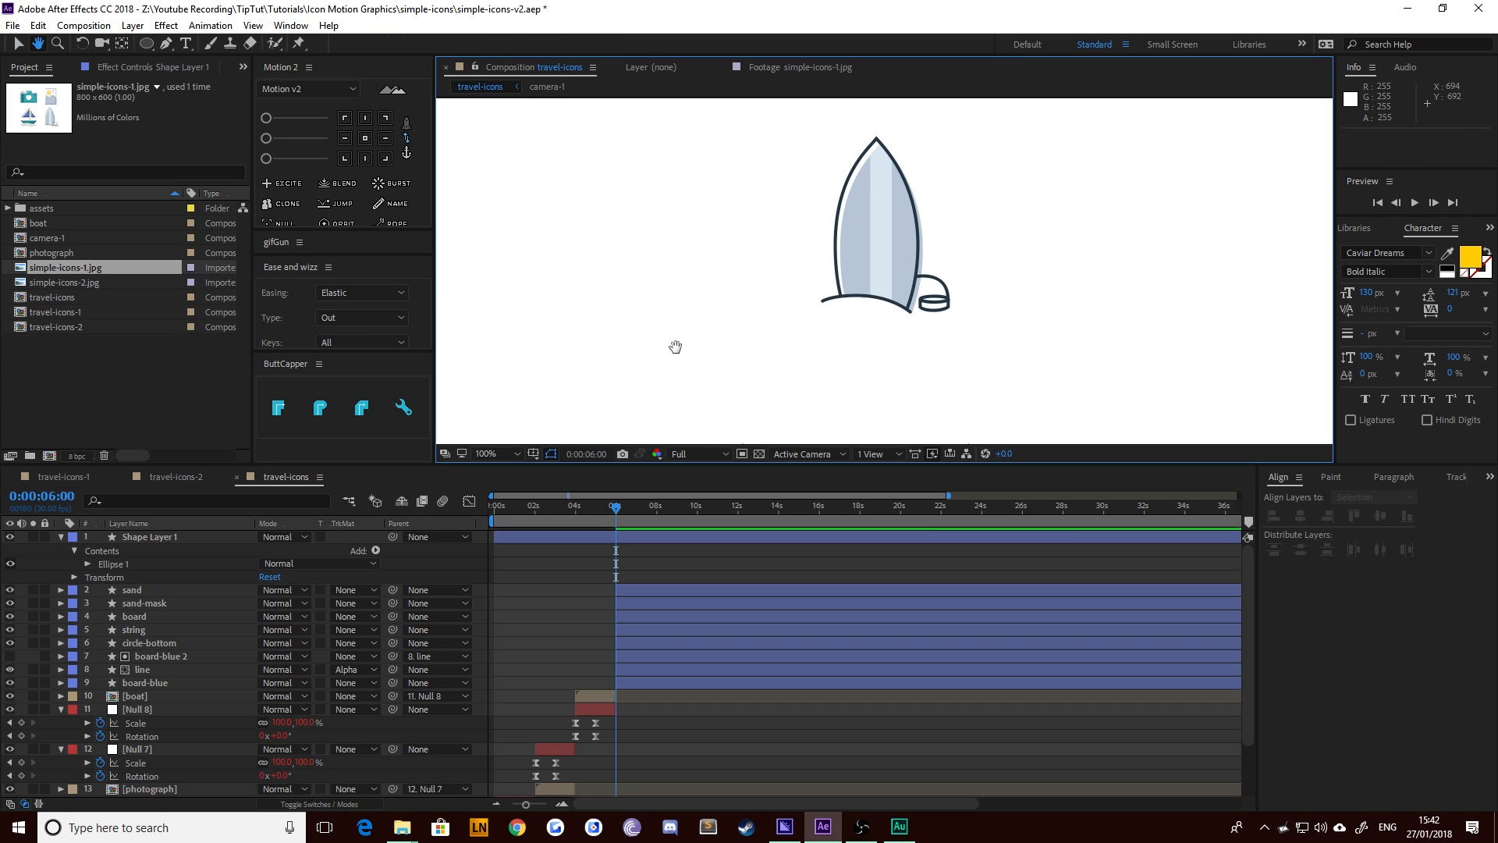
left_click(934, 303)
left_click(824, 340)
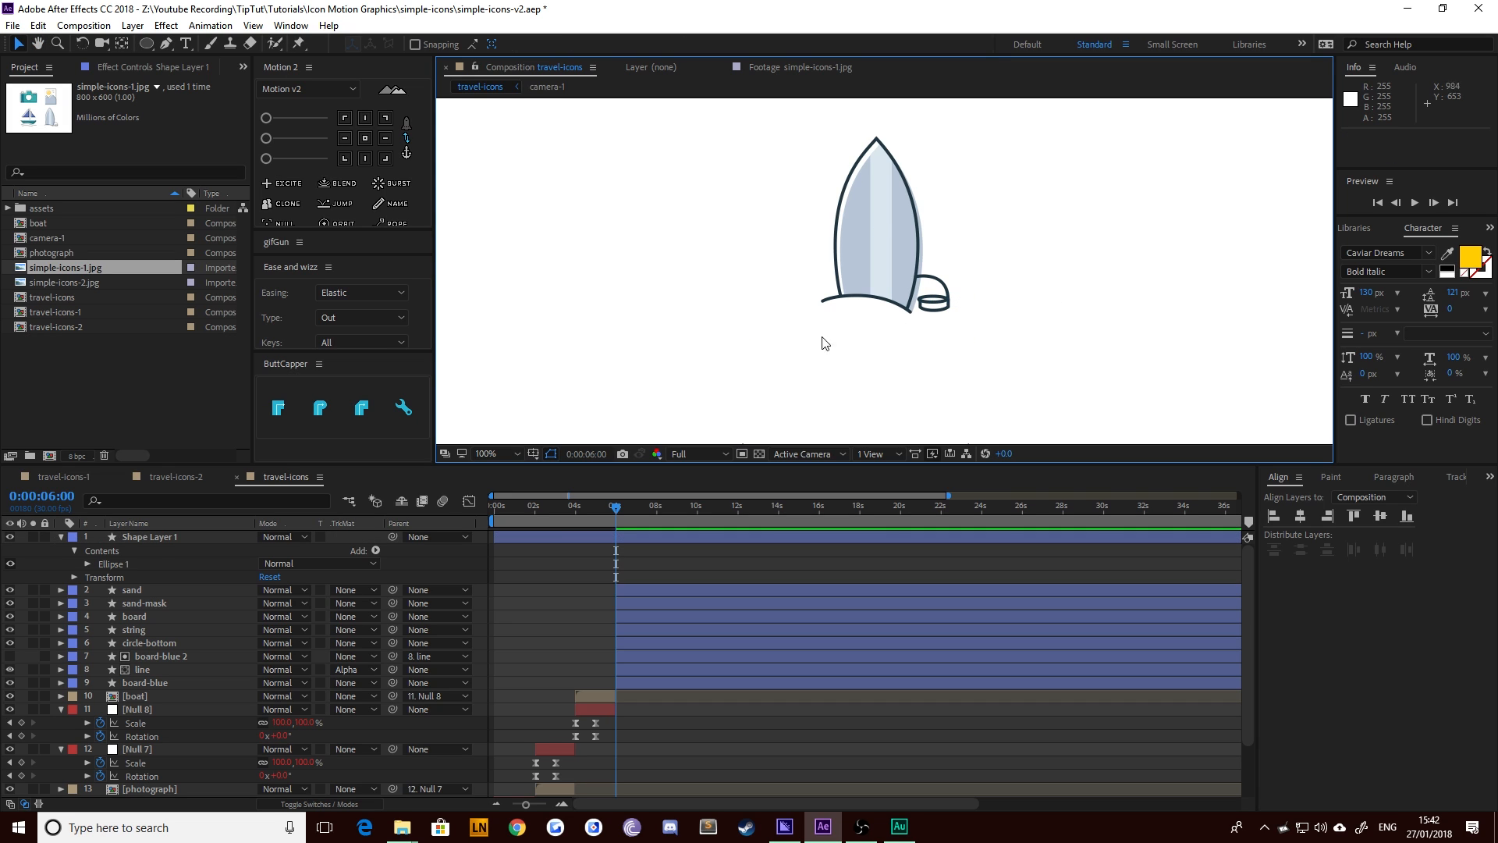
left_click(935, 304)
key("Right")
left_click(1028, 318)
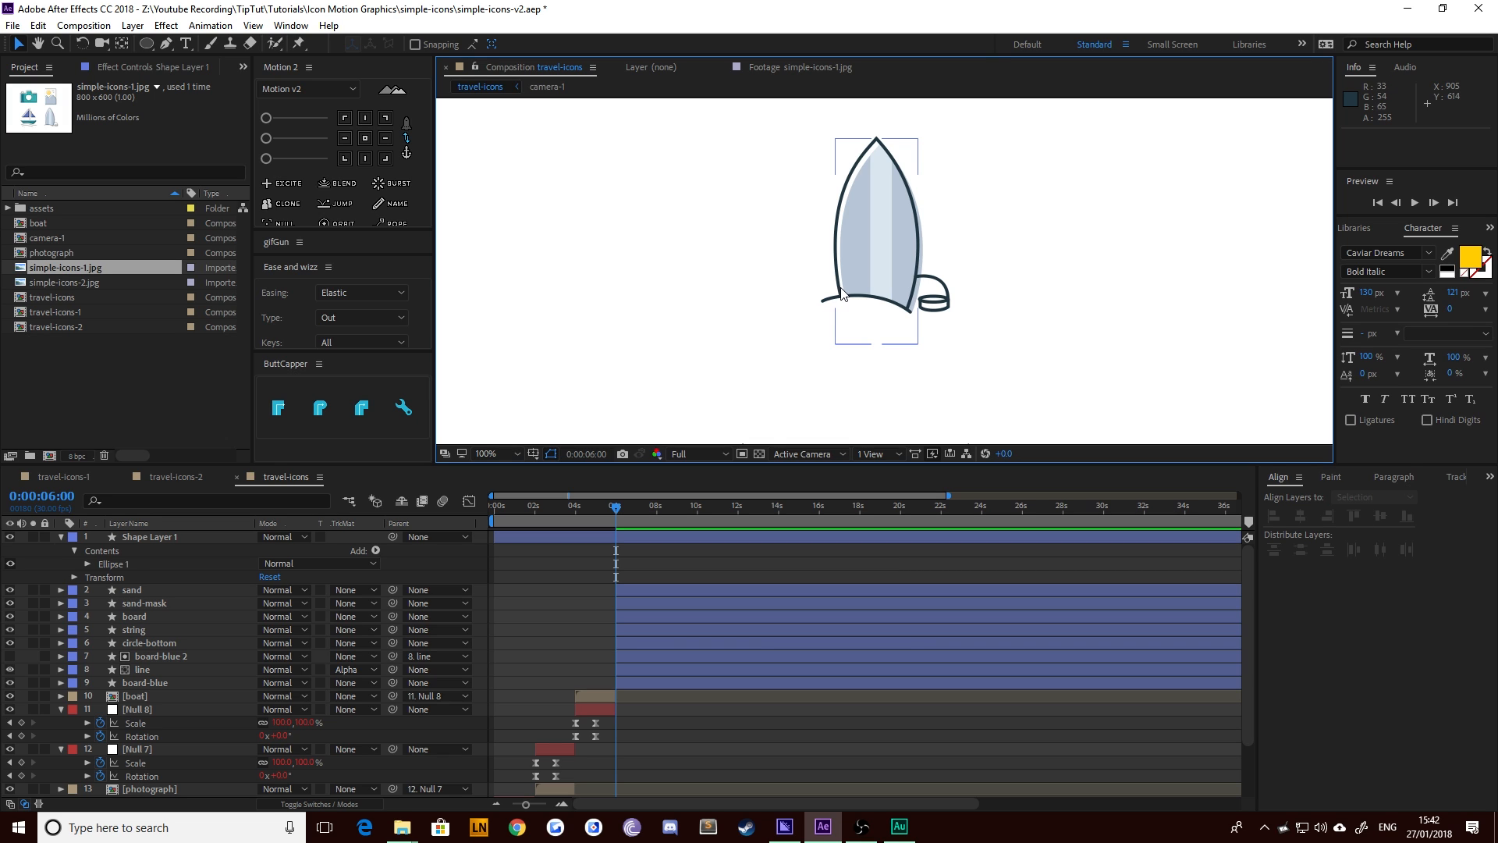
Rename the new ellipse's shape layer as circle-top
key("comma")
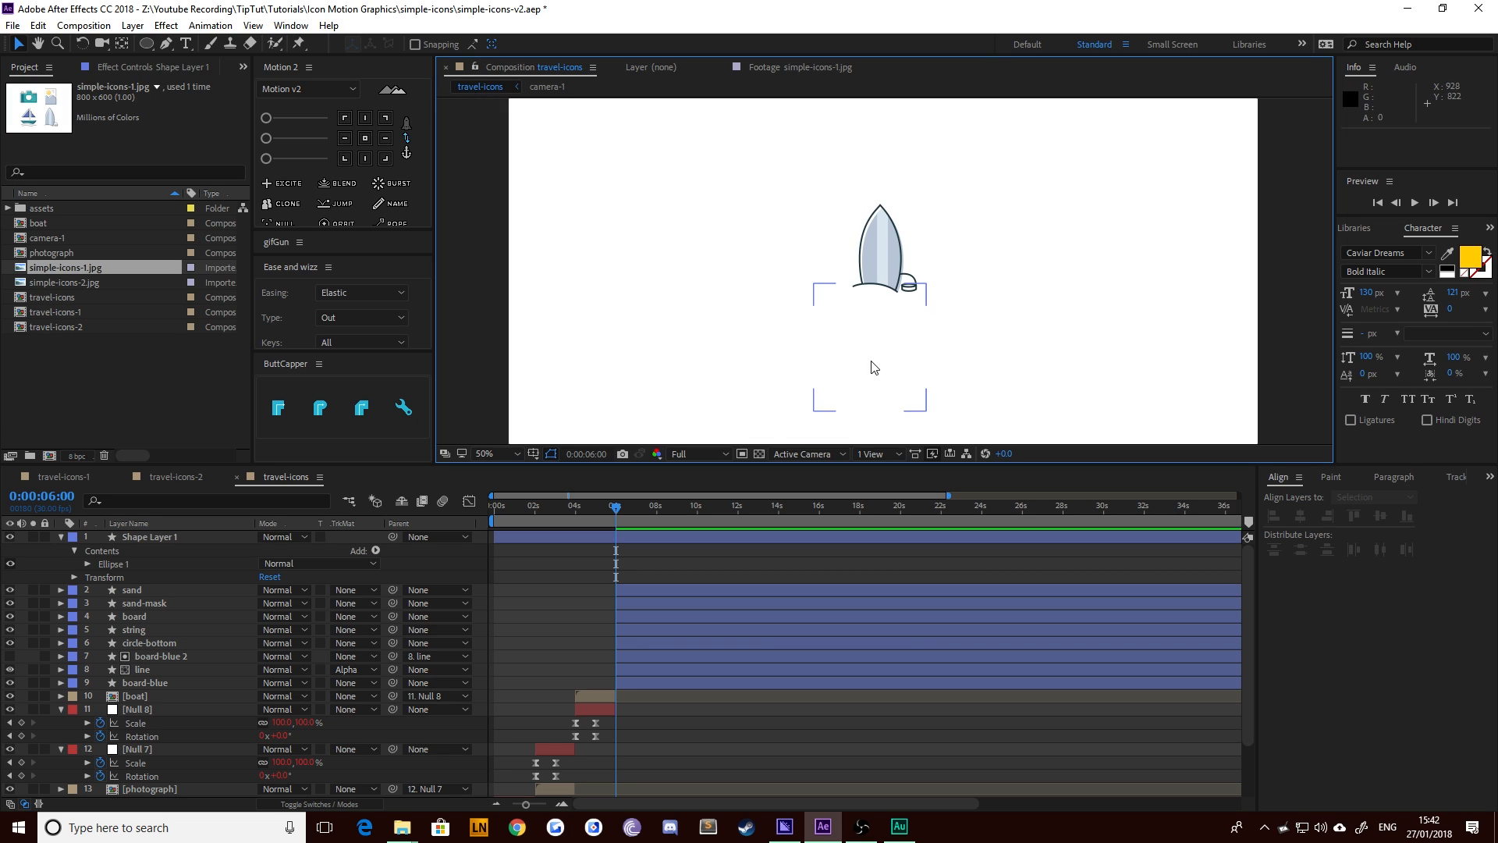
left_click_drag(773, 236, 782, 279)
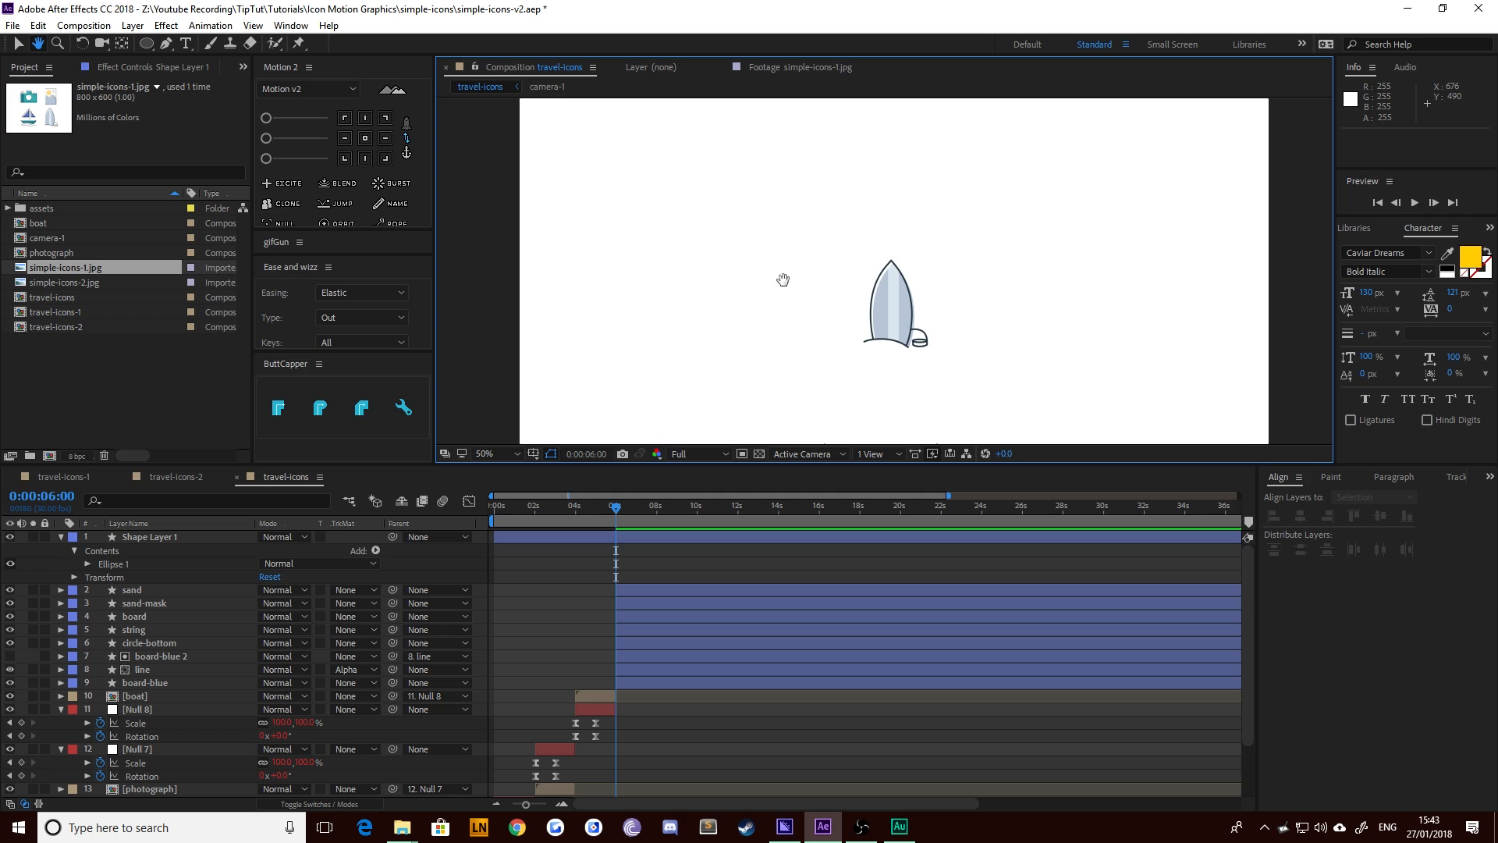
left_click(195, 535)
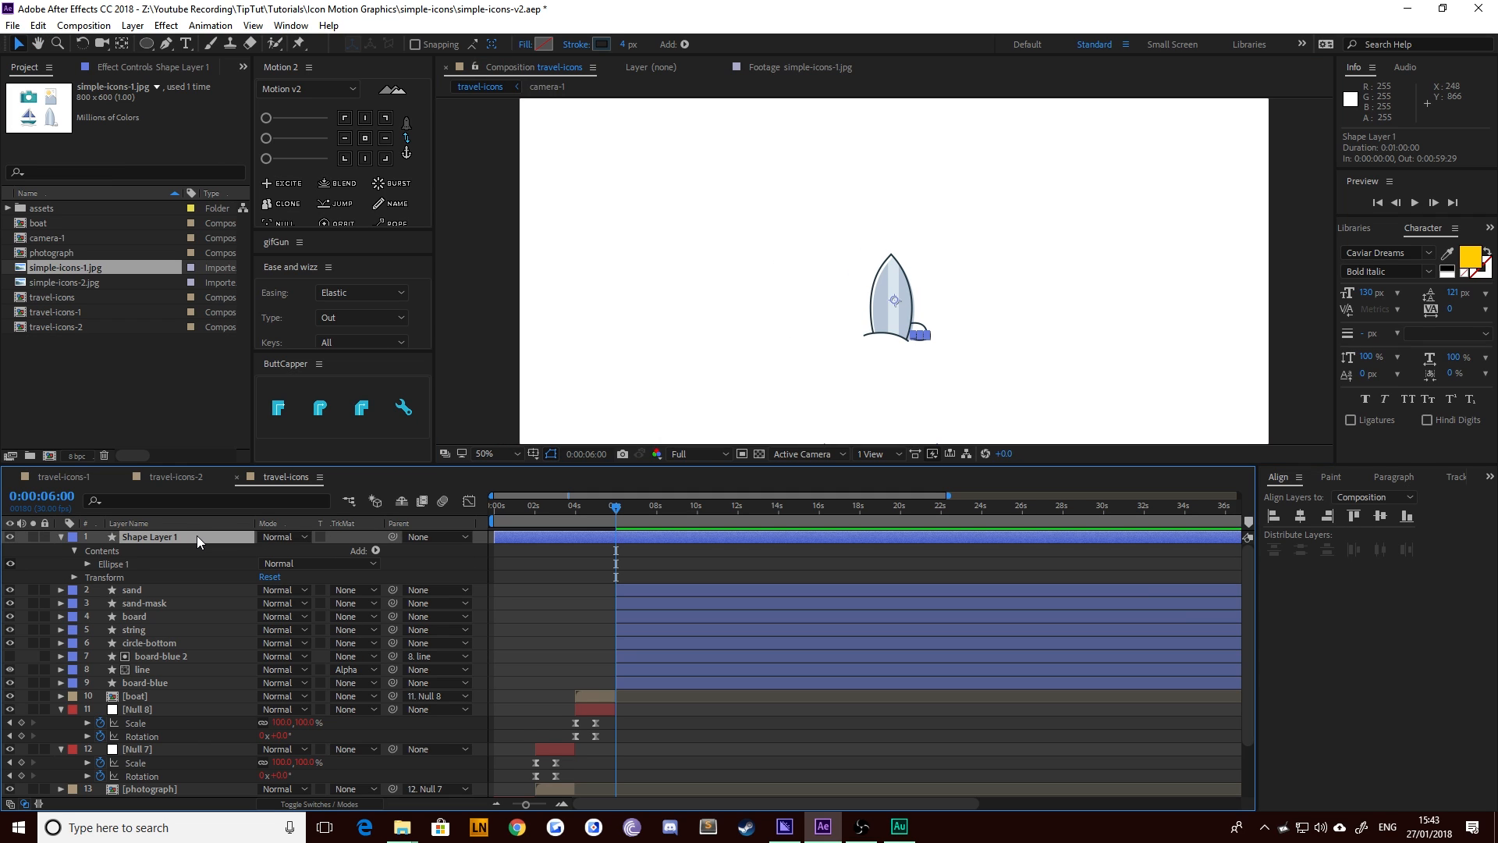
key("Return")
type("circle-top")
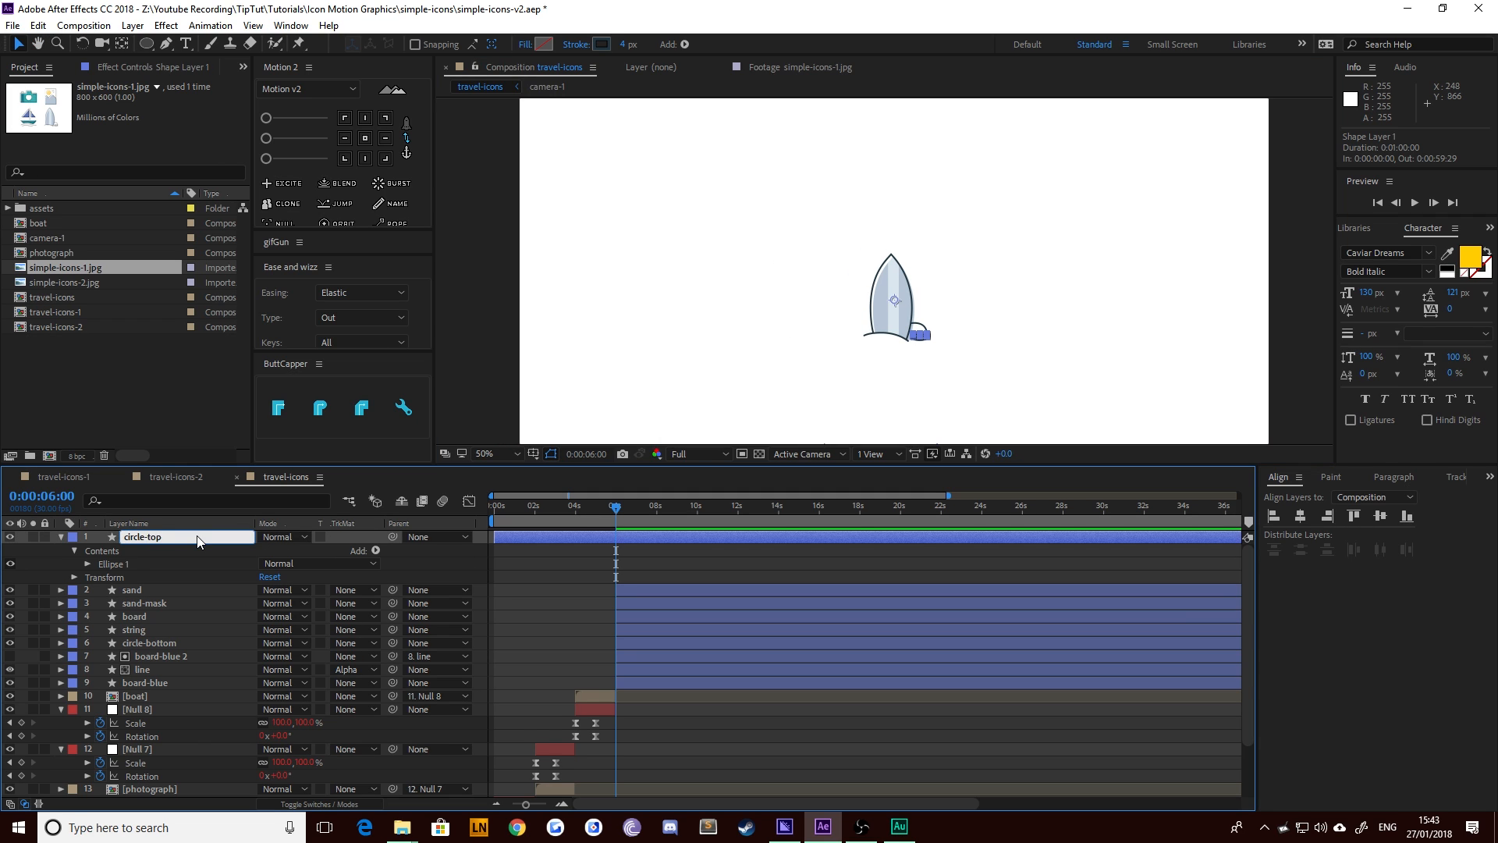
key("Return")
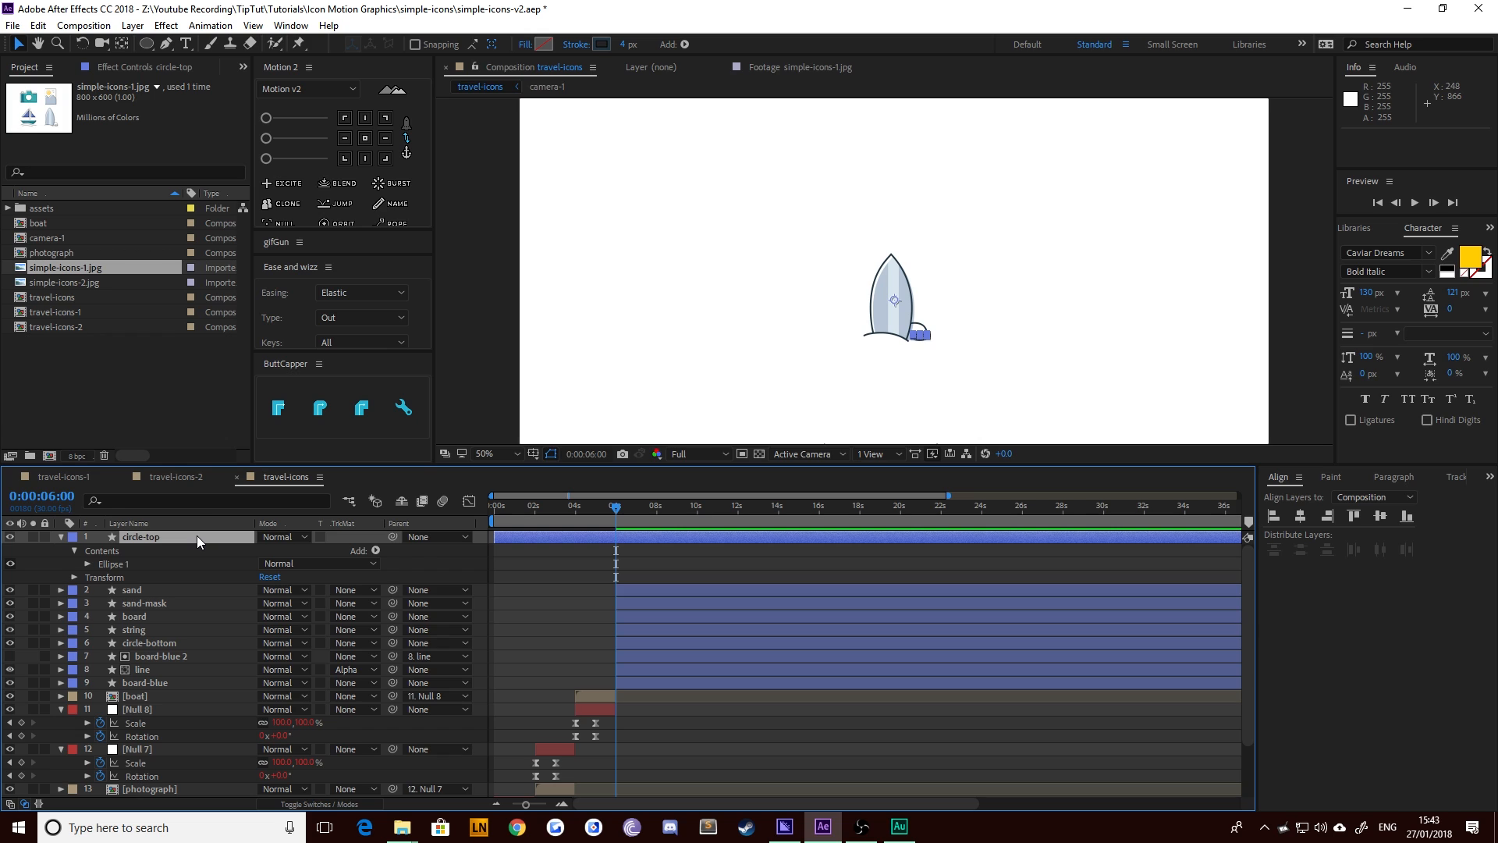
Move circle-top down the layer stack so it sits between string and circle-bottom, and collapse its properties
key("ctrl+bracketleft")
key("ctrl+bracketleft")
key("ctrl+bracketleft")
key("ctrl+bracketleft")
key("ctrl+bracketleft")
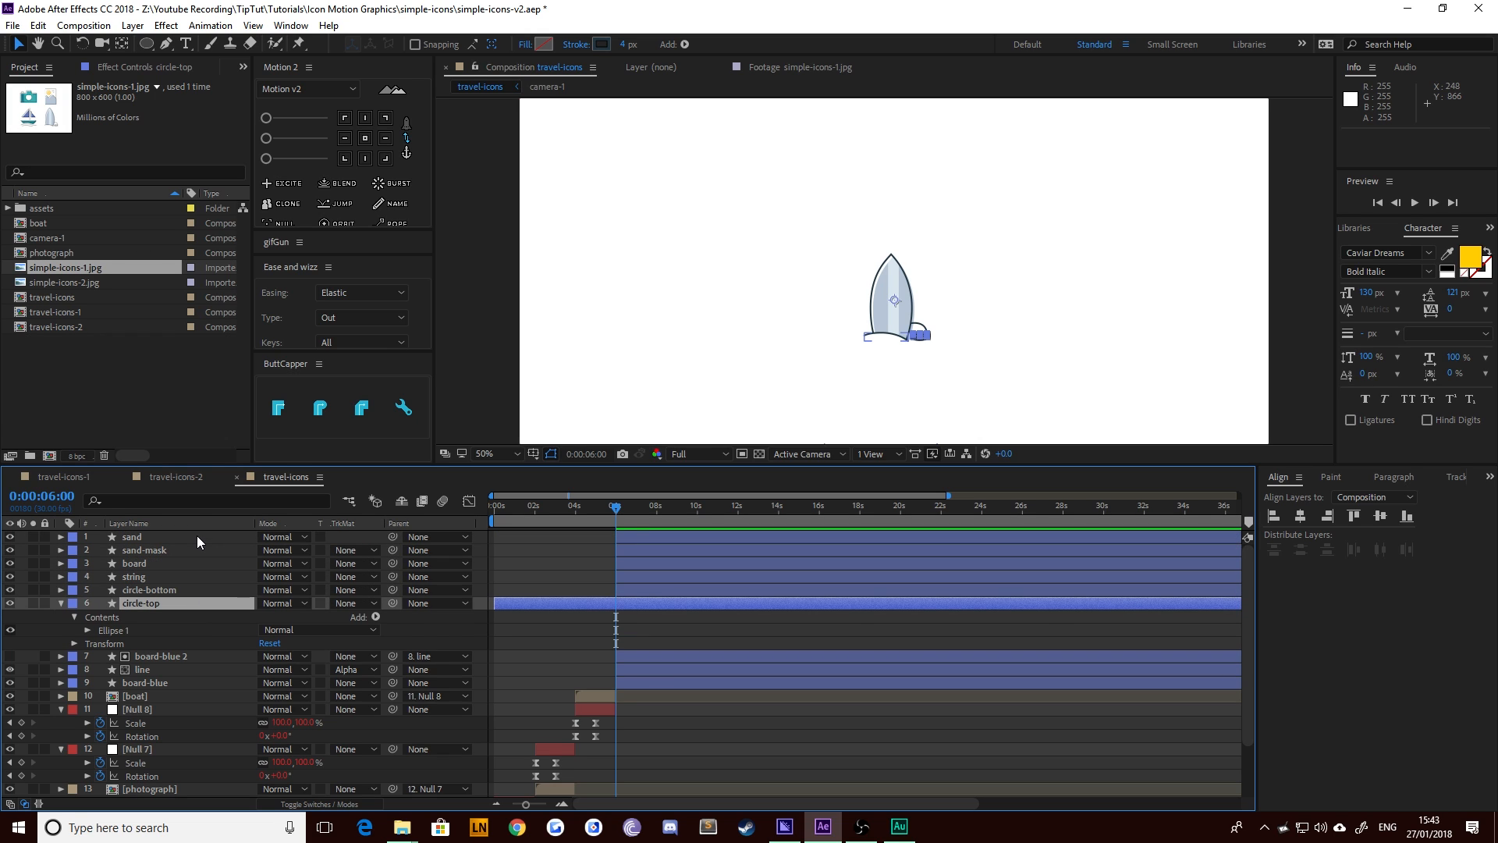
key("u")
key("ctrl+bracketright")
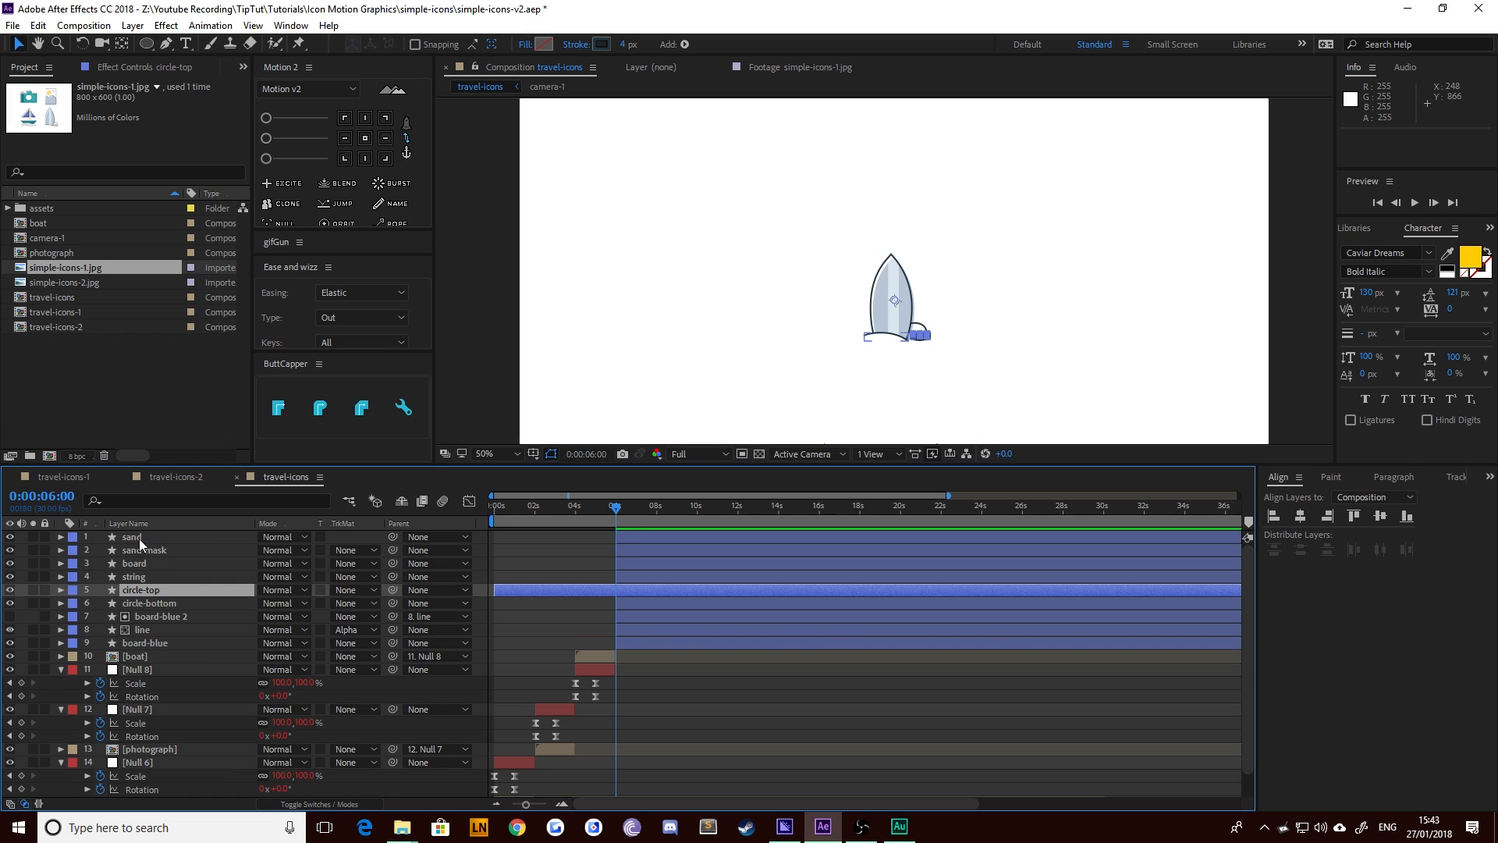
Group the board, board-blue 2, line and board-blue layers together directly beneath sand-mask in the layer stack
left_click(136, 563)
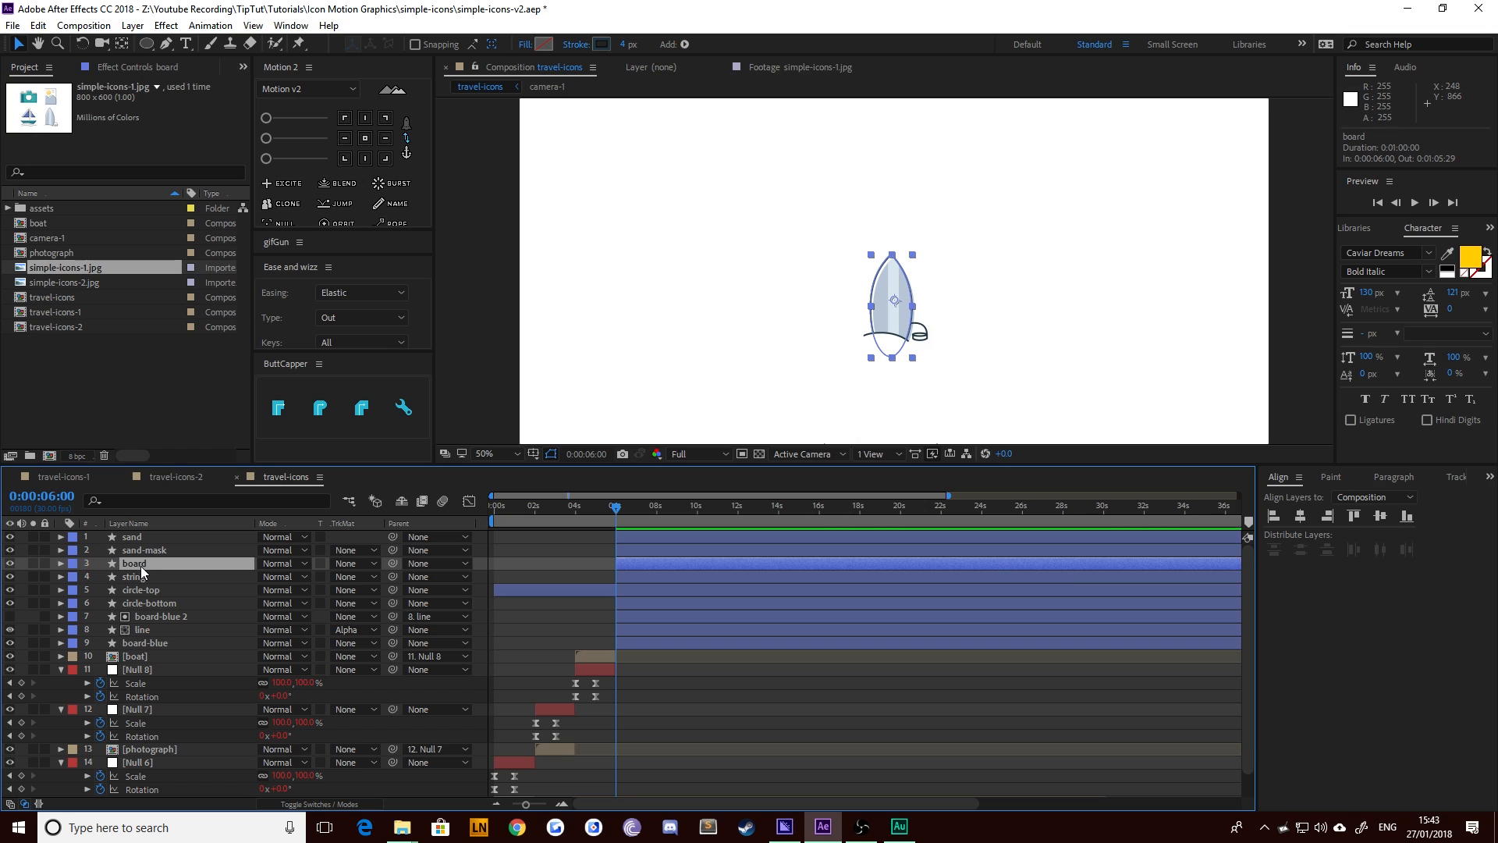
left_click(161, 616, "ctrl")
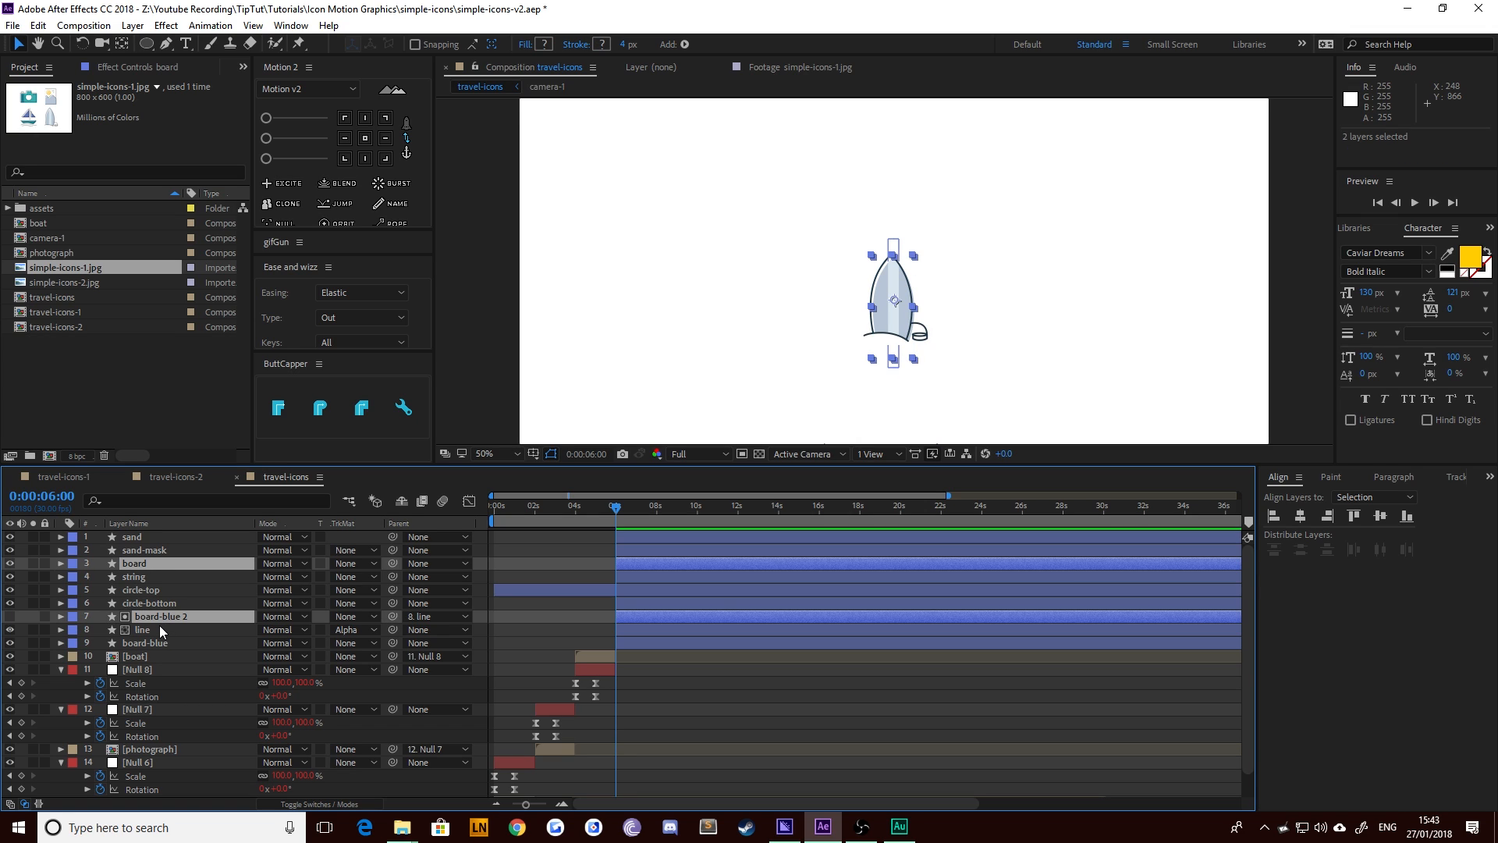
left_click(159, 627, "ctrl")
left_click(192, 644, "ctrl")
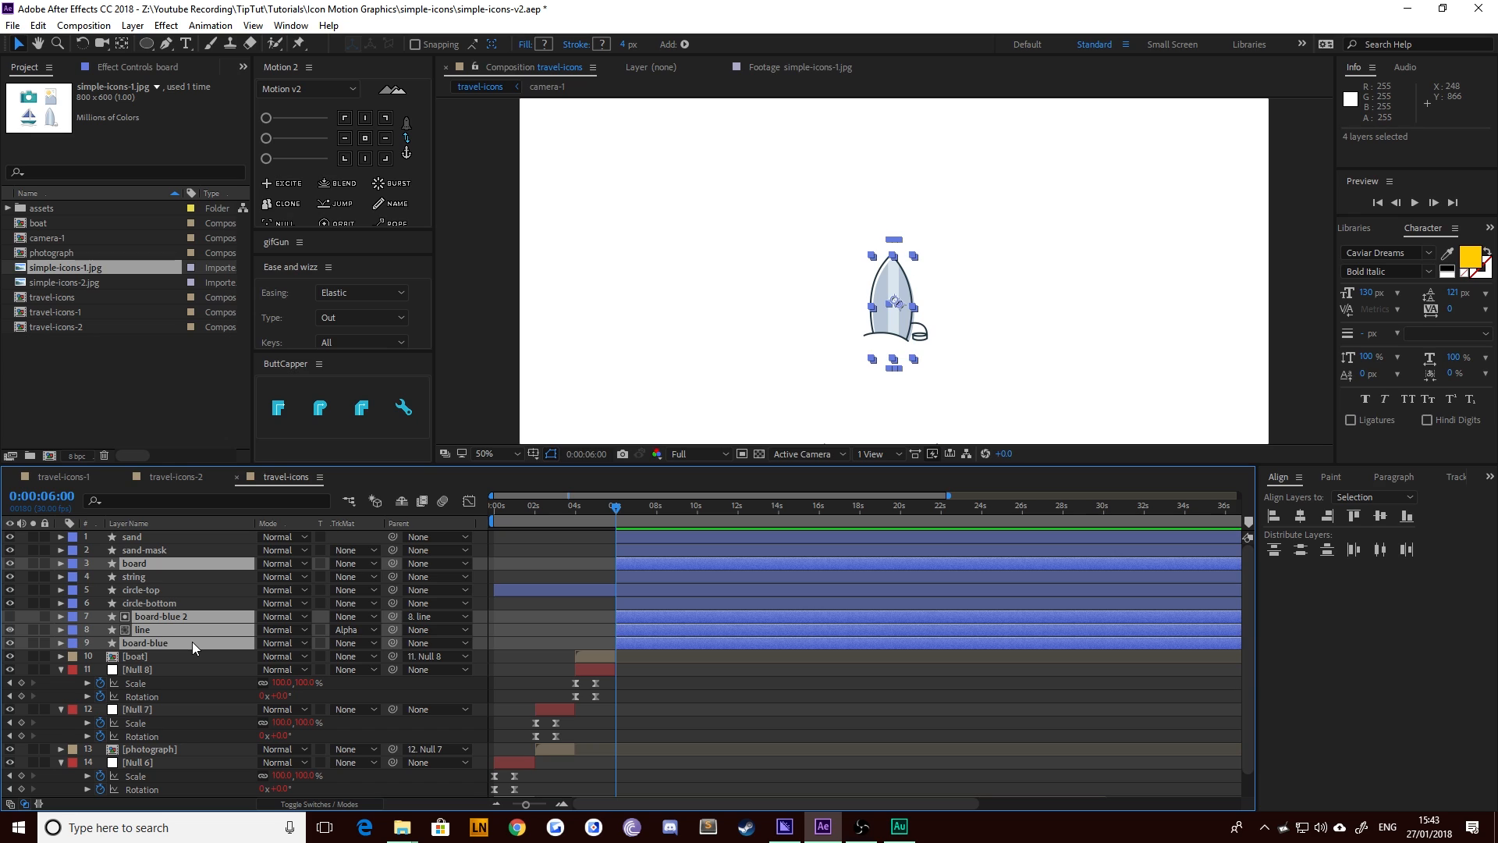
key("ctrl+shift+bracketright")
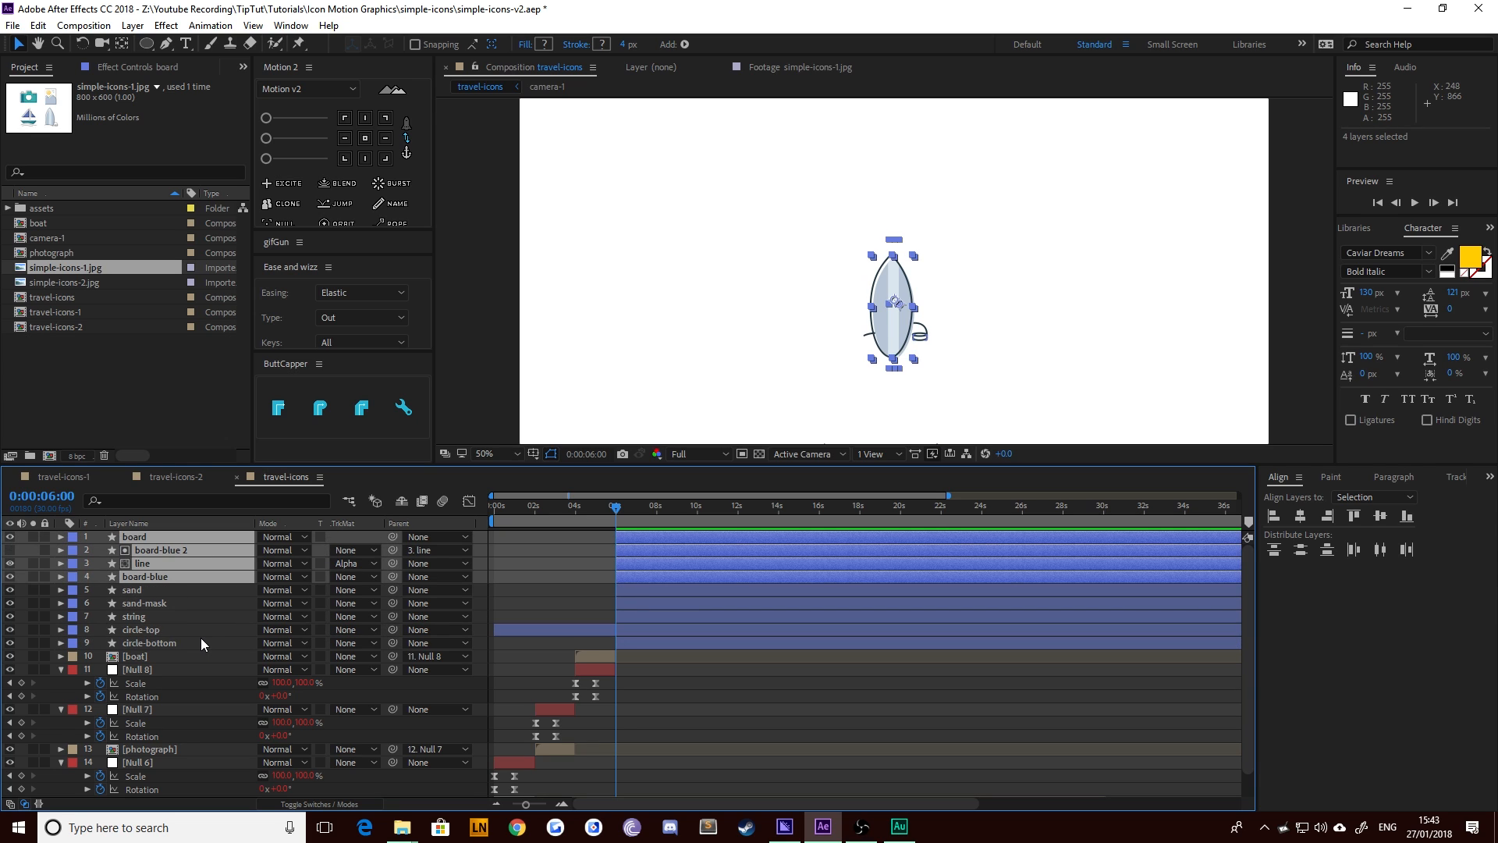
key("ctrl+bracketleft")
key("ctrl+bracketleft")
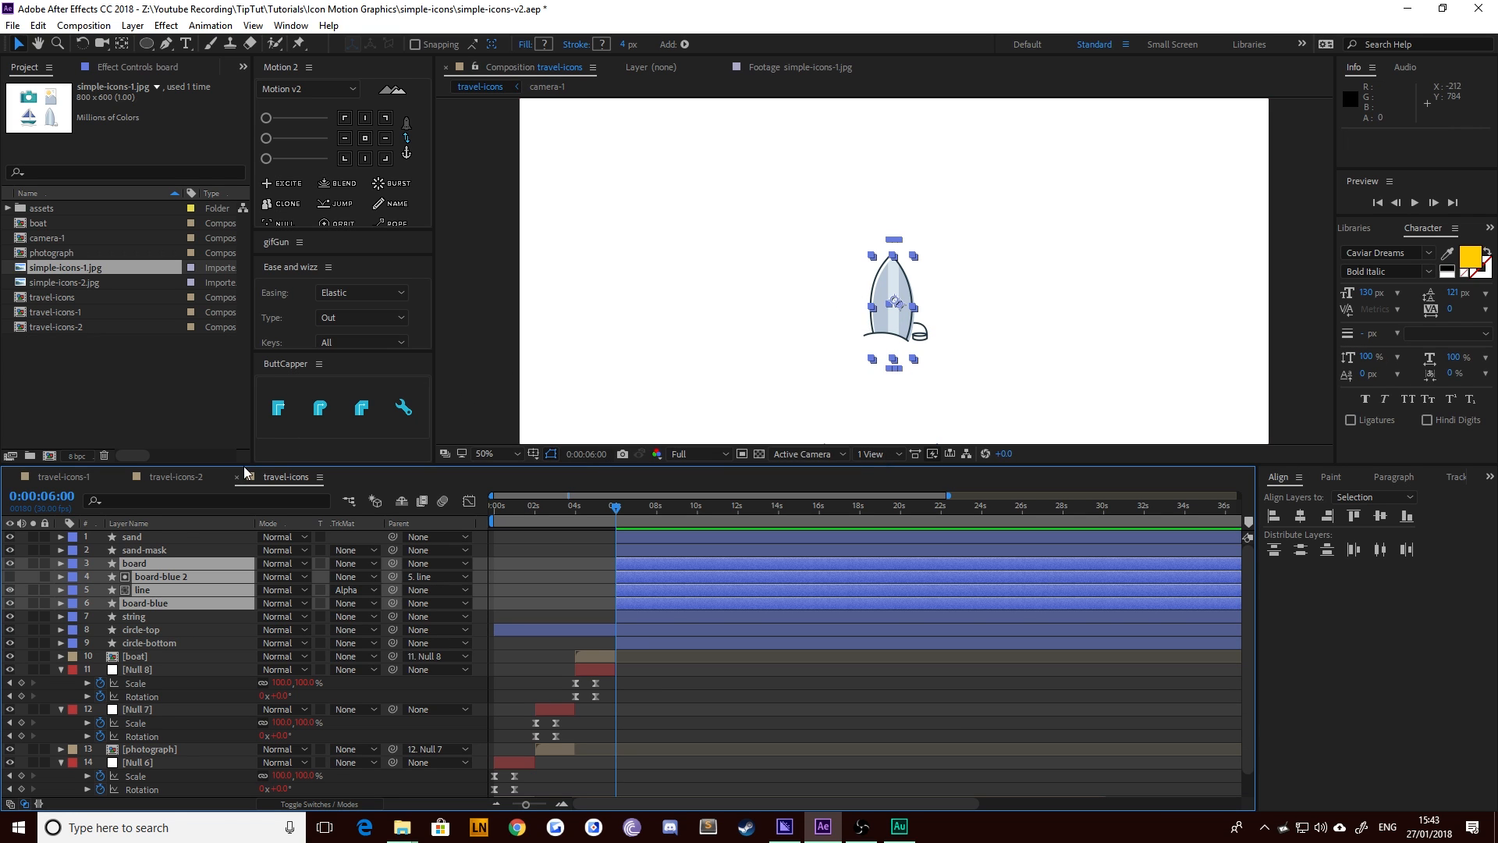
Pre-compose the four selected board layers as board-inner, moving all attributes and adjusting its duration to the layers' time span
right_click(155, 579)
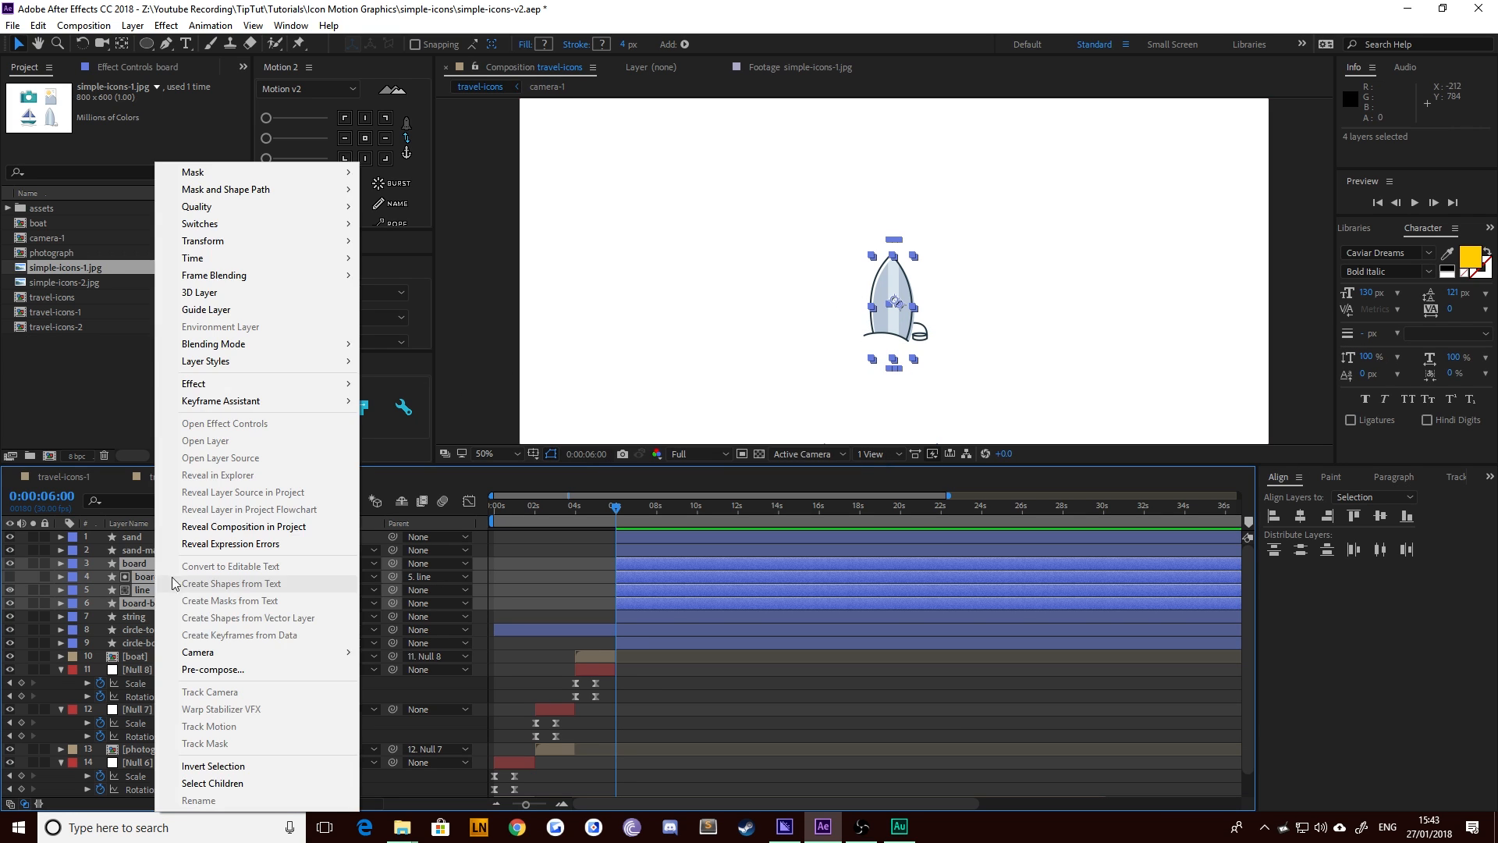
left_click(213, 668)
type("board-inner")
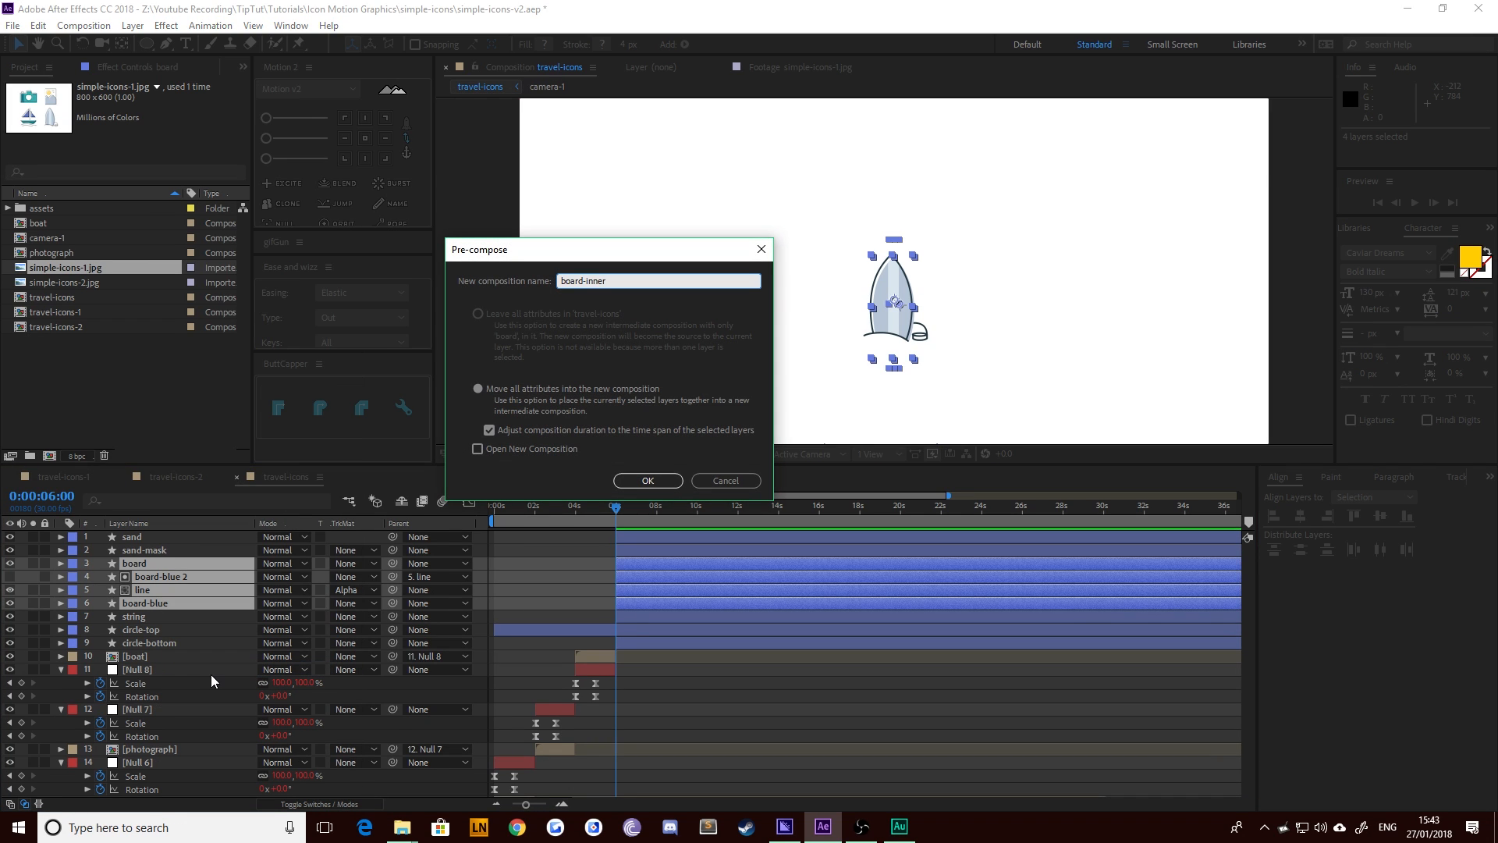
key("Return")
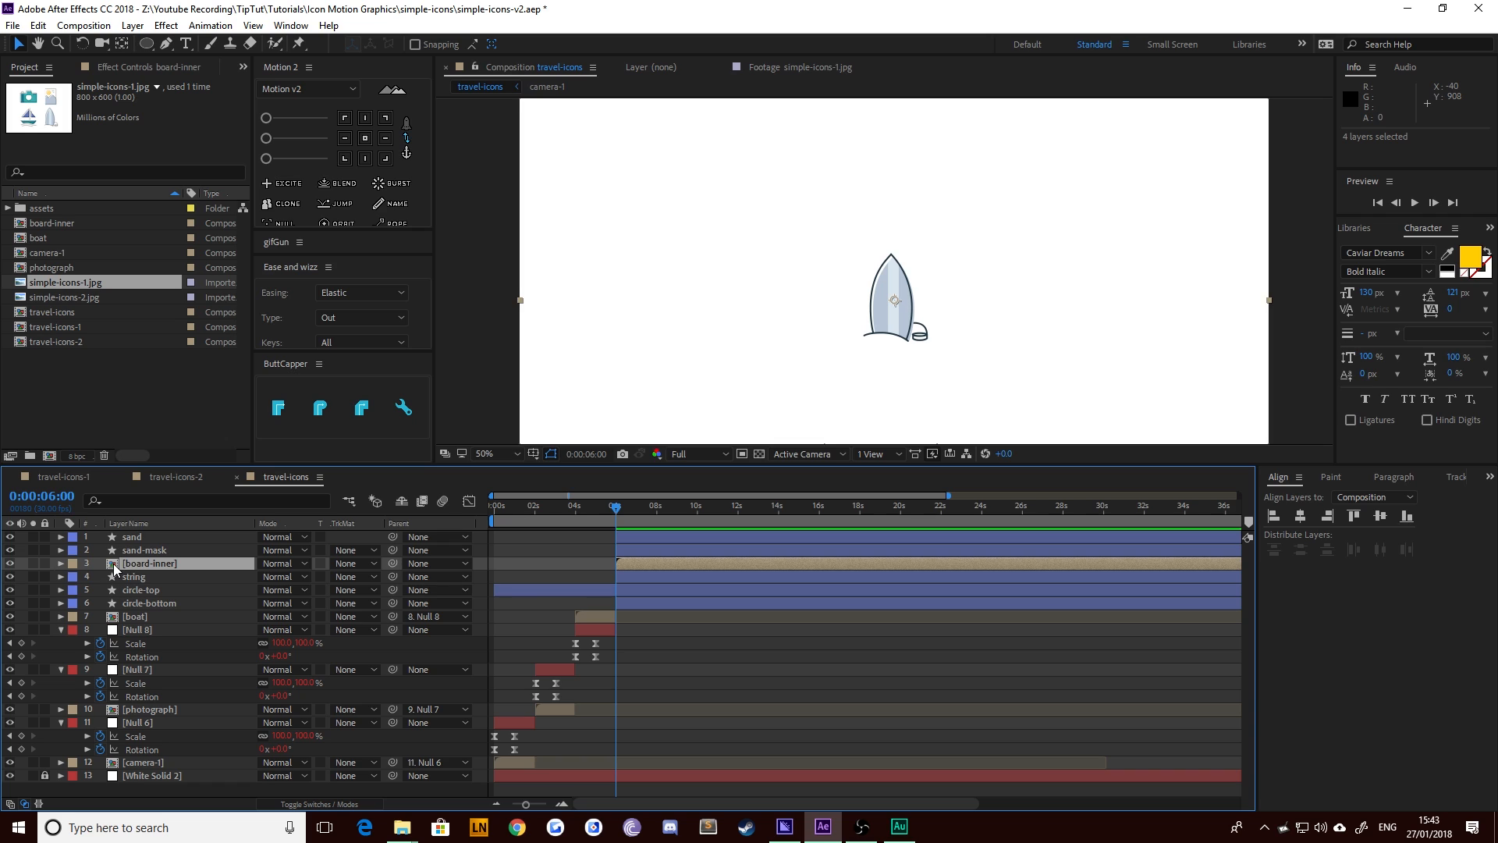
Open the board-inner composition and examine the complete board artwork
double_click(114, 563)
scroll(845, 278, "up", 4)
key("space")
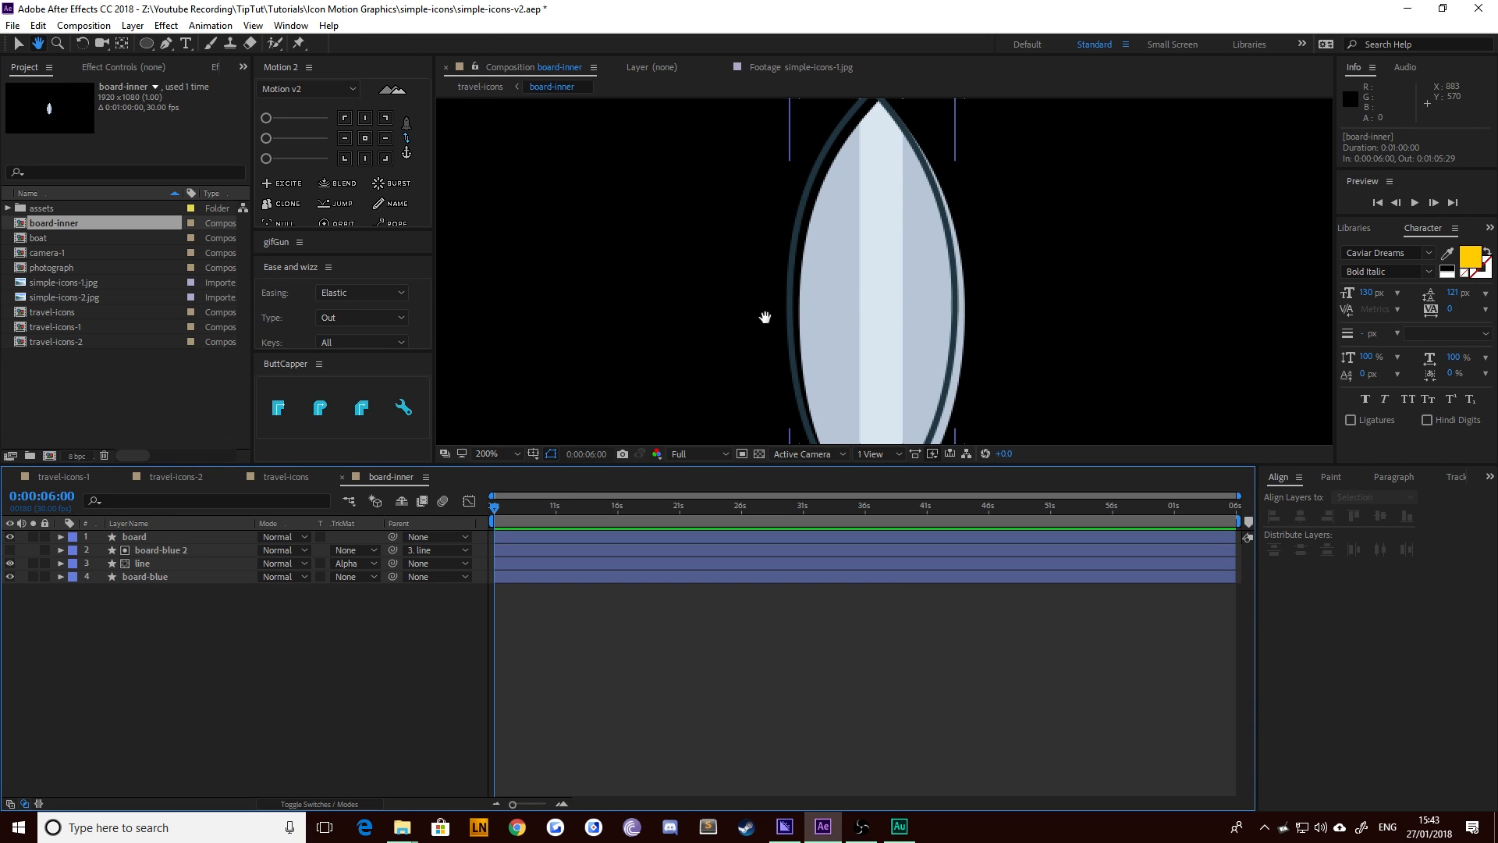
scroll(764, 318, "down", 2)
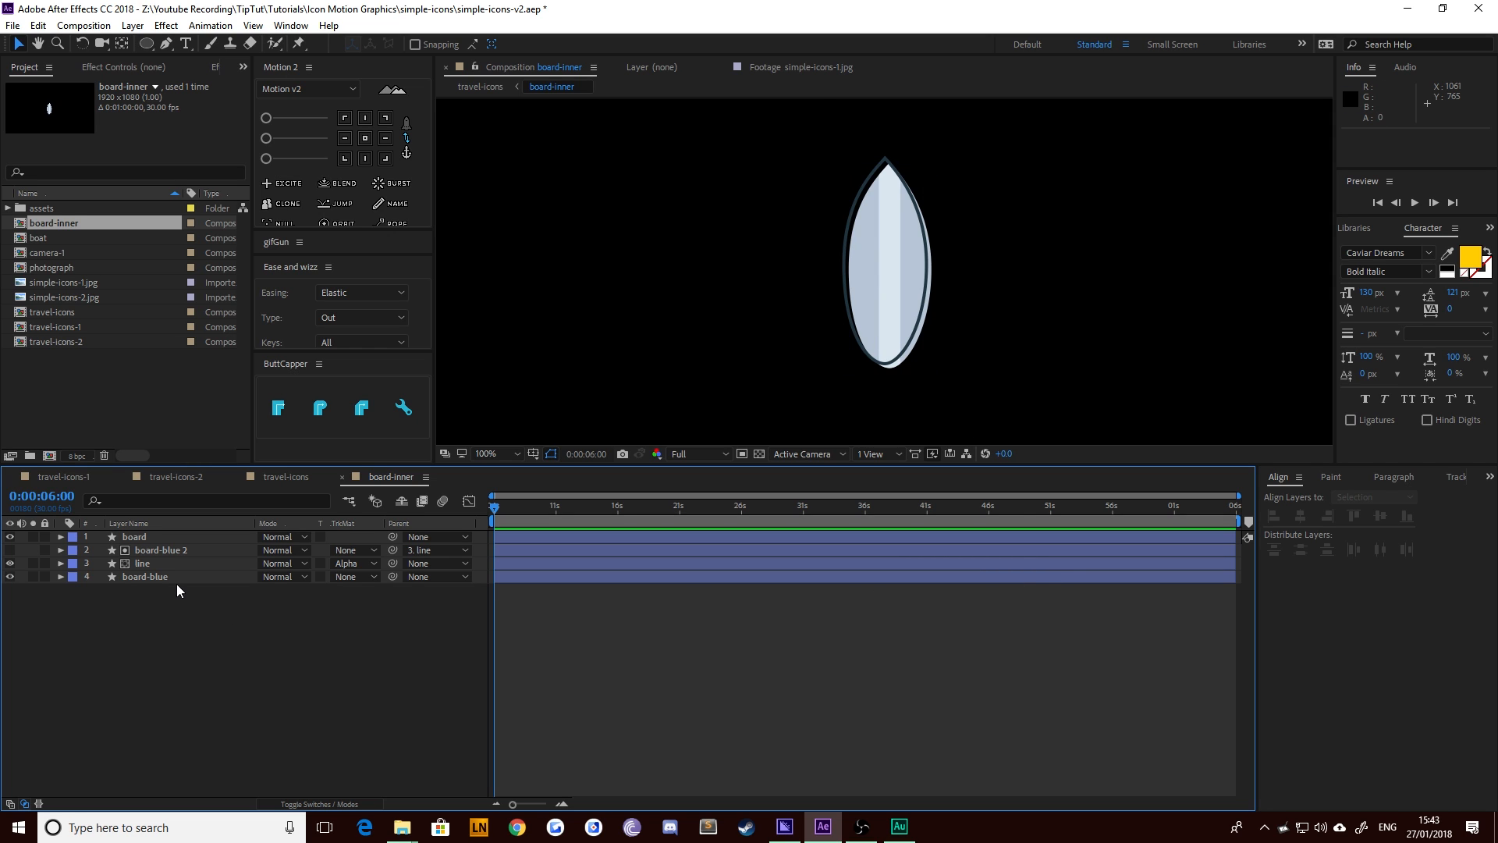
Add a Trim Paths operator to the contents of the board layer
left_click(132, 536)
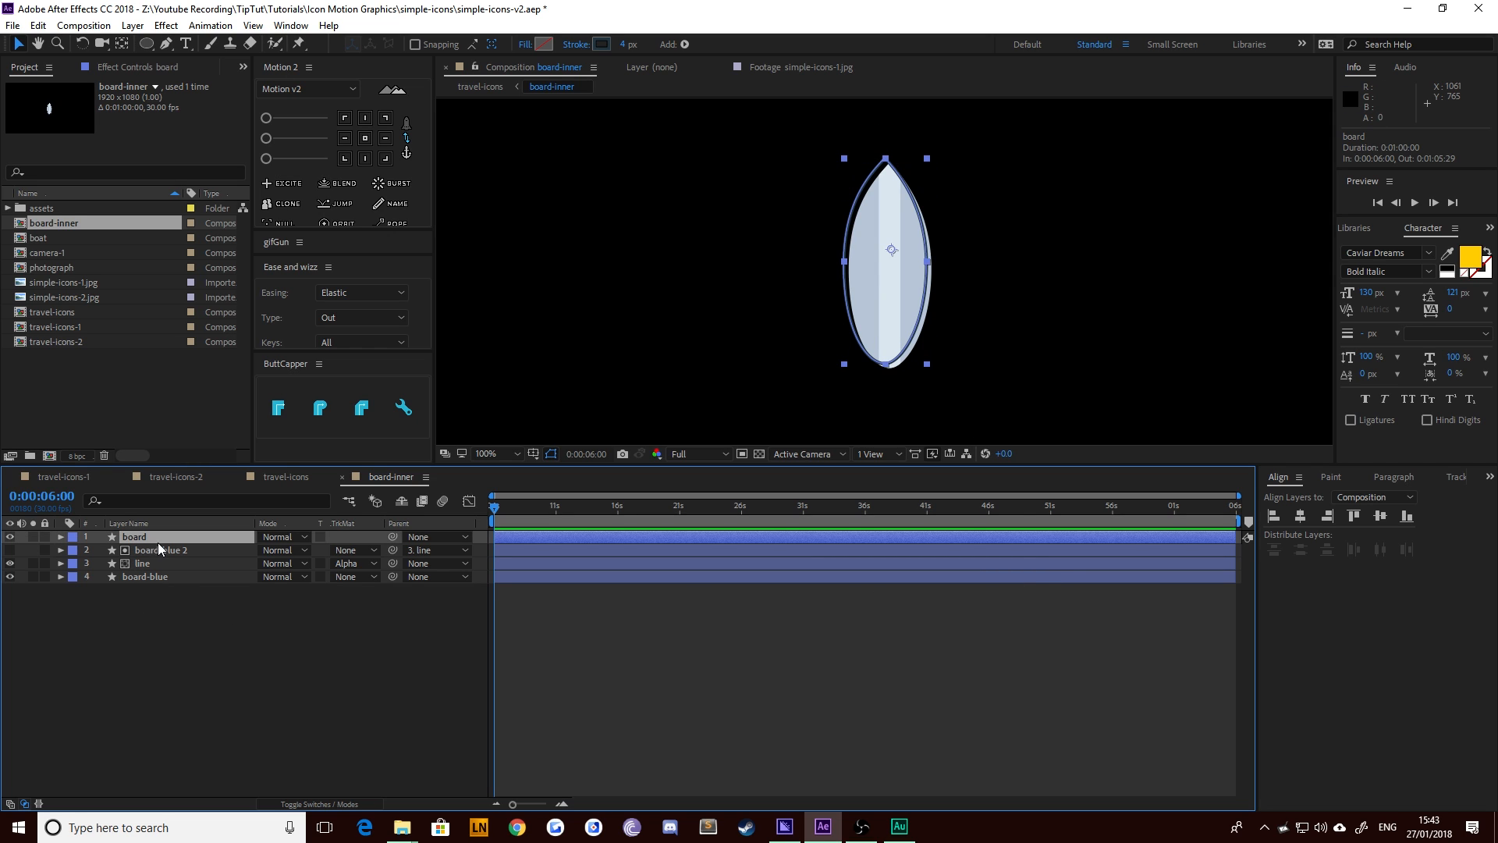
left_click(61, 537)
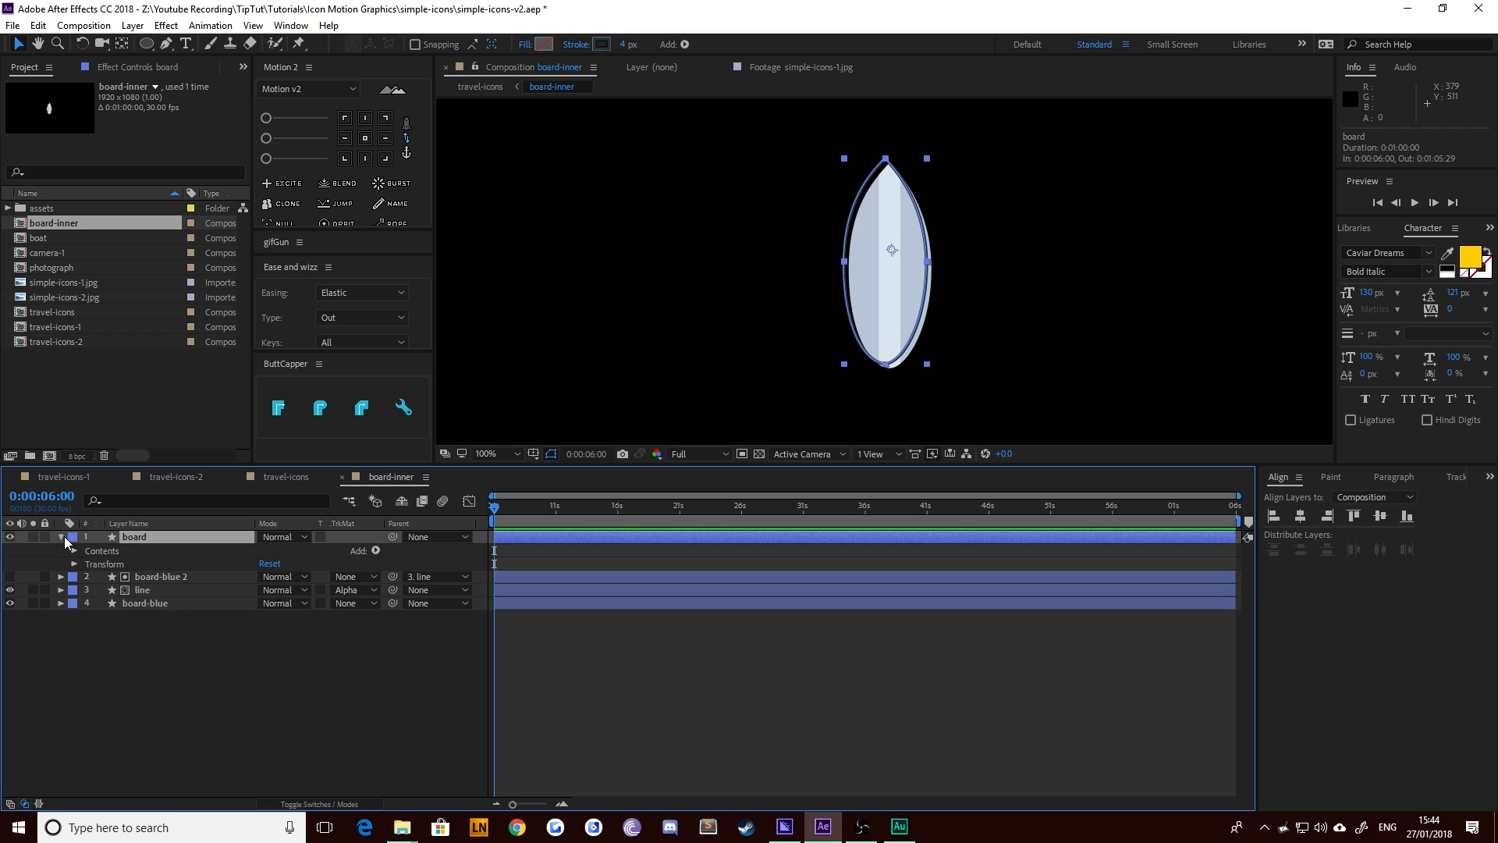
left_click(375, 550)
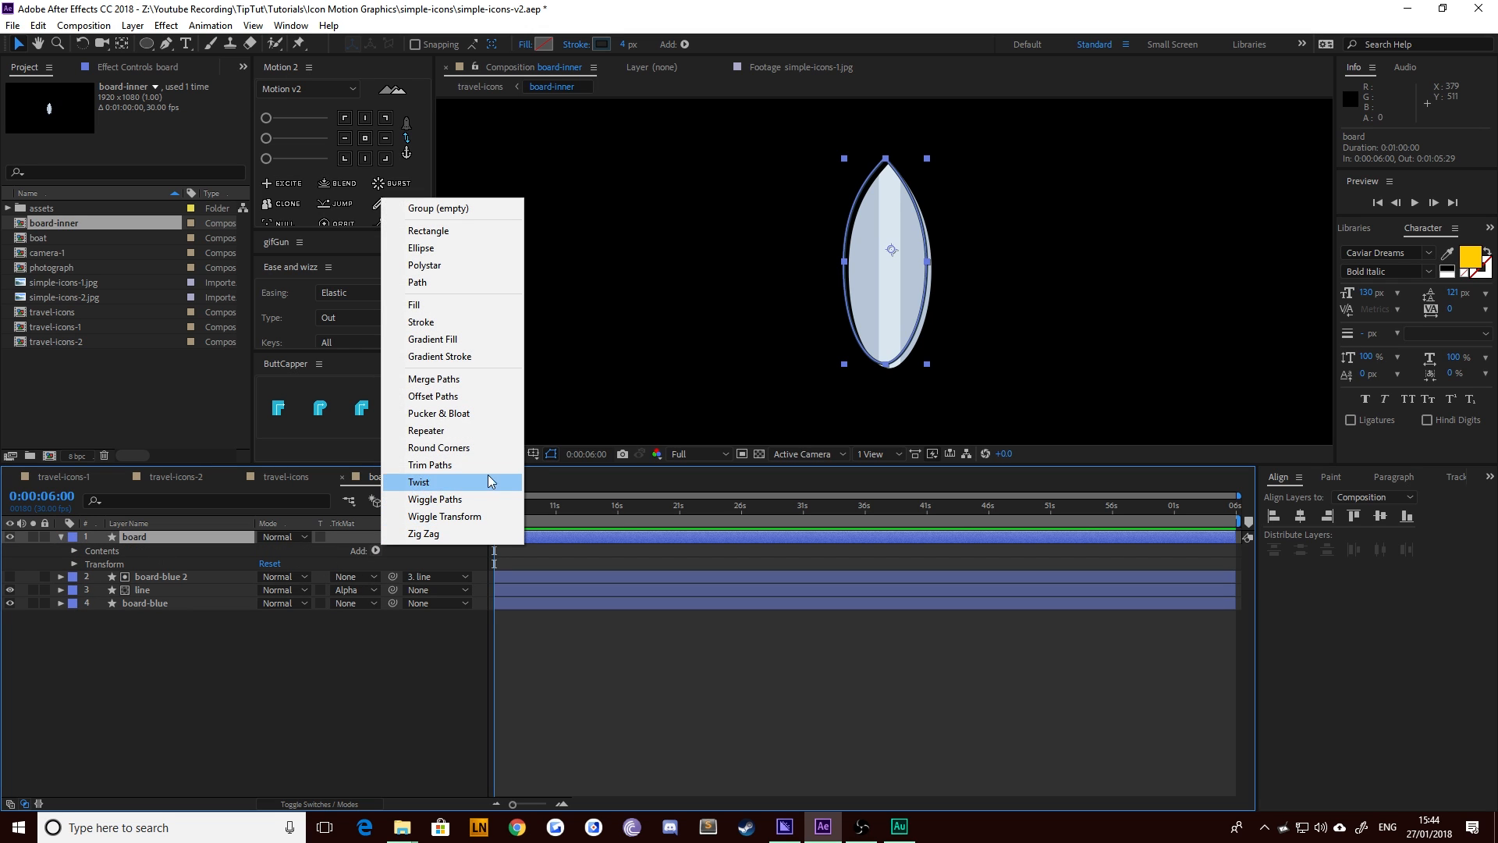
left_click(468, 463)
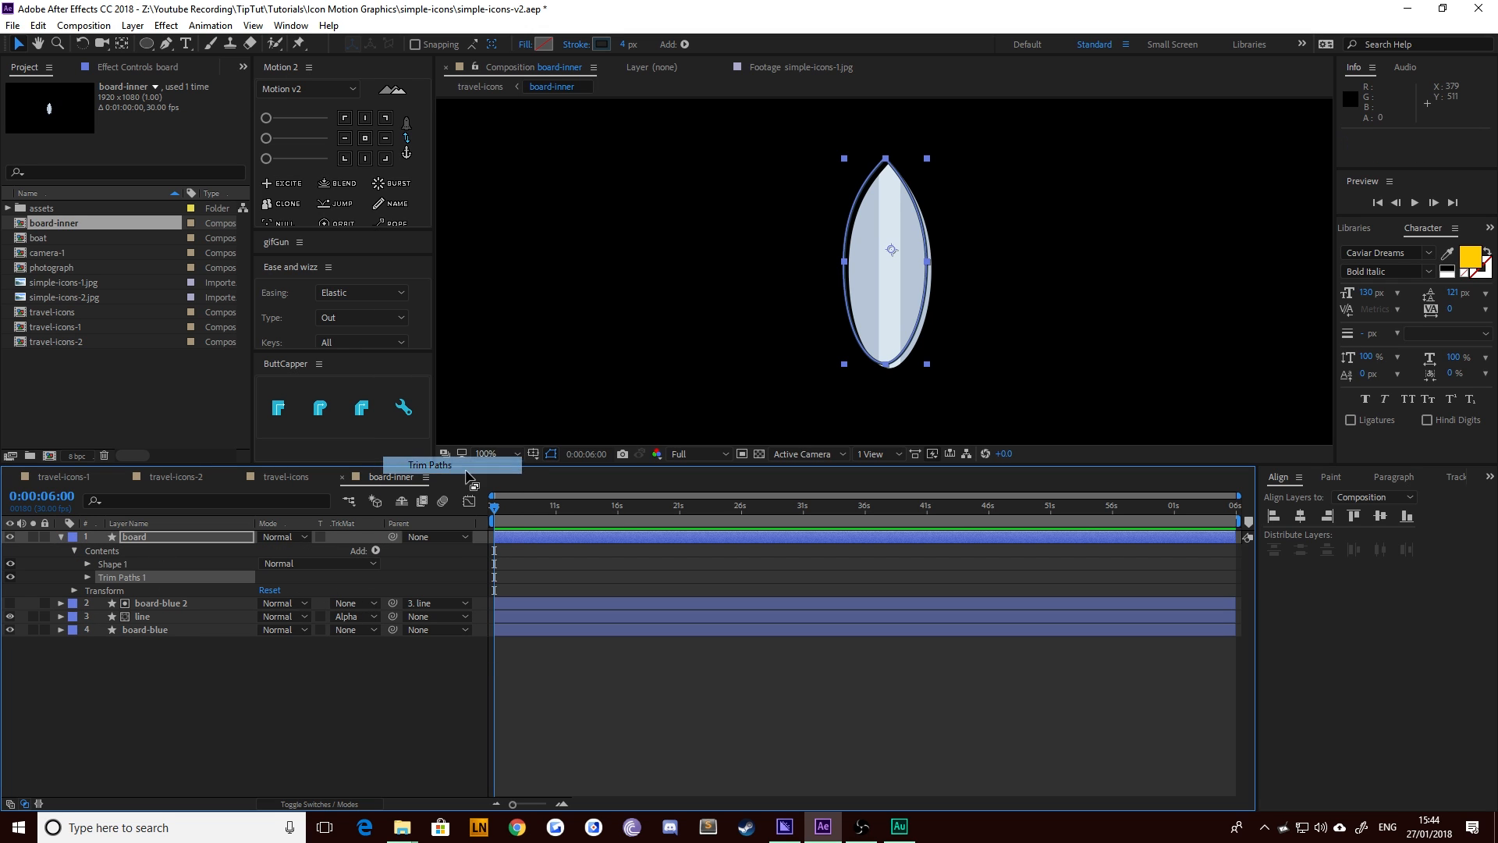
Set the board outline's Trim Paths End to 0% with a keyframe at 0:00:06:00
left_click(88, 577)
left_click_drag(267, 603, 205, 609)
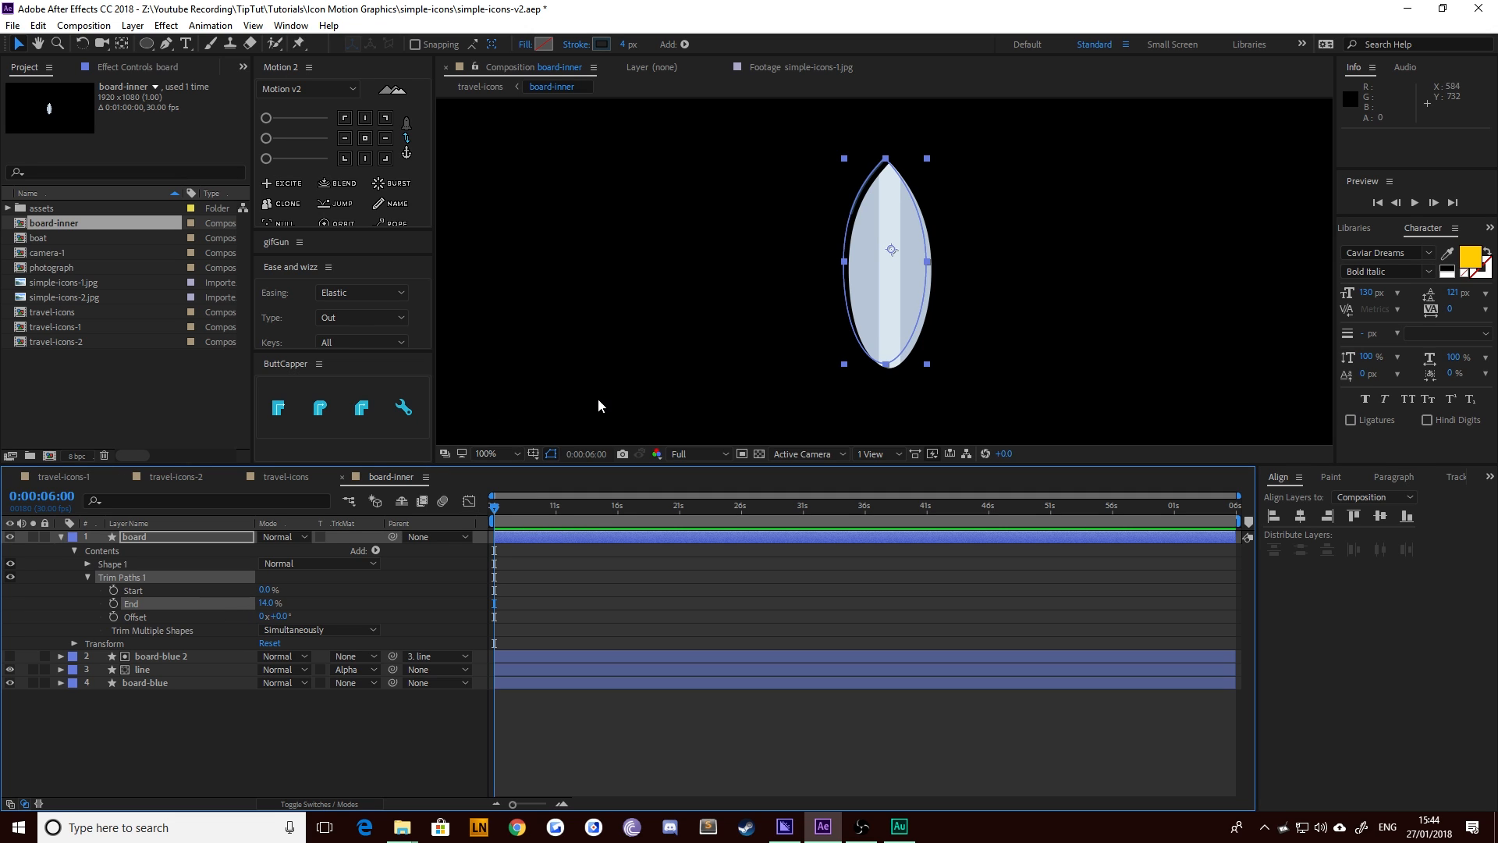
left_click(592, 363)
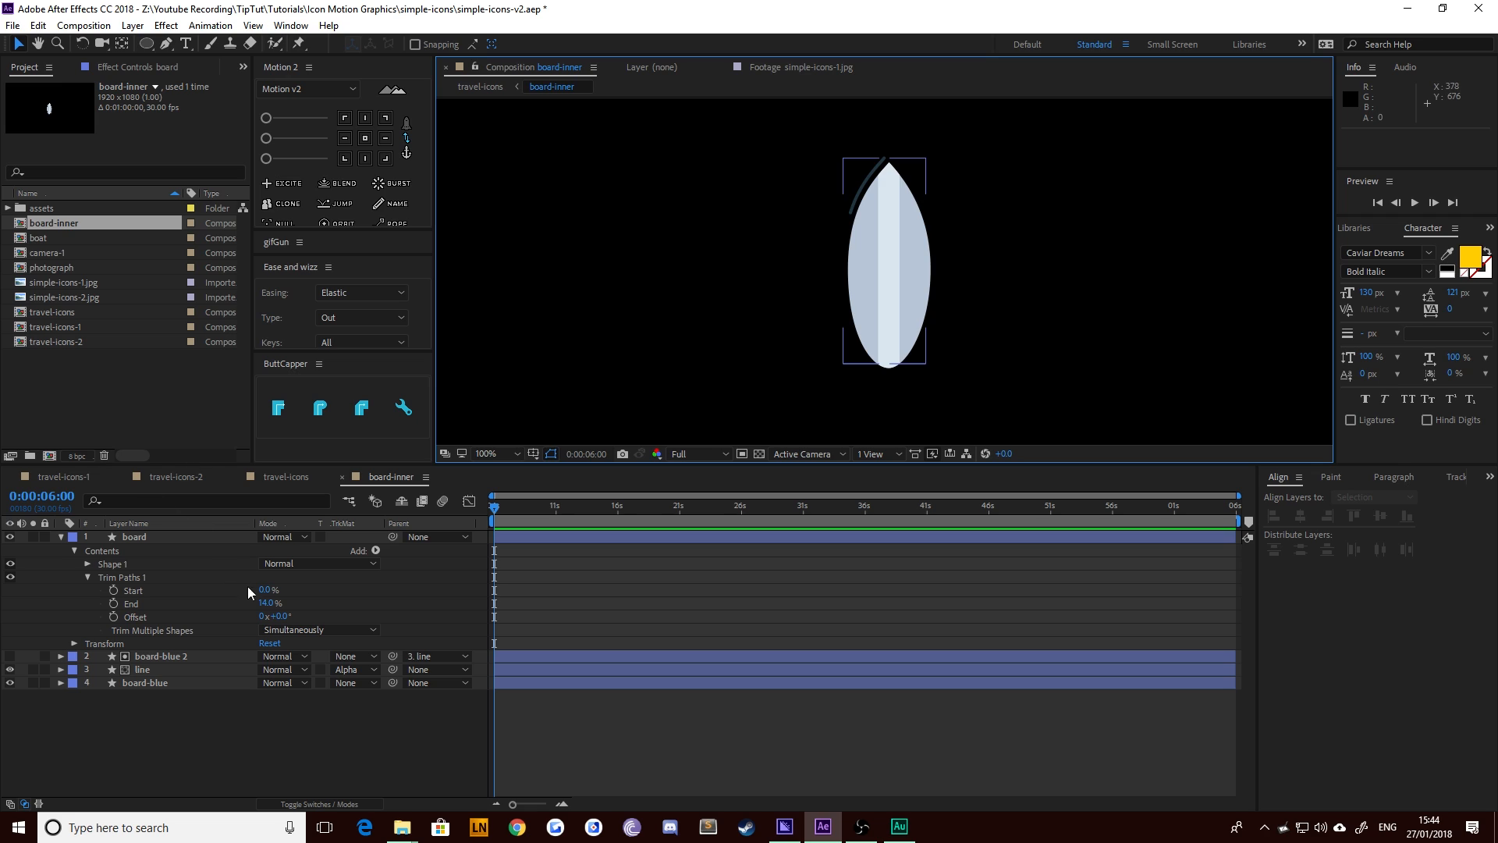
left_click_drag(266, 603, 216, 603)
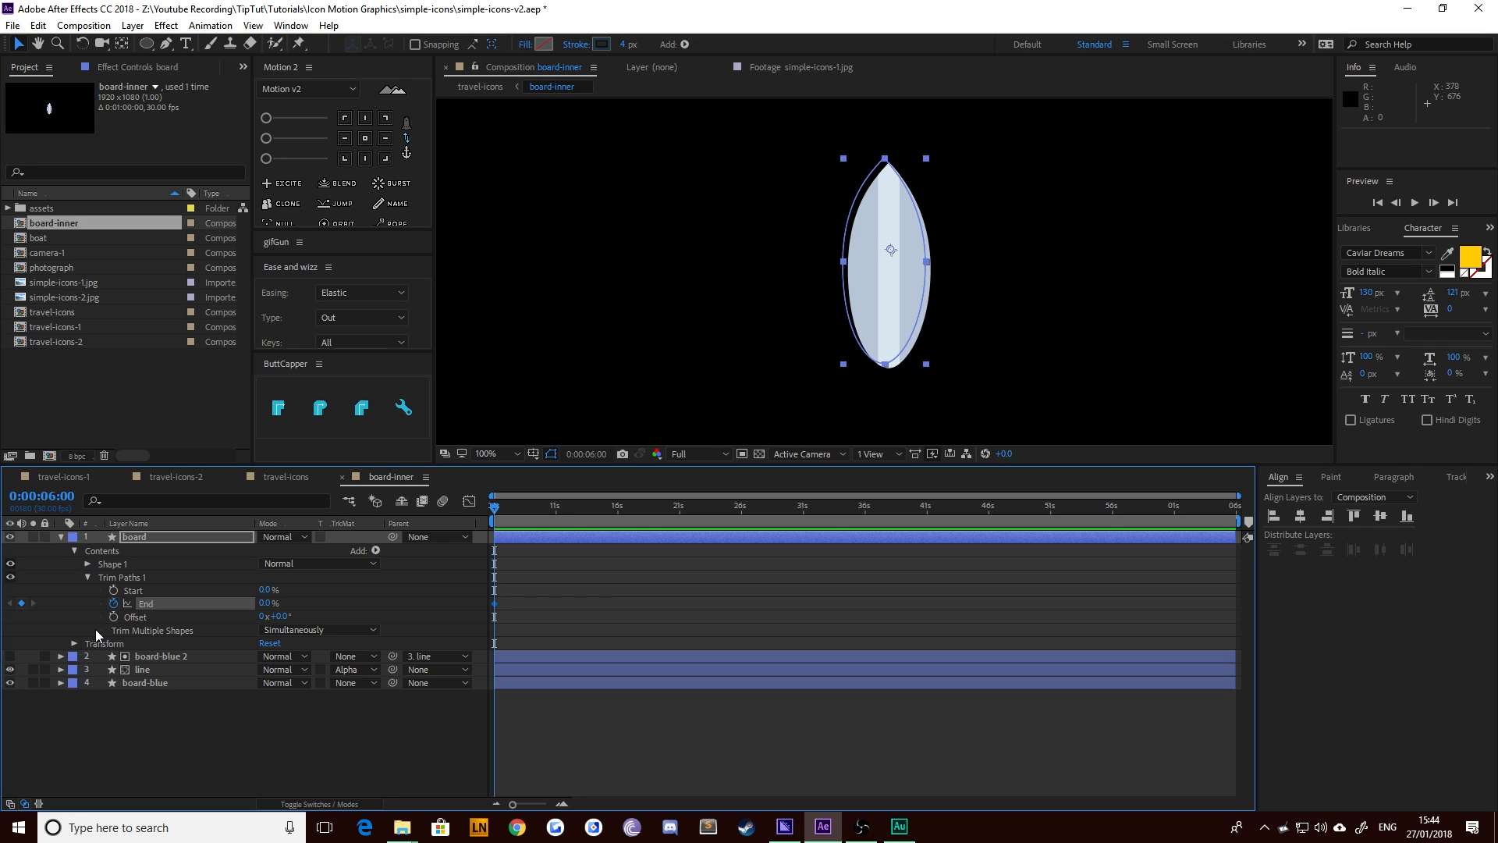
Add a Trim Paths End keyframe of 100% at 0:00:06:15, magnifying the timeline to about two seconds
key("shift+Page_Down")
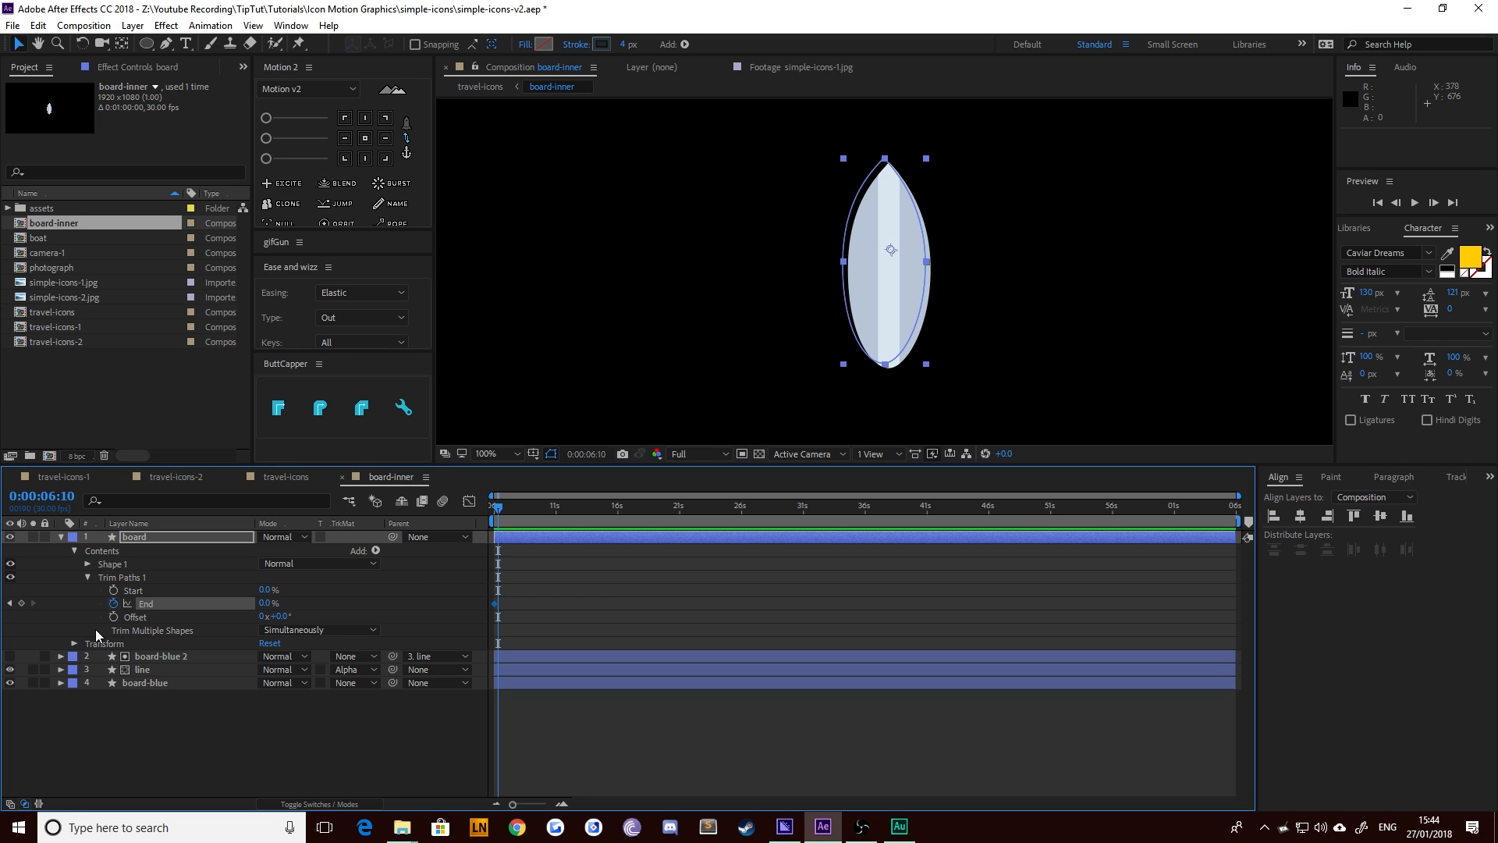
key("Page_Down")
key("Page_Down")
key("Page_Down")
key("Page_Down")
key("Page_Down")
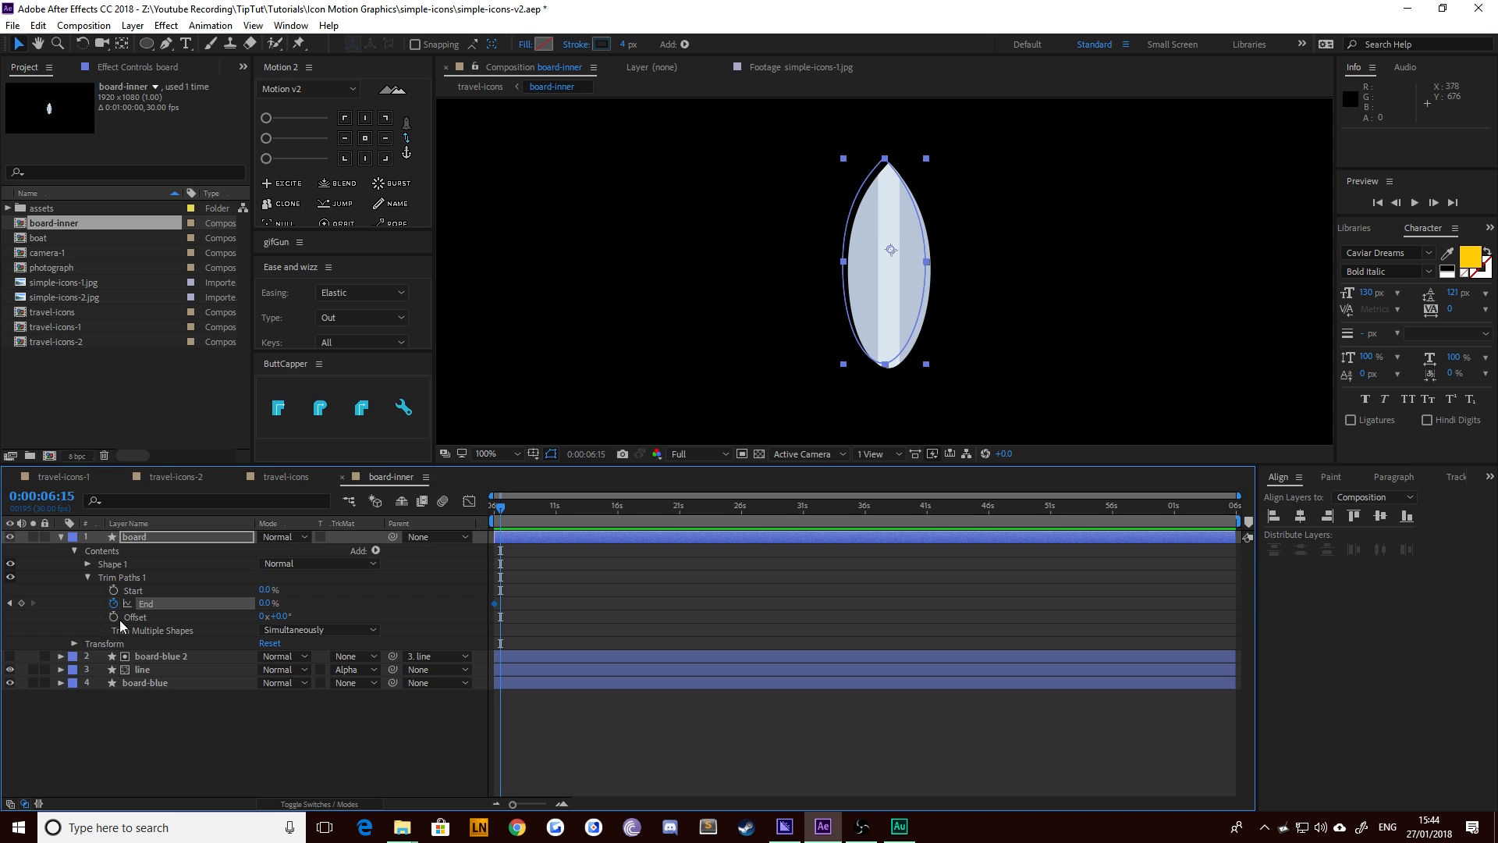
left_click(536, 804)
left_click_drag(536, 804, 545, 804)
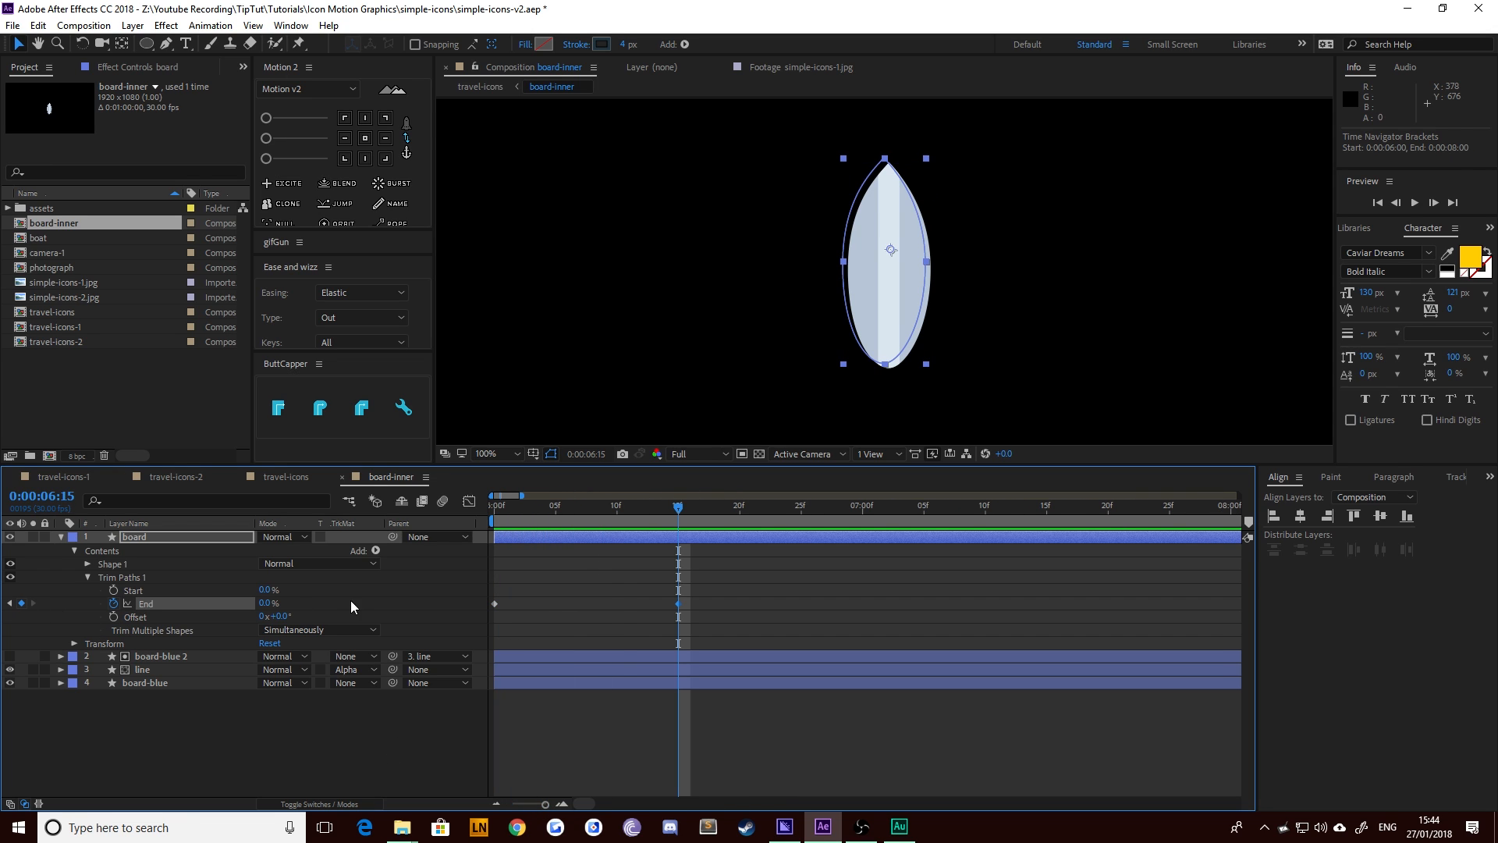
left_click_drag(275, 606, 411, 604)
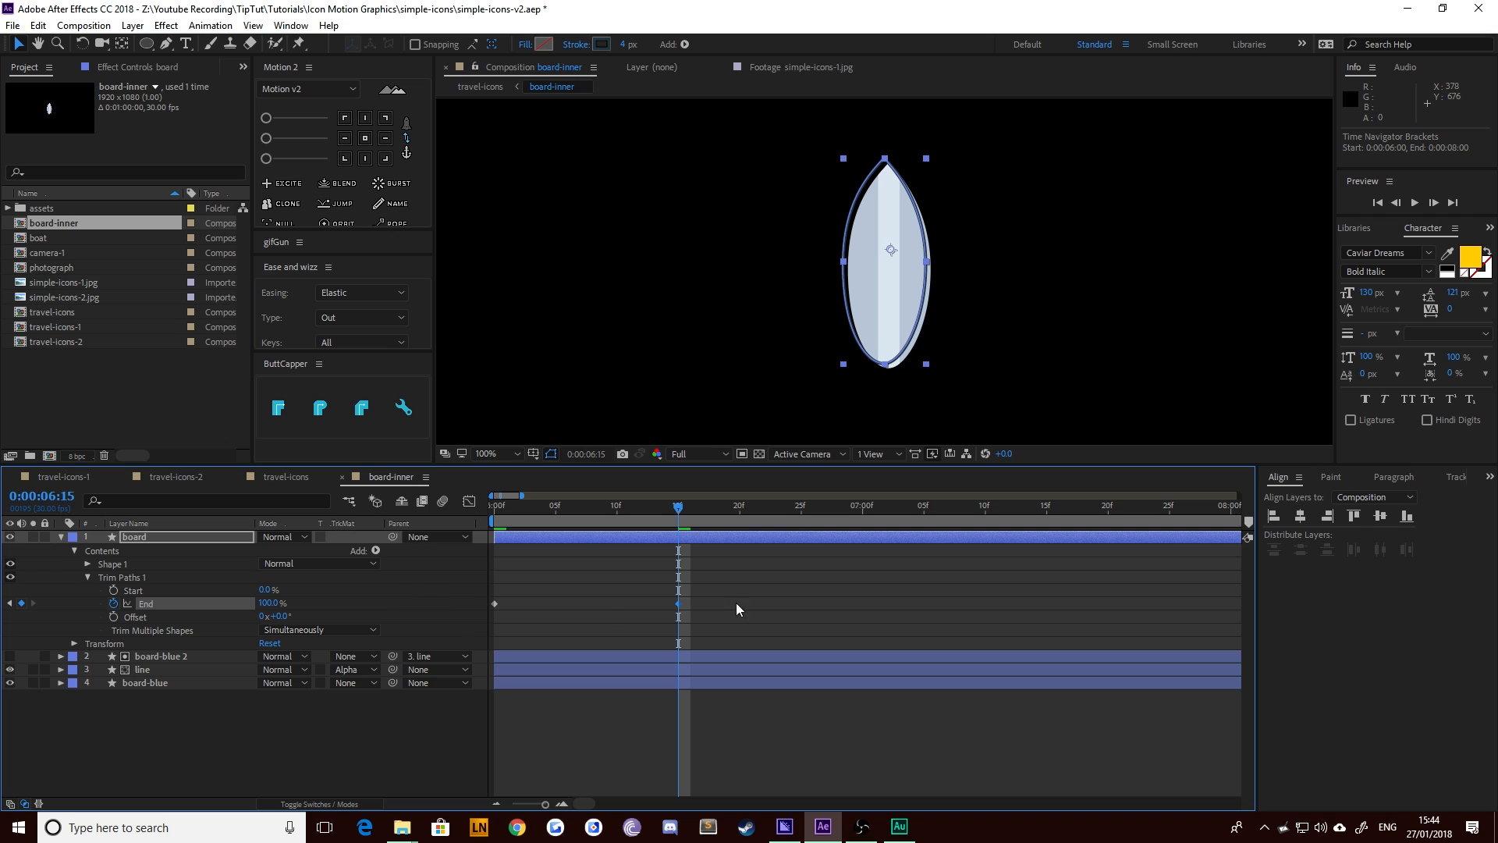
Shift the 100% End keyframe forward by 15 frames to 0:00:07:00
key("alt+shift+Right")
key("alt+Right")
key("alt+Right")
key("alt+Right")
key("alt+Right")
key("alt+Right")
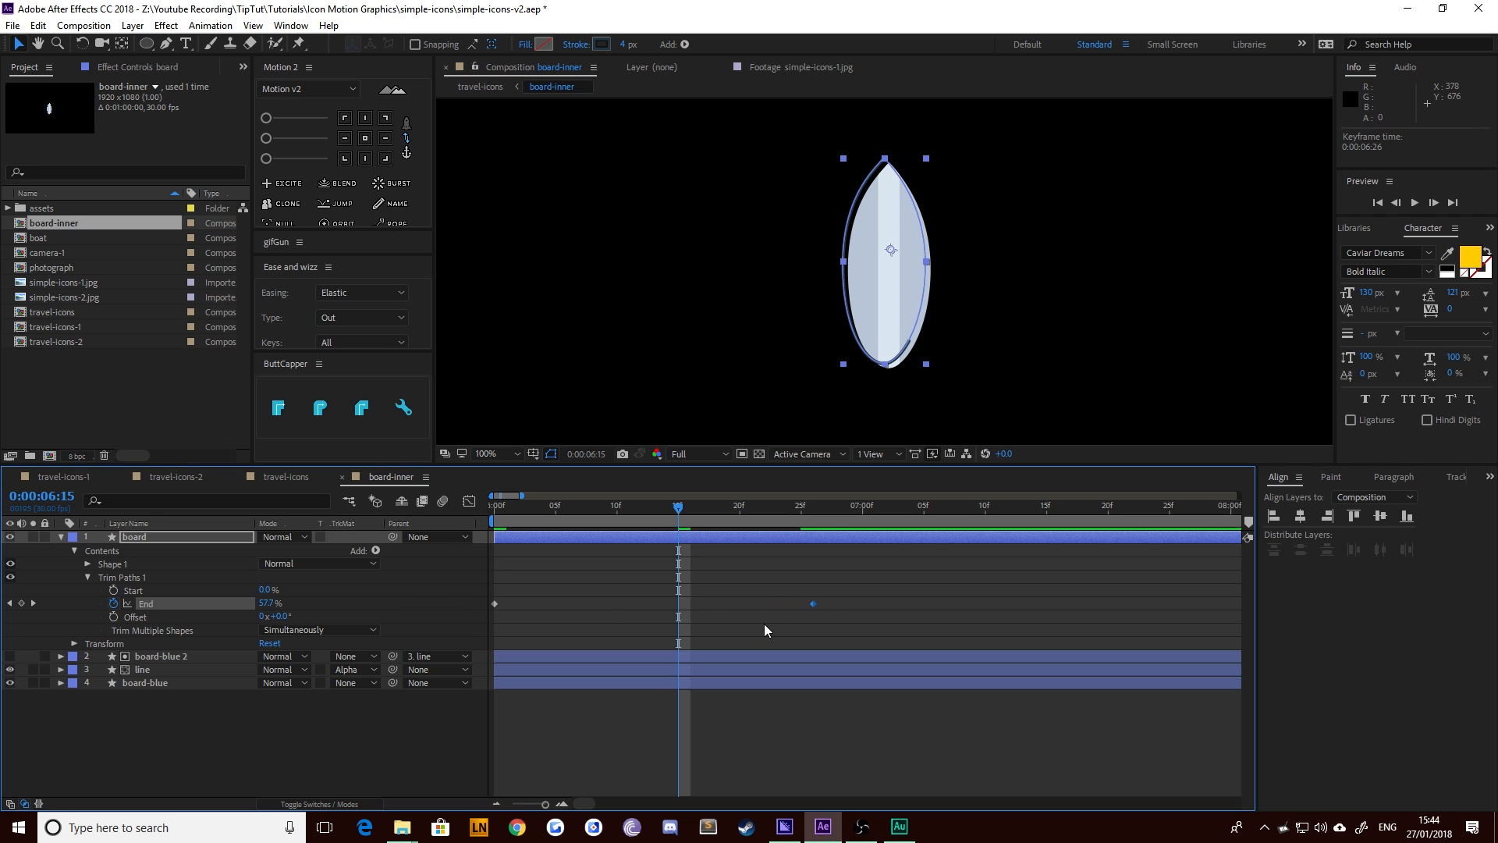
Apply Easy Ease to both Trim Paths End keyframes on the board layer
left_click_drag(912, 582, 501, 637)
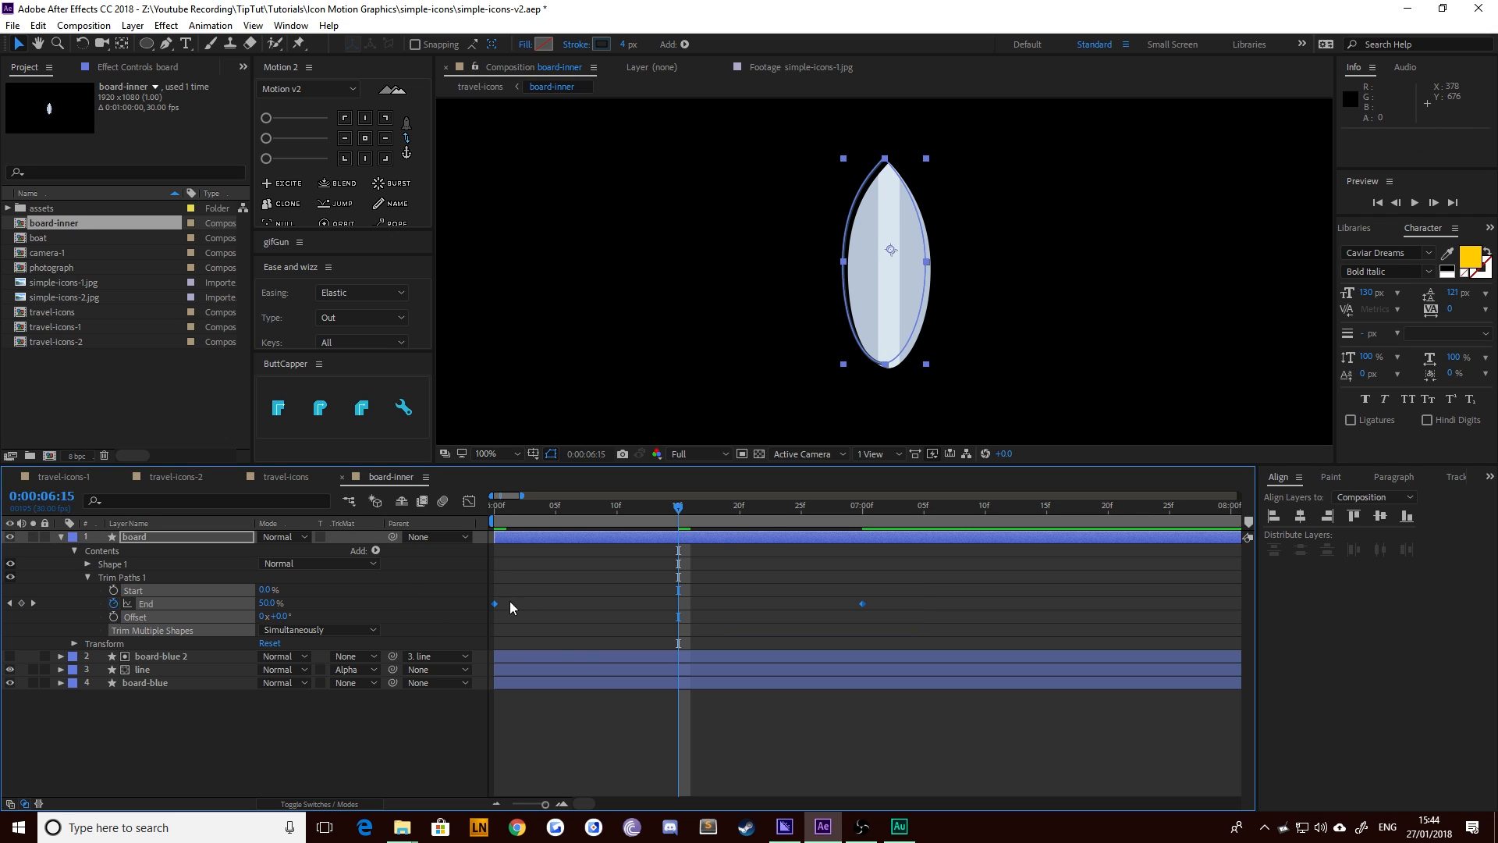
right_click(495, 604)
mouse_move(593, 798)
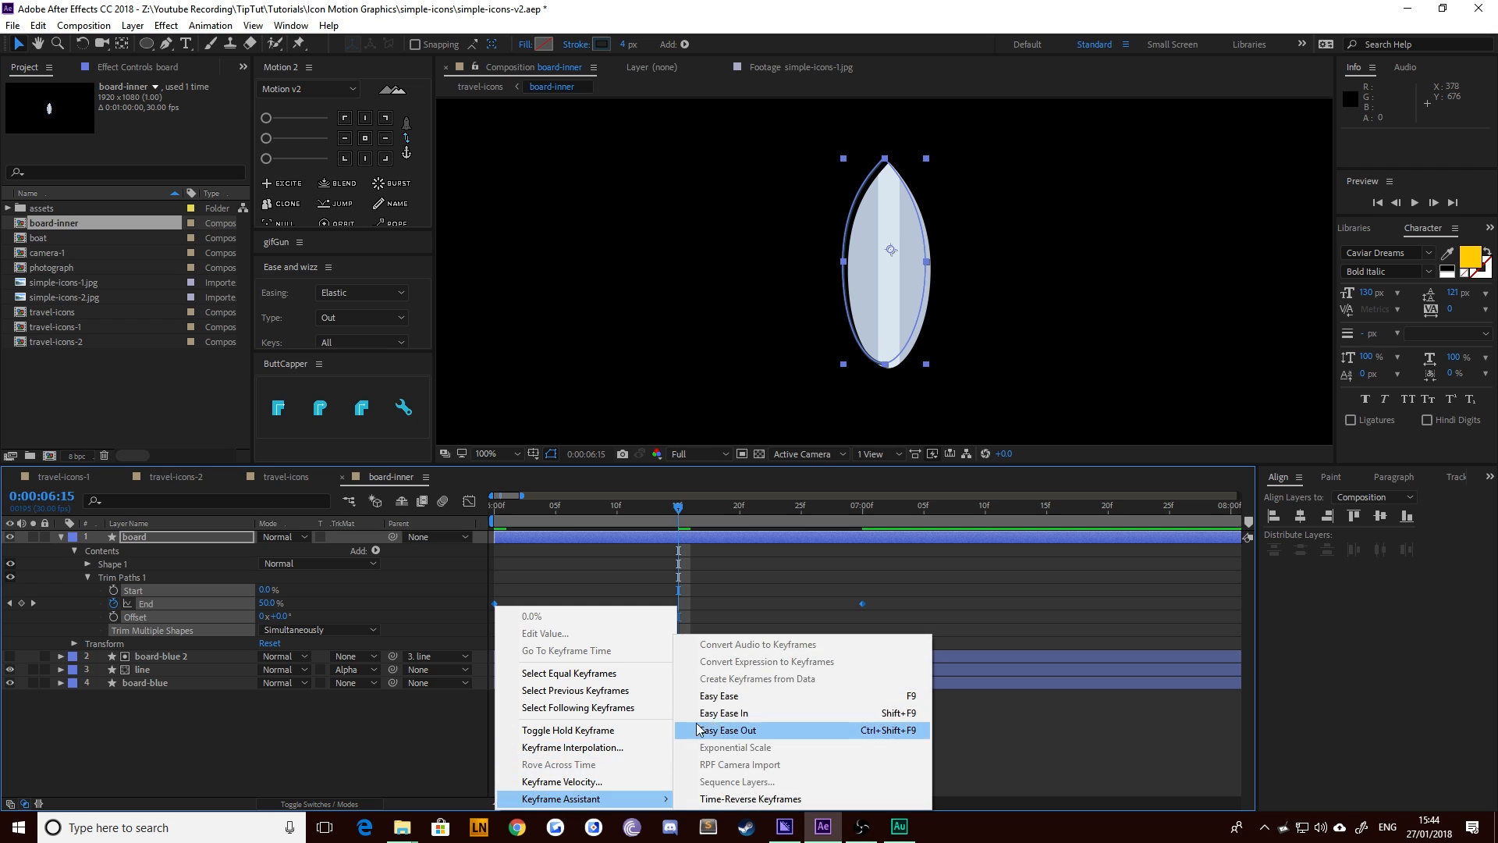
left_click(734, 695)
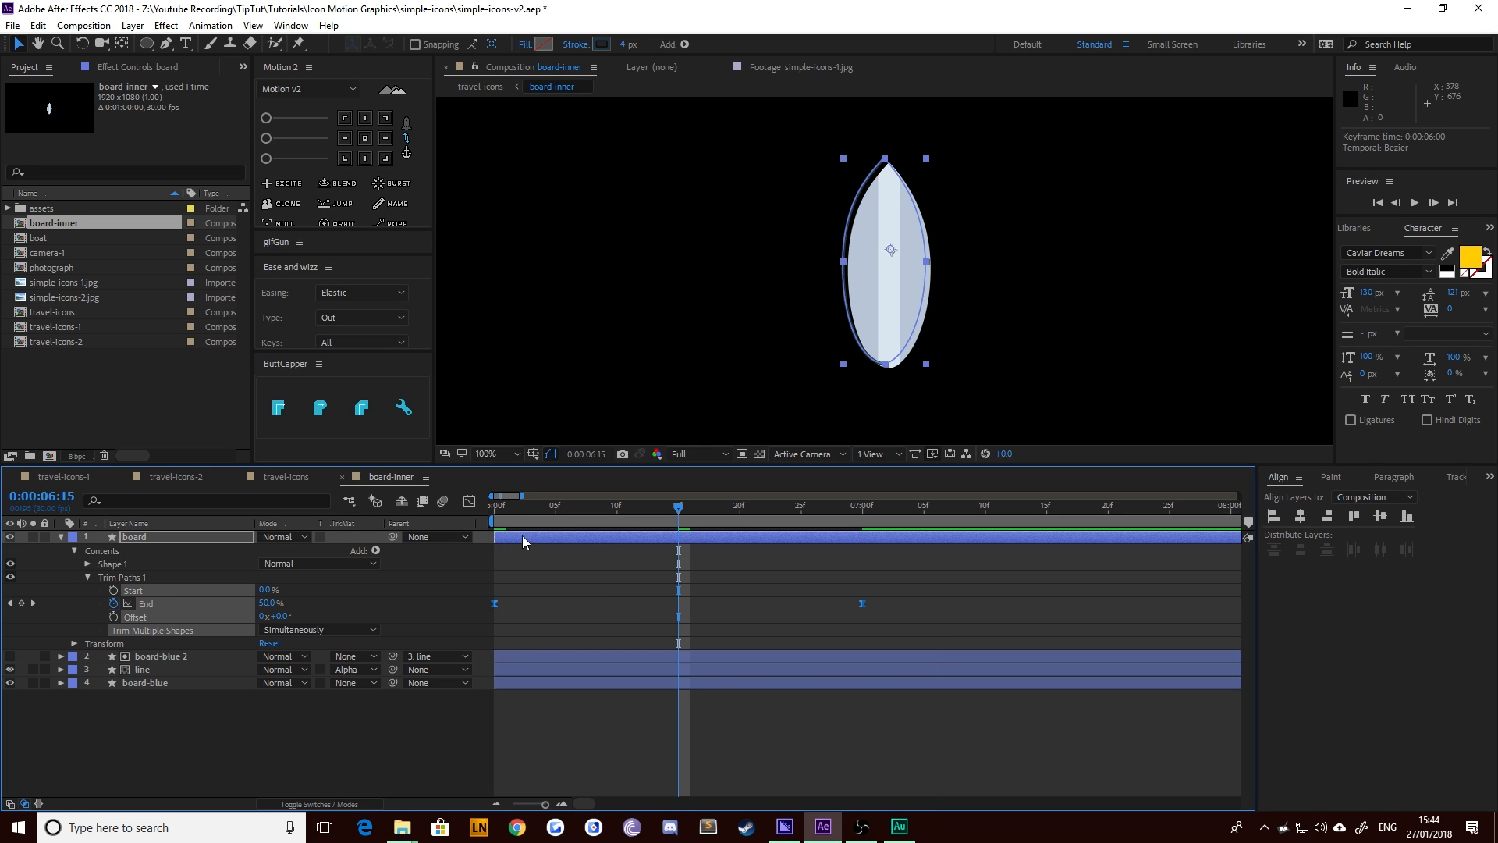
Reshape the End speed curve so the outline draws quickly at the start and eases out slowly
left_click(469, 501)
left_click_drag(950, 679, 496, 760)
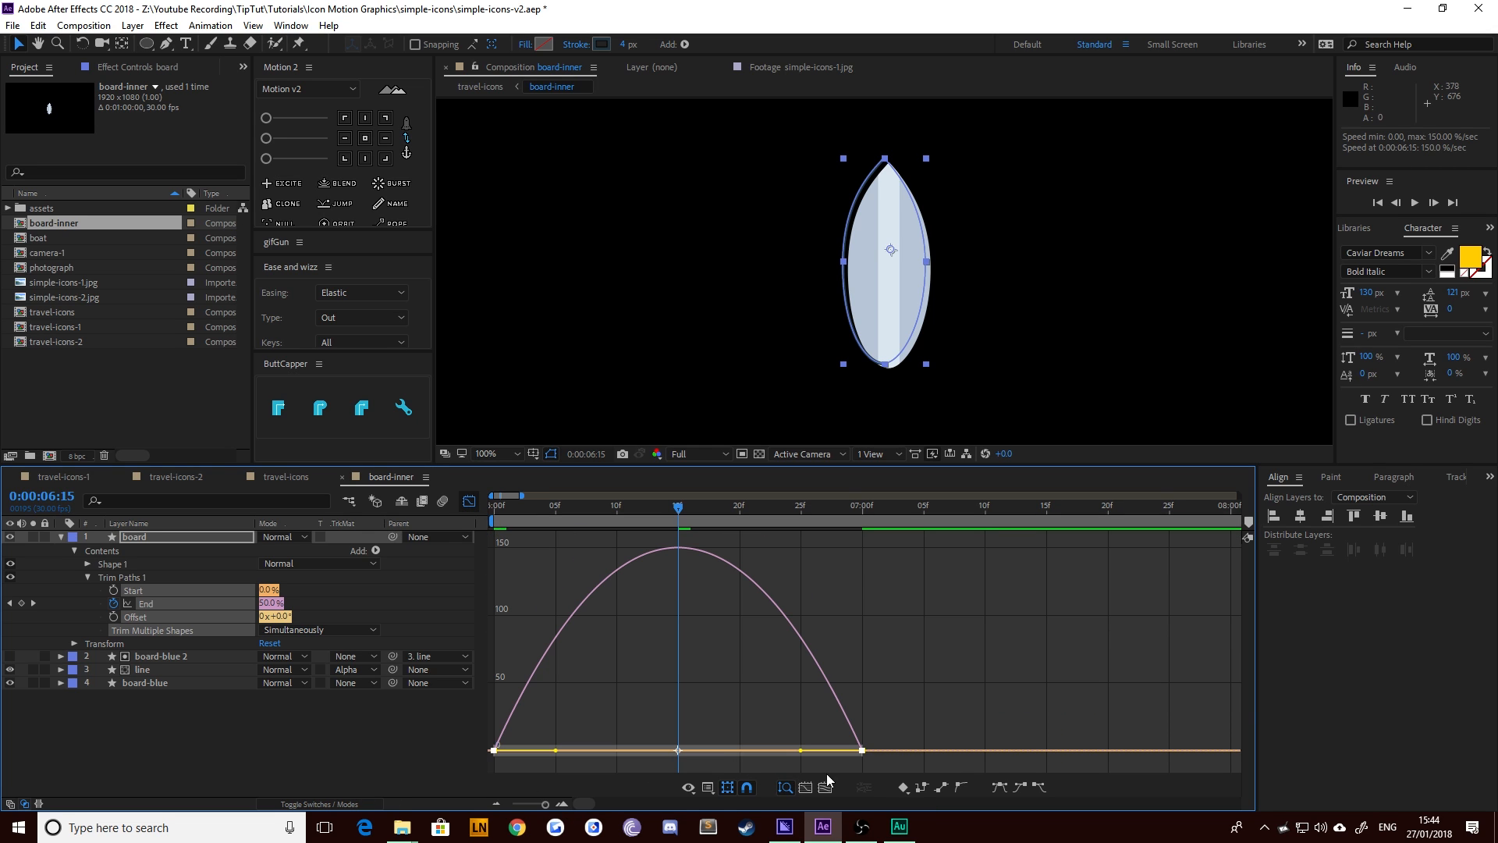
left_click_drag(800, 754, 531, 751)
left_click(678, 706)
left_click(468, 502)
Play back the board outline's draw-on animation from 0:00:06:00
left_click_drag(515, 509, 456, 516)
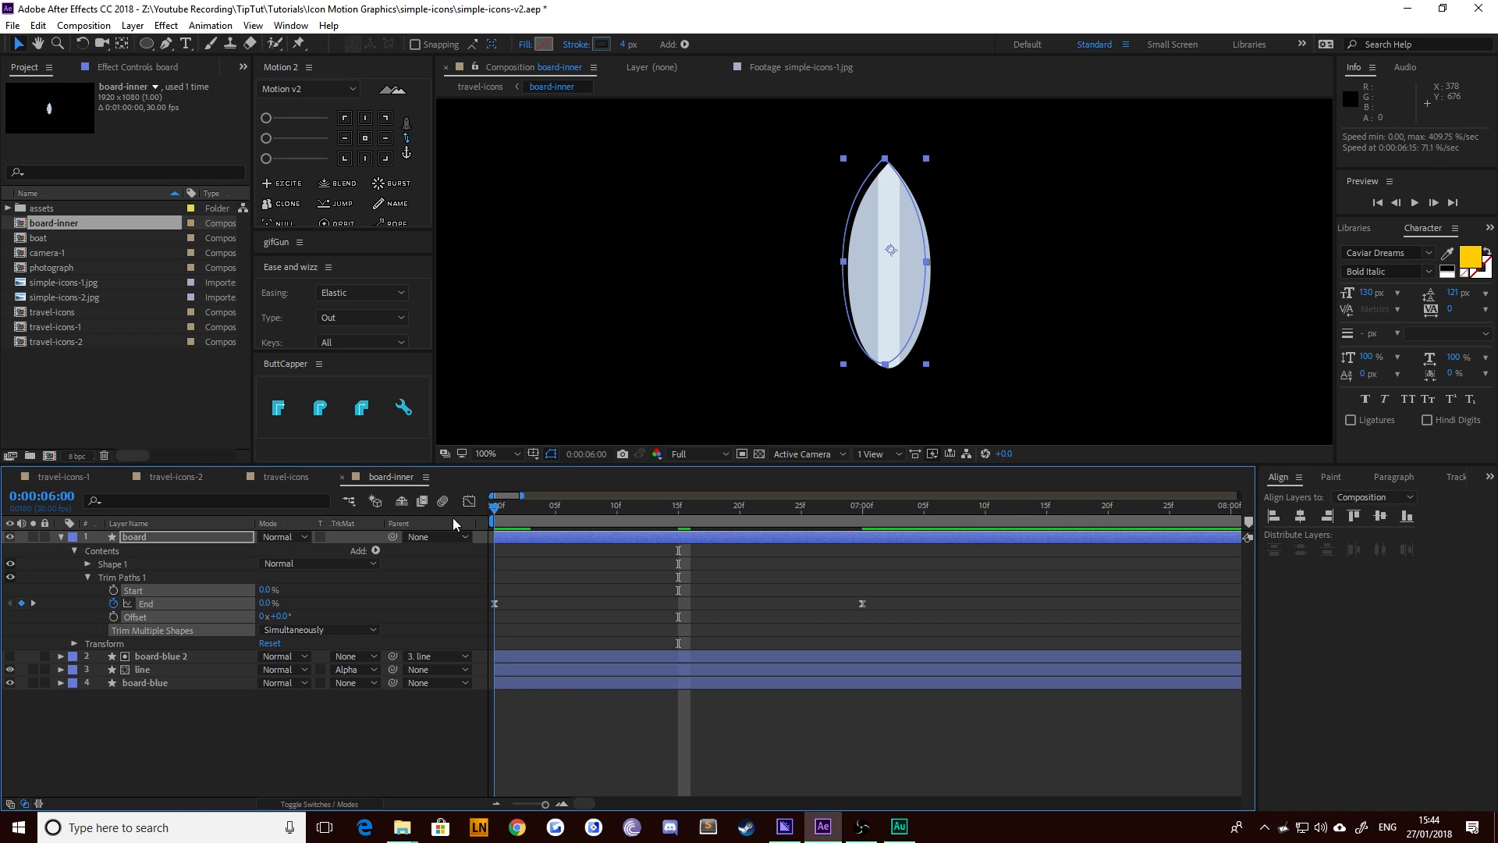
left_click(673, 373)
key("space")
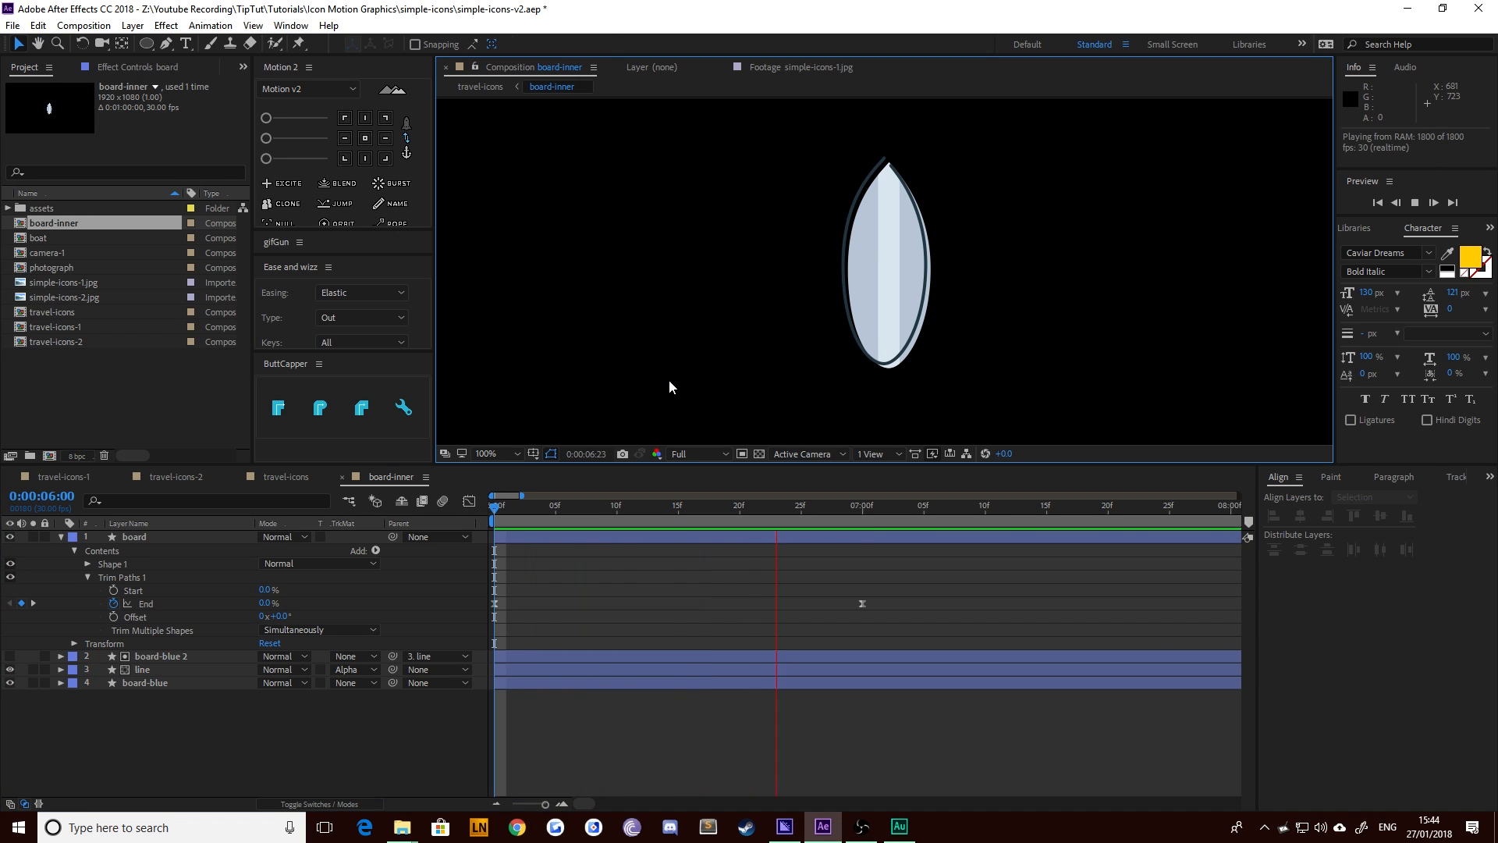
key("space")
Create a white 1920 x 1080 solid and send it to the bottom of the board-inner layer stack
left_click(132, 25)
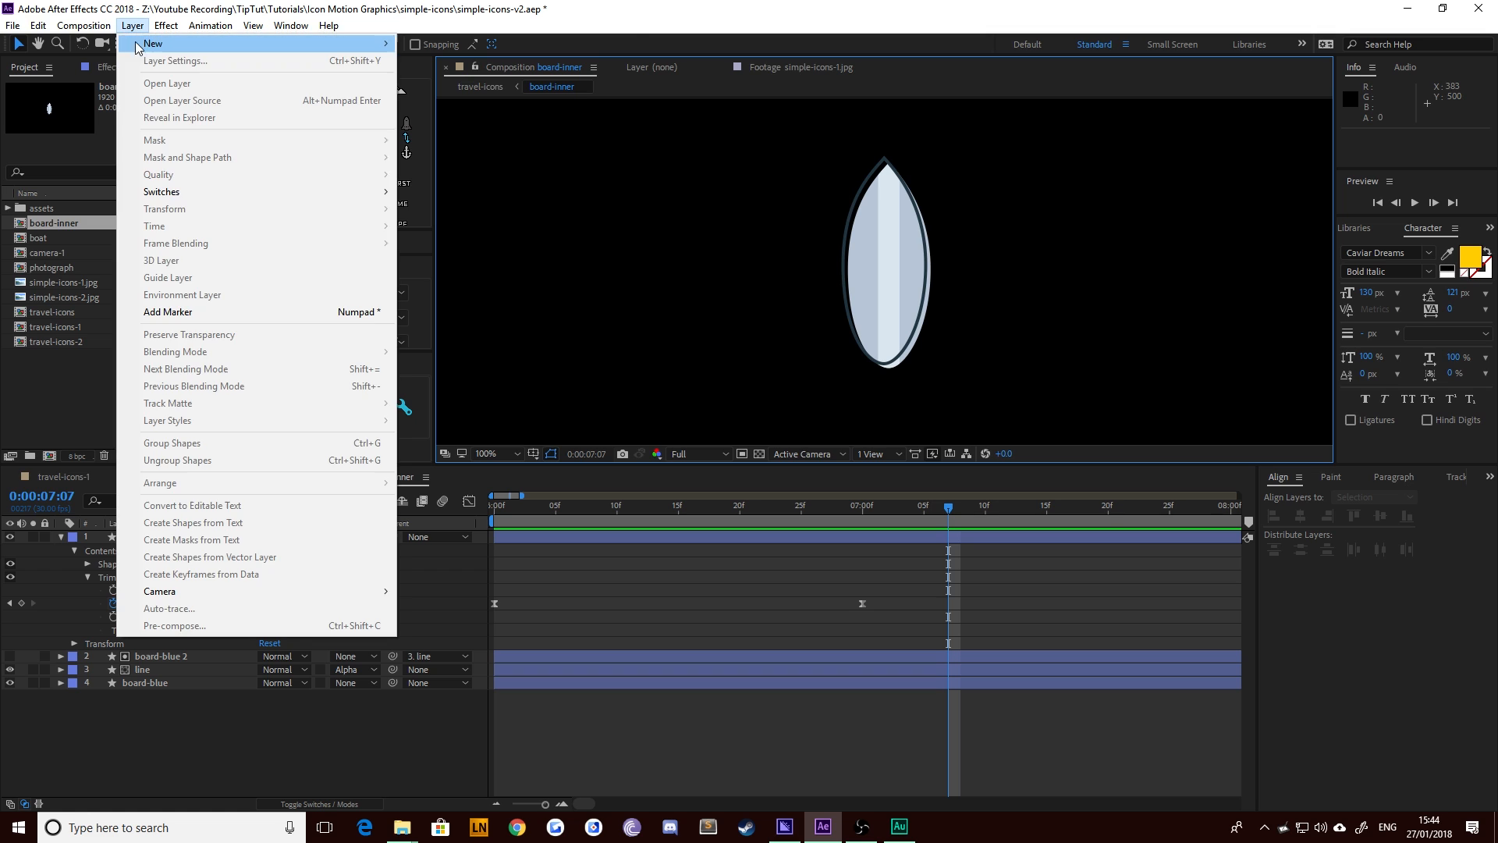
mouse_move(367, 44)
left_click(432, 60)
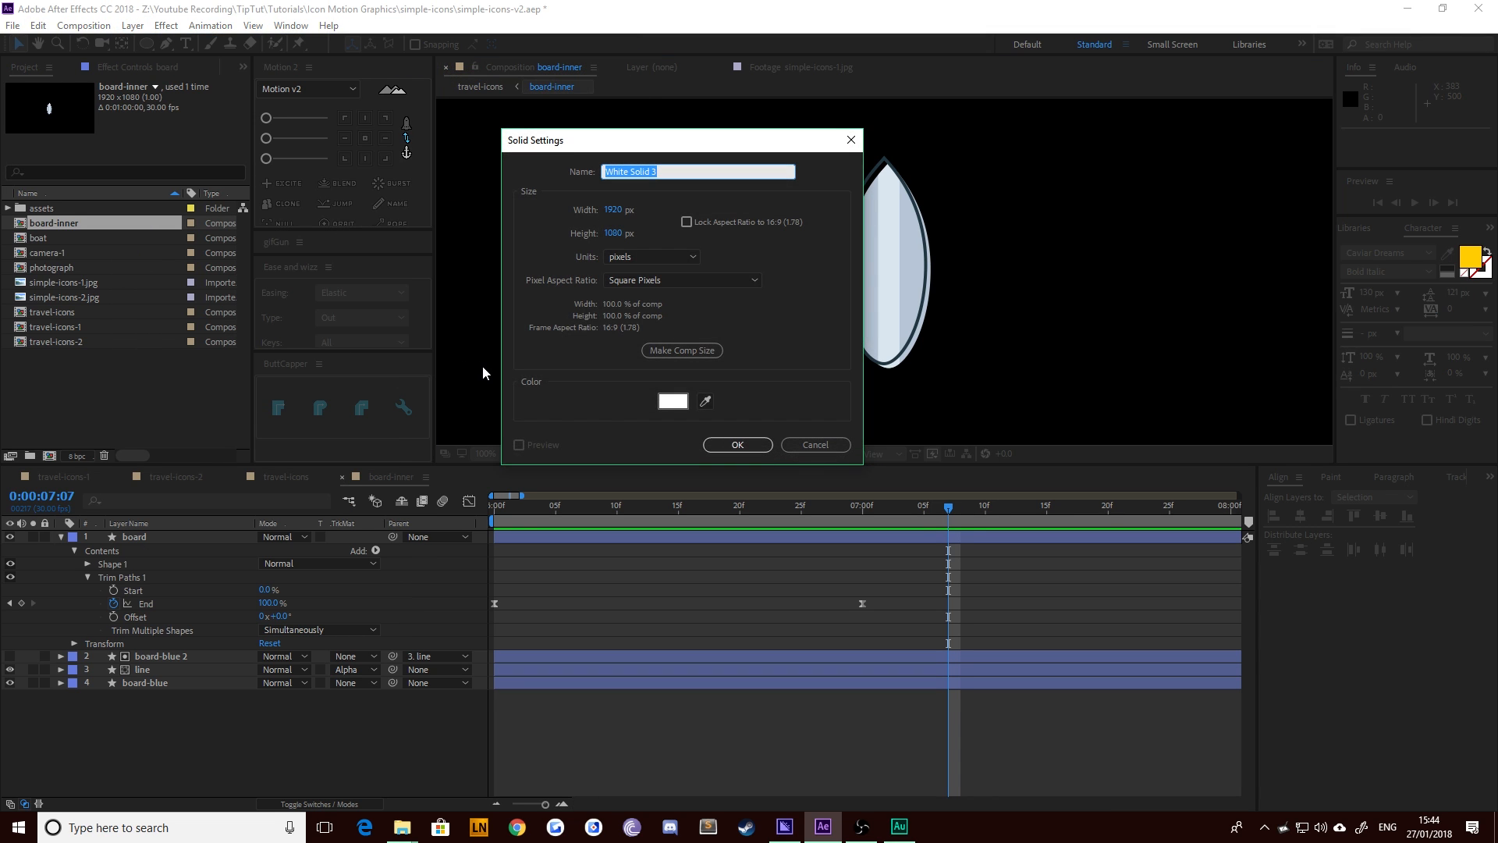
key("Return")
key("ctrl+shift+bracketleft")
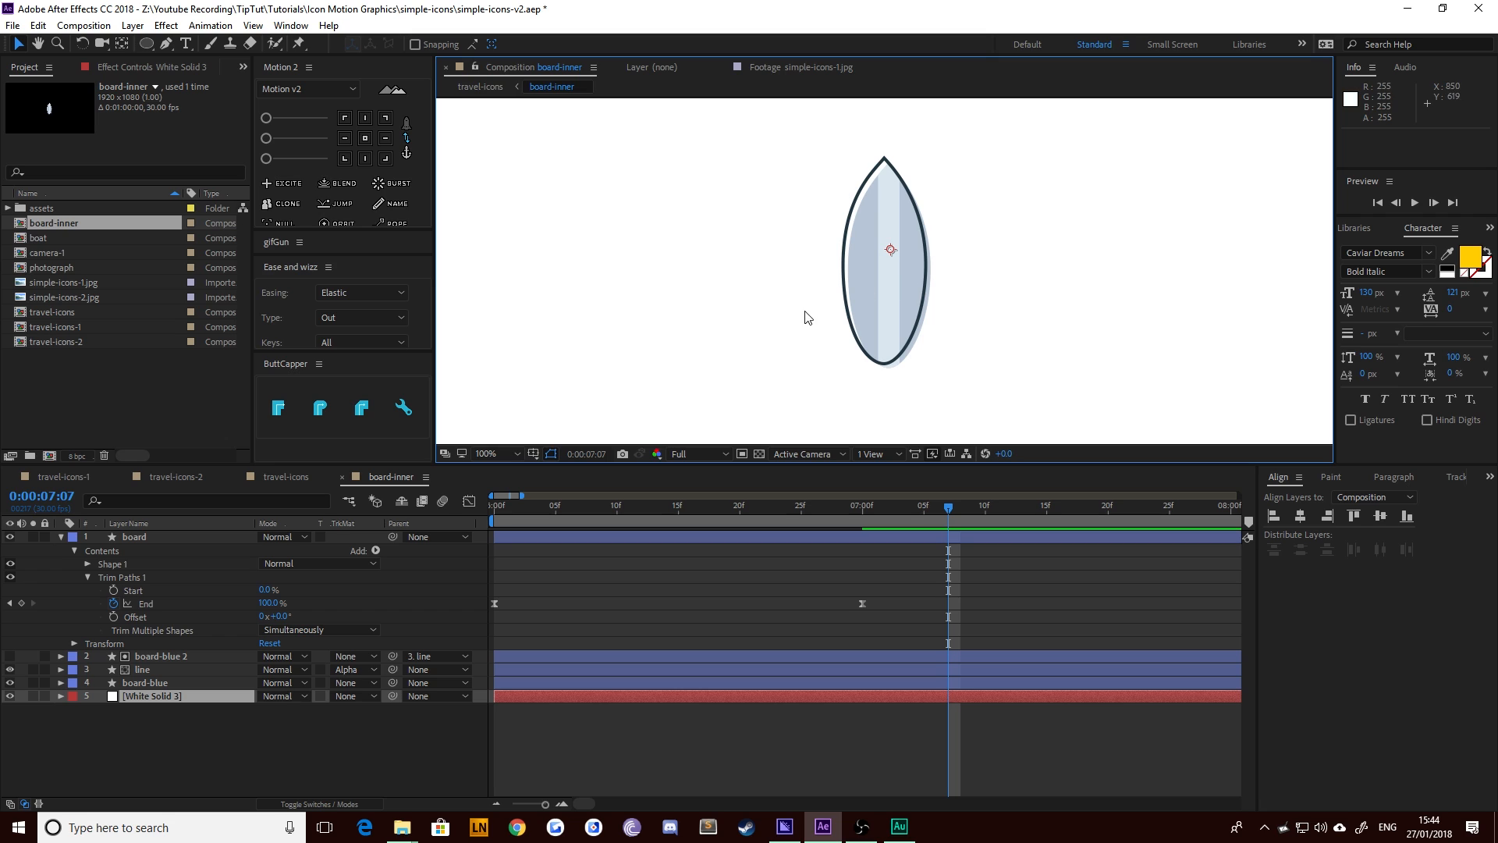
Scrub through the outline's draw-on against the white backdrop, and examine the finished surfboard's timing in travel-icons-1
left_click(123, 539)
left_click(310, 411)
left_click(713, 353)
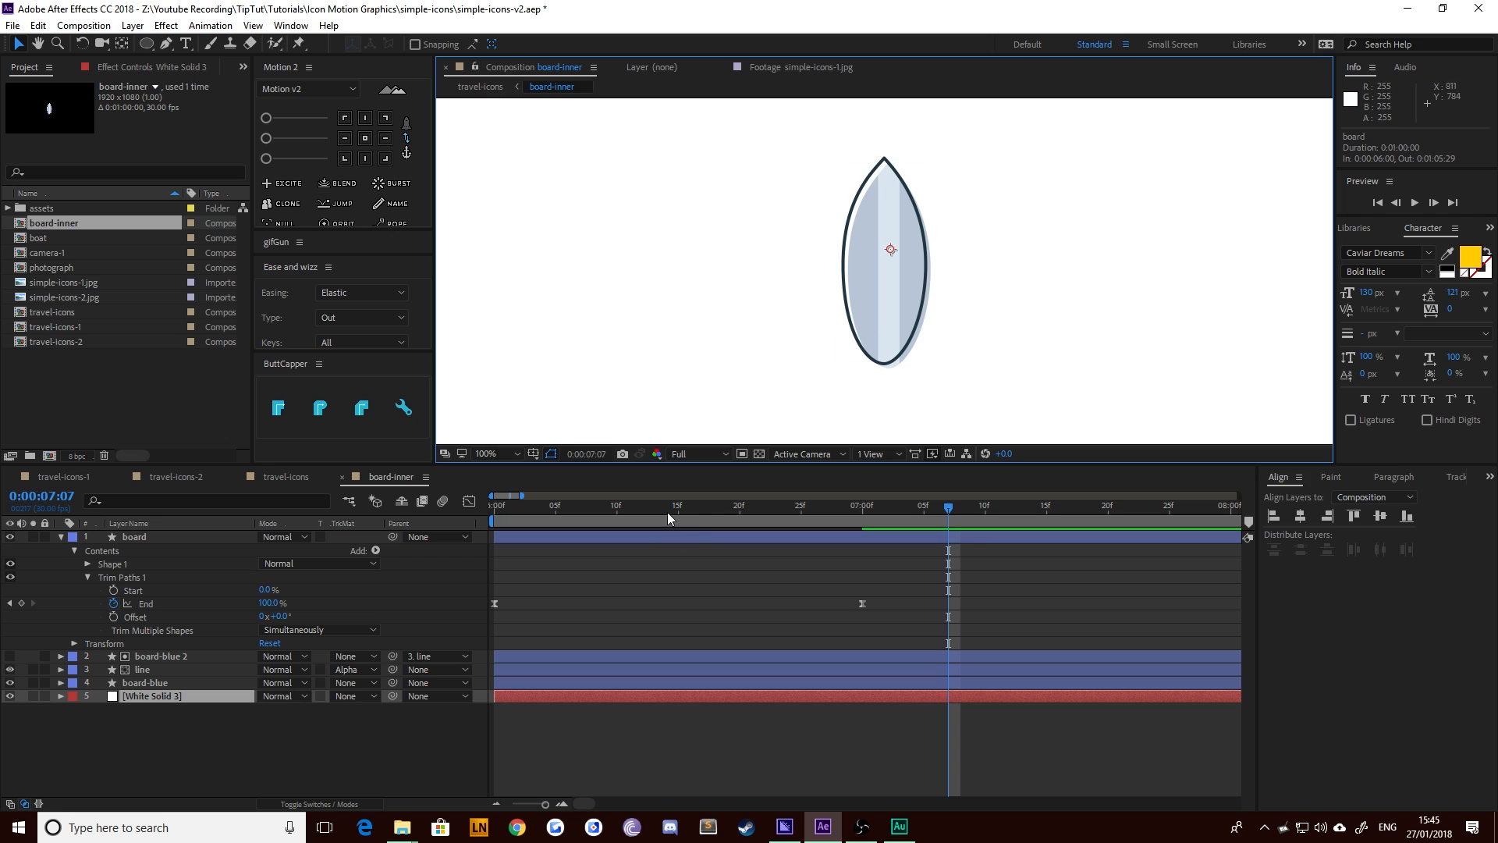
mouse_move(667, 512)
left_mouse_down()
mouse_move(482, 526)
mouse_move(799, 512)
mouse_move(498, 521)
mouse_move(669, 509)
left_mouse_up()
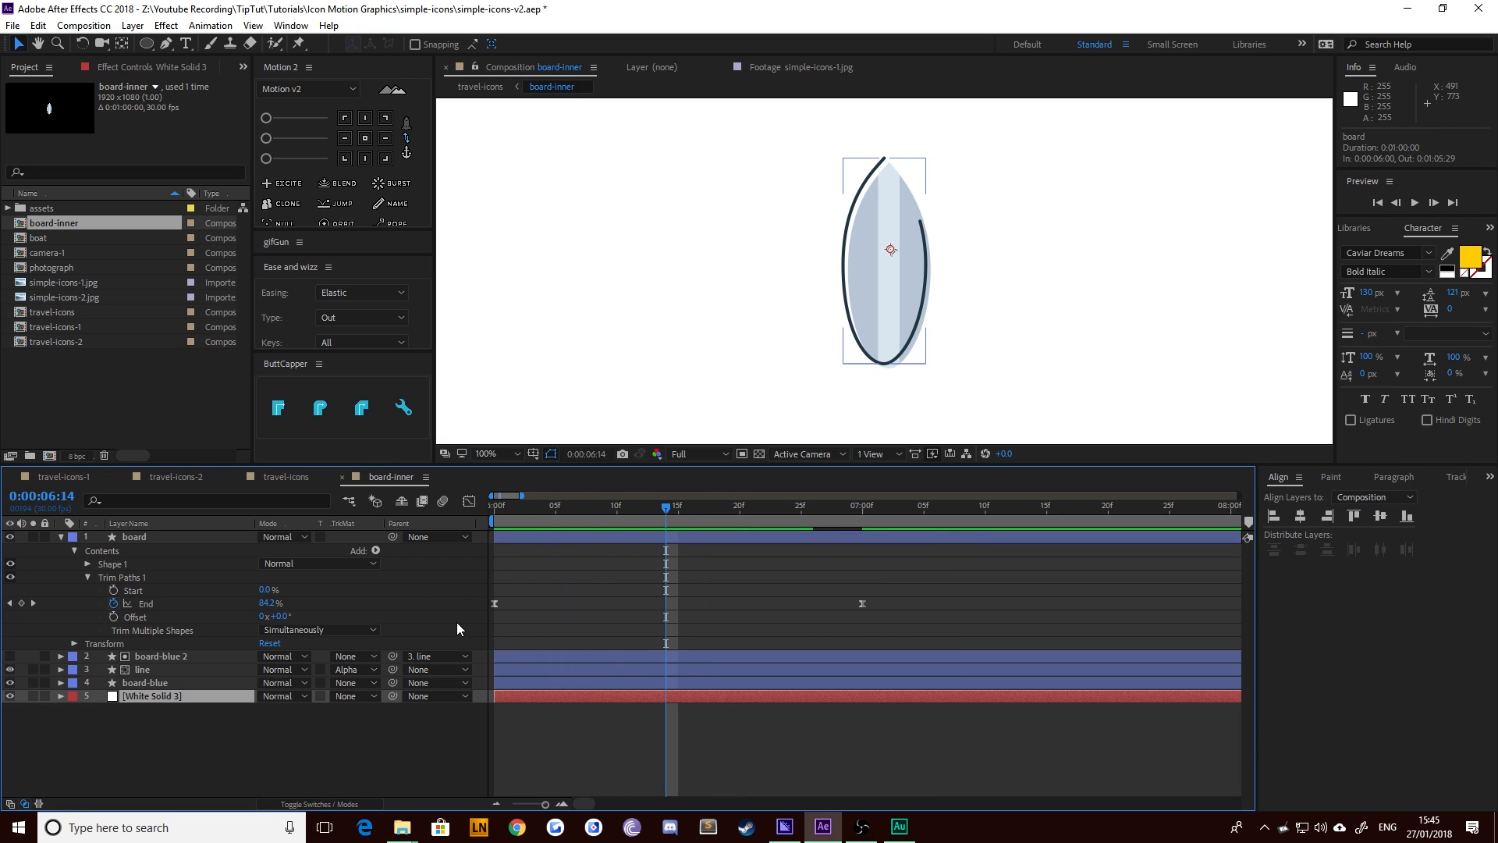
left_click(498, 519)
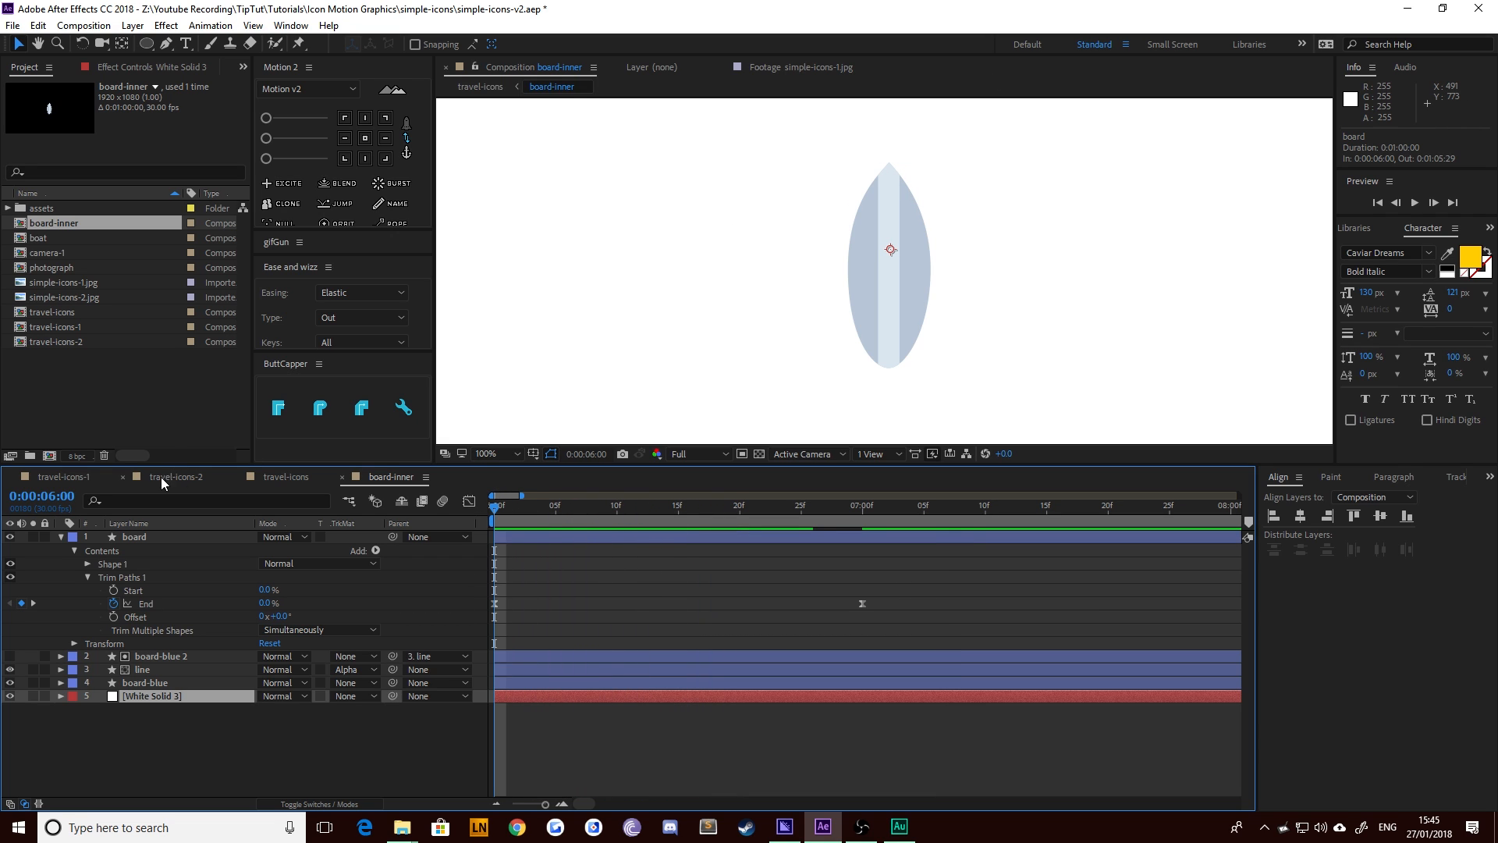
left_click(76, 478)
mouse_move(1001, 507)
left_mouse_down()
mouse_move(1122, 526)
mouse_move(1062, 530)
mouse_move(1095, 534)
mouse_move(1206, 529)
left_mouse_up()
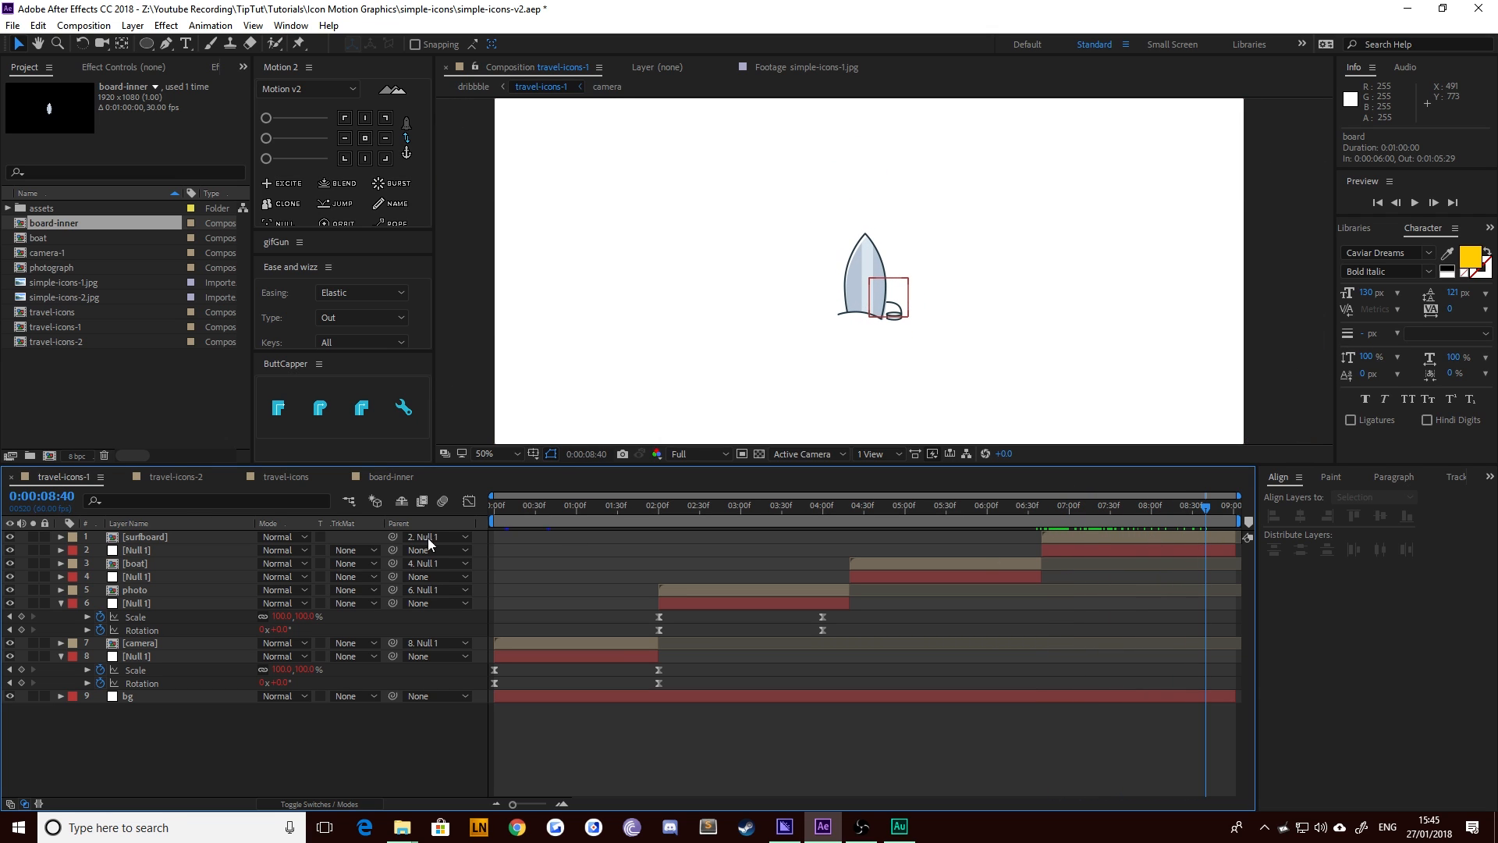
left_click(390, 477)
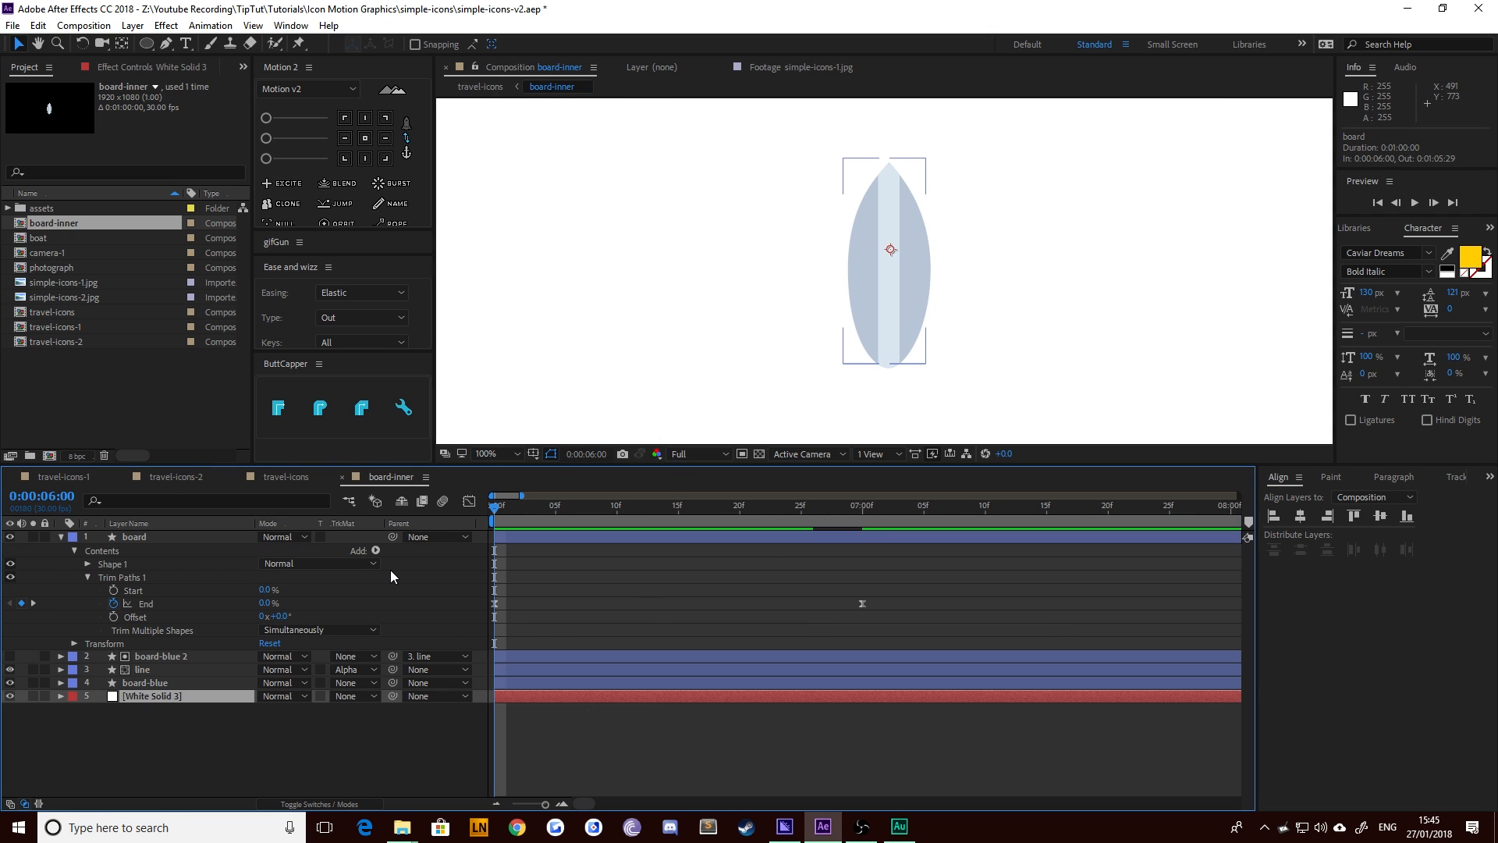
Keyframe the Opacity of the line and board-blue layers at 100% at both 0:00:06:00 and 0:00:07:00
left_click(152, 655)
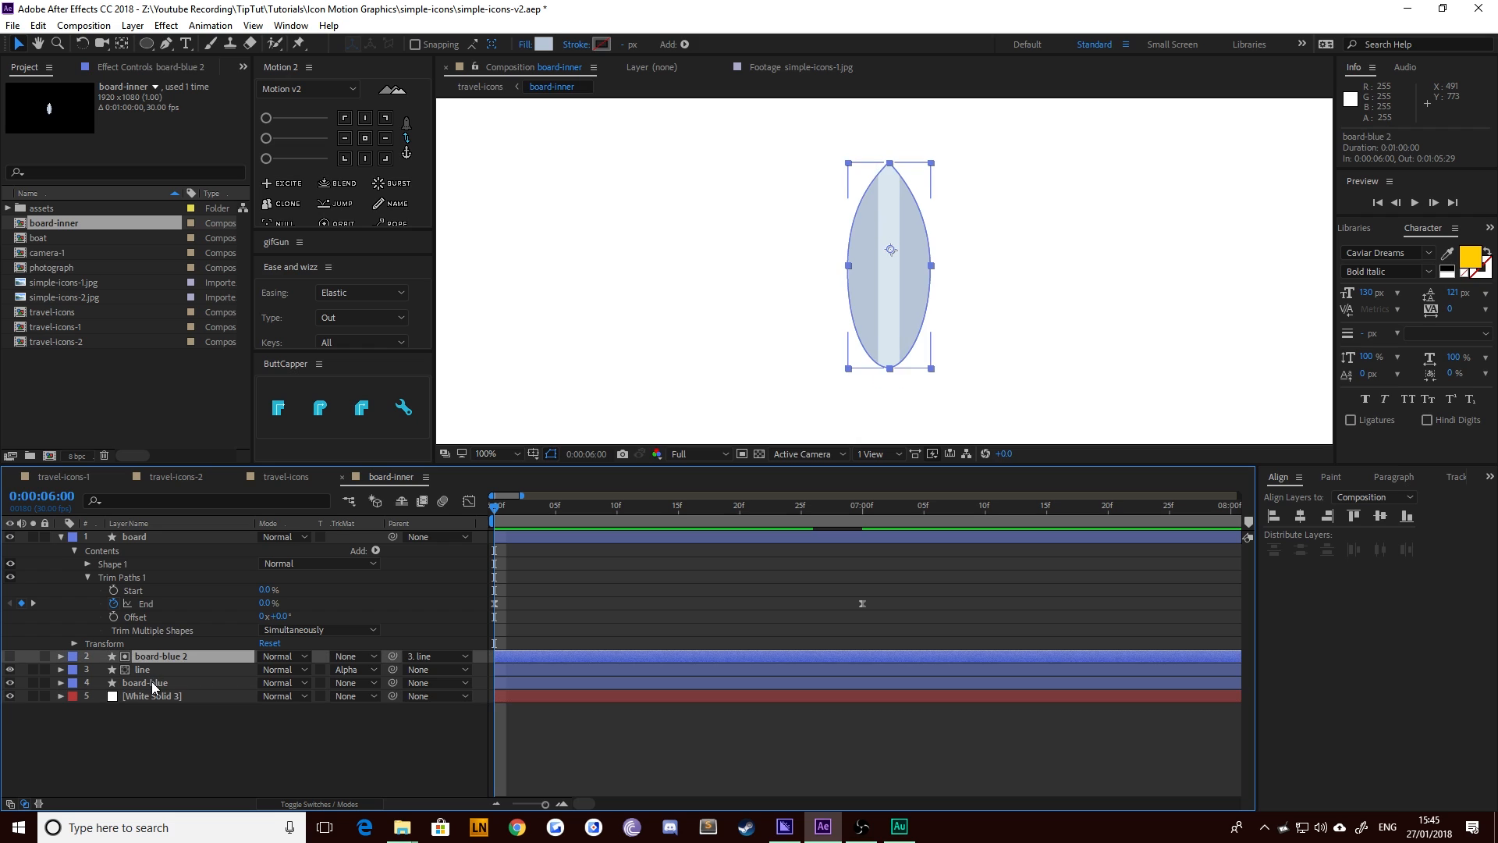
left_click(151, 681, "shift")
left_click(184, 715)
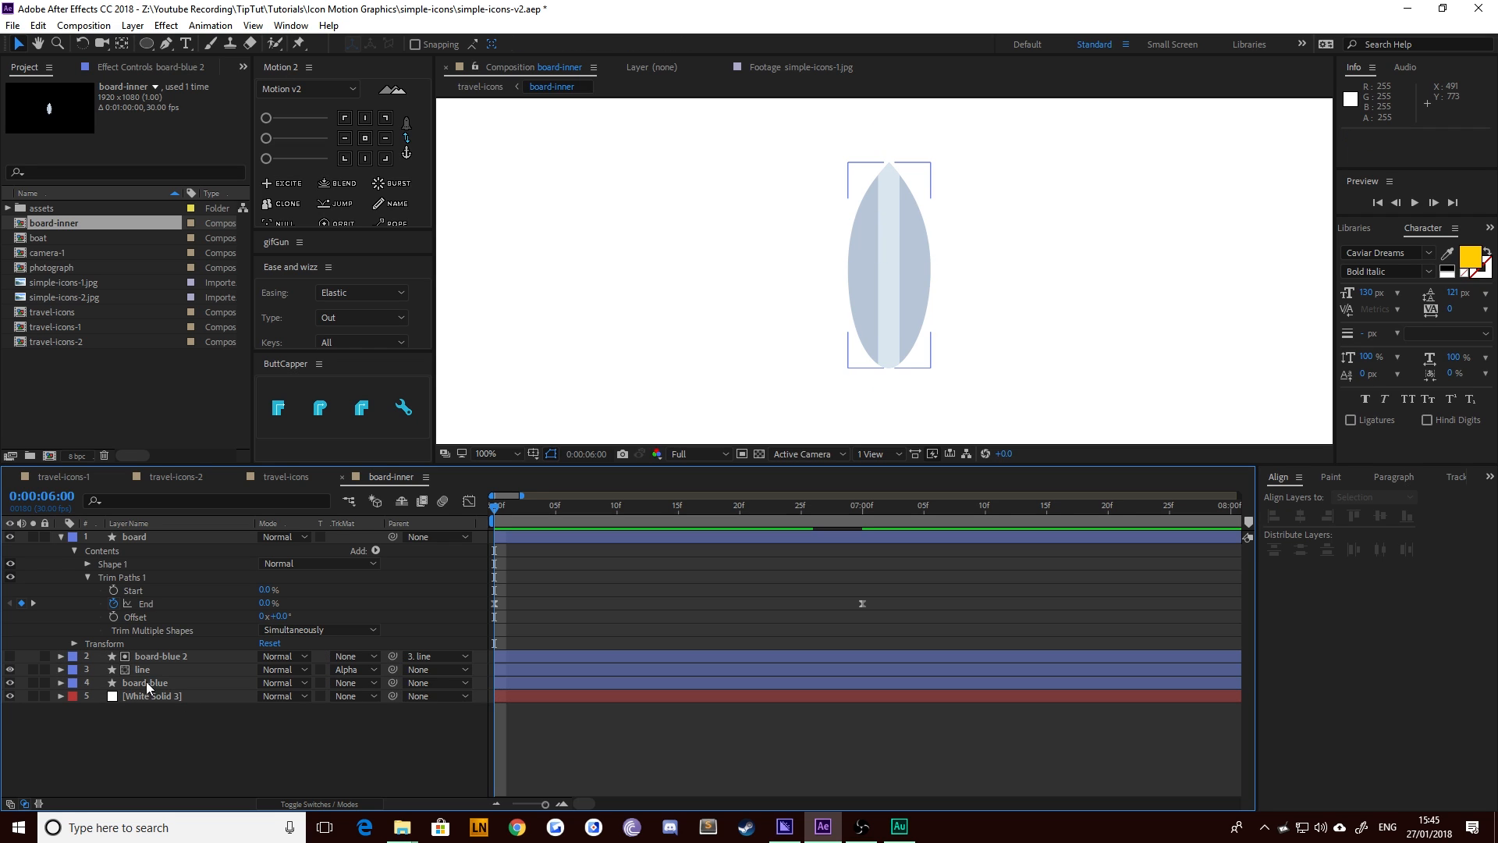
left_click(146, 670)
left_click(147, 683, "shift")
key("alt+shift+t")
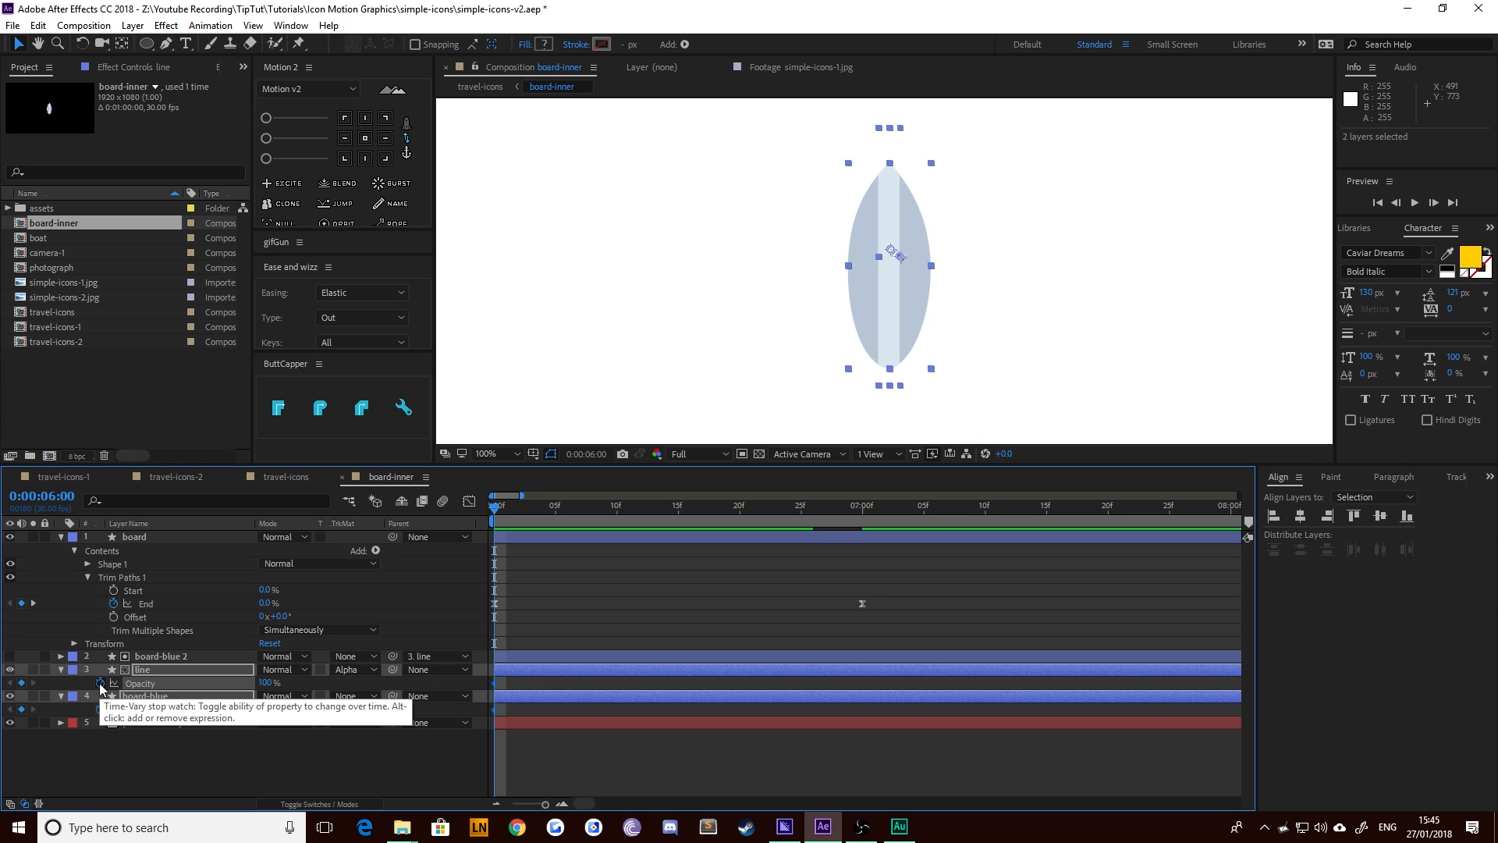
key("space")
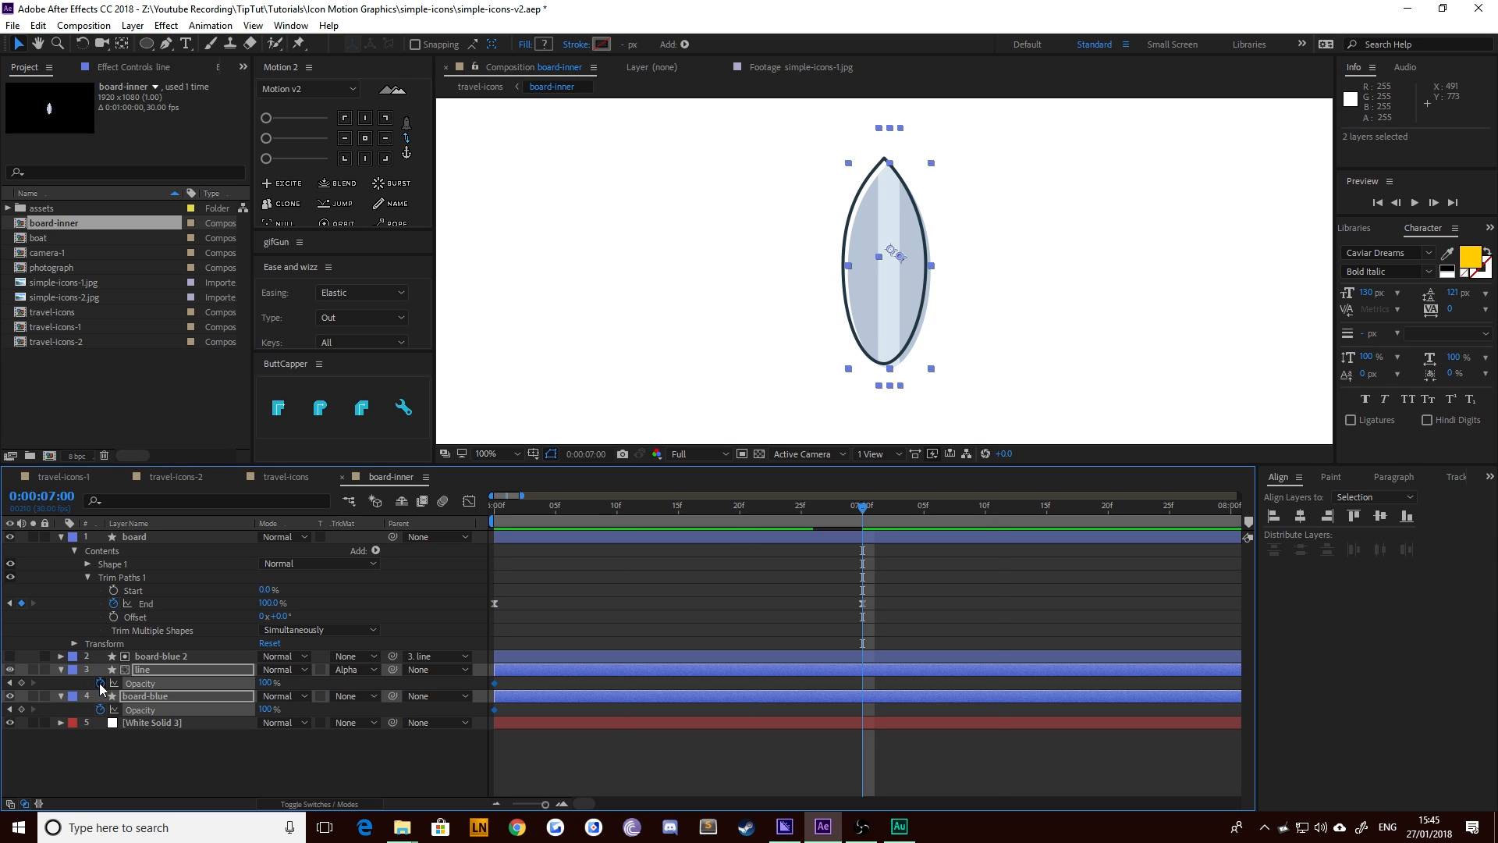
left_click(22, 709)
left_click(20, 682)
Set the Opacity of the line and board-blue layers to 0% at 0:00:06:00
key("Home")
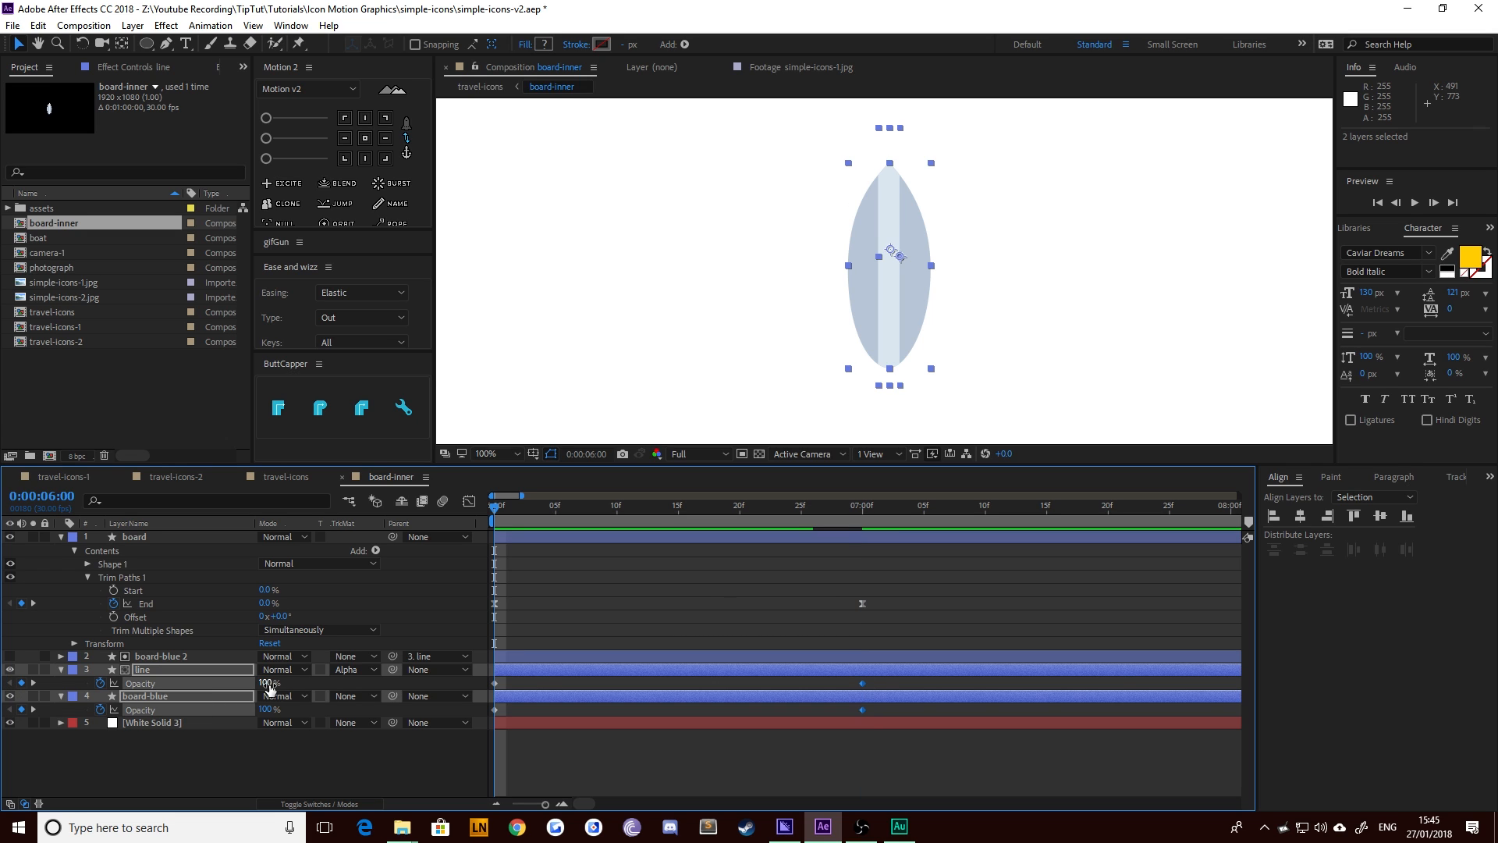
left_click(268, 685)
type("0")
key("Return")
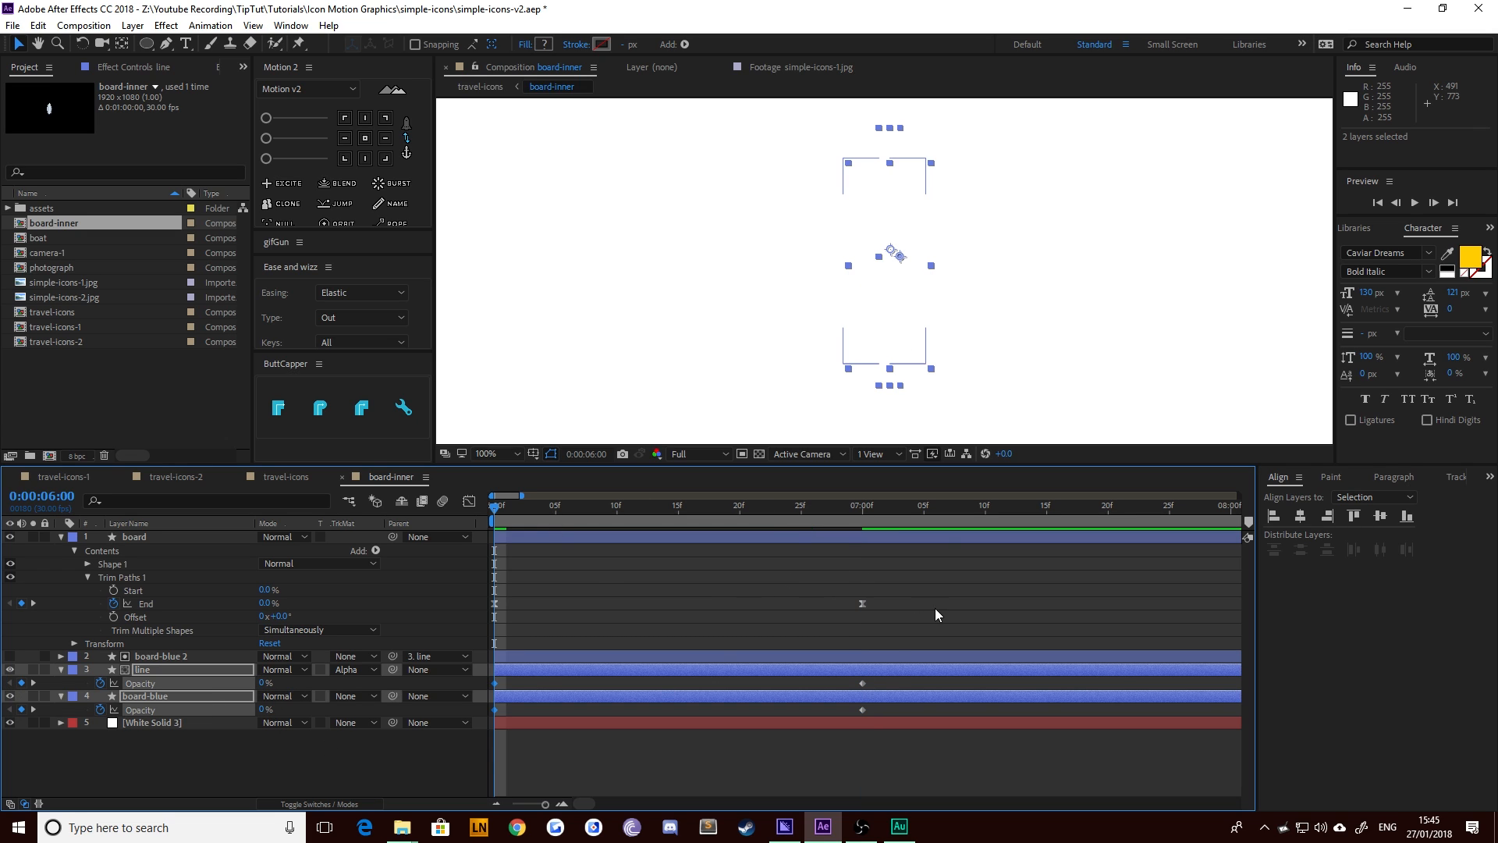
Play back the board's fade-in with the outline, and delete the white solid from board-inner
key("space")
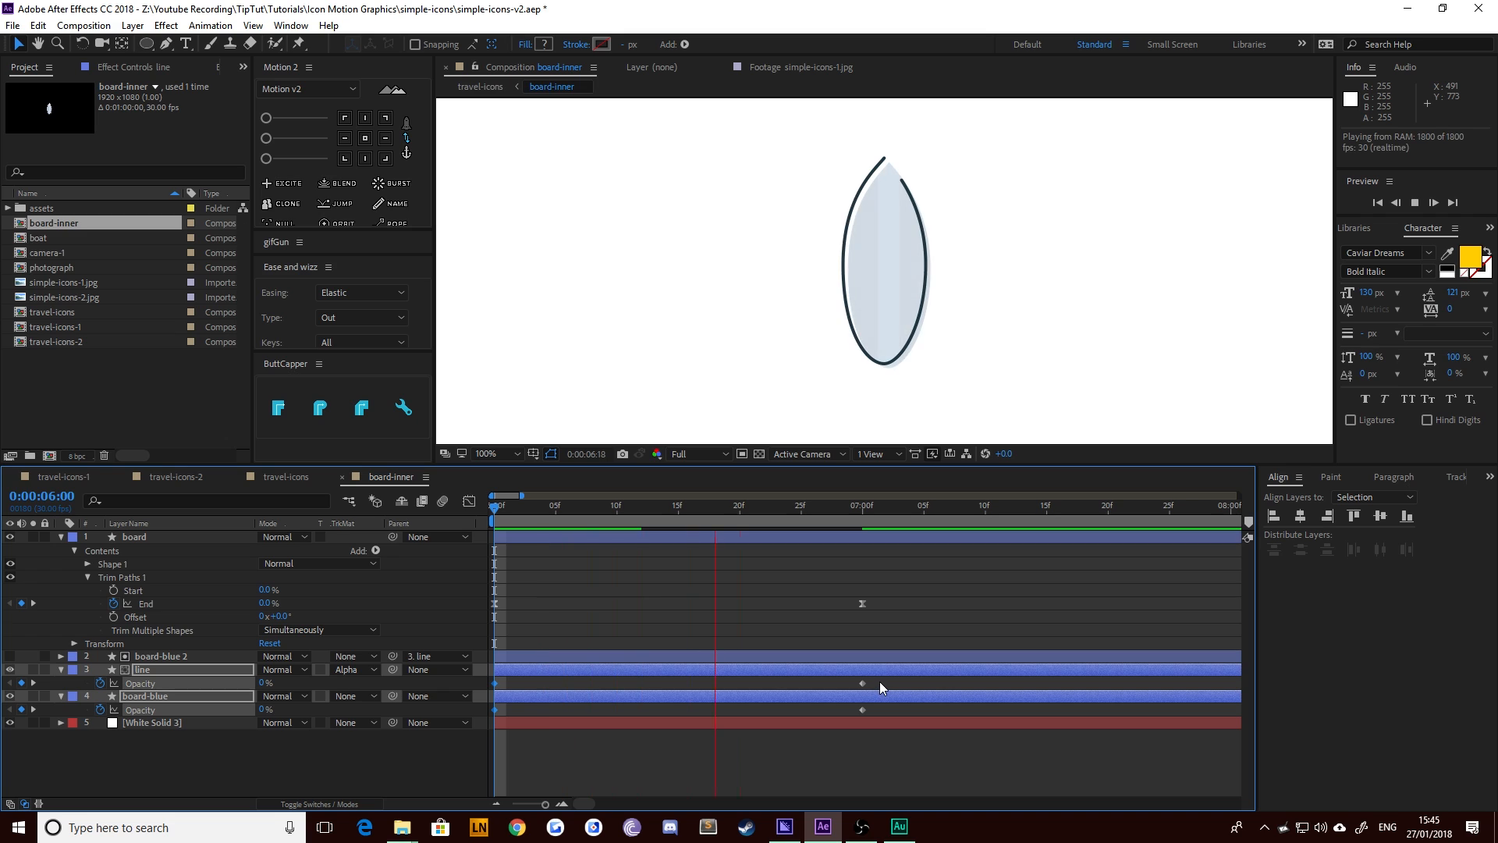
key("space")
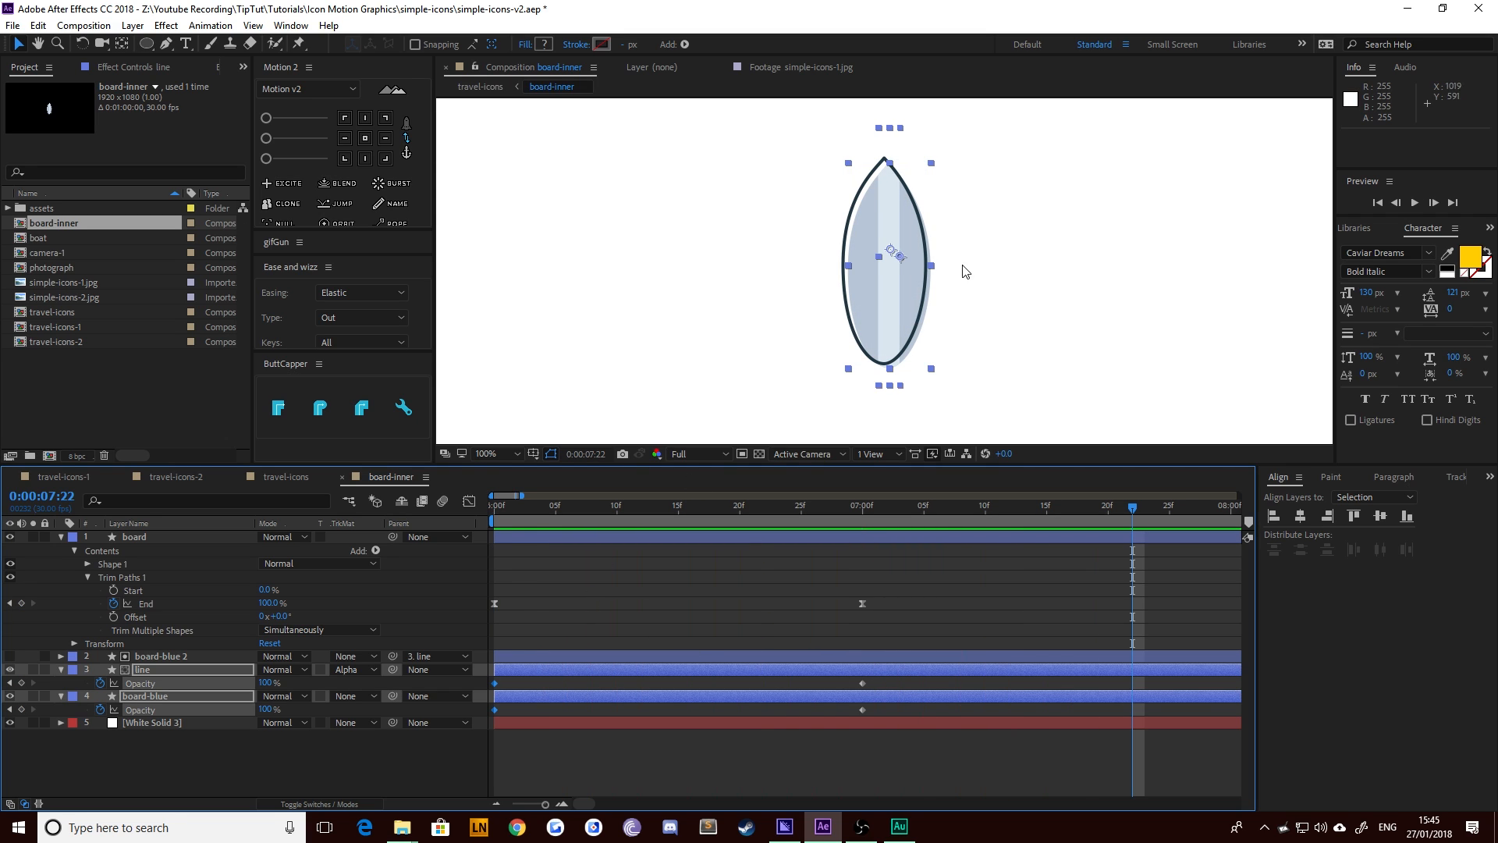
left_click(167, 721)
key("Delete")
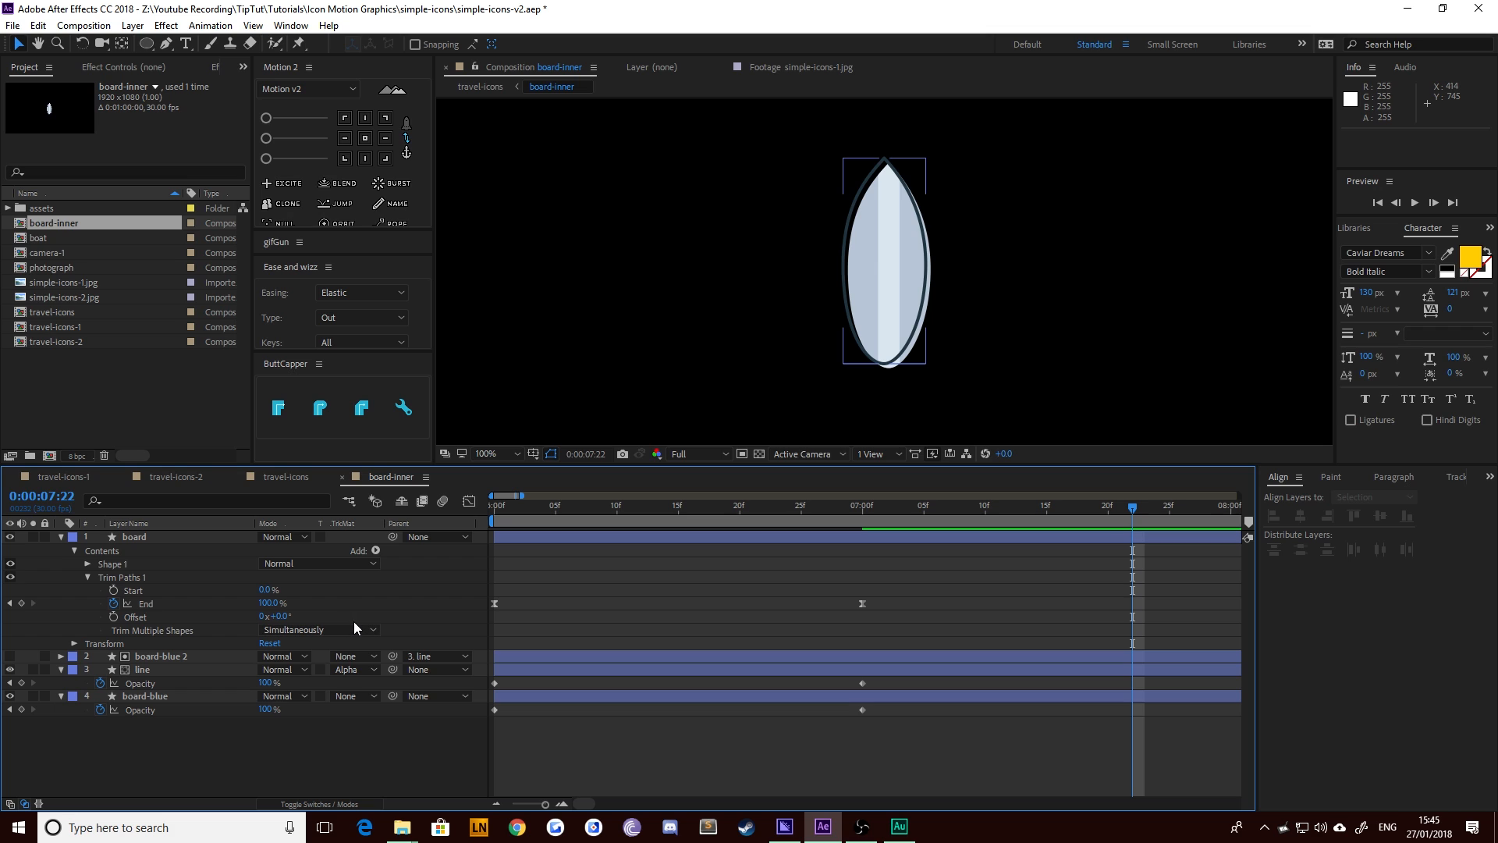
Trim the start of the circle-top layer to 0:00:06:00 in the travel-icons composition
left_click(283, 476)
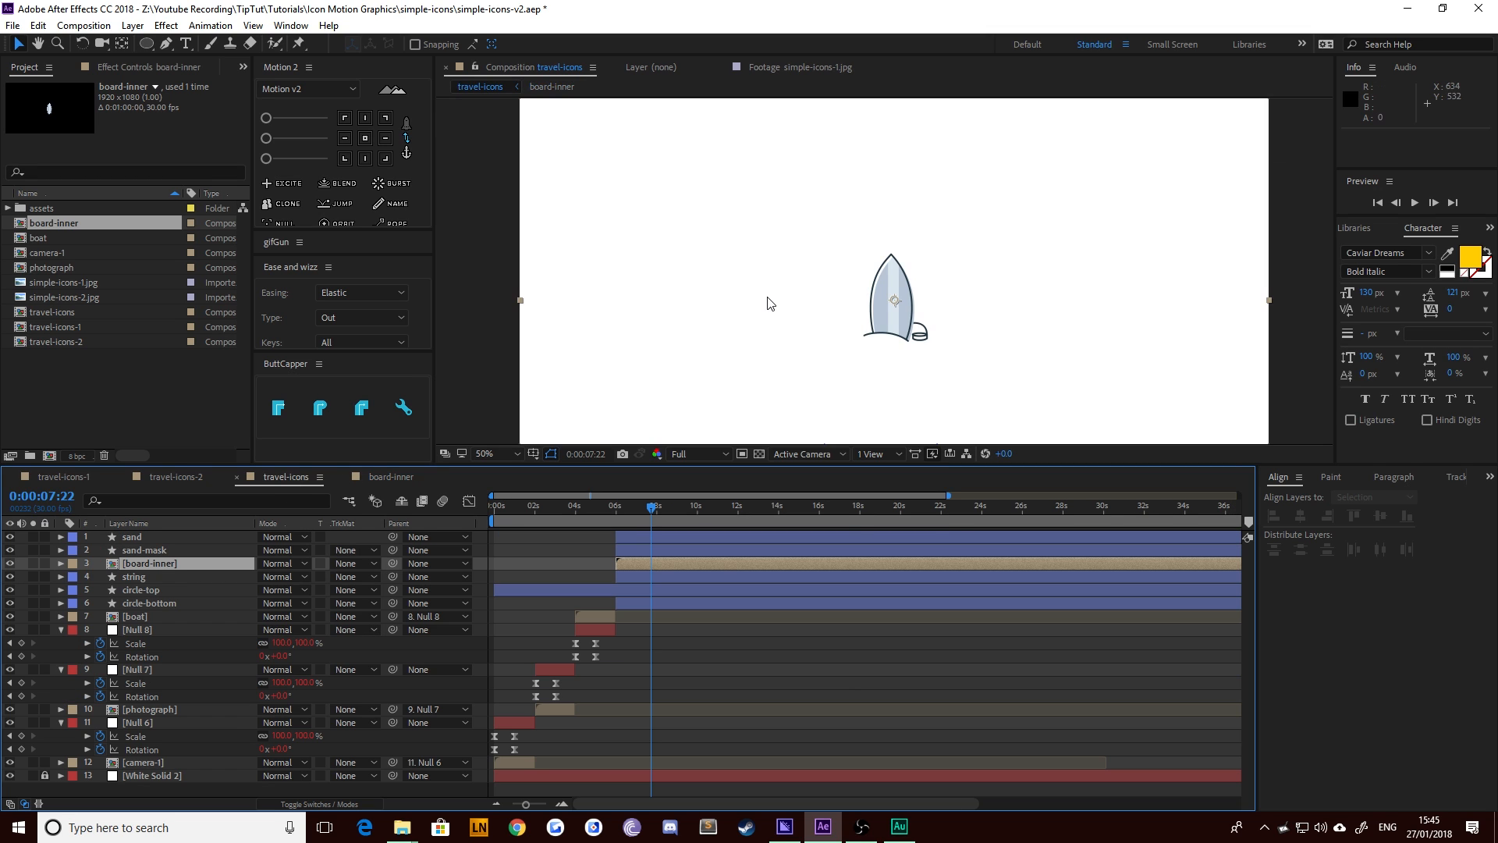
left_click_drag(831, 367, 785, 291)
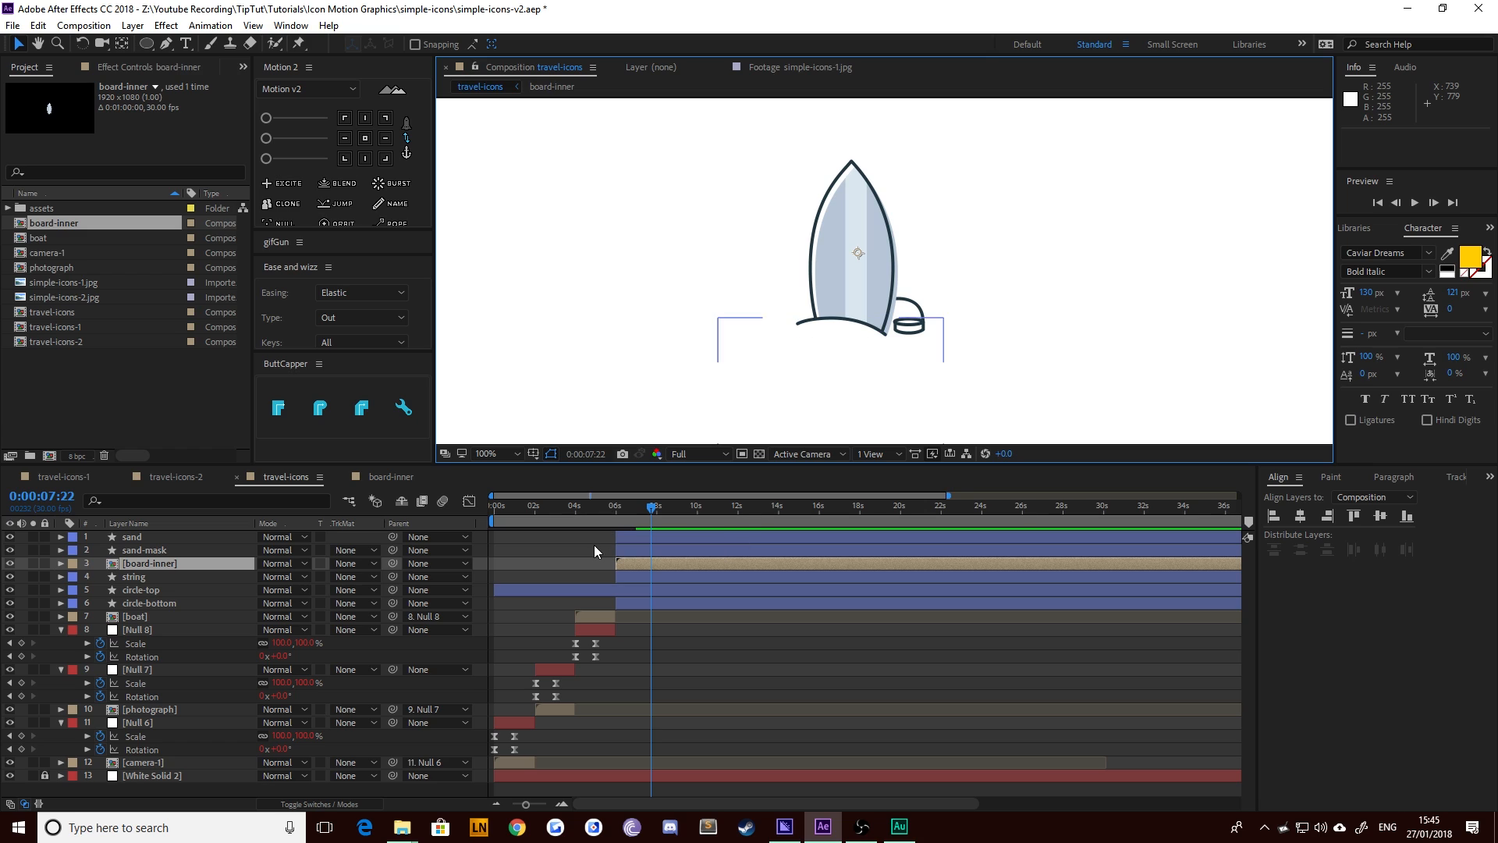
key("i")
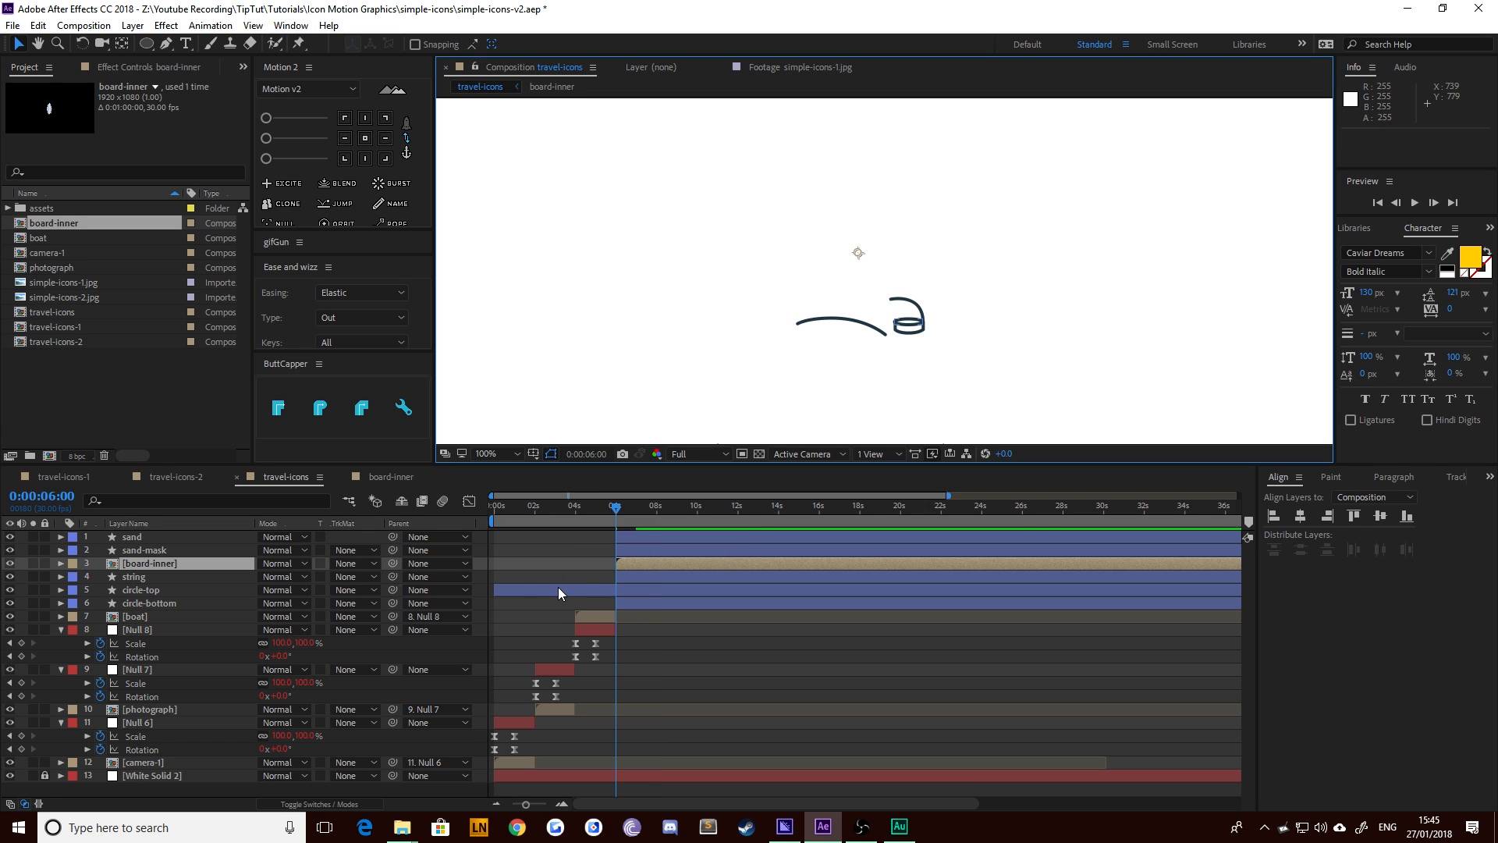
left_click(559, 587)
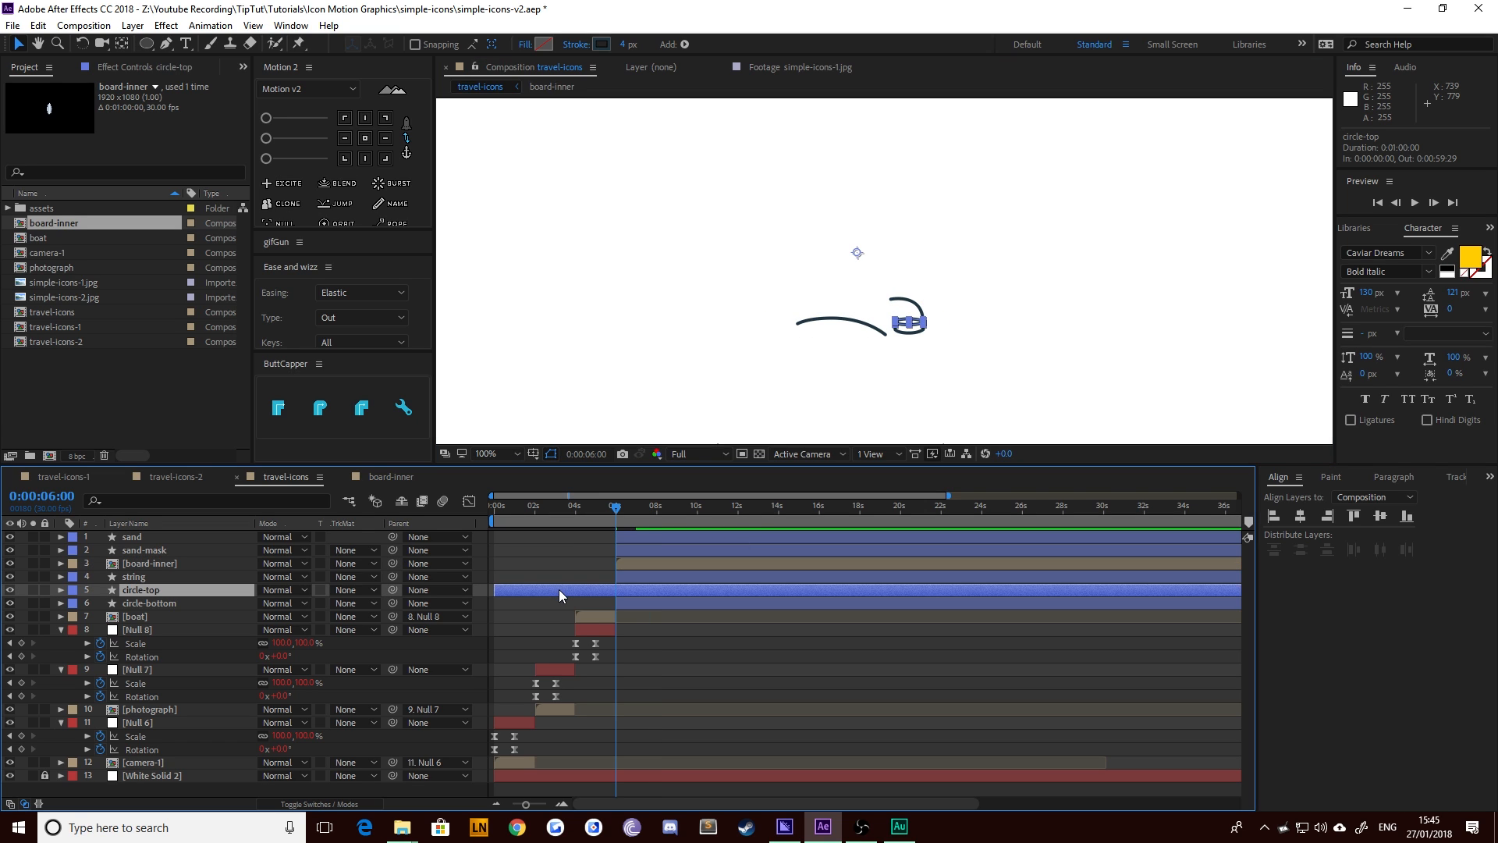
Keyframe the Position and Rotation of the board-inner layer at 0:00:22:15
left_click(657, 562)
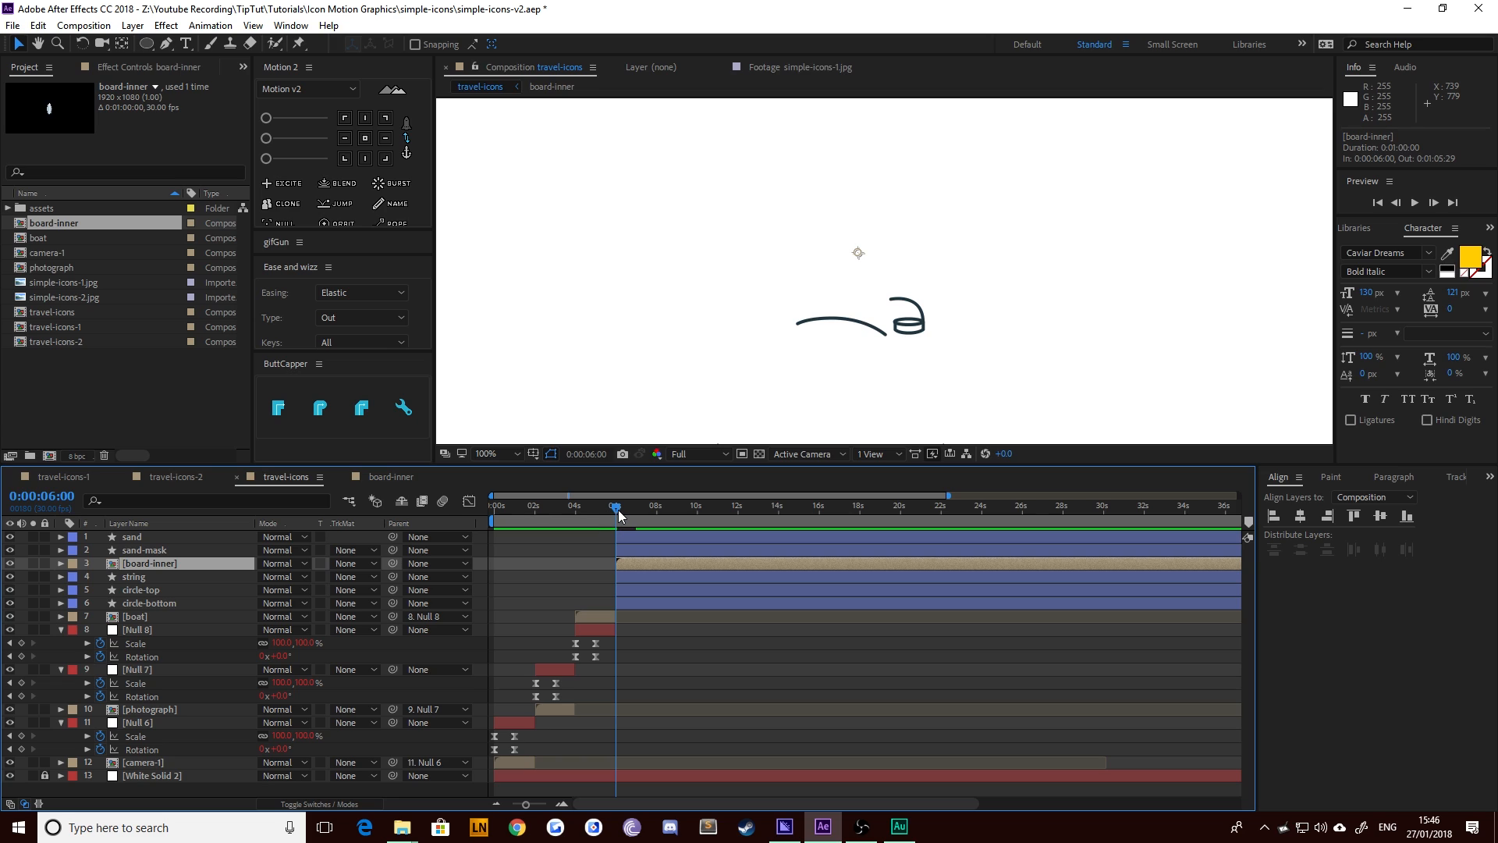
left_click_drag(616, 511, 951, 515)
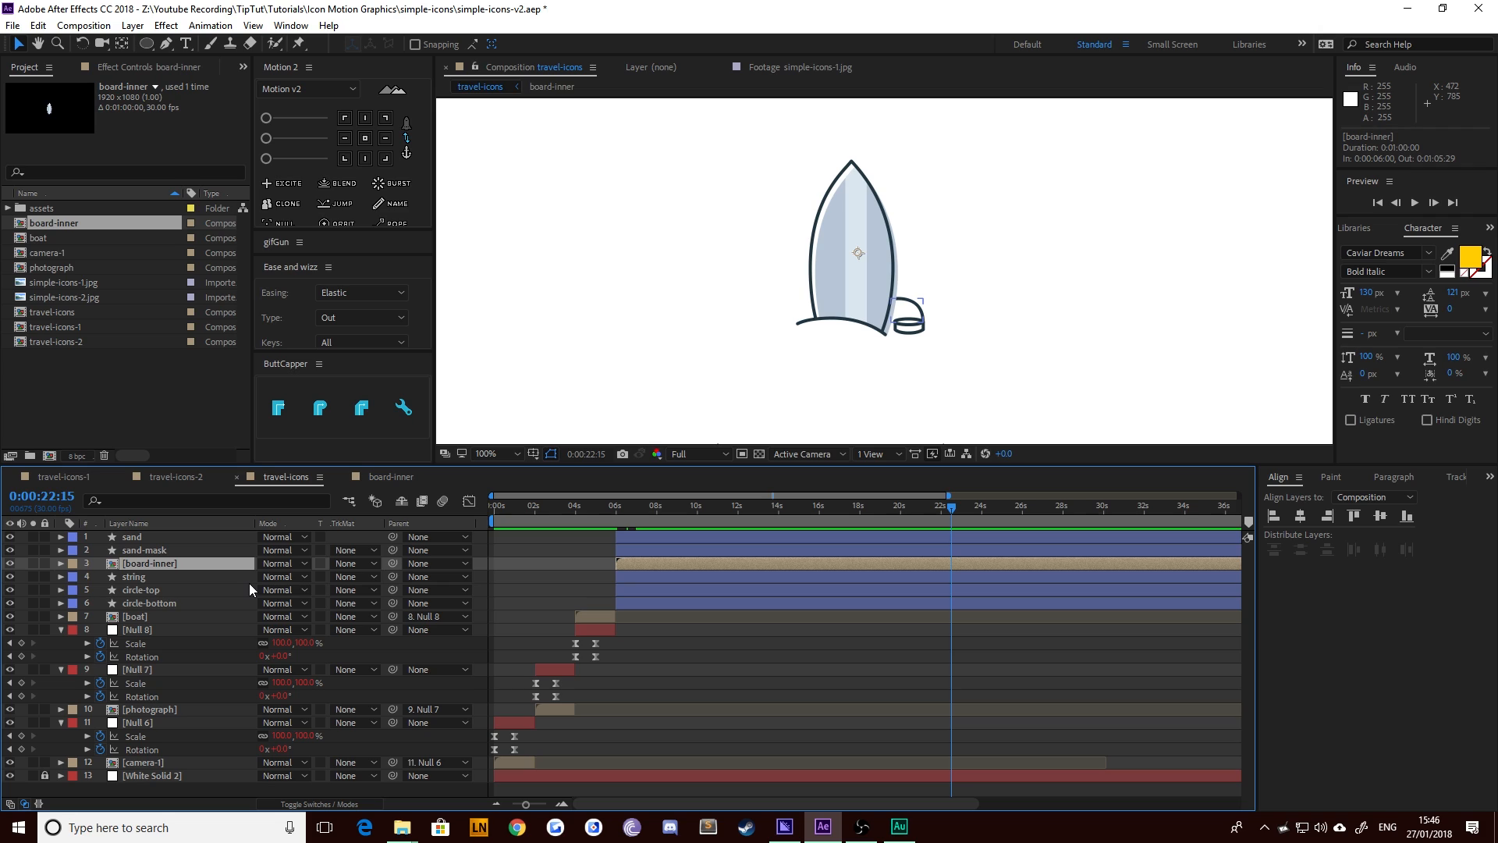
key("p")
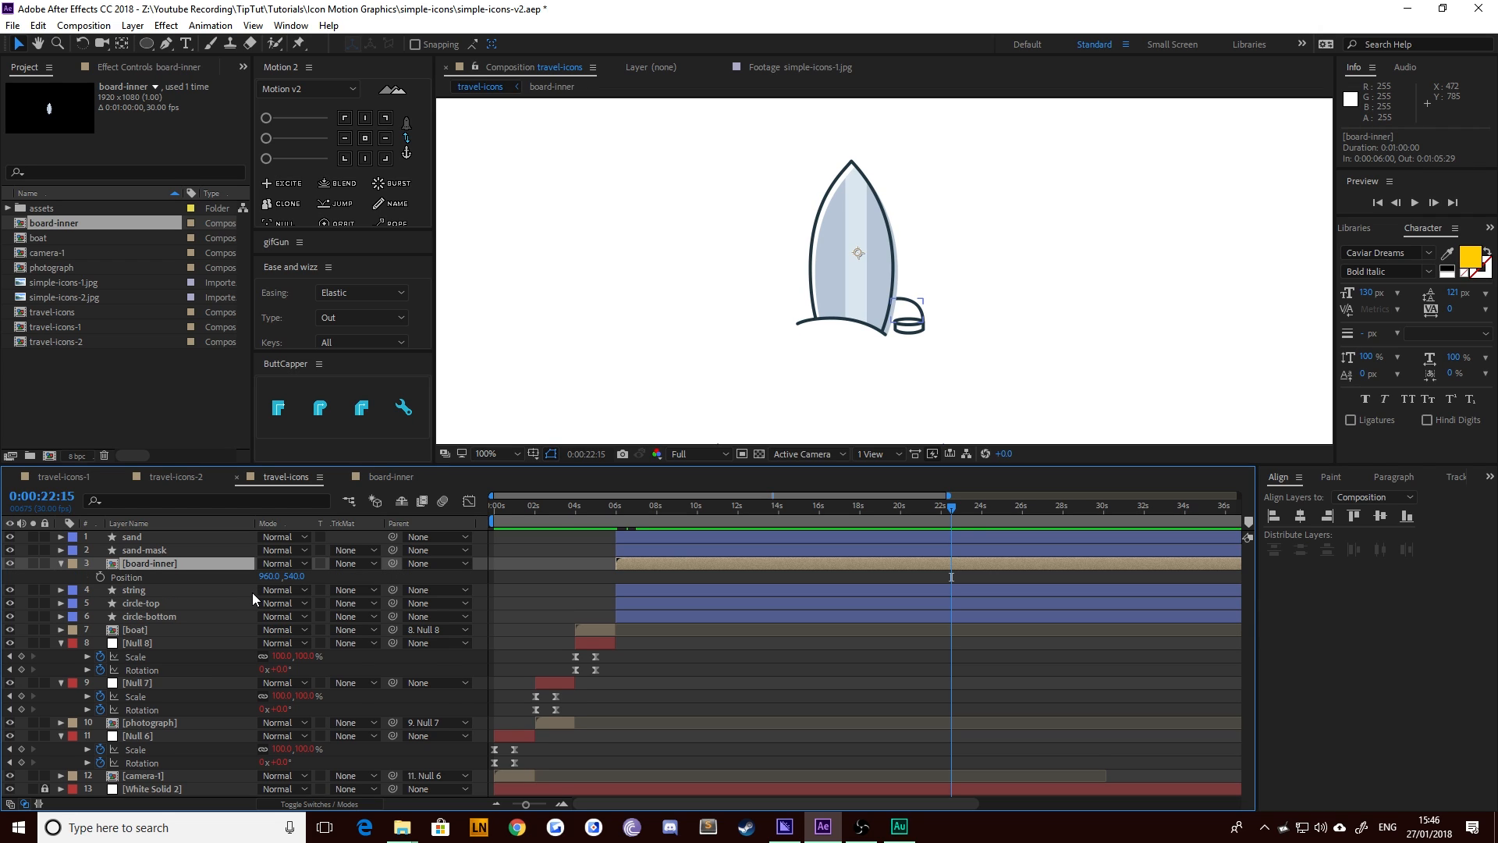
key("shift+r")
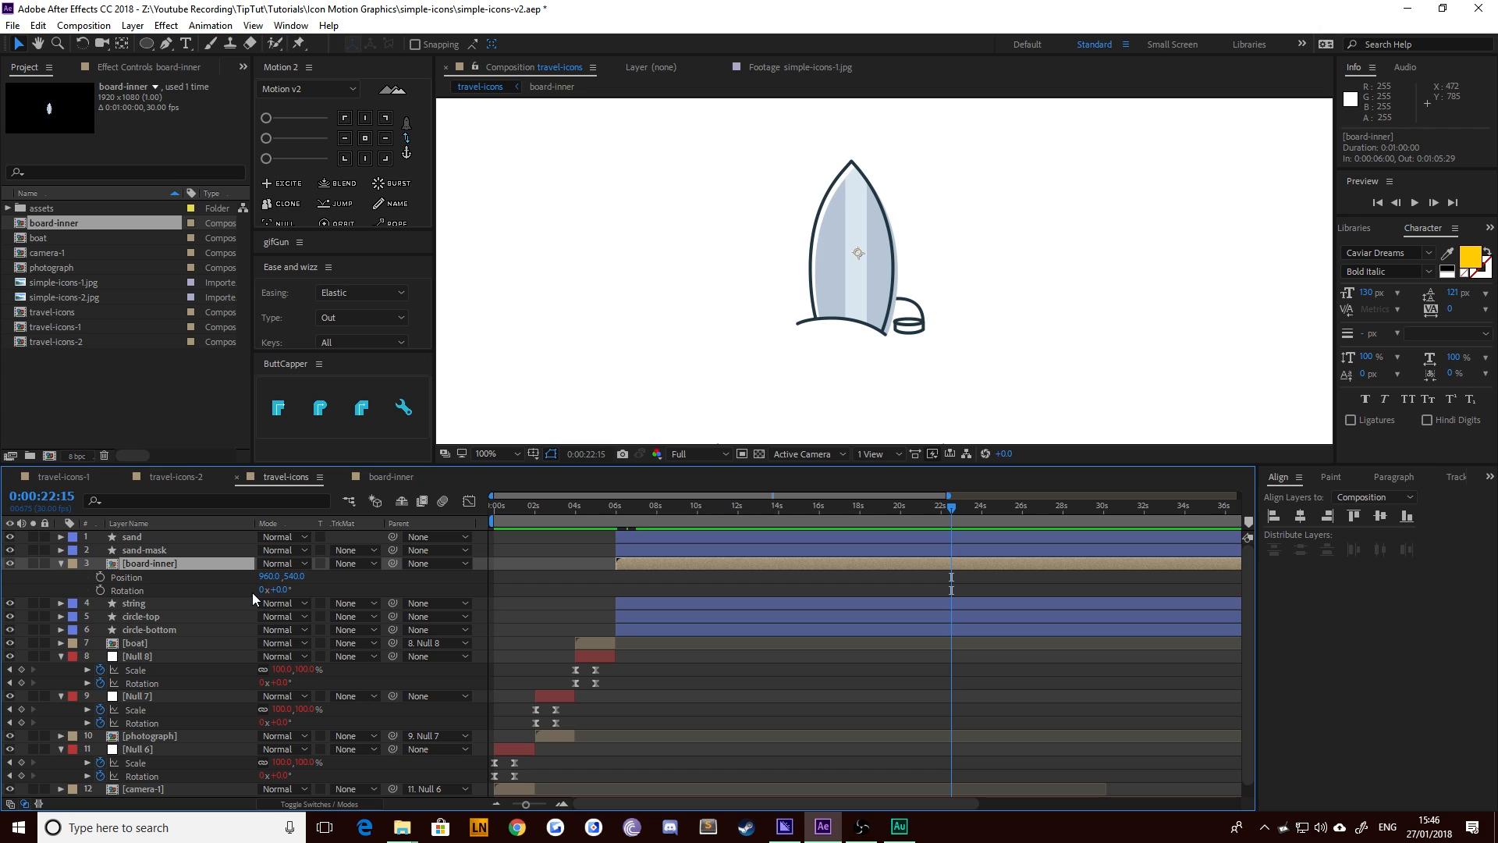
left_click(98, 577)
left_click(102, 589)
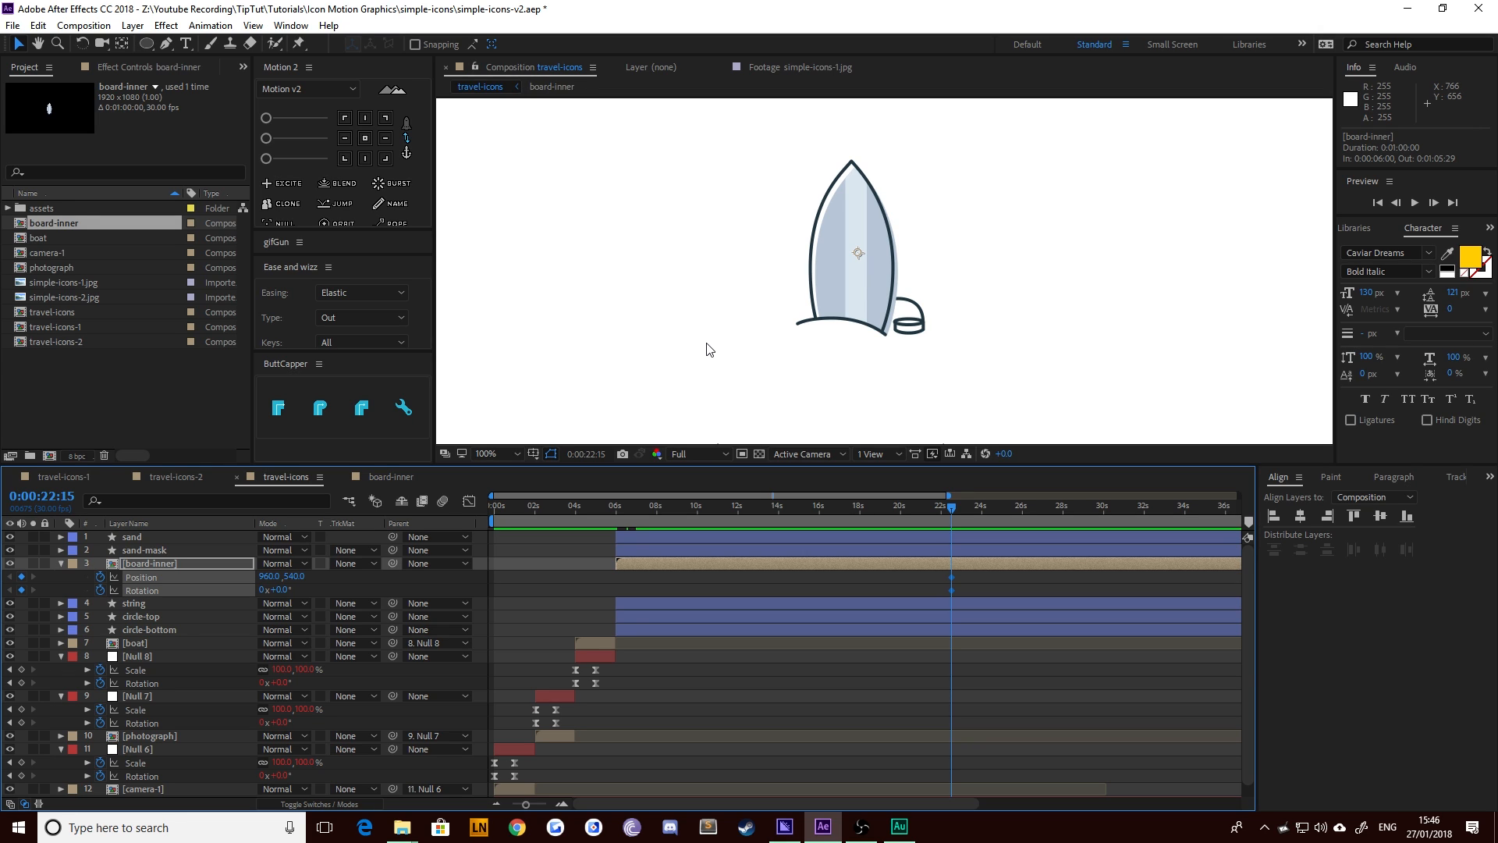
Add further Position and Rotation keyframes to board-inner at 0:00:23:00 and 0:00:23:10
key("shift+Page_Down")
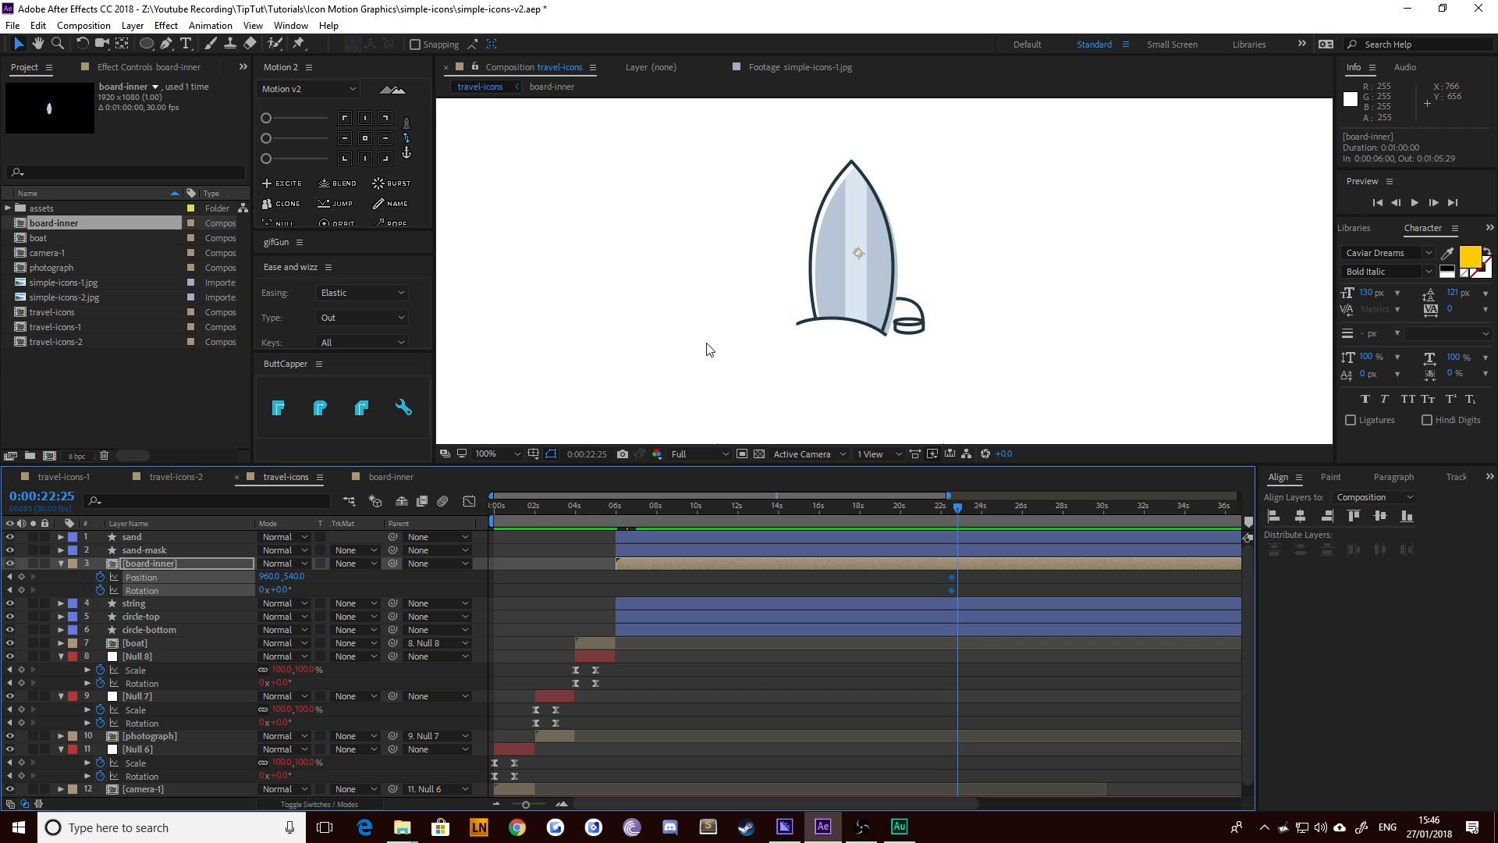
key("Page_Down")
key("Page_Down")
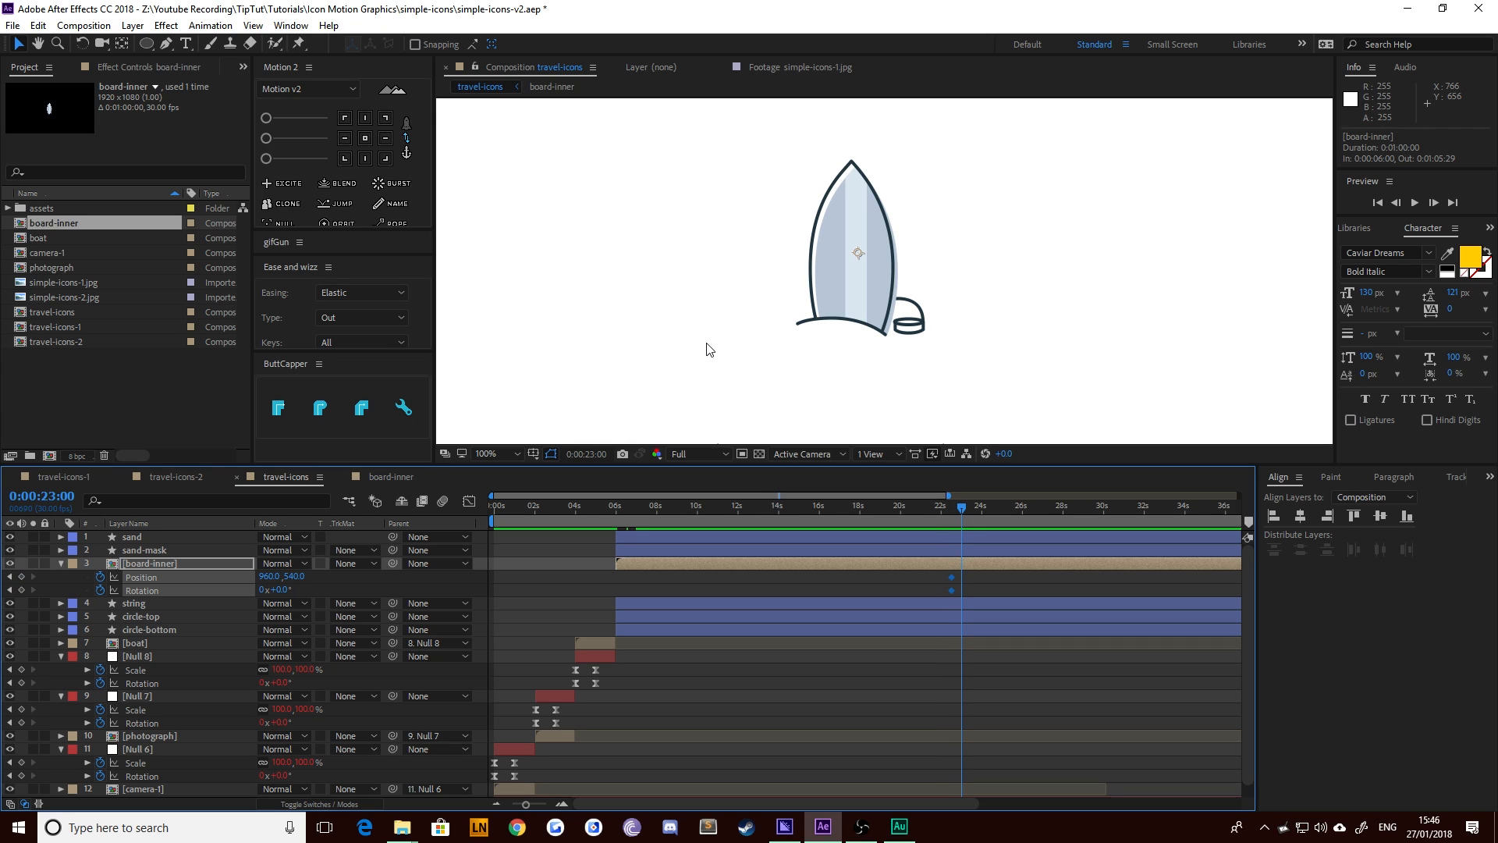
left_click(21, 576)
left_click(545, 804)
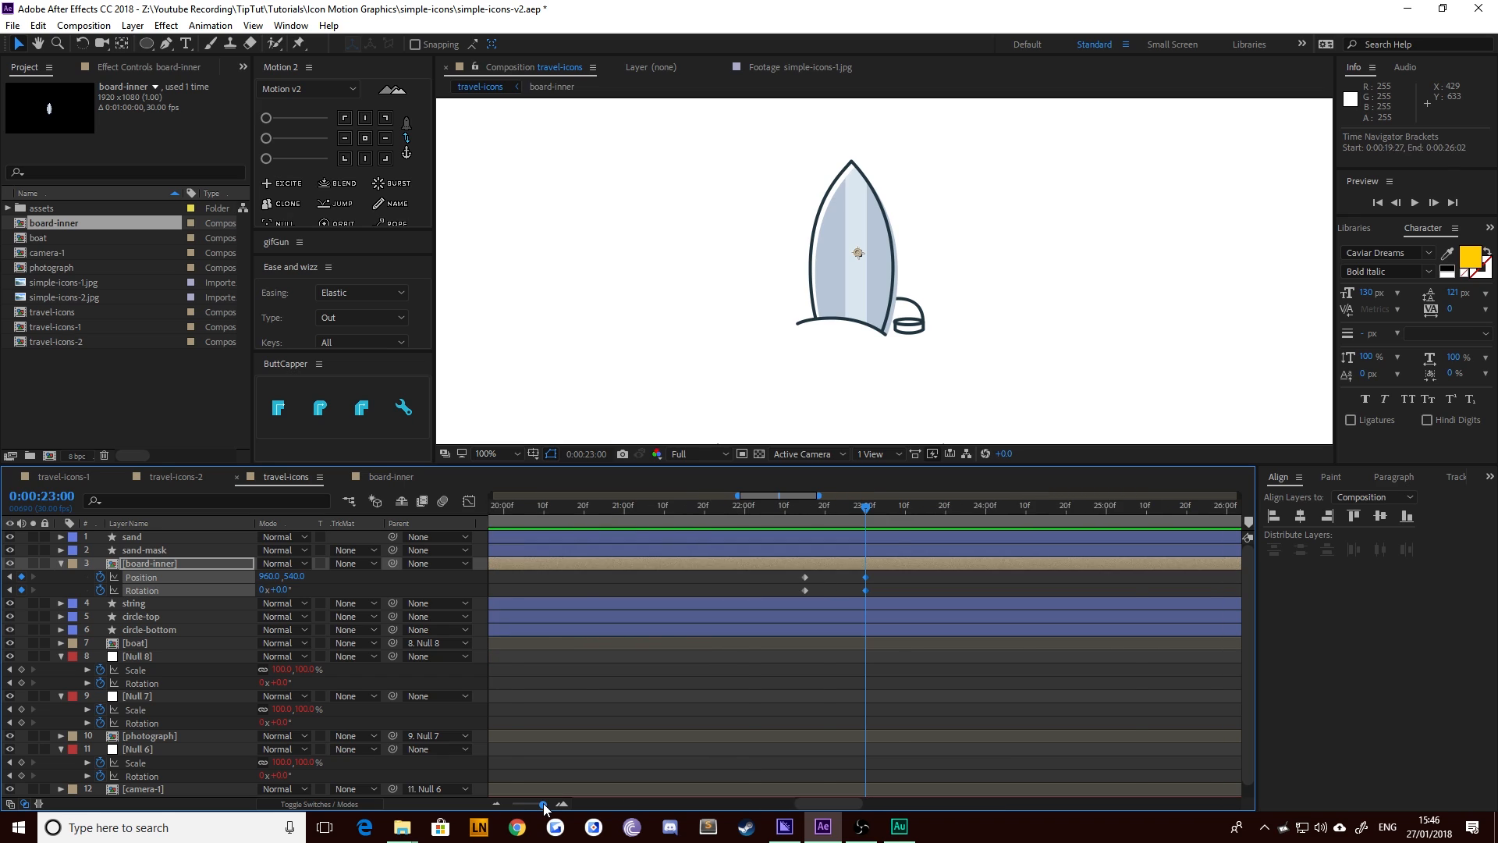
key("shift+Page_Down")
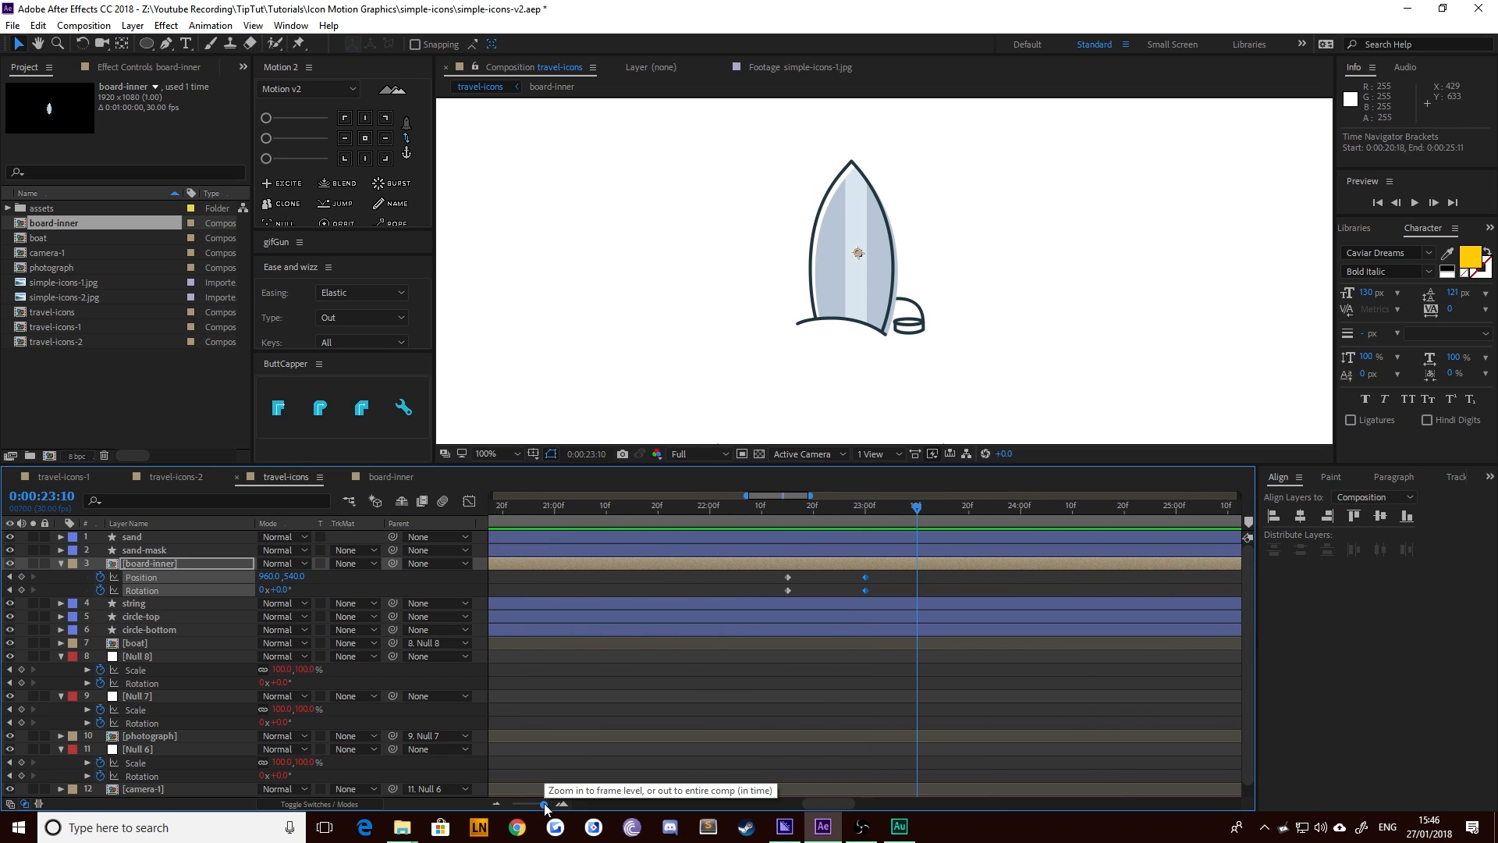
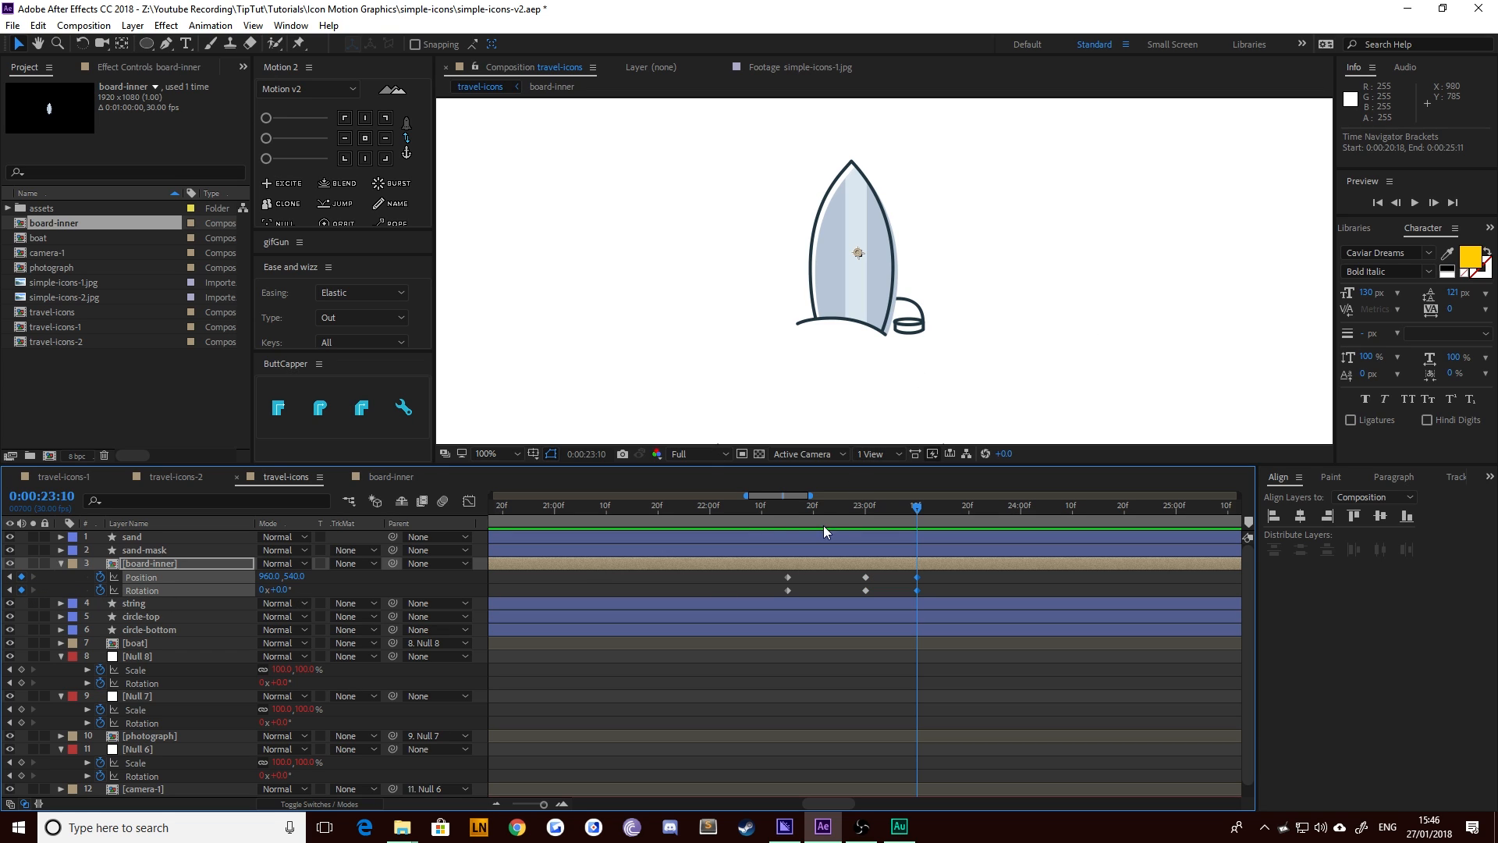
Try to move board-inner's anchor point down to the base of the board at 0:00:23:00
left_click(772, 507)
left_click_drag(785, 508, 863, 513)
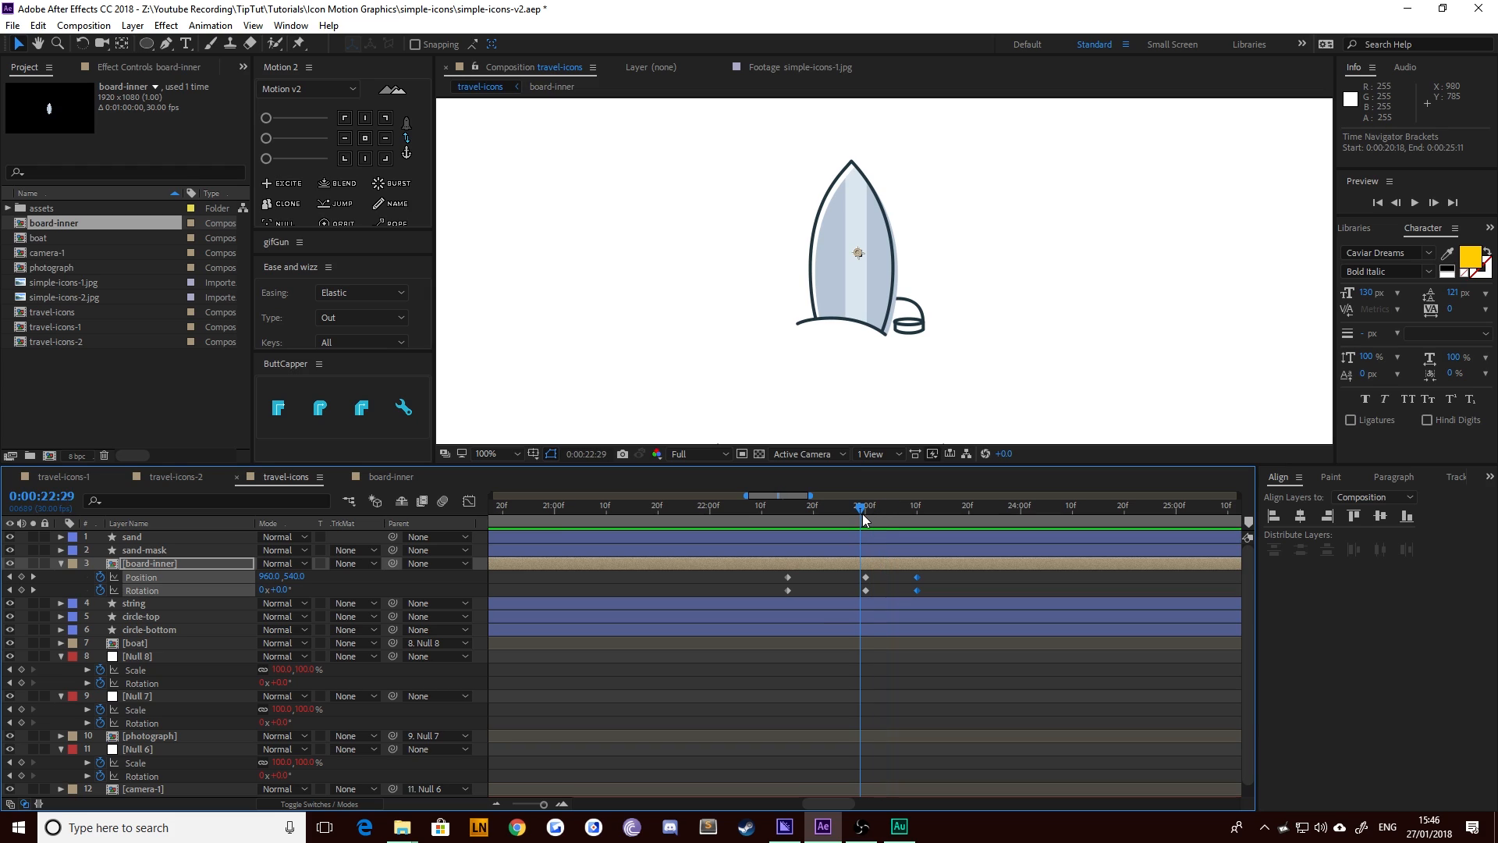
key("Page_Down")
mouse_move(867, 516)
left_mouse_down()
mouse_move(914, 517)
mouse_move(864, 531)
left_mouse_up()
left_click(122, 44)
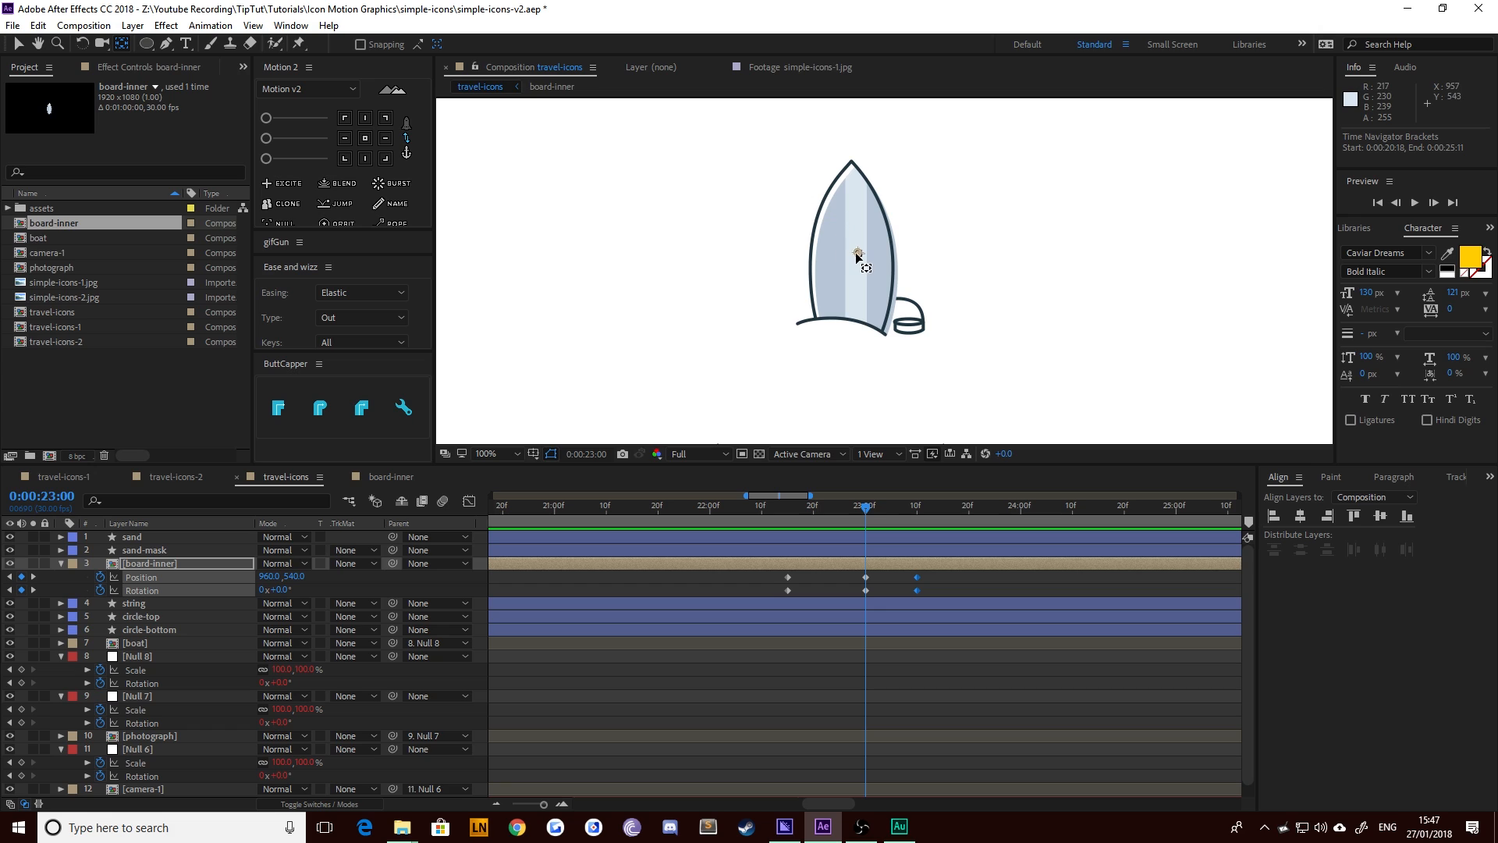
left_click_drag(857, 254, 840, 317)
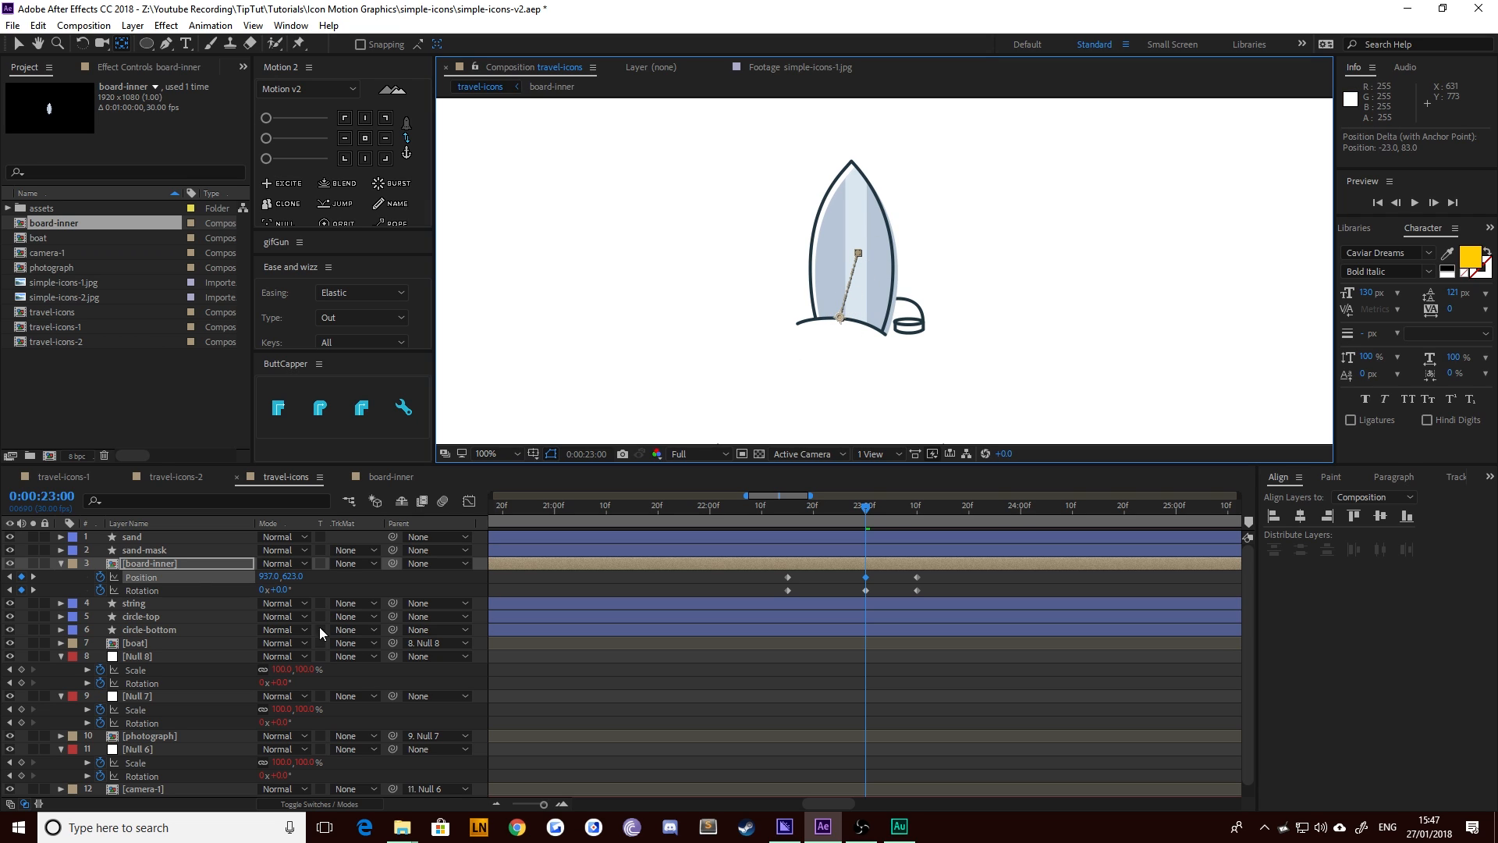
key("ctrl+z")
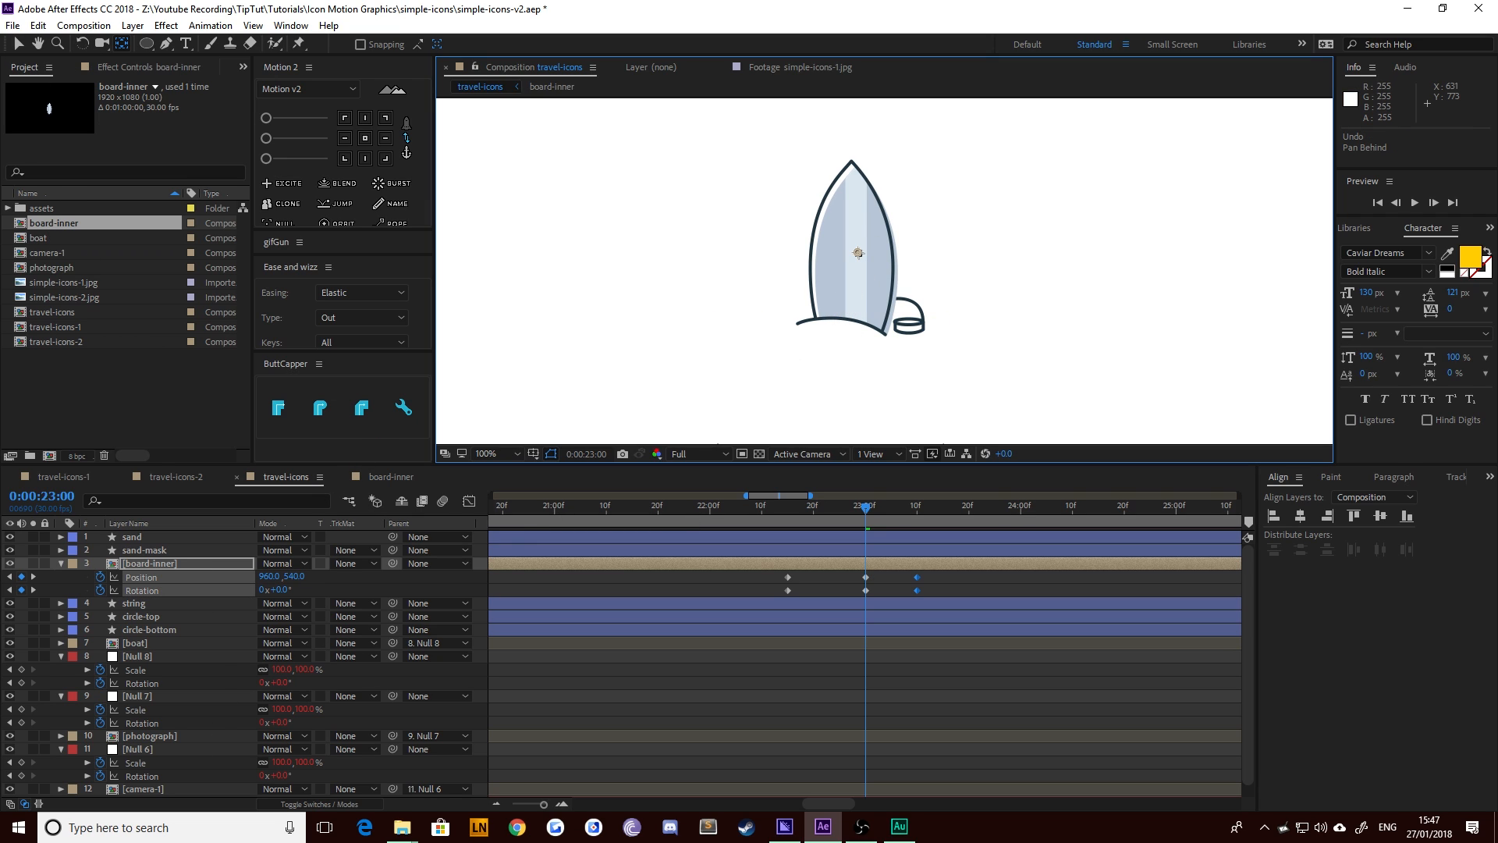
key("v")
left_click(769, 577)
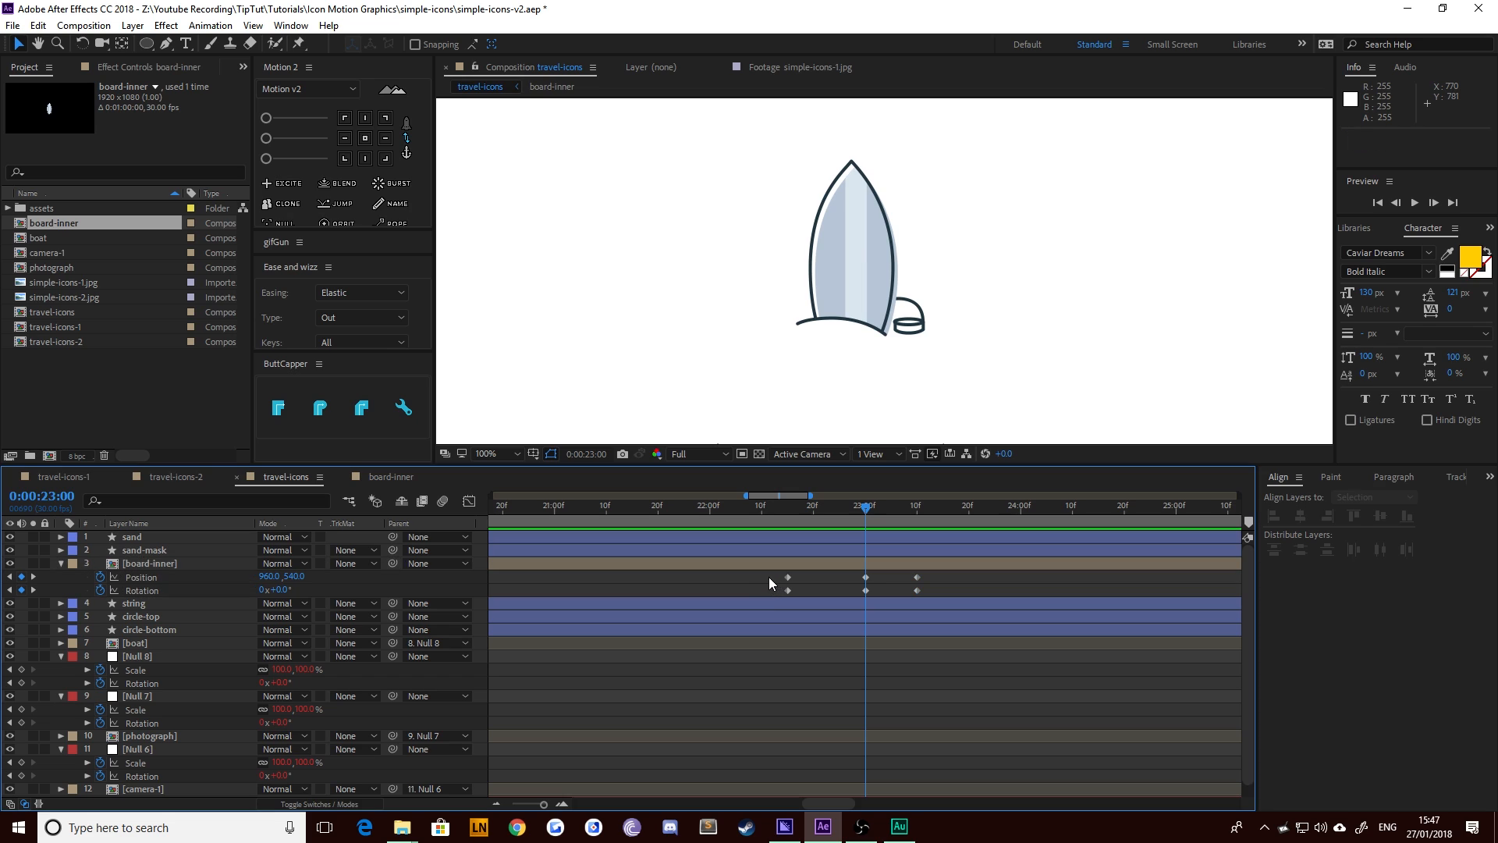
Try to shift board-inner's anchor point to the base with all its Position keyframes selected, and scrub through the motion
left_click_drag(769, 577, 934, 561)
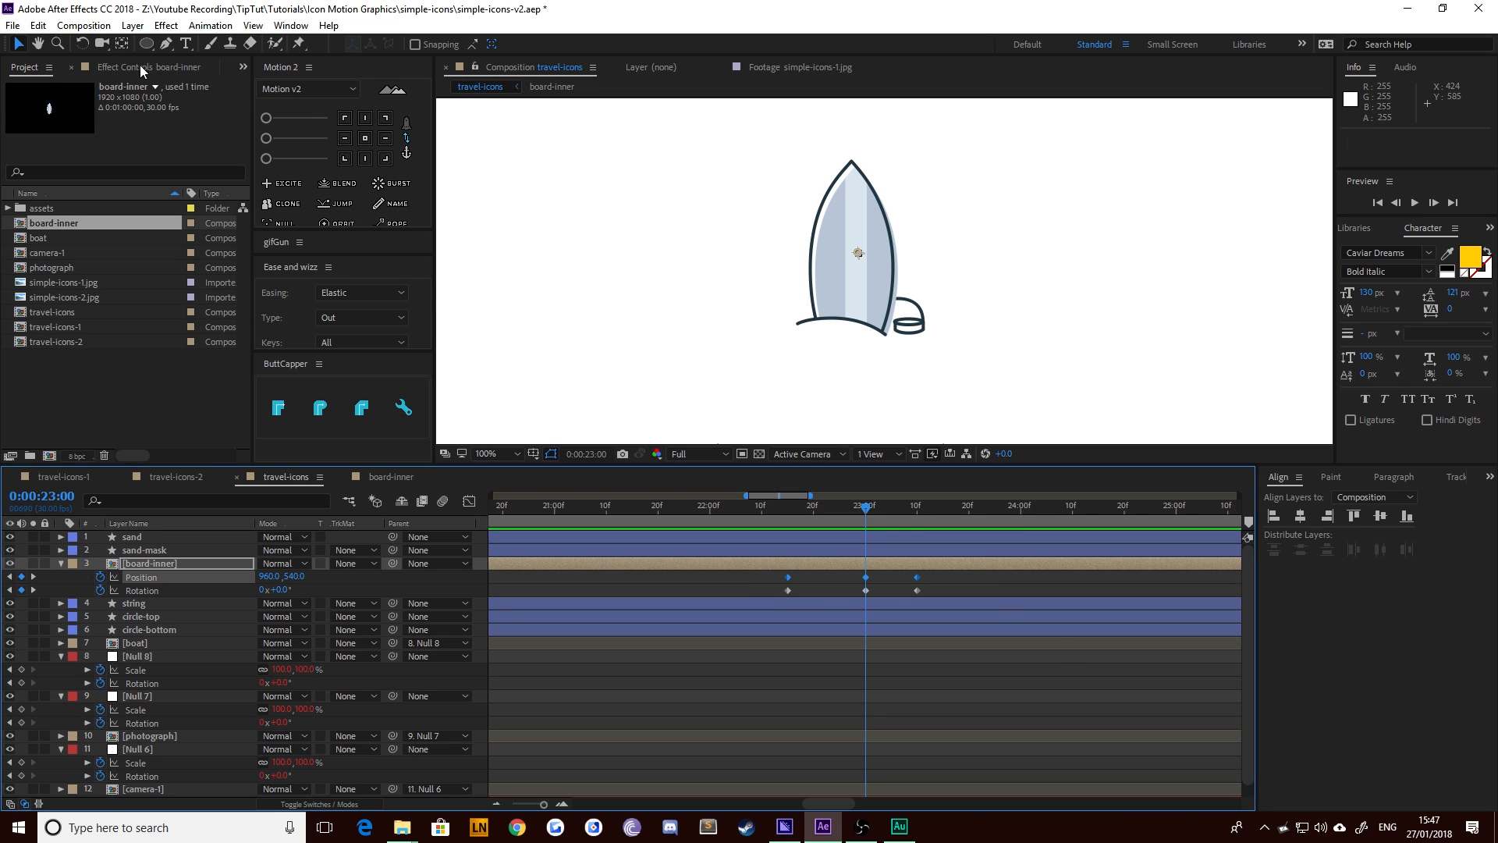
key("y")
left_click_drag(858, 252, 843, 325)
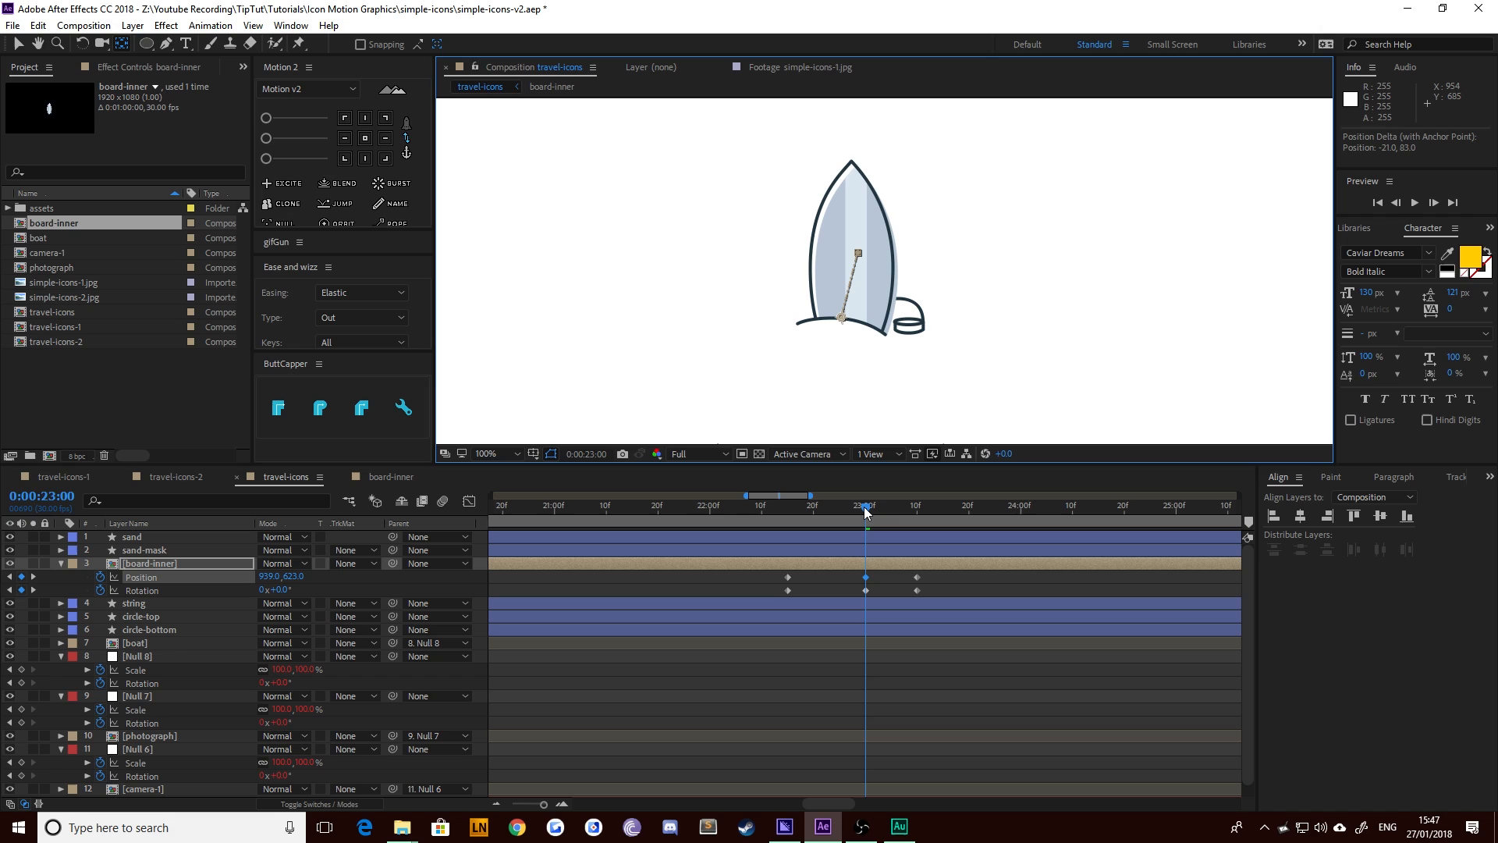
key("shift+Page_Up")
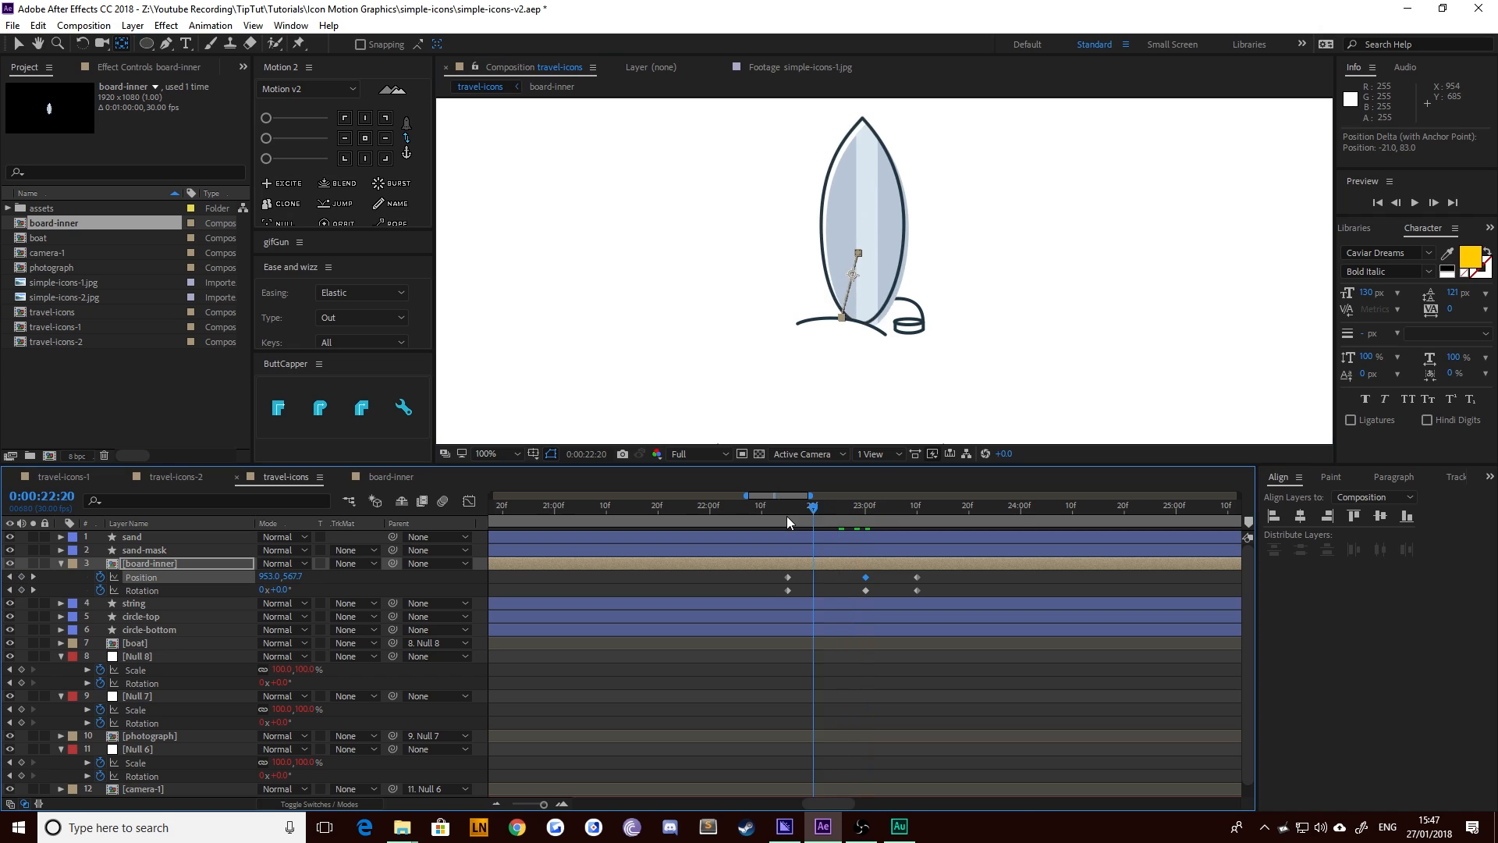
left_click_drag(786, 517, 985, 561)
key("ctrl+z")
Delete all of board-inner's Position keyframes and move its anchor point to the board's base, with Position at 937, 623
key("Delete")
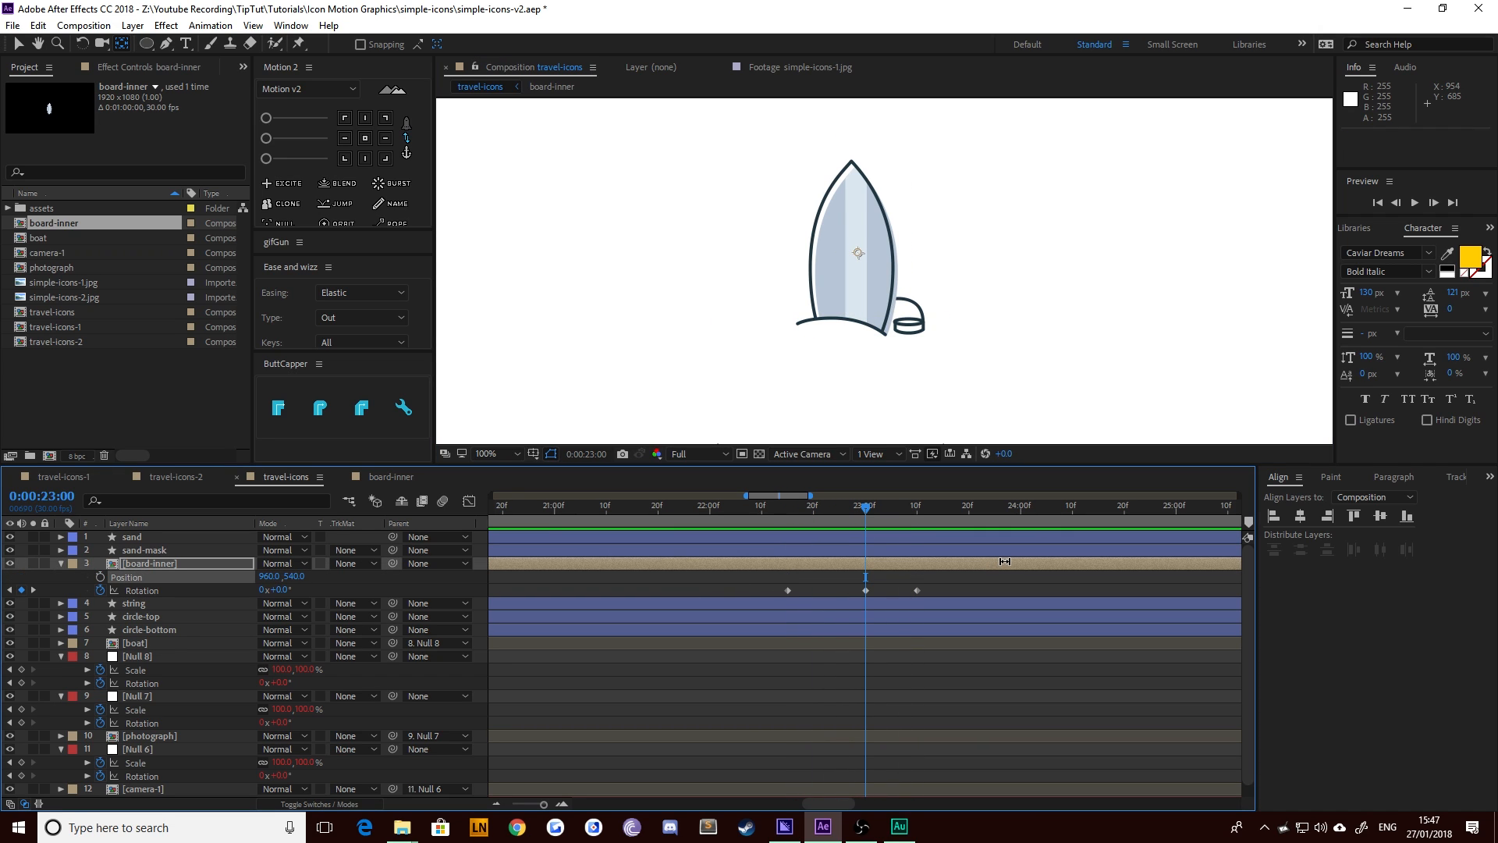
left_click_drag(859, 257, 838, 318)
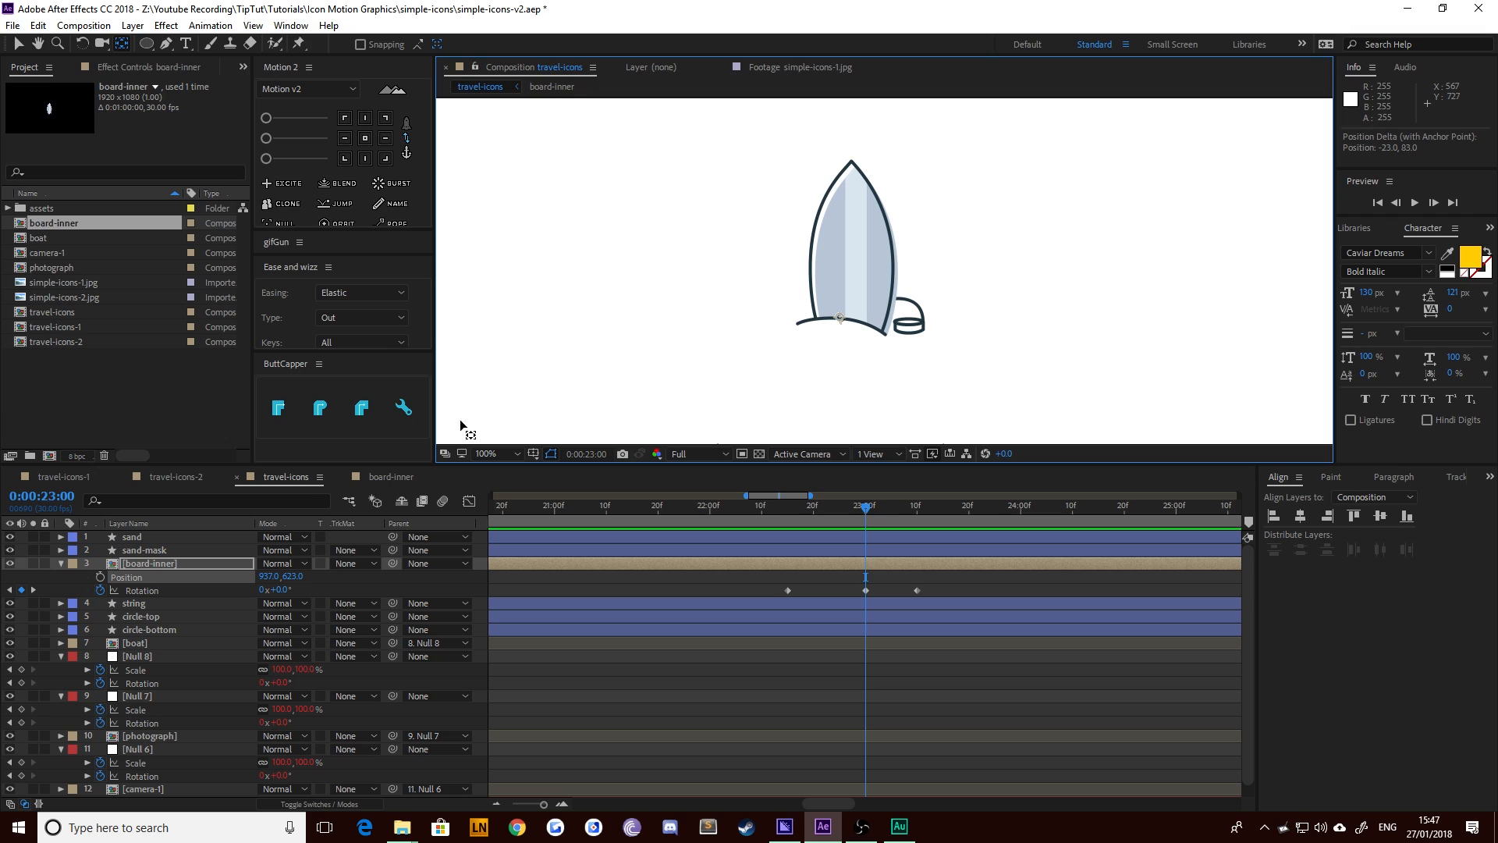
Keyframe board-inner's Position again at 0:00:22:15, 0:00:23:00 and 0:00:23:10, matching the Rotation keyframes
left_click(100, 577)
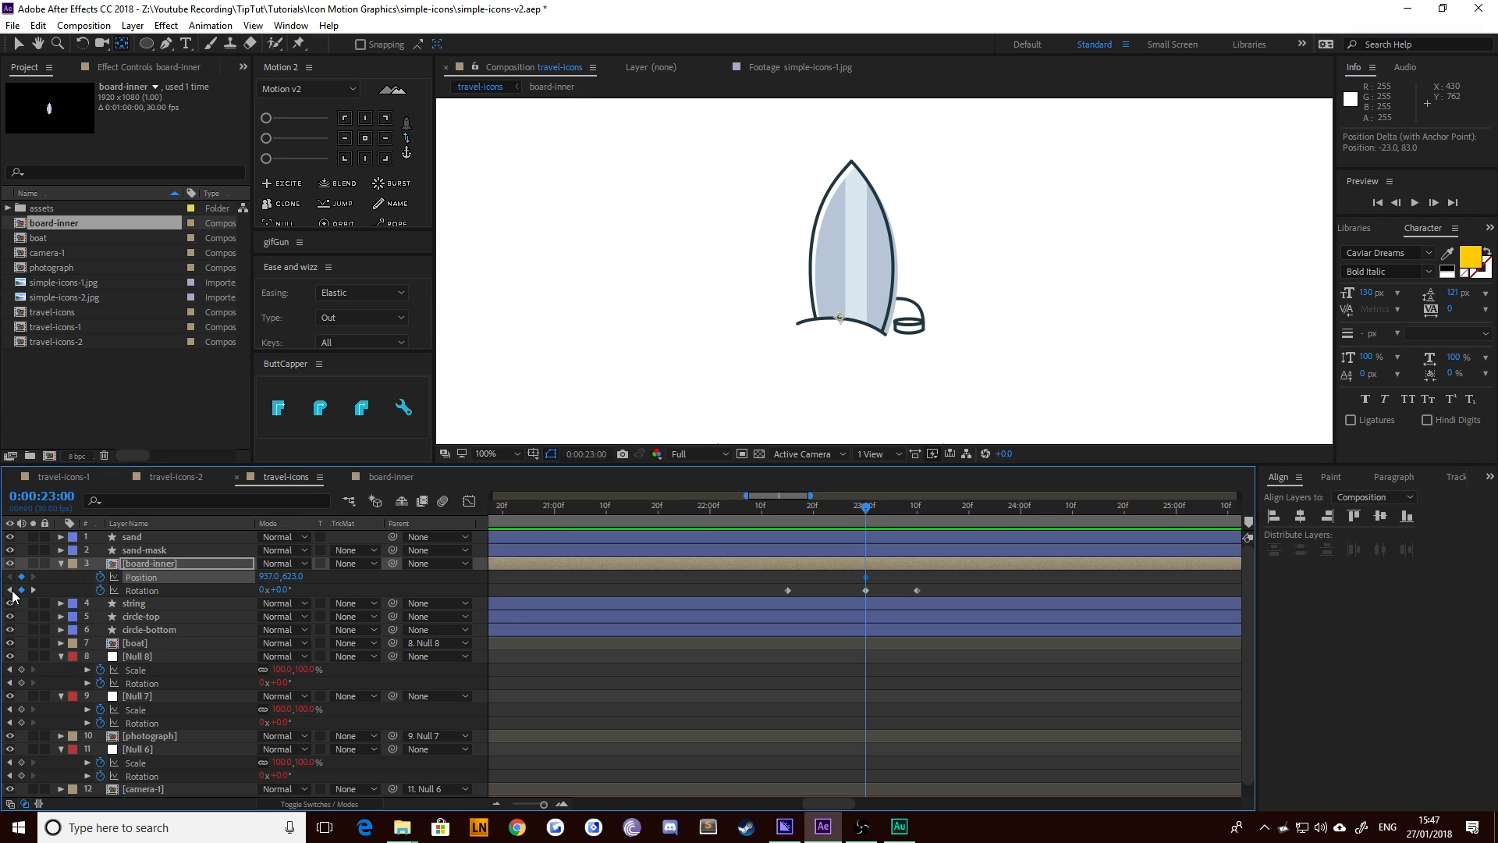
left_click(10, 590)
left_click(21, 577)
left_click(33, 591)
left_click(33, 591)
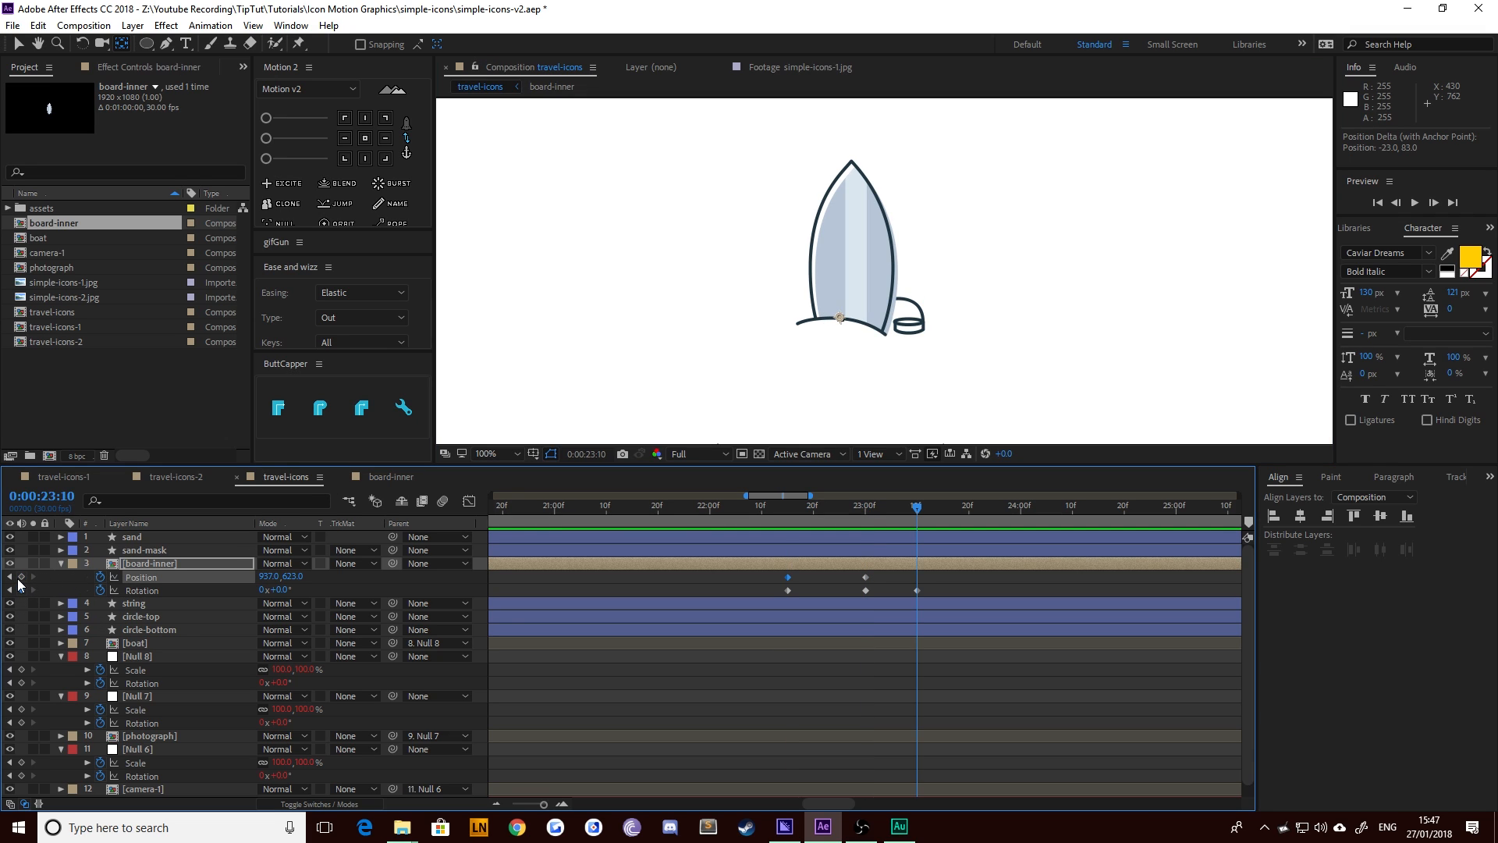
left_click(21, 576)
left_click(18, 44)
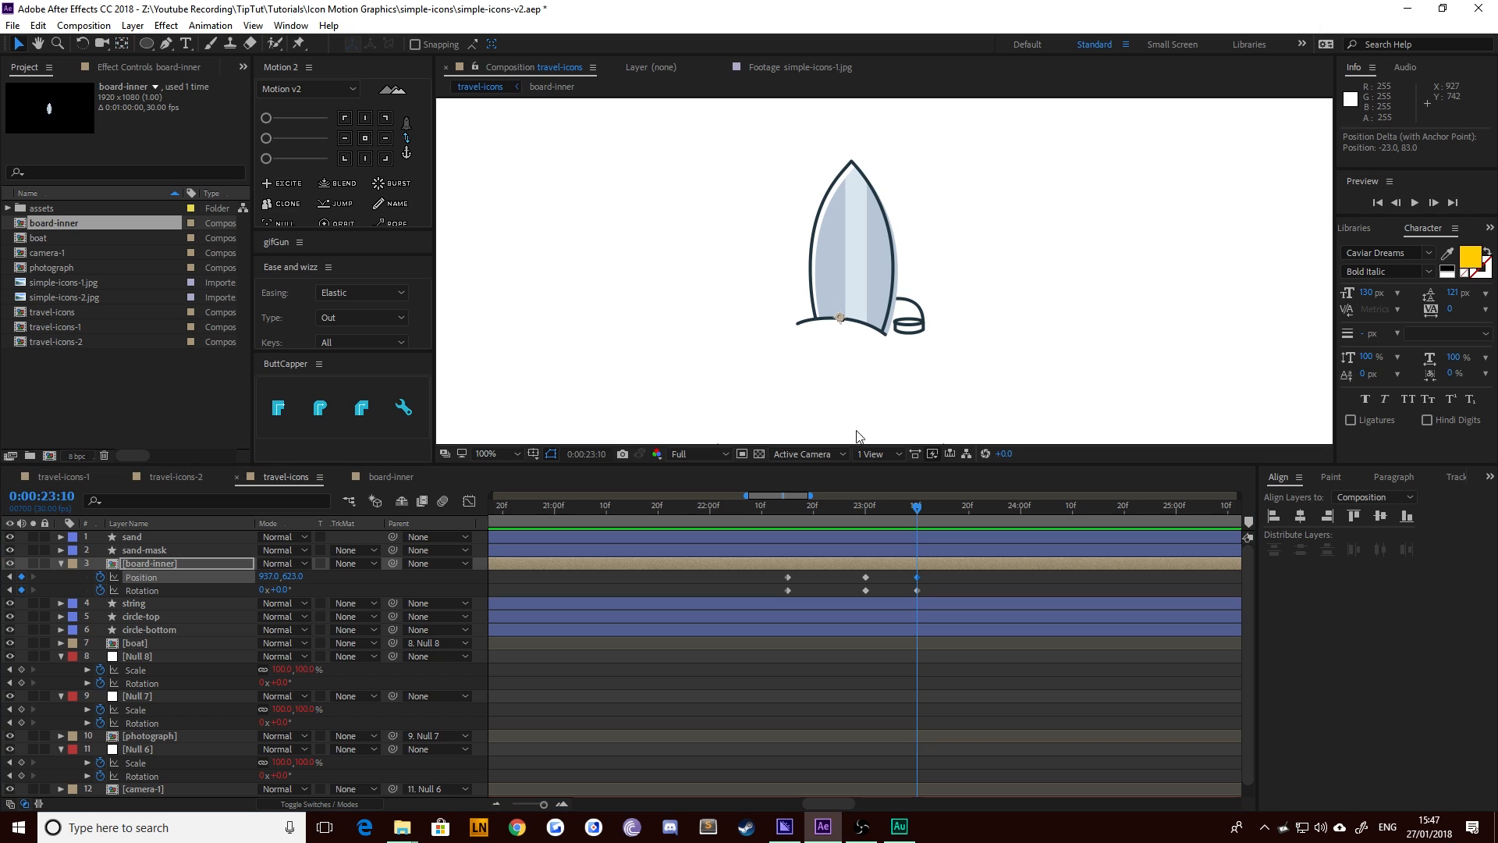
Set board-inner's Rotation to -18° on the keyframe at 0:00:23:00
left_click_drag(278, 591, 737, 636)
key("ctrl+z")
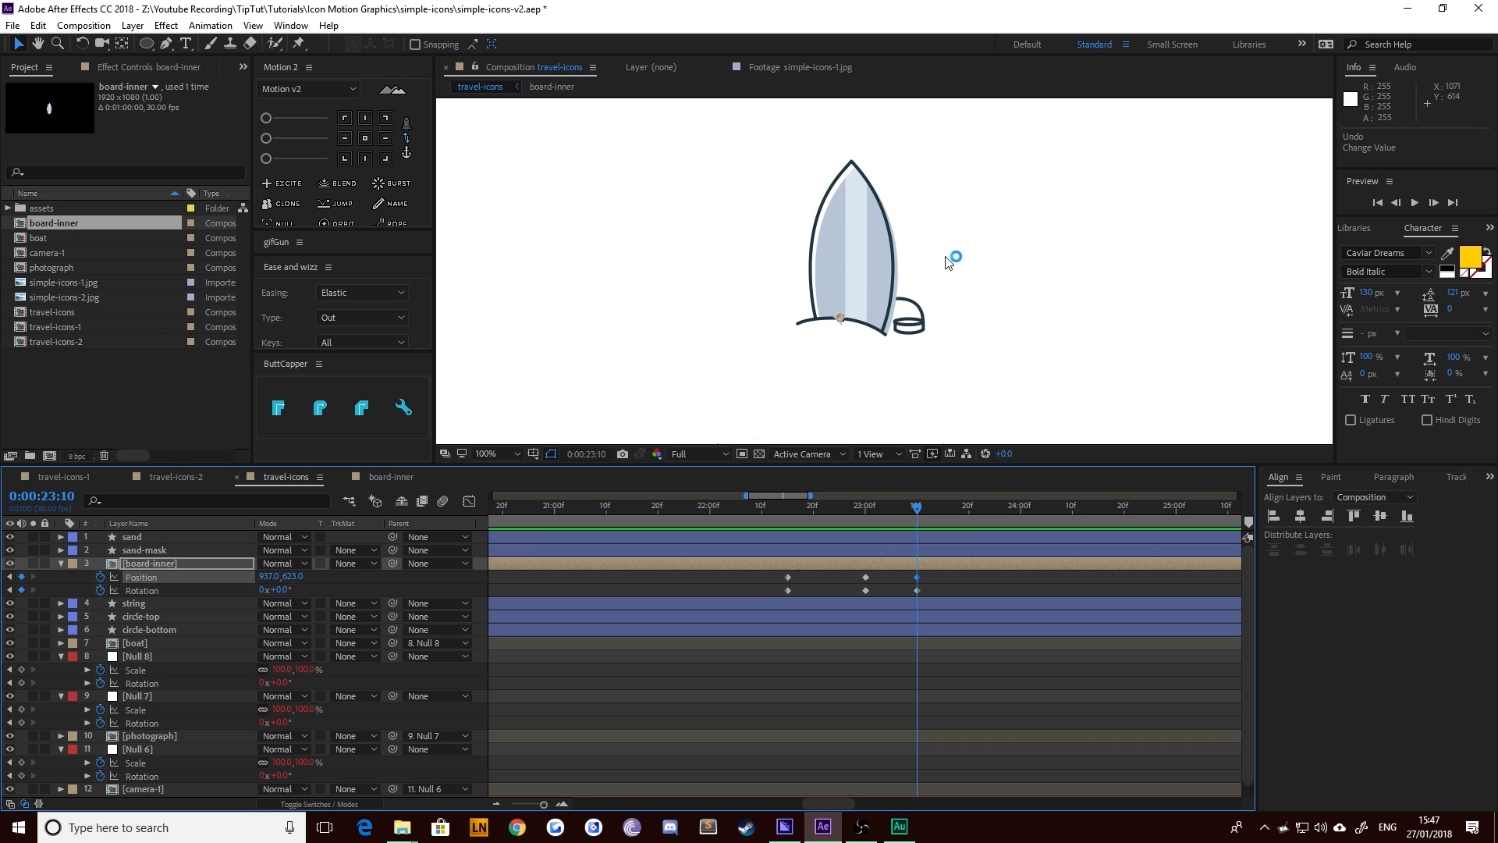
left_click(10, 590)
left_click_drag(279, 590, 270, 593)
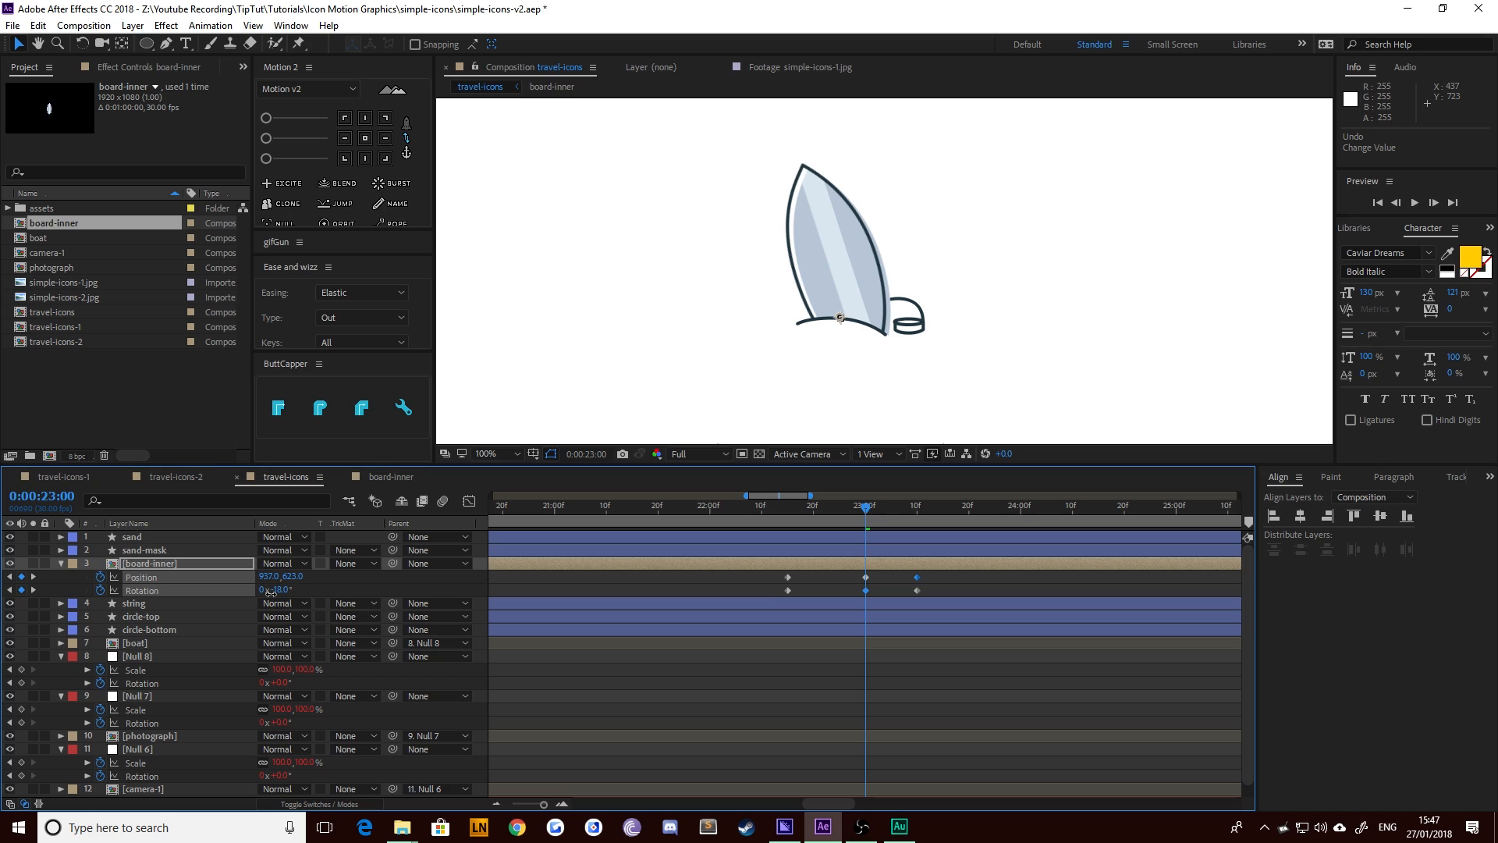
Copy the -18° Rotation keyframe of board-inner onto the keyframe at 0:00:22:15
key("h")
left_click_drag(769, 284, 786, 324)
key("v")
left_click(788, 515)
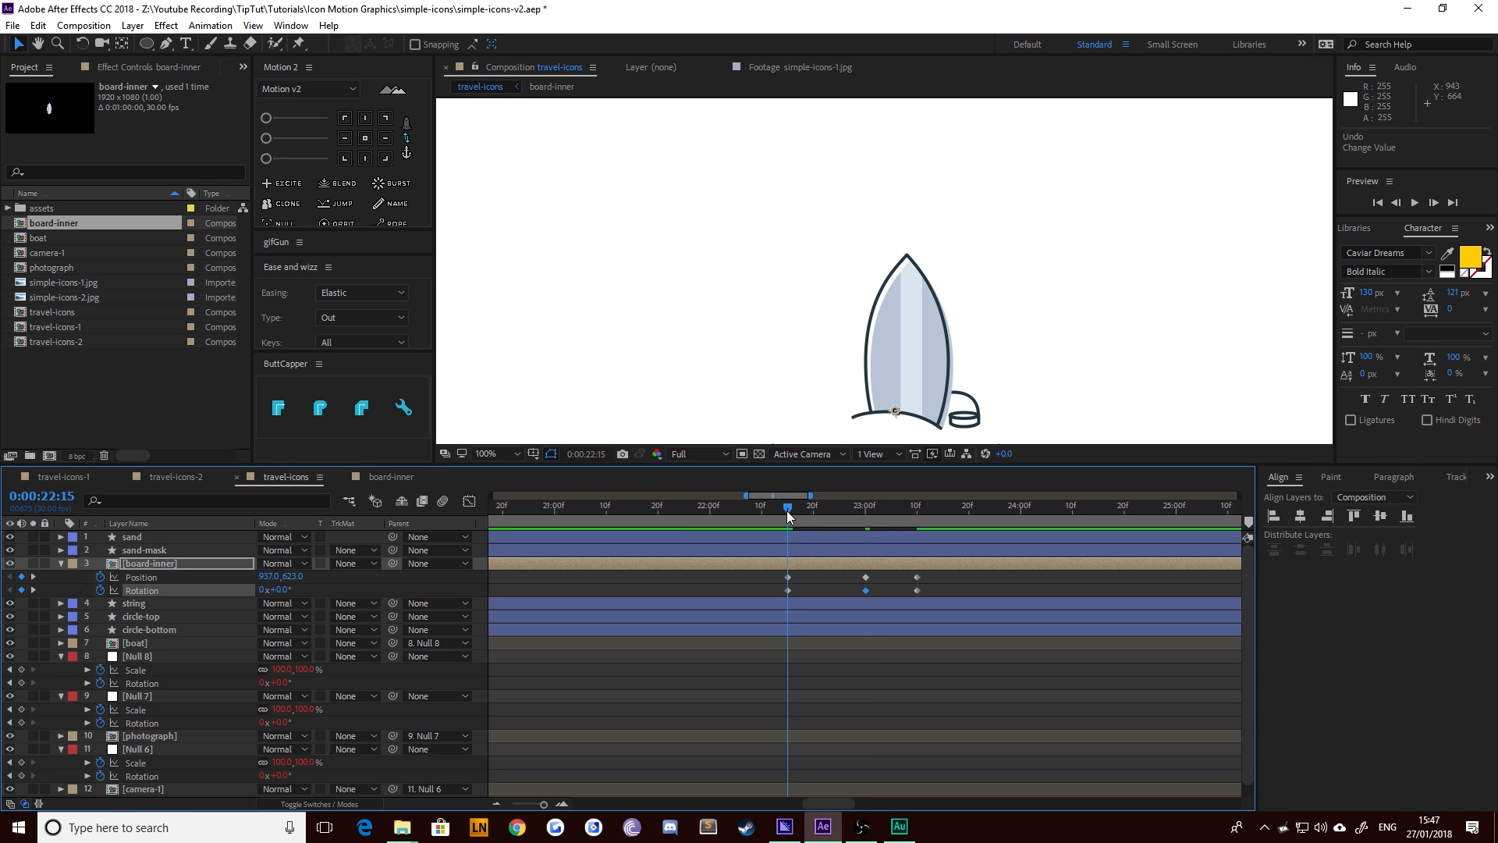
key("ctrl+v")
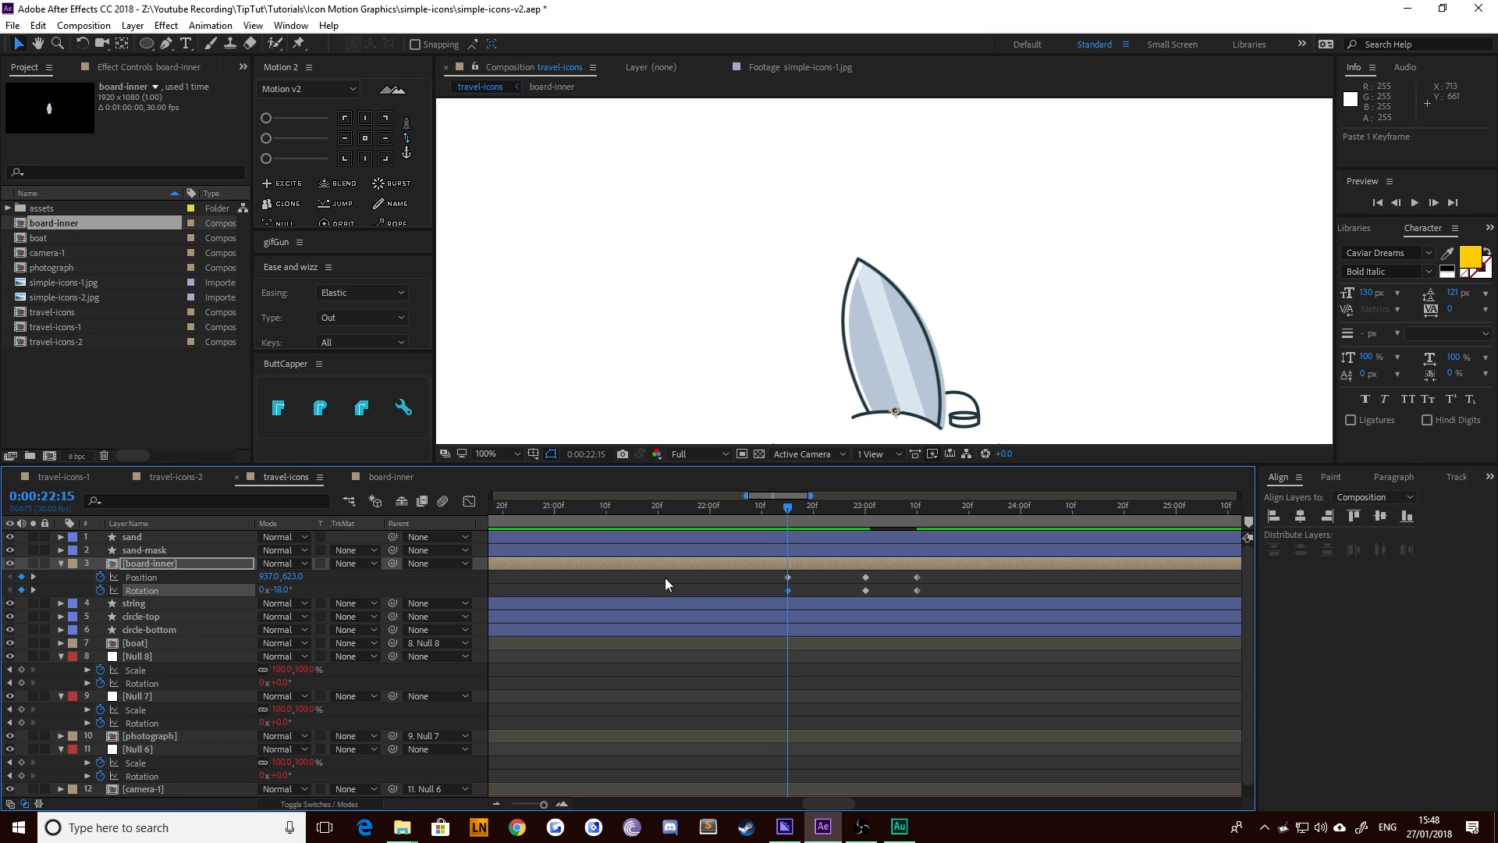
Raise the tilted board to Position 878, 435 at 0:00:22:15, and play back its drop into the sand
left_click(788, 578)
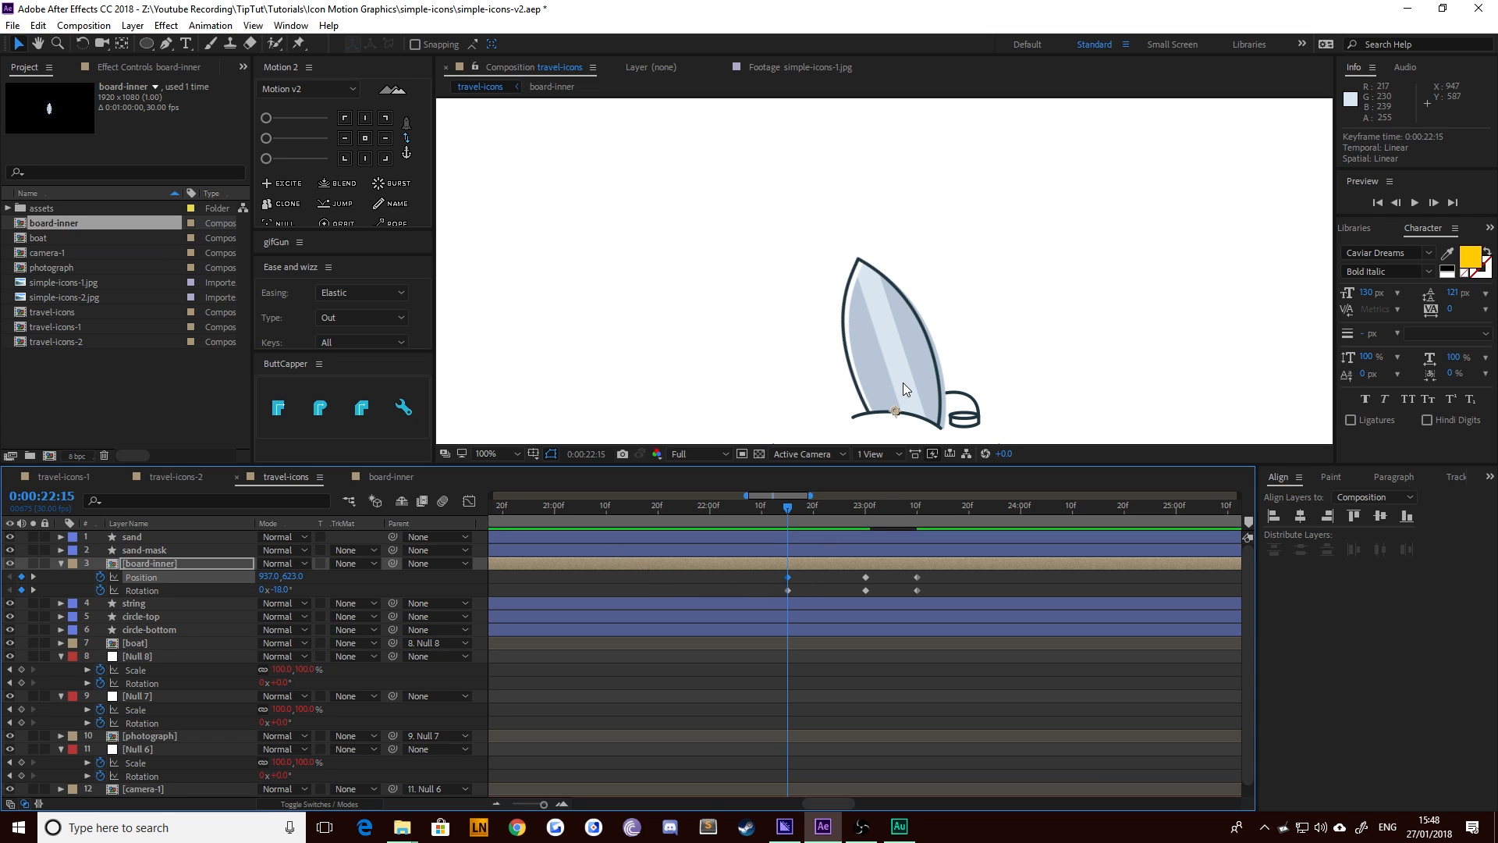
left_click_drag(902, 387, 858, 246)
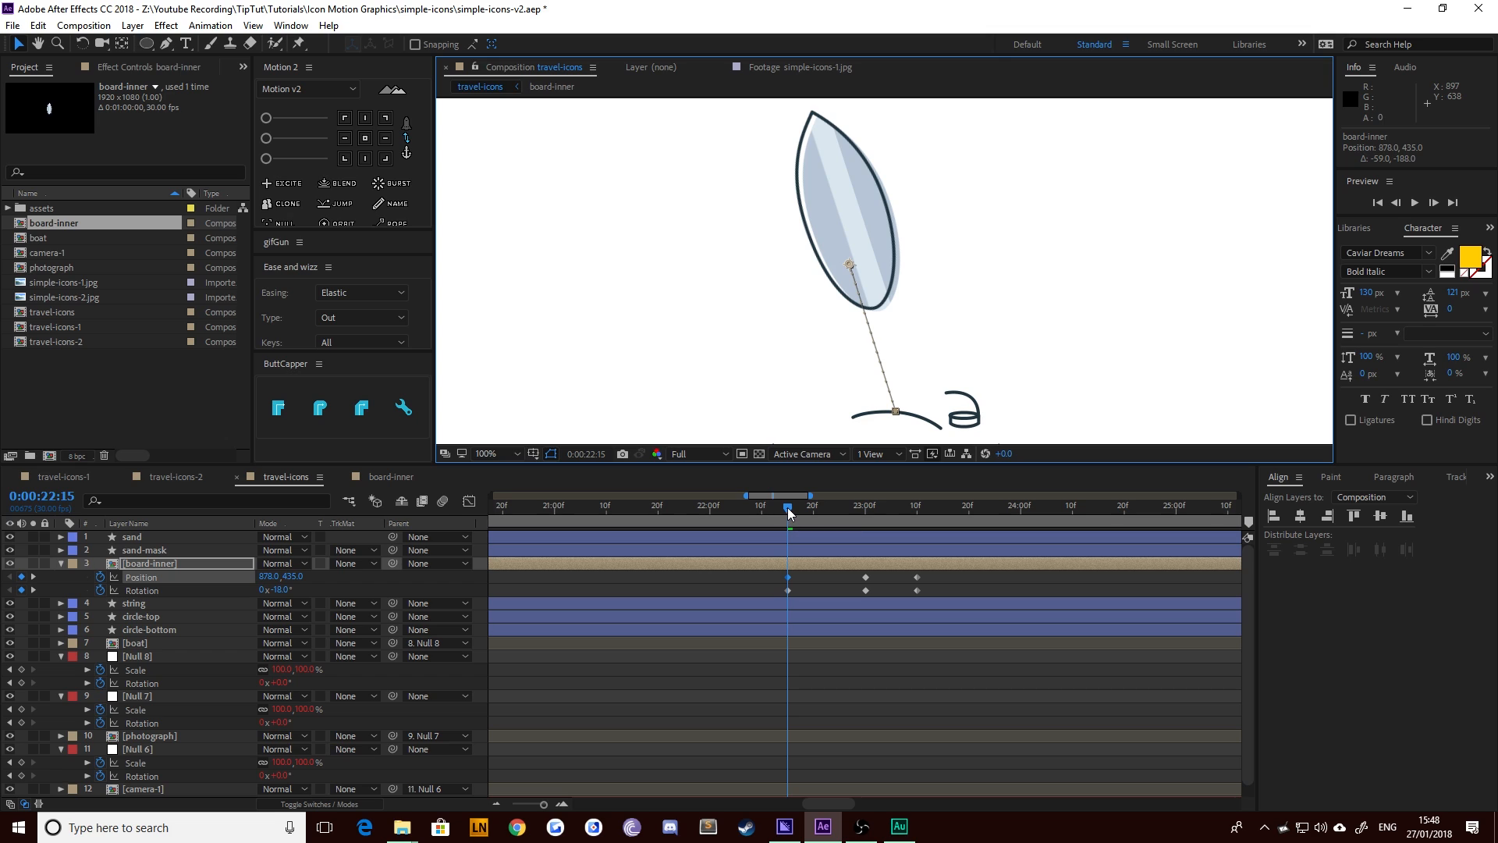
left_click_drag(788, 513, 986, 560)
key("space")
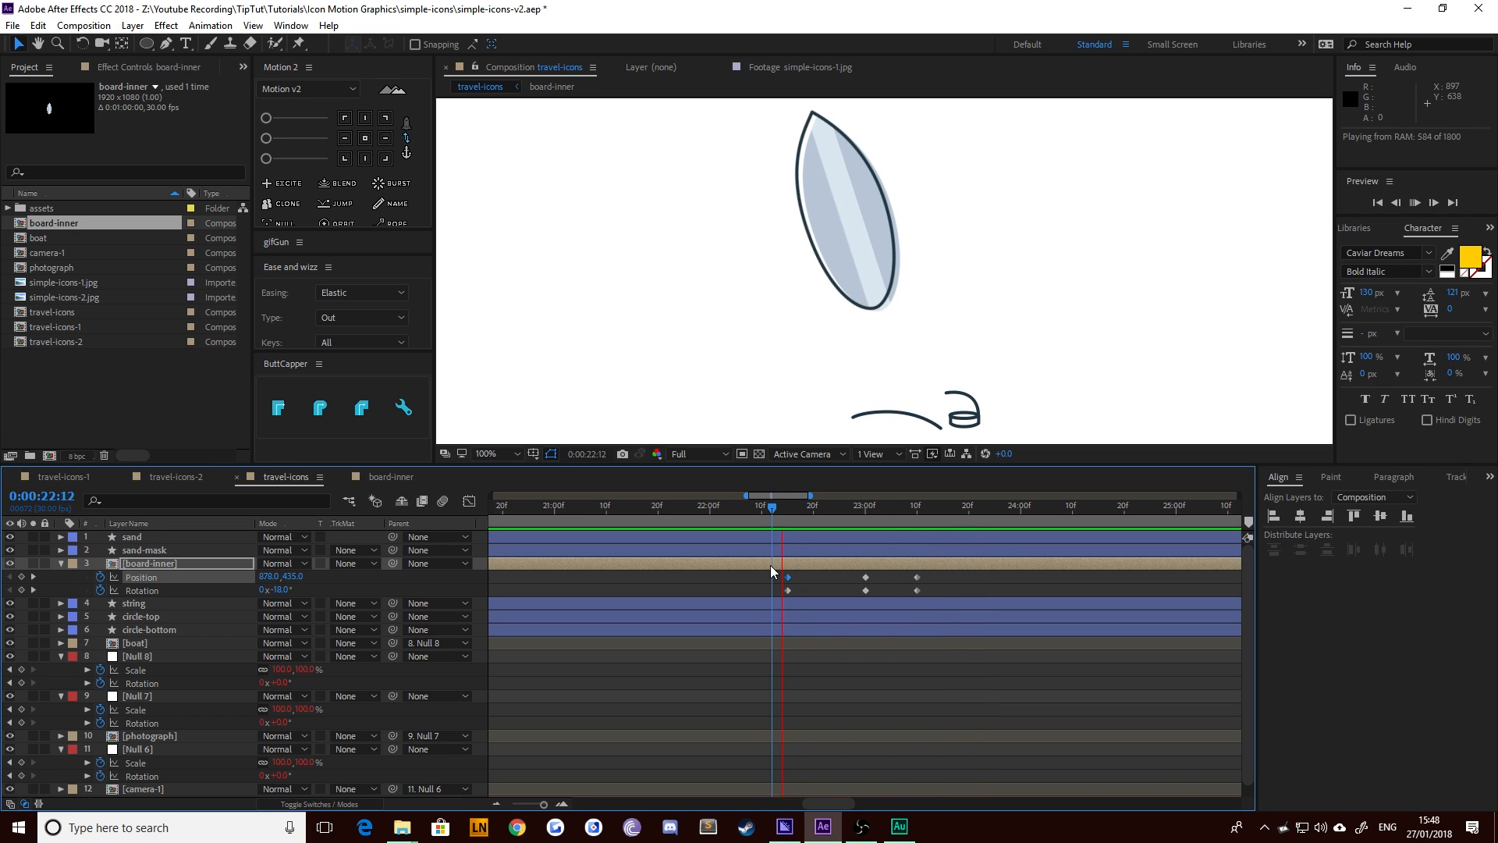
key("space")
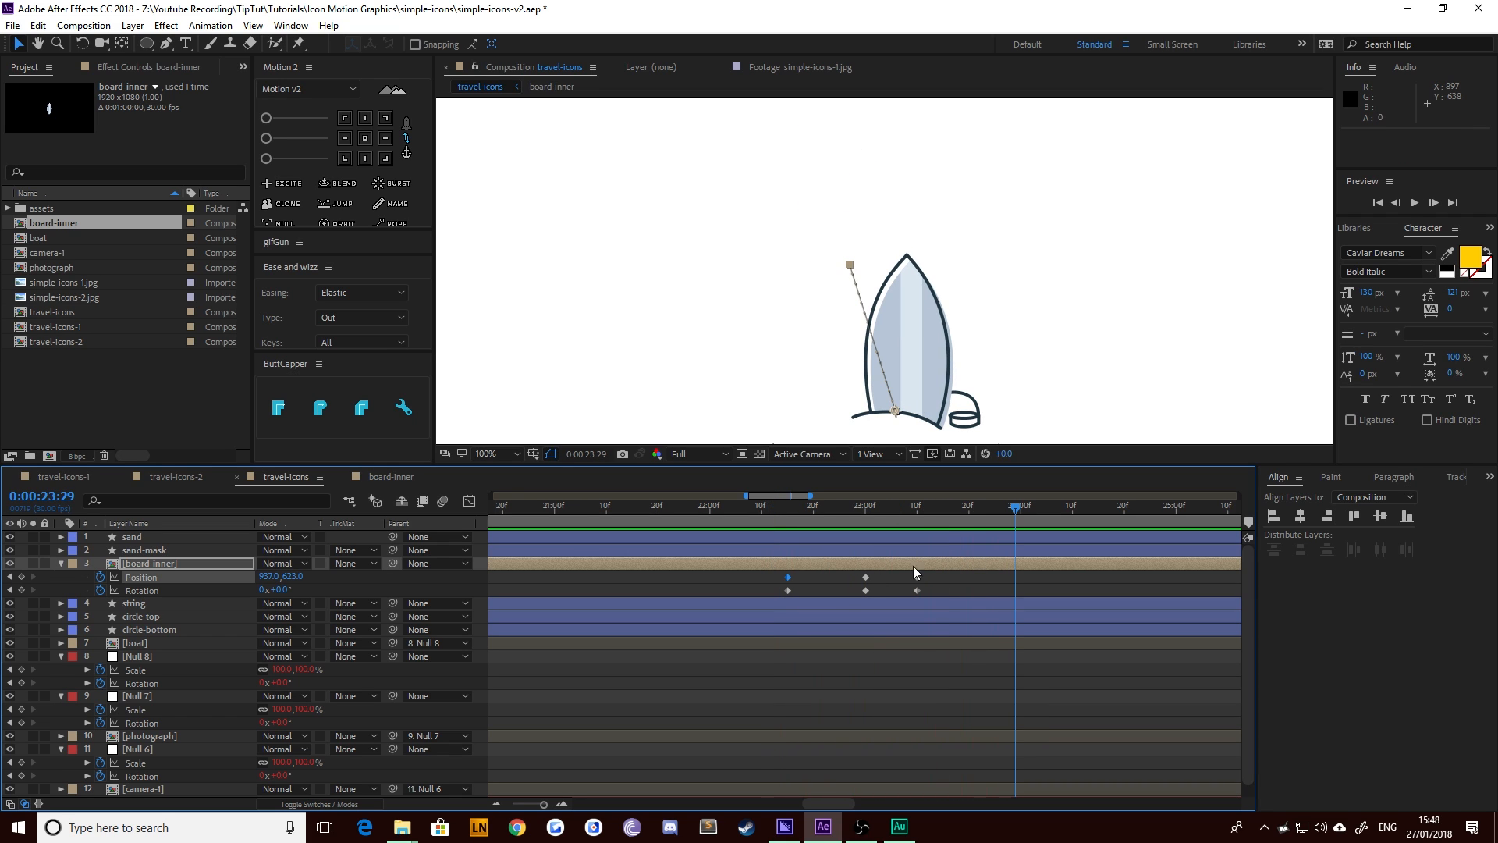
Move board-inner's second and third Position and Rotation keyframes earlier, to 0:00:22:20 and 0:00:23:00, and preview the drop
left_click_drag(786, 515, 866, 586)
left_click(788, 508)
key("space")
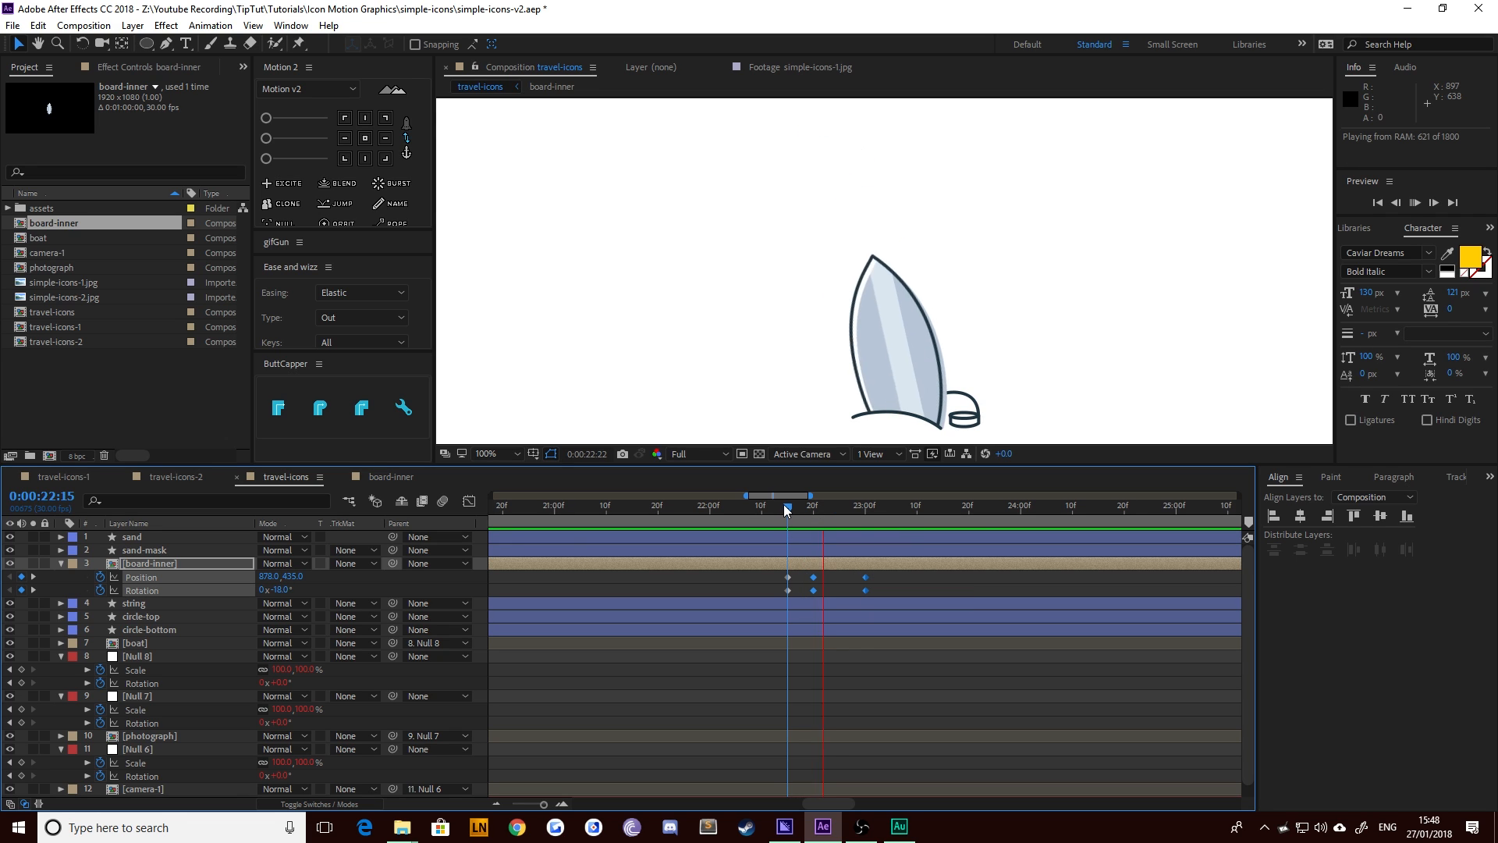
key("space")
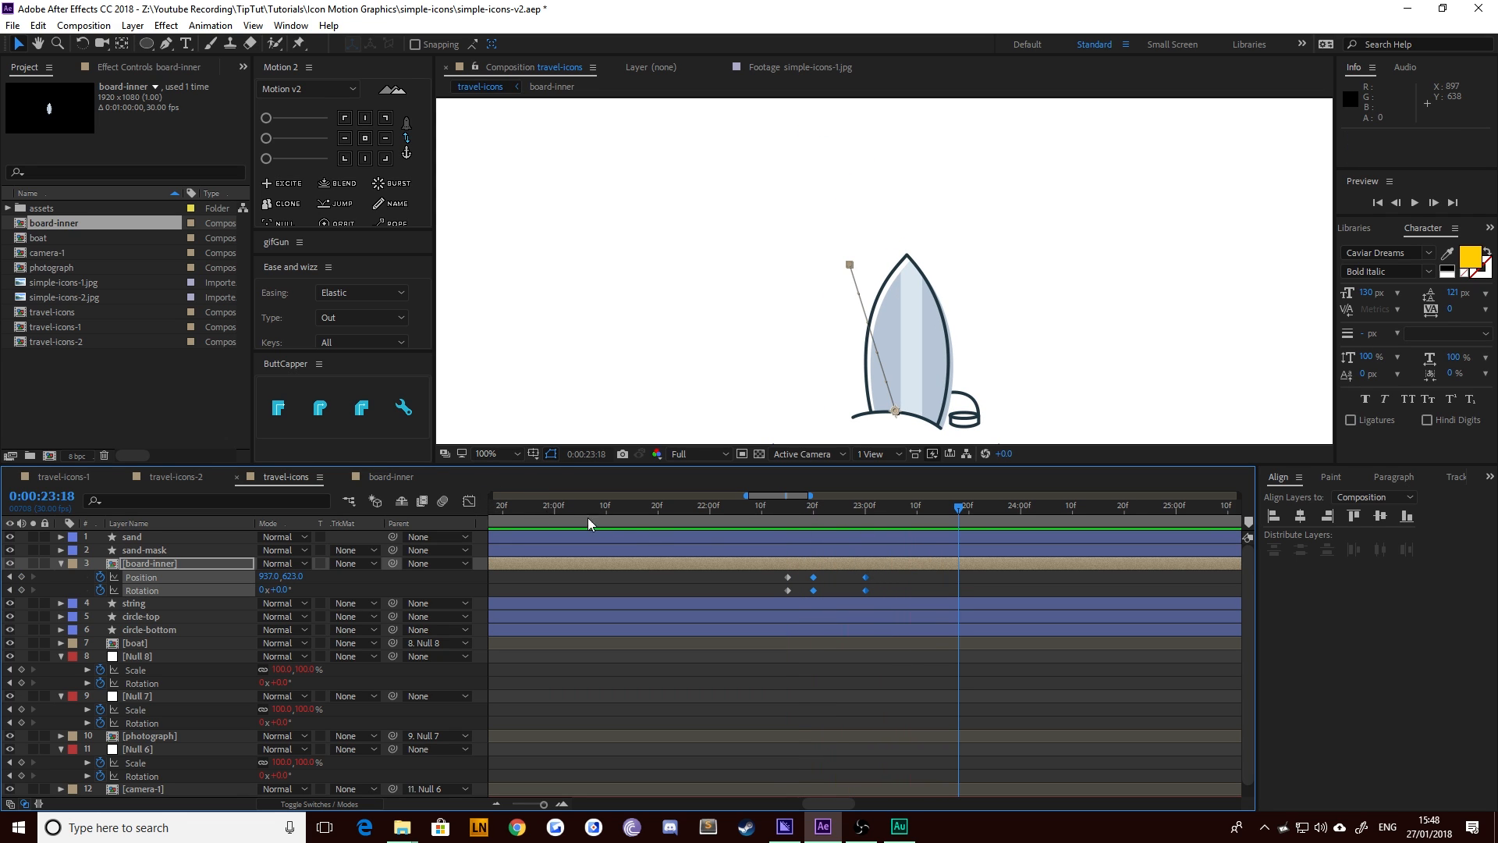
Apply Easy Ease to board-inner's last two Position and Rotation keyframes and show their speed graph after checking the value graph
key("F9")
left_click(469, 501)
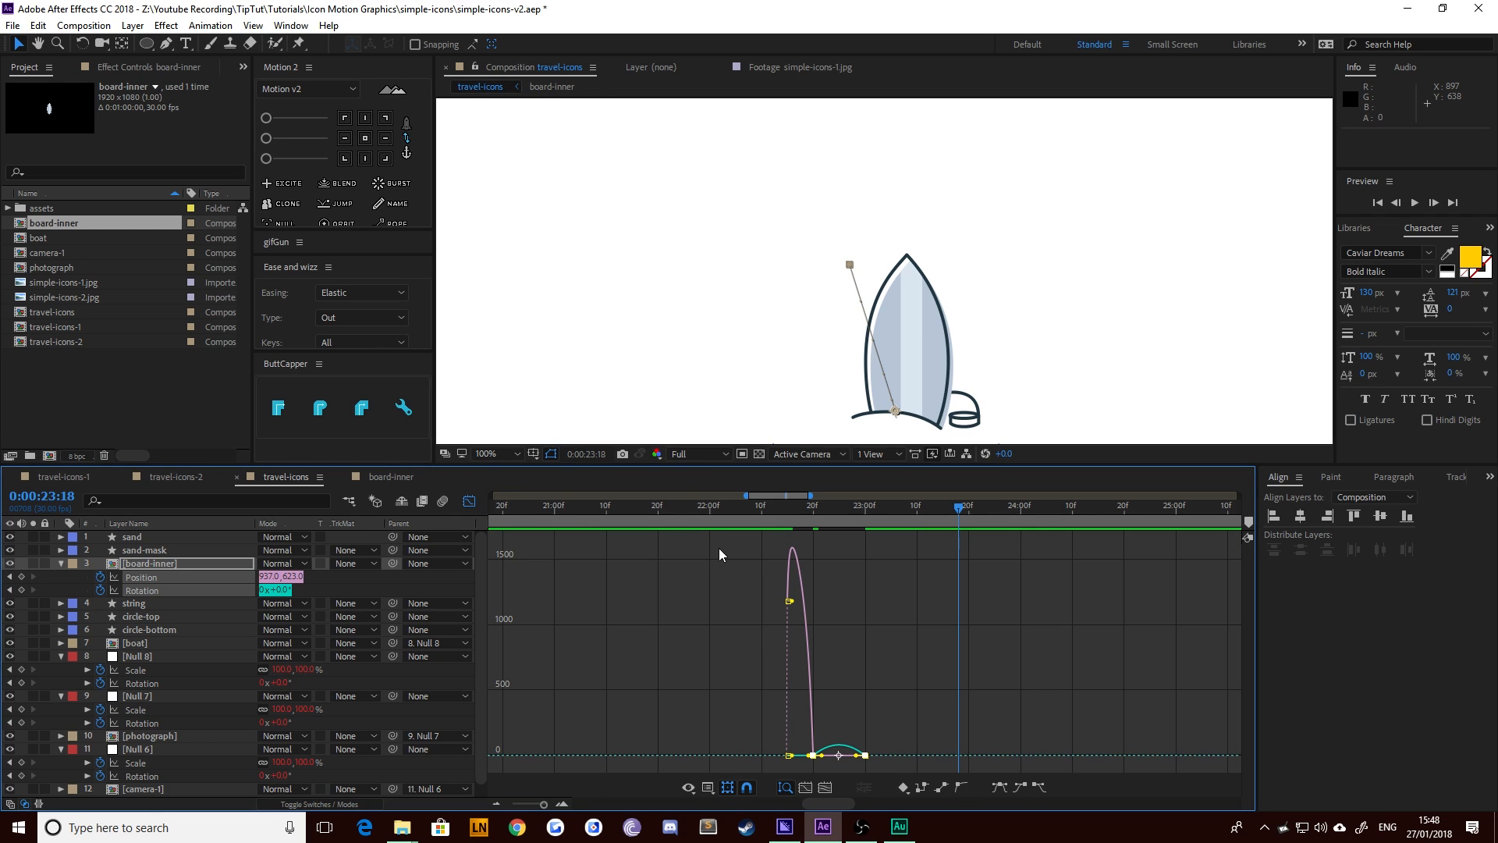
left_click(719, 792)
left_click(788, 620)
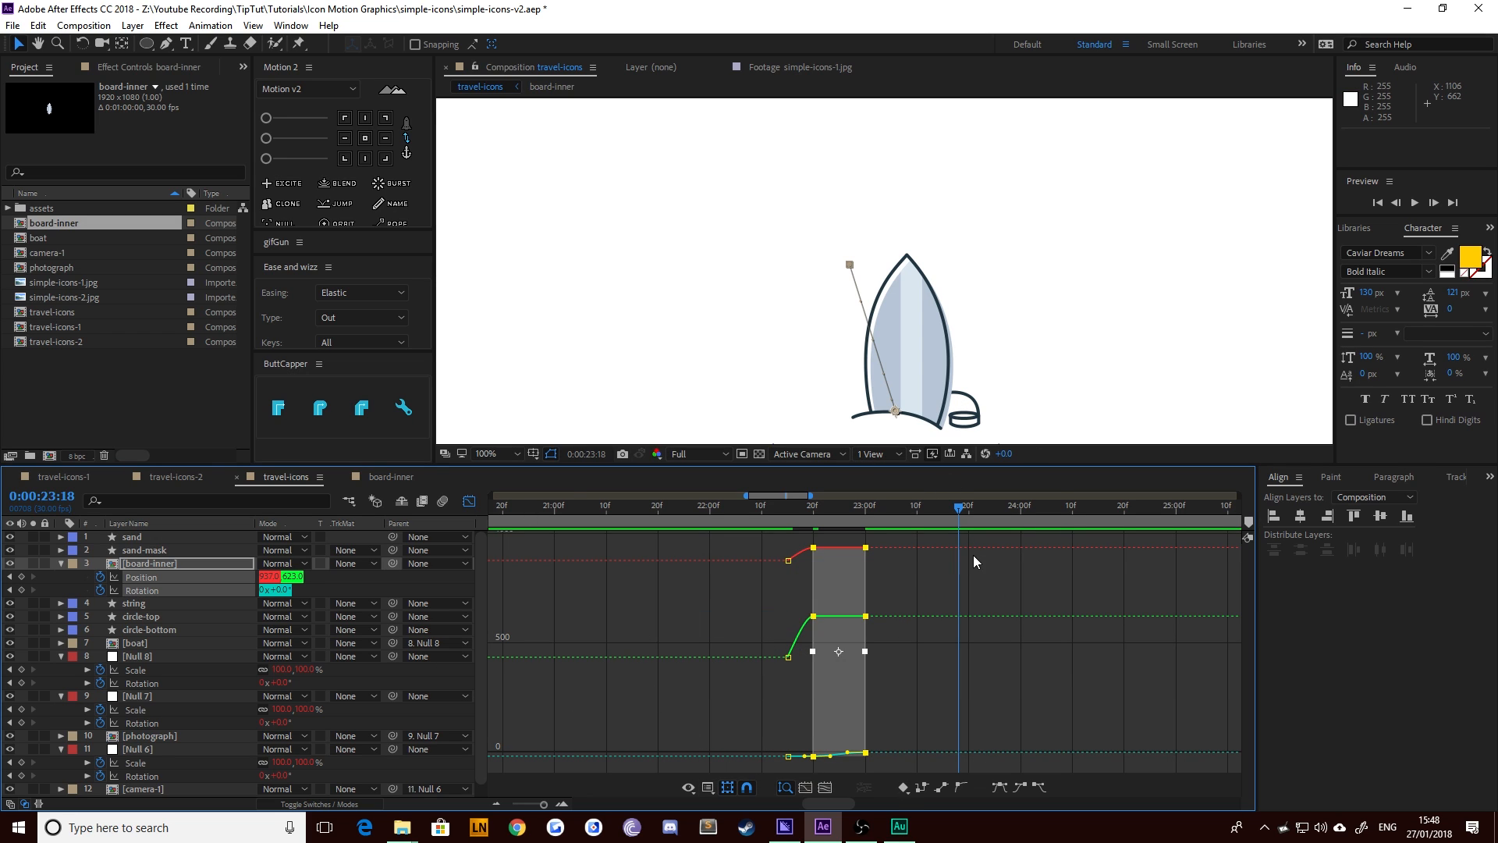
left_click(708, 790)
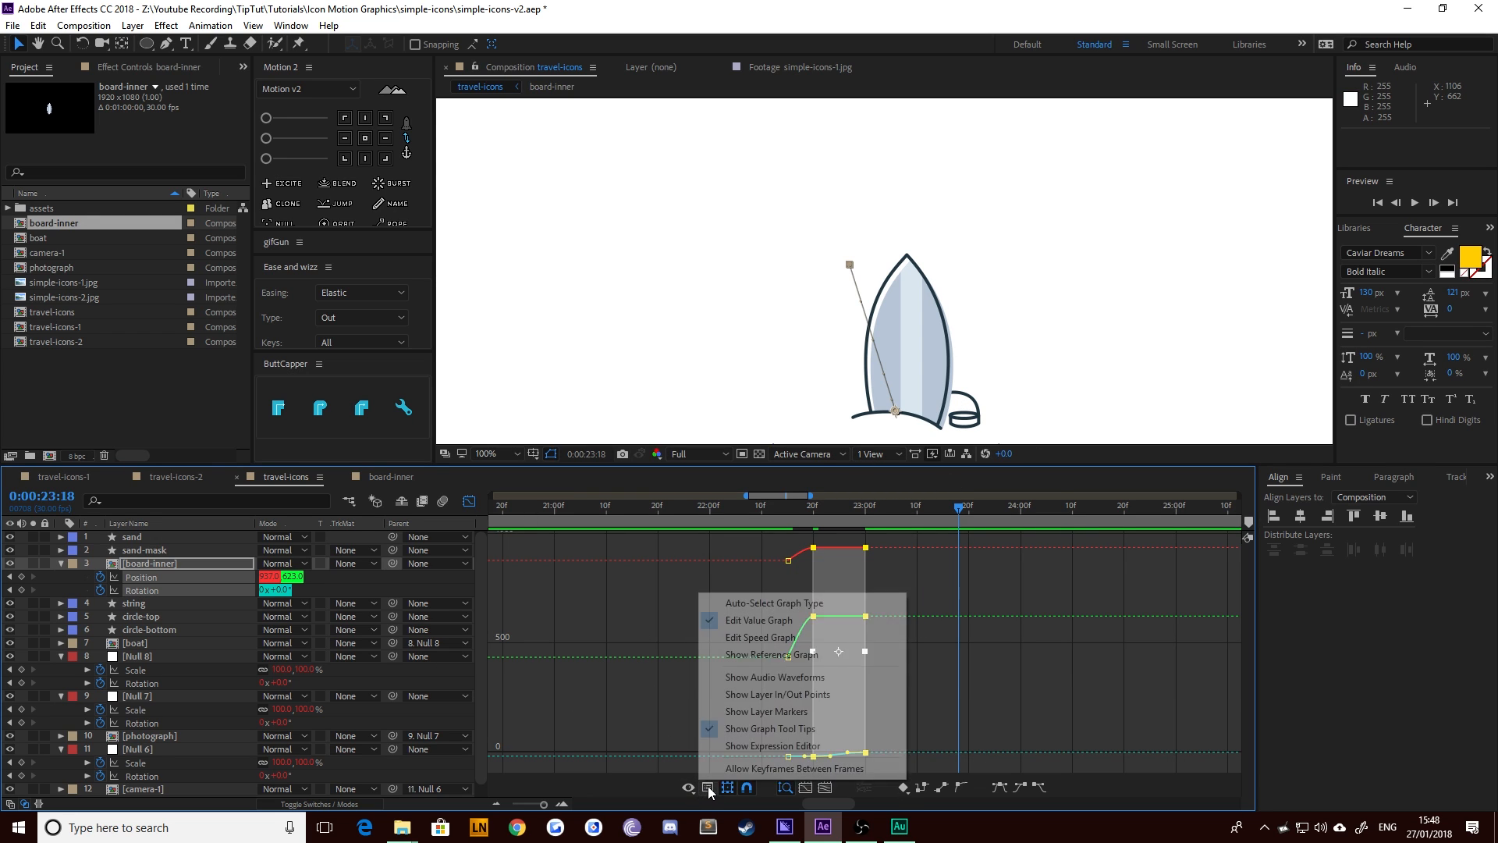
left_click(753, 638)
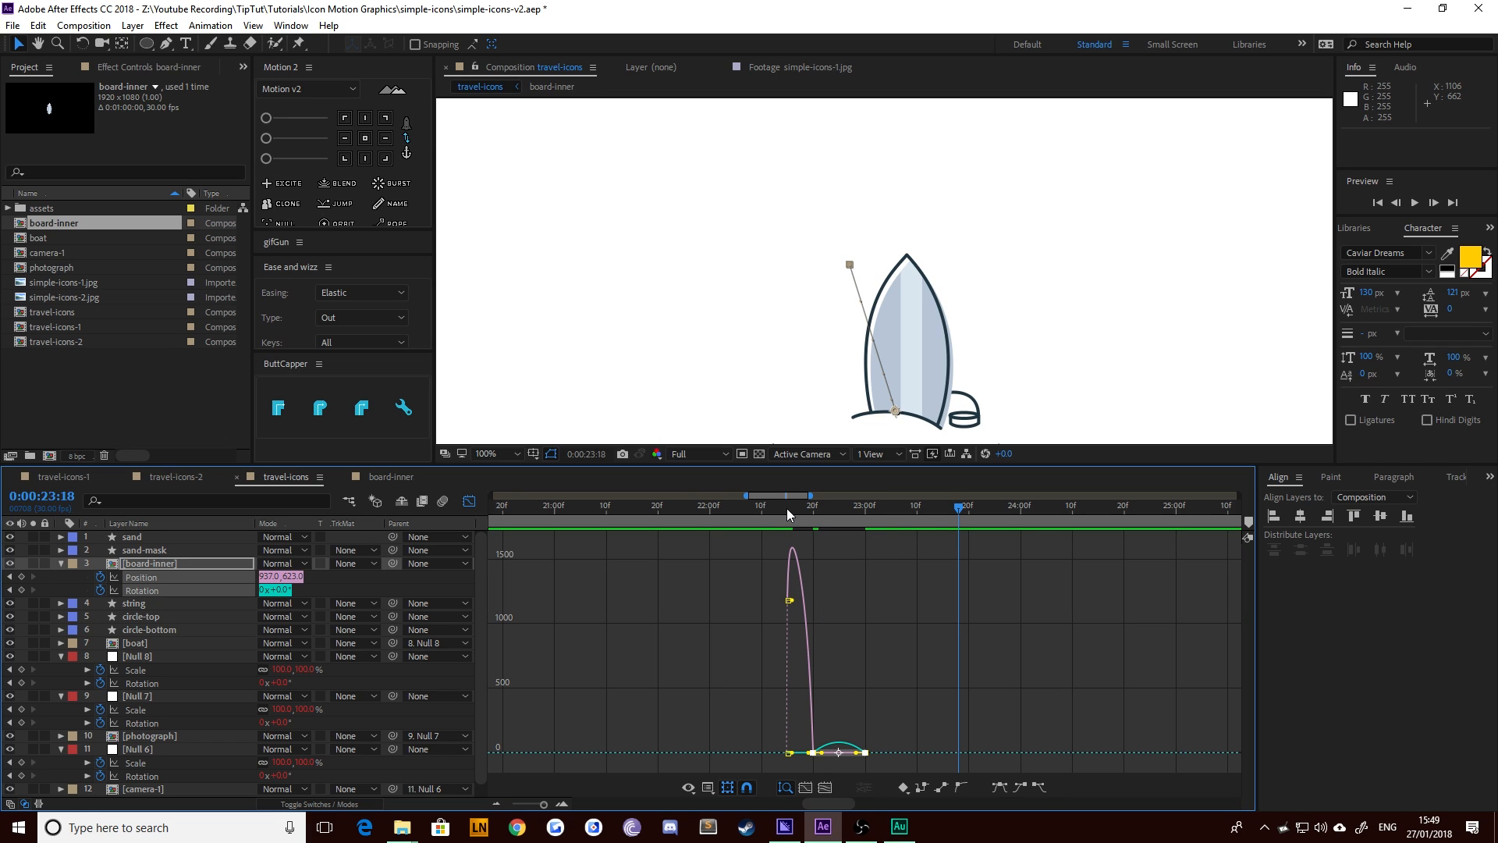
Scrub and play back the board's eased drop from 0:00:22:12
left_click_drag(786, 507, 872, 558)
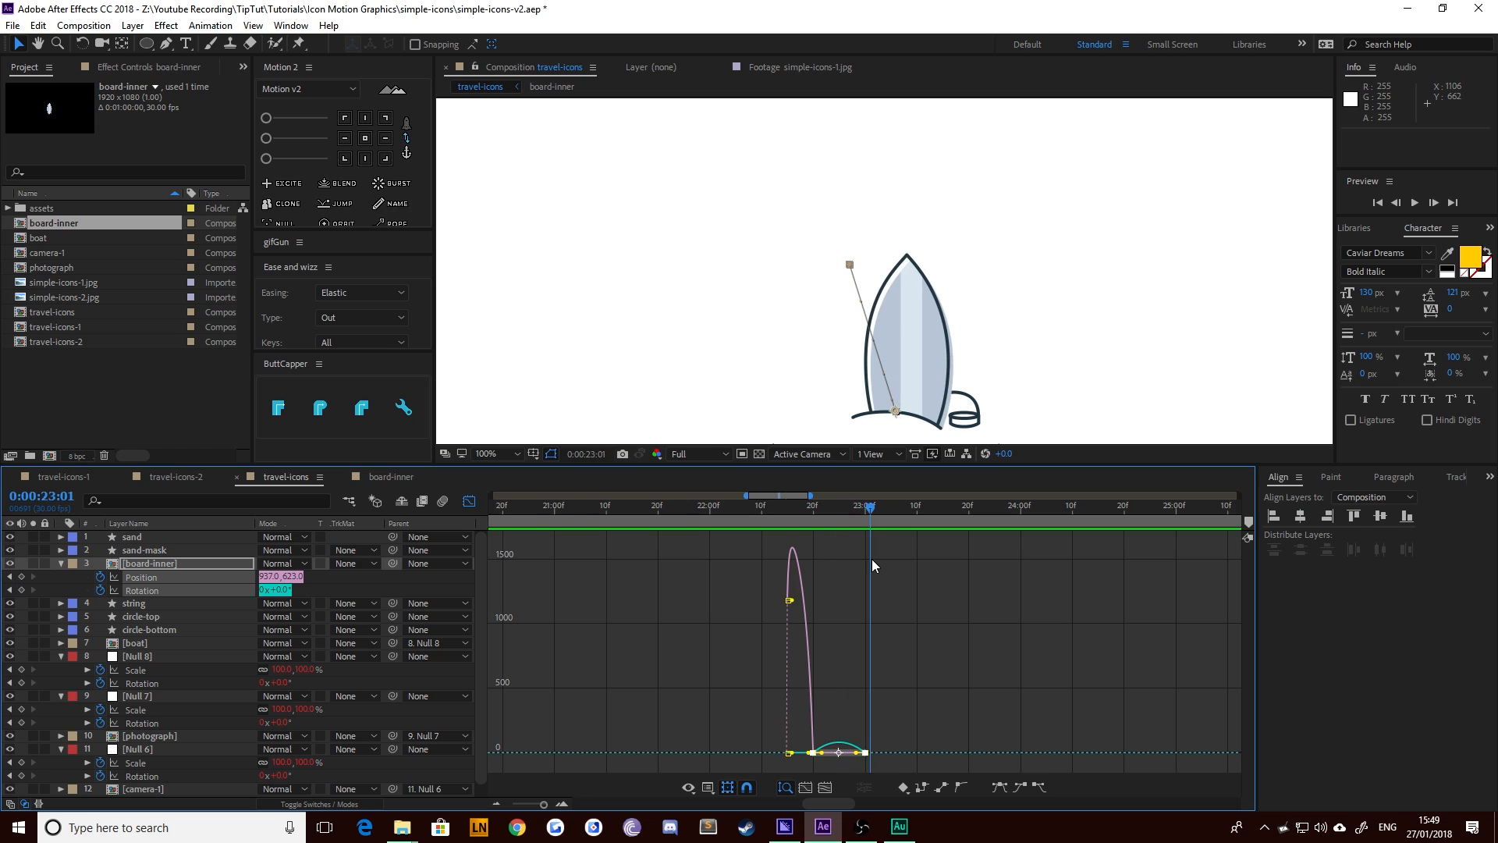
key("space")
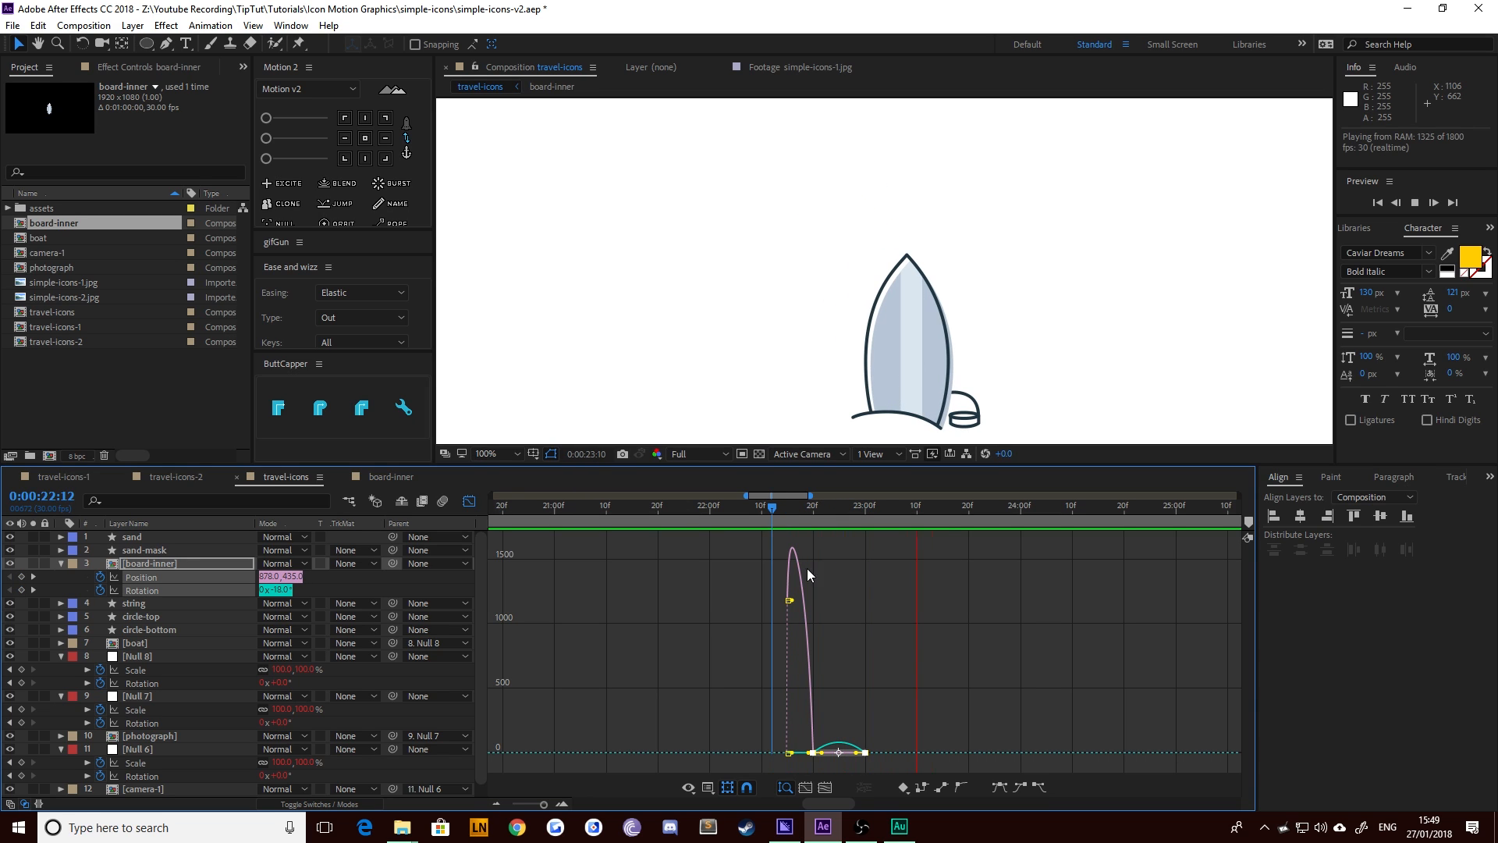
key("space")
Lengthen the incoming ease handles of board-inner's last two keyframes so both speed curves peak early, and play back from 0:00:22:14
left_click_drag(543, 803, 544, 806)
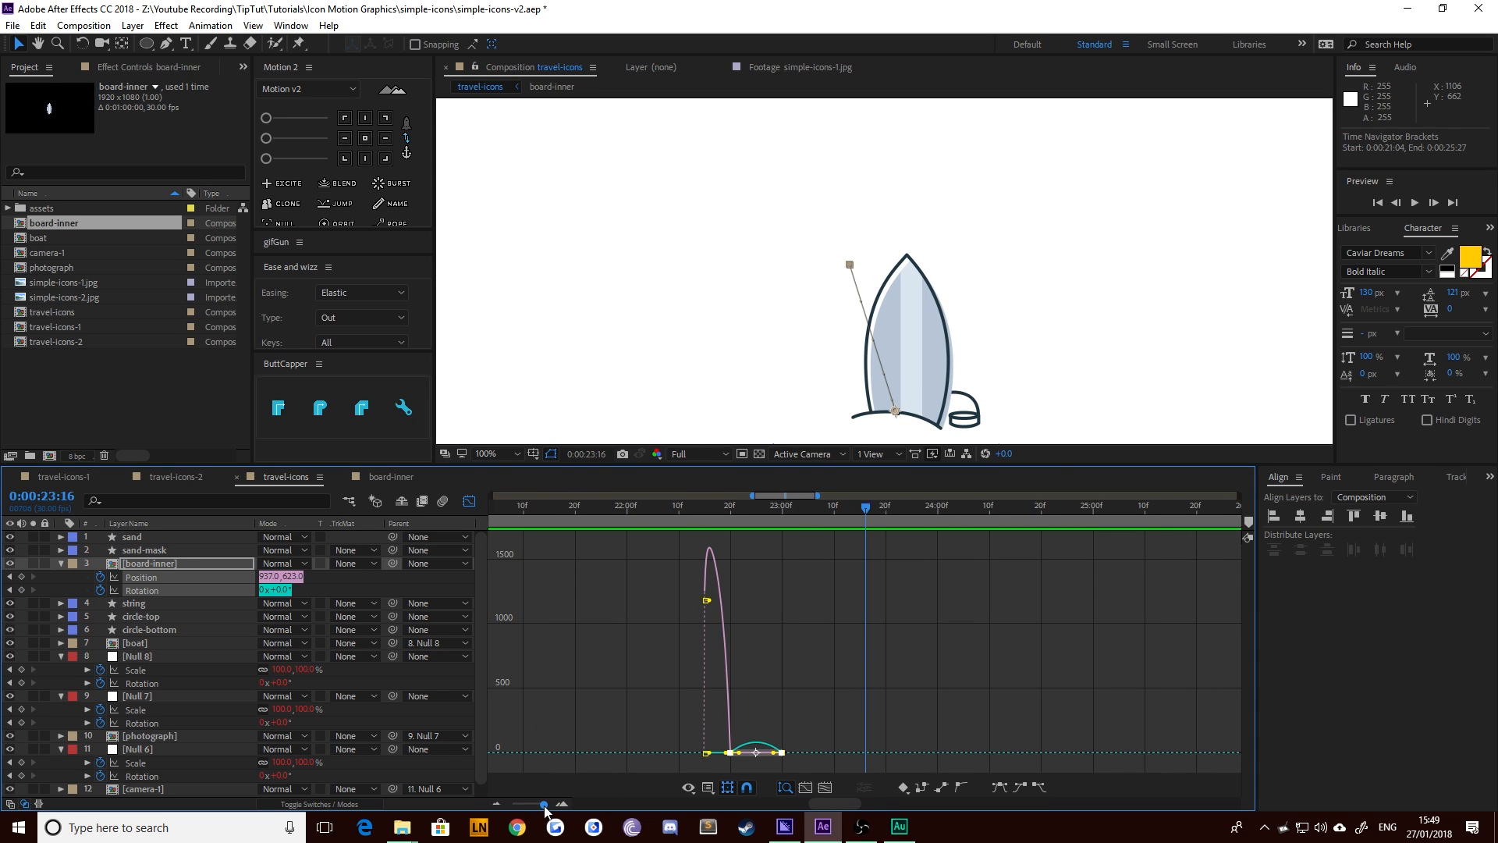
left_click(765, 756)
left_click_drag(773, 751, 755, 752)
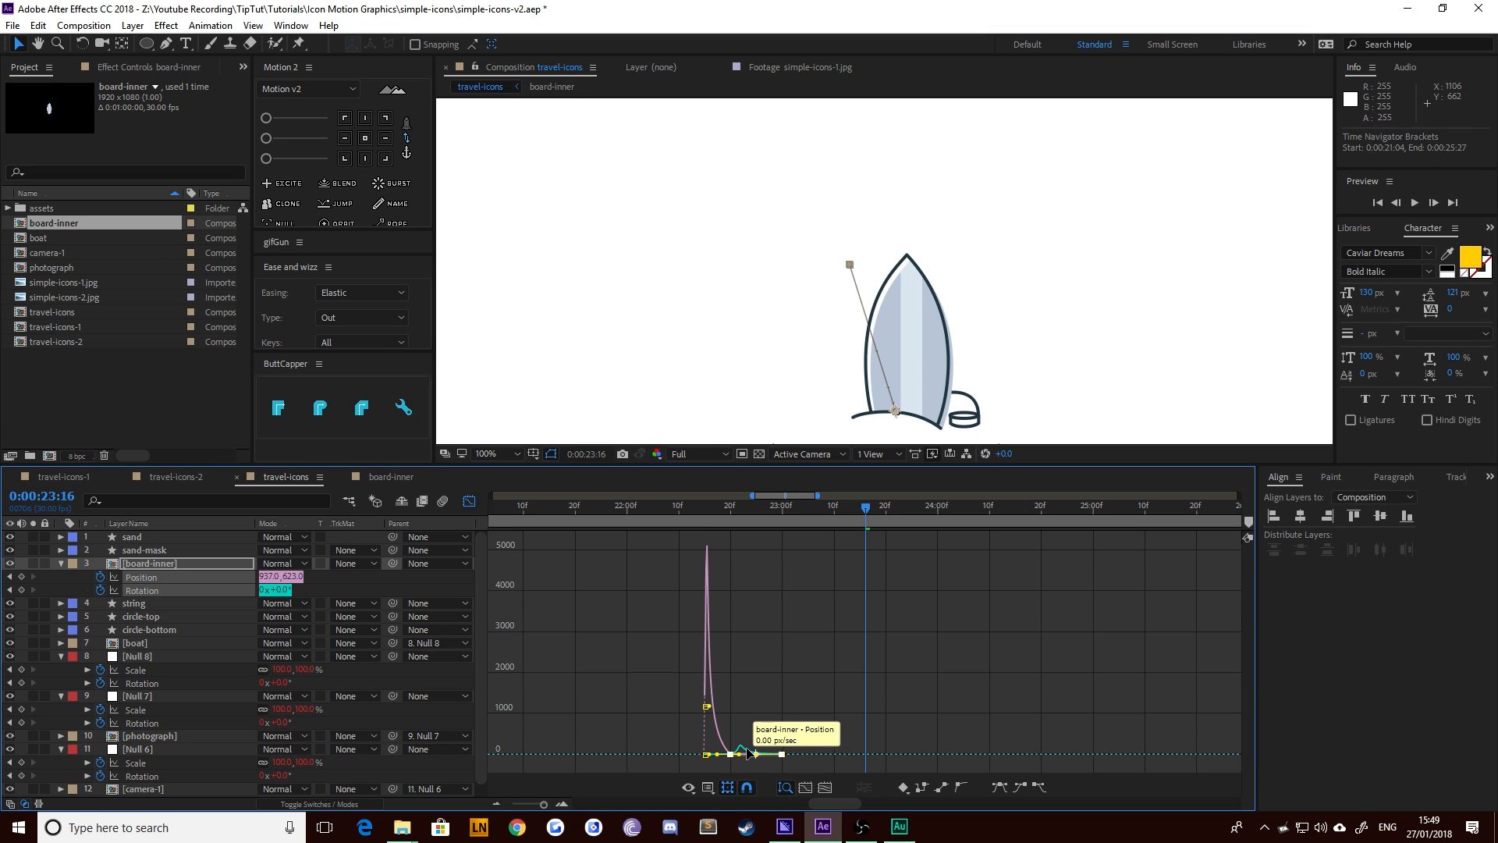
key("space")
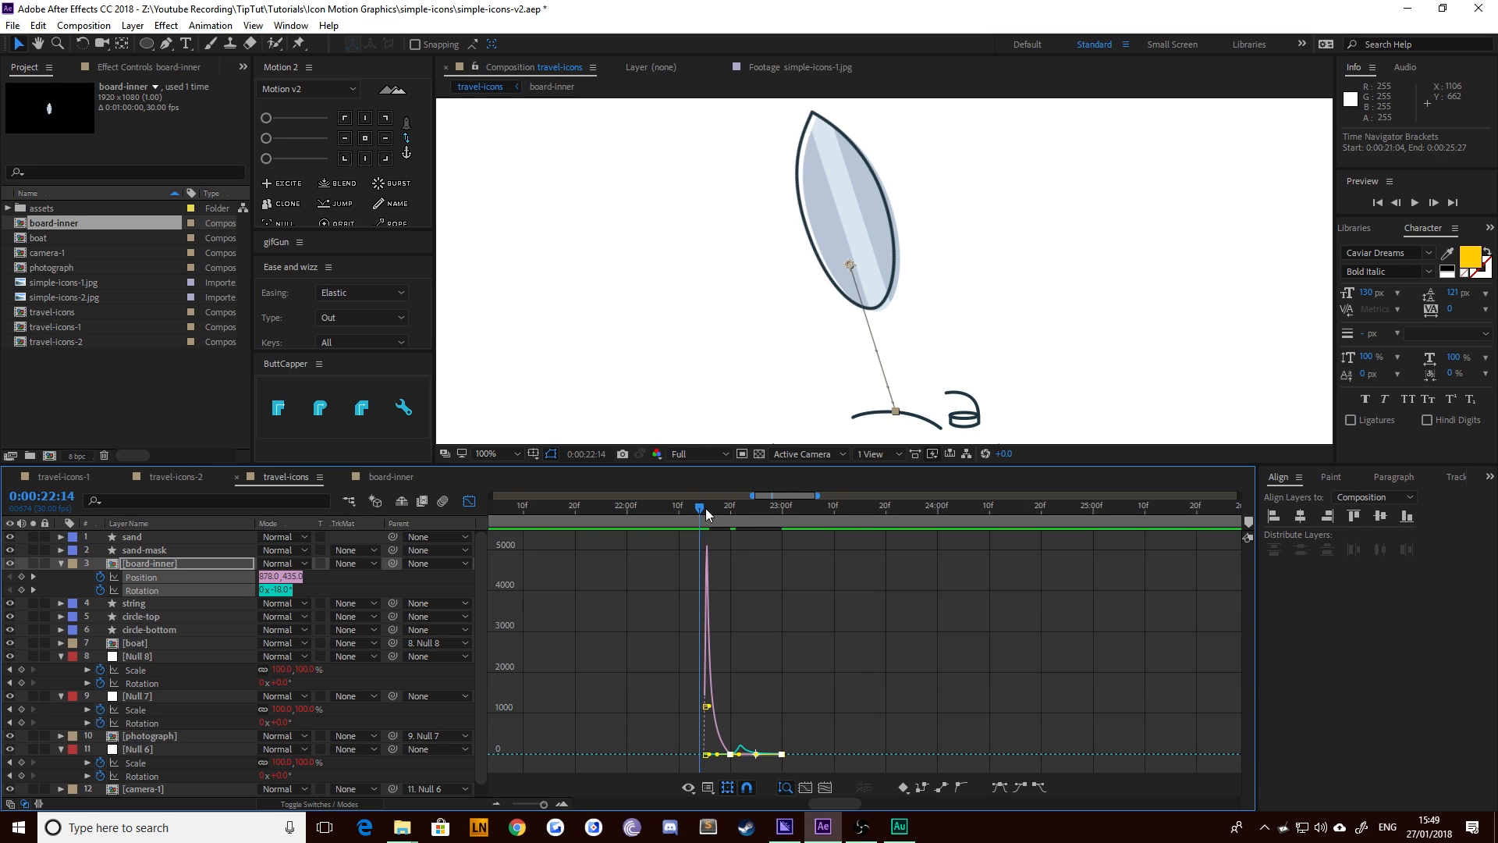
key("space")
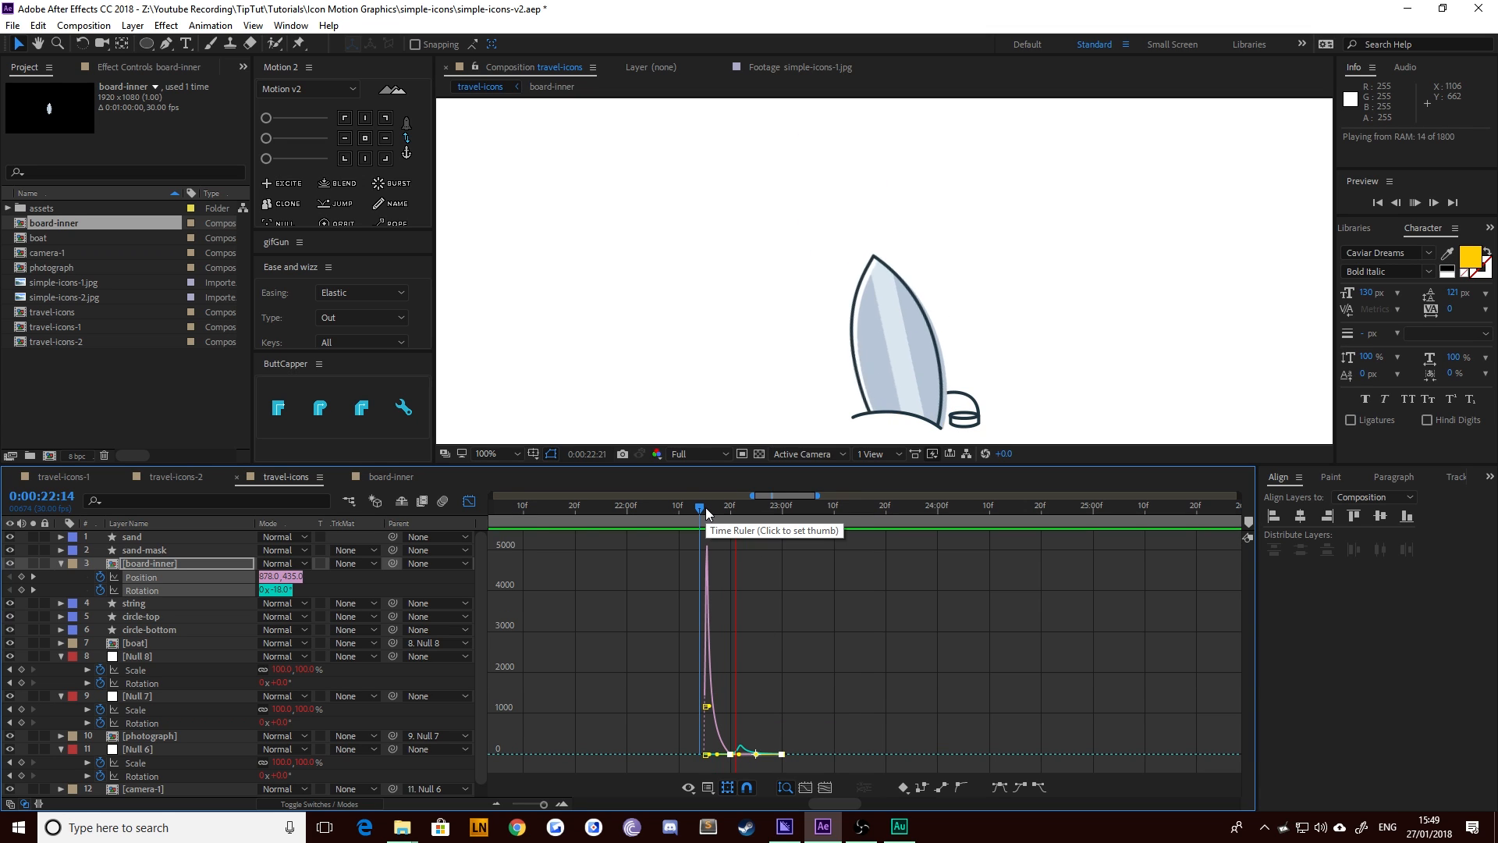
Undo the last ease adjustment and lengthen the incoming ease of board-inner's final Rotation keyframe at 23:00 in the speed graph
key("ctrl+z")
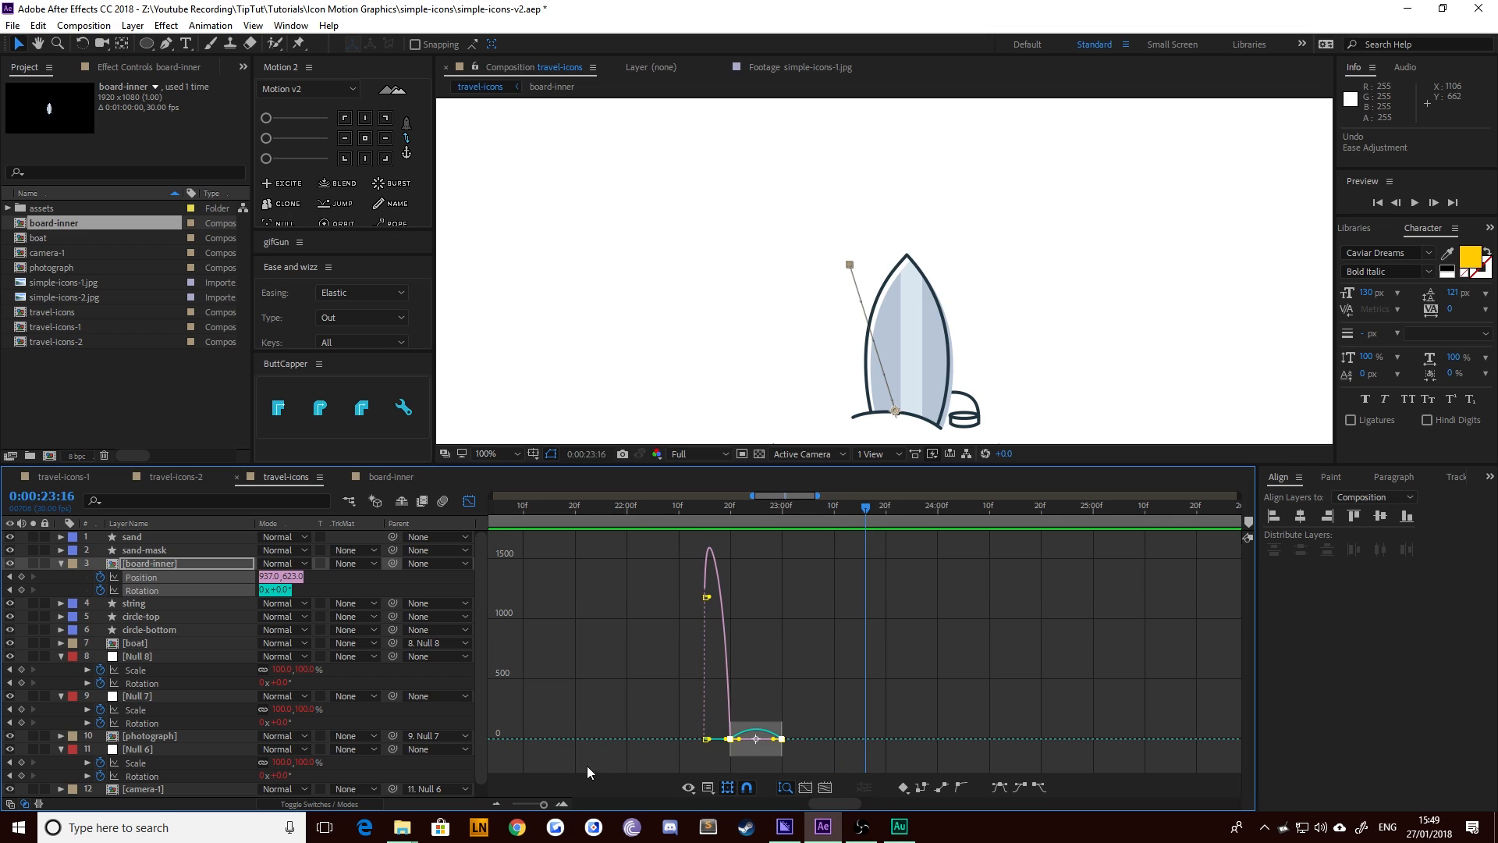
left_click_drag(543, 804, 545, 805)
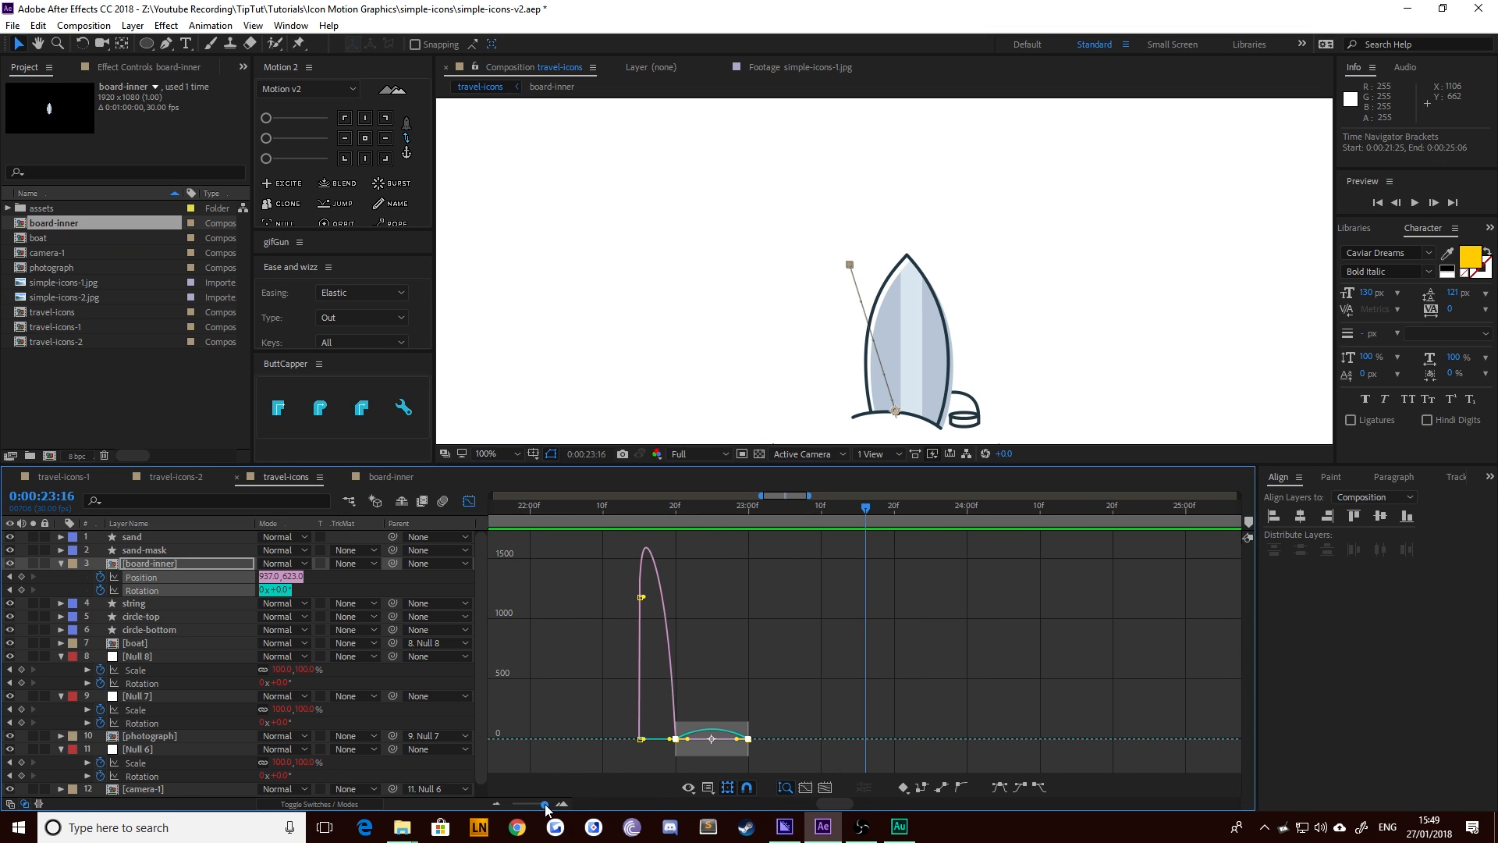
left_click_drag(836, 800, 822, 800)
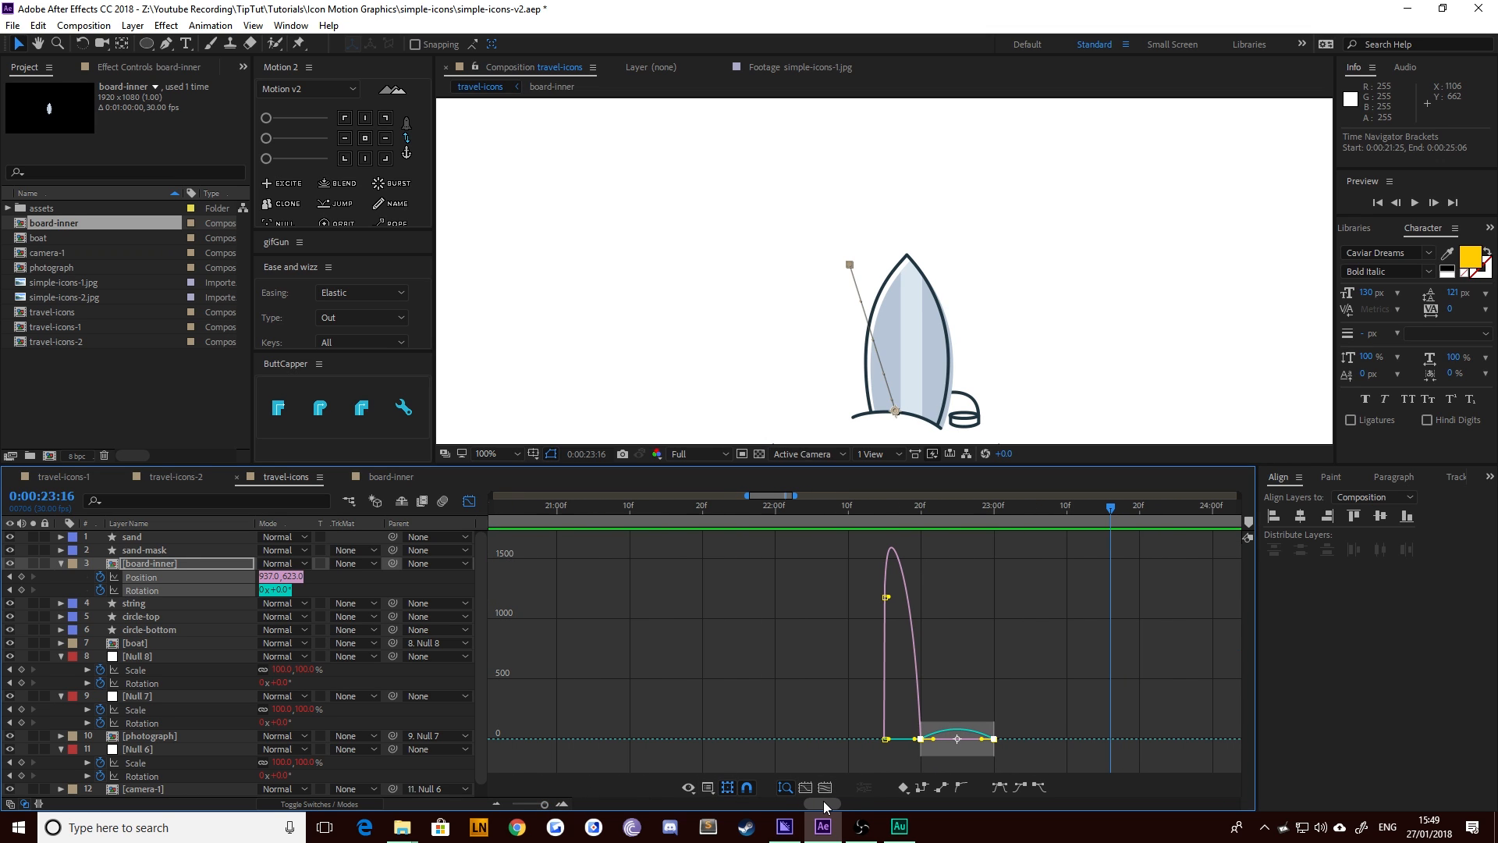
left_click_drag(1058, 758, 979, 685)
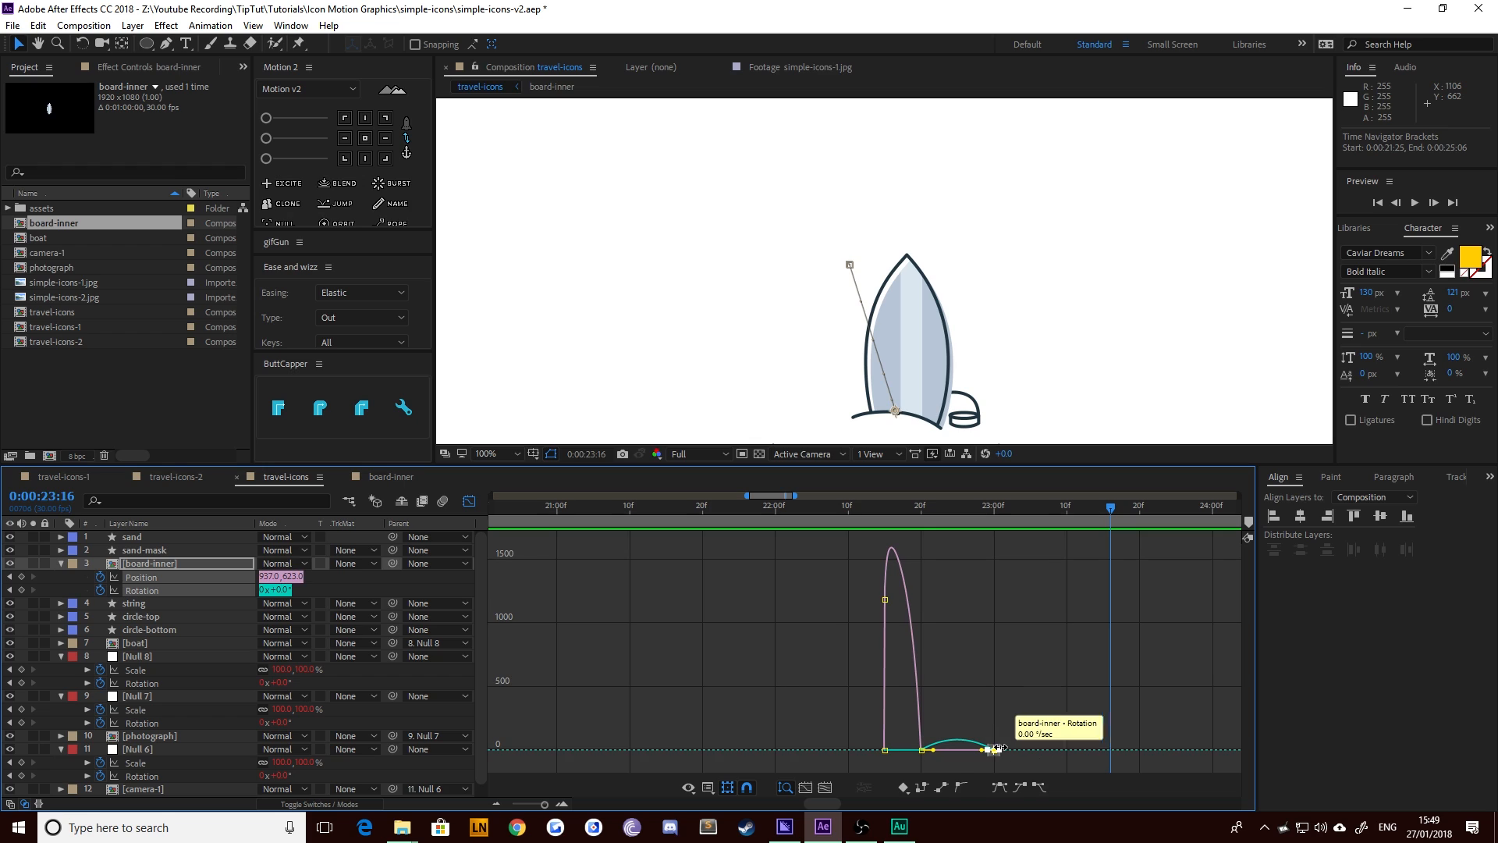
left_click_drag(982, 751, 917, 736)
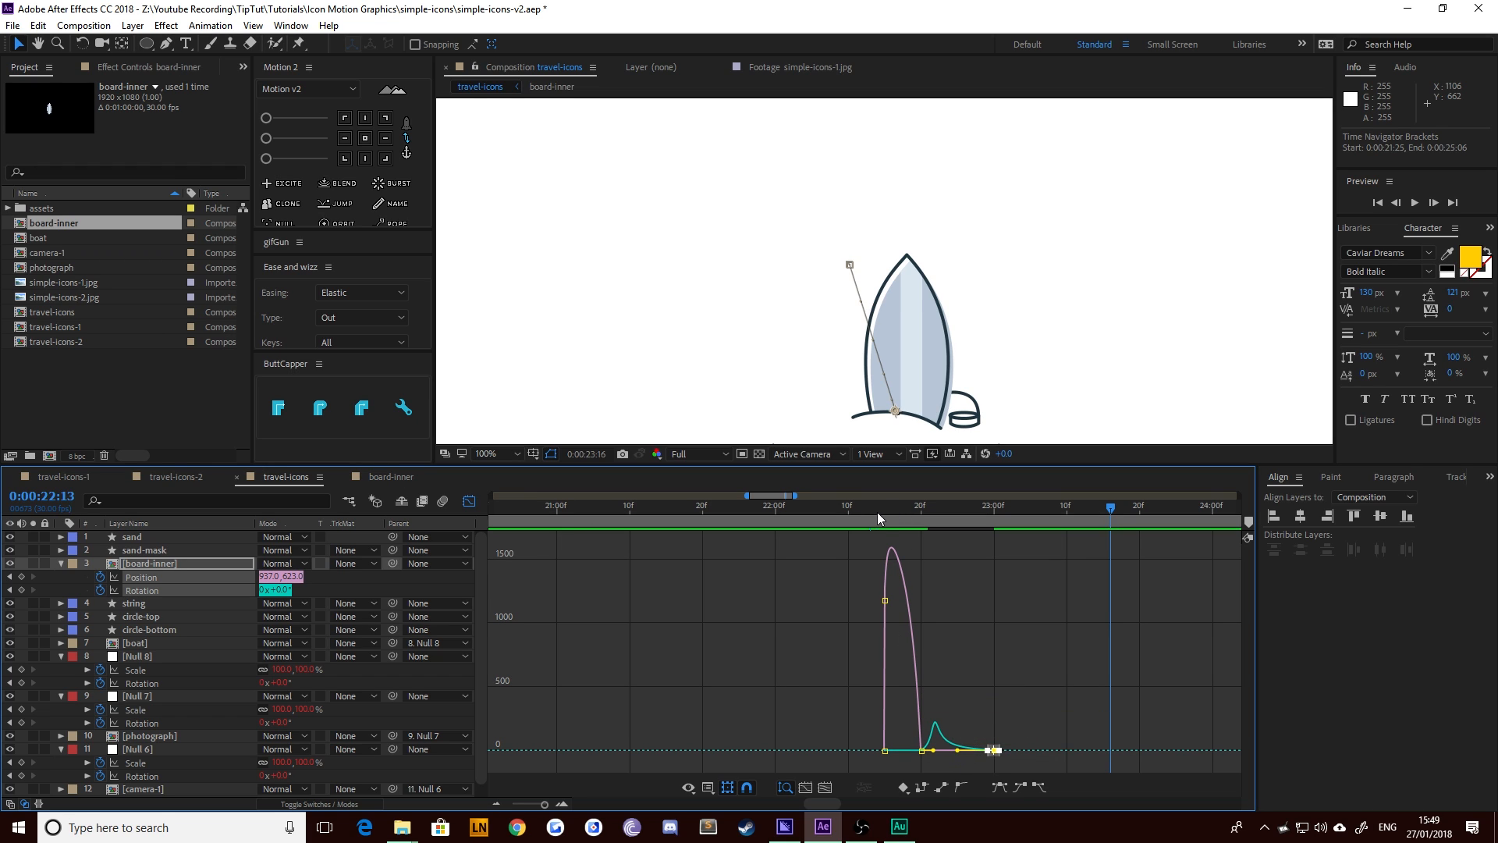
Play back the board's landing from about 0:00:22:13 to check the reshaped rotation easing
left_click_drag(887, 512, 967, 542)
key("space")
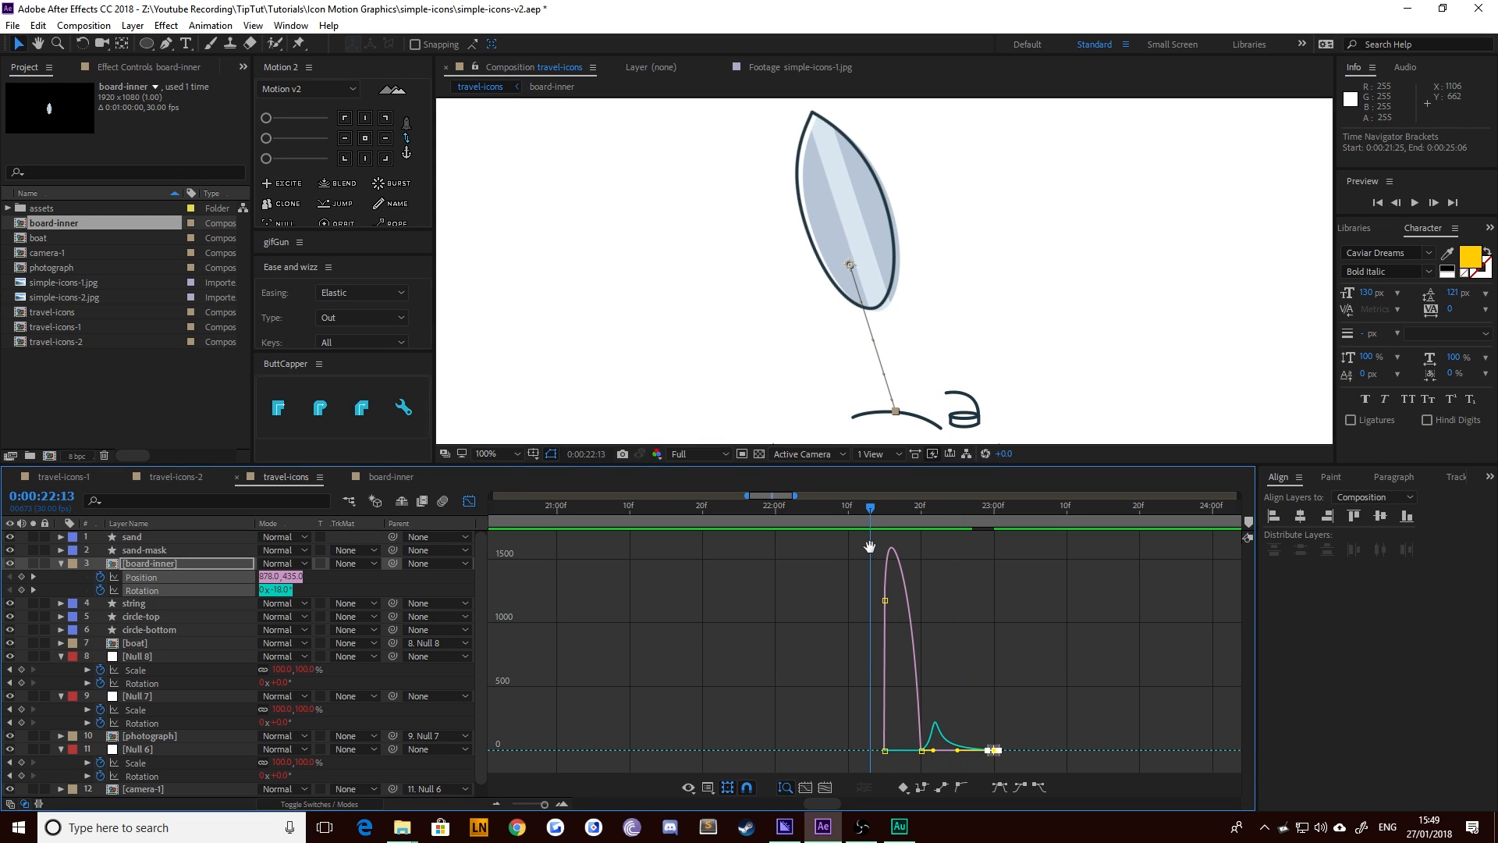
key("space")
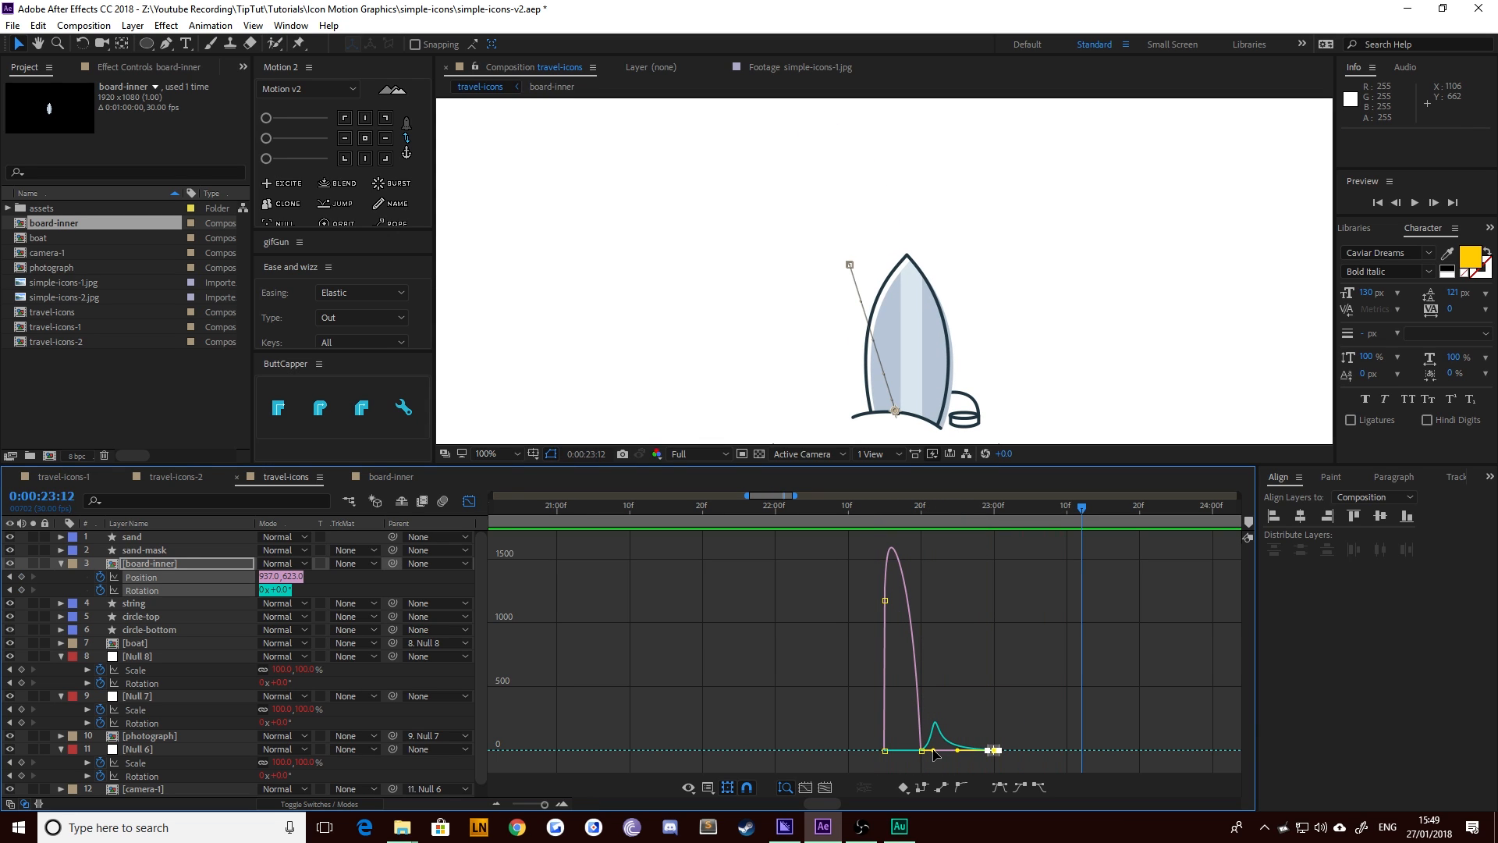
Shorten the outgoing ease of board-inner's middle Rotation keyframe at 22:20 for an abrupt start, and preview the landing
left_click_drag(933, 750, 917, 756)
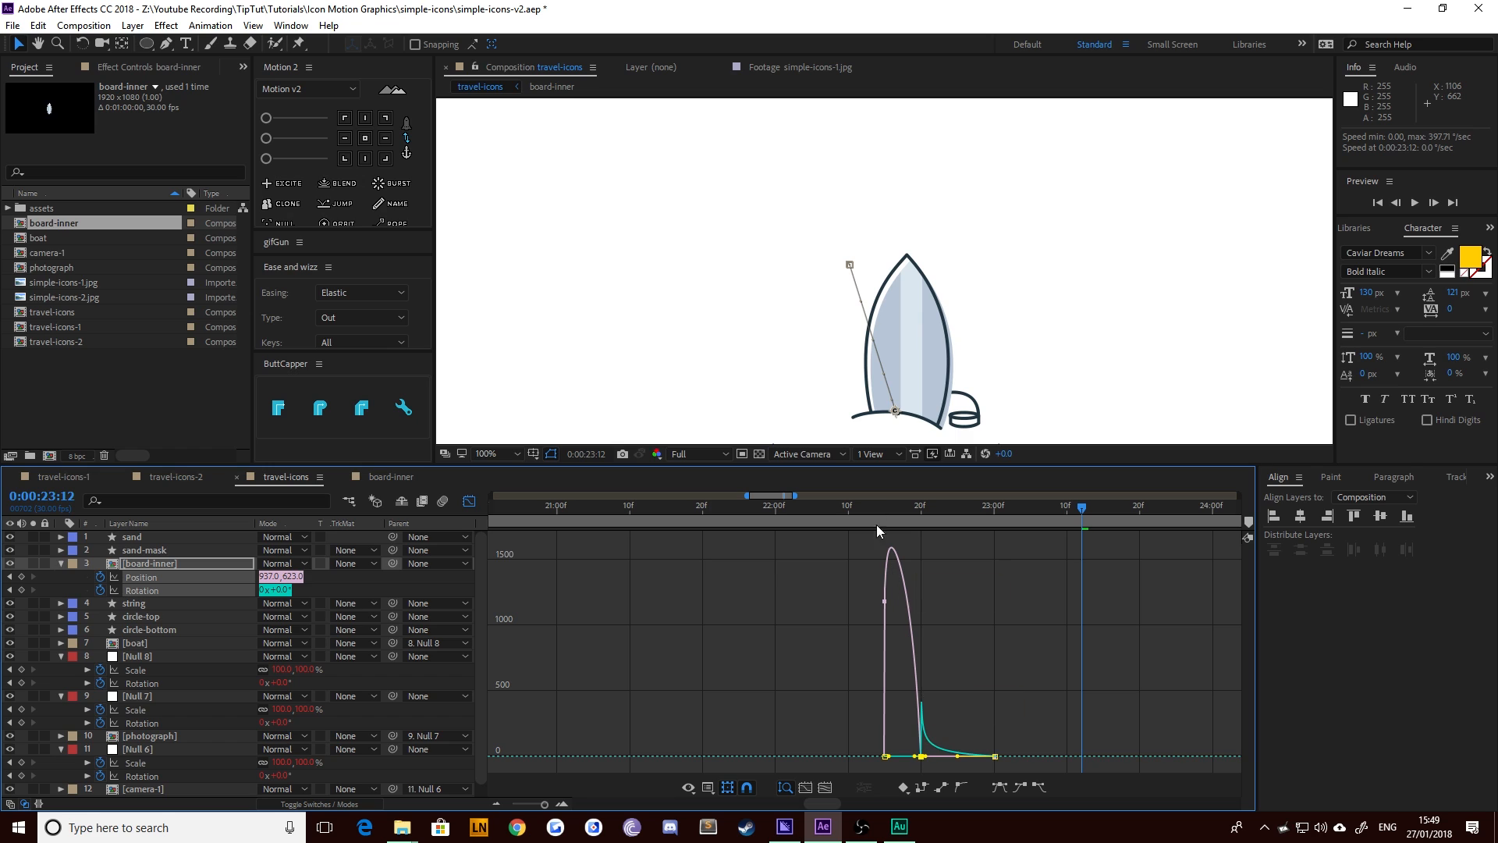
left_click(916, 508)
key("space")
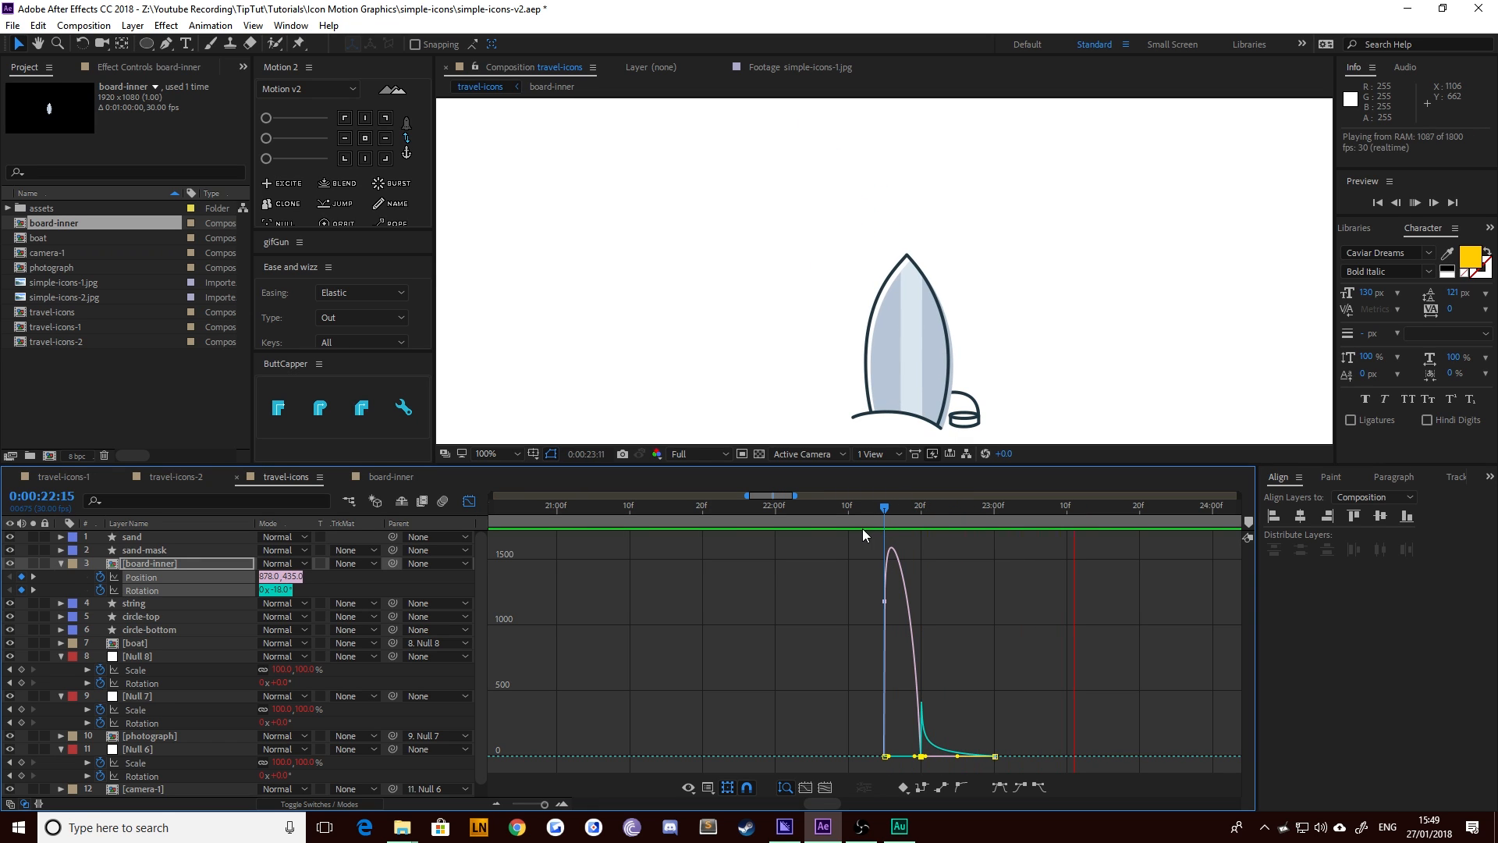
left_click(866, 506)
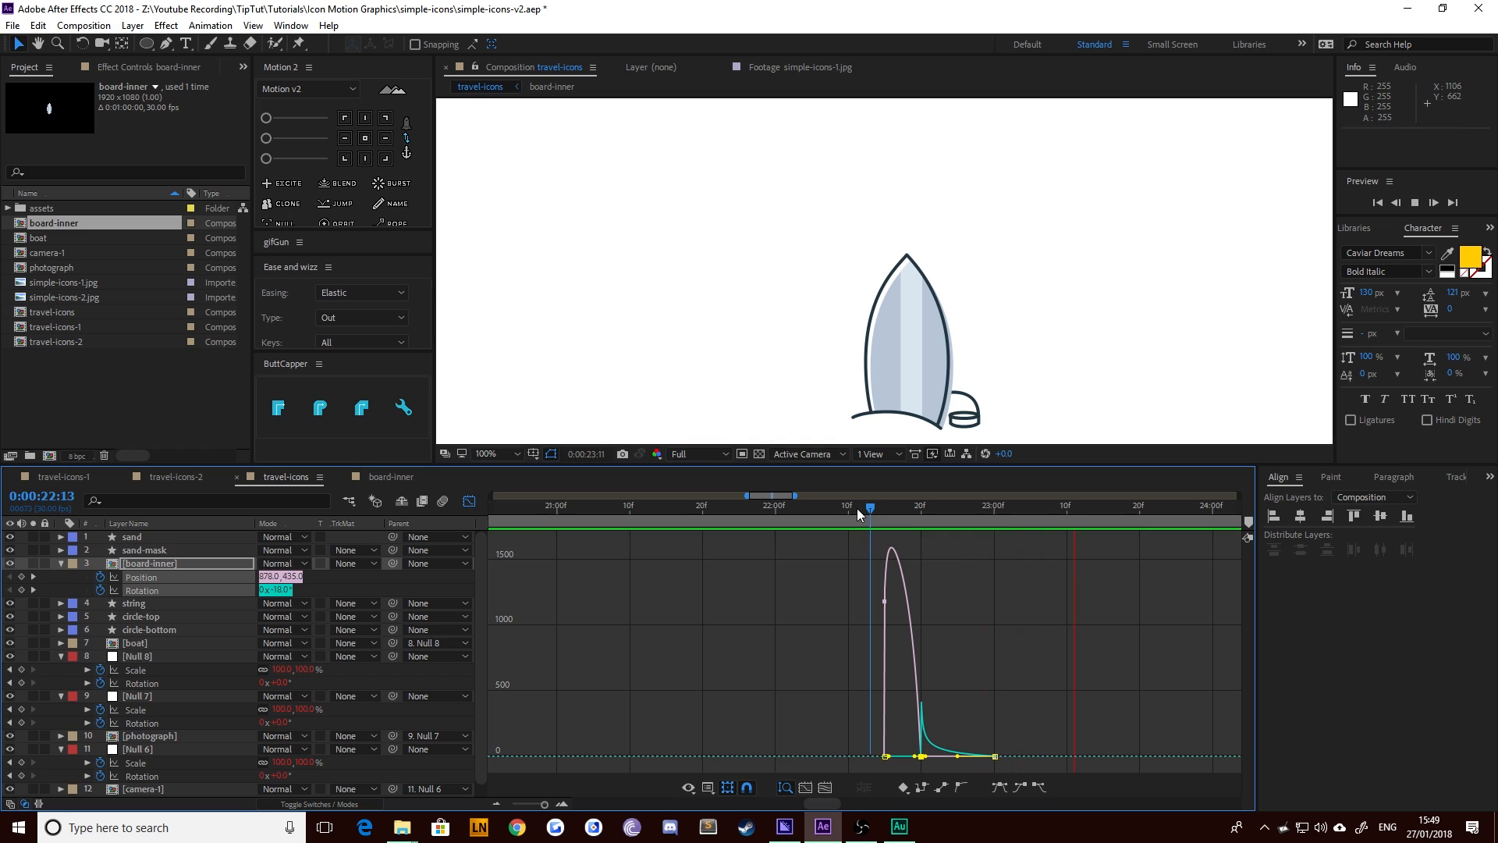
left_click(856, 508)
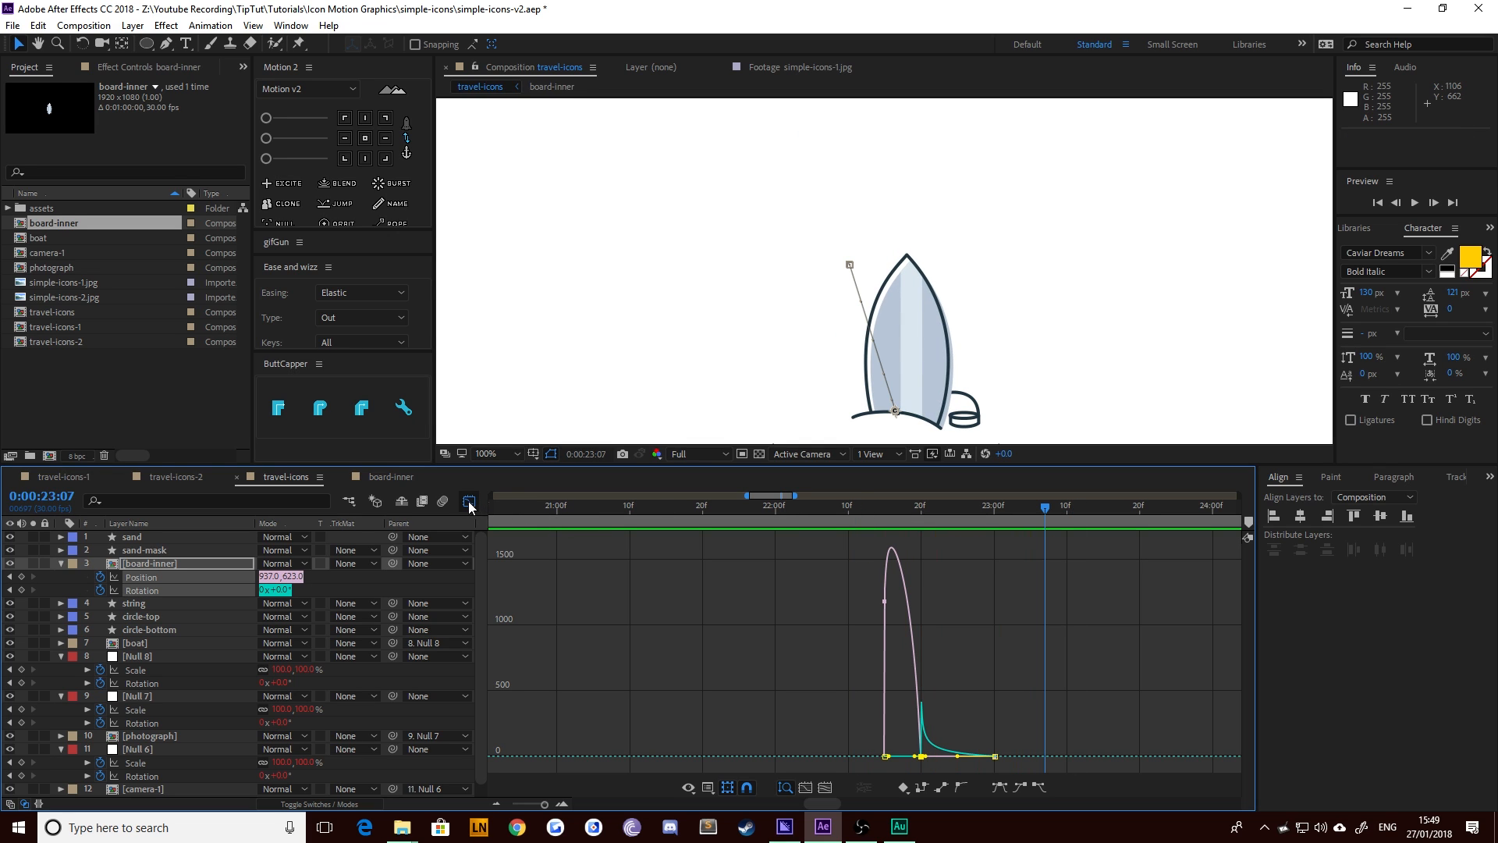
Switch from the graph to the layer-bar view, play the board's appearance from 0:00:06:00, and set the current time to 0:00:06:23
left_click(469, 501)
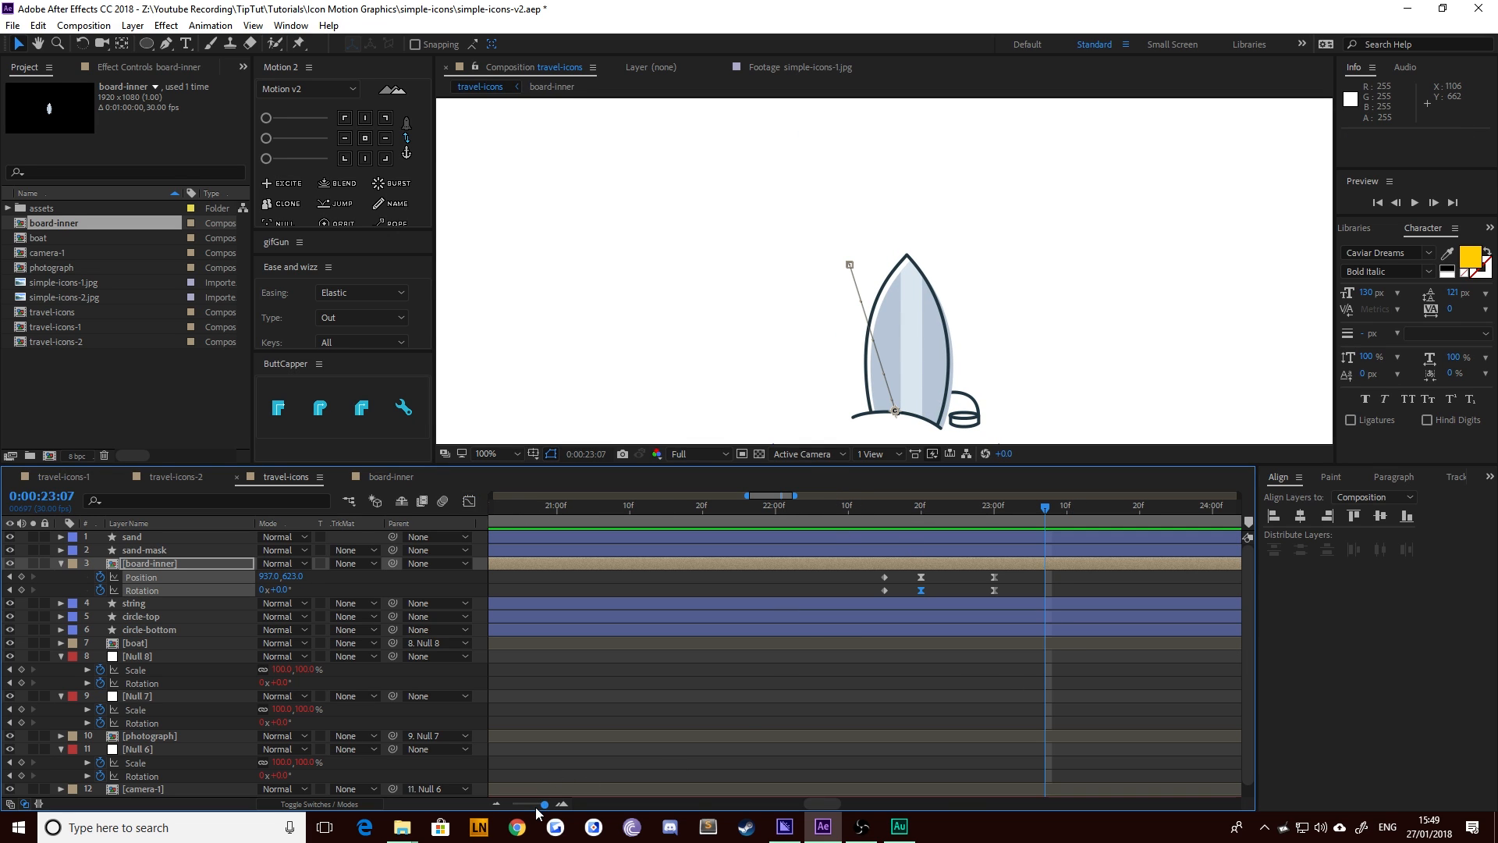
left_click_drag(537, 809, 534, 809)
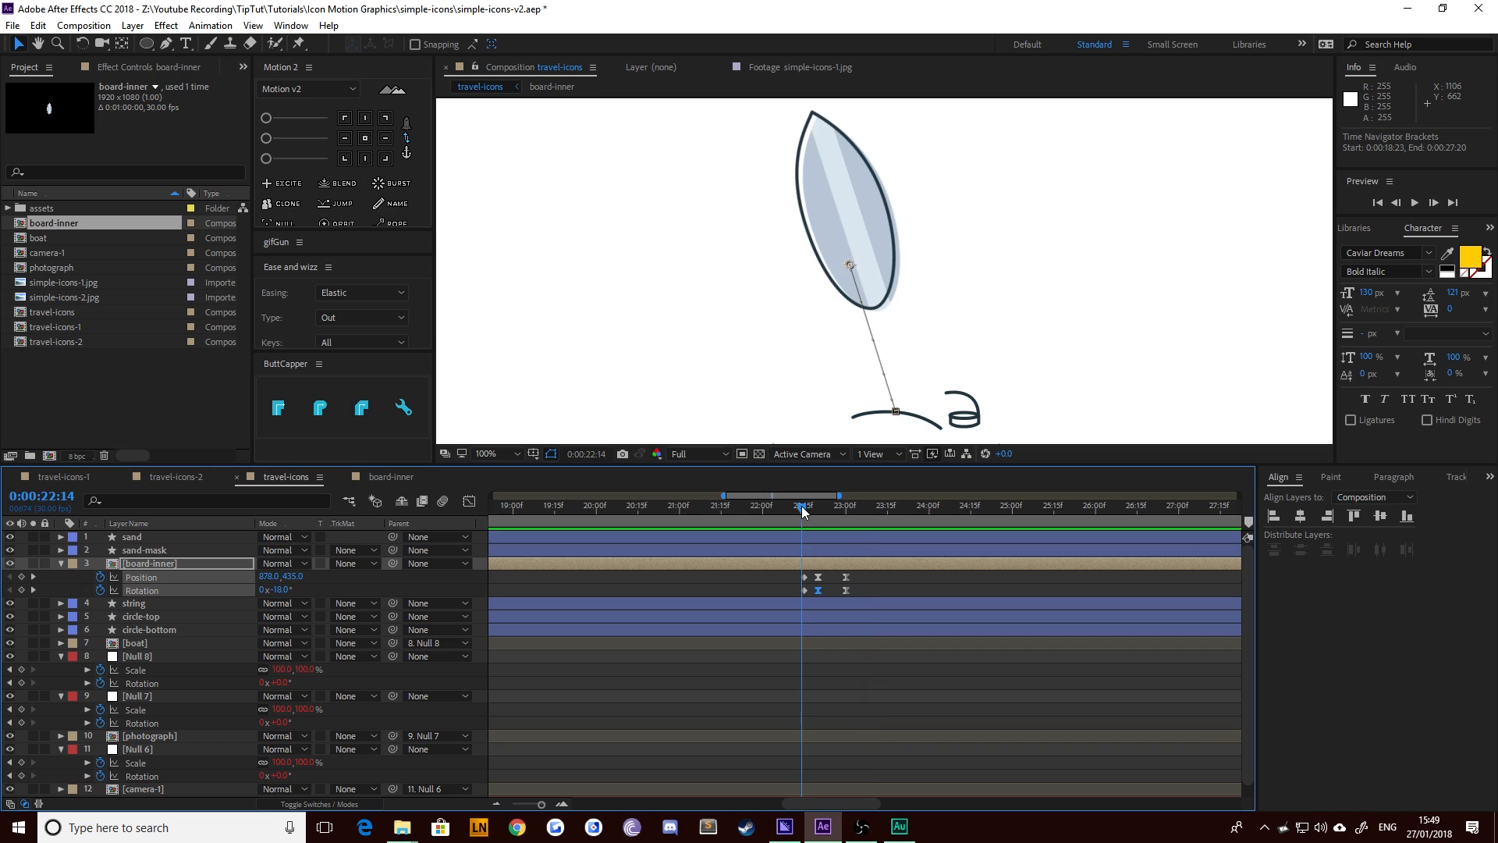
left_click_drag(724, 505, 780, 537)
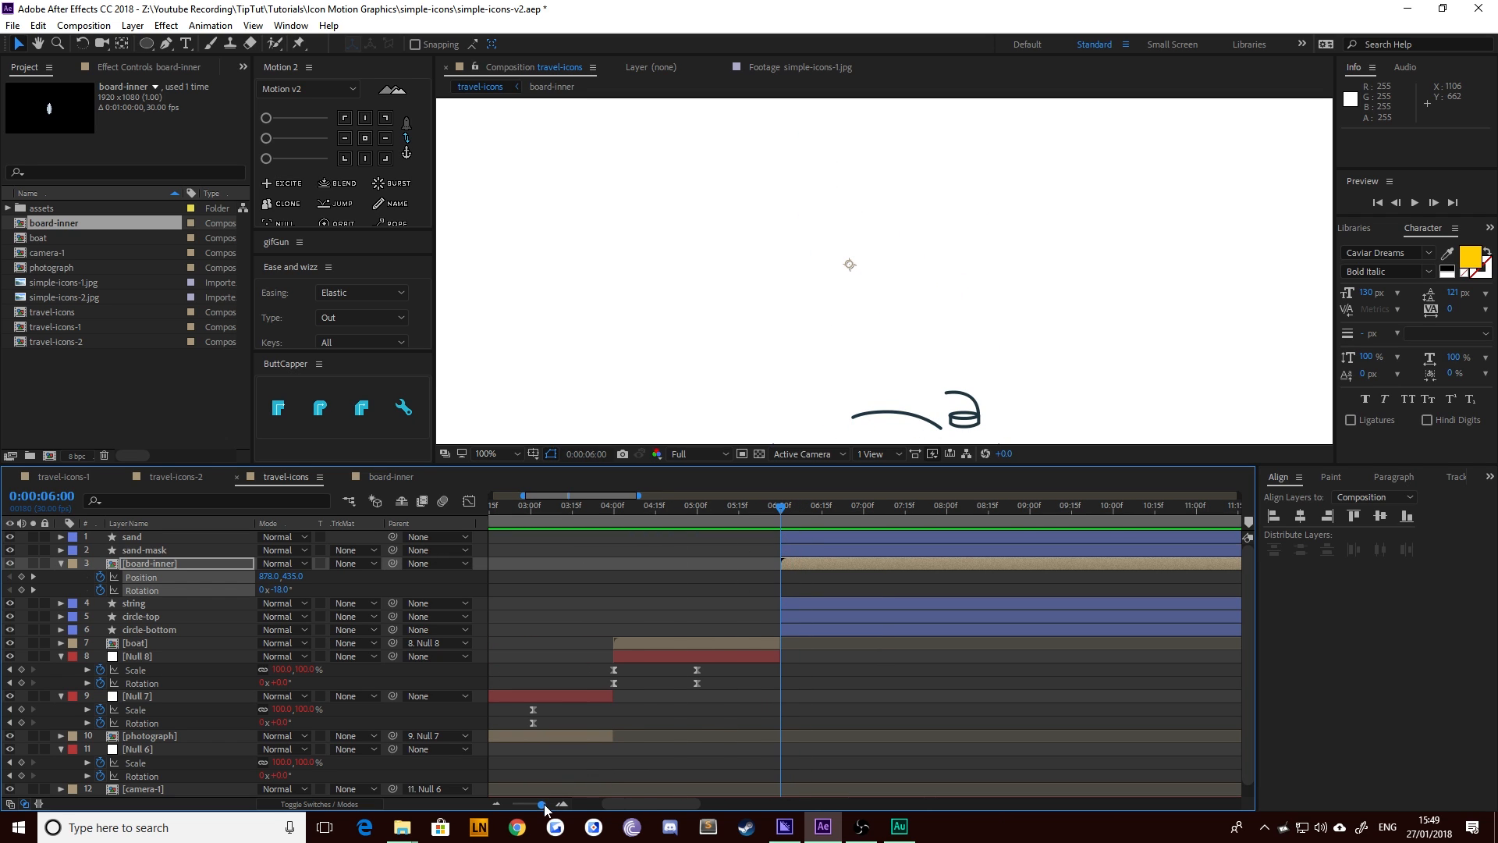
left_click_drag(545, 808, 533, 814)
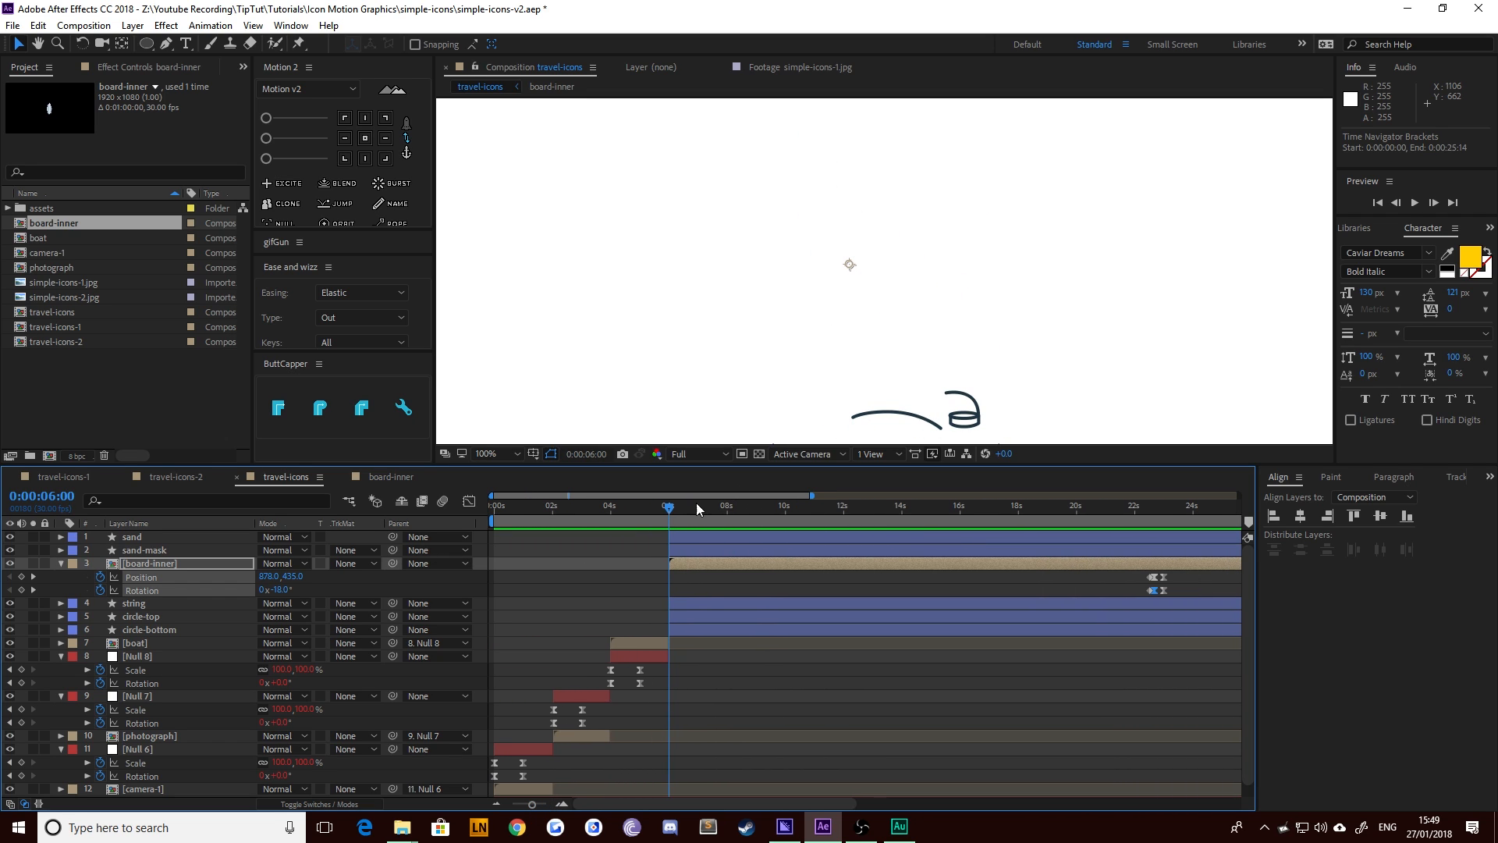
left_click_drag(672, 509, 690, 517)
key("space")
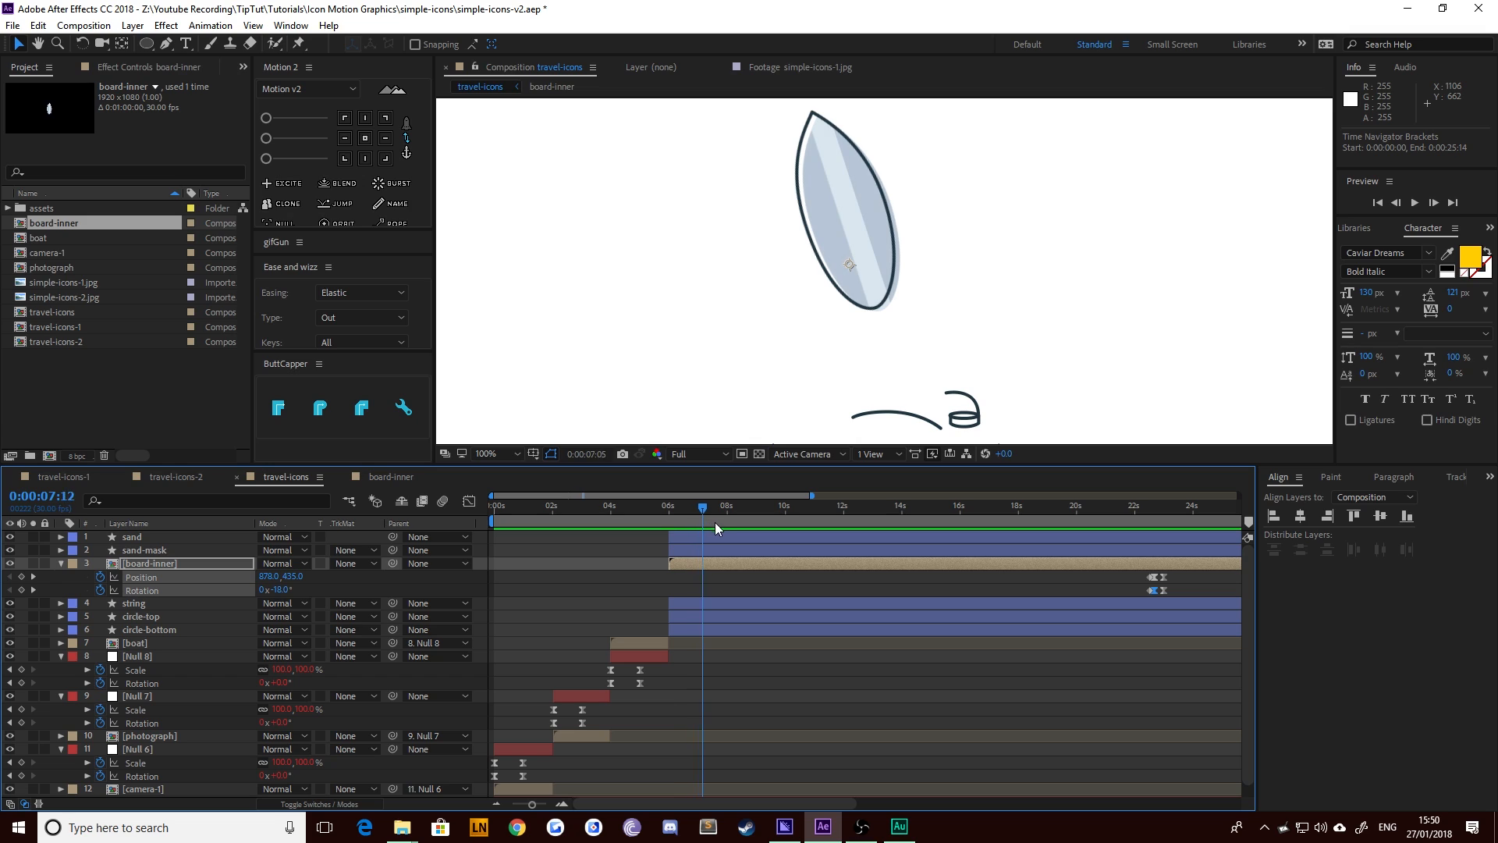
key("space")
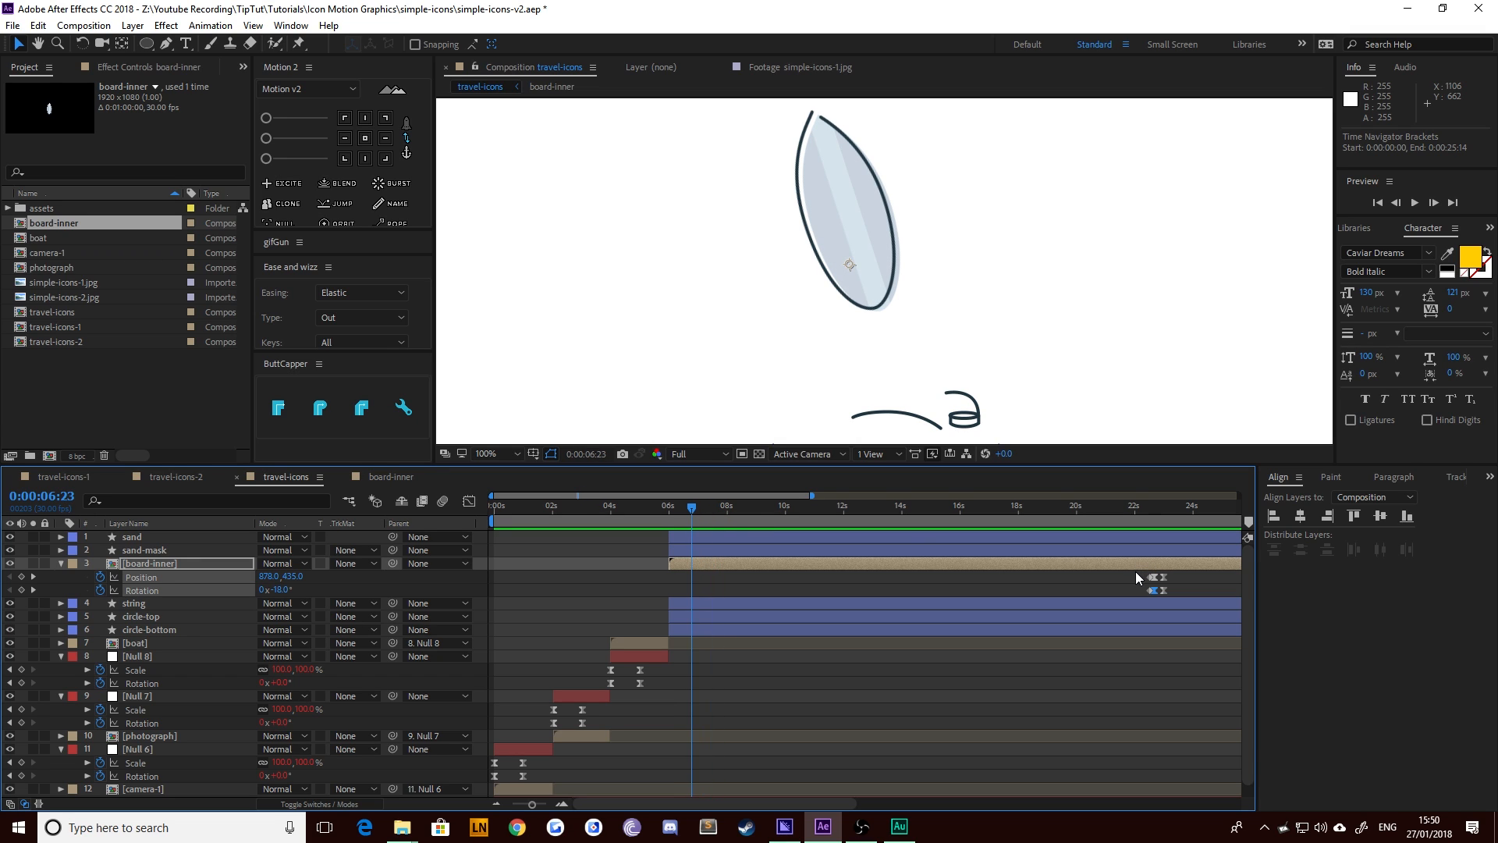
Move all of board-inner's Position and Rotation keyframes earlier so the first pair sits at 0:00:06:23, and preview the animation
left_click_drag(1136, 576, 699, 591)
left_click_drag(538, 806, 549, 807)
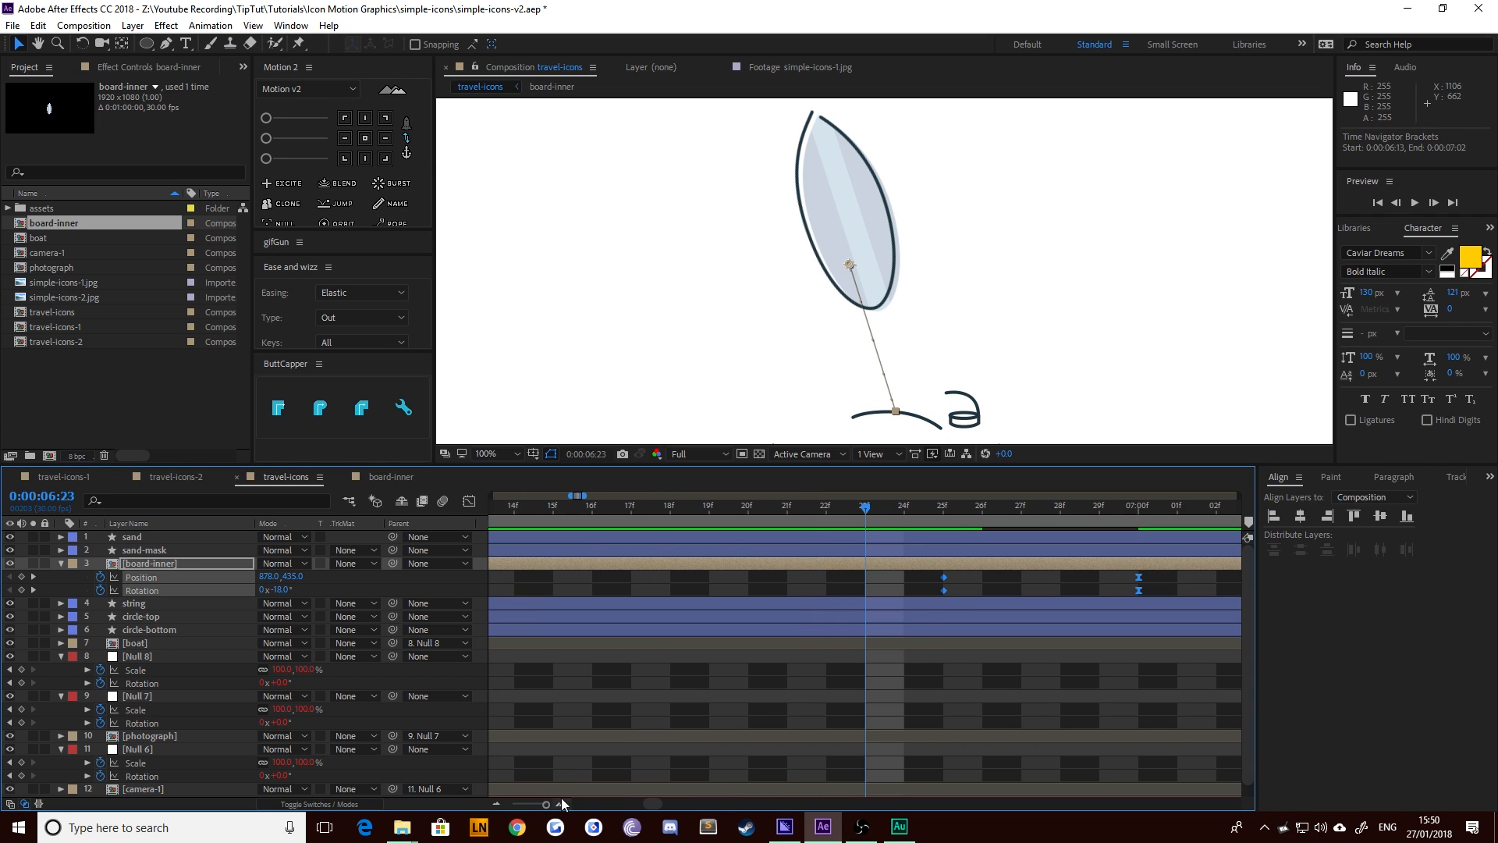
left_click_drag(941, 576, 864, 582)
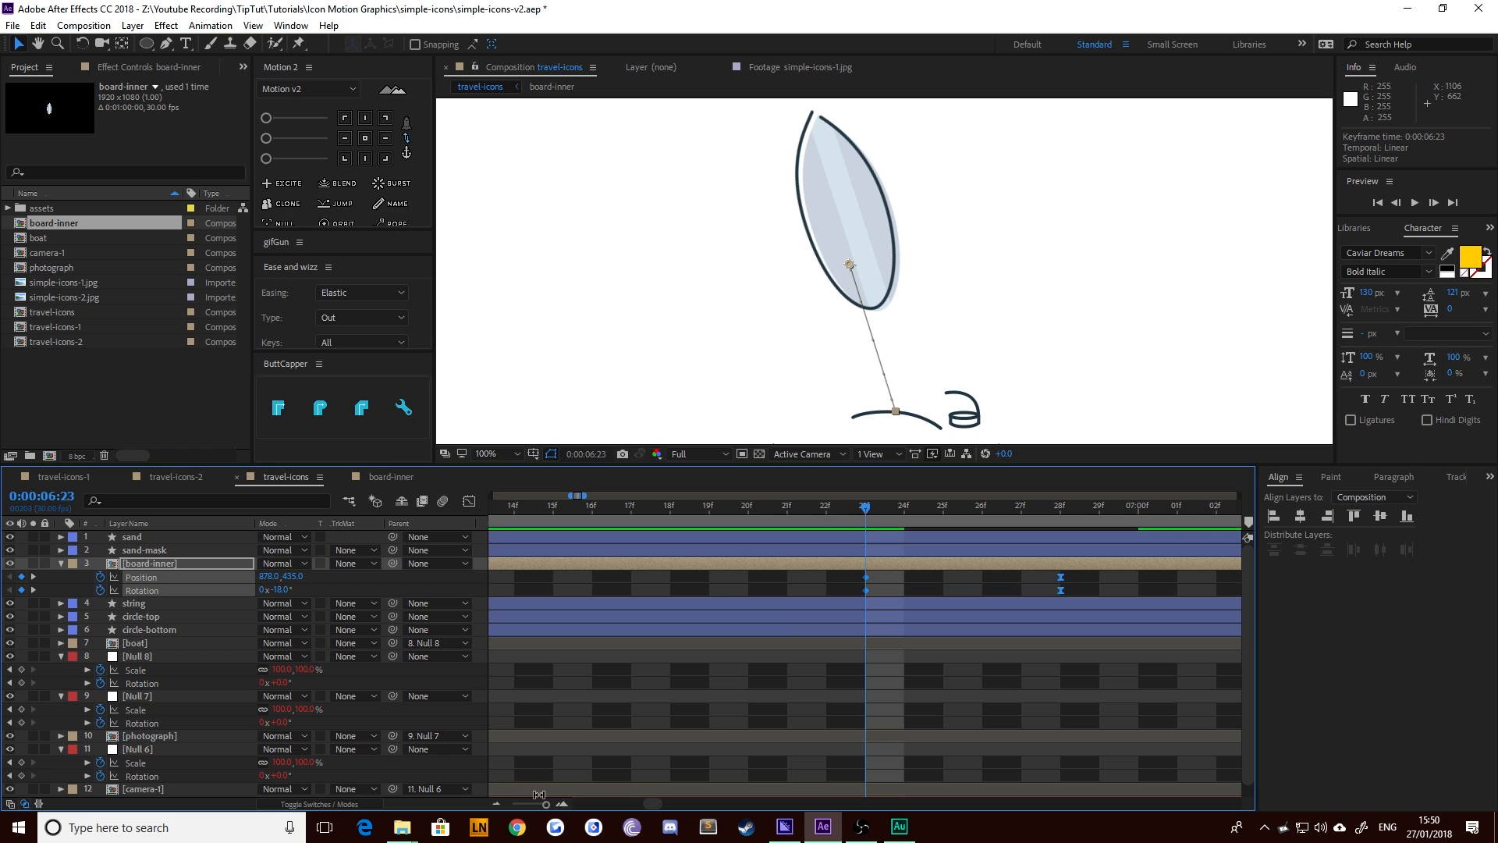
left_click_drag(538, 809, 521, 806)
left_click(599, 509)
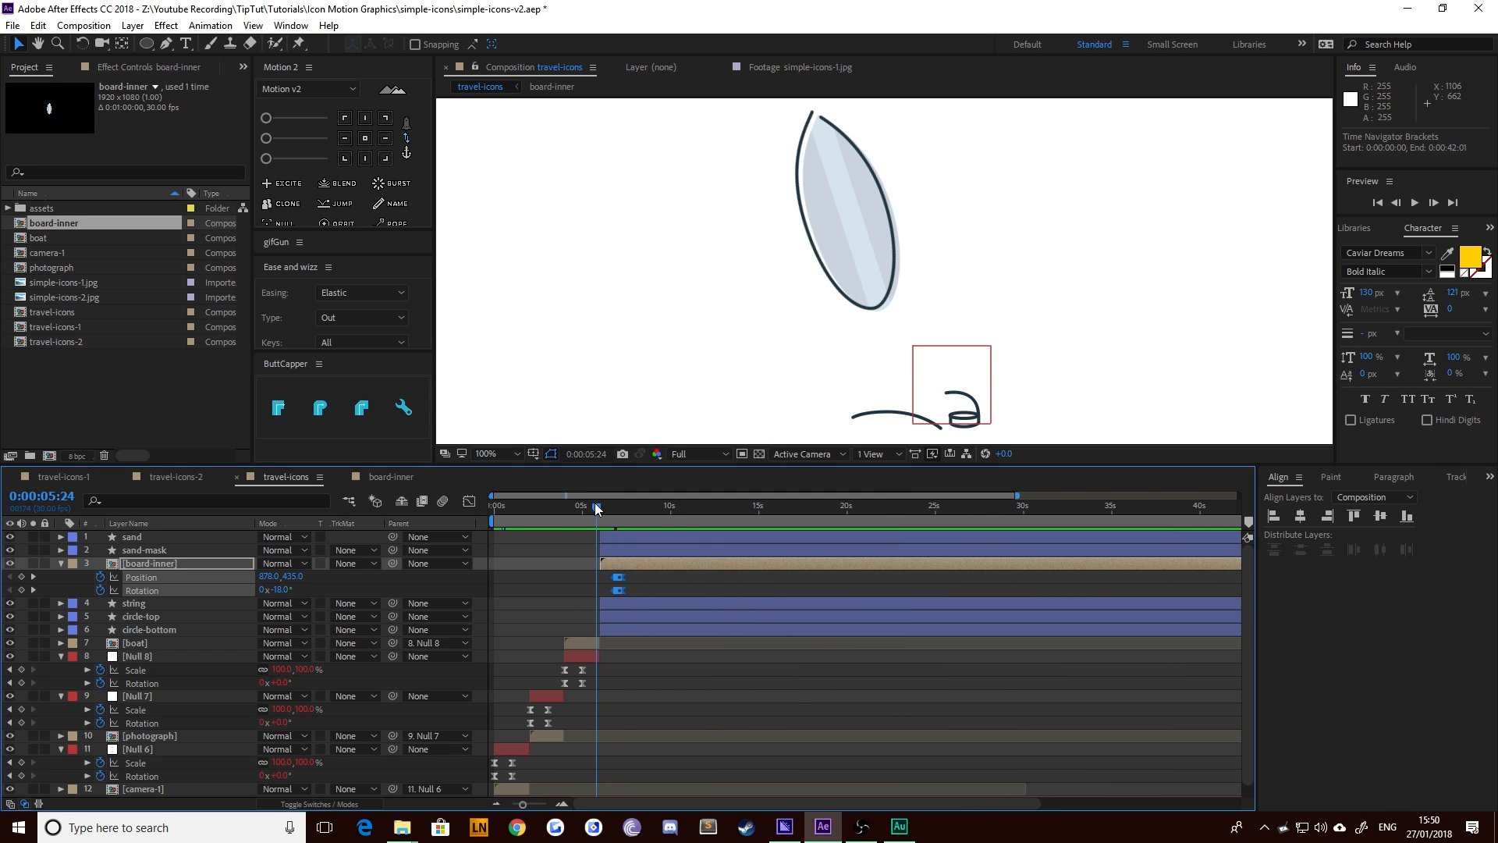
key("space")
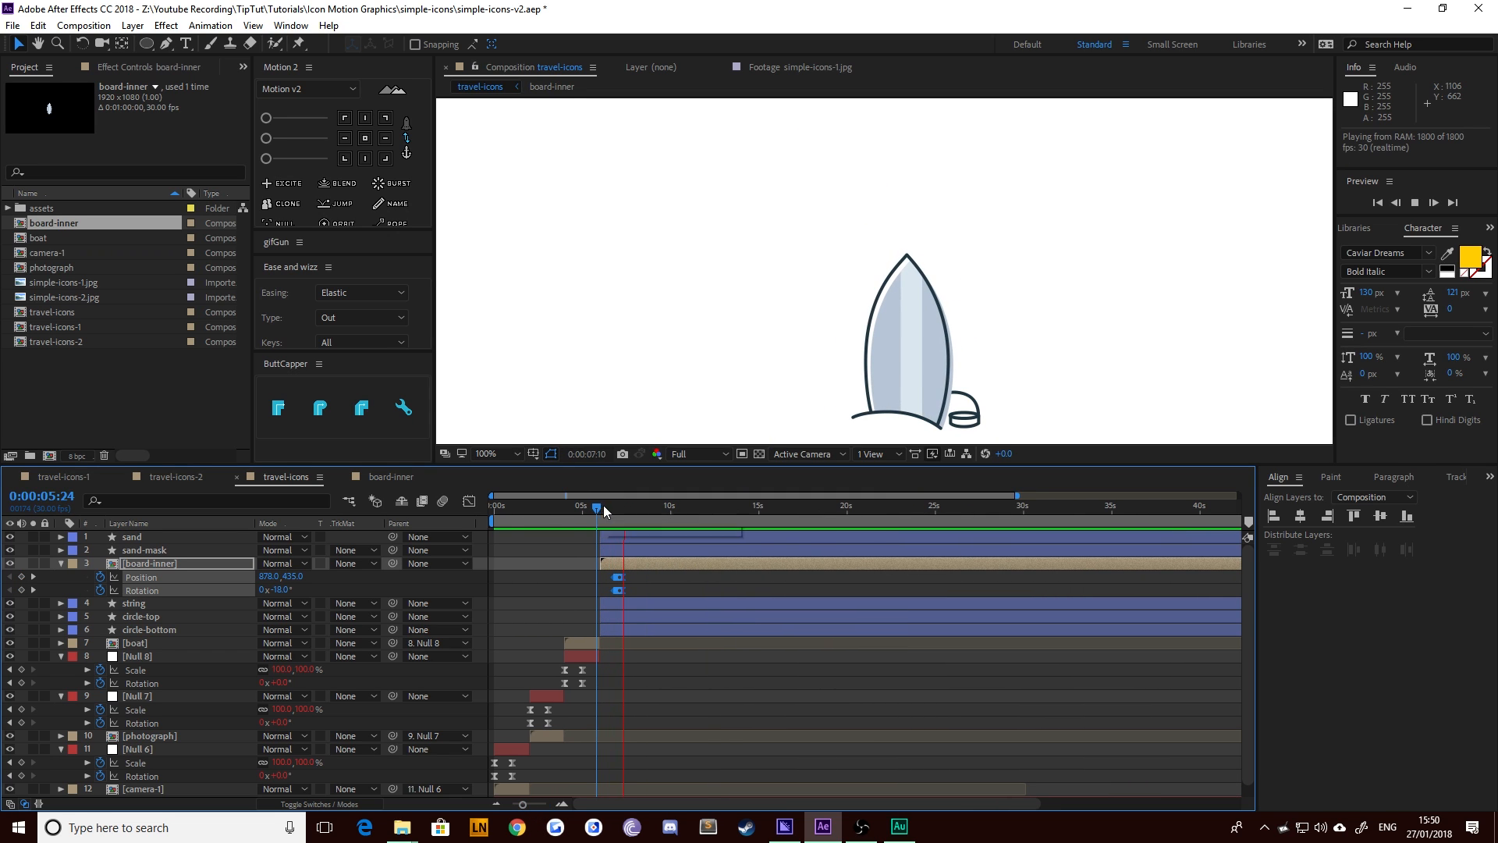
left_click(602, 507)
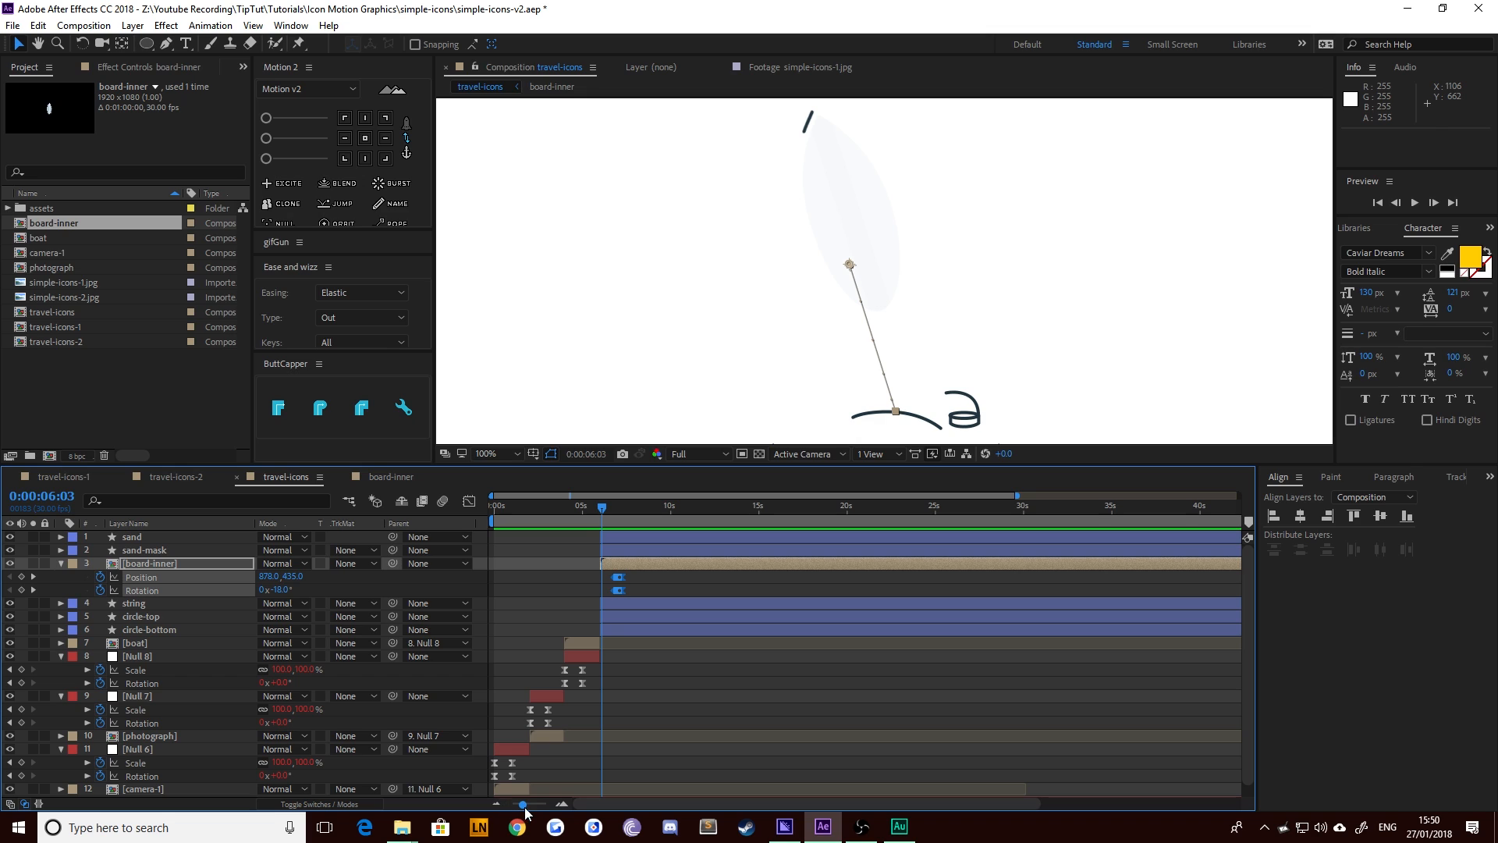
Add a Rotation keyframe to board-inner at the layer's start, 0:00:06:00
left_click_drag(524, 810, 547, 811)
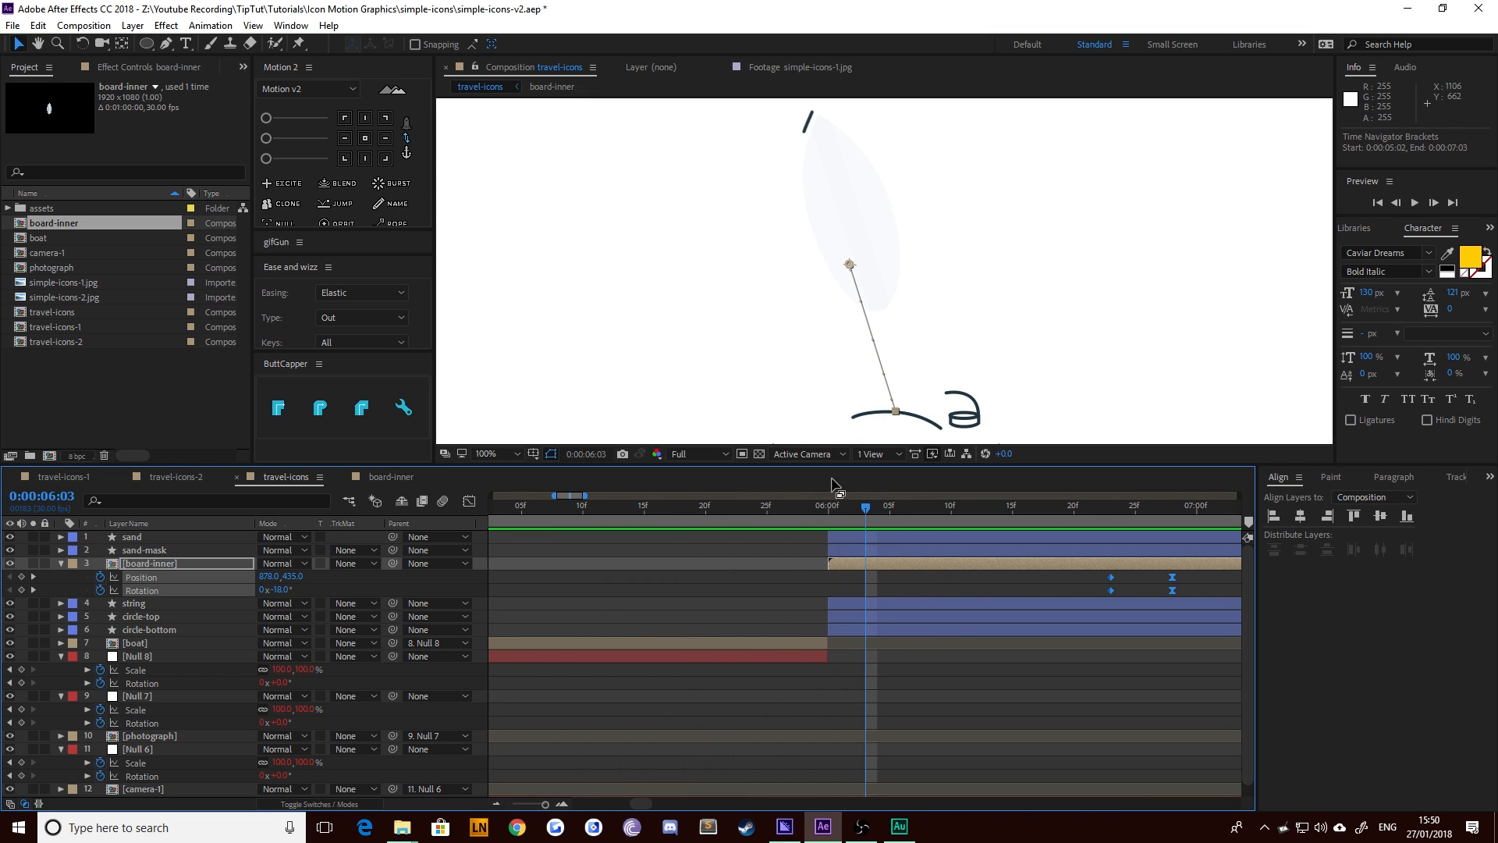
left_click_drag(821, 509, 827, 509)
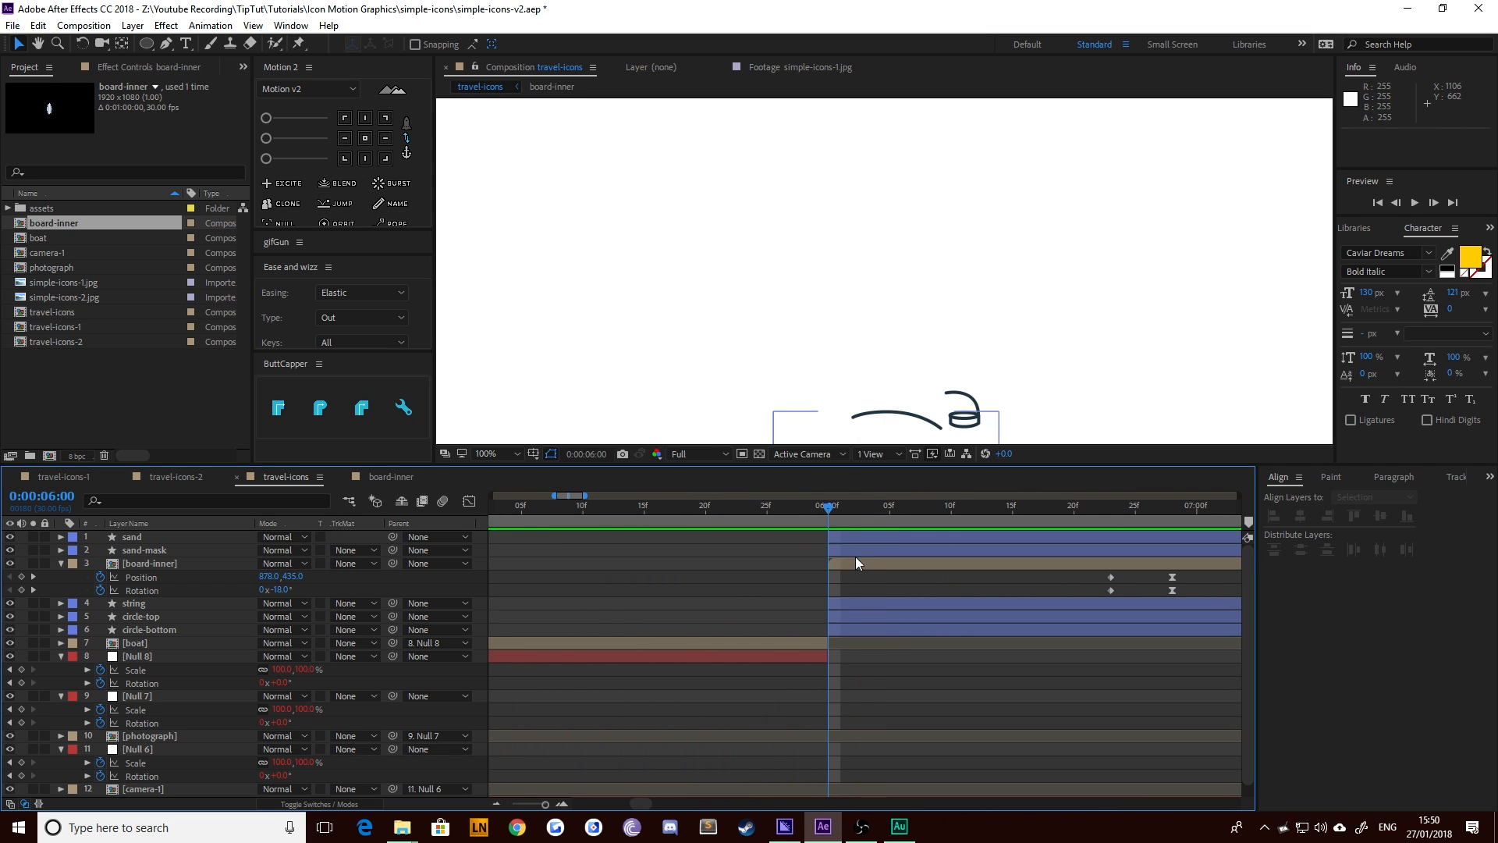
left_click(21, 589)
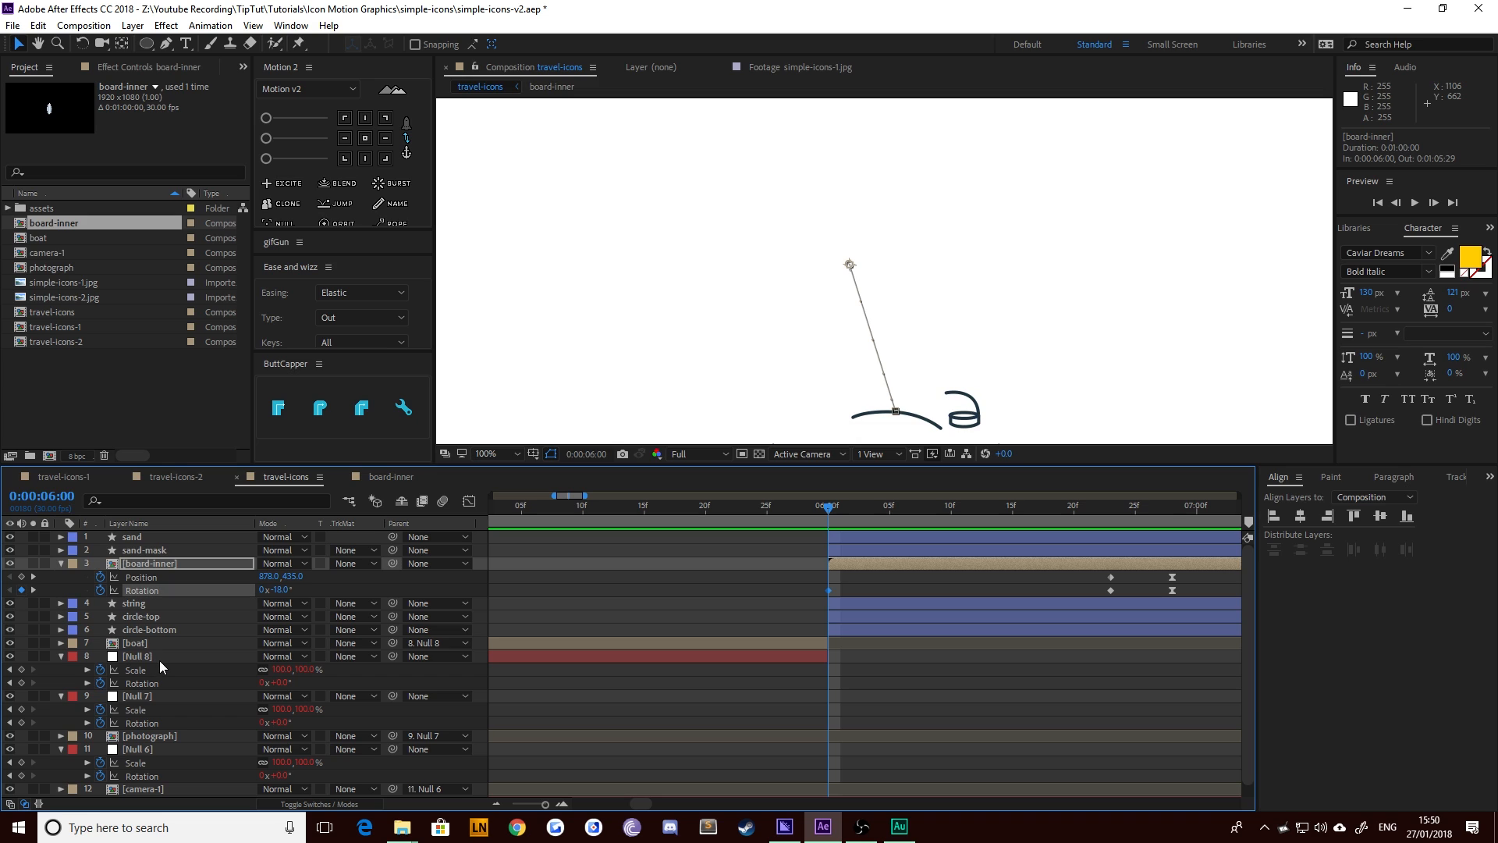
key("shift+Page_Down")
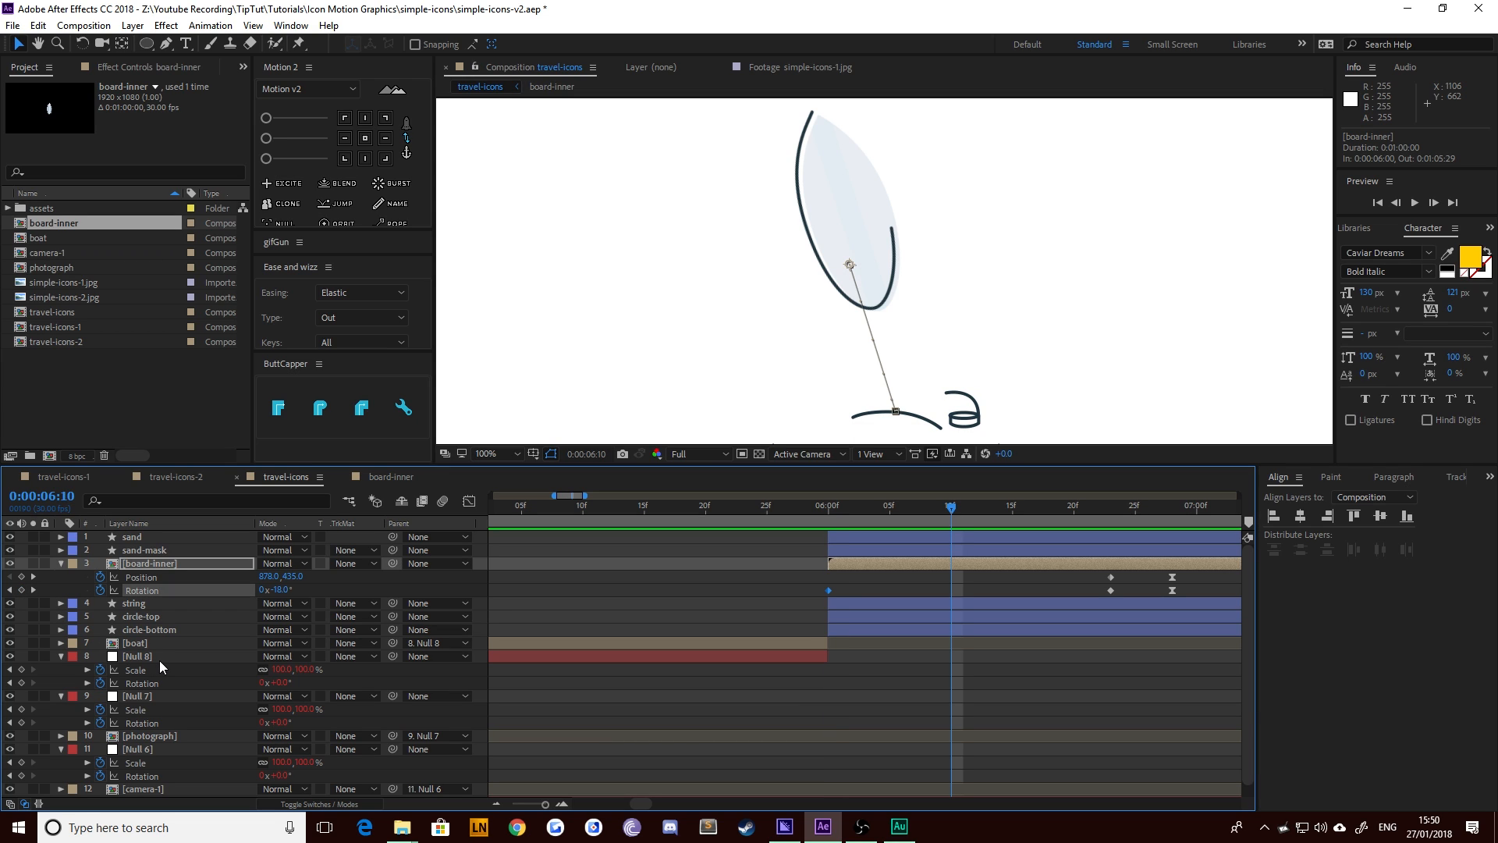
key("shift+Page_Up")
Add further Rotation keyframes to board-inner every five frames, at 0:00:06:05, 0:00:06:10 and 0:00:06:15
key("space")
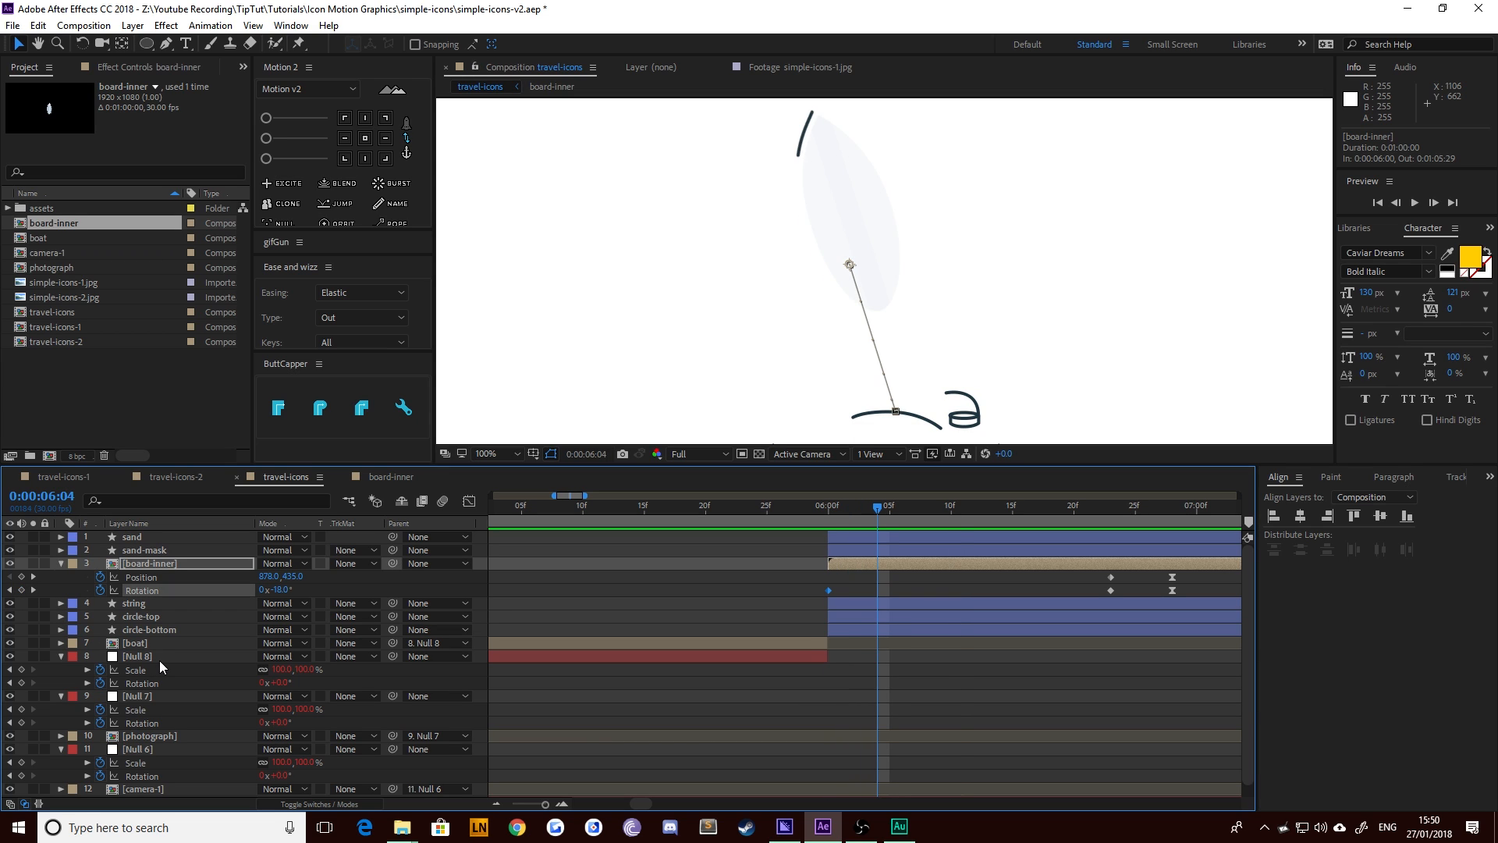
key("Page_Down")
key("Page_Down")
key("Page_Down")
key("Page_Down")
key("Page_Down")
left_click(29, 591)
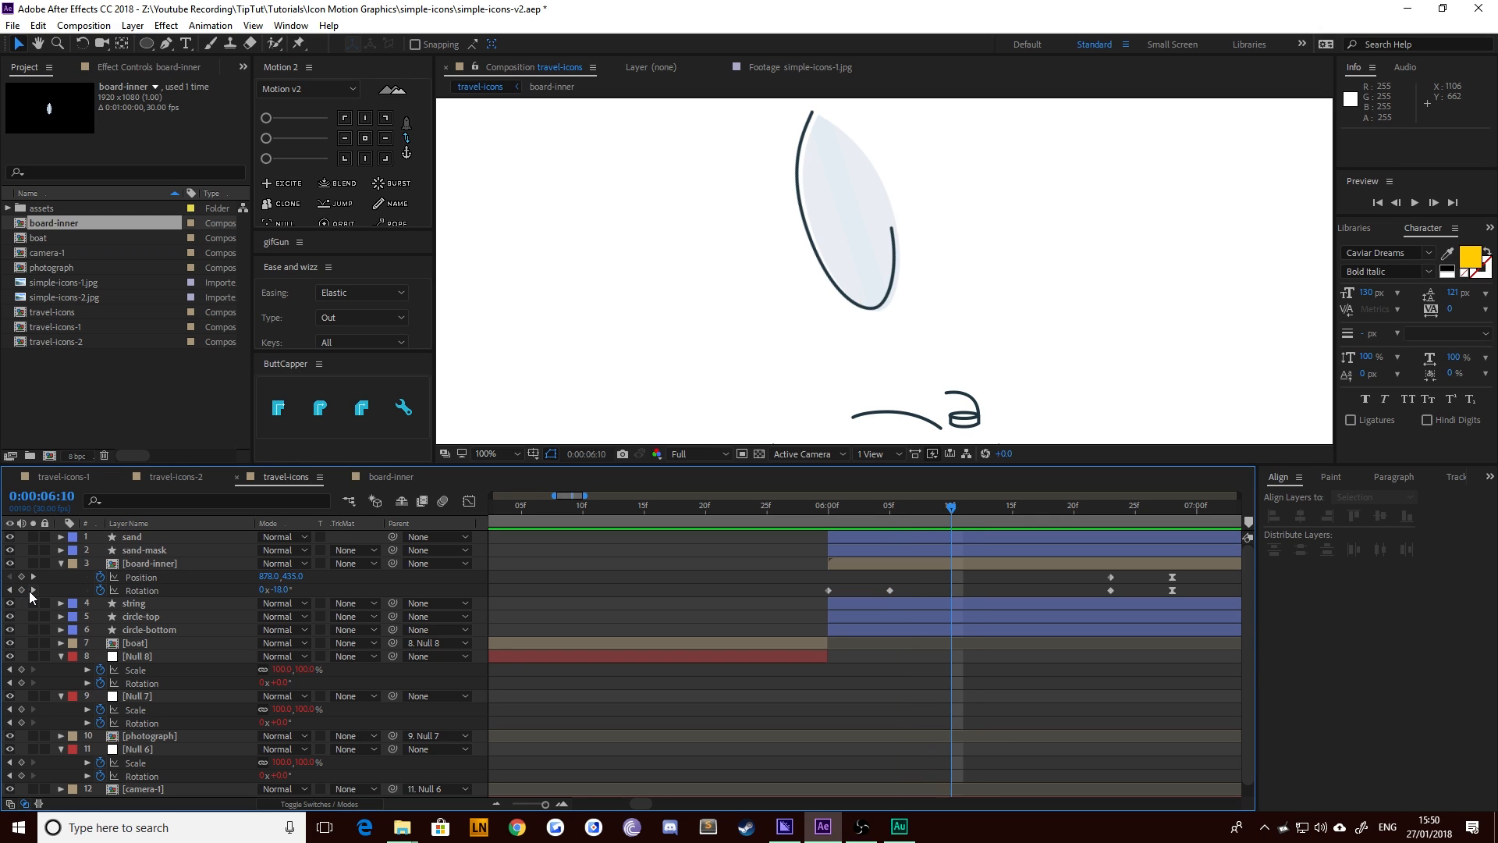
left_click(22, 591)
key("Page_Down")
key("Page_Down")
key("Page_Down")
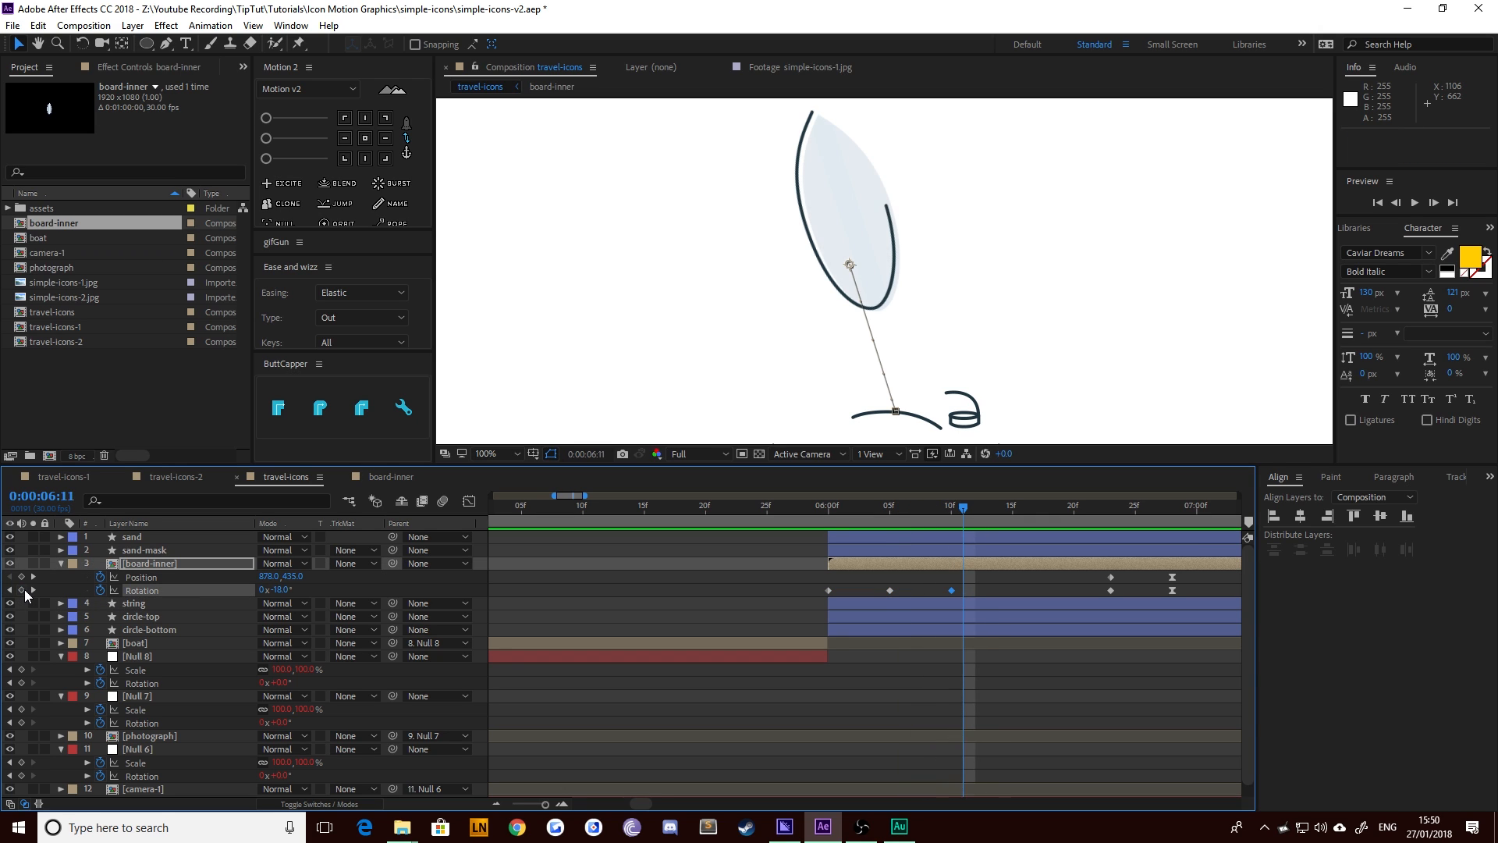
key("Page_Down")
key("Page_Down")
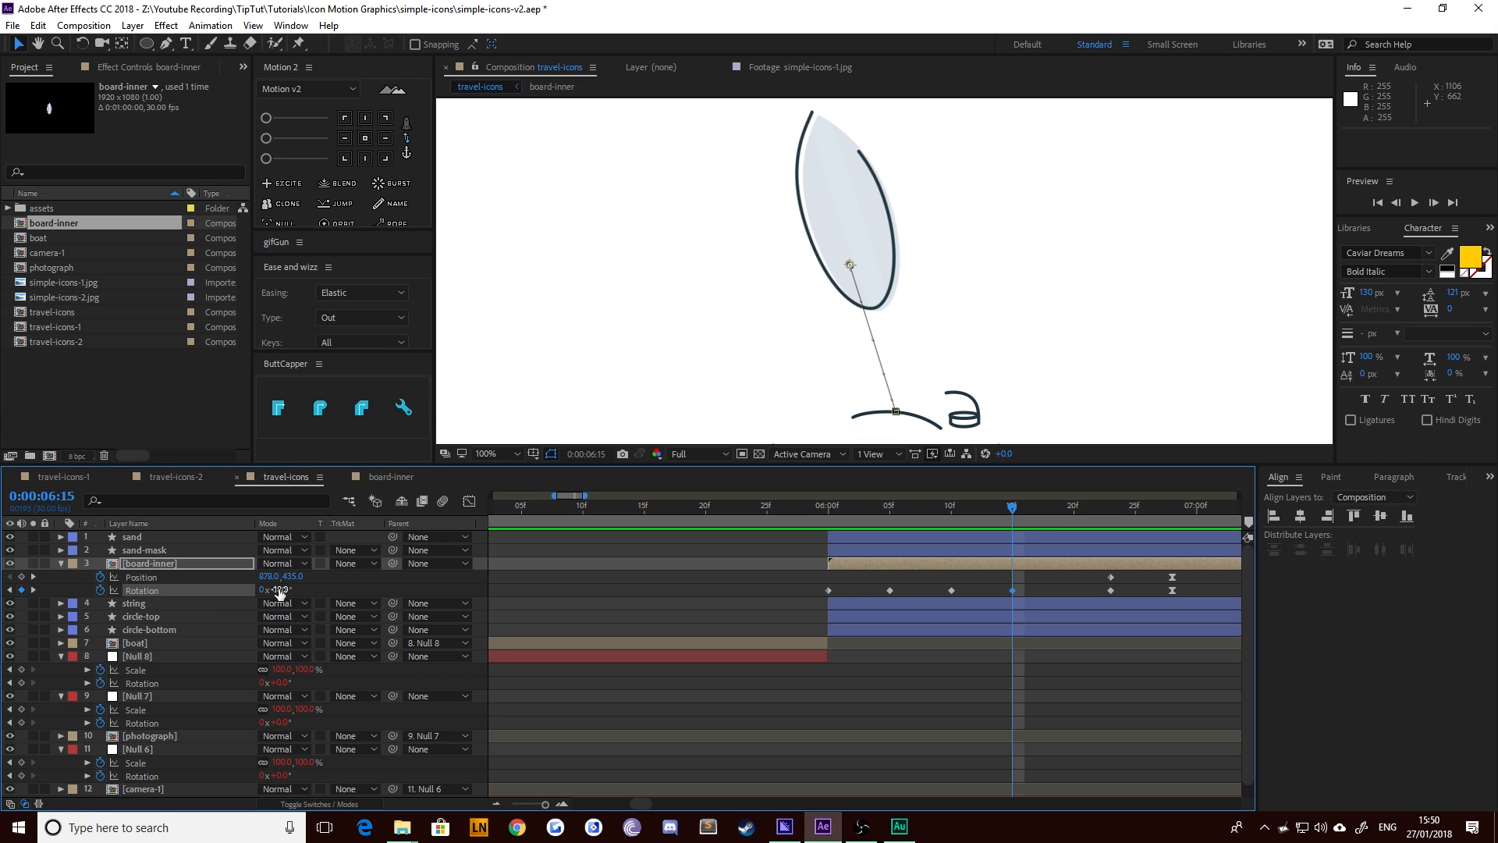
Vary the newly added Rotation keyframes to make the board sway, setting the one at 0:00:06:05 to -27°
left_click(318, 595)
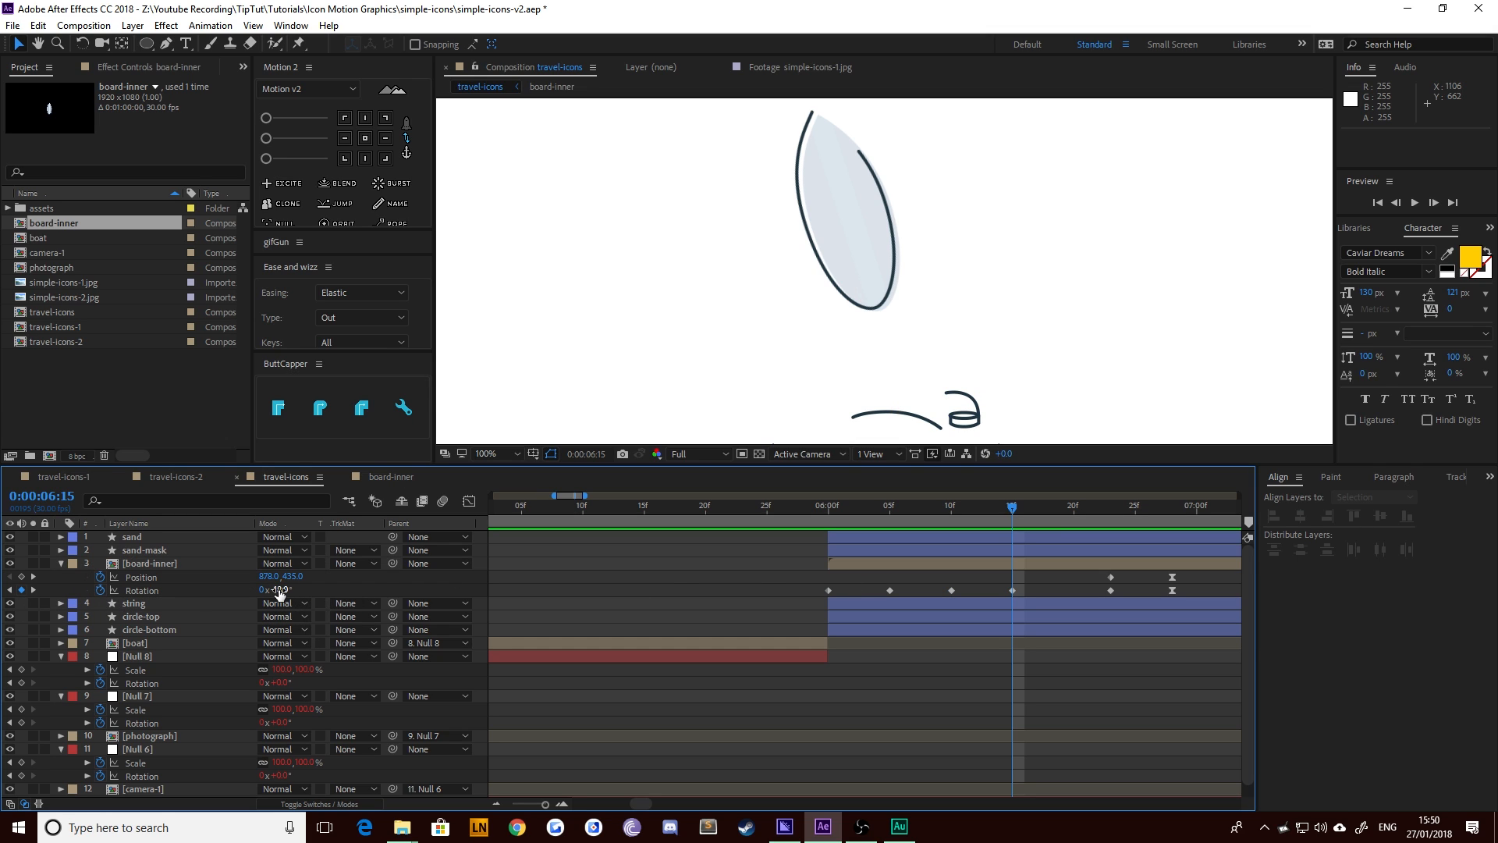
left_click_drag(281, 590, 269, 590)
left_click(14, 591)
left_click(14, 590)
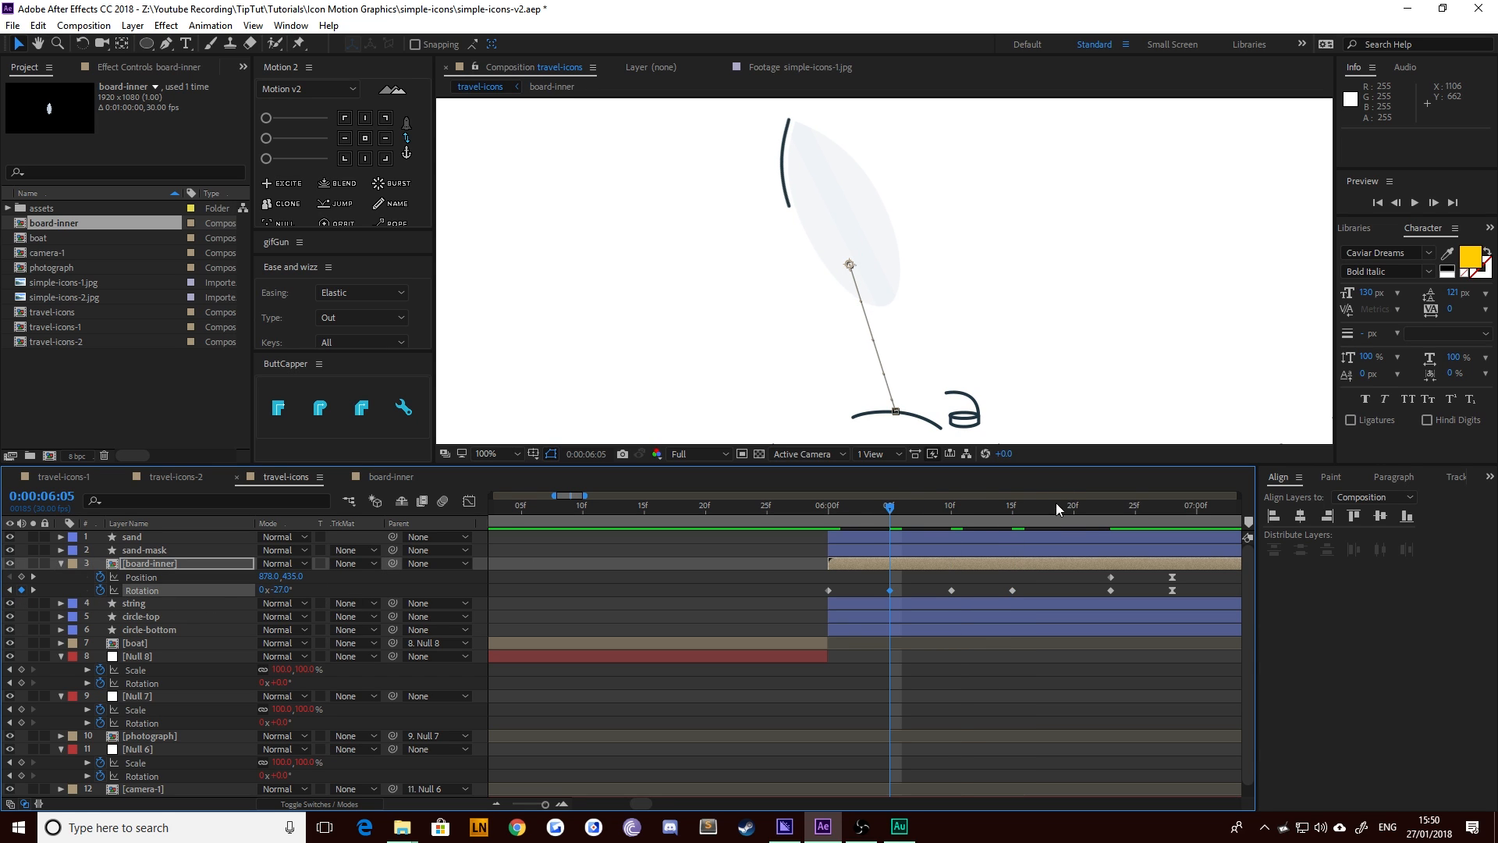
Add a Rotation keyframe of -5° at 0:00:06:19 and select the five Rotation keyframes from 0:00:06:00 to 0:00:06:19
left_click_drag(1072, 509, 1062, 512)
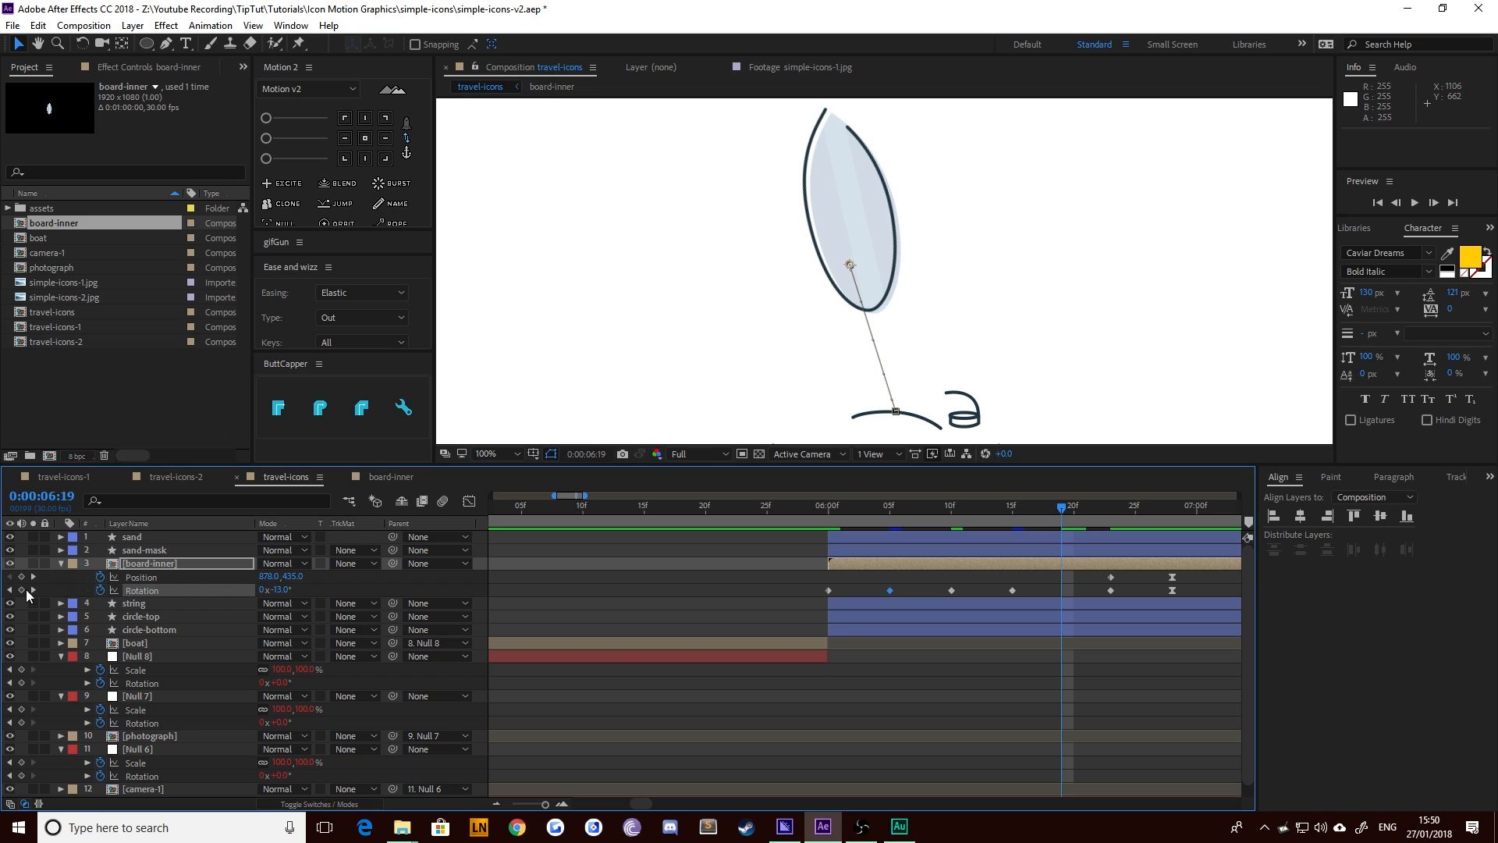
left_click_drag(278, 590, 285, 590)
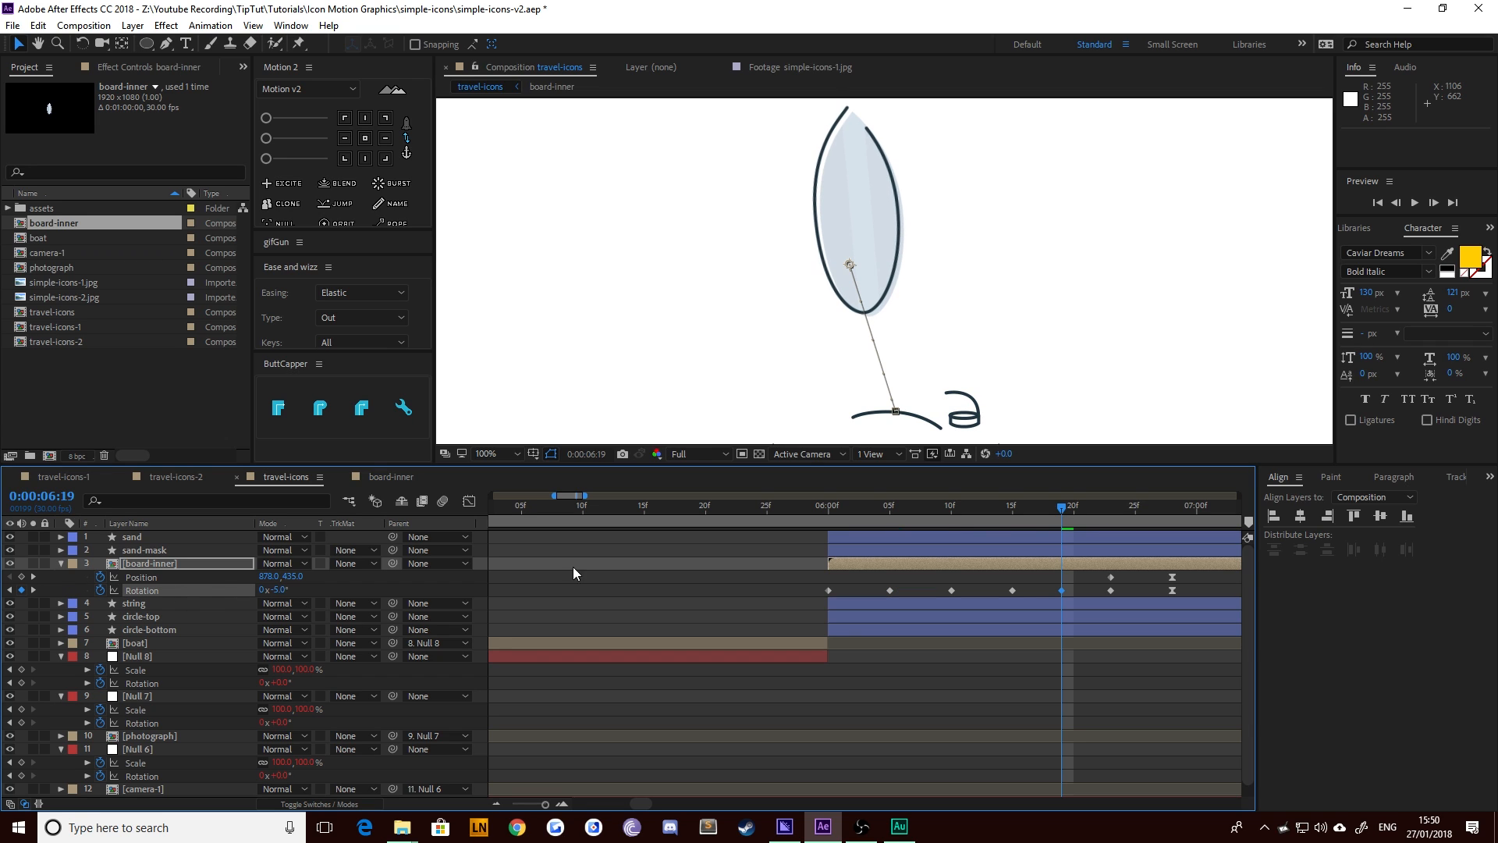
left_click_drag(811, 579, 1069, 591)
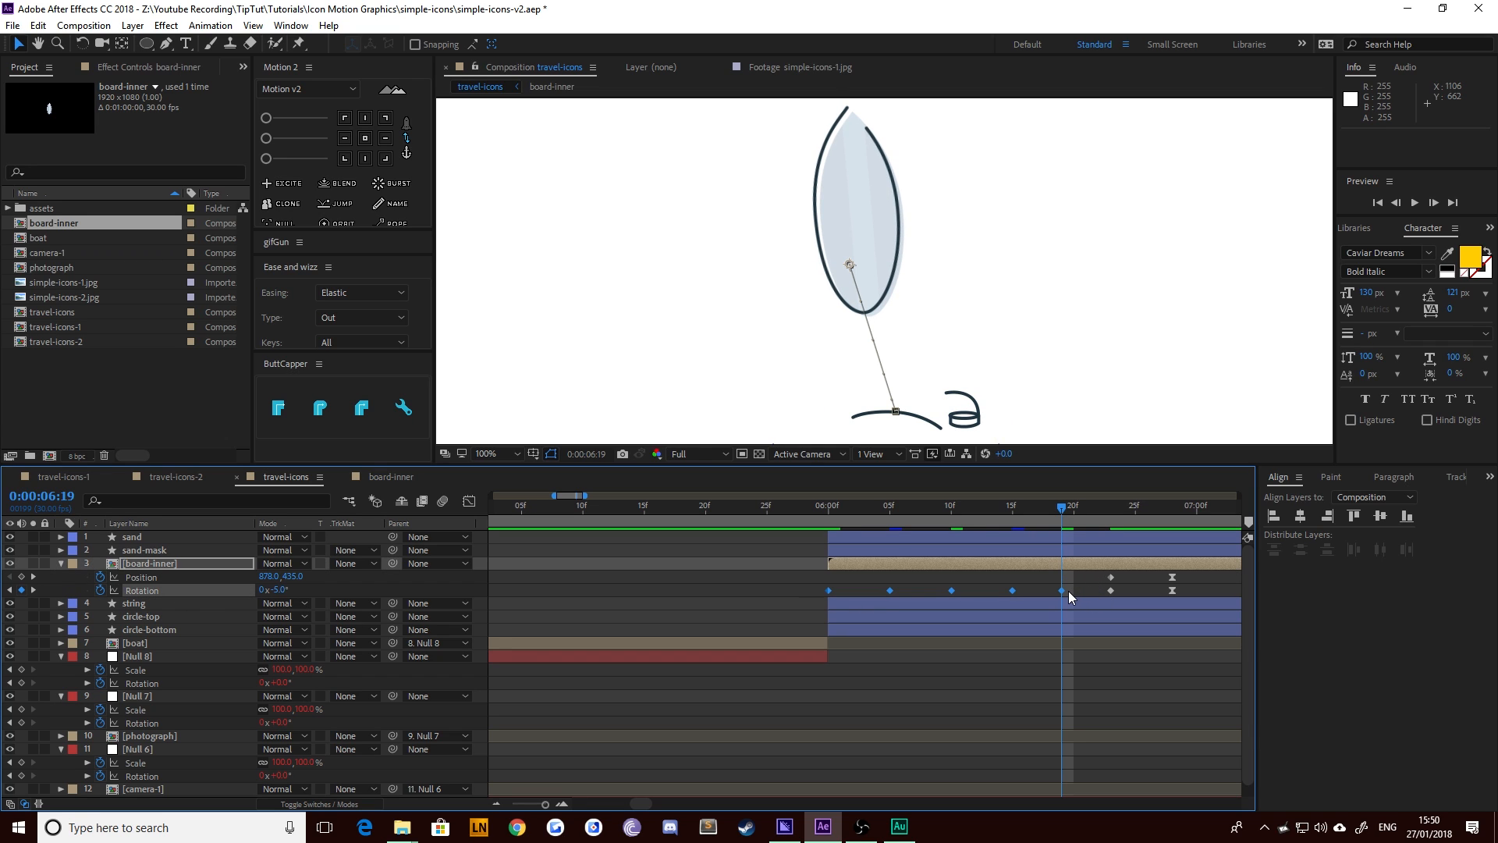
Apply Easy Ease to the five selected board-inner Rotation keyframes and preview the sway from 0:00:06:00
key("F9")
left_click(833, 507)
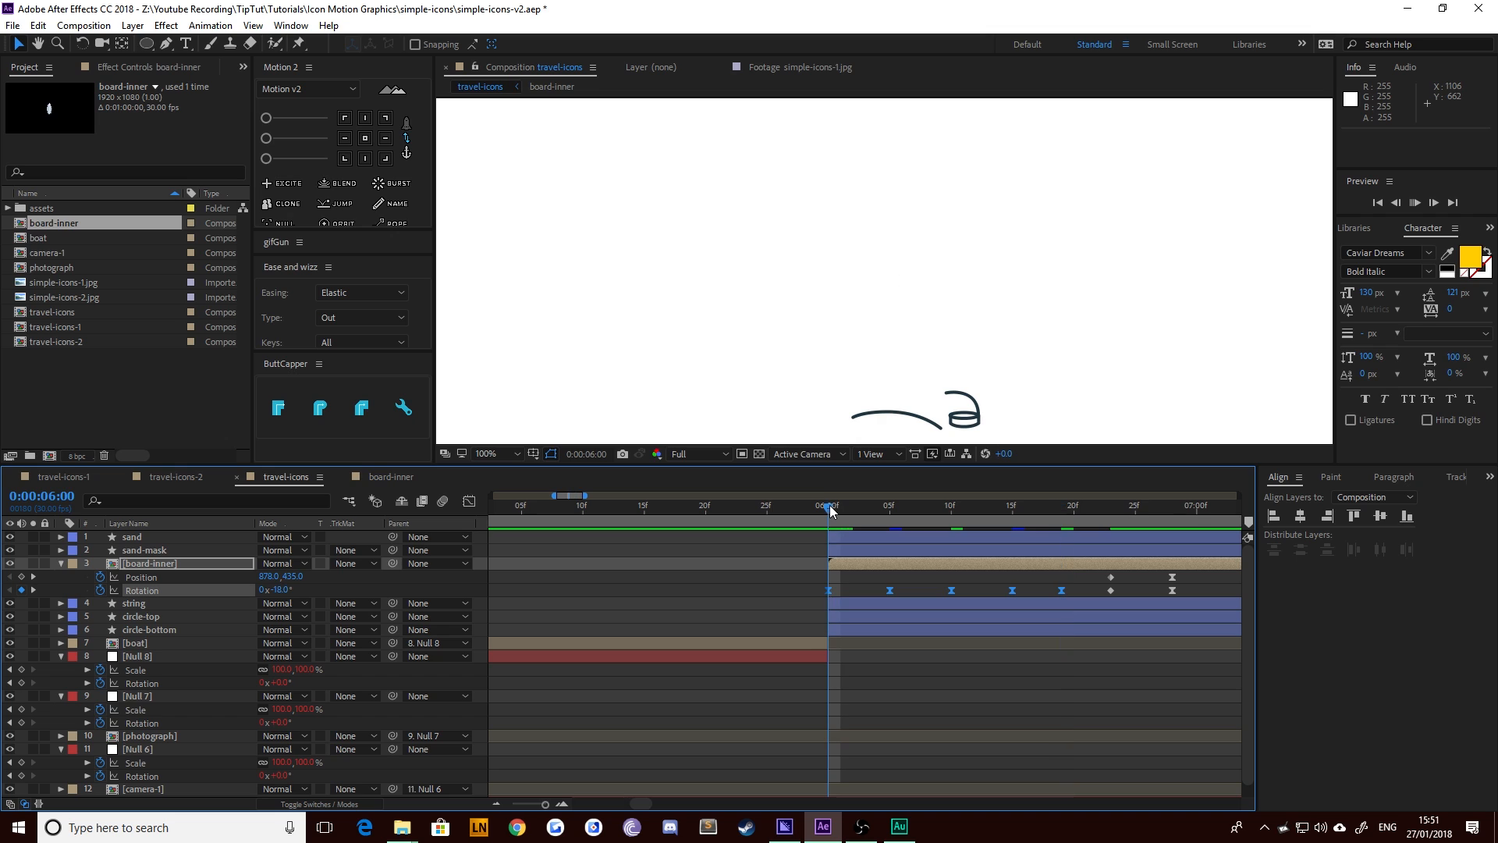
key("space")
key("space")
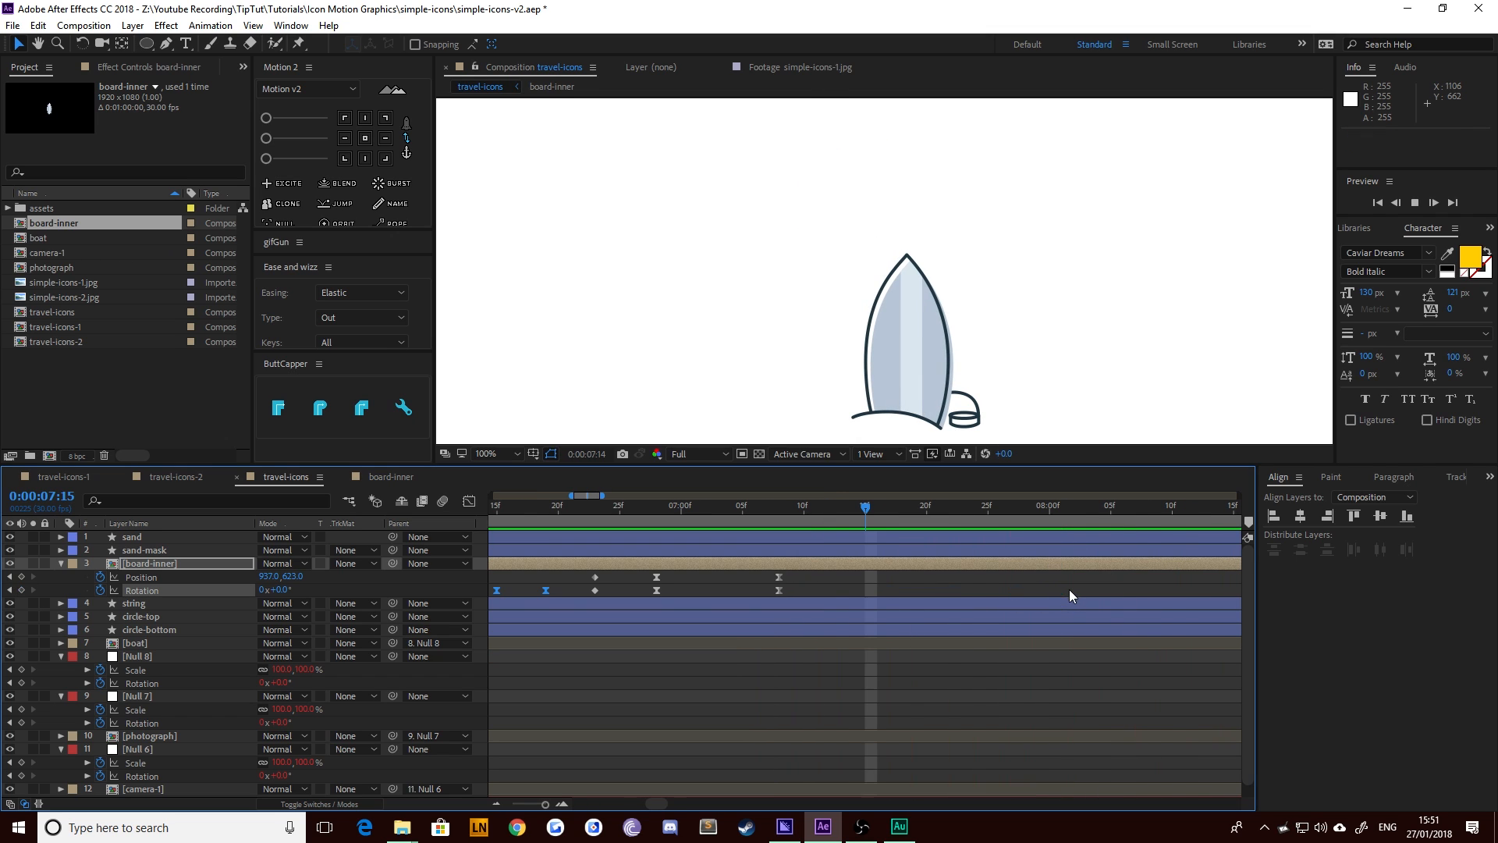
Compress the five eased Rotation keyframes proportionally so the last one falls at 0:00:06:08, and preview the faster sway
left_click_drag(659, 807, 646, 804)
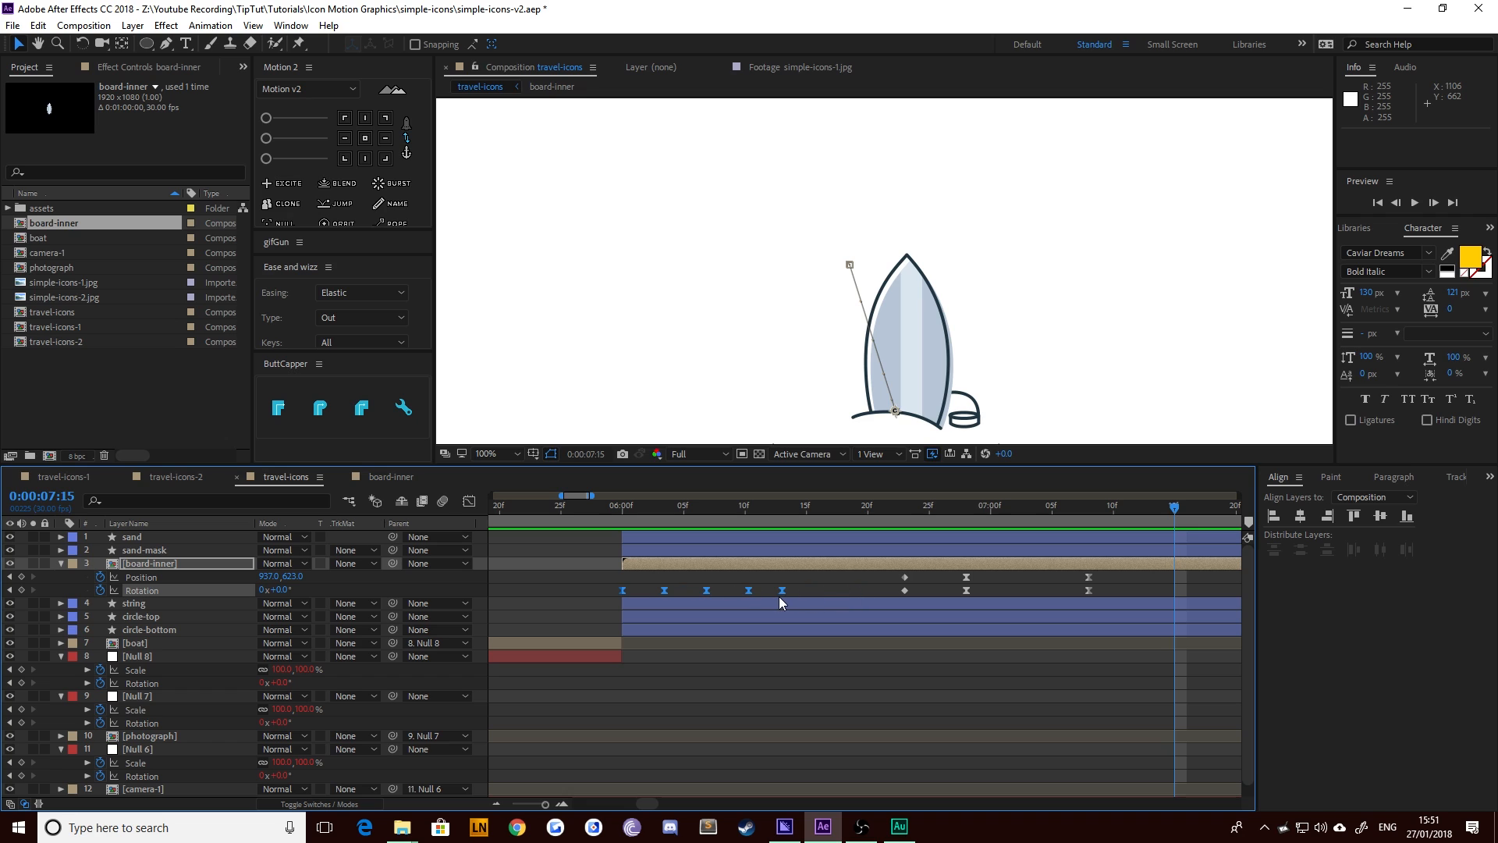
left_click_drag(779, 597, 716, 597)
left_click(618, 509)
key("space")
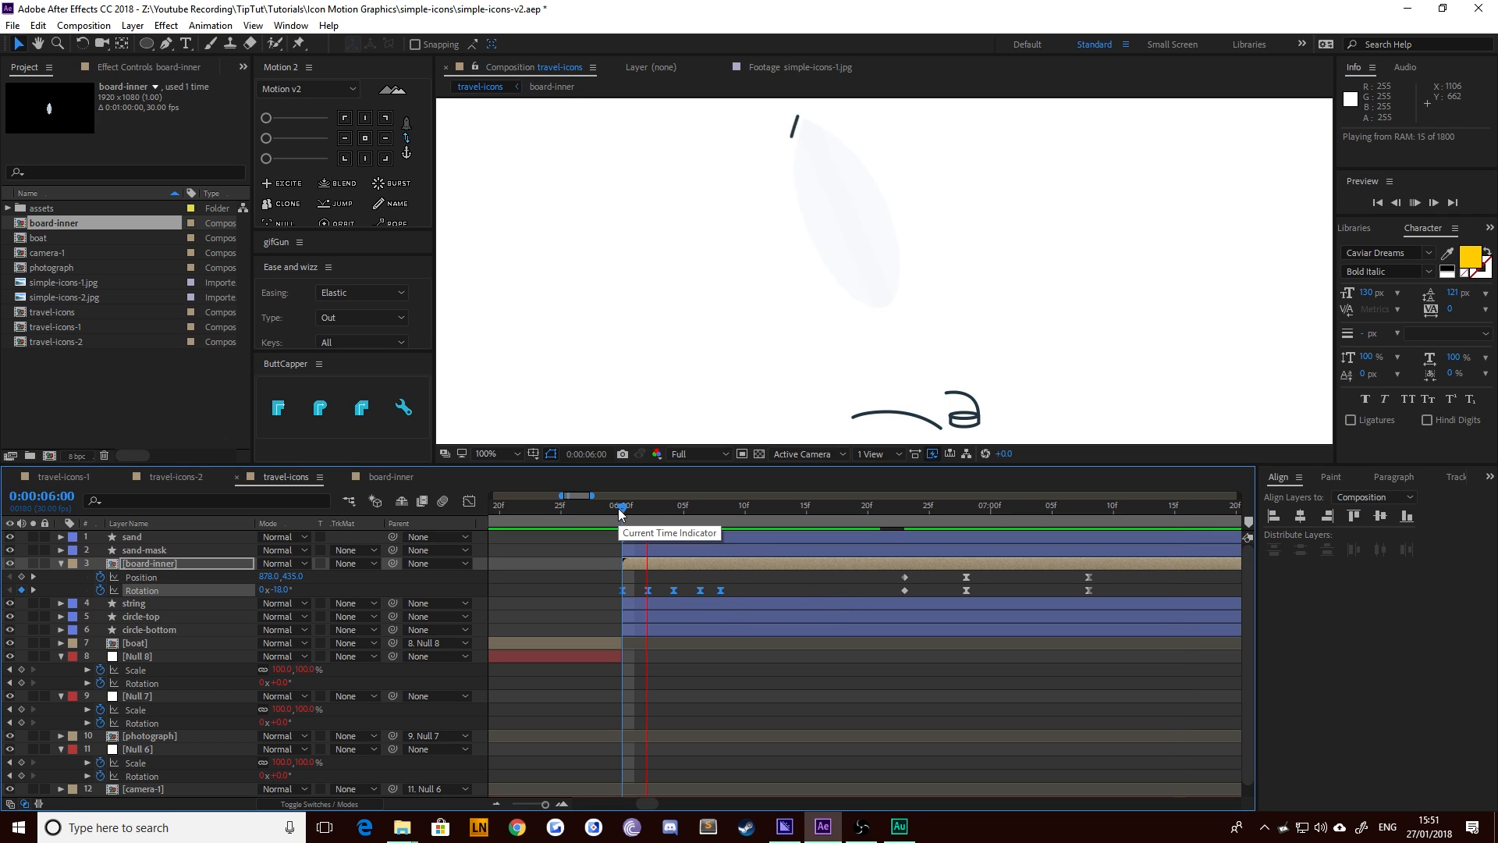
Try a Rotation of -33° on the selected sway keyframes from 0:00:06:00, and undo the change
left_click(618, 518)
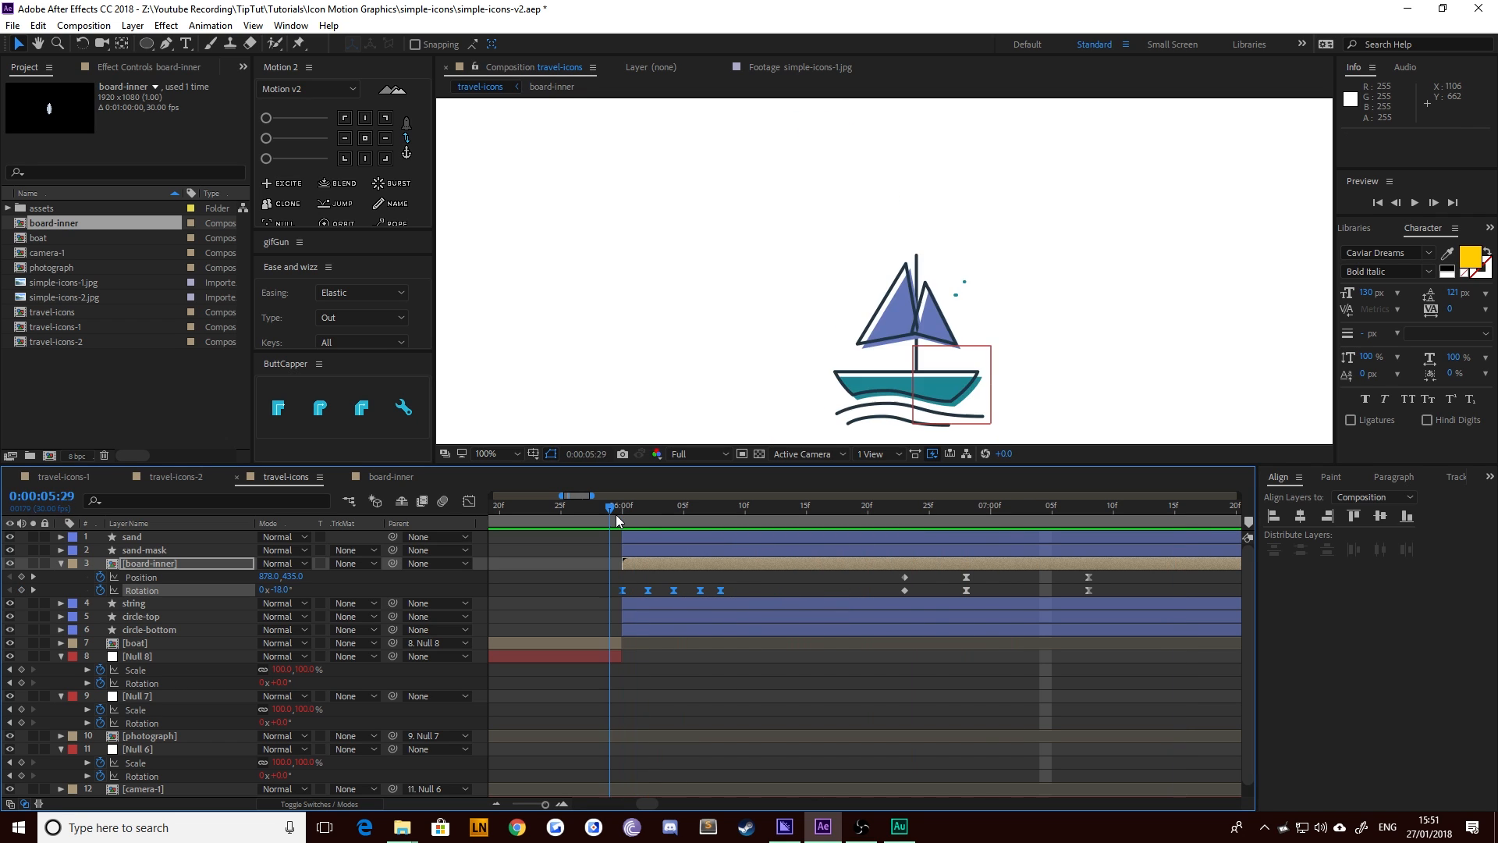
key("Page_Down")
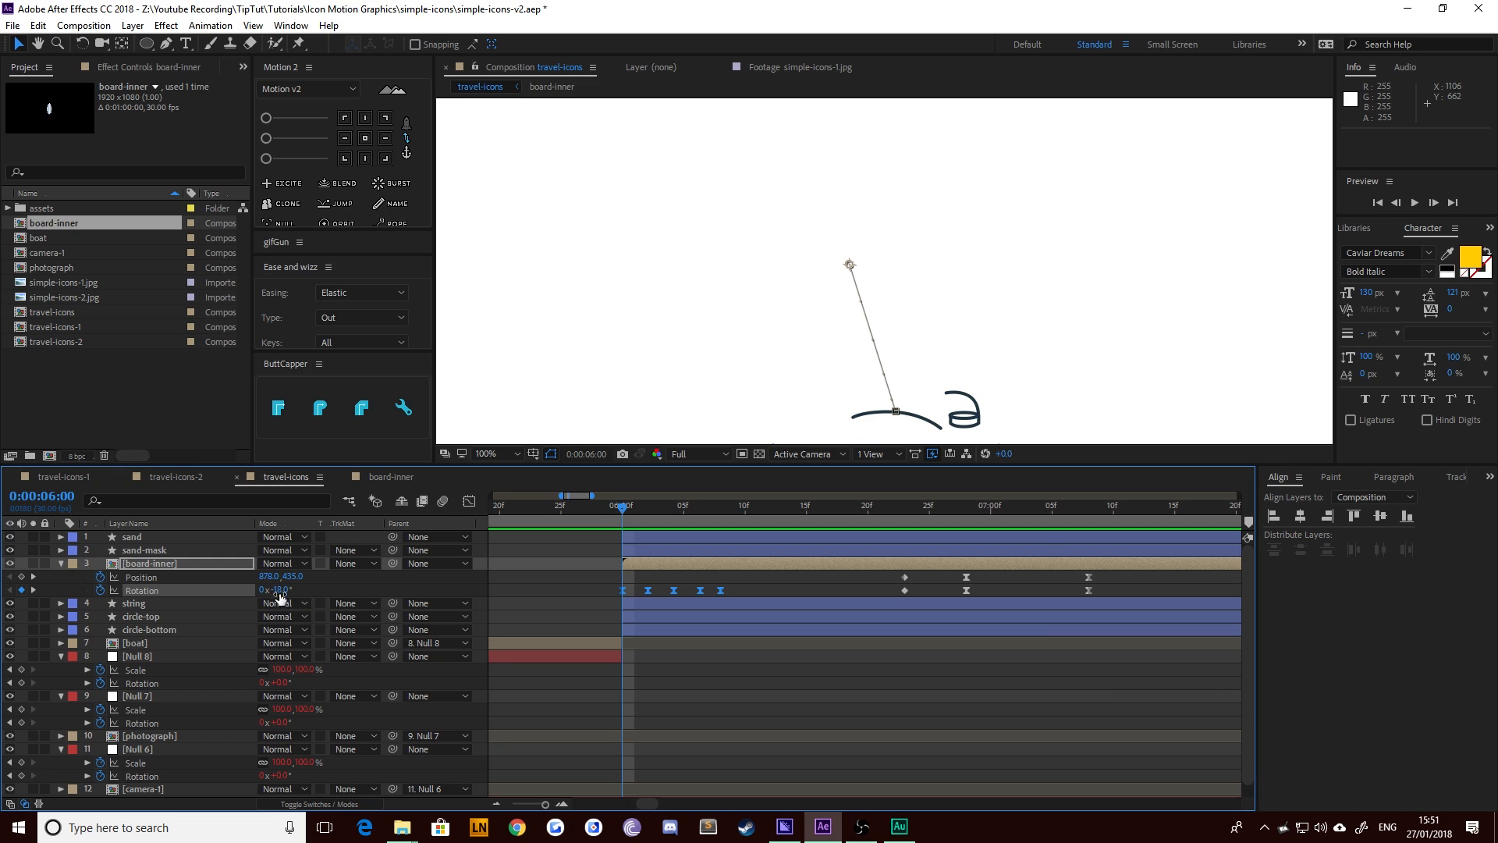
left_click_drag(275, 590, 270, 594)
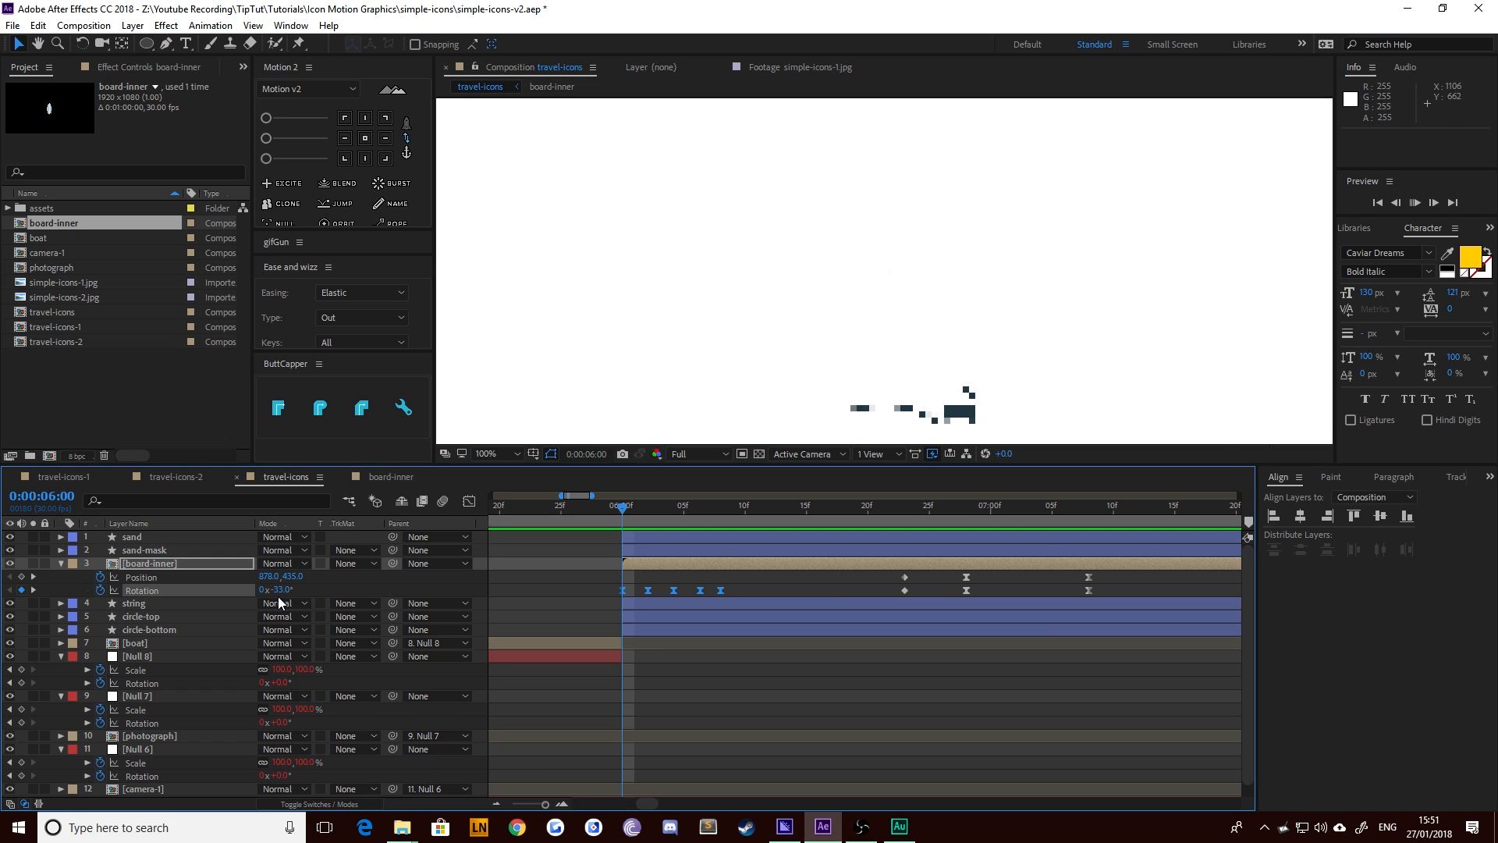
key("space")
key("space")
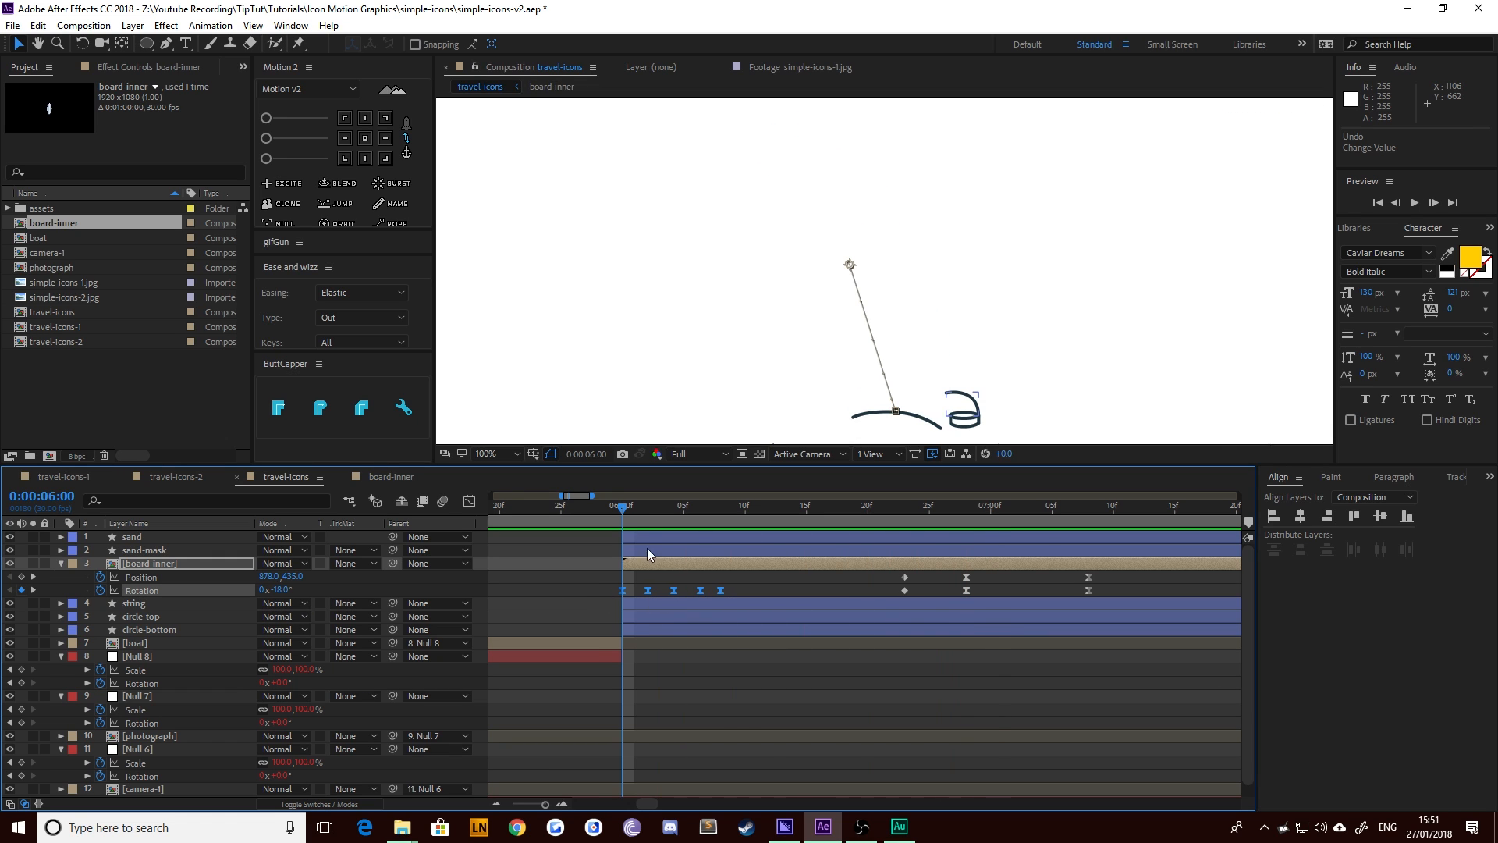
left_click_drag(619, 507, 712, 537)
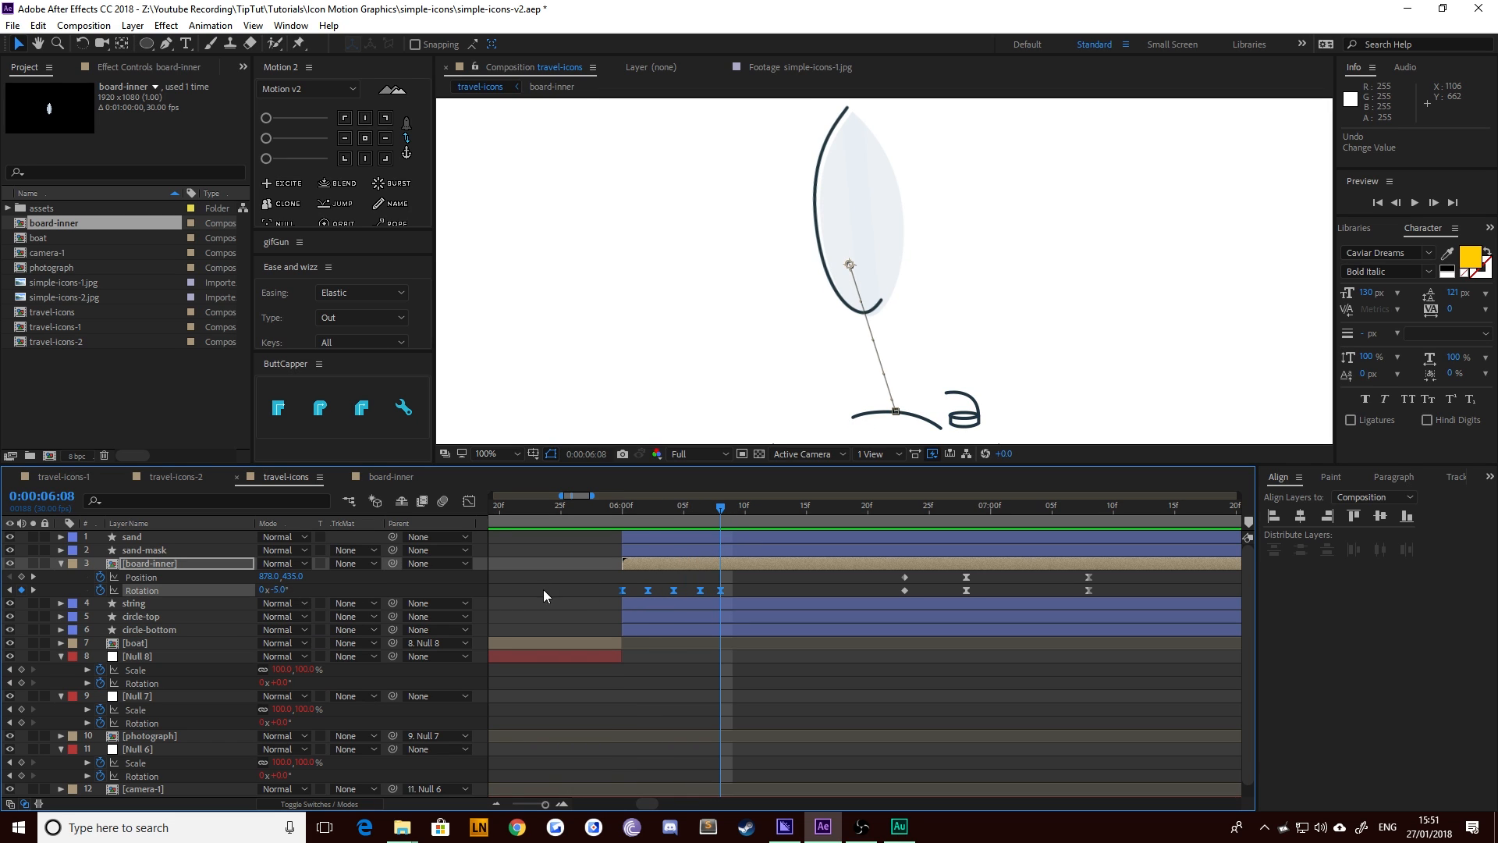
left_click_drag(270, 590, 273, 595)
Move board-inner's linear Rotation keyframe at 0:00:06:23 to 0:00:06:10 and preview from 0:00:06:00
left_click_drag(623, 514, 953, 503)
left_click_drag(905, 590, 741, 593)
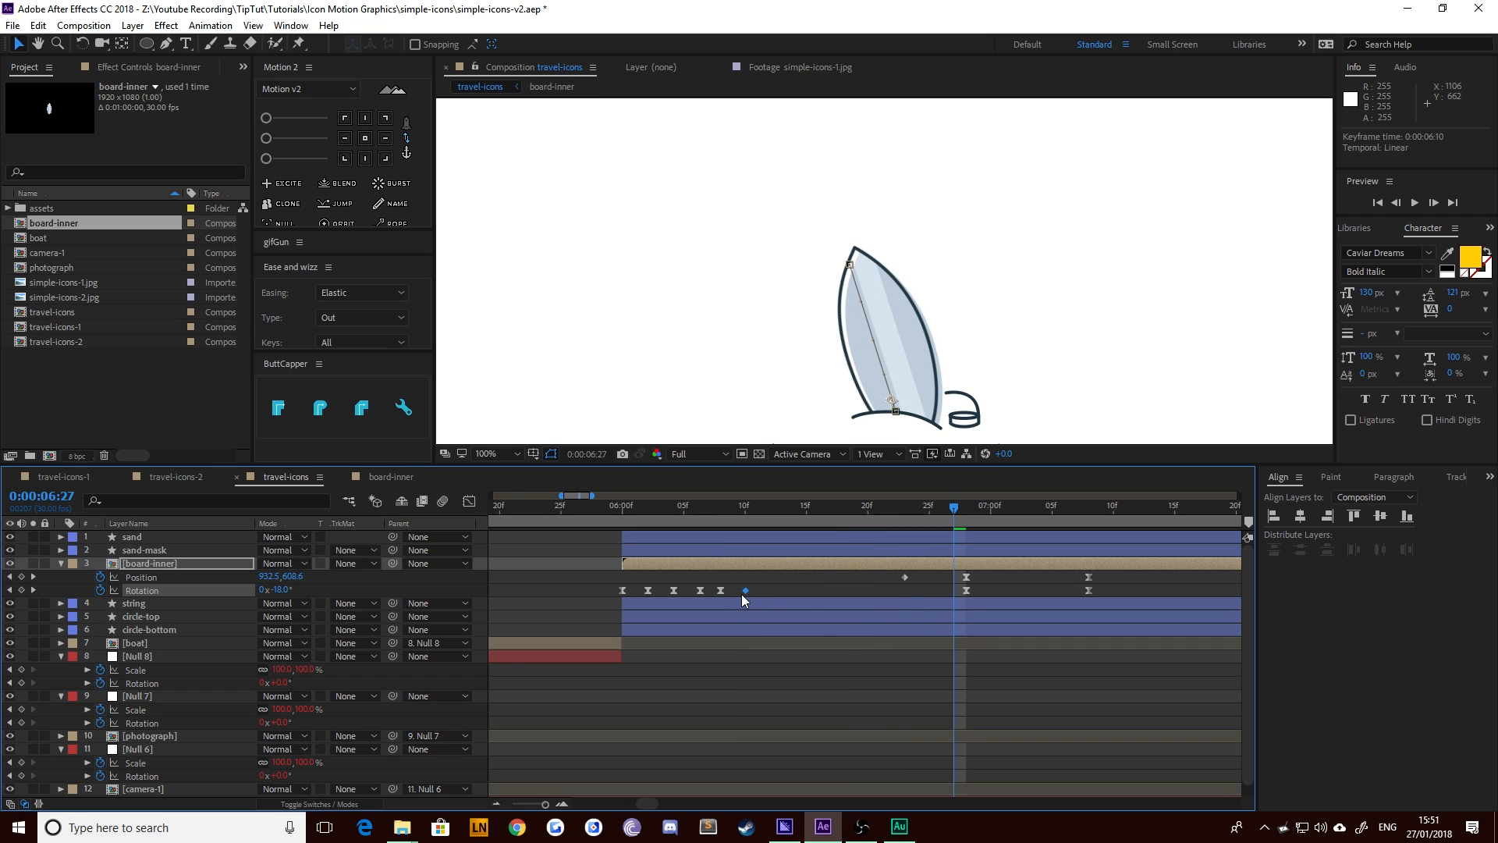
left_click(623, 507)
key("space")
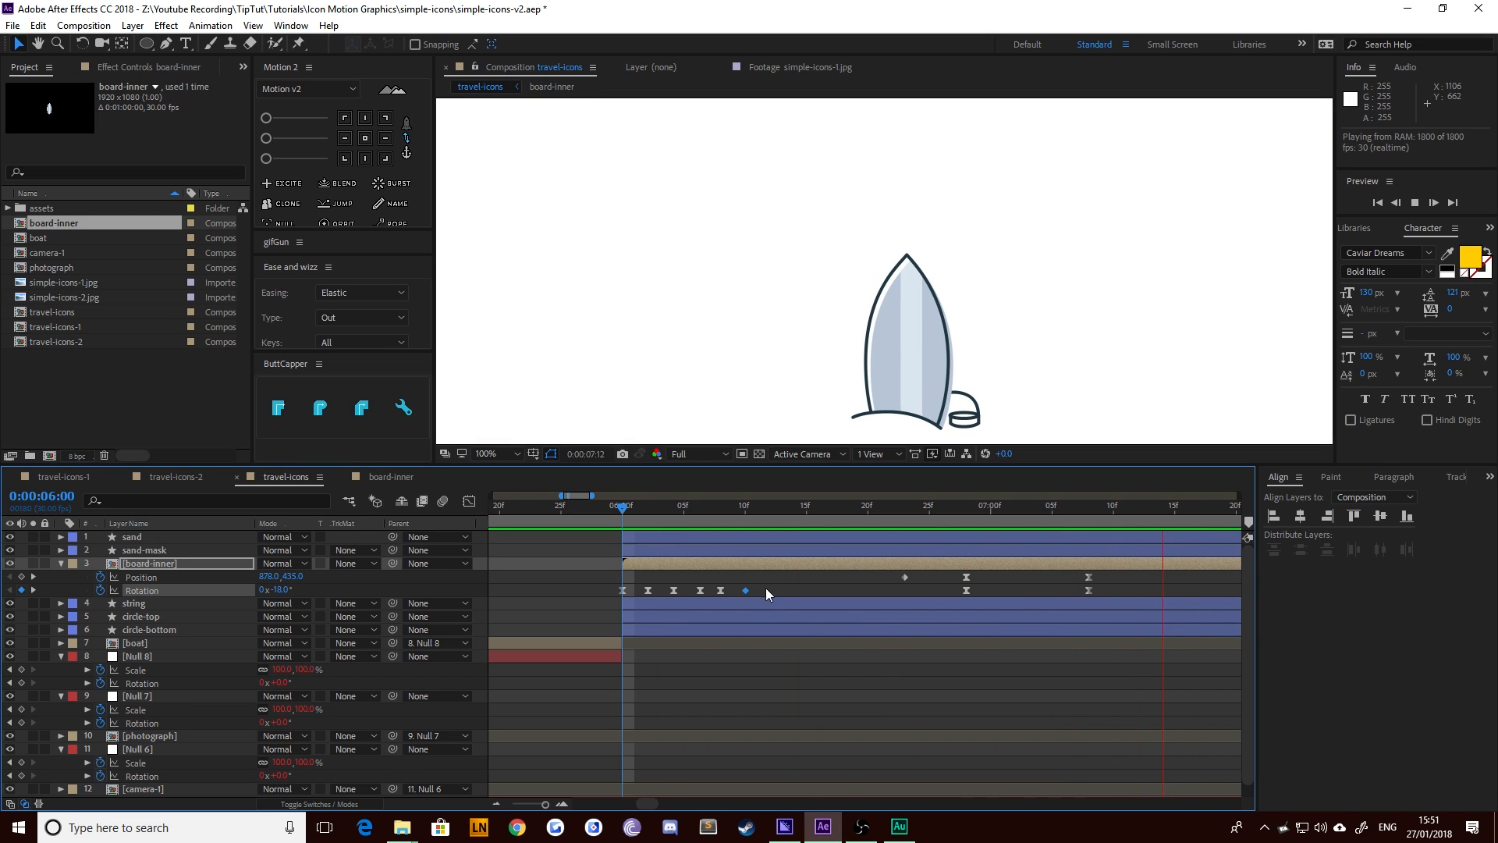
Stretch the first six Rotation keyframes so the last falls at 0:00:06:13, ease that last keyframe and preview the motion
left_click_drag(765, 587, 615, 598)
left_click_drag(745, 591, 779, 591)
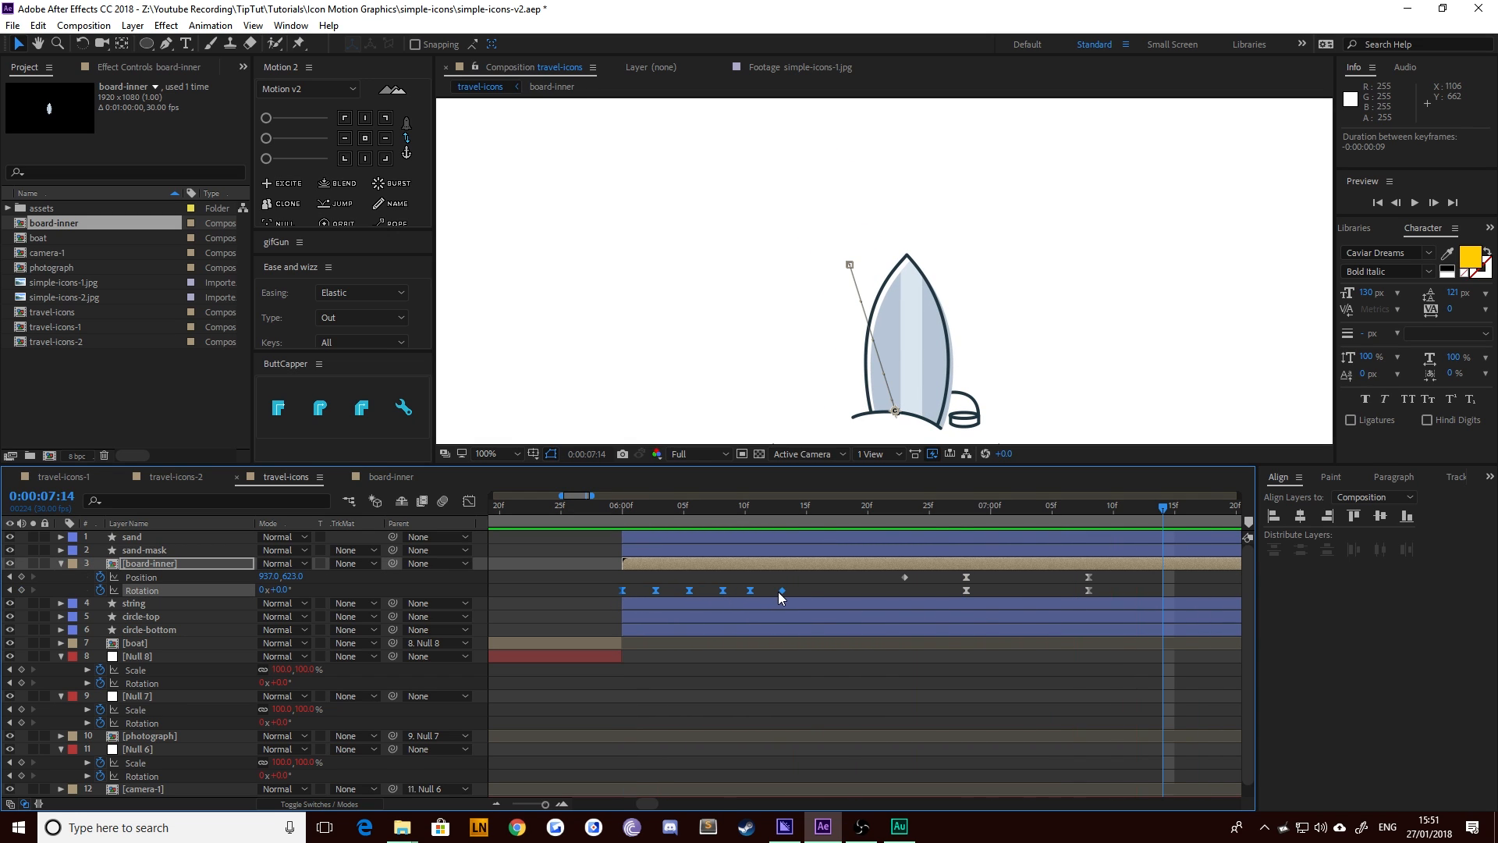
left_click(782, 589)
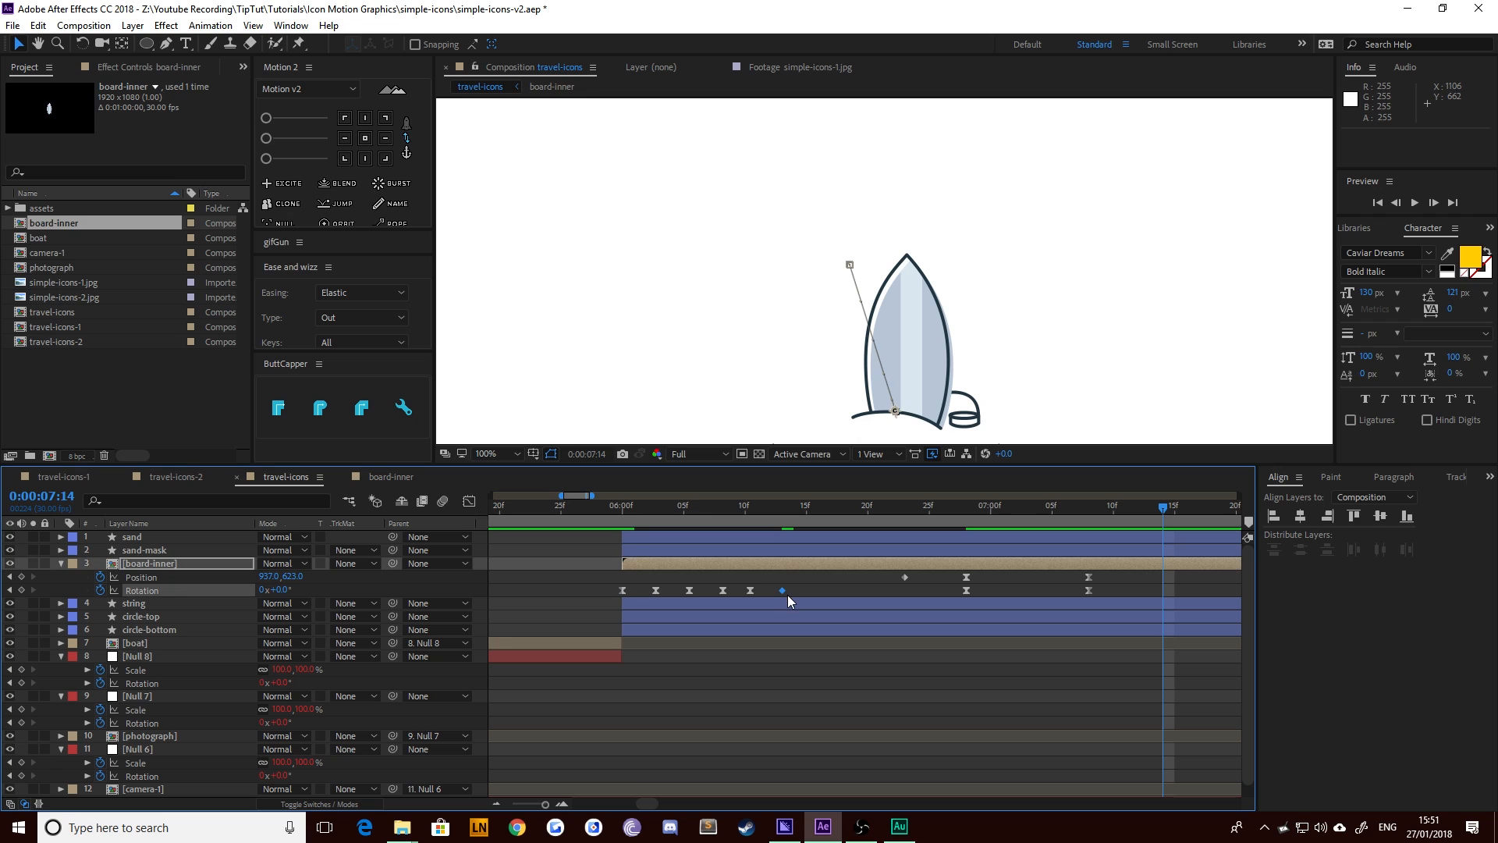
key("space")
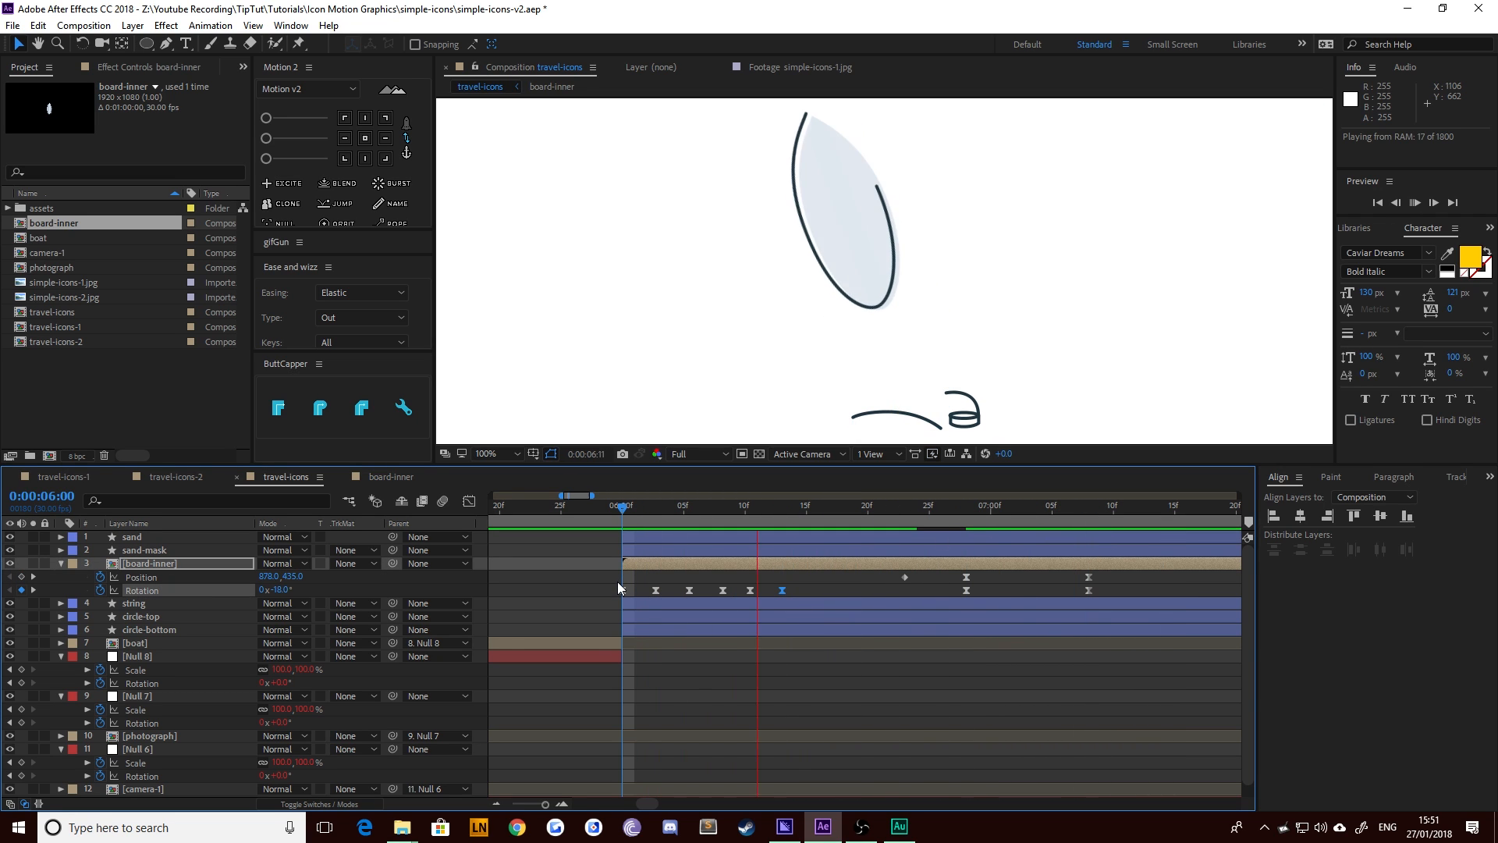
key("space")
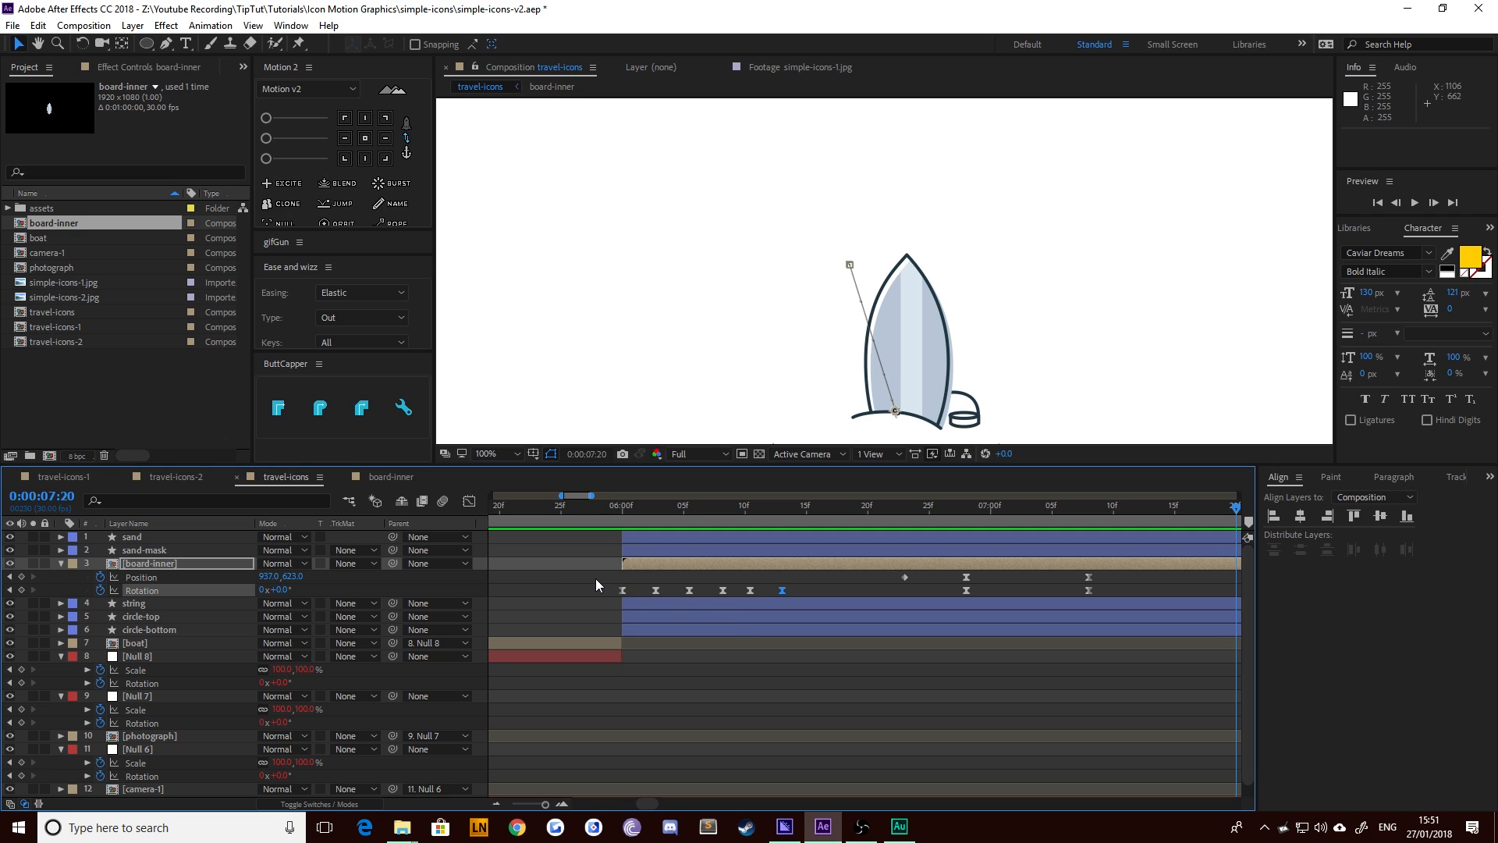
Inside board-inner, move the ending Trim Paths End and Opacity keyframes of board, line and board-blue ten frames earlier, to 0:00:06:20
left_click_drag(891, 578, 1100, 595)
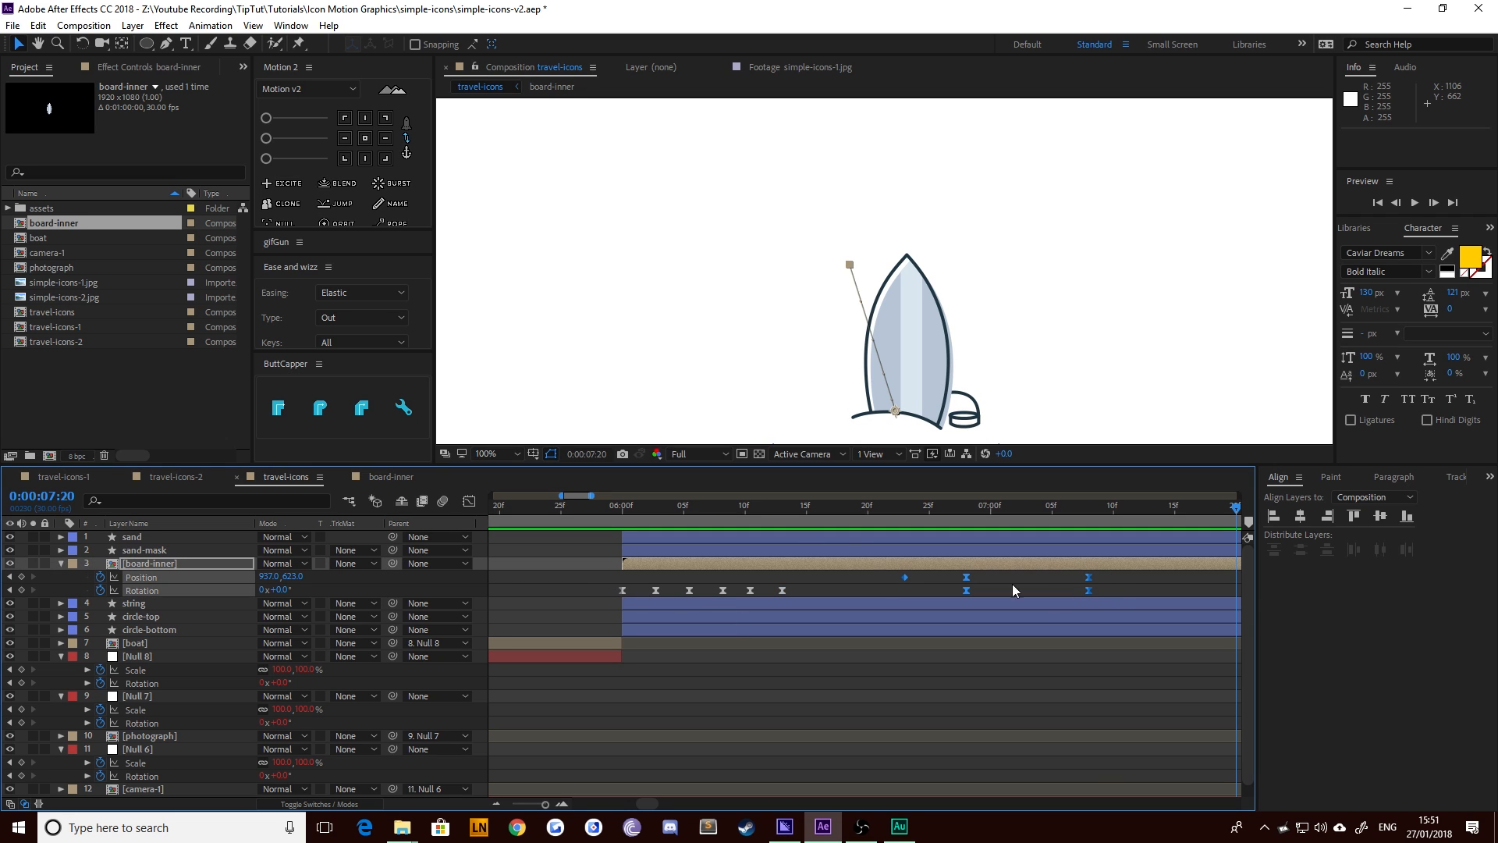
double_click(685, 566)
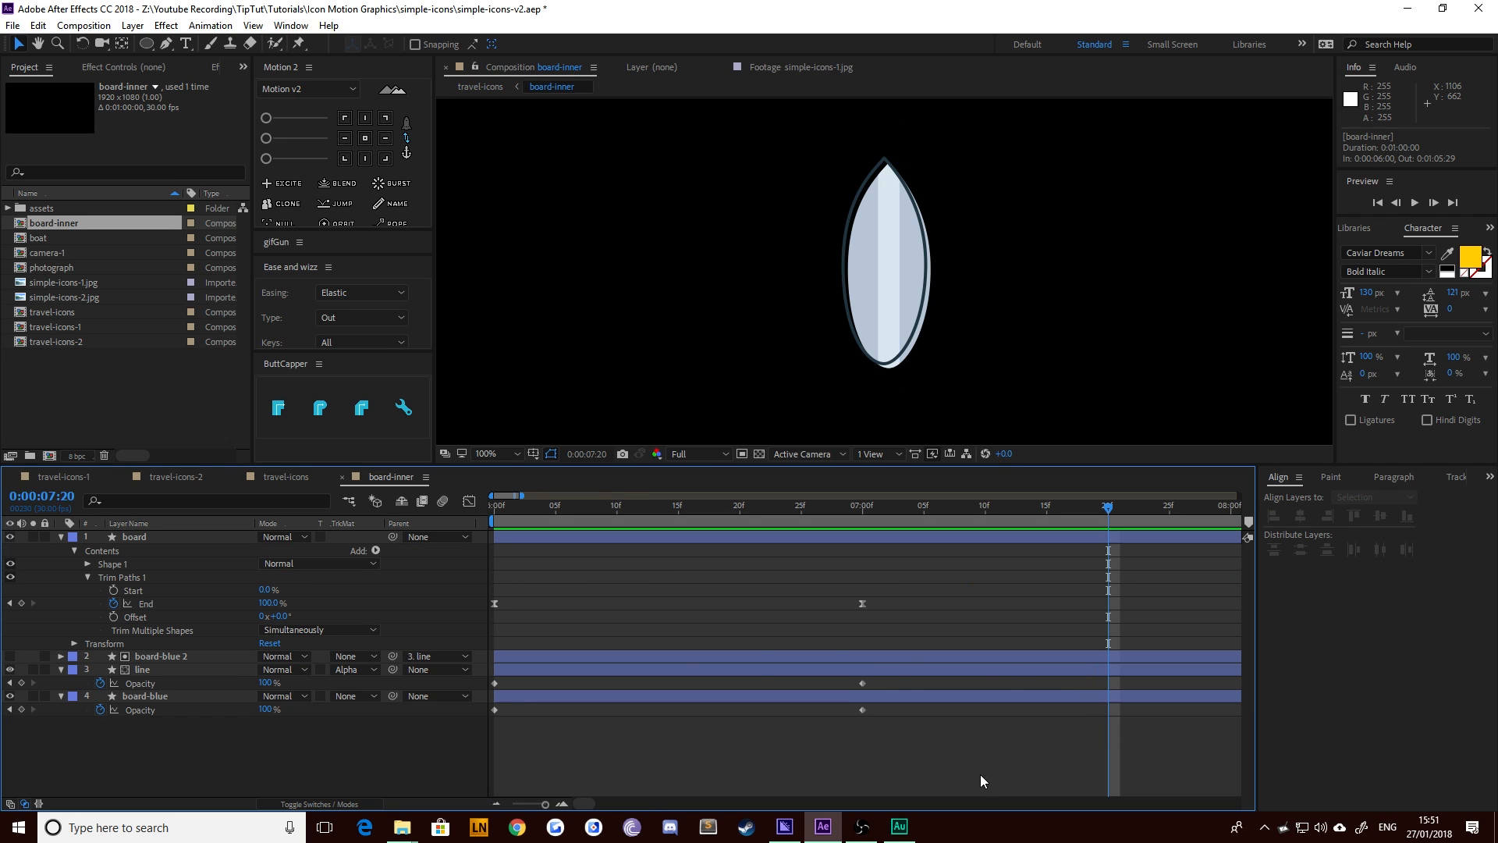
left_click_drag(982, 781, 269, 539)
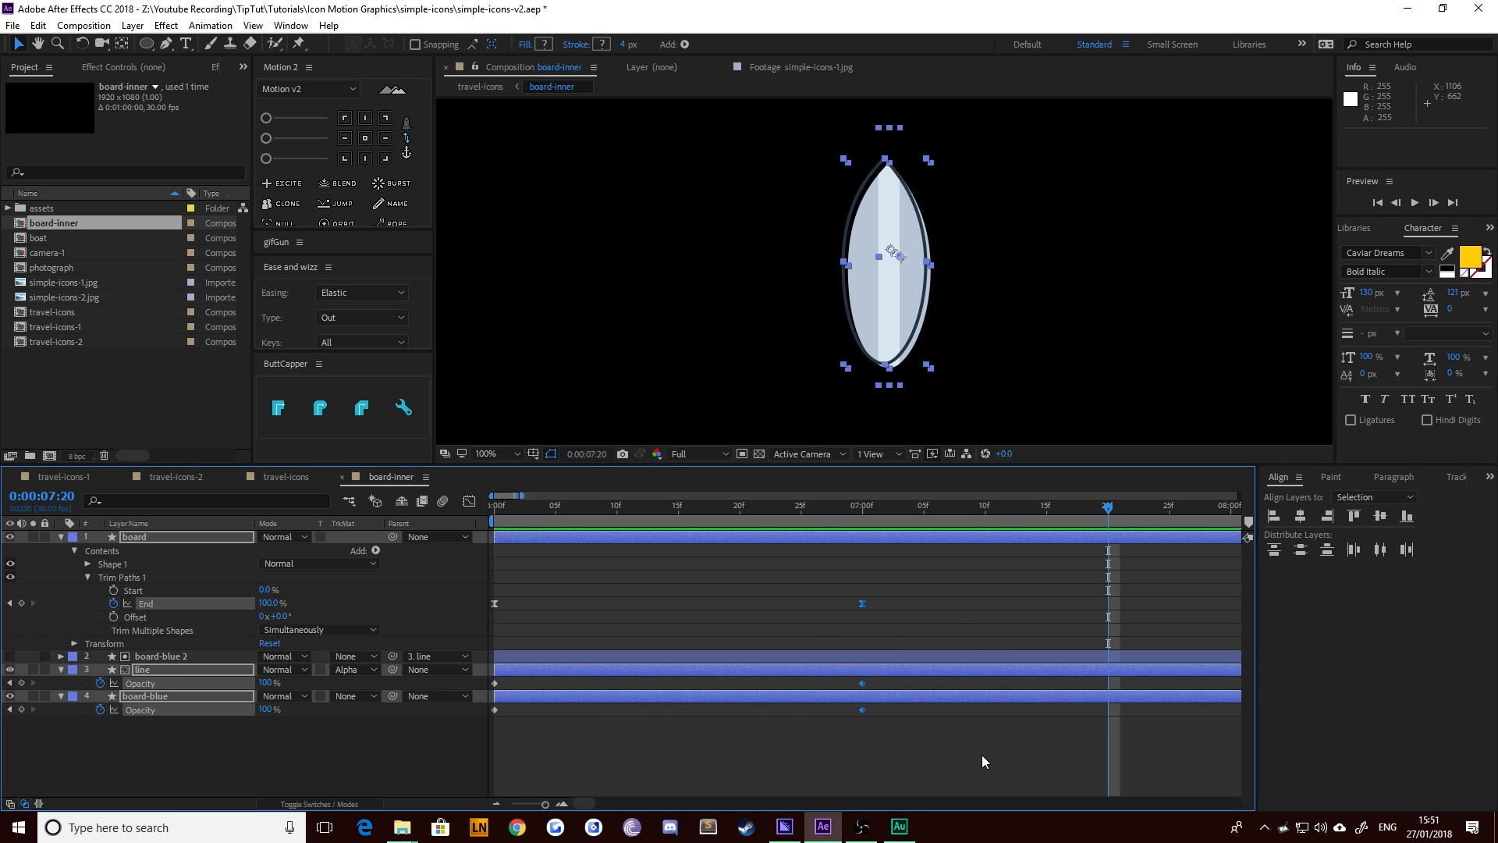
key("alt+shift+Left")
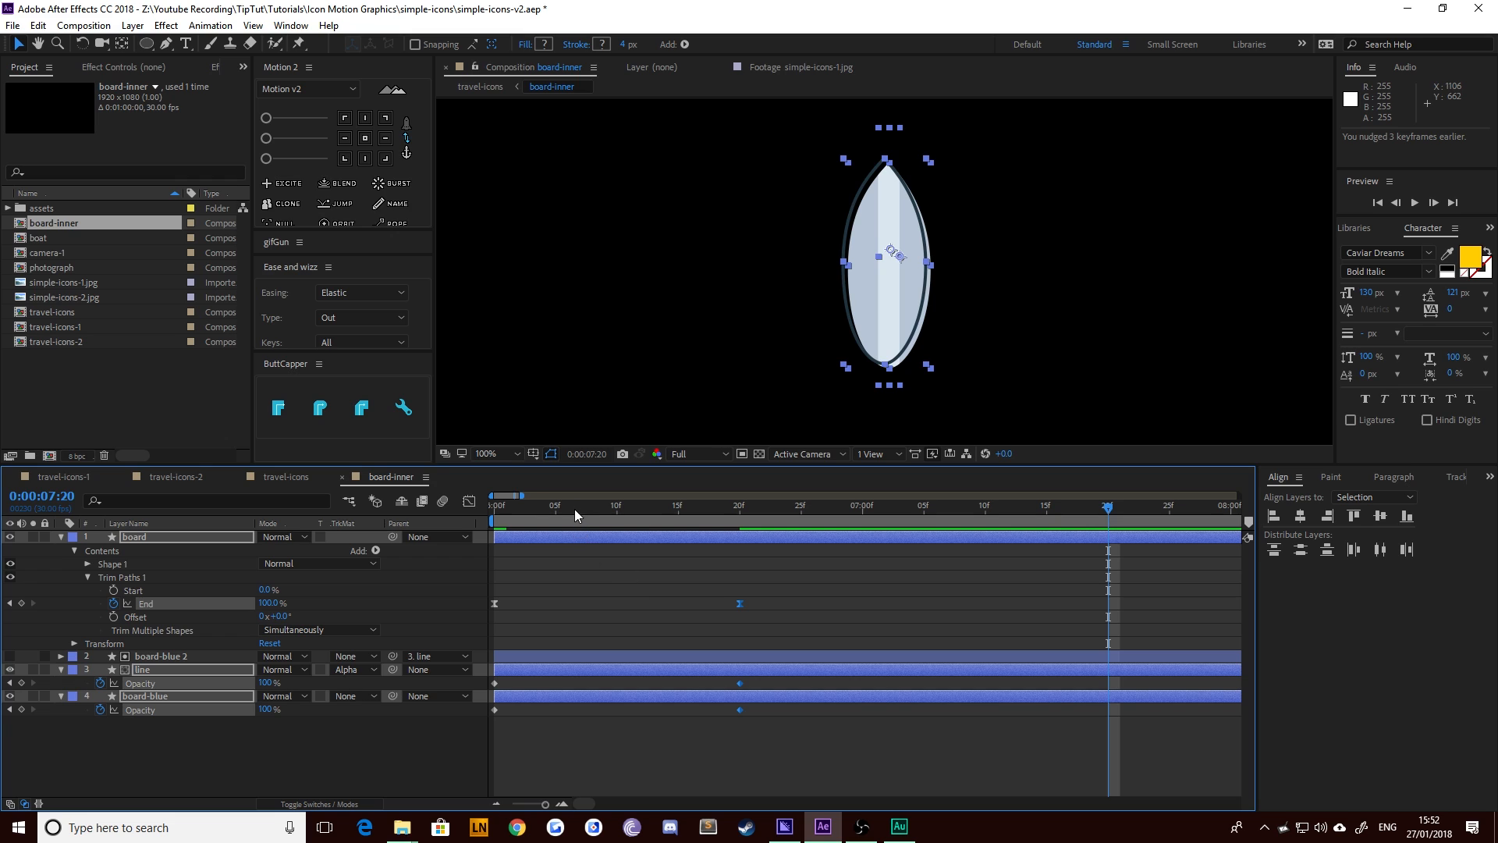
left_click_drag(574, 508, 801, 532)
In travel-icons, move board-inner's Position keyframes and last two Rotation keyframes ten frames earlier, starting the drop at 0:00:06:13, and preview it
left_click(286, 477)
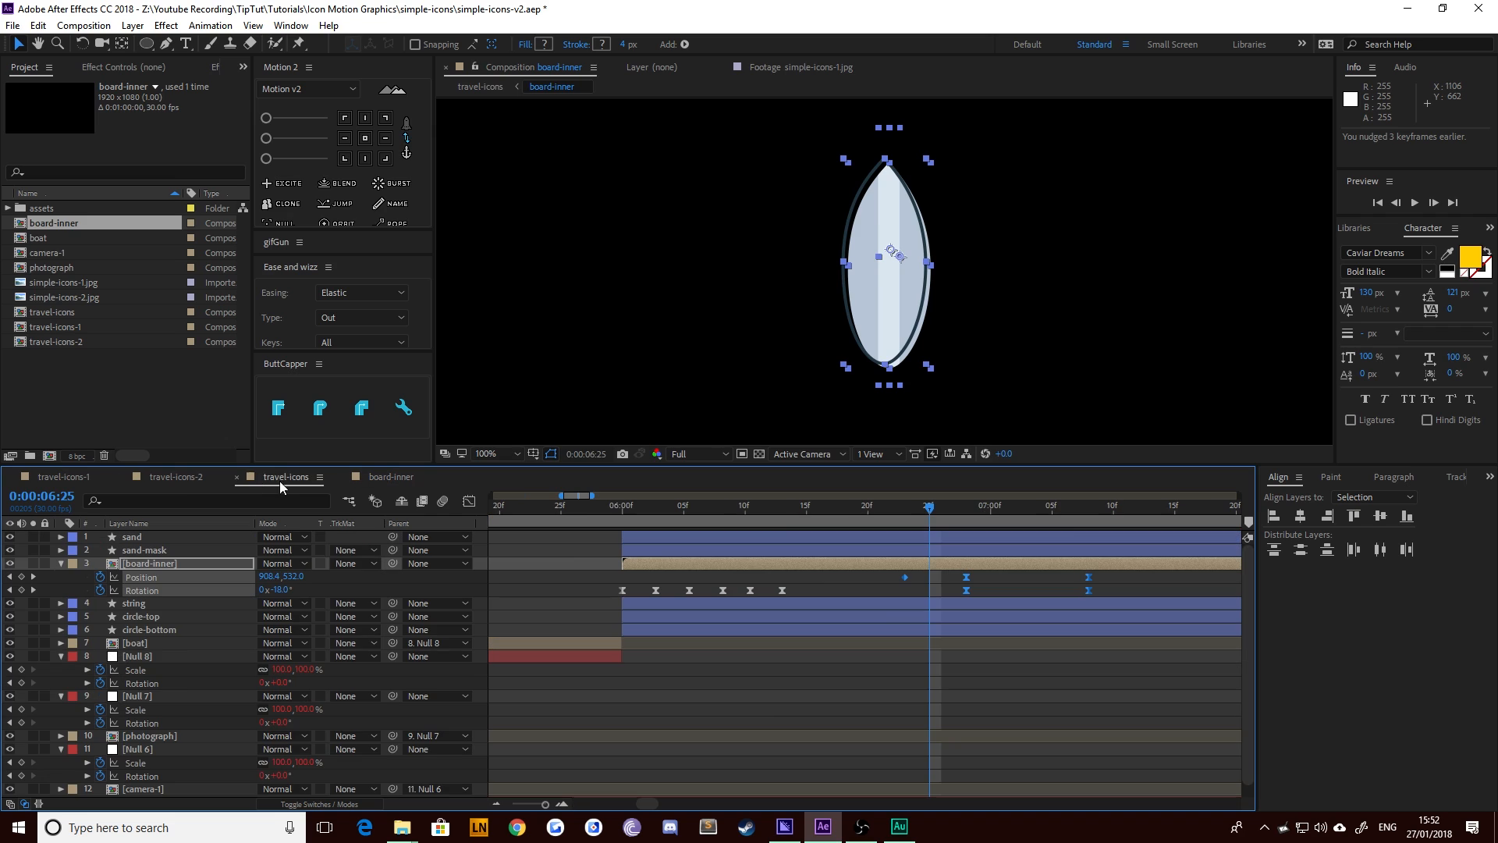
left_click_drag(890, 575, 1136, 600)
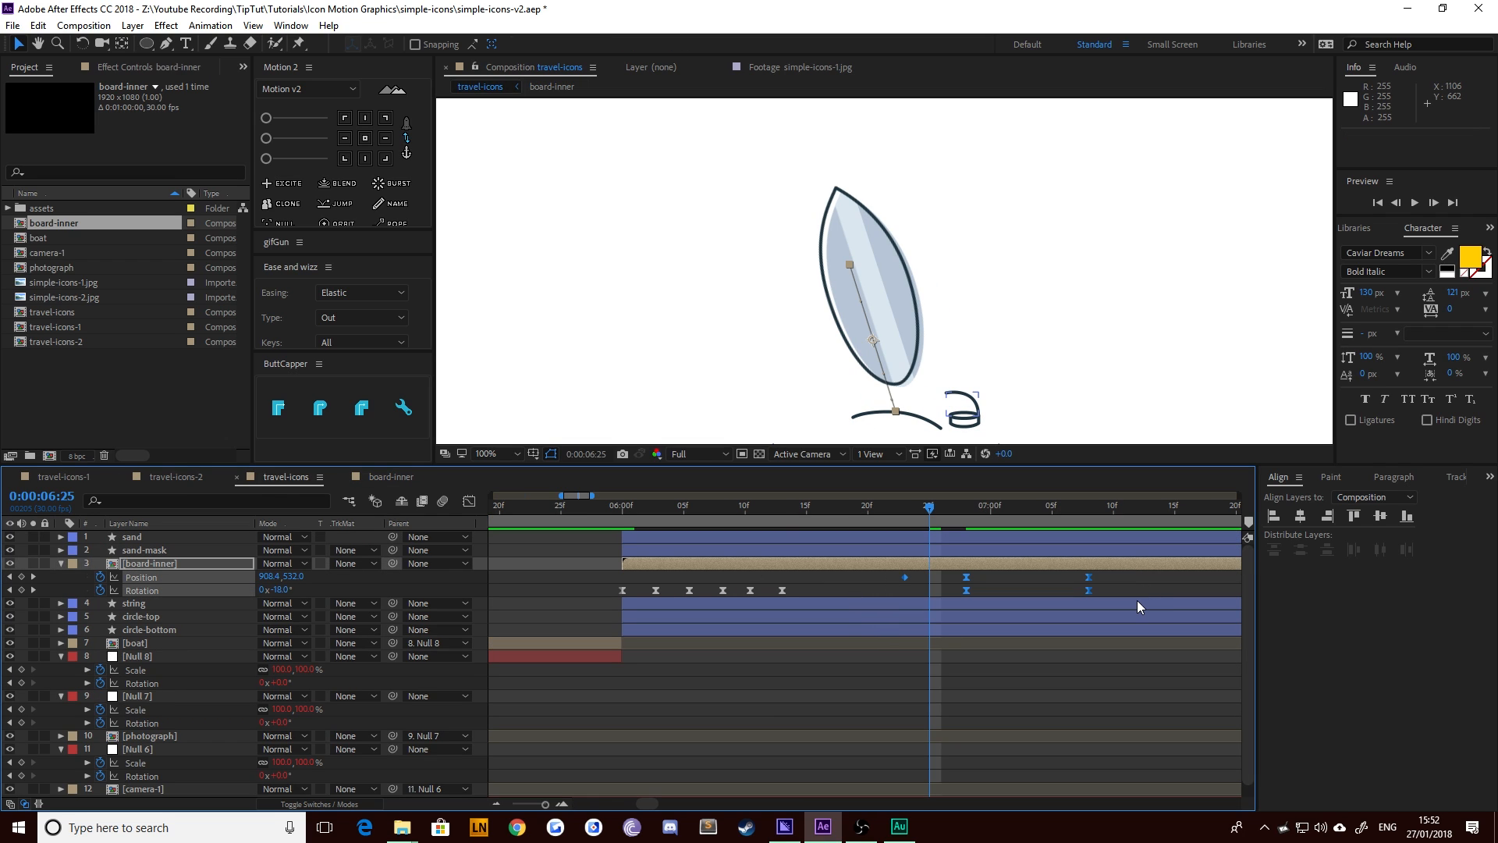
key("alt+shift+Left")
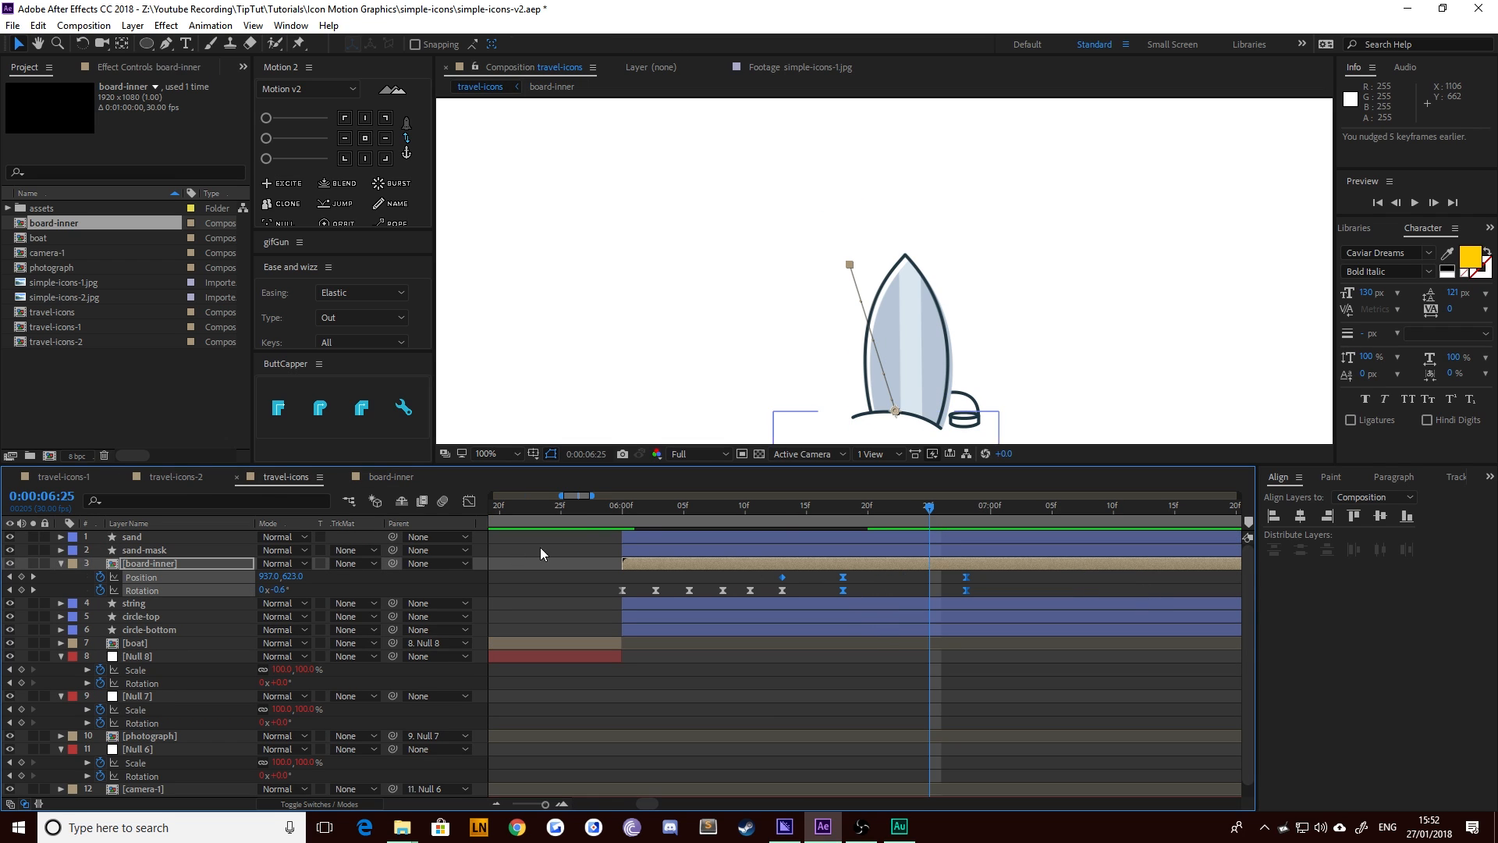
mouse_move(629, 513)
left_mouse_down()
mouse_move(939, 526)
mouse_move(625, 534)
left_mouse_up()
key("space")
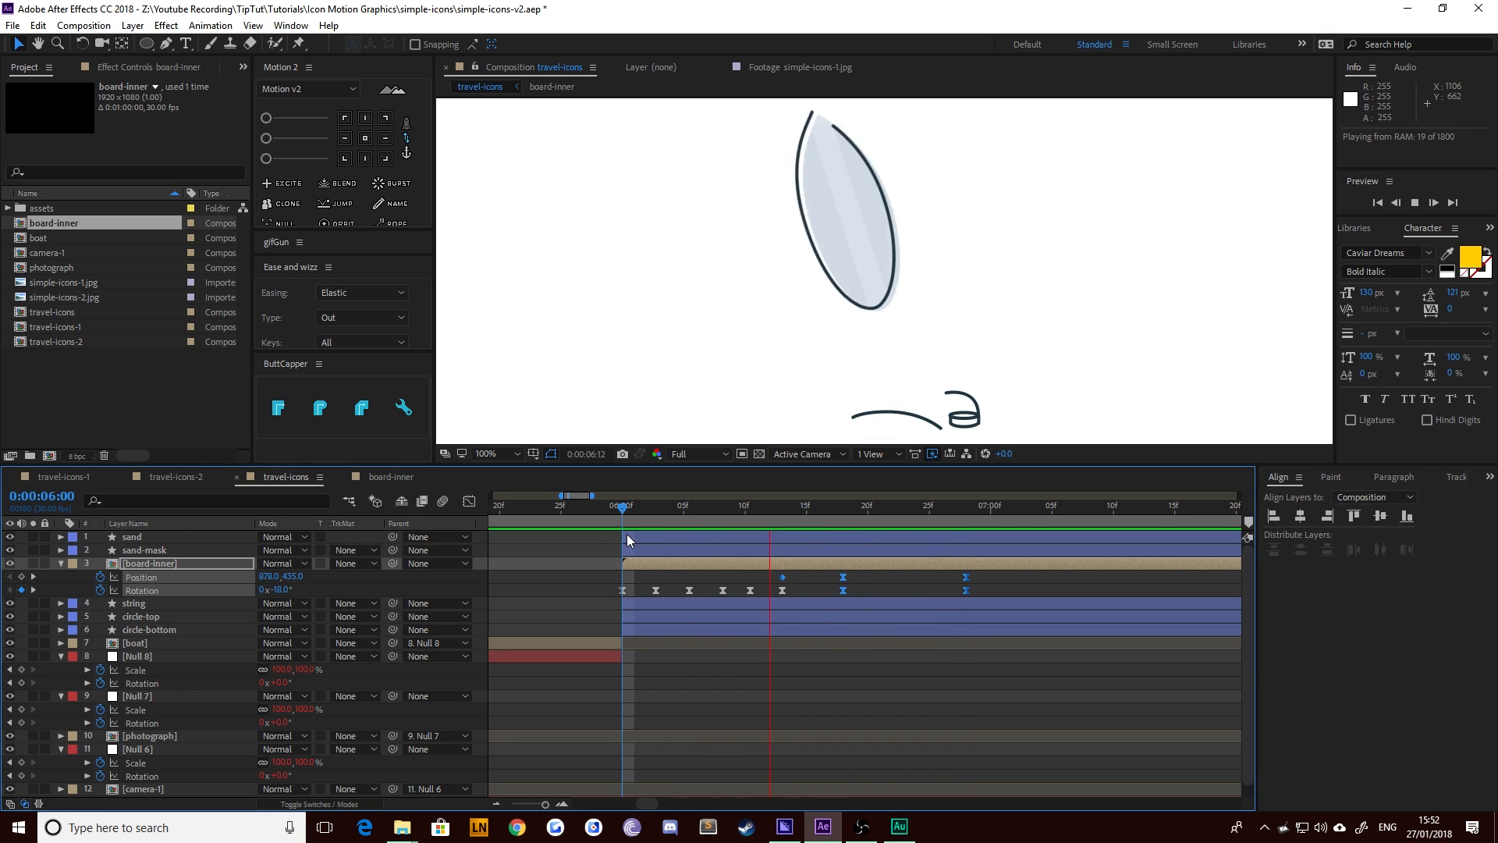
left_click(638, 512)
key("space")
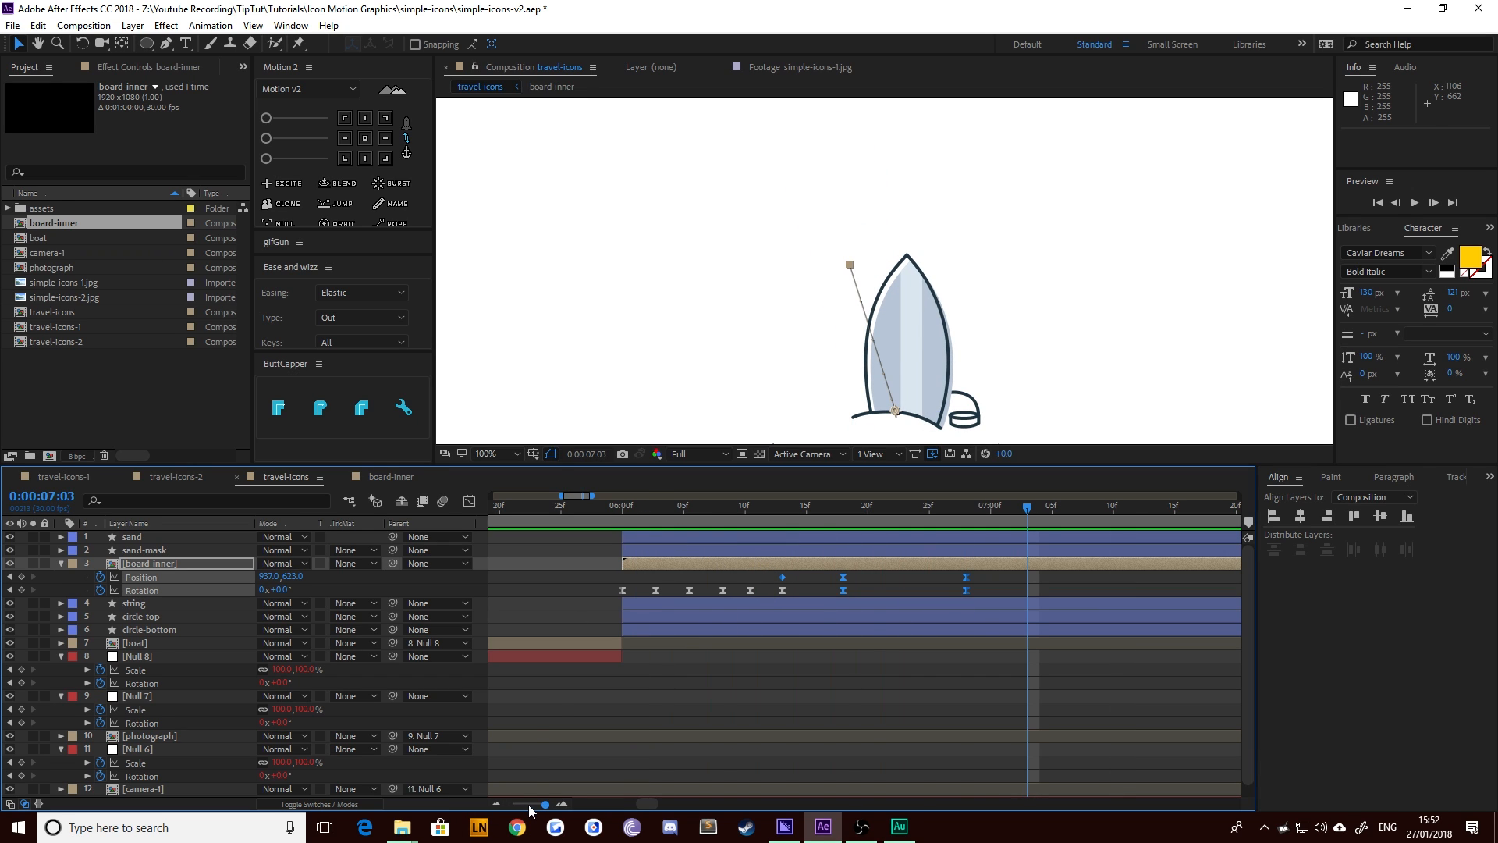
Examine the board's drop and how the string and circles sit beside it between about 0:00:06:19 and 0:00:08:09
left_click_drag(528, 804, 530, 804)
scroll(852, 324, "down", 3)
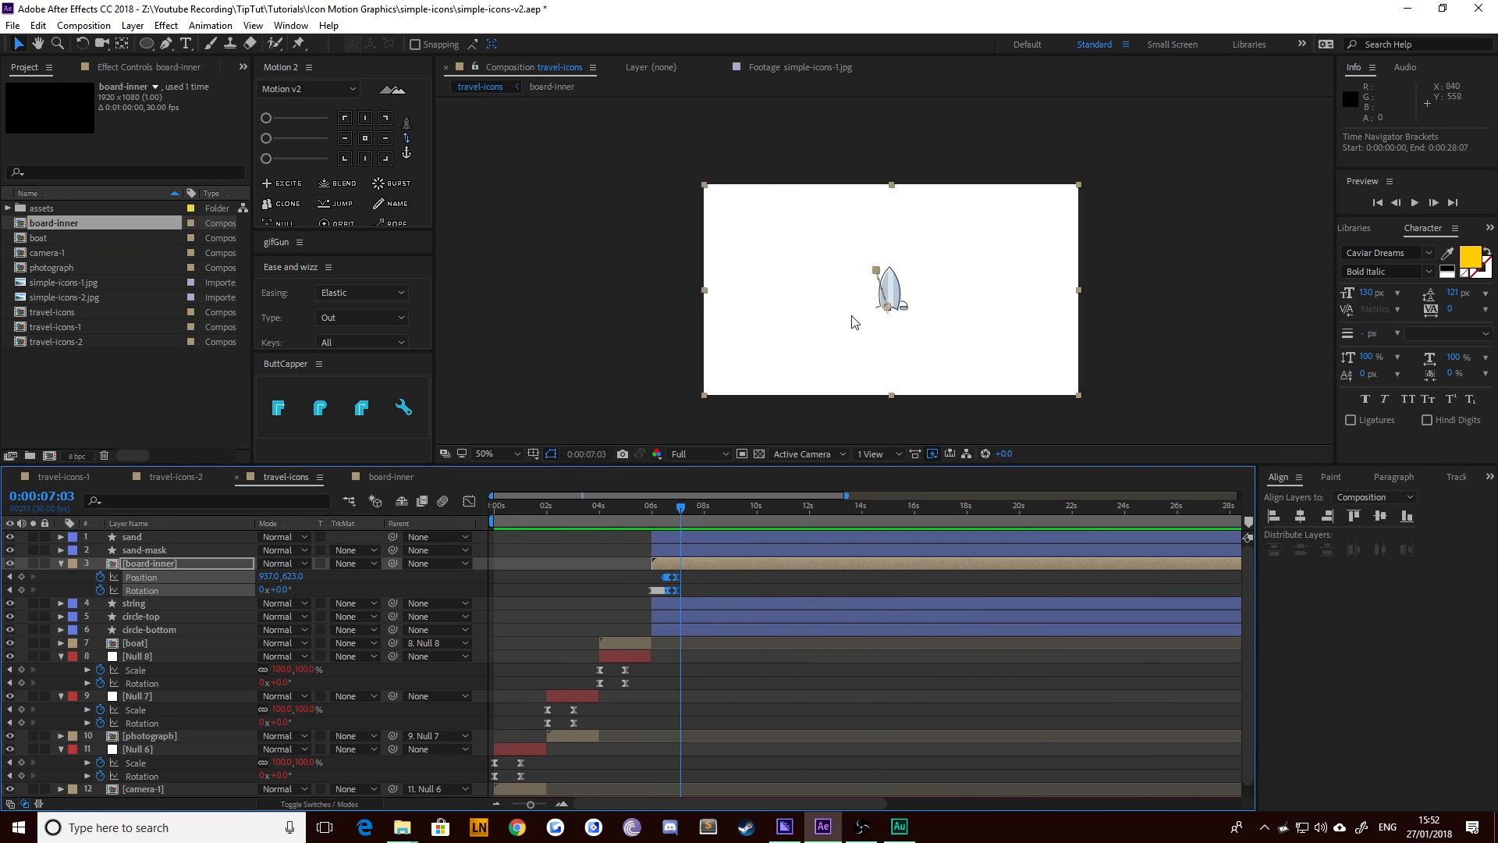
scroll(853, 321, "up", 3)
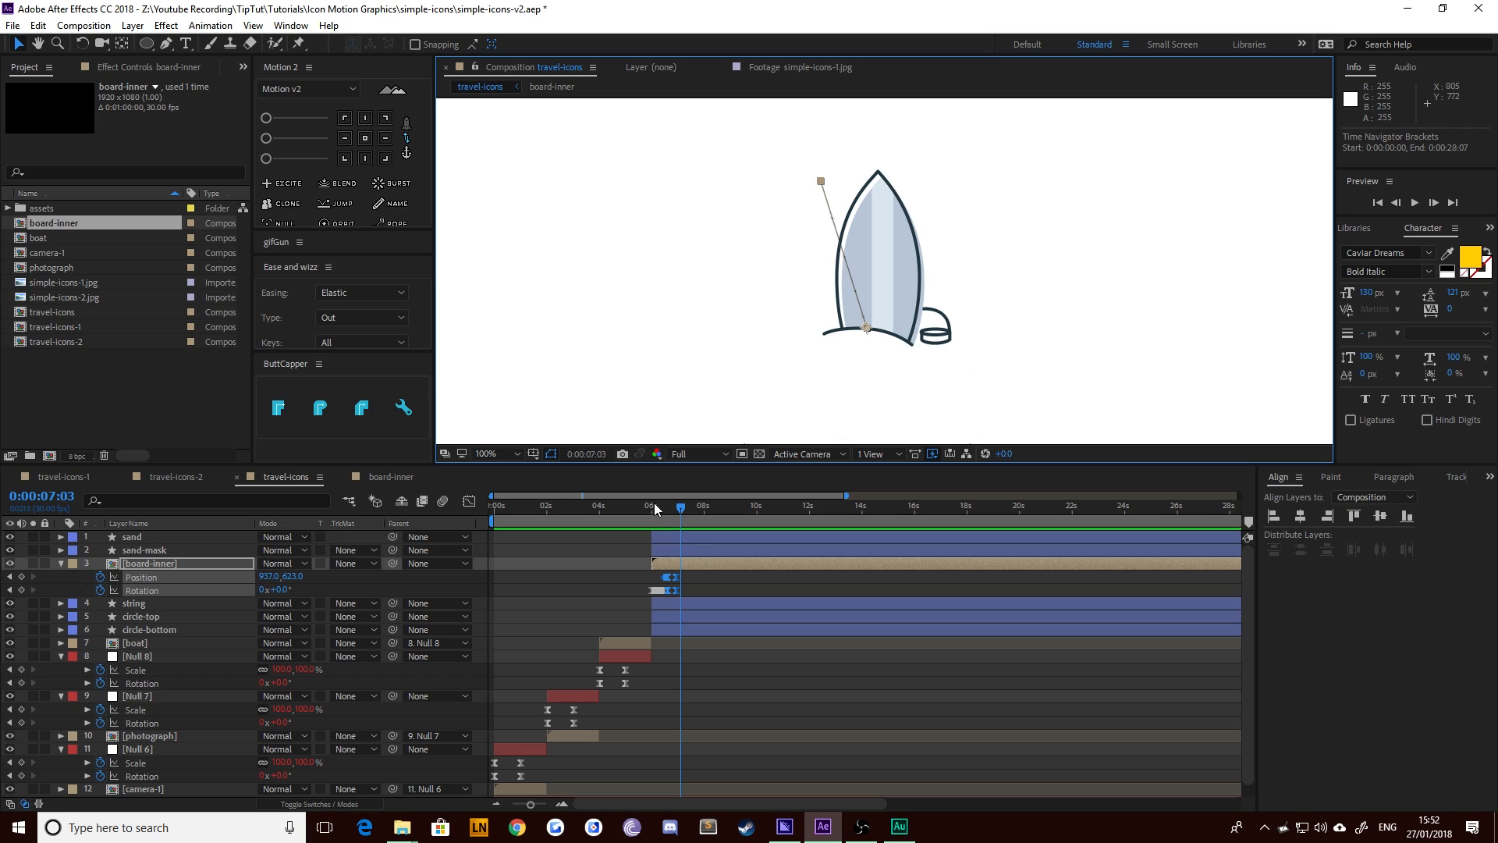
left_click_drag(656, 509, 668, 518)
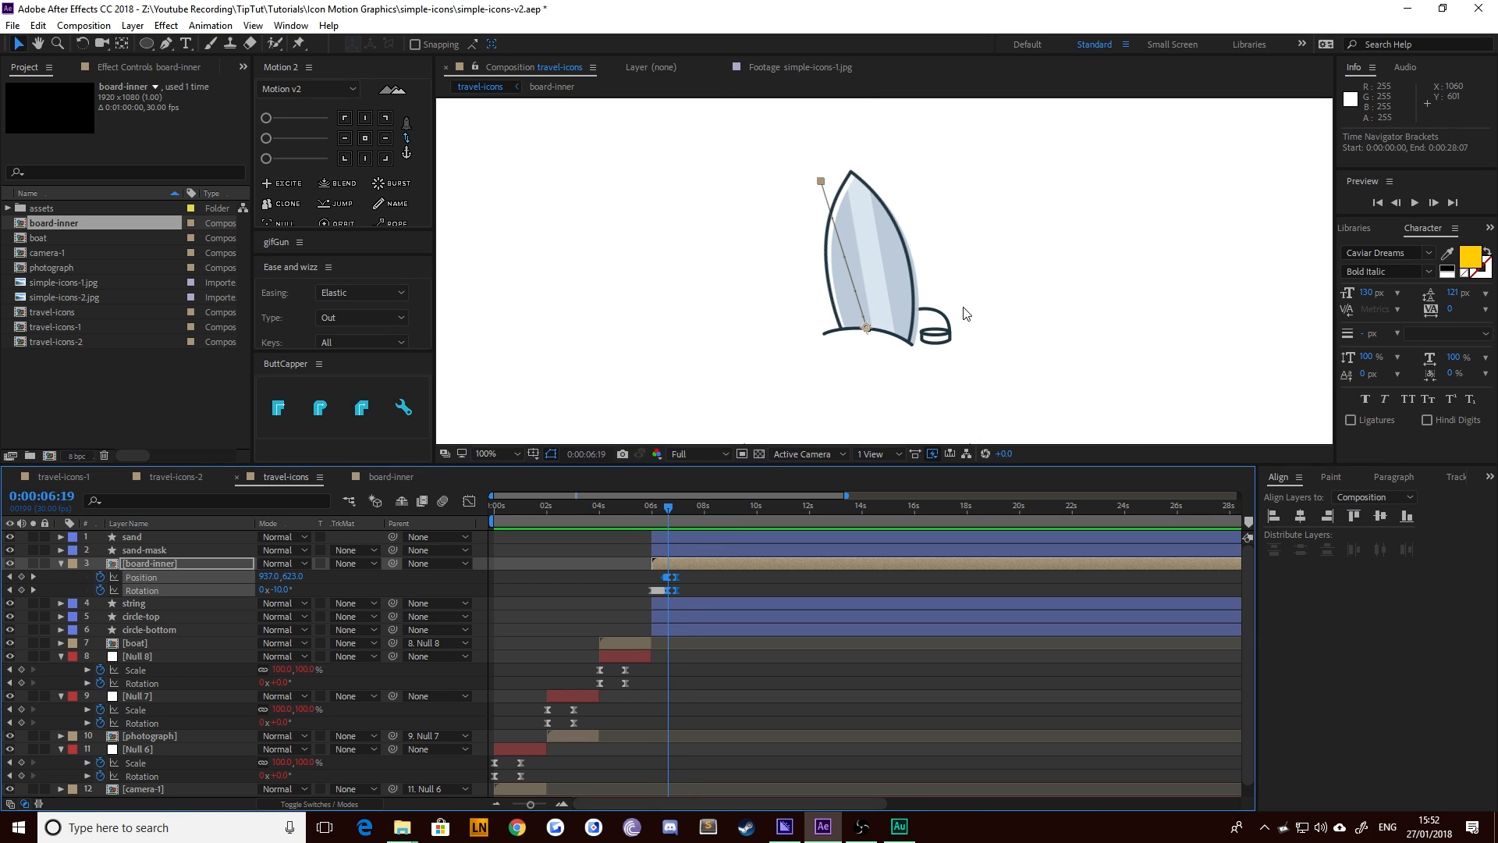
left_click_drag(671, 504, 714, 511)
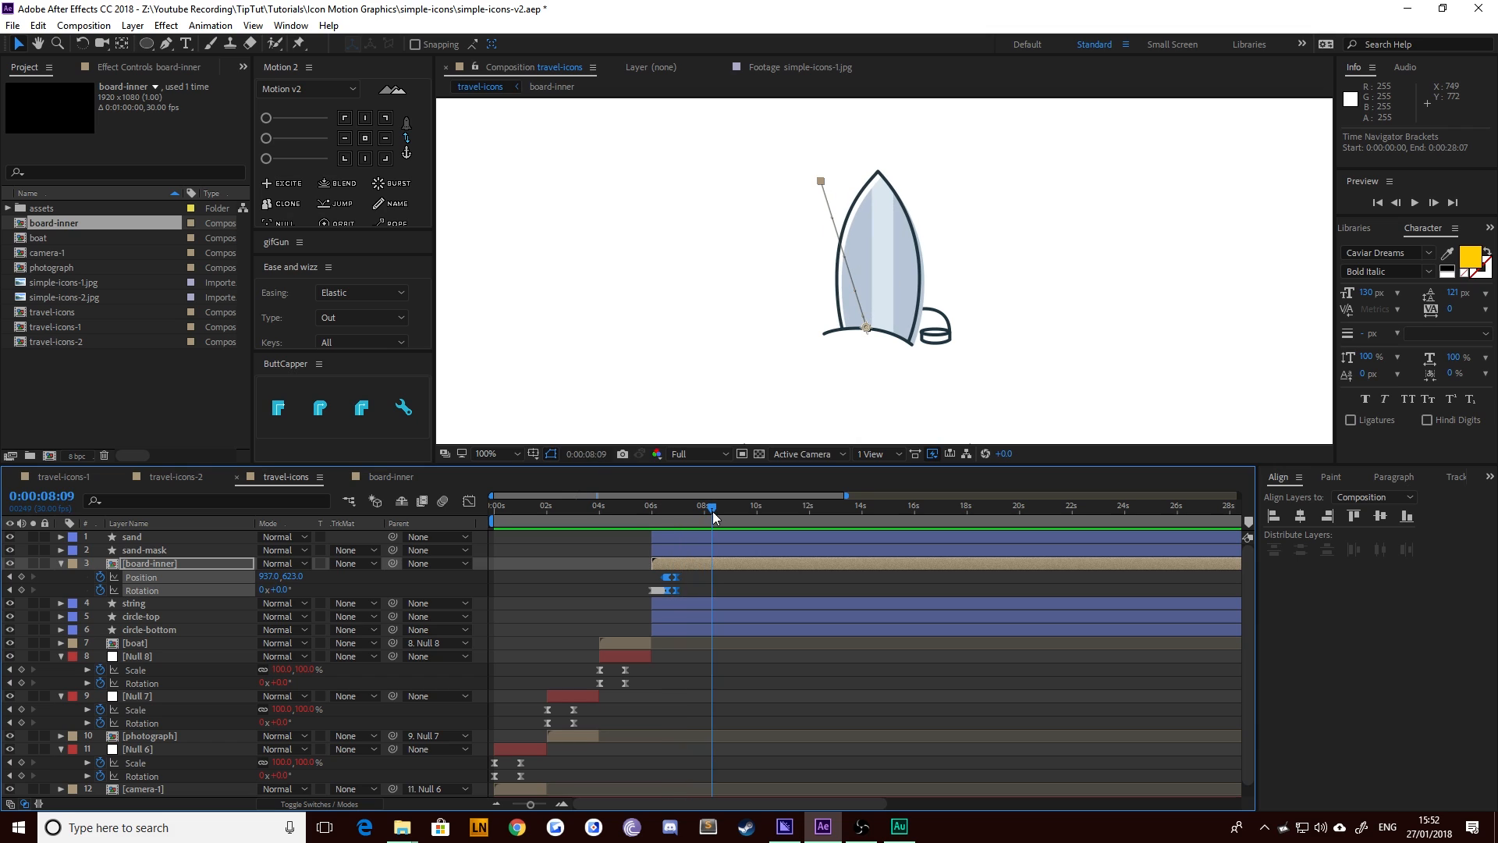
scroll(953, 323, "up", 2)
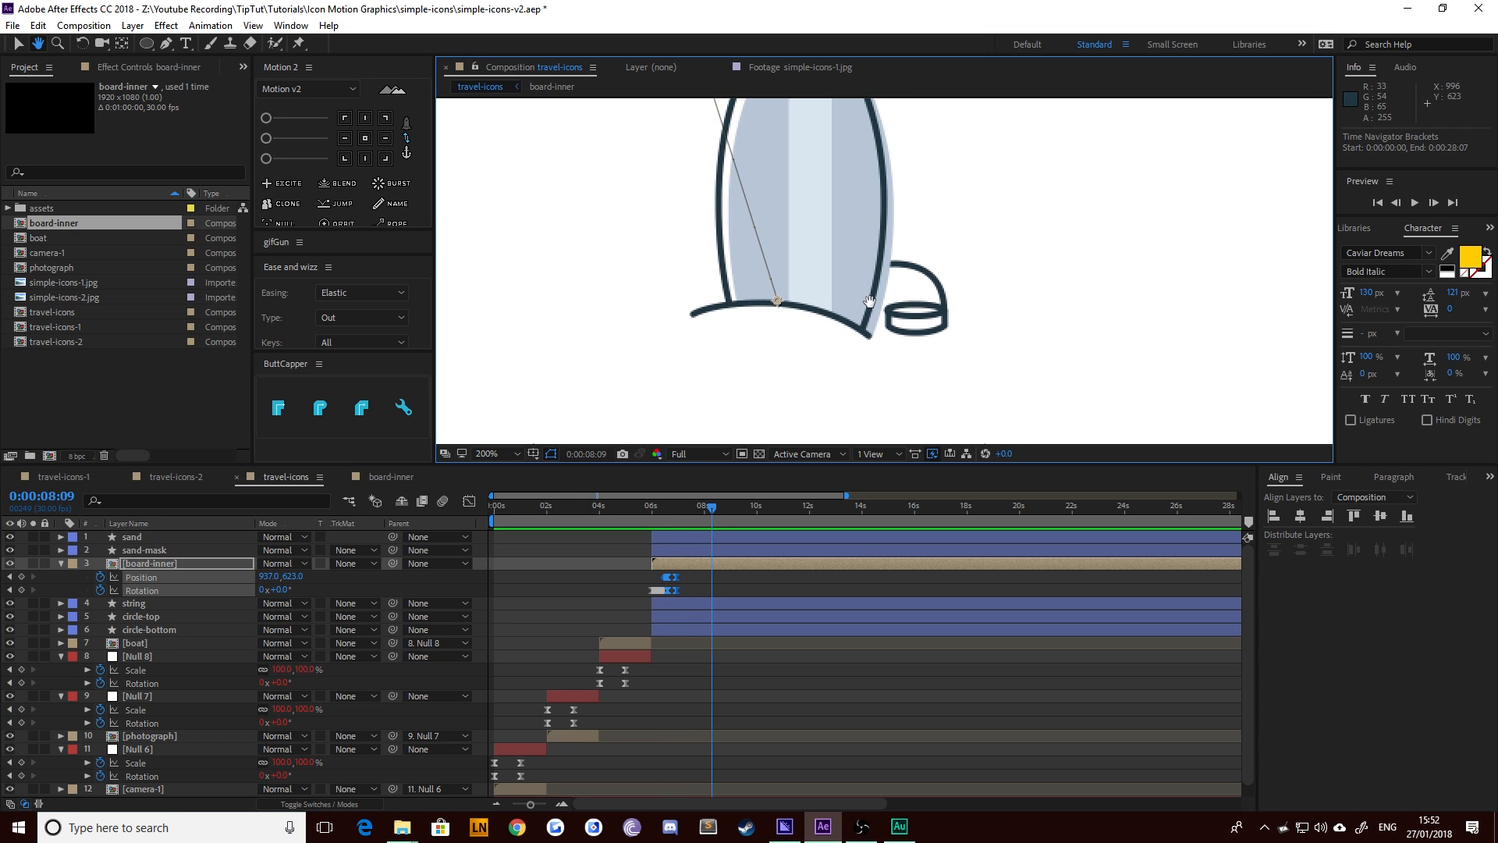
left_click_drag(662, 513, 705, 526)
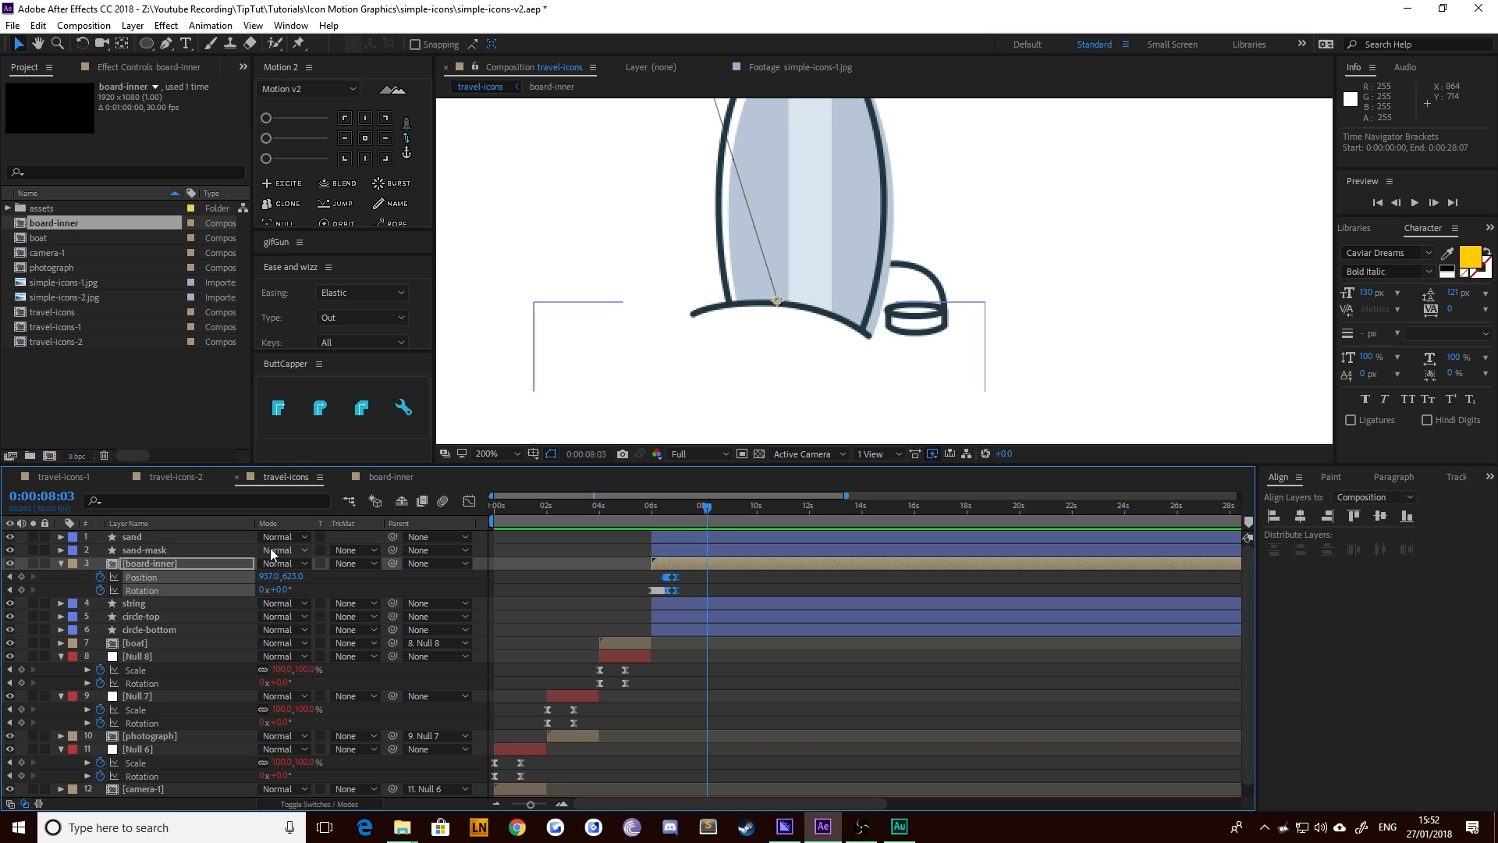
Try parenting the string, circle-top and circle-bottom layers to board-inner at 0:00:08:03, check the drop, and undo the parenting
left_click(137, 603)
left_click(180, 629, "shift")
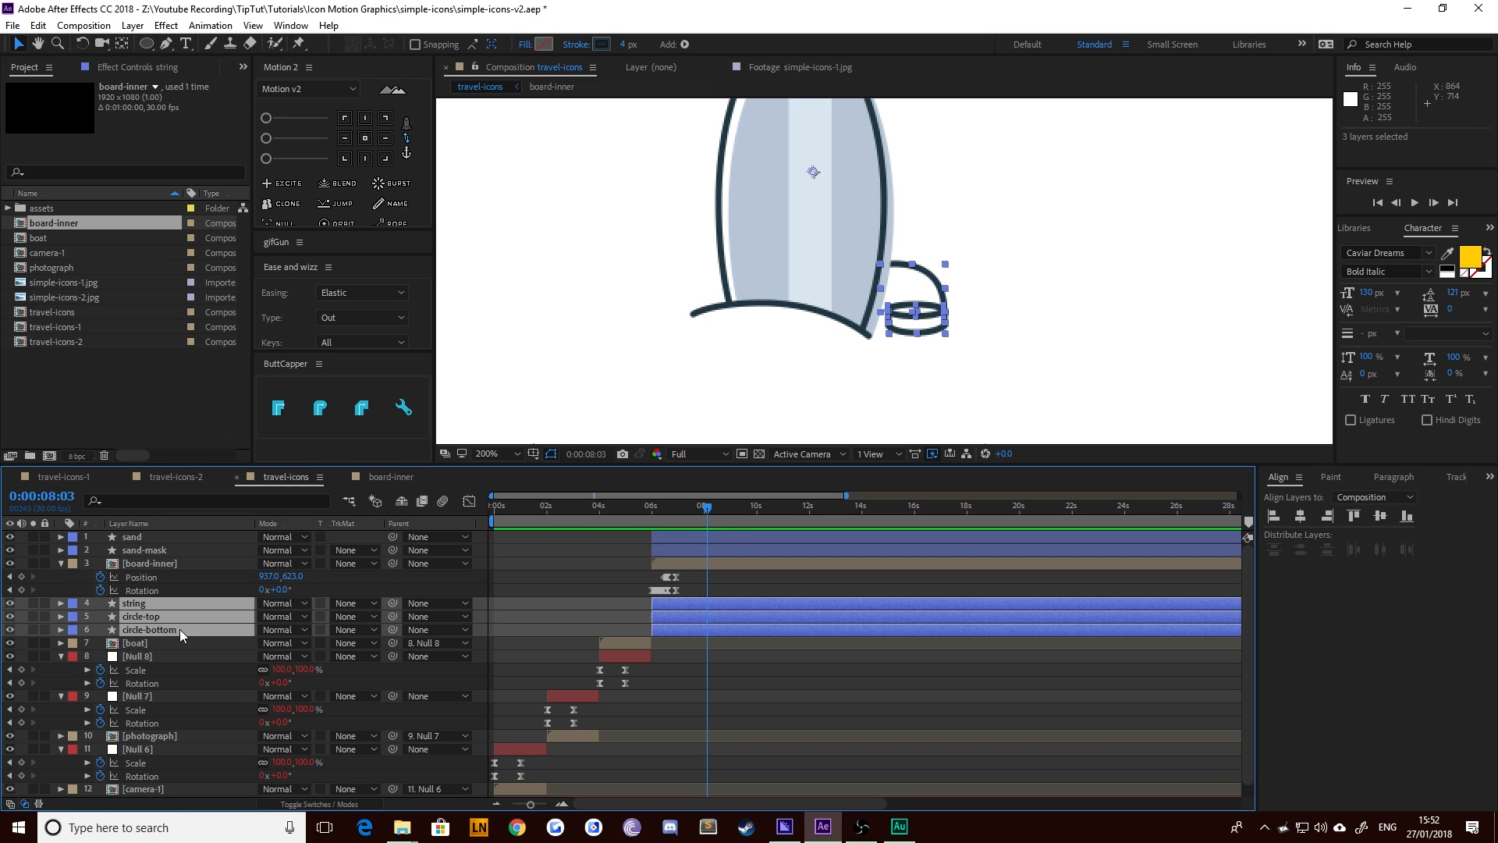
left_click_drag(394, 604, 147, 563)
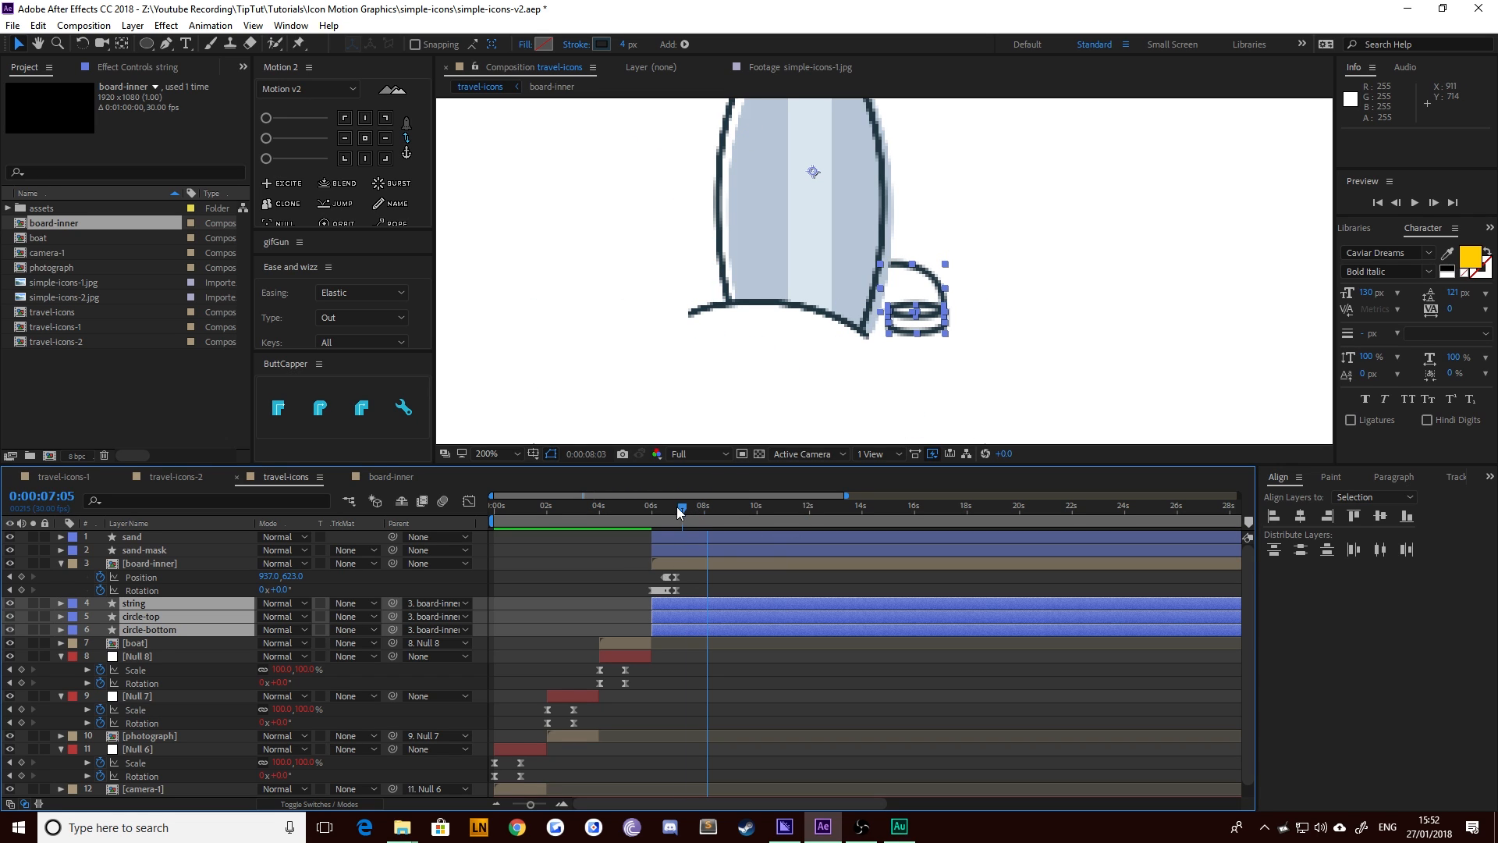
mouse_move(676, 507)
left_mouse_down()
mouse_move(662, 513)
mouse_move(687, 524)
mouse_move(664, 512)
left_mouse_up()
key("ctrl+z")
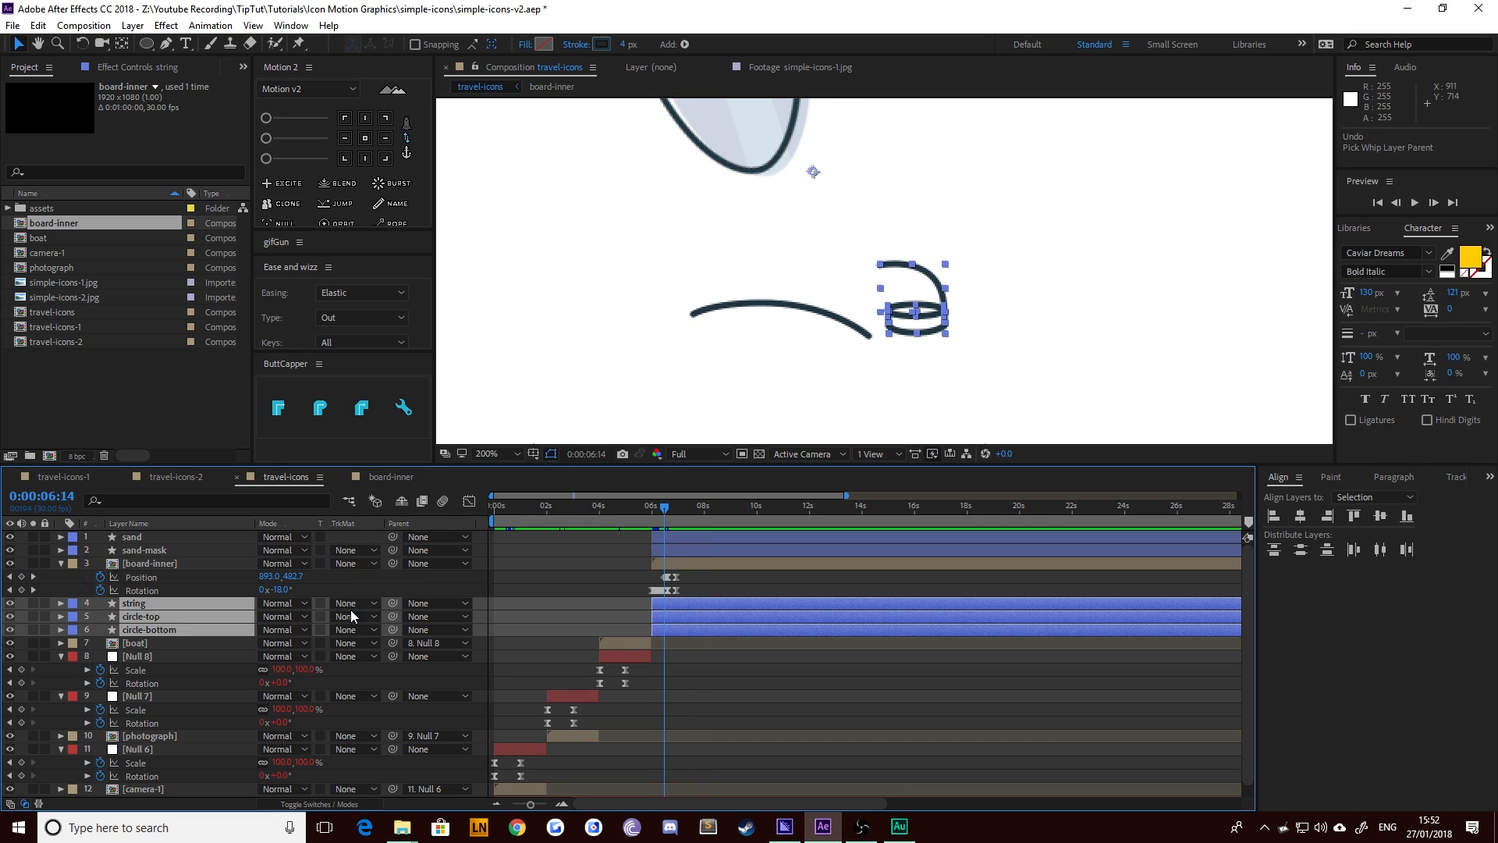
Parent string, circle-top and circle-bottom to board-inner at 0:00:06:14 and check their placement at 0:00:06:26
left_click_drag(393, 604, 131, 570)
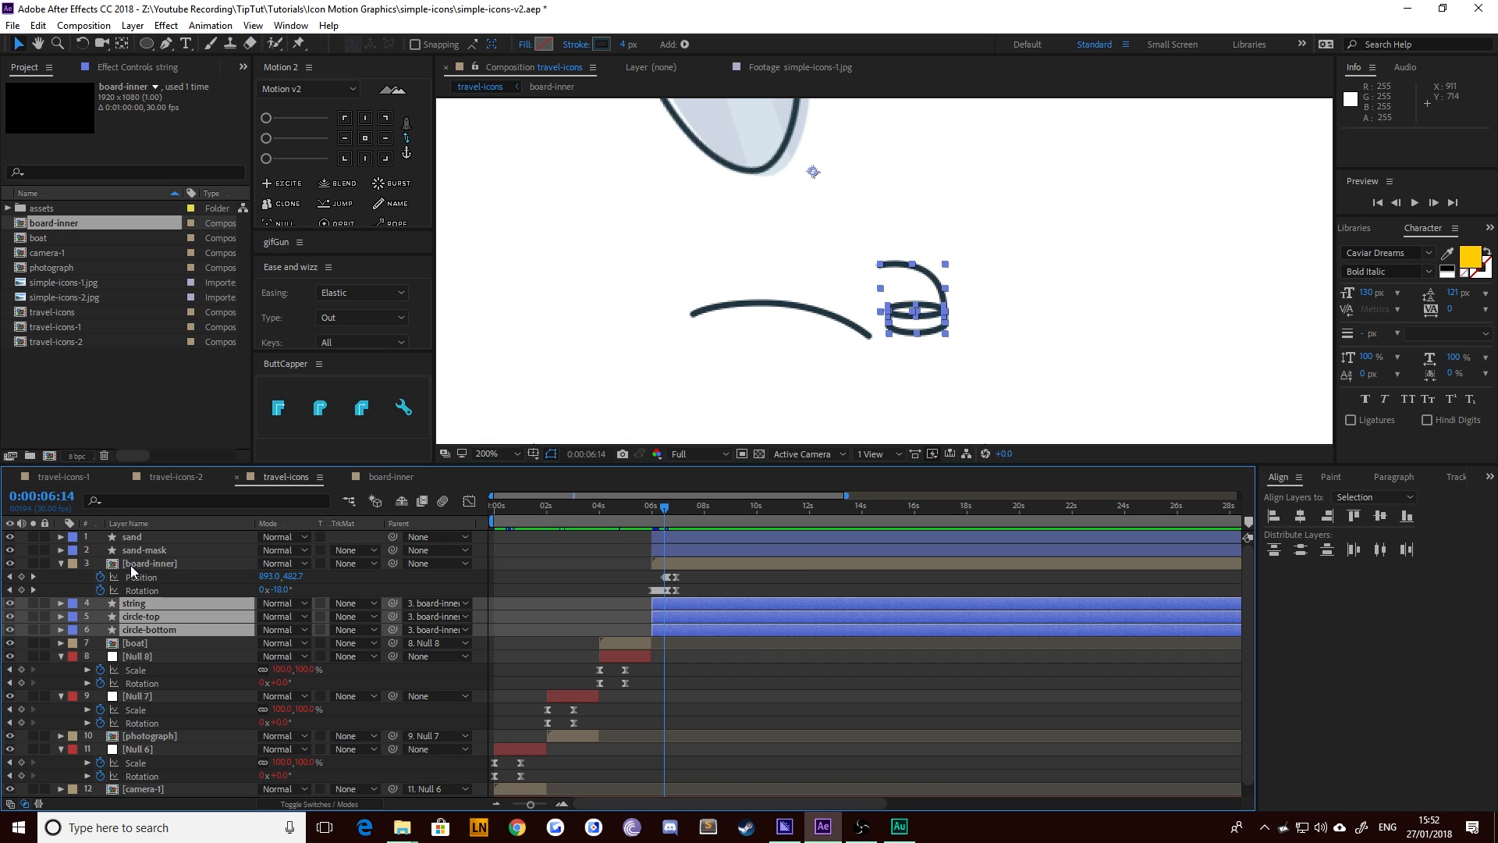
left_click_drag(663, 509, 675, 512)
scroll(986, 281, "down", 1)
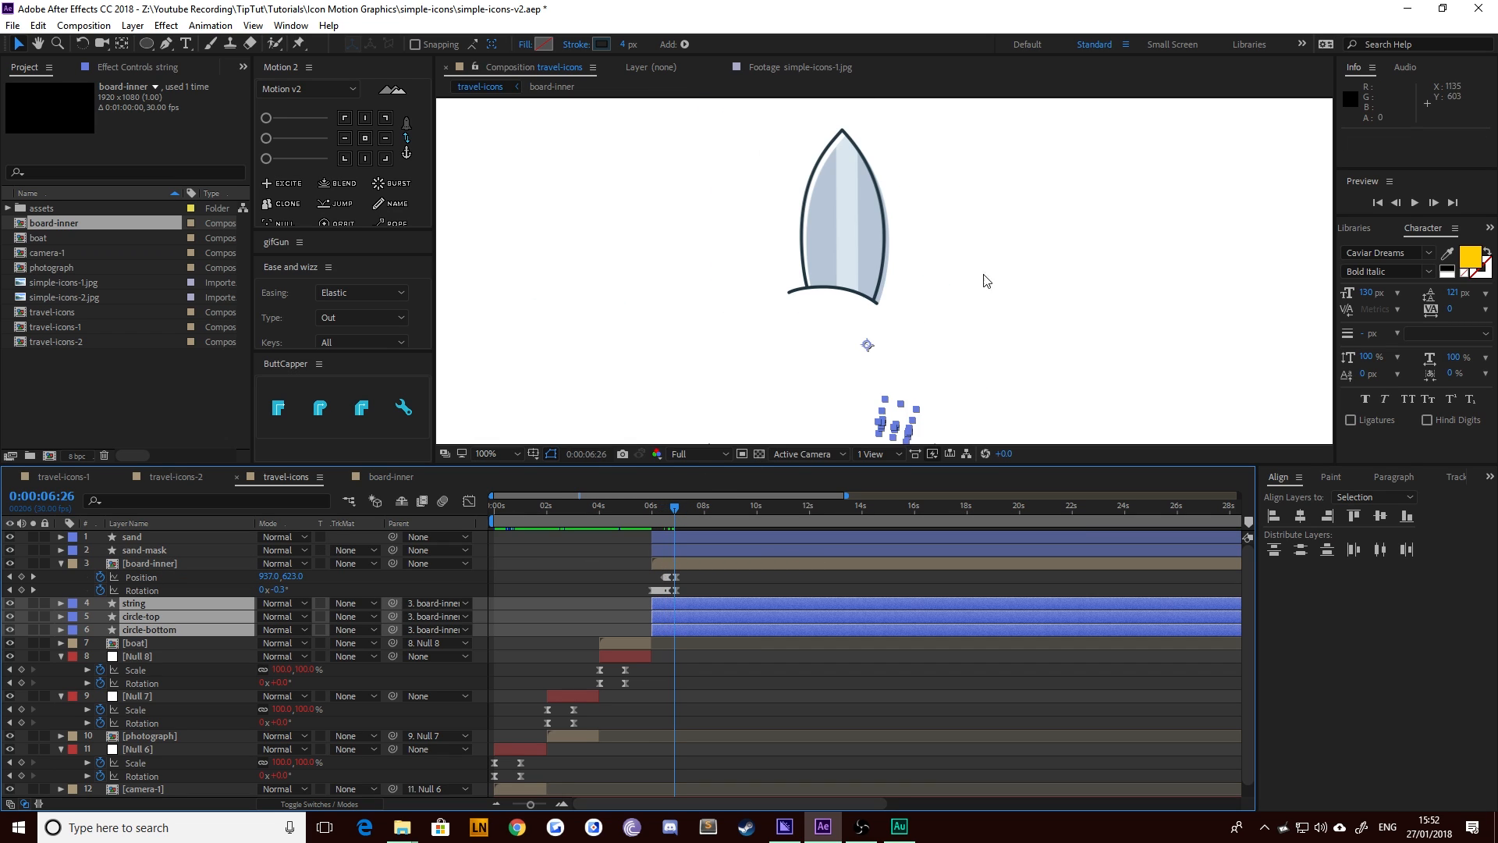
Undo the parenting of string, circle-top and circle-bottom, then parent them to board-inner at 0:00:12:00 instead
left_click_drag(847, 373, 827, 303)
left_click(1004, 317)
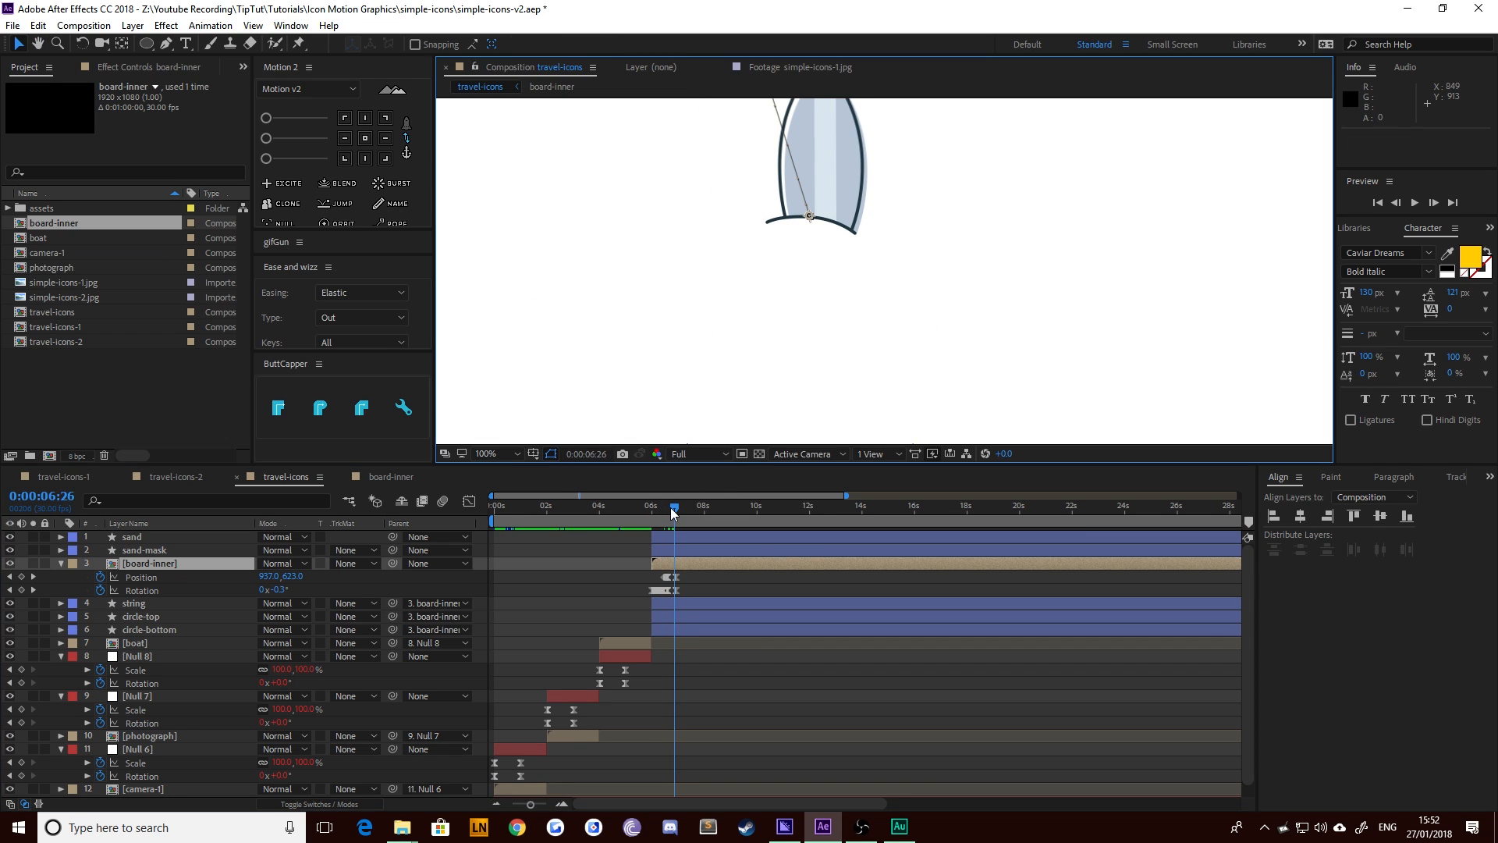
left_click_drag(672, 513, 809, 512)
key("ctrl+z")
key("ctrl+z")
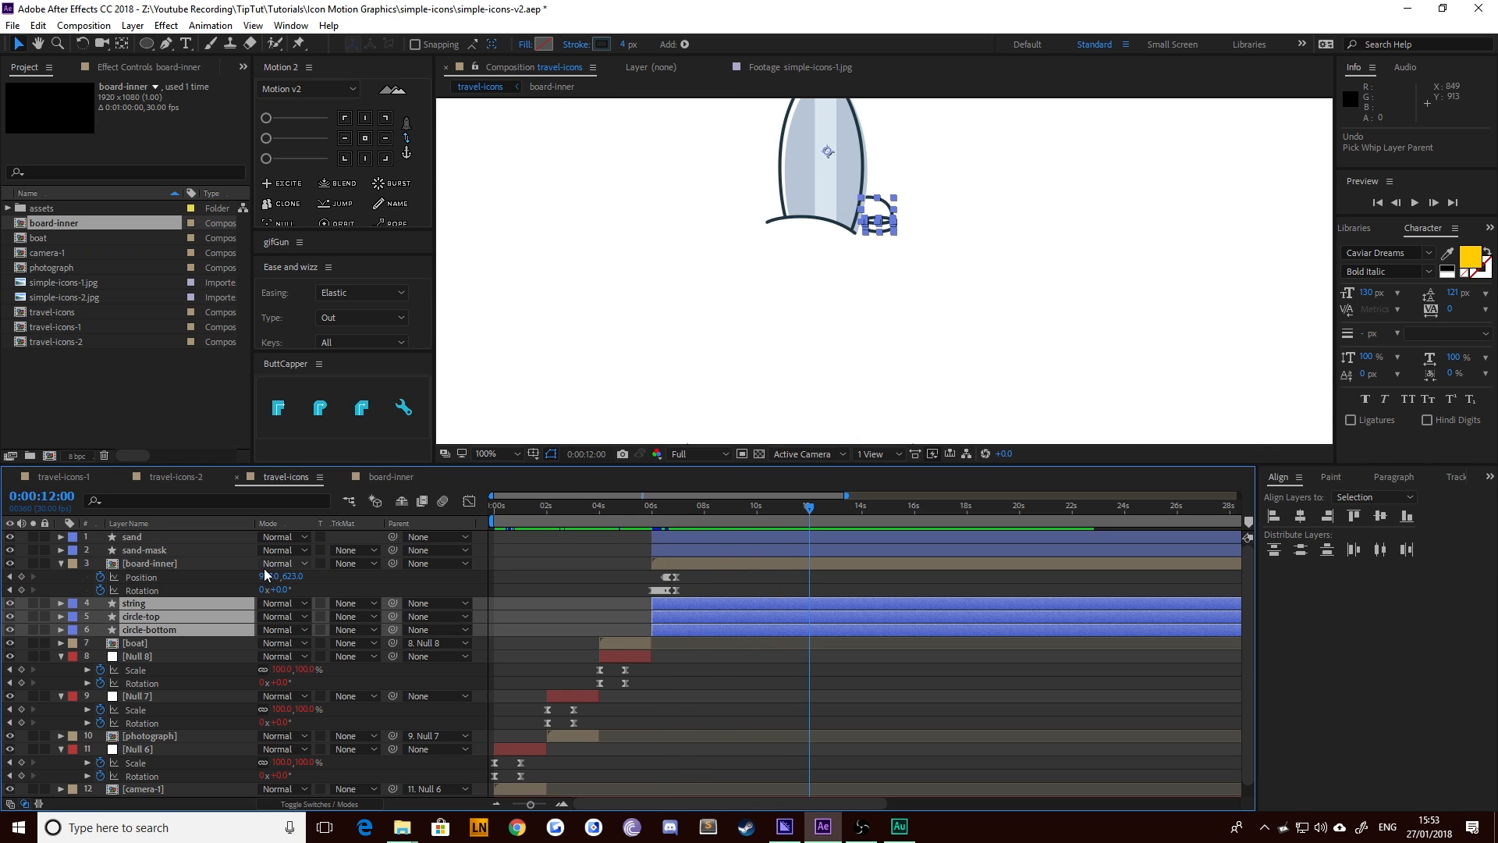
left_click_drag(392, 603, 125, 562)
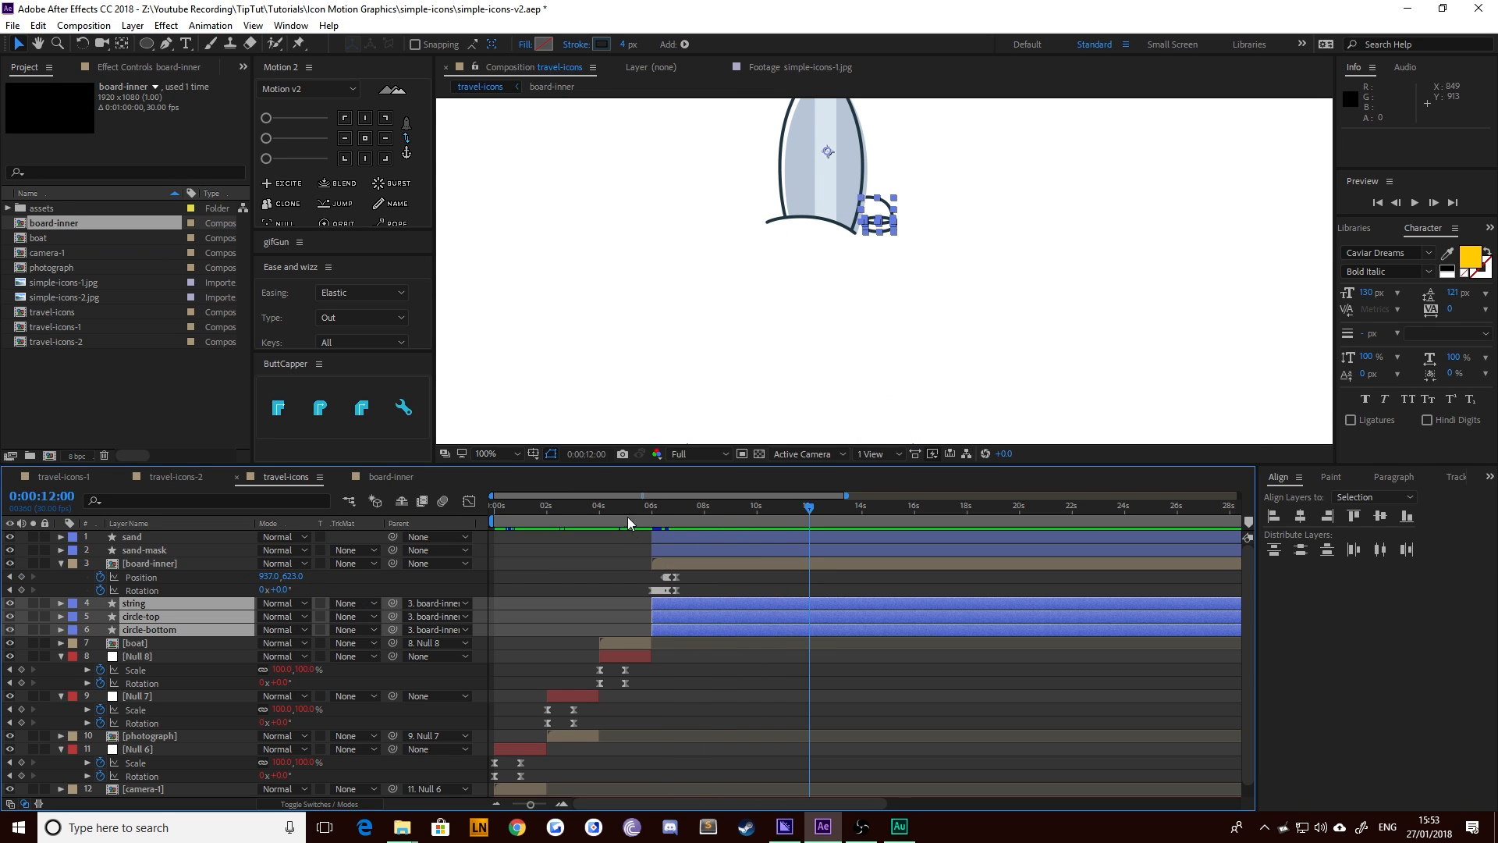
Examine how the string and circles sit against the bottom of the board at 0:00:06:19
left_click_drag(629, 522, 668, 521)
scroll(929, 218, "up", 4)
left_click(588, 585)
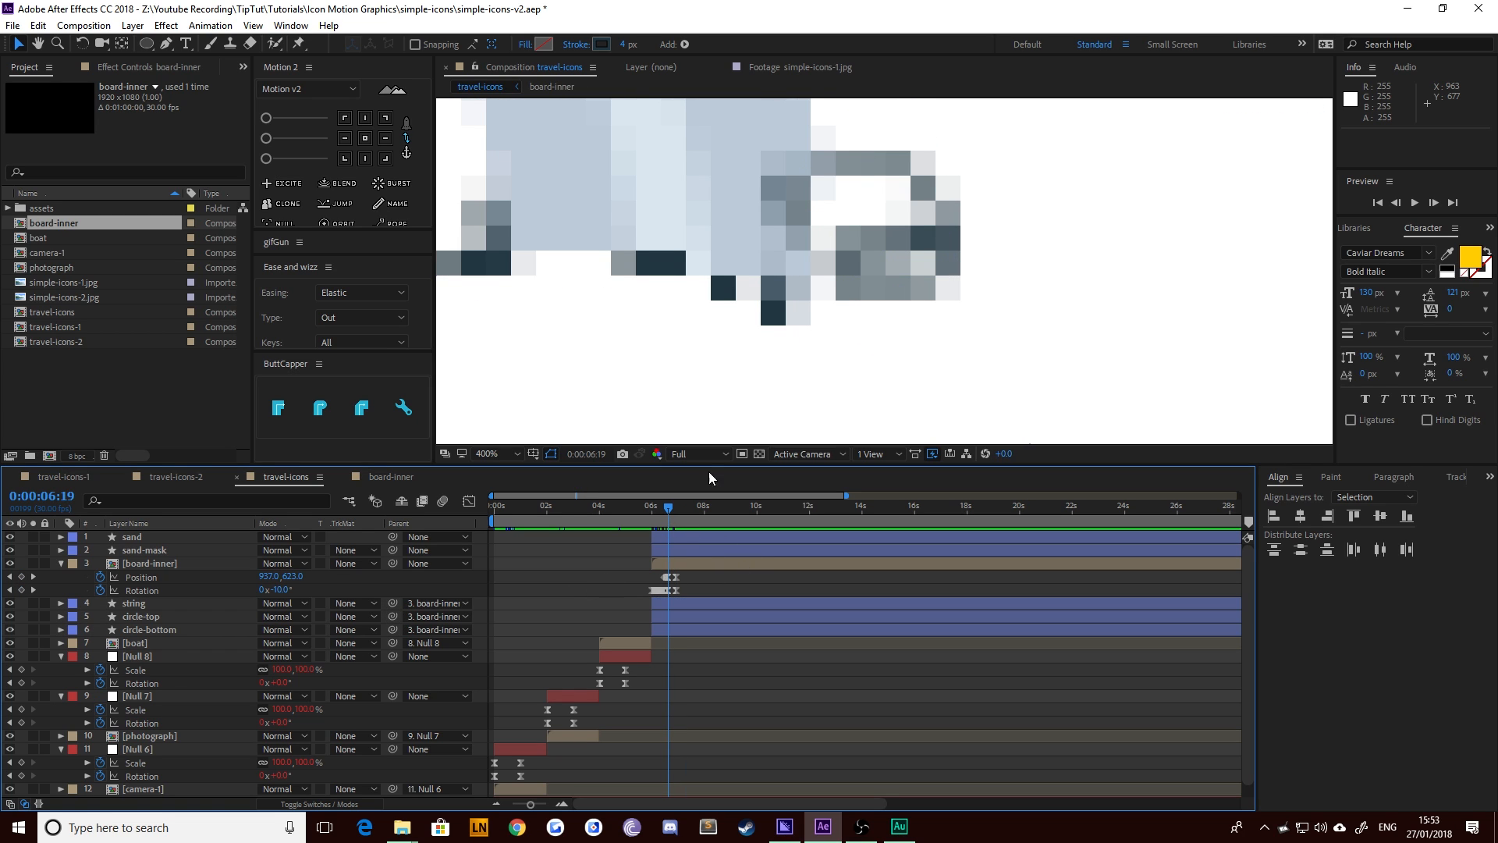
scroll(816, 320, "down", 5)
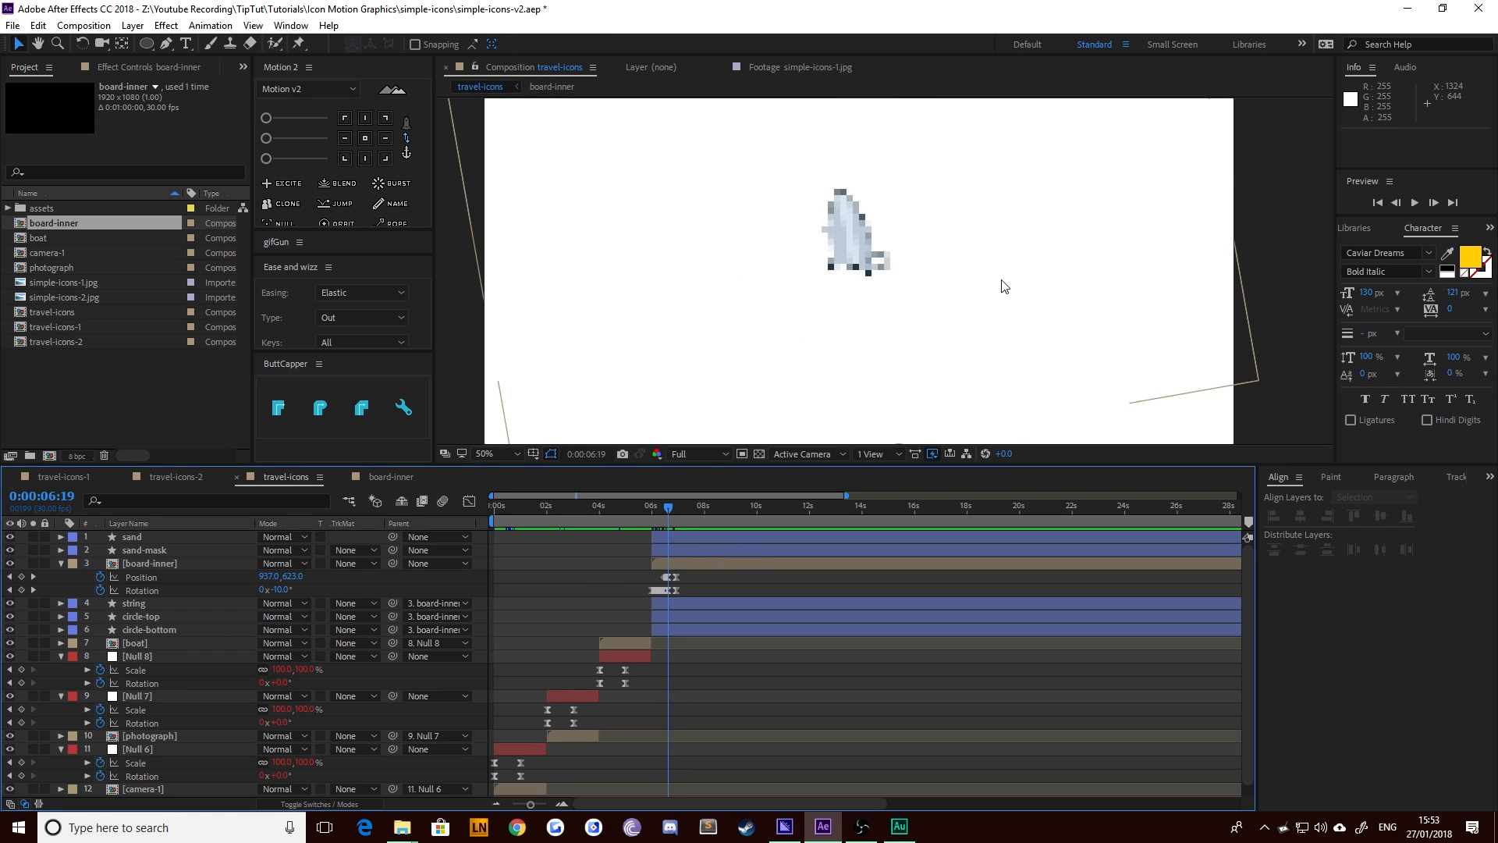
left_click(968, 302)
left_click(468, 380)
scroll(890, 293, "up", 1)
left_click_drag(772, 244, 794, 299)
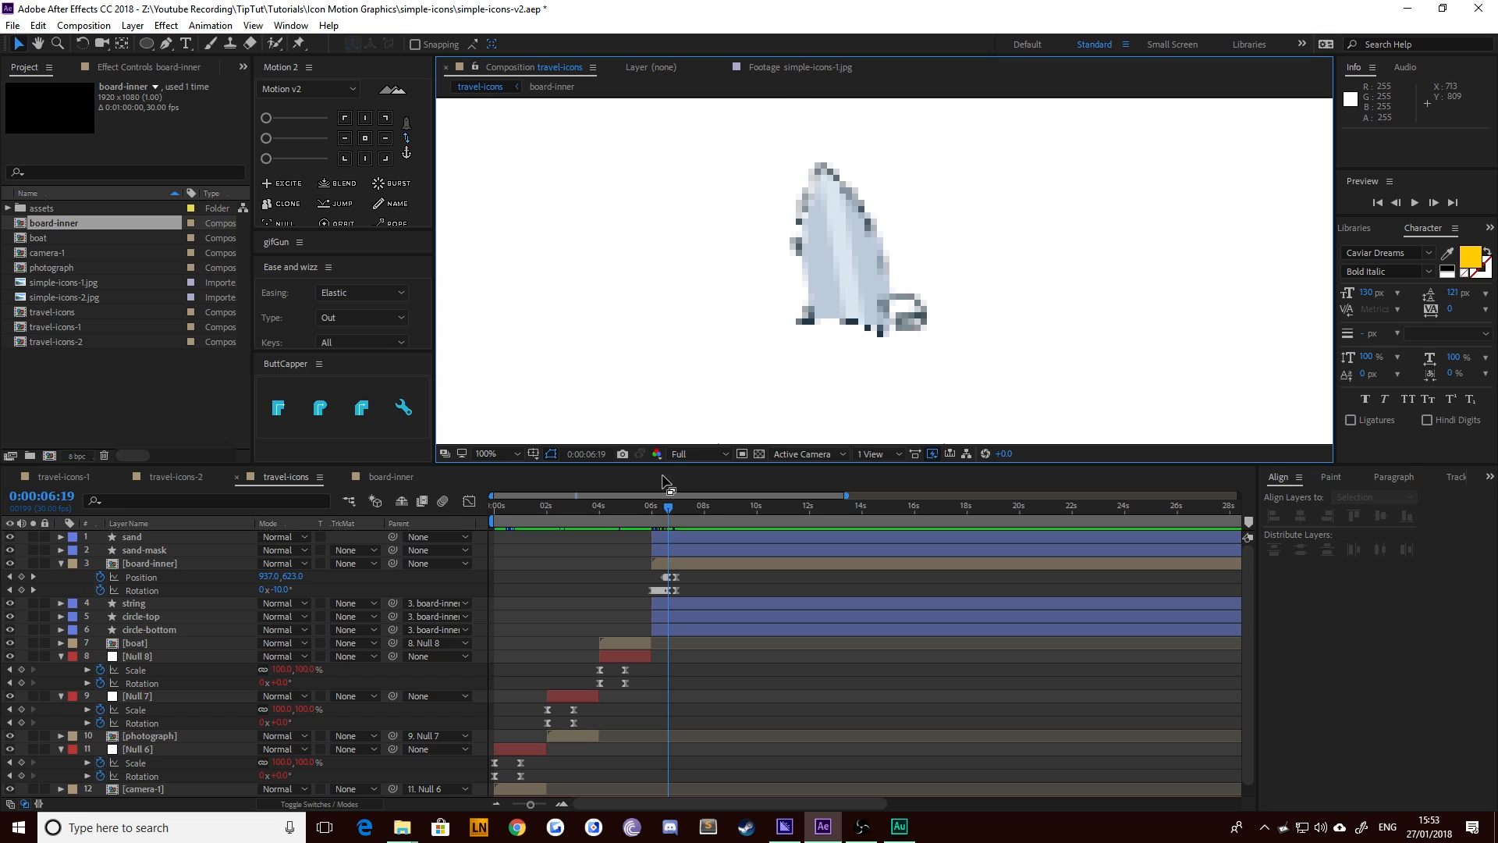
Add Trim Paths to the string layer and keyframe its End at 0% at 0:00:06:20
left_click_drag(668, 509, 671, 518)
key("Page_Up")
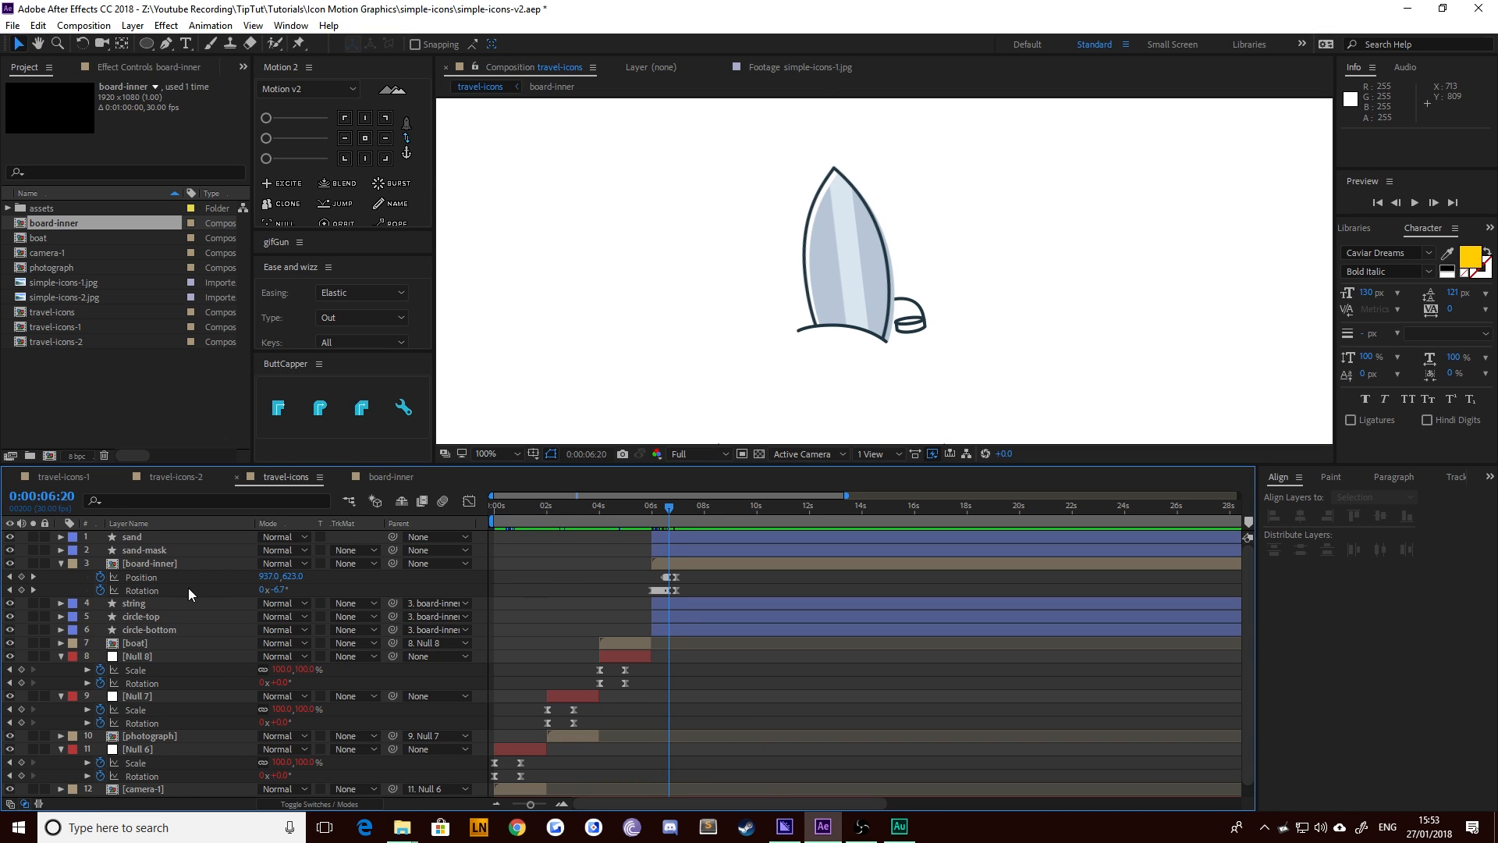
left_click(156, 603)
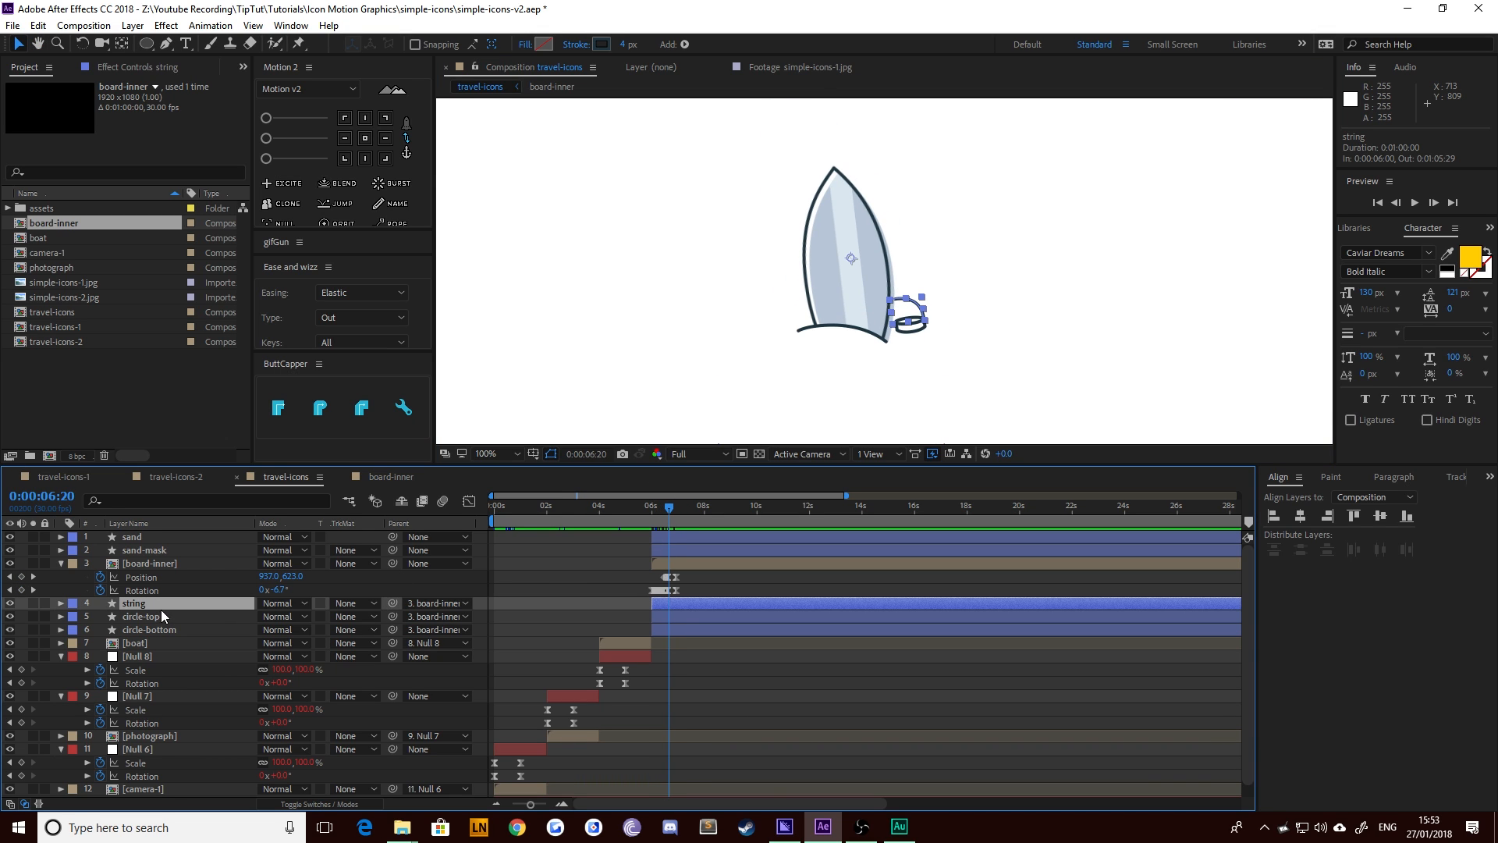
left_click(61, 604)
left_click(375, 617)
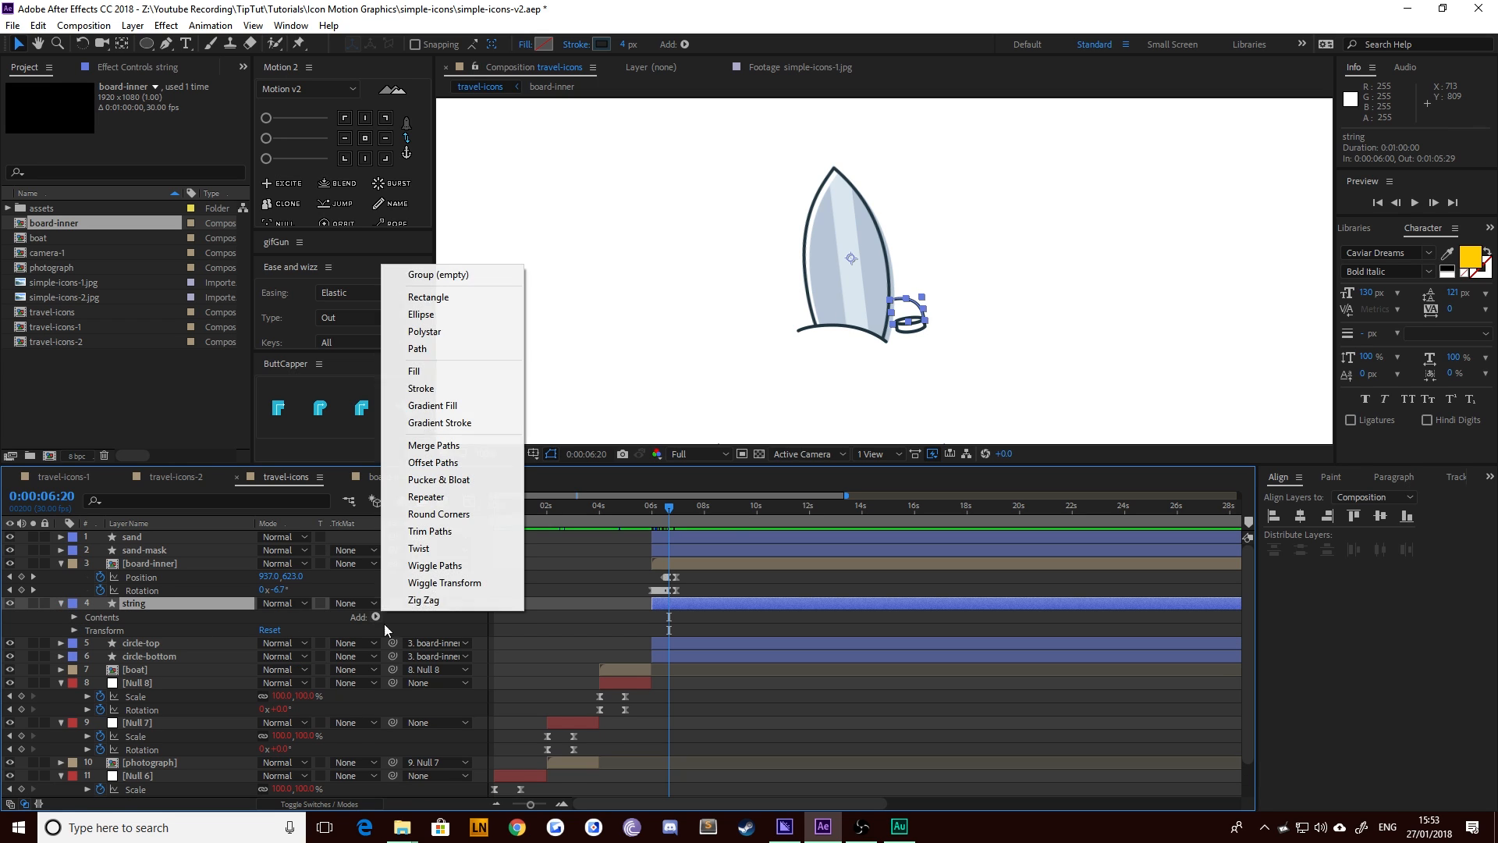
left_click(429, 531)
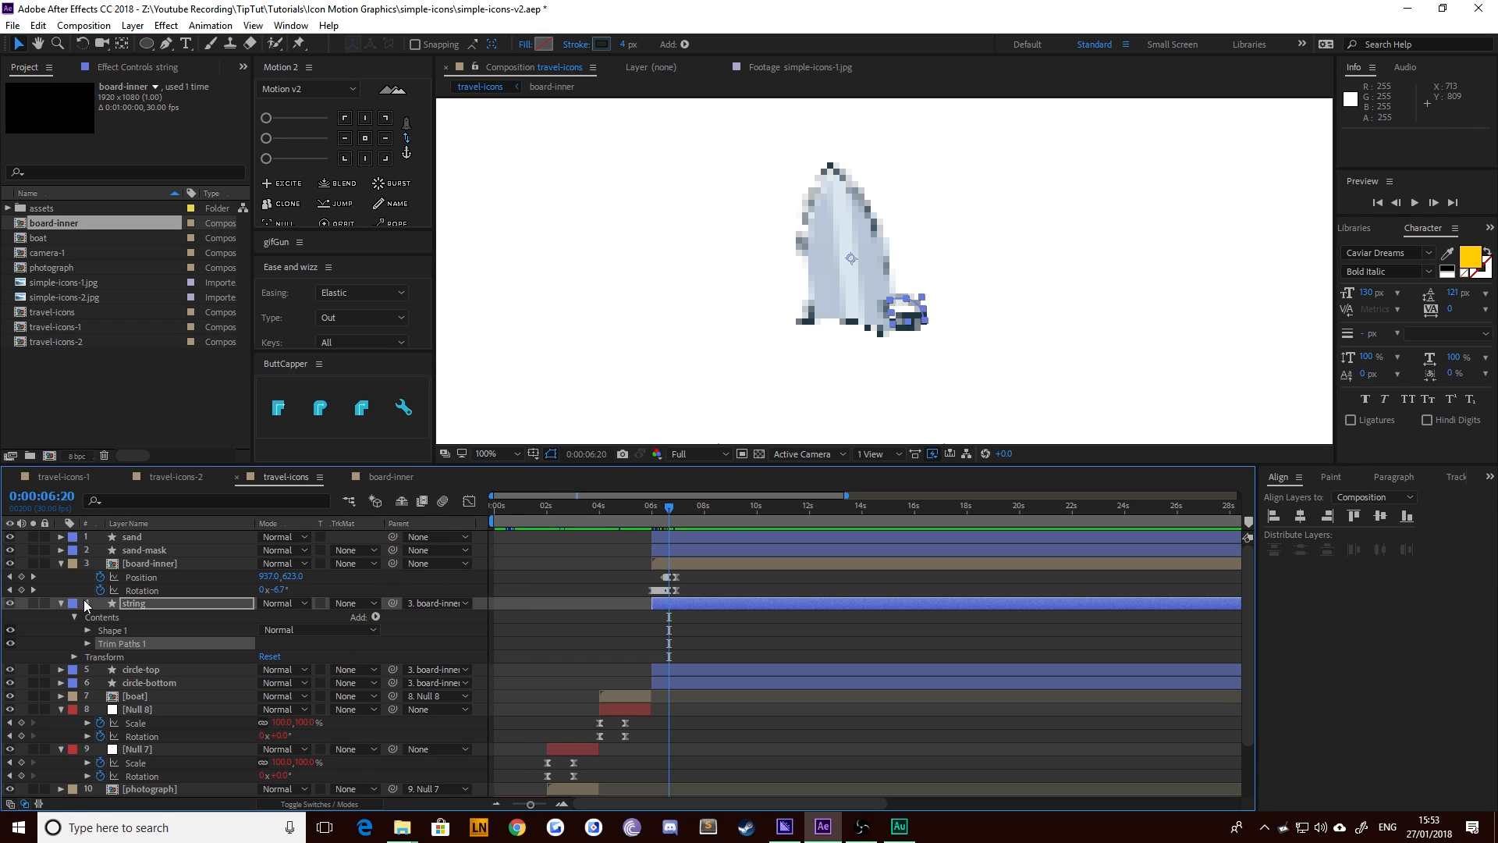
left_click(87, 644)
left_click_drag(273, 671, 226, 672)
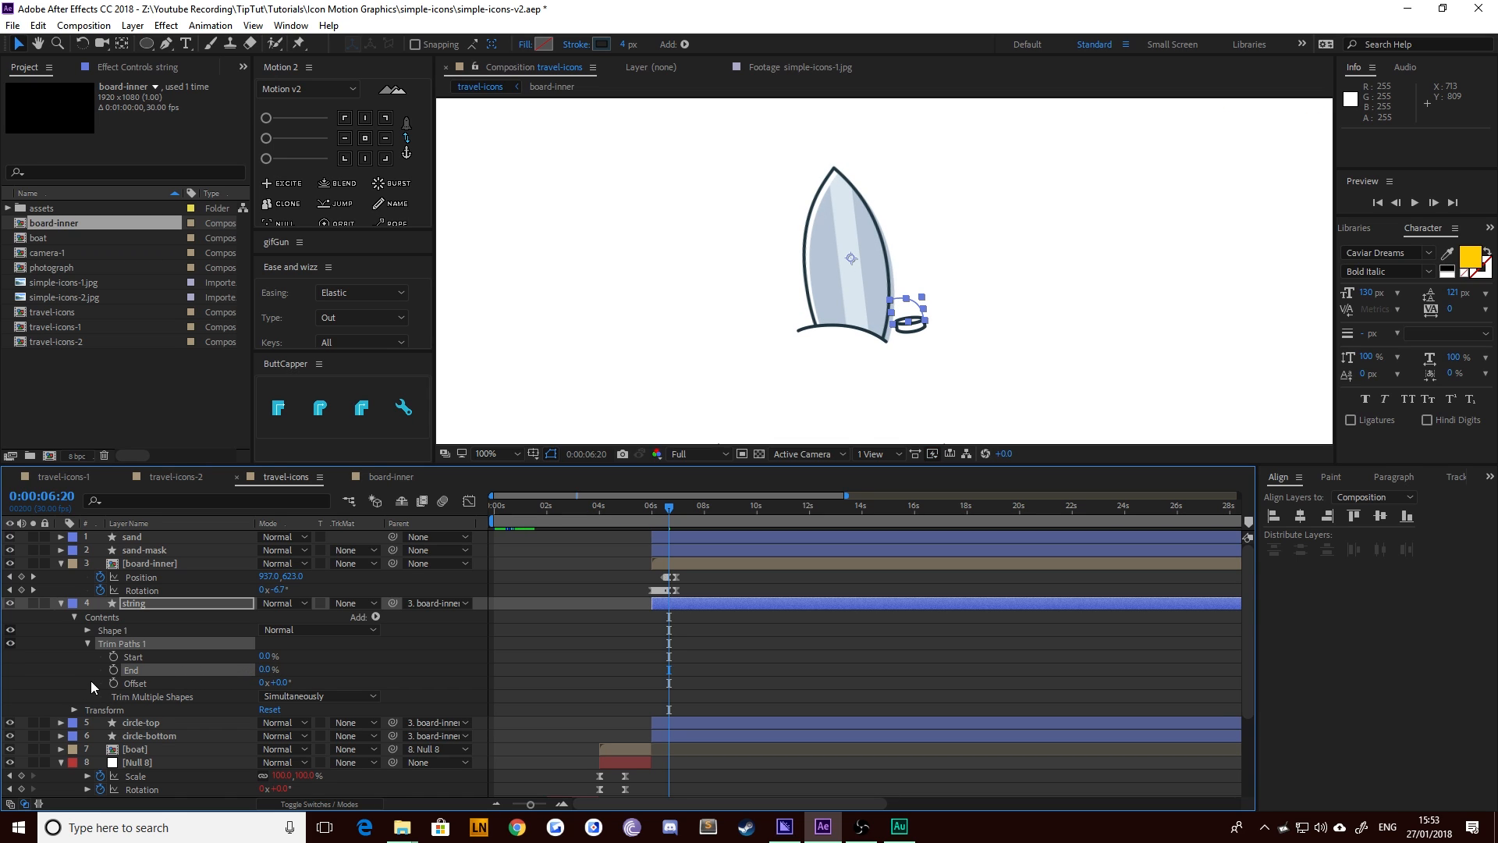
left_click(113, 670)
Keyframe the string's Trim Paths End at 100% at 0:00:07:20 and apply Easy Ease to both End keyframes
key("shift+Page_Down")
key("shift+Page_Down")
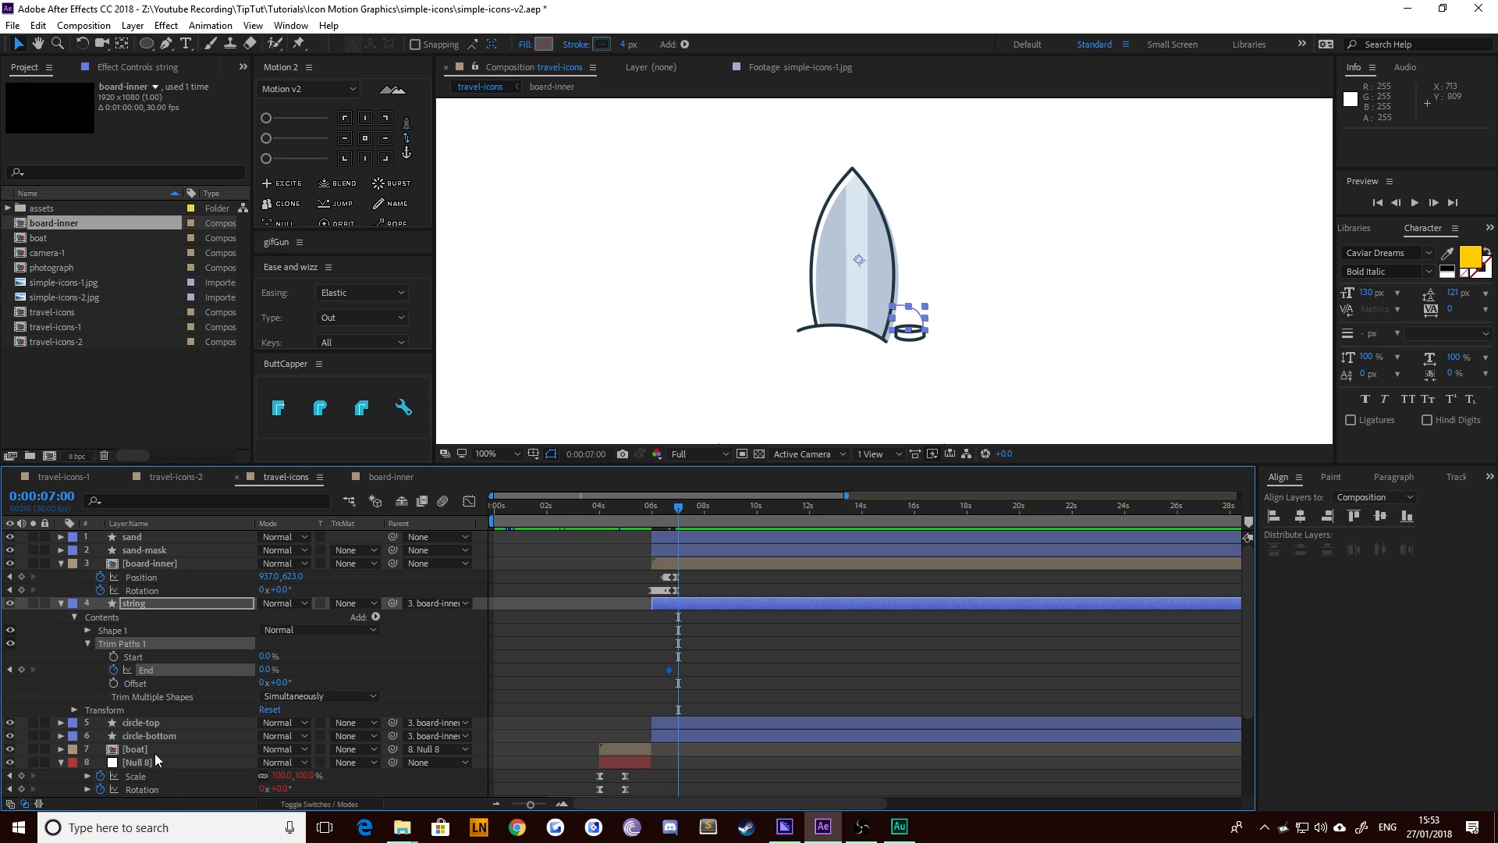
key("shift+Page_Down")
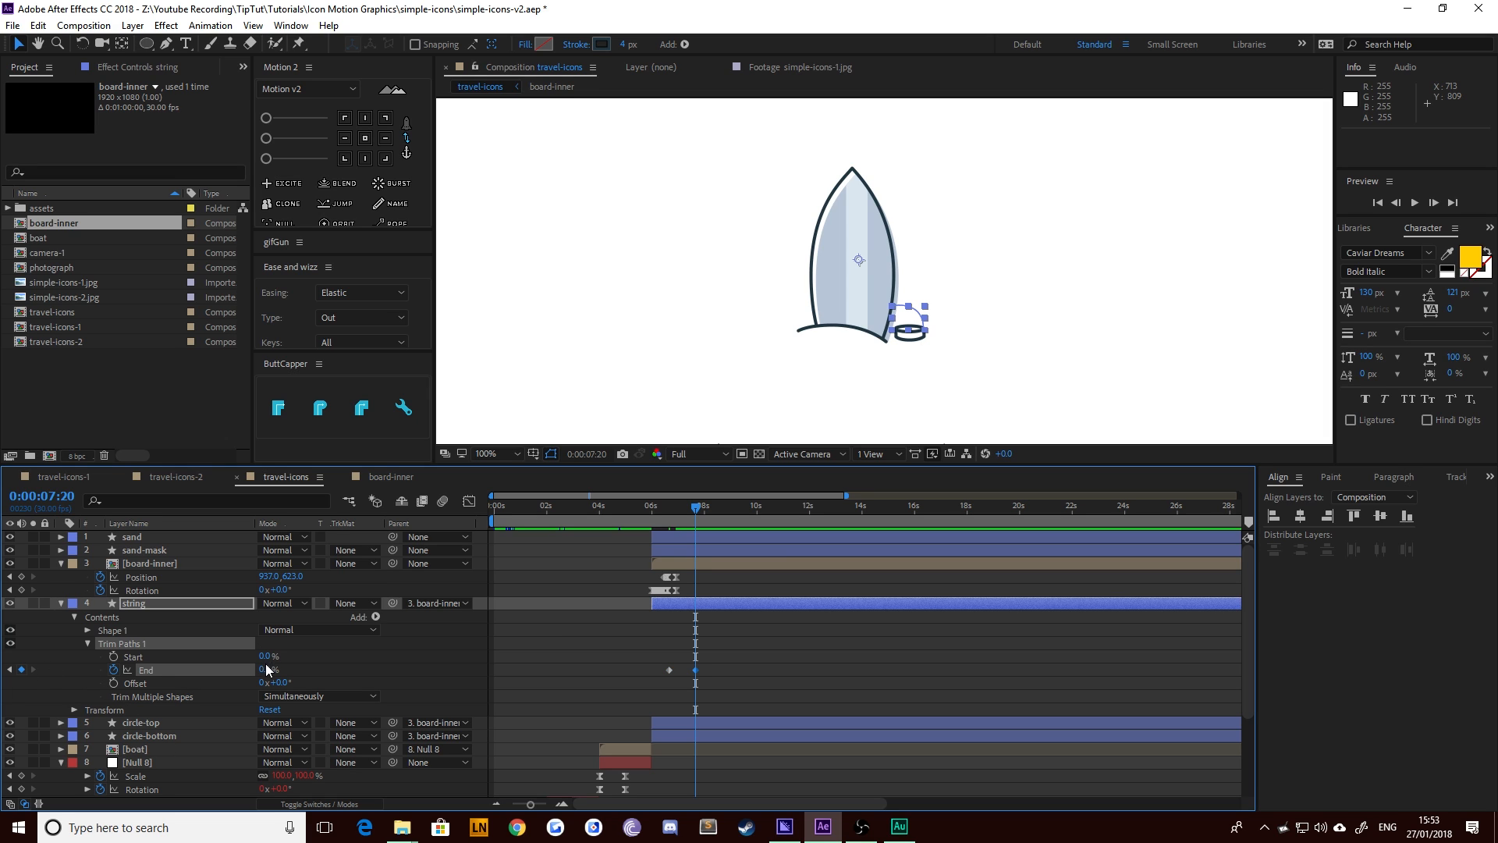
left_click_drag(266, 670, 386, 673)
left_click_drag(759, 684, 663, 667)
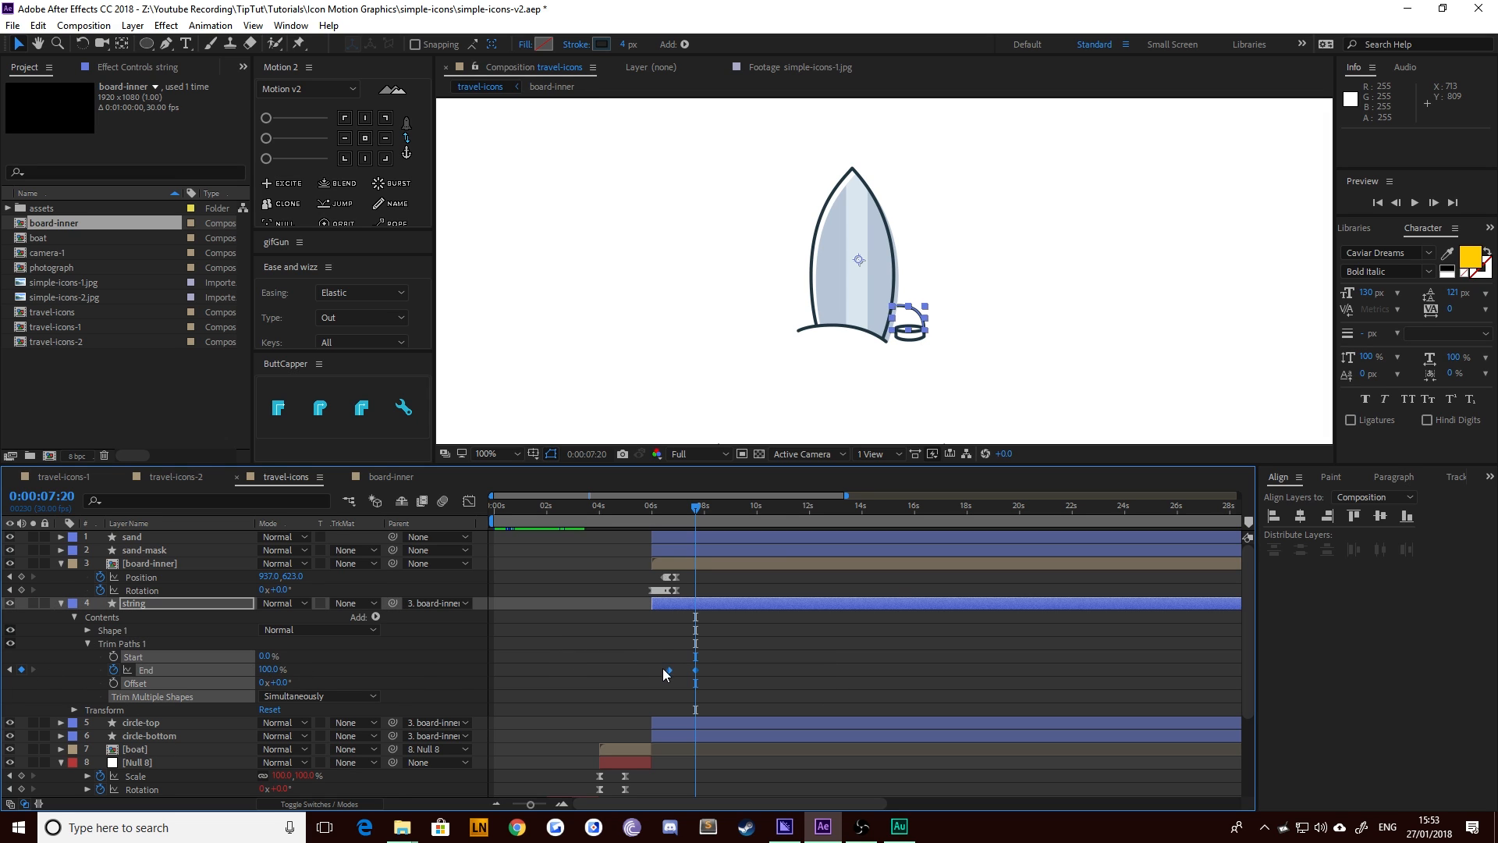
right_click(667, 671)
mouse_move(735, 659)
left_click(893, 711)
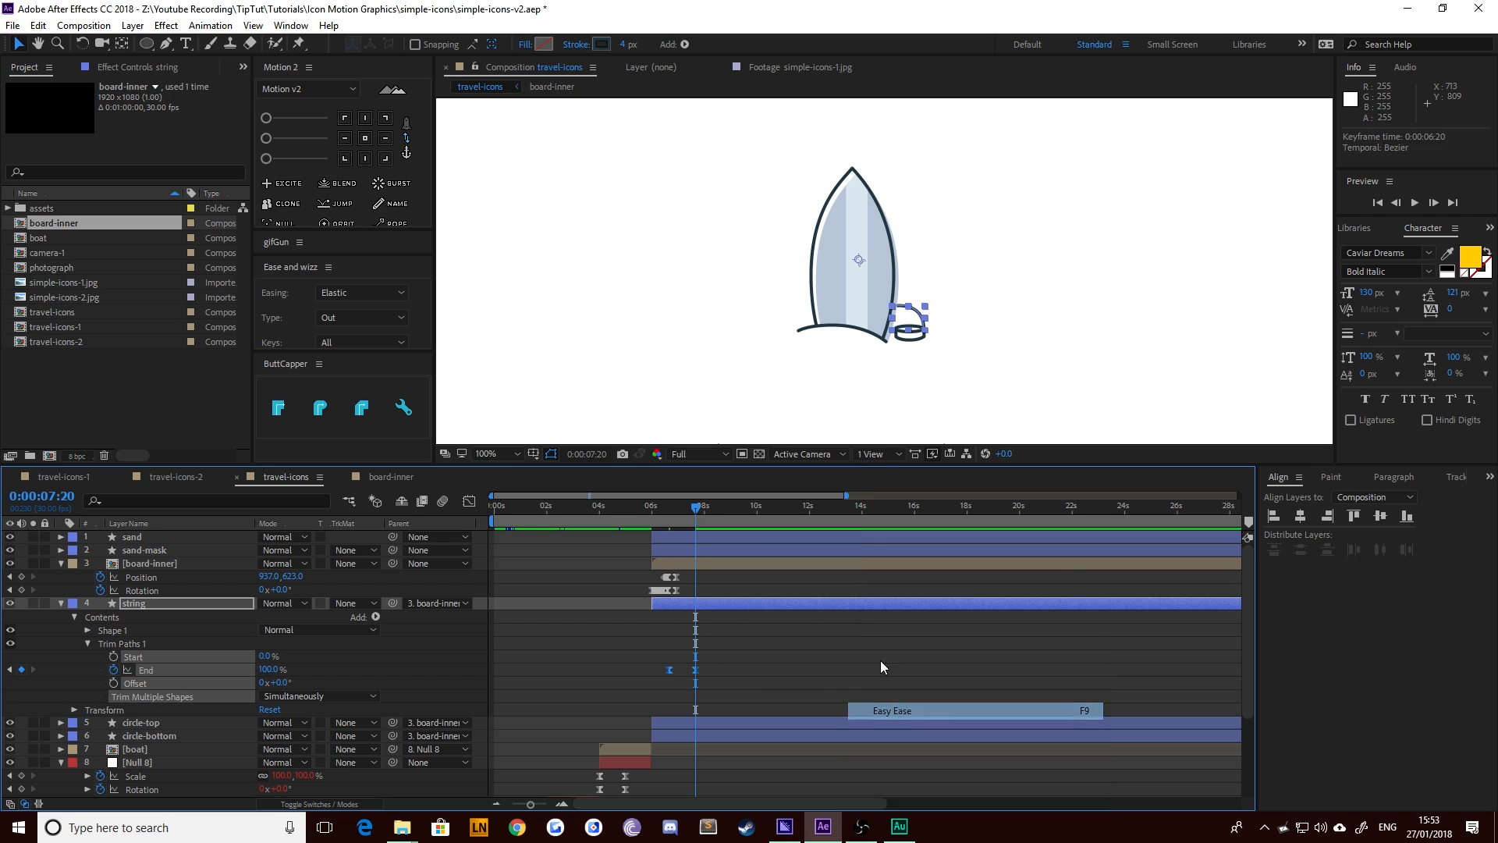
In the speed graph, lengthen the ease into the last End keyframe so the string draws quickly and slows gradually
left_click(469, 502)
left_click_drag(764, 688, 593, 755)
left_click_drag(689, 750, 665, 750)
left_click(469, 501)
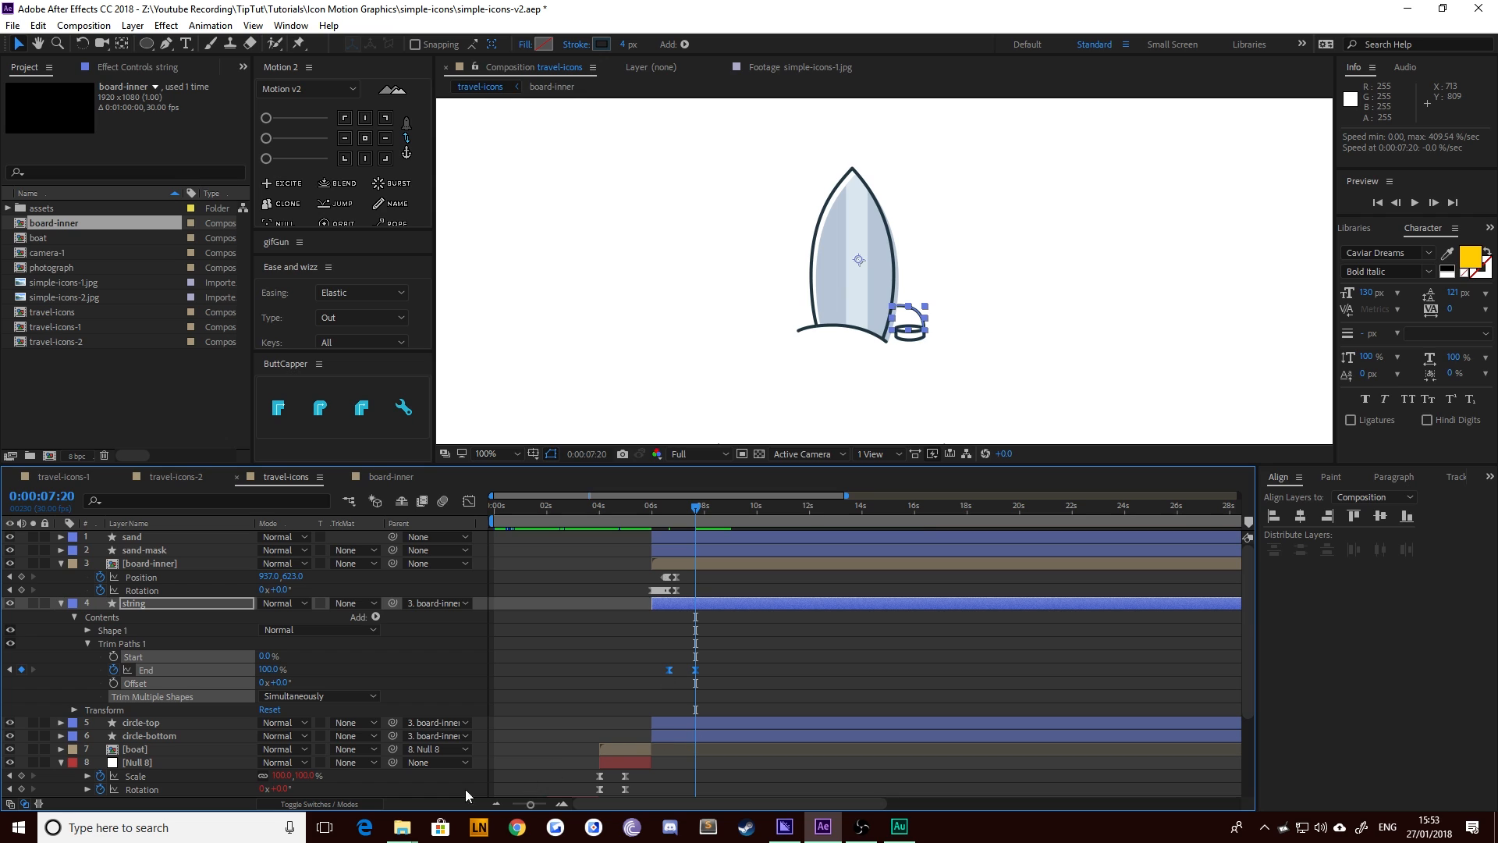
Preview the string drawing on as the board drops, from 0:00:06:20 and again from 0:00:06:02
left_click(11, 669)
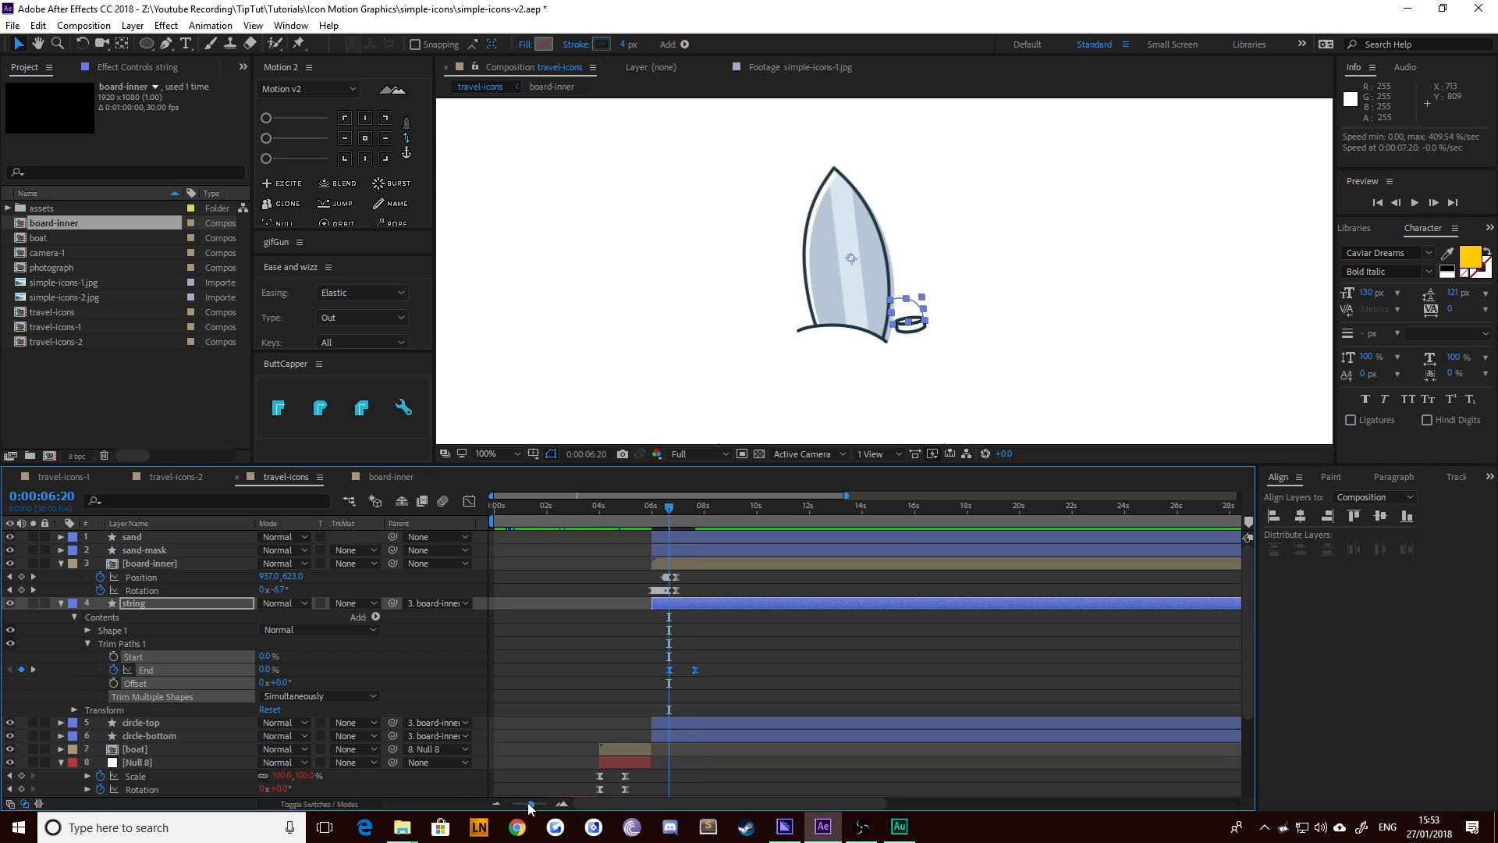
left_click_drag(531, 803, 542, 806)
key("space")
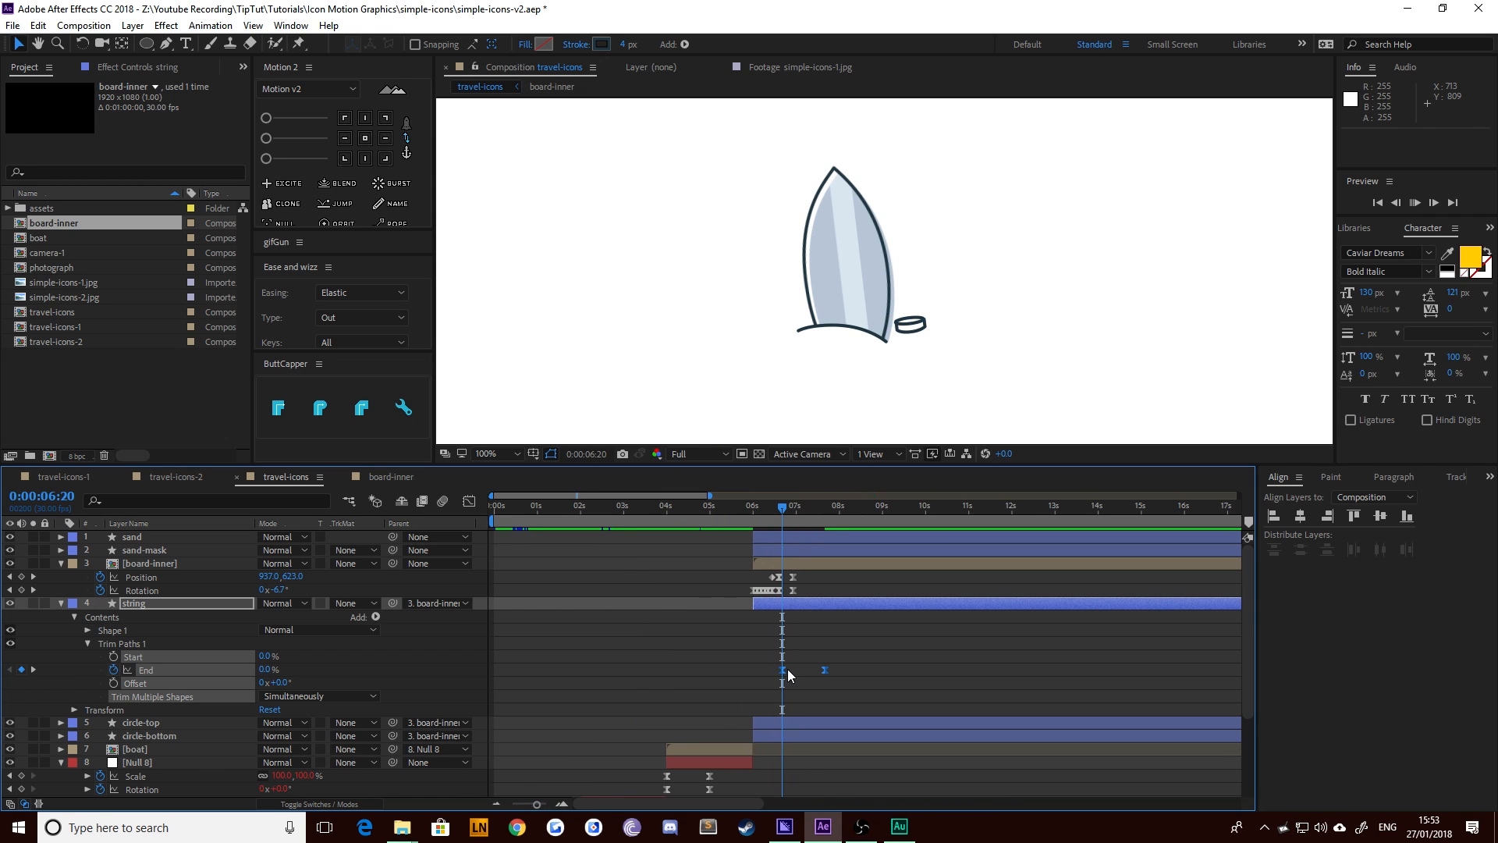
key("space")
left_click(757, 511)
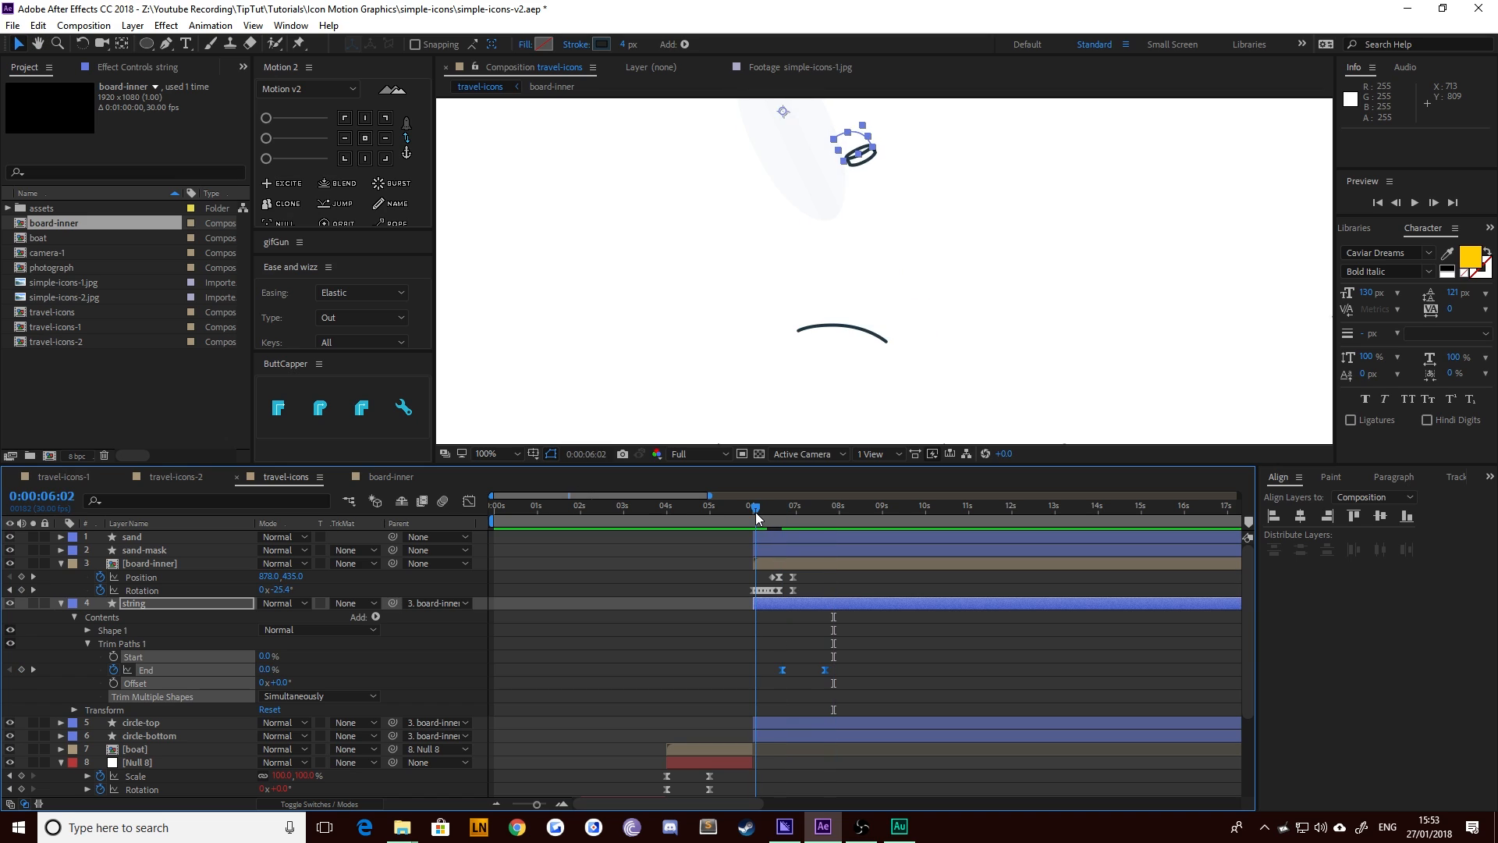
key("space")
key("space")
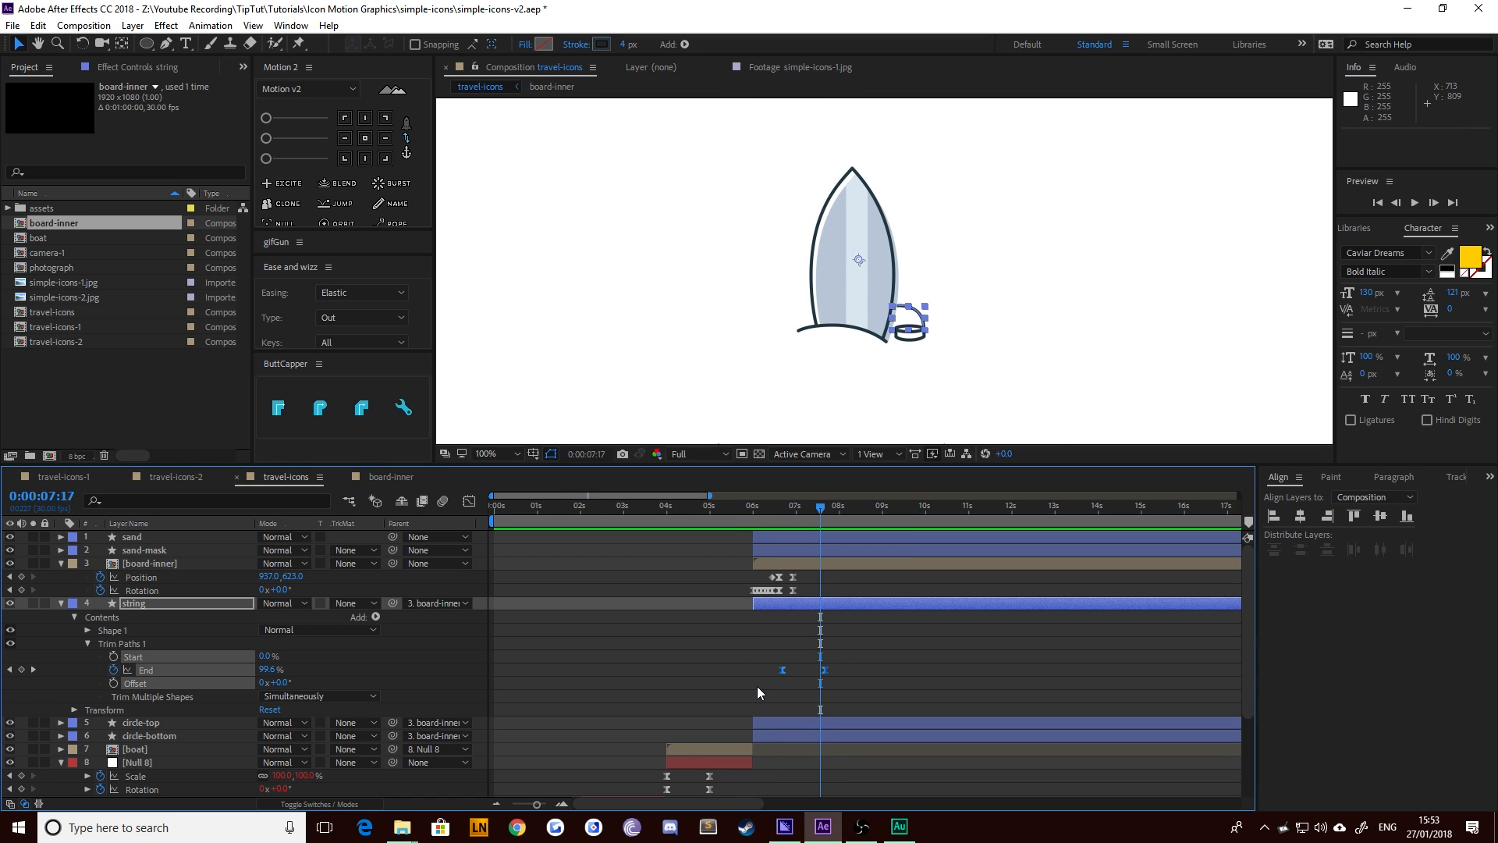
Move the string's two End keyframes earlier to begin at 0:00:06:15 and trim the layer's start to that frame
key("alt+Left")
key("alt+Left")
key("alt+Left")
key("alt+Left")
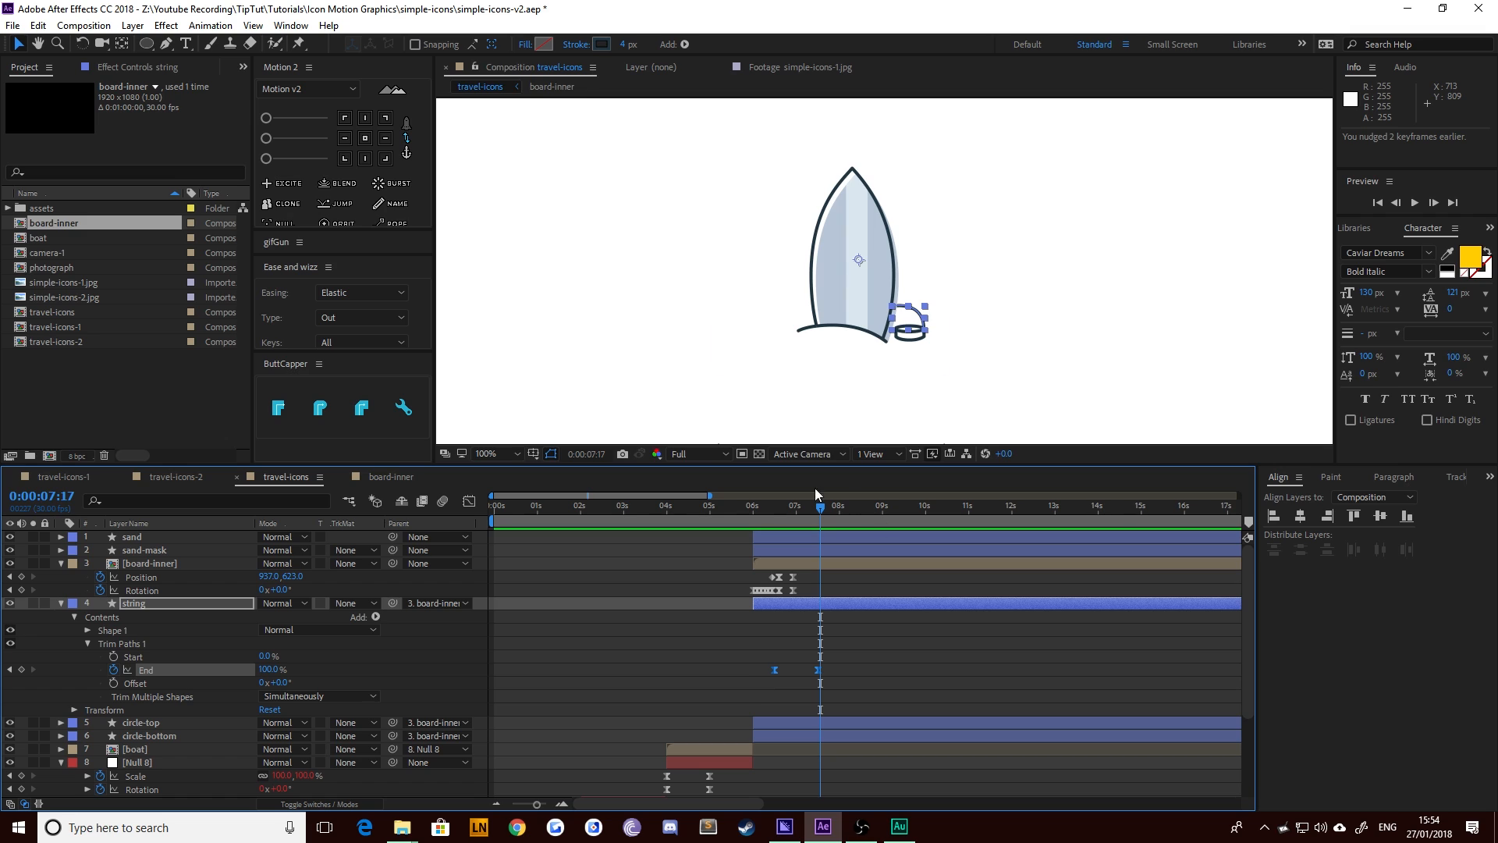
left_click_drag(769, 508, 792, 507)
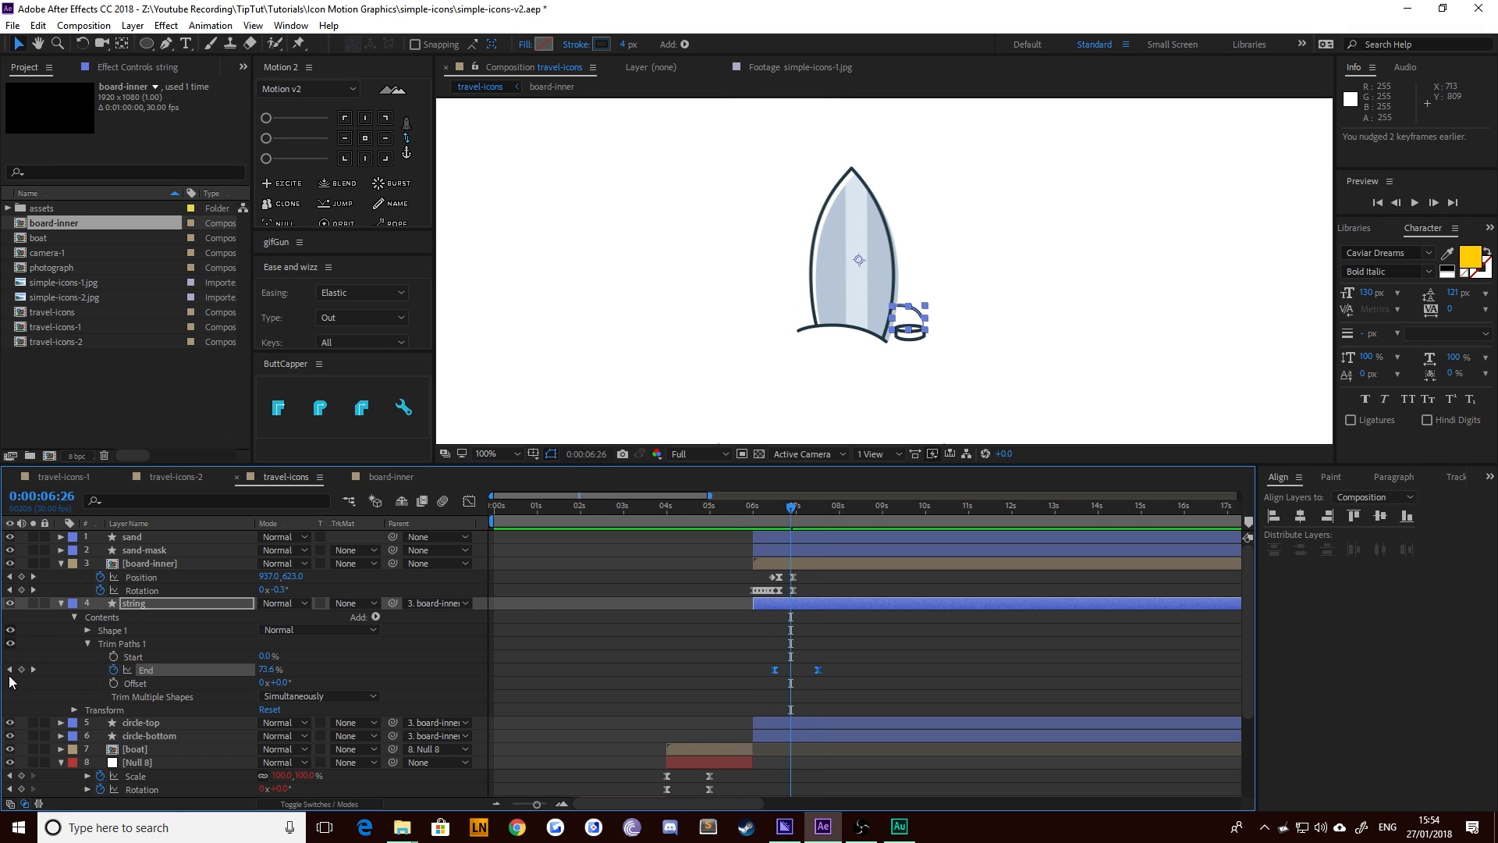
left_click(10, 670)
key("alt+bracketleft")
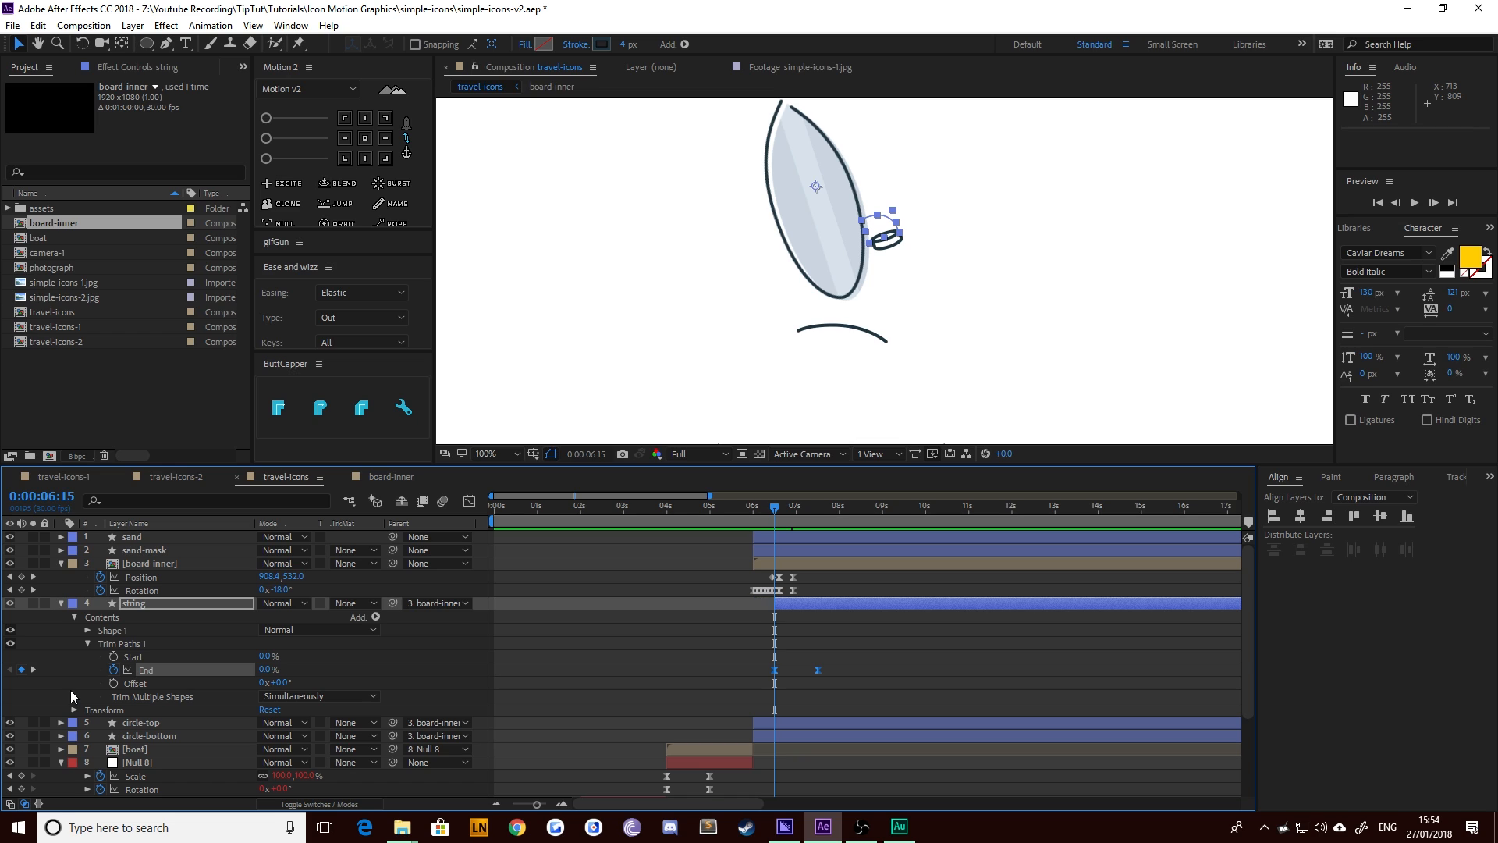
Copy the string's two End keyframes and trim the start of circle-top and circle-bottom to 0:00:06:15
left_click_drag(742, 646, 867, 676)
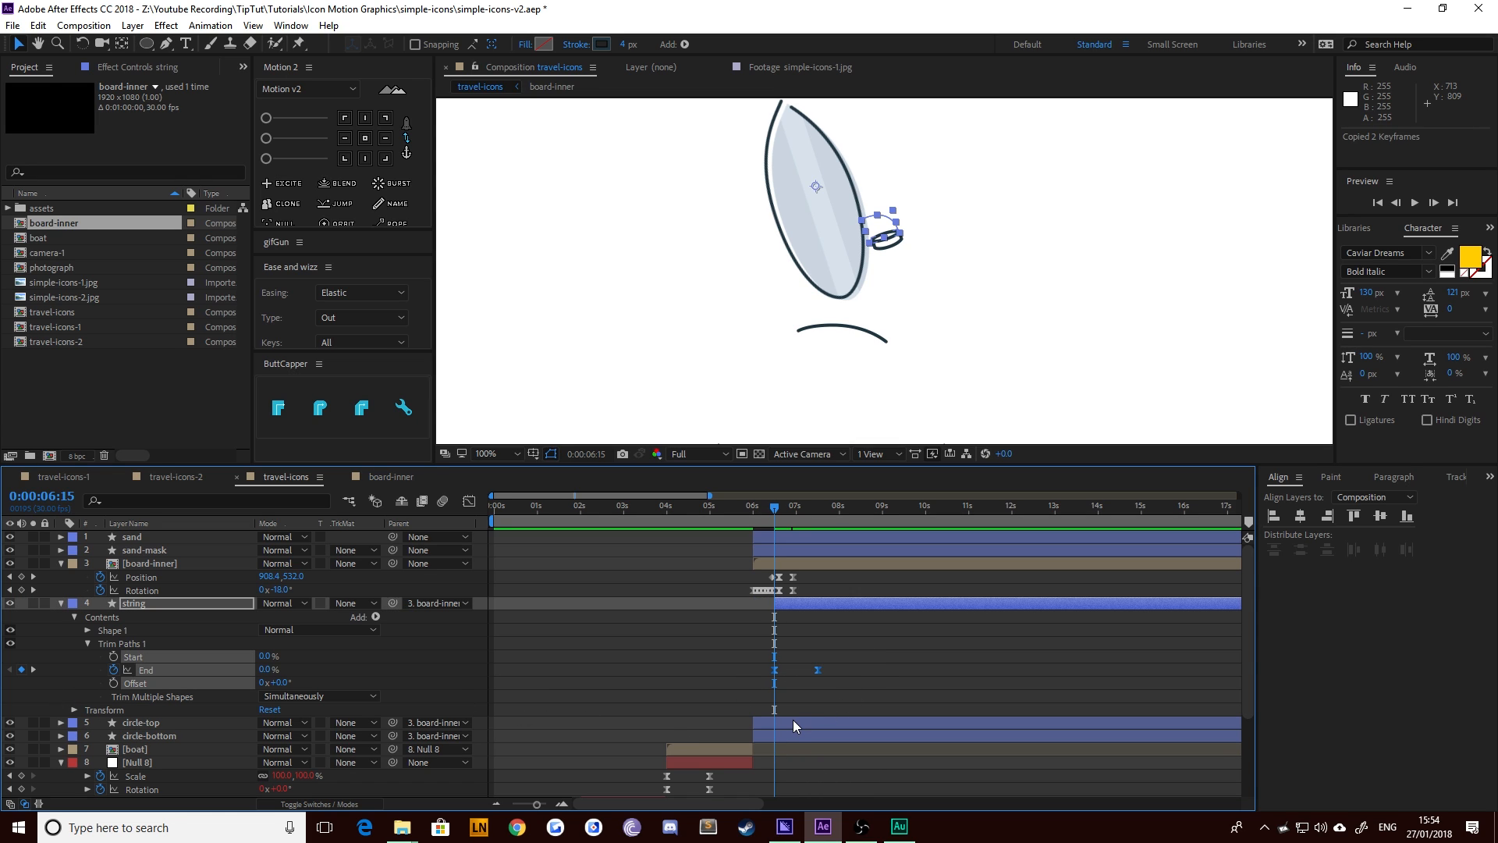
left_click(793, 719)
left_click(793, 733, "shift")
key("alt+bracketleft")
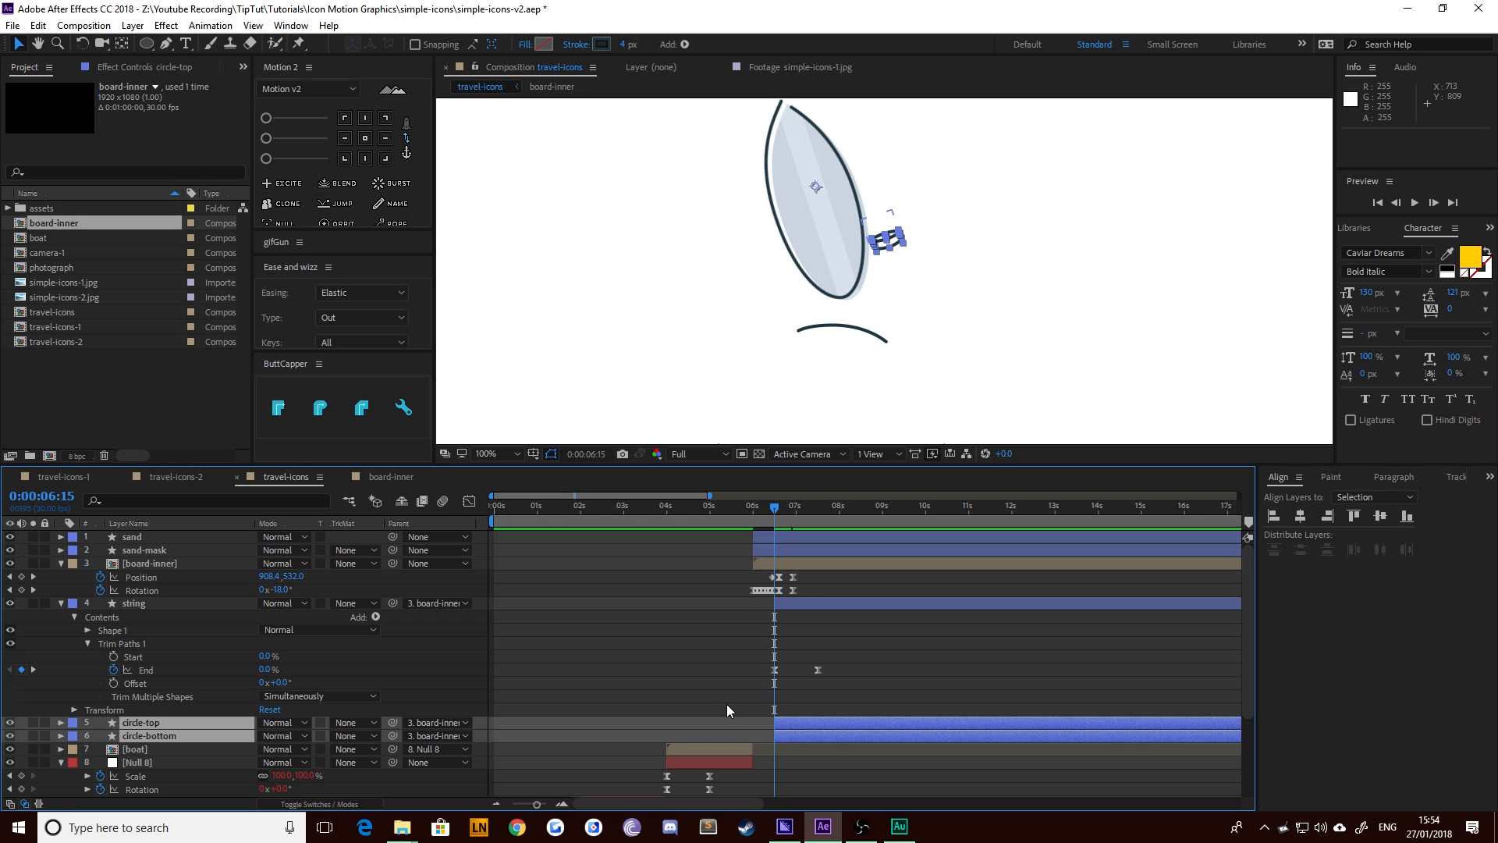
Paste the string's Trim Paths End keyframes onto the circle-top and circle-bottom layers at 0:00:06:15
left_click(749, 709)
left_click(789, 720)
left_click(791, 736)
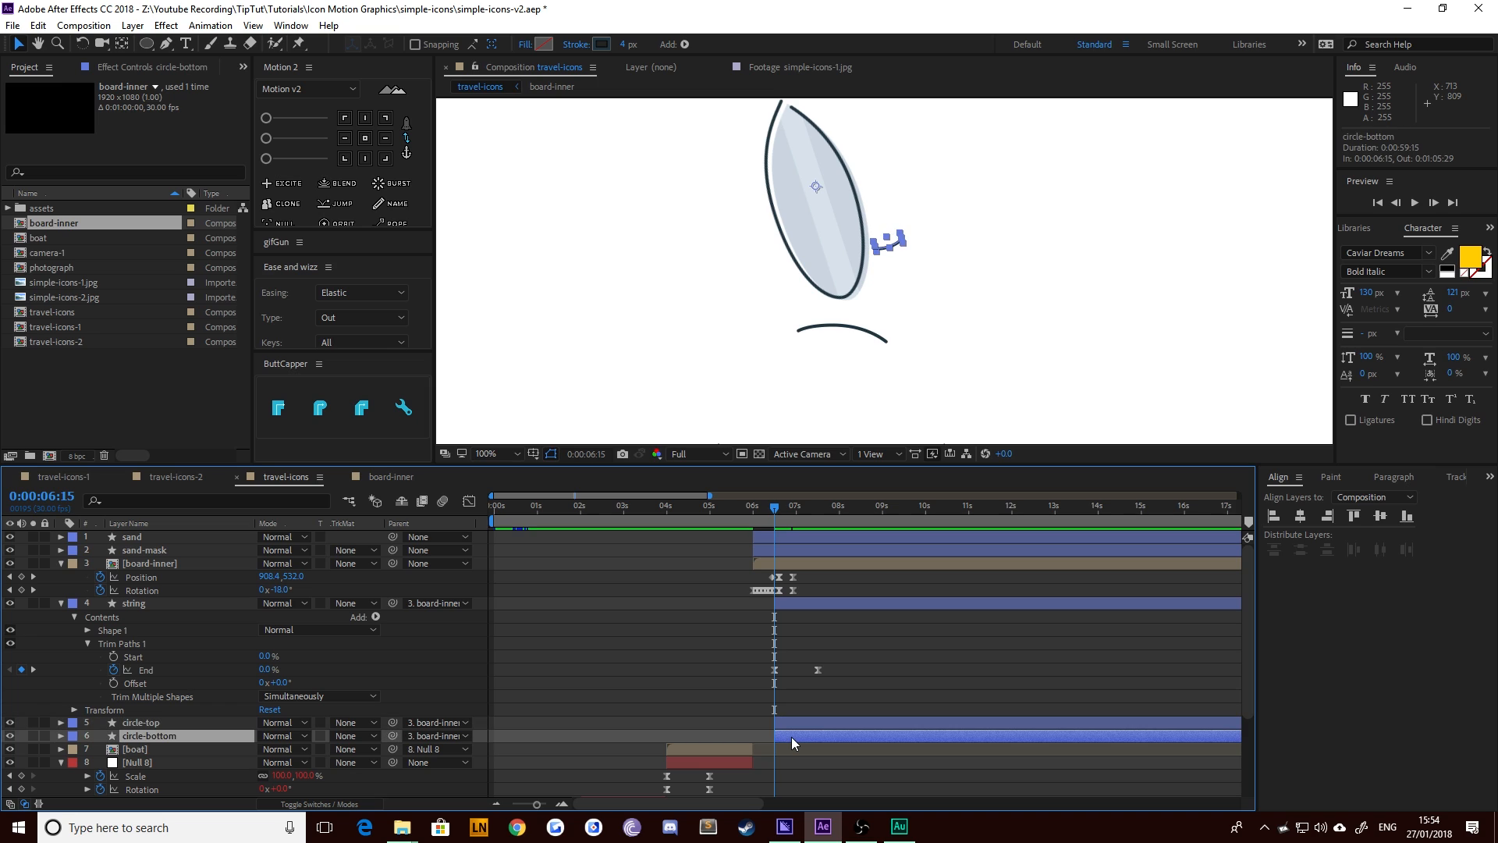
key("ctrl+v")
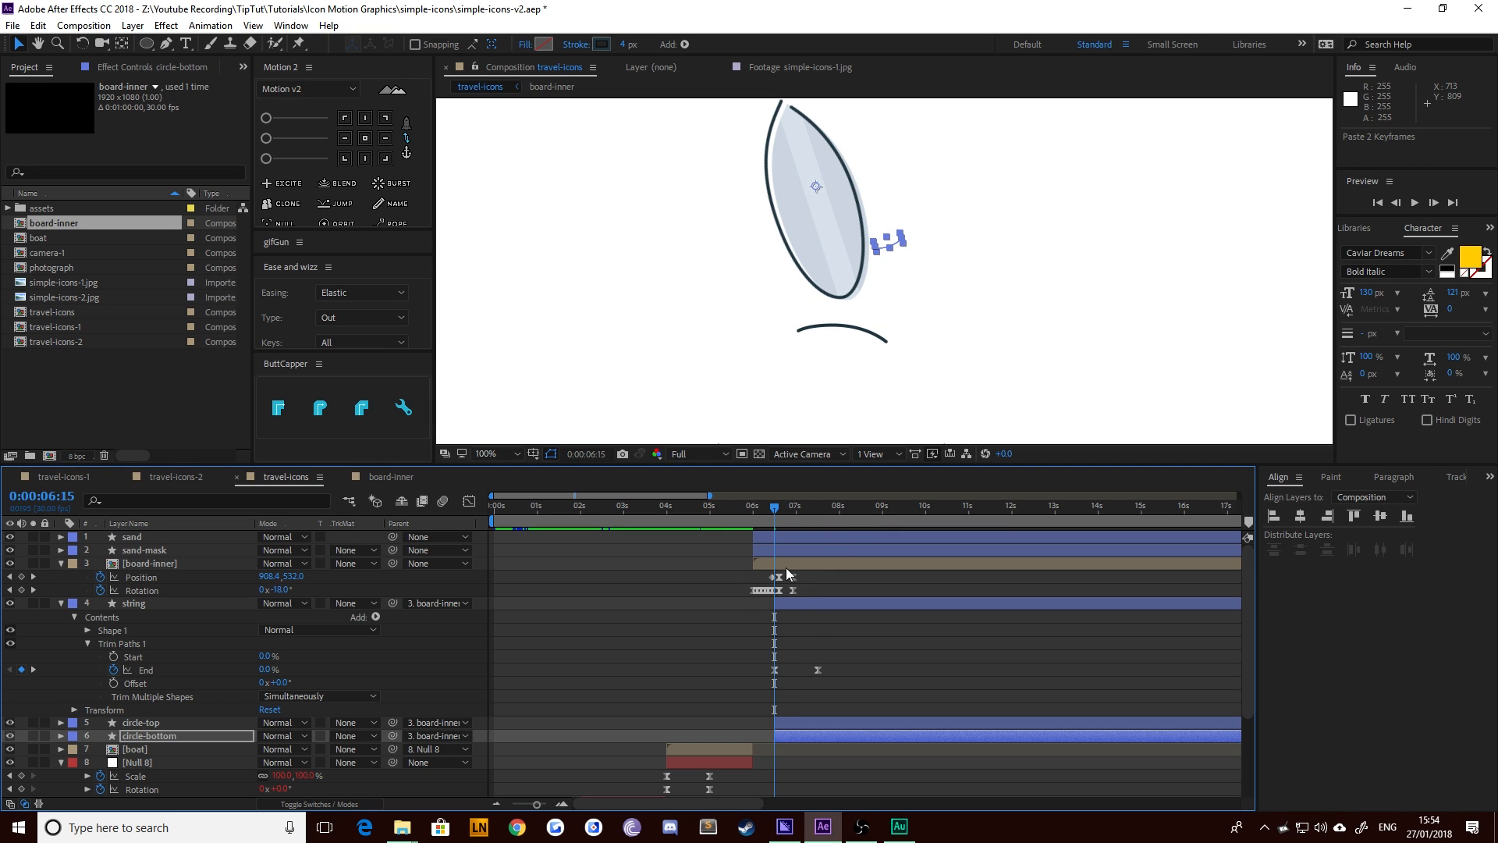
Check where the string meets the circle and shift circle-top with its keyframes to start at 0:00:07:11
left_click_drag(779, 509, 794, 522)
left_click(695, 307)
scroll(972, 367, "up", 2)
key("space")
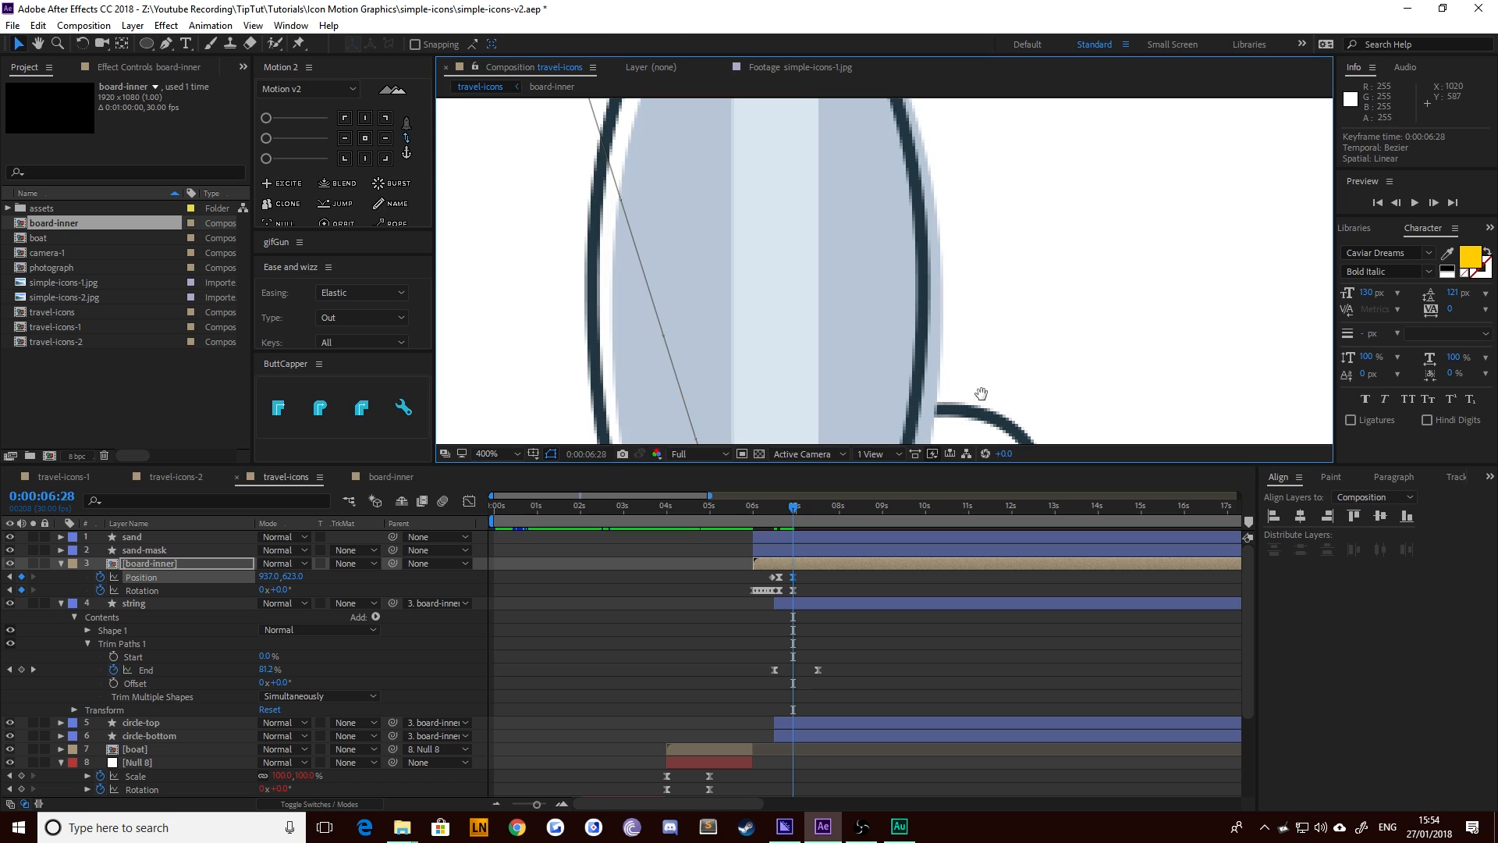
left_click_drag(984, 396, 876, 243)
left_click_drag(792, 505, 812, 509)
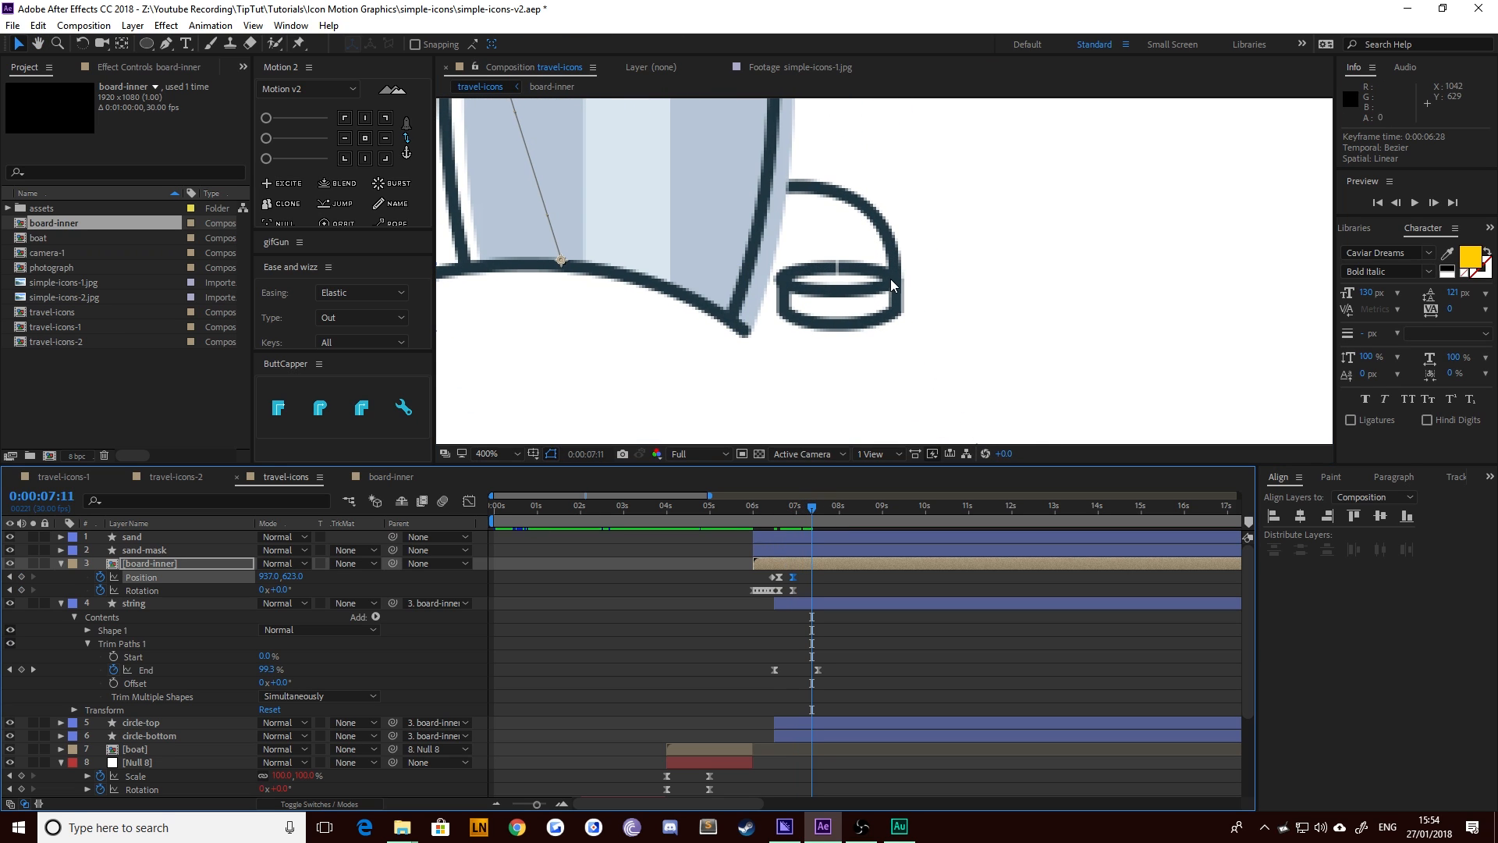
left_click(782, 719)
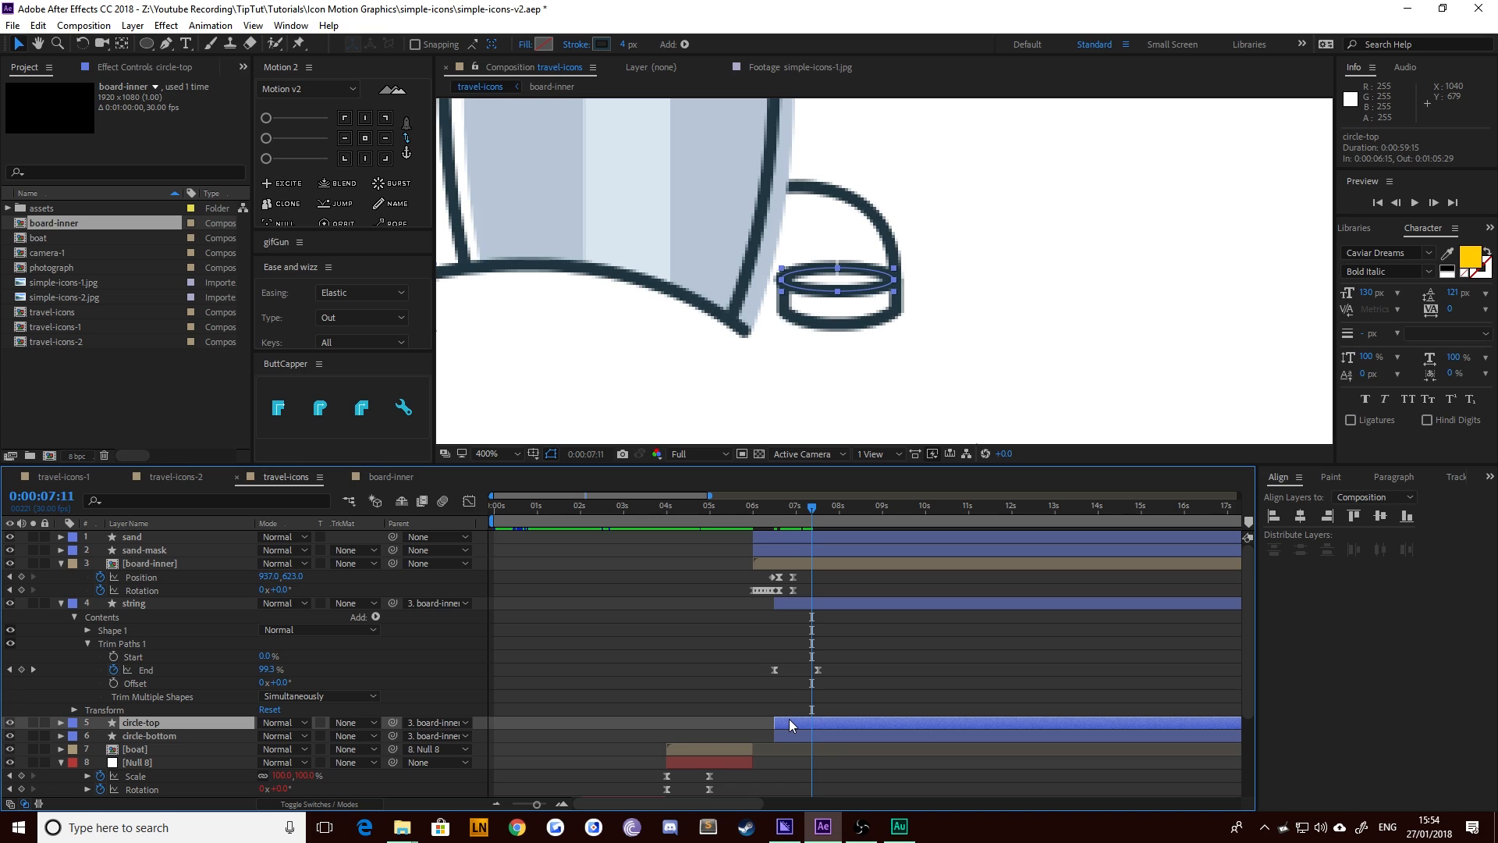
key("alt+bracketleft")
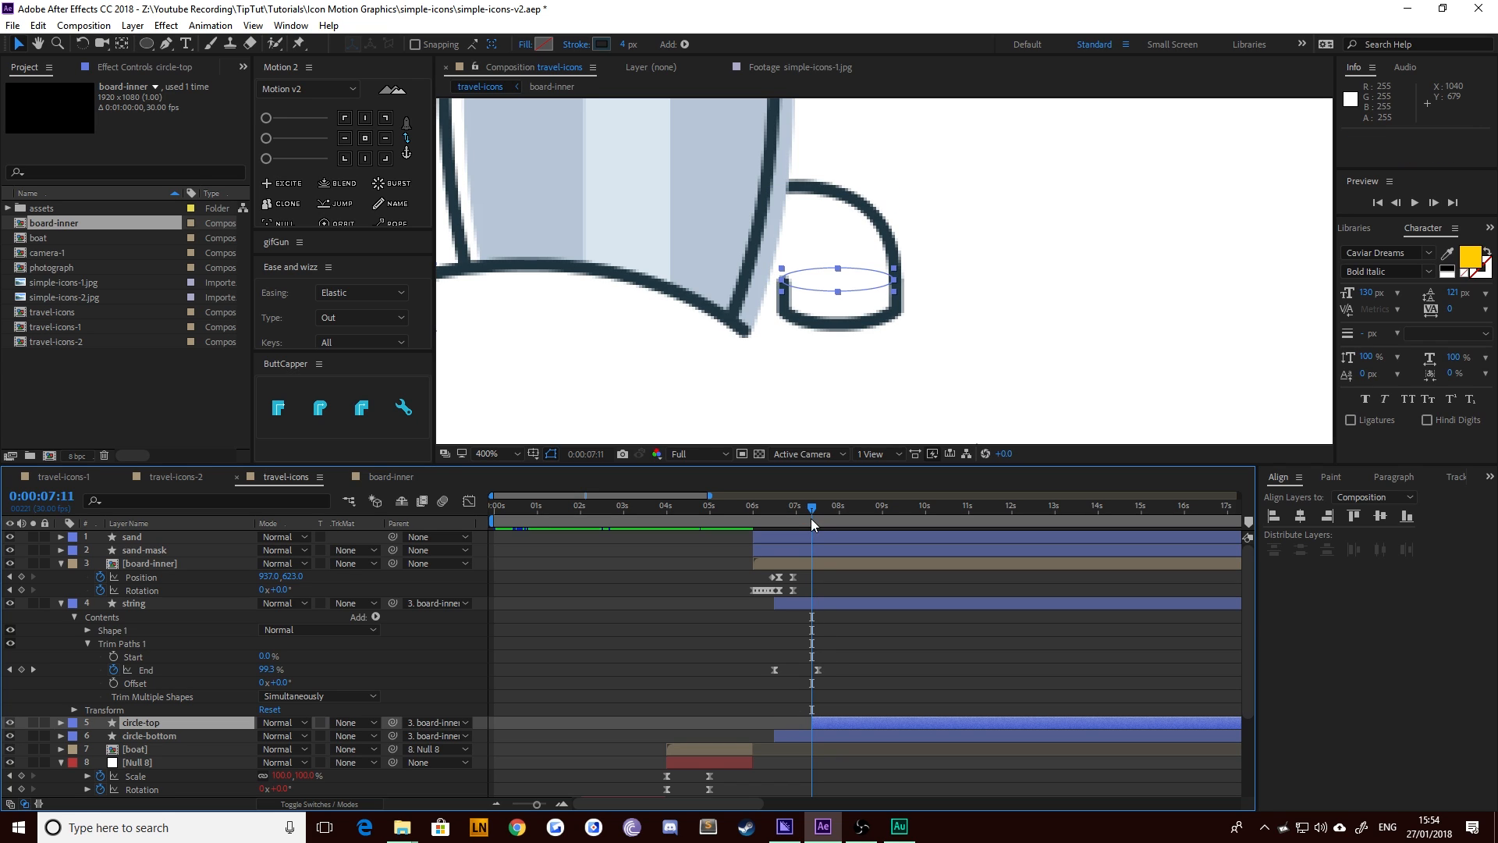
Set the Trim Paths offset of circle-top to 83° so its stroke starts drawing where the string ends
left_click_drag(811, 508, 818, 507)
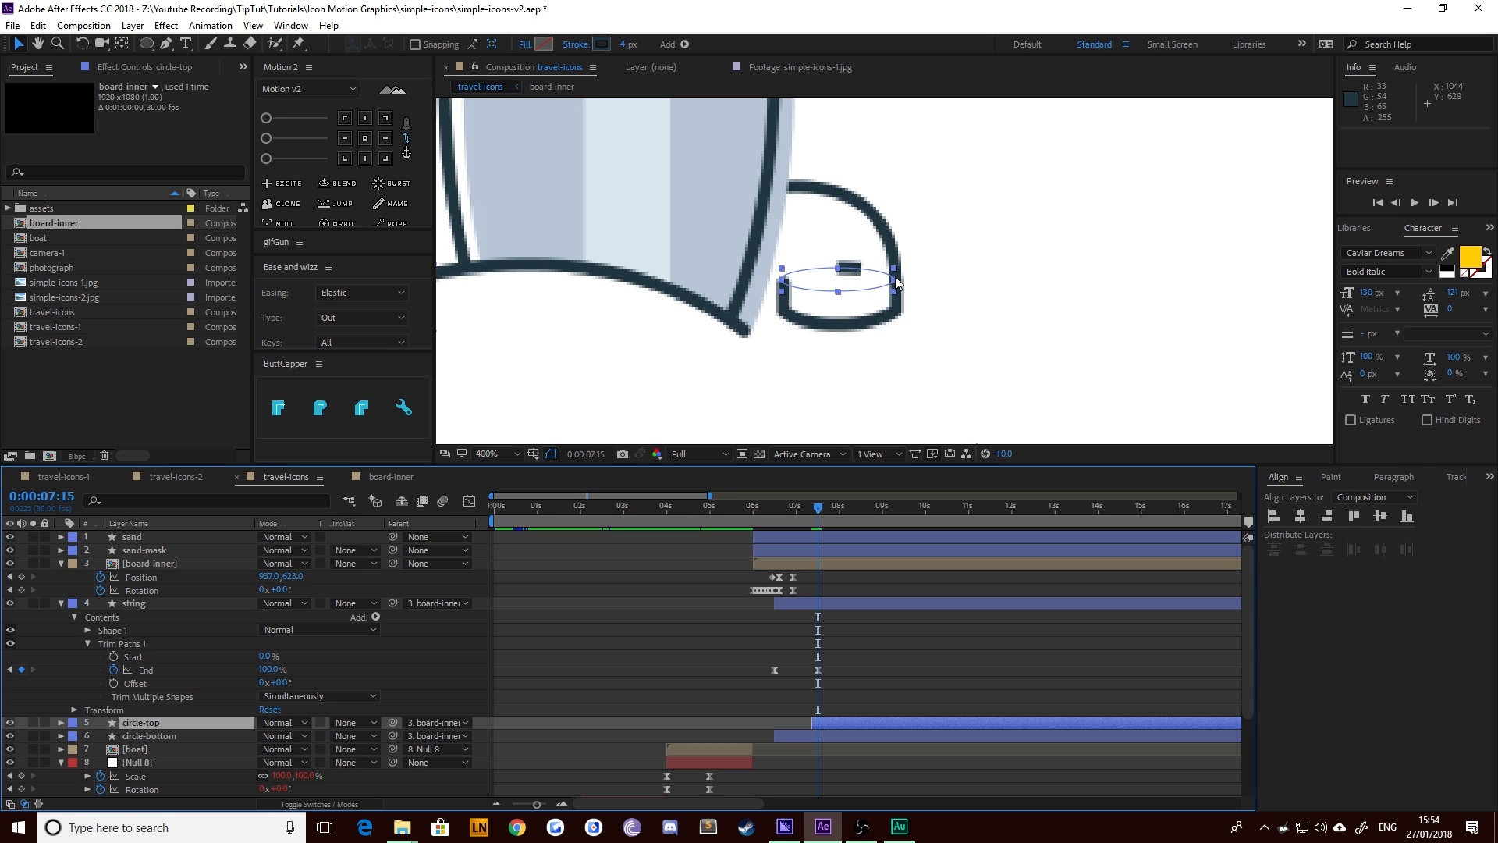
left_click(61, 722)
left_click(74, 737)
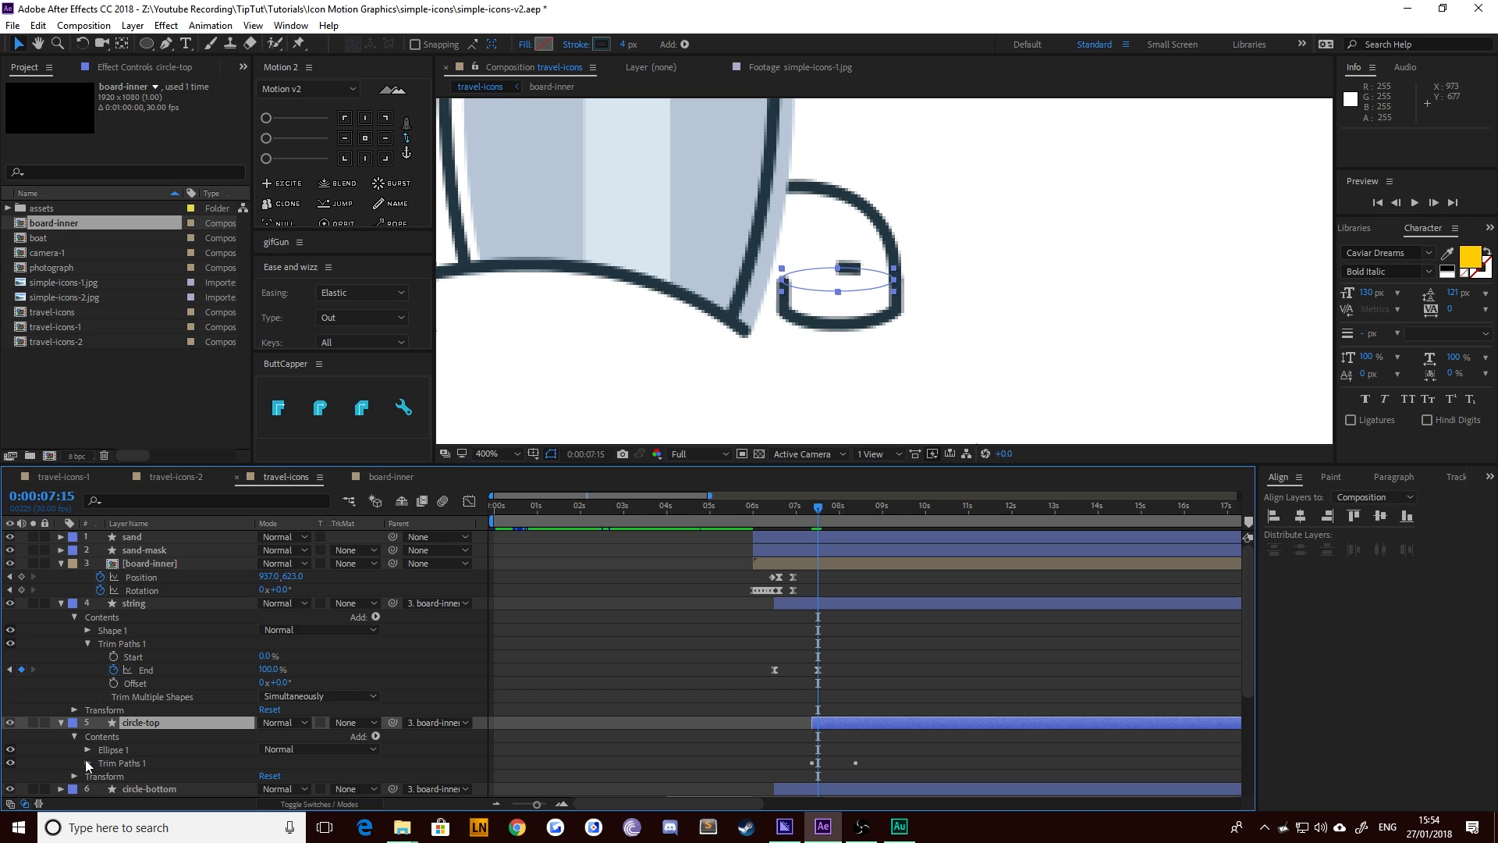
left_click(87, 763)
scroll(132, 737, "down", 3)
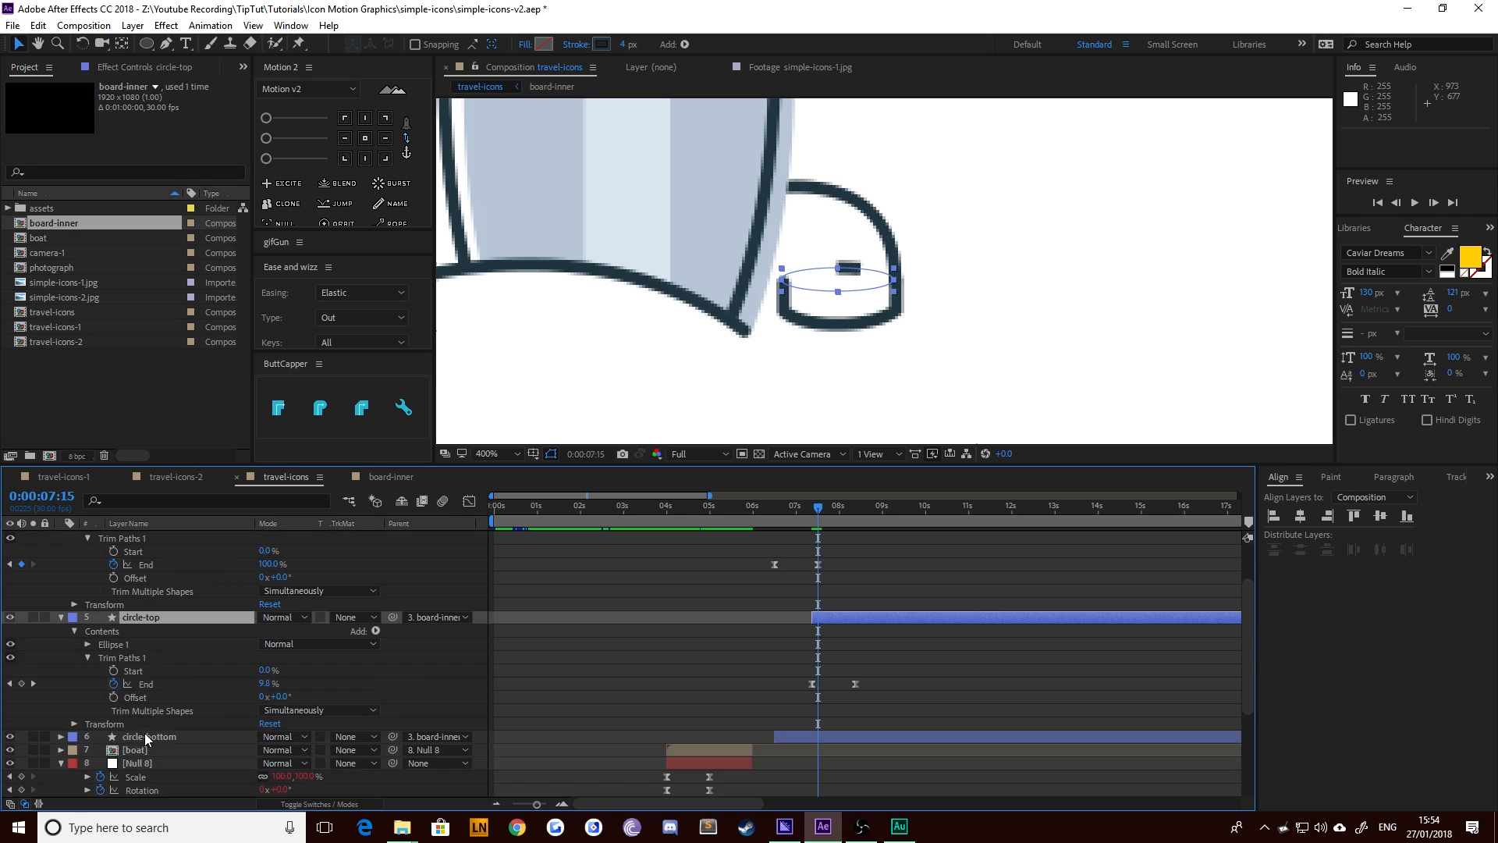
left_click(292, 696)
left_click(293, 695)
left_click(300, 695)
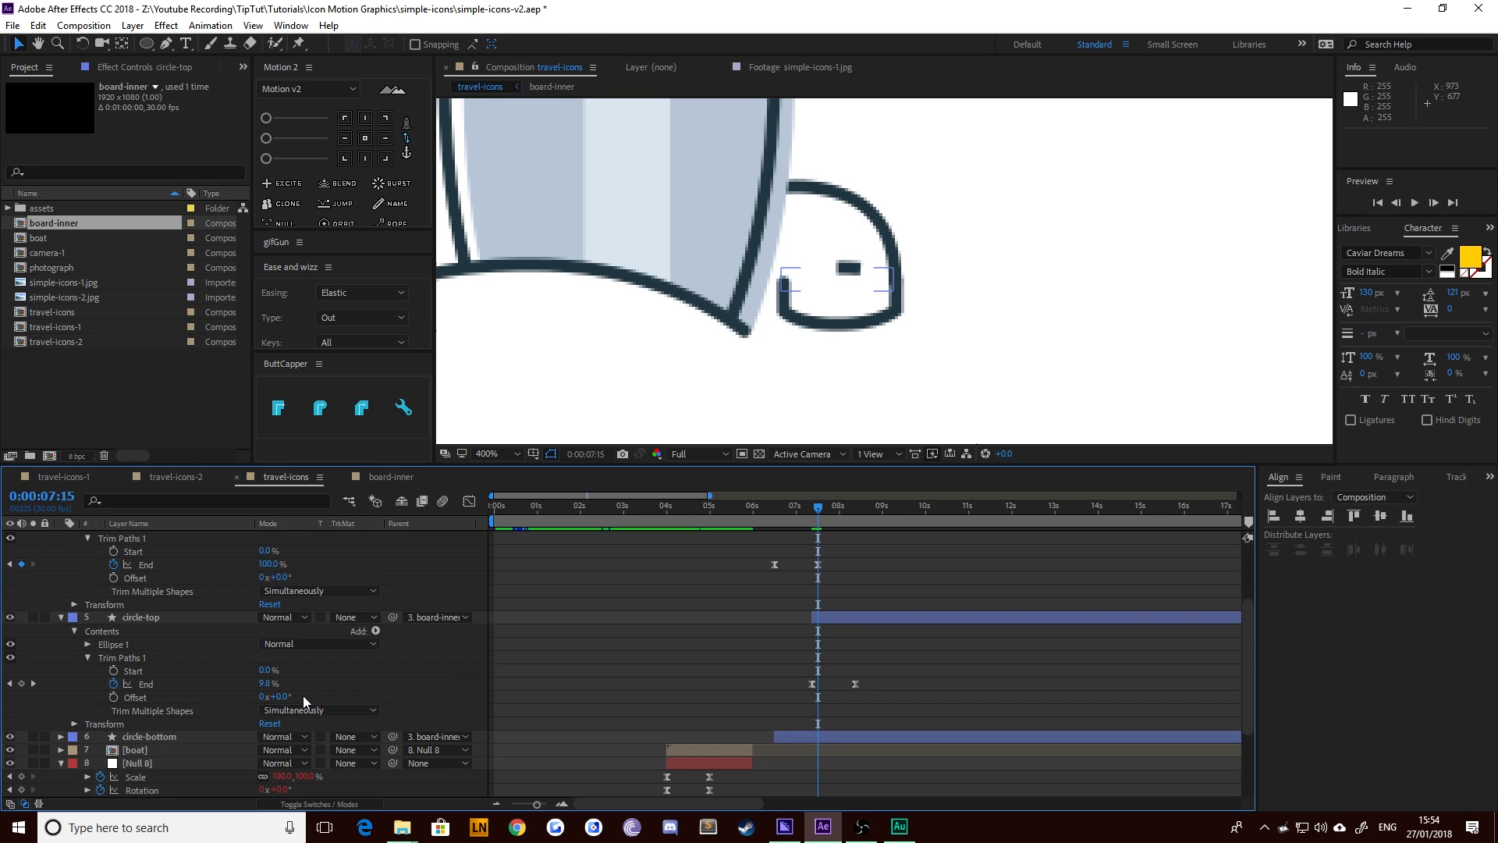
left_click(303, 696)
left_click_drag(281, 696, 291, 696)
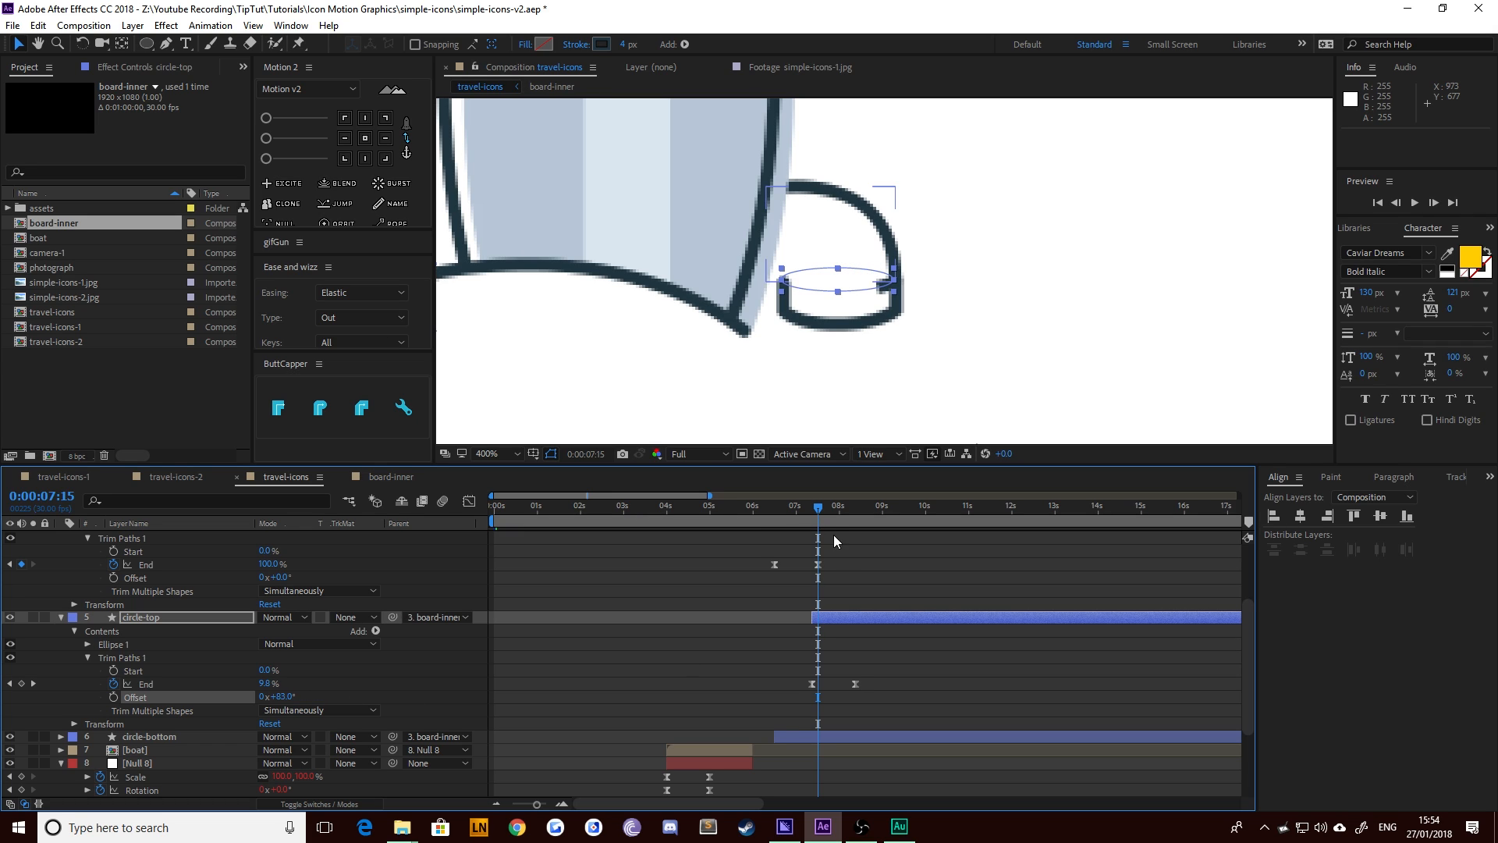
Shift circle-bottom with its End keyframes to start at 0:00:07:19
left_click_drag(816, 508, 821, 512)
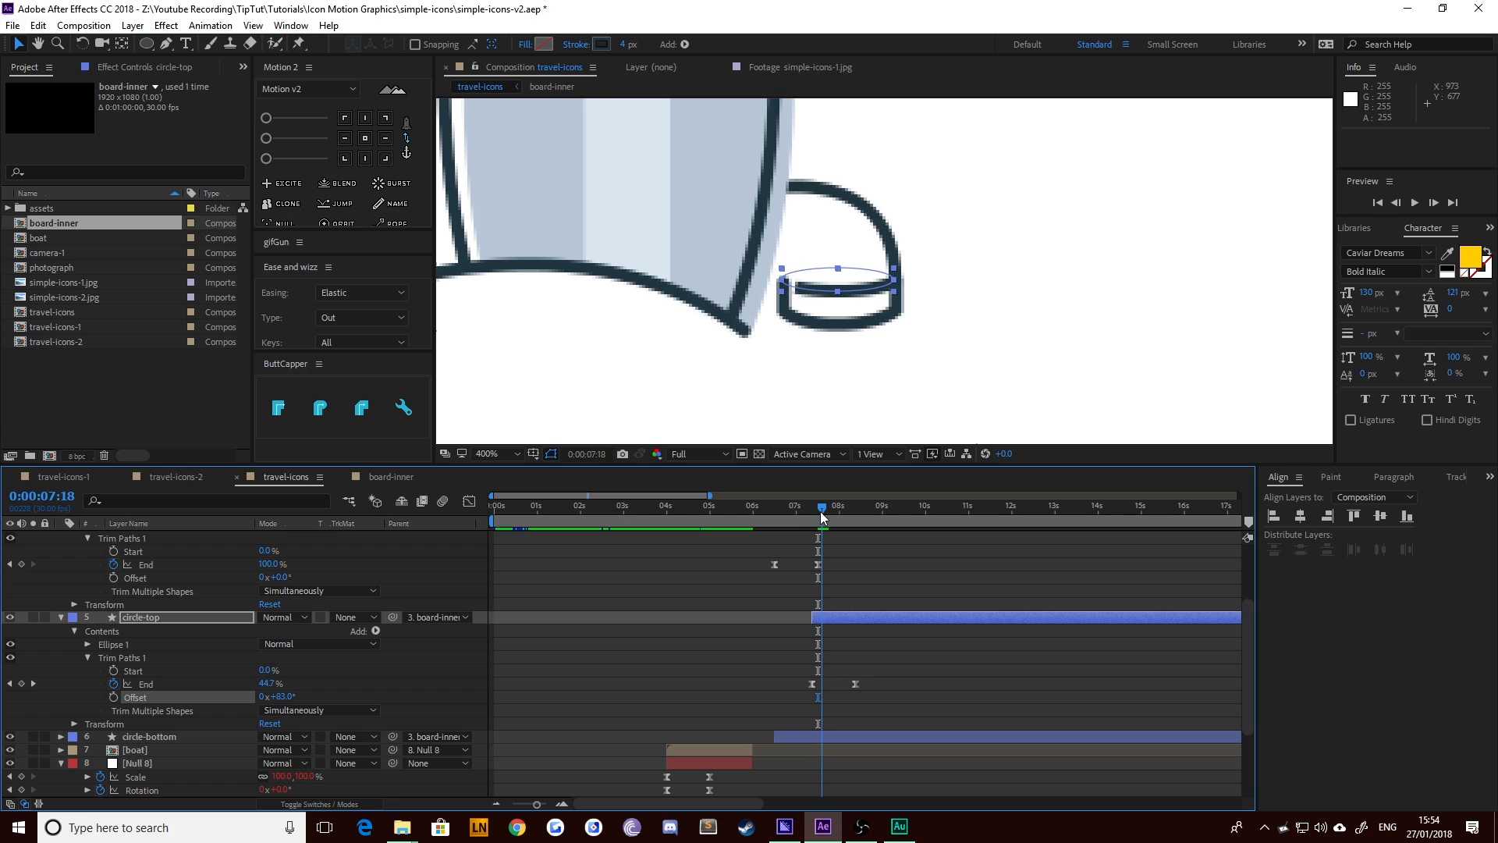
left_click(809, 737)
key("bracketleft")
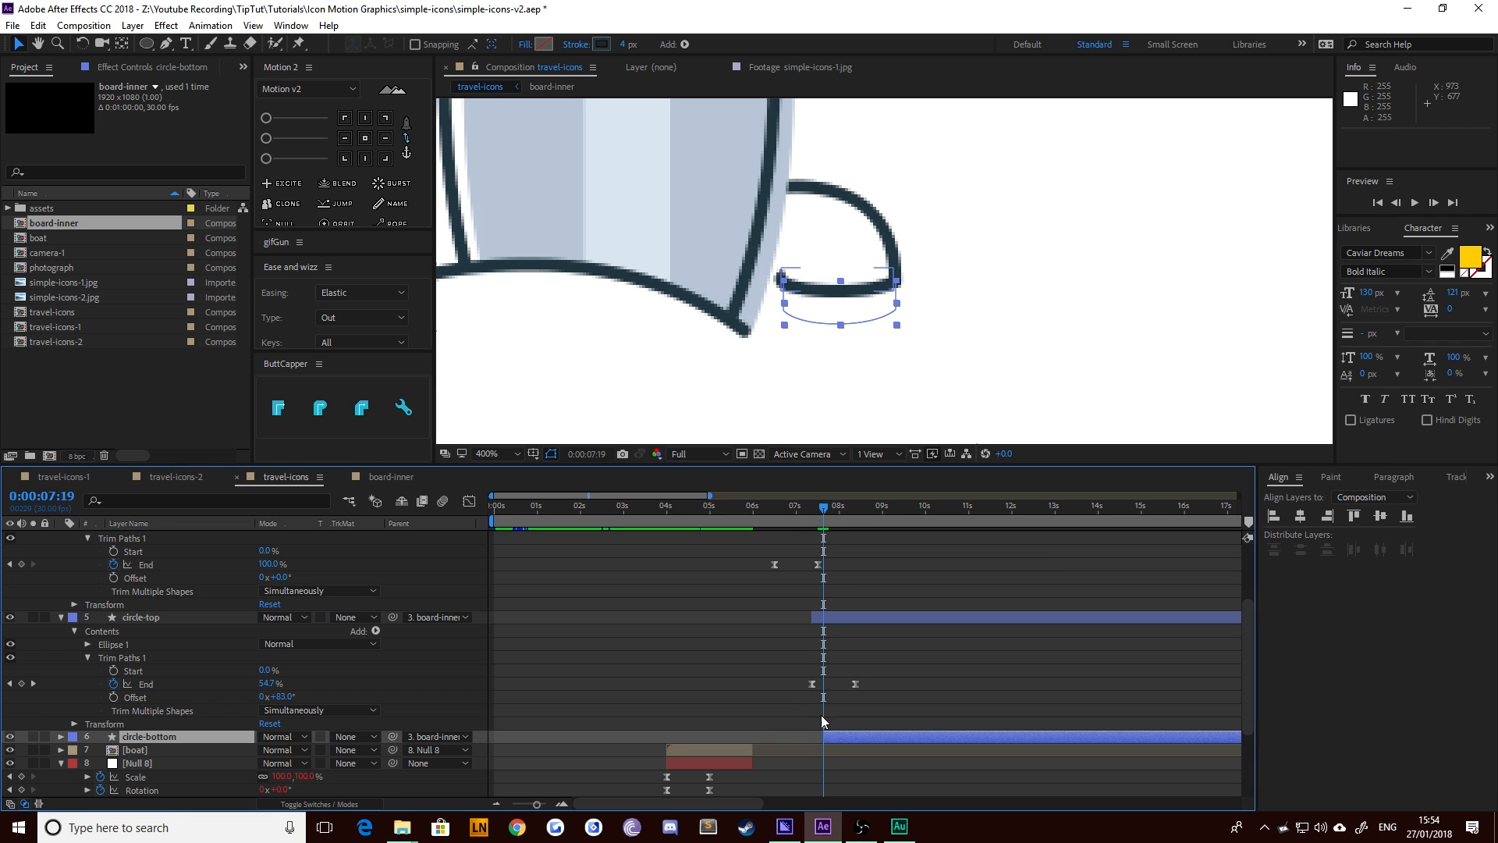
key("u")
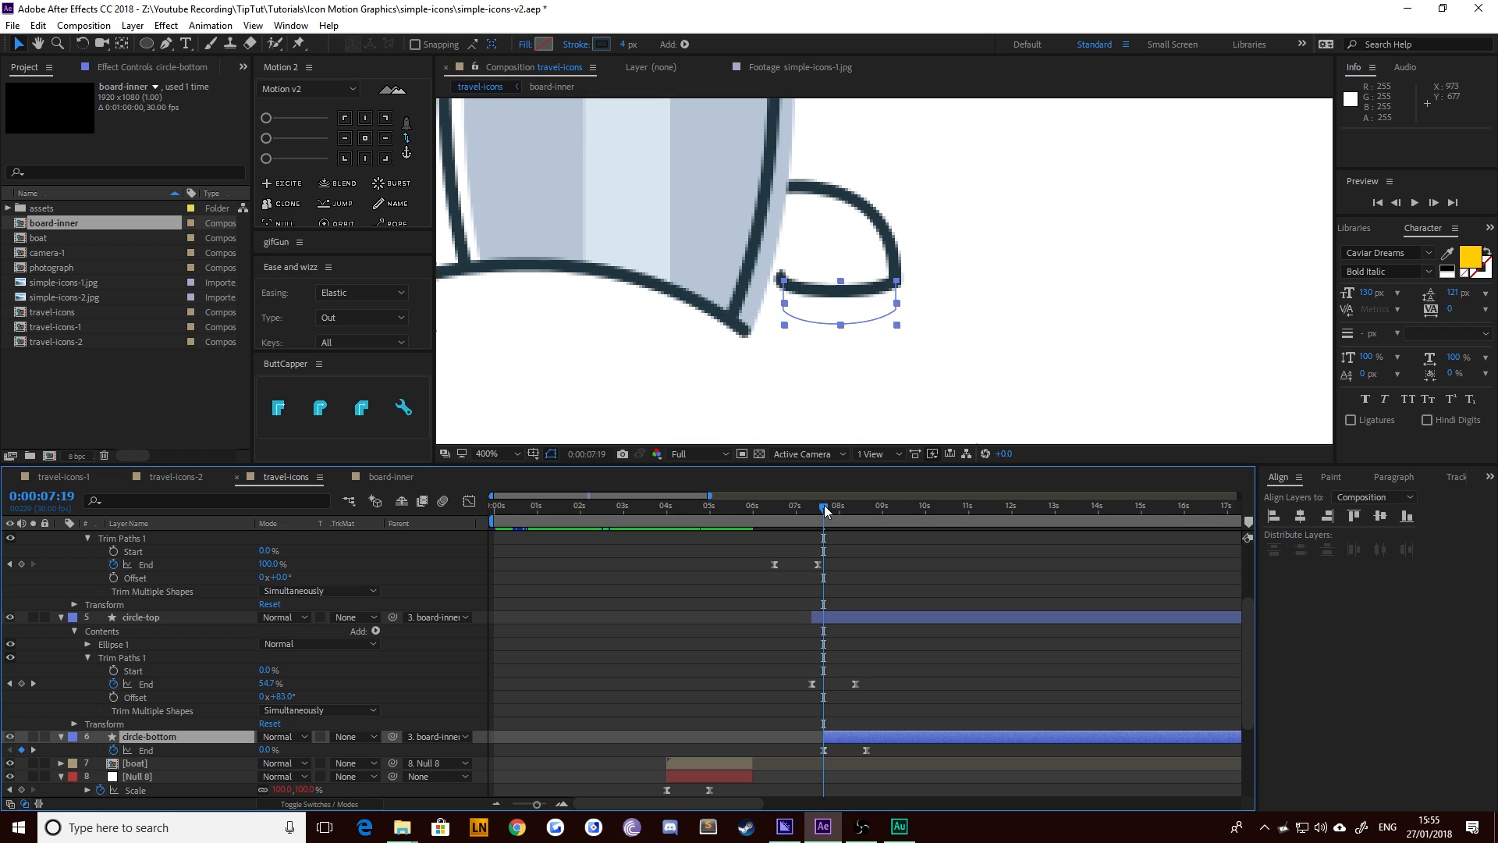
Preview the surfboard animation from 0:00:05:27 to check the order in which the string and circles draw on
mouse_move(824, 504)
left_mouse_down()
mouse_move(863, 505)
mouse_move(752, 517)
left_mouse_up()
key("space")
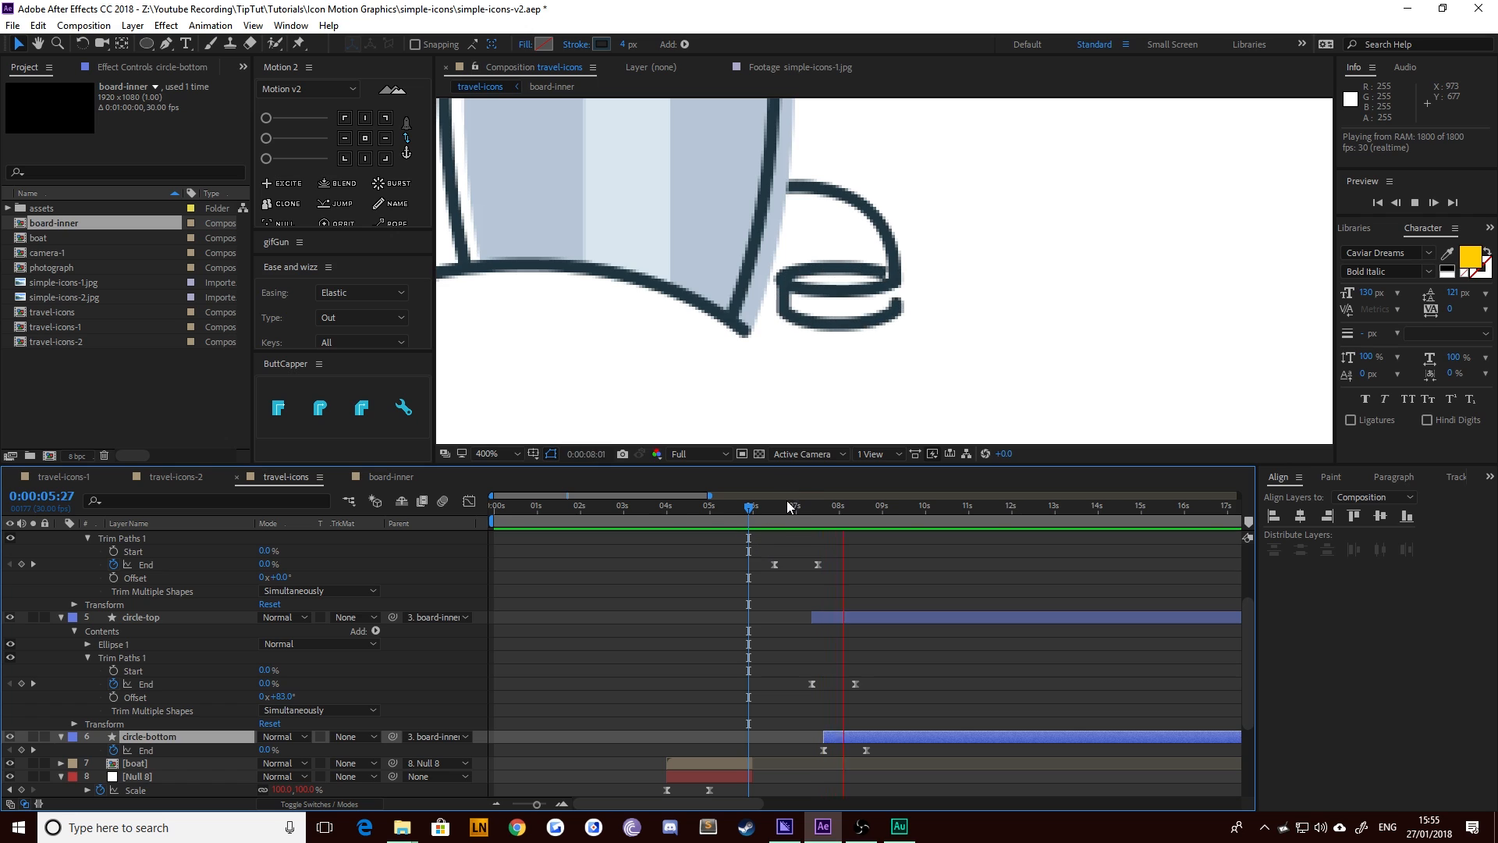
scroll(863, 322, "down", 6)
scroll(718, 301, "up", 2)
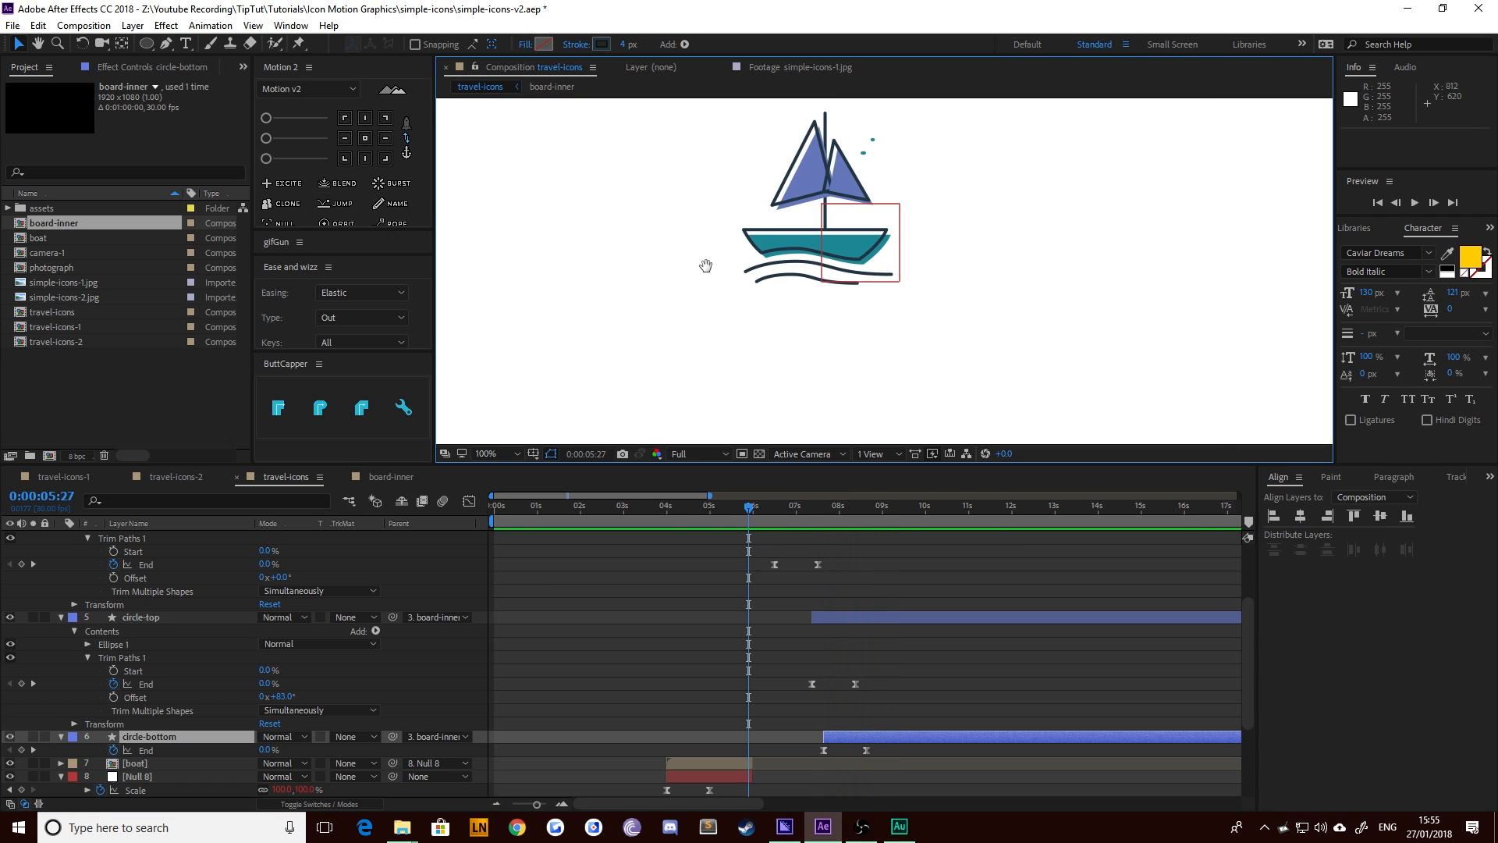
key("space")
Collapse the properties of the layers from sand to circle-bottom and ready the Pen tool at 0:00:06:18
left_click_drag(753, 511, 784, 518)
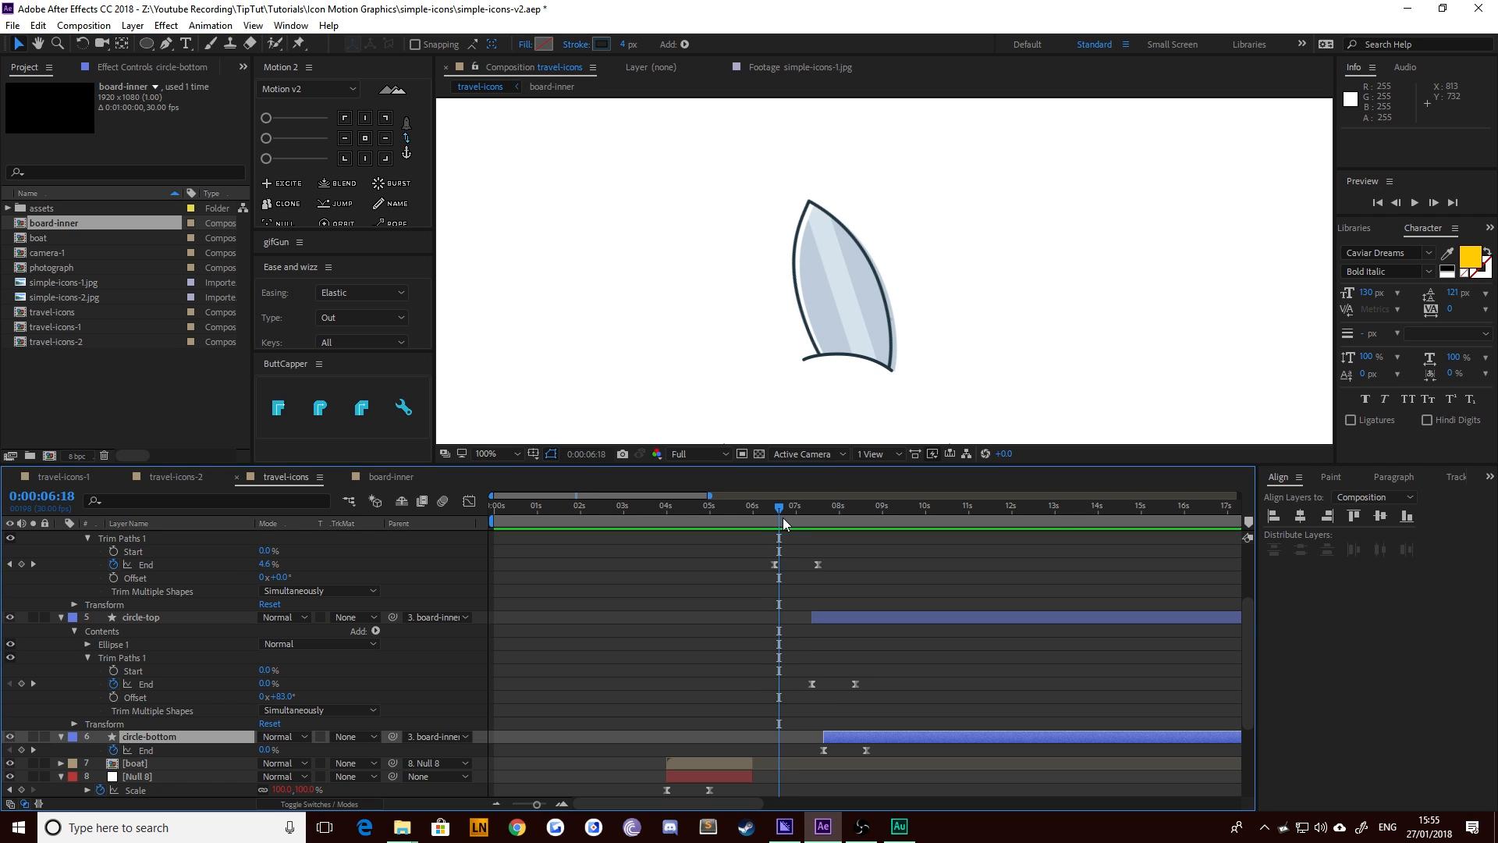
scroll(838, 398, "up", 1)
left_click_drag(803, 382, 788, 293)
scroll(788, 294, "up", 2)
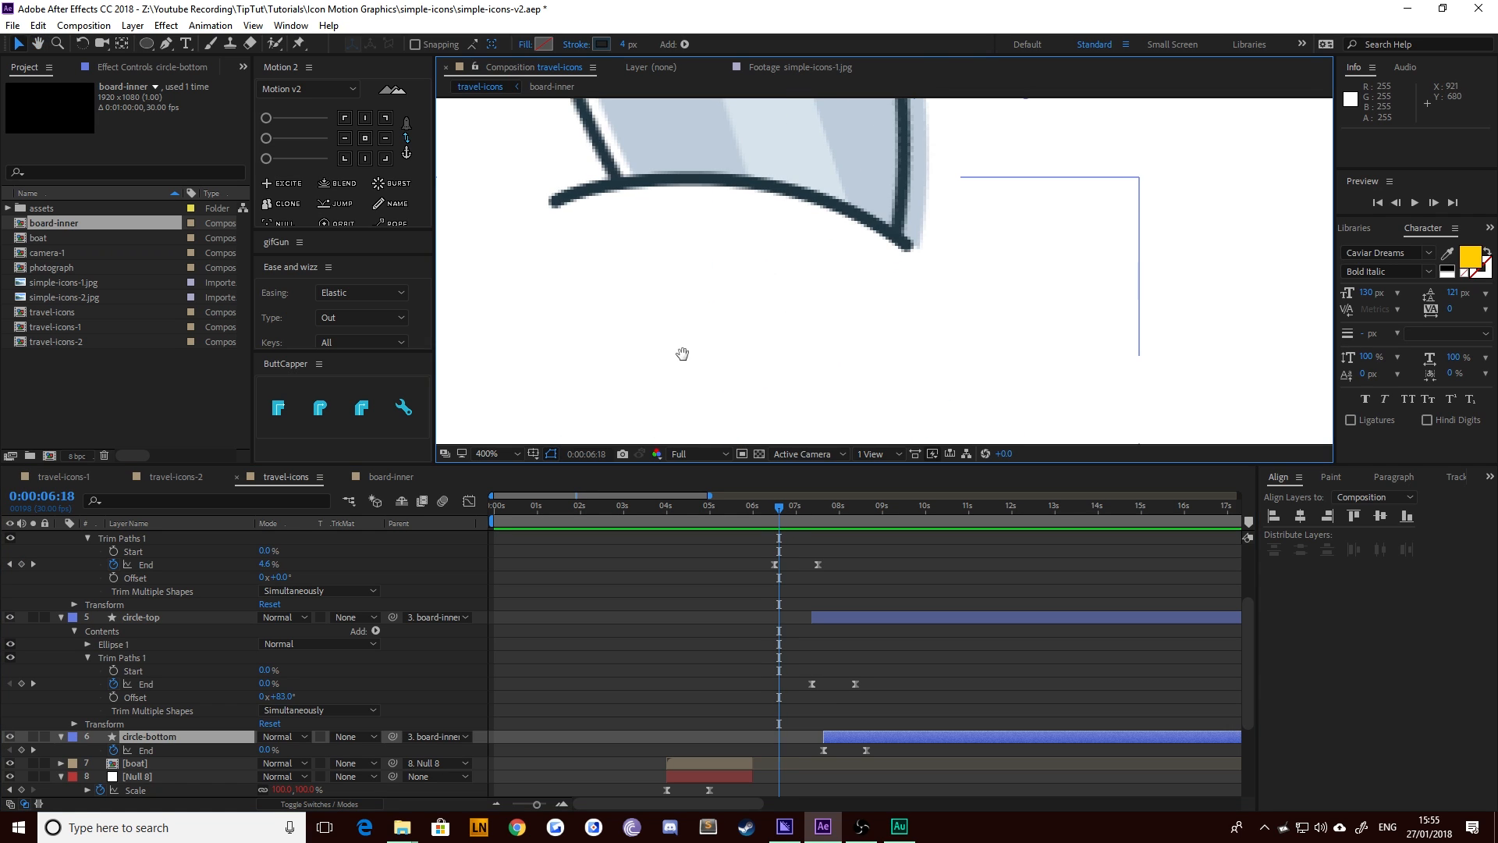
left_click(165, 45)
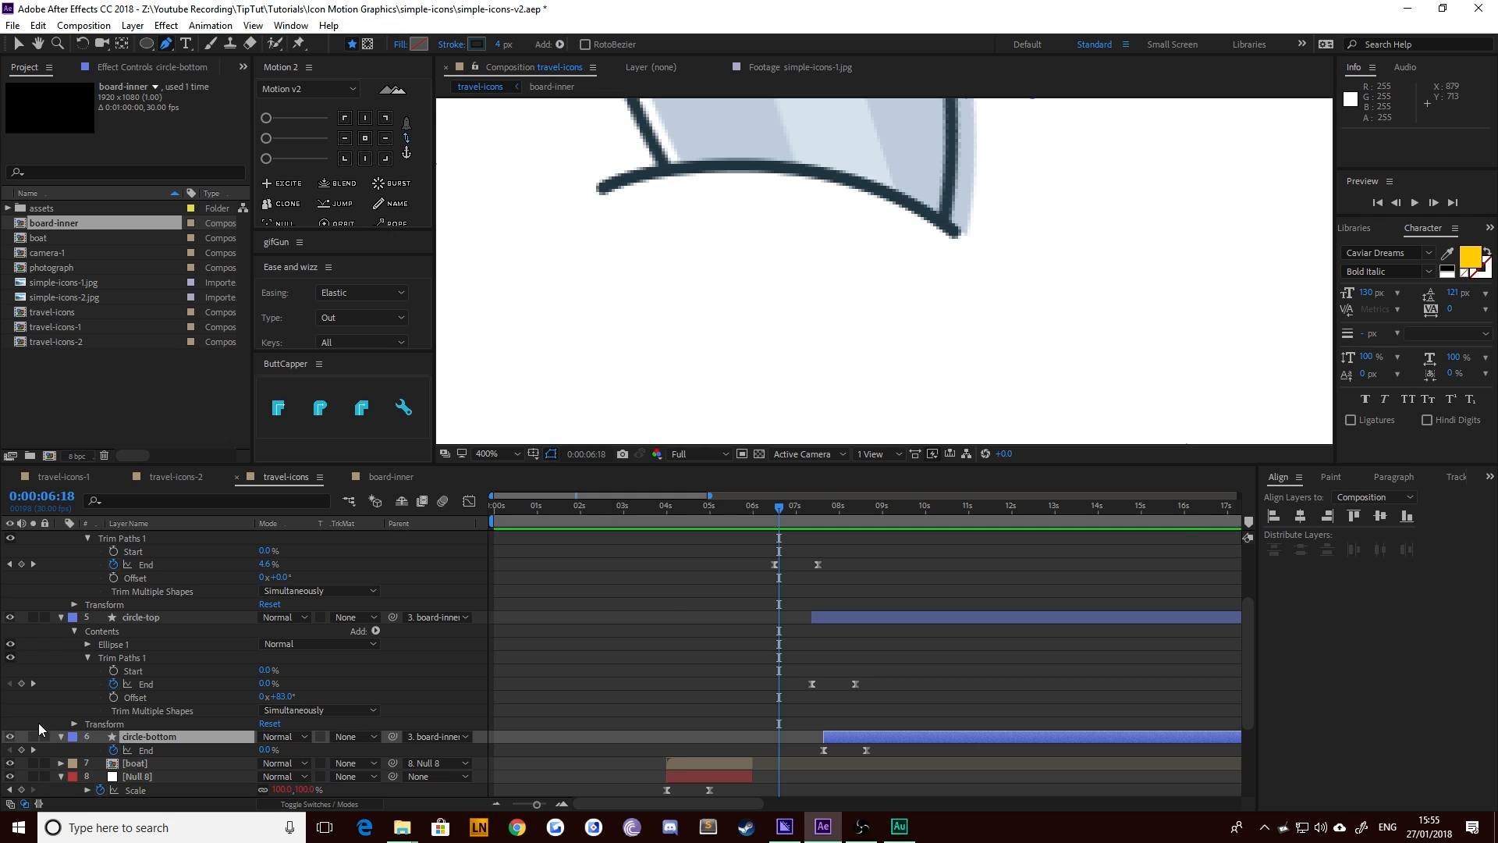
scroll(94, 702, "up", 3)
left_click(151, 537, "shift")
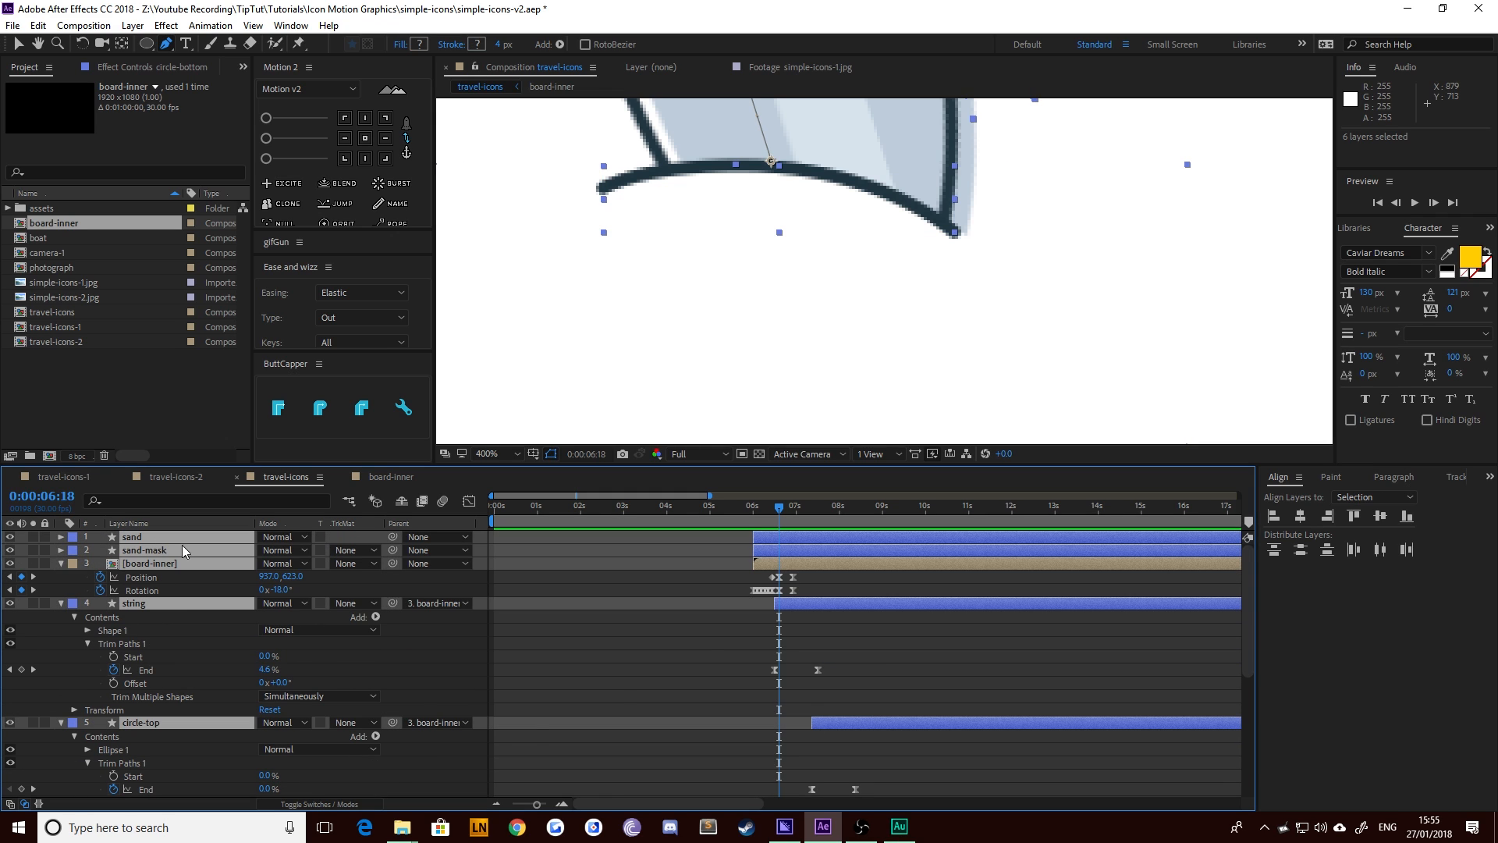
key("u")
left_click(644, 549)
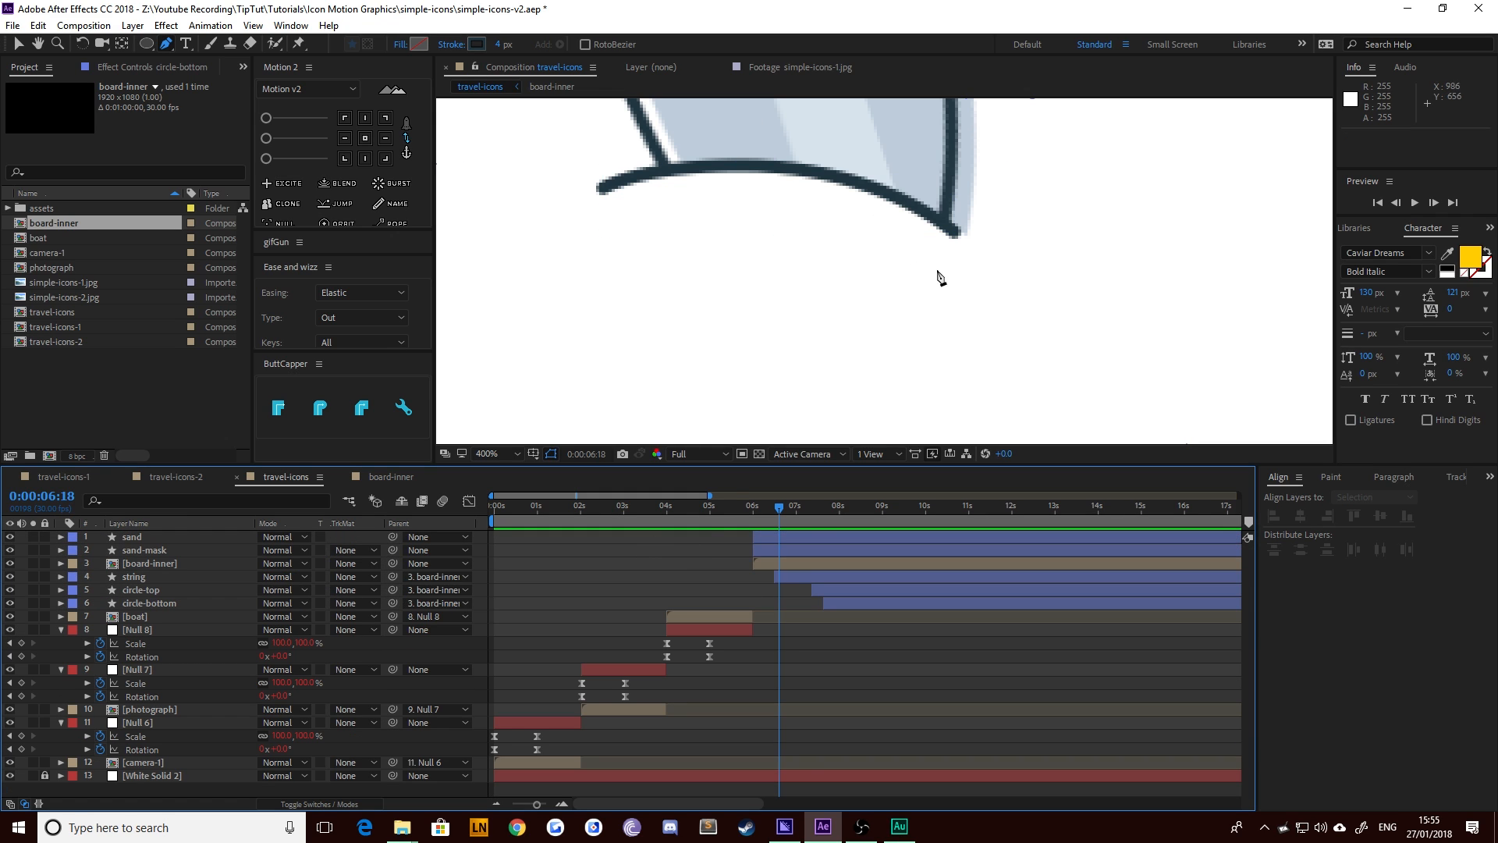
Draw a short line just right of the board's lower tip and trim its layer's start to 0:00:06:18
left_click(981, 217)
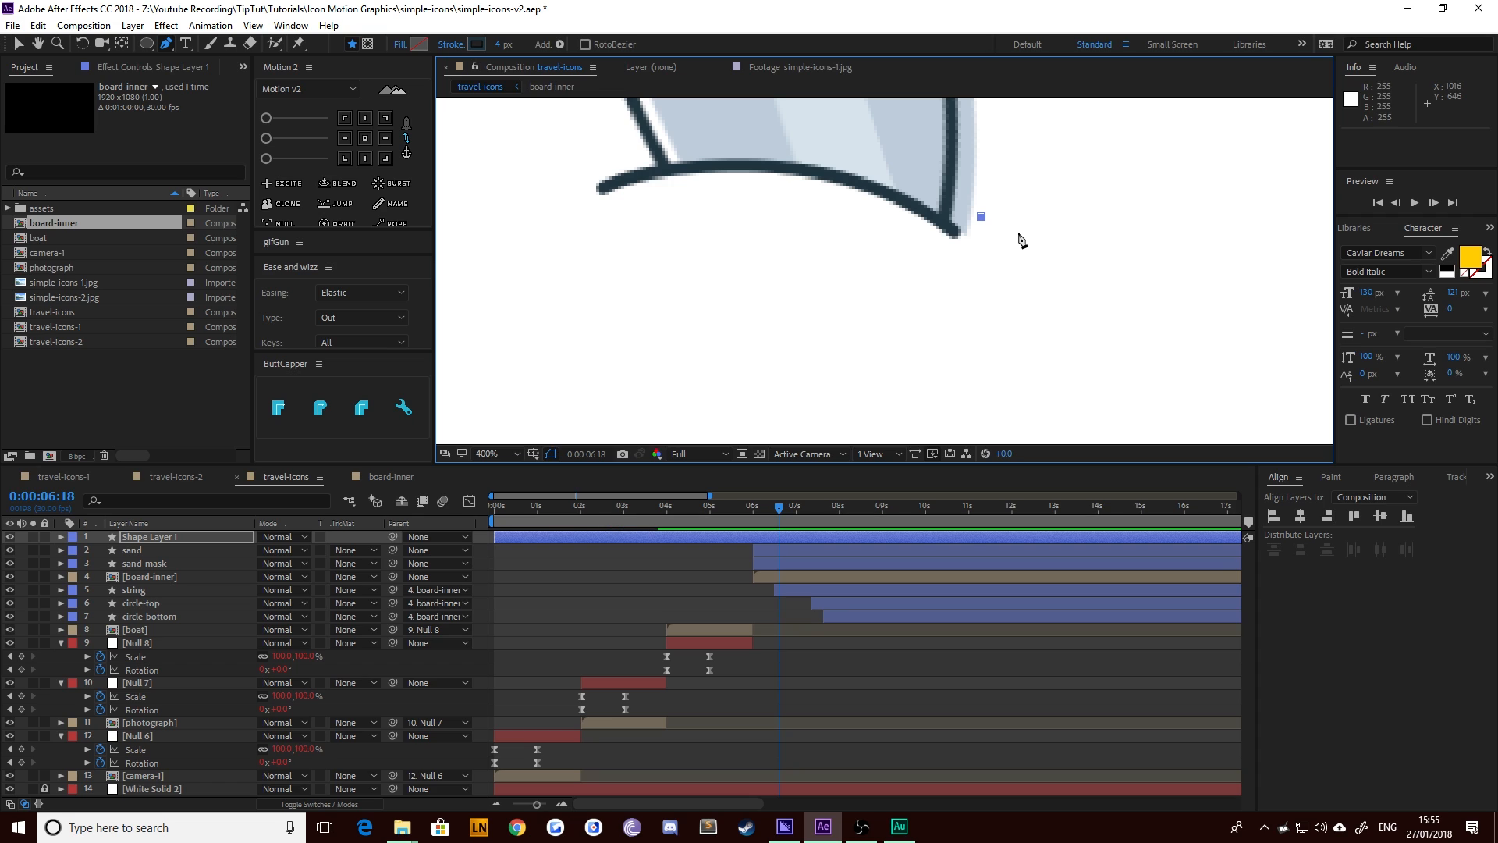
left_click_drag(981, 217, 1018, 229)
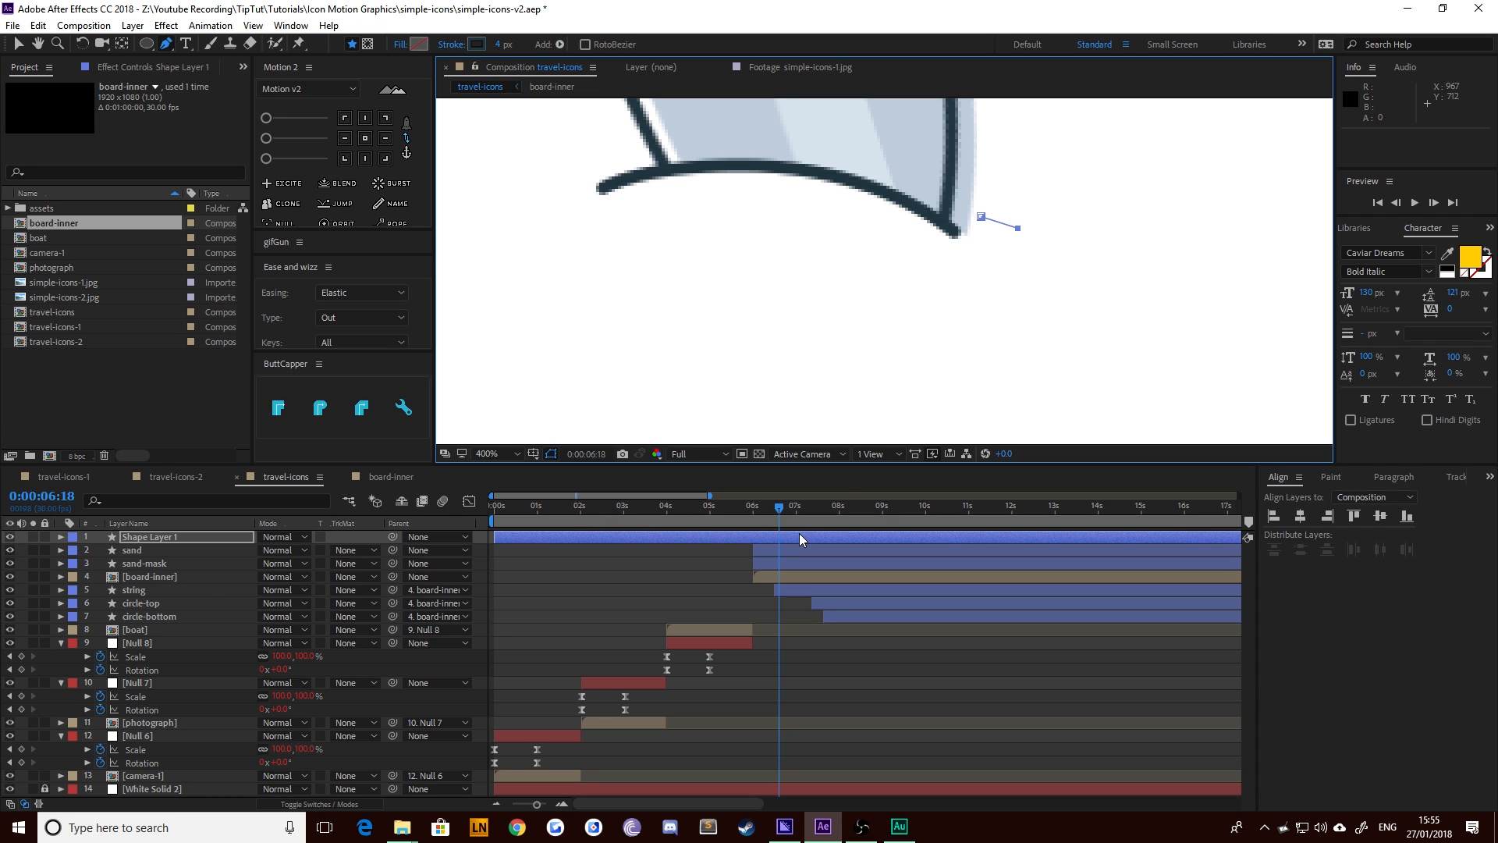
key("alt+[")
left_click(717, 577)
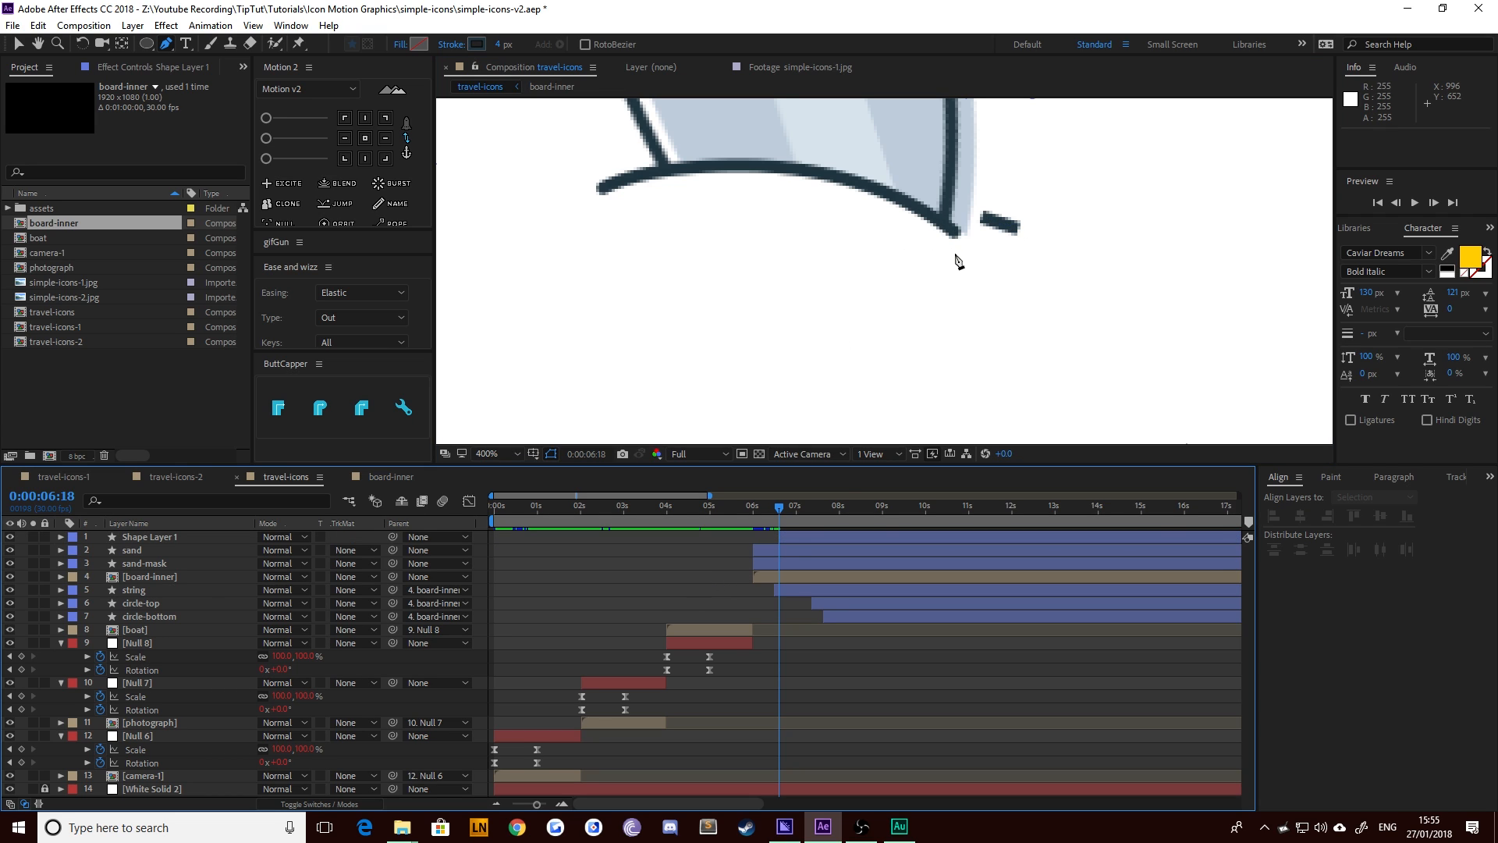
Draw two more short splash lines on separate shape layers, one below and one to the left of the board's tip
left_click_drag(954, 248, 967, 279)
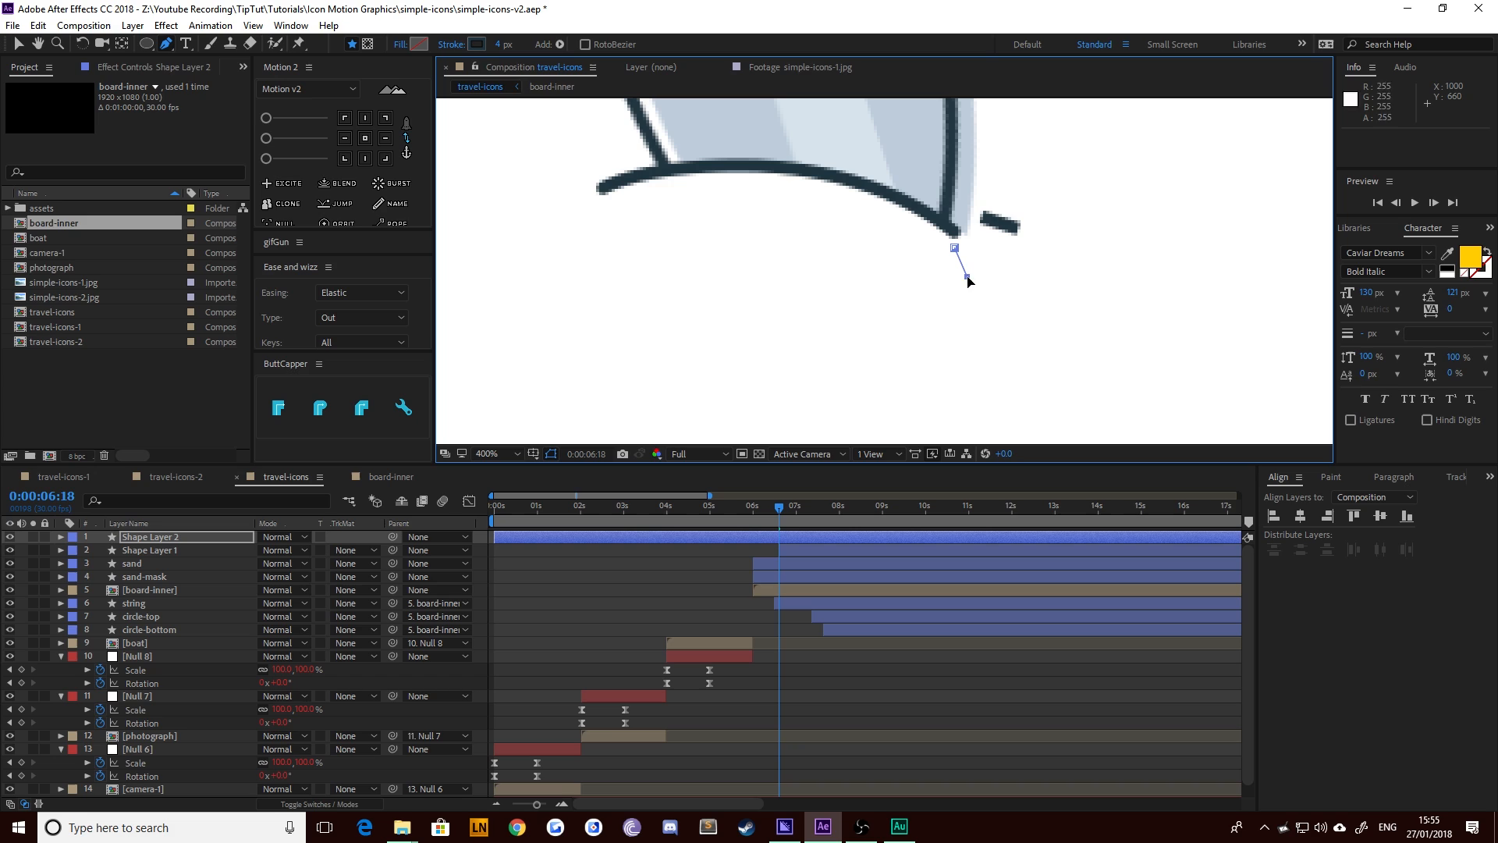
left_click(734, 578)
left_click(904, 233)
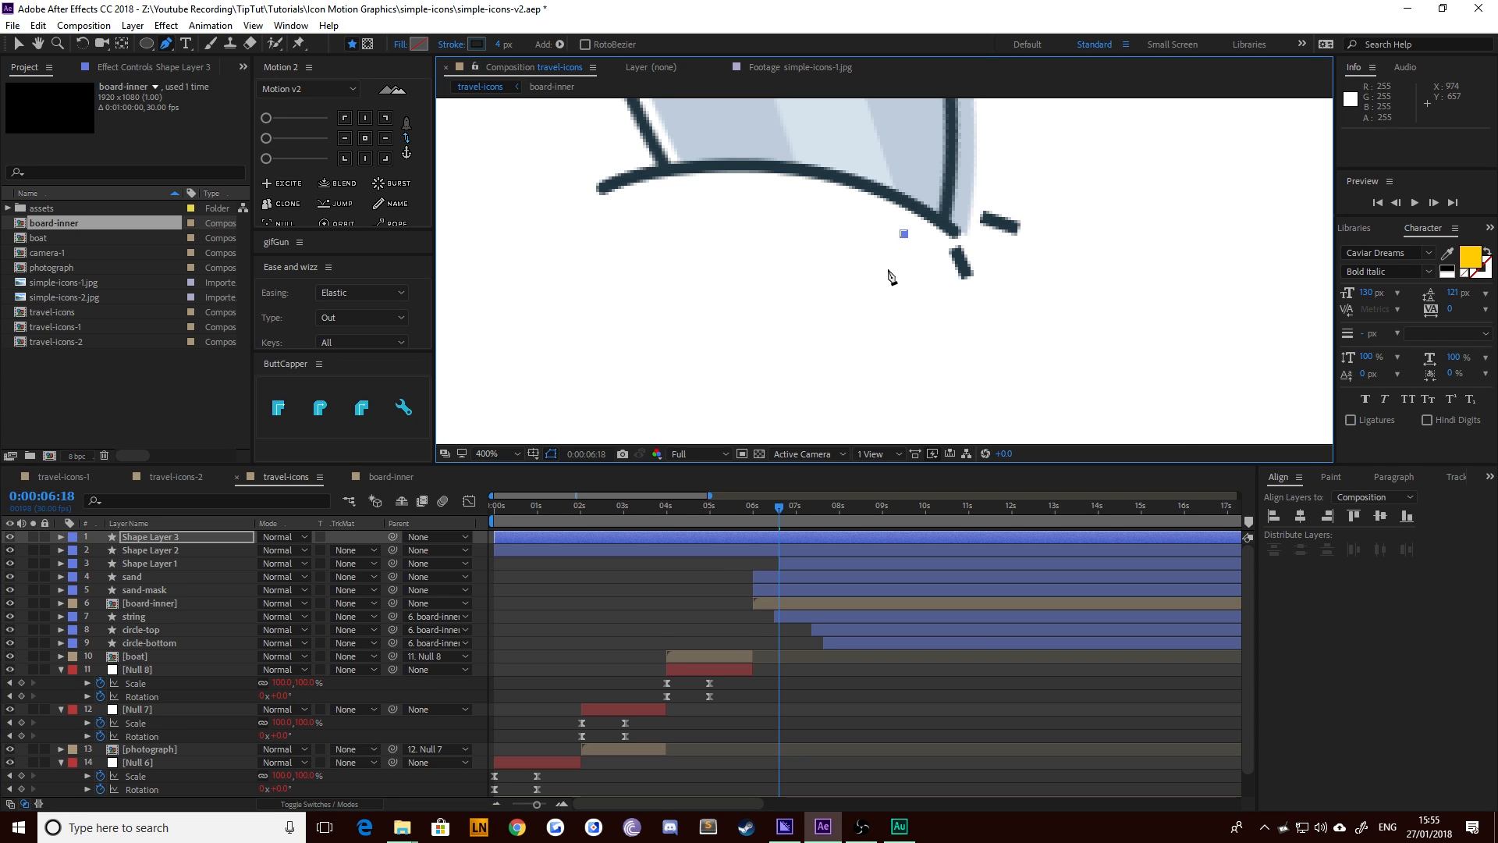
left_click(886, 268)
left_click(688, 587)
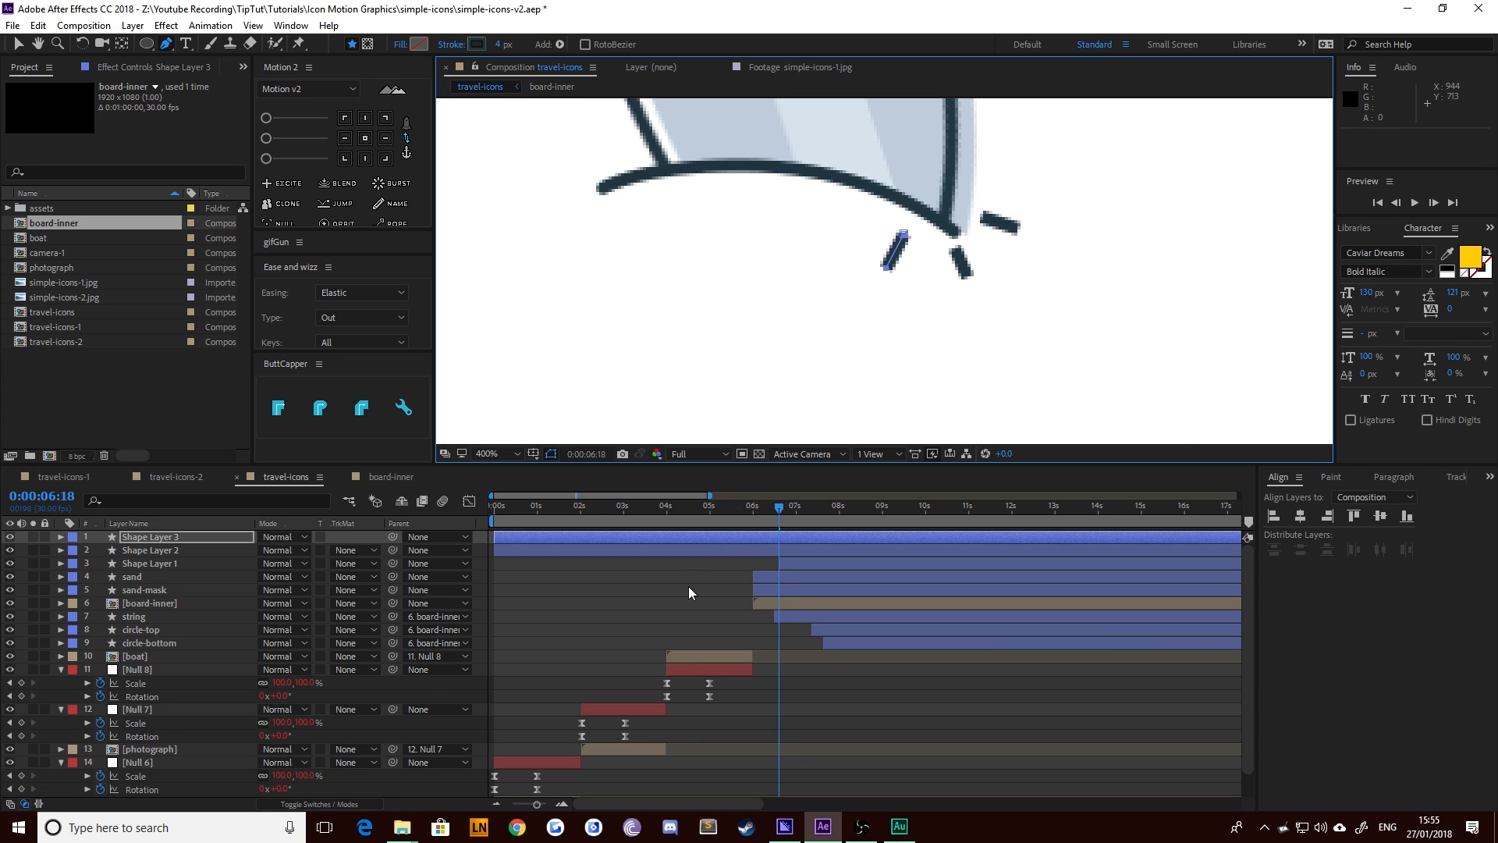
Trim the start of all three splash-line shape layers to 0:00:06:18
left_click(19, 44)
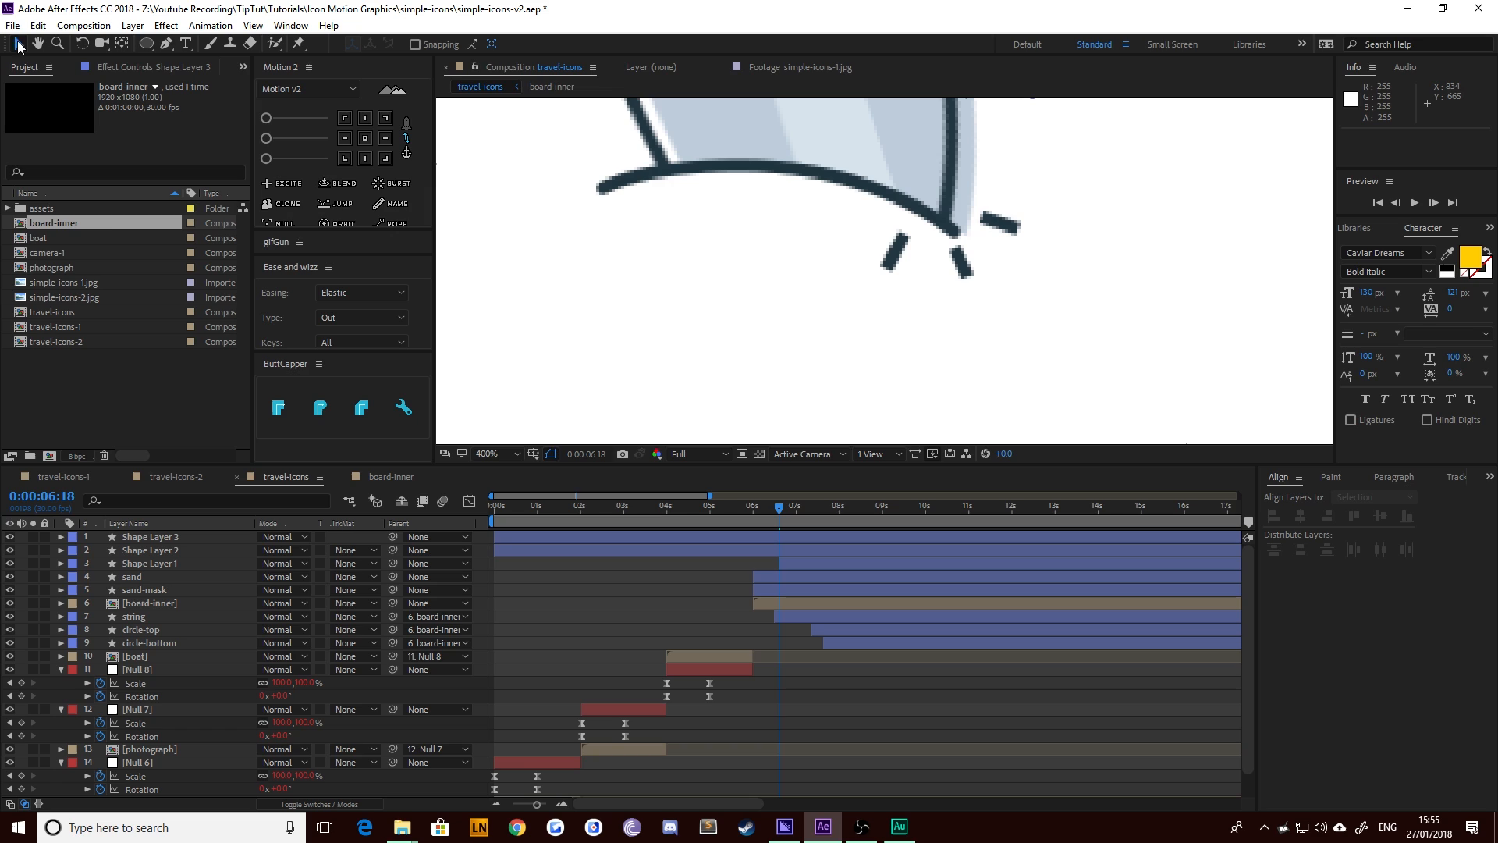
left_click(144, 536)
left_click(155, 561, "shift")
key("alt+bracketleft")
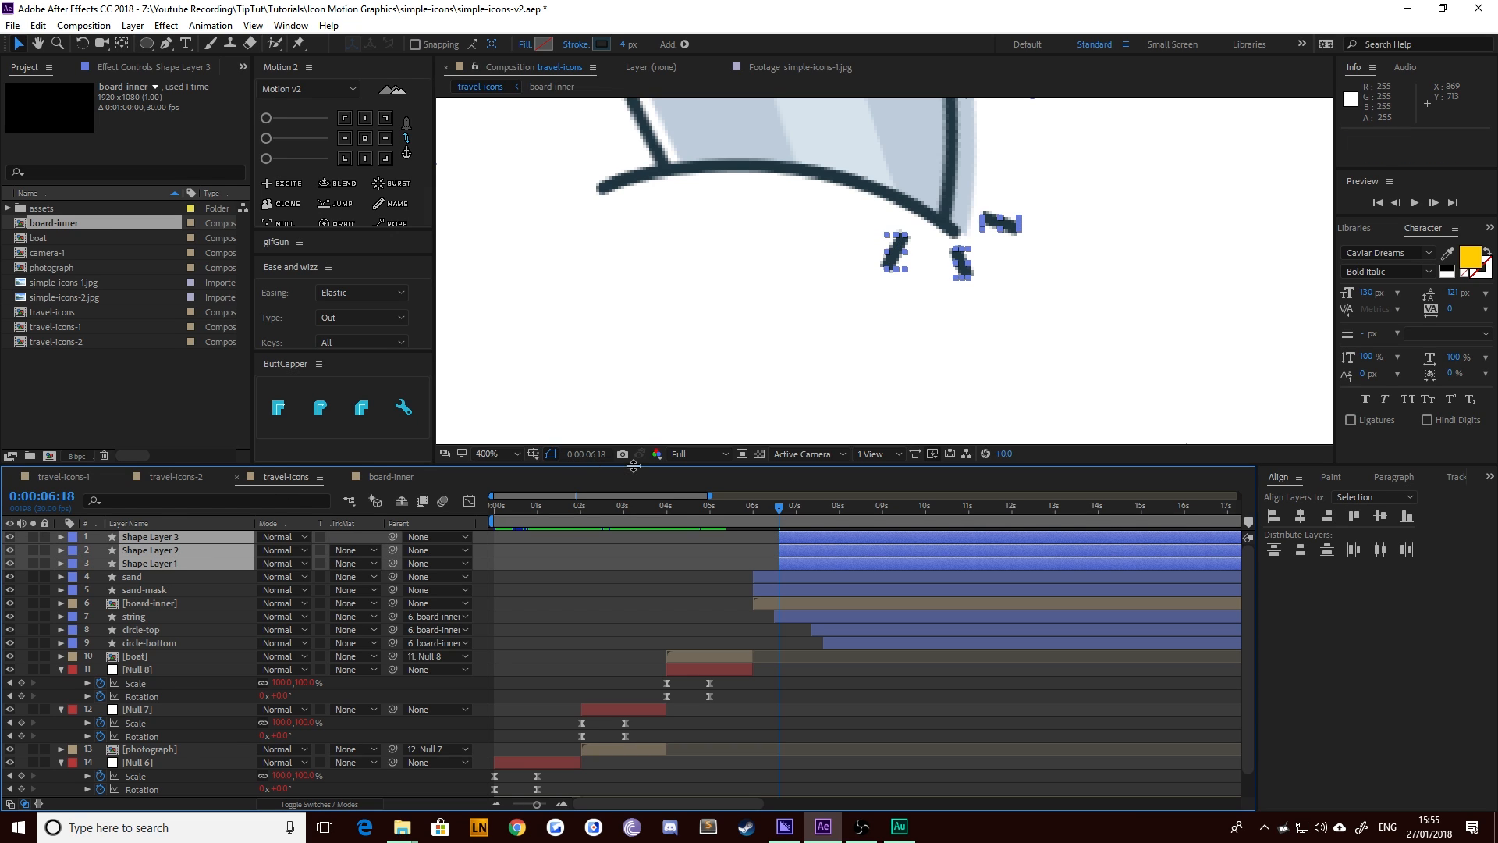
Copy the string's two End keyframes and paste them onto Shape Layers 1, 2 and 3 at 0:00:06:18
left_click(768, 616)
key("u")
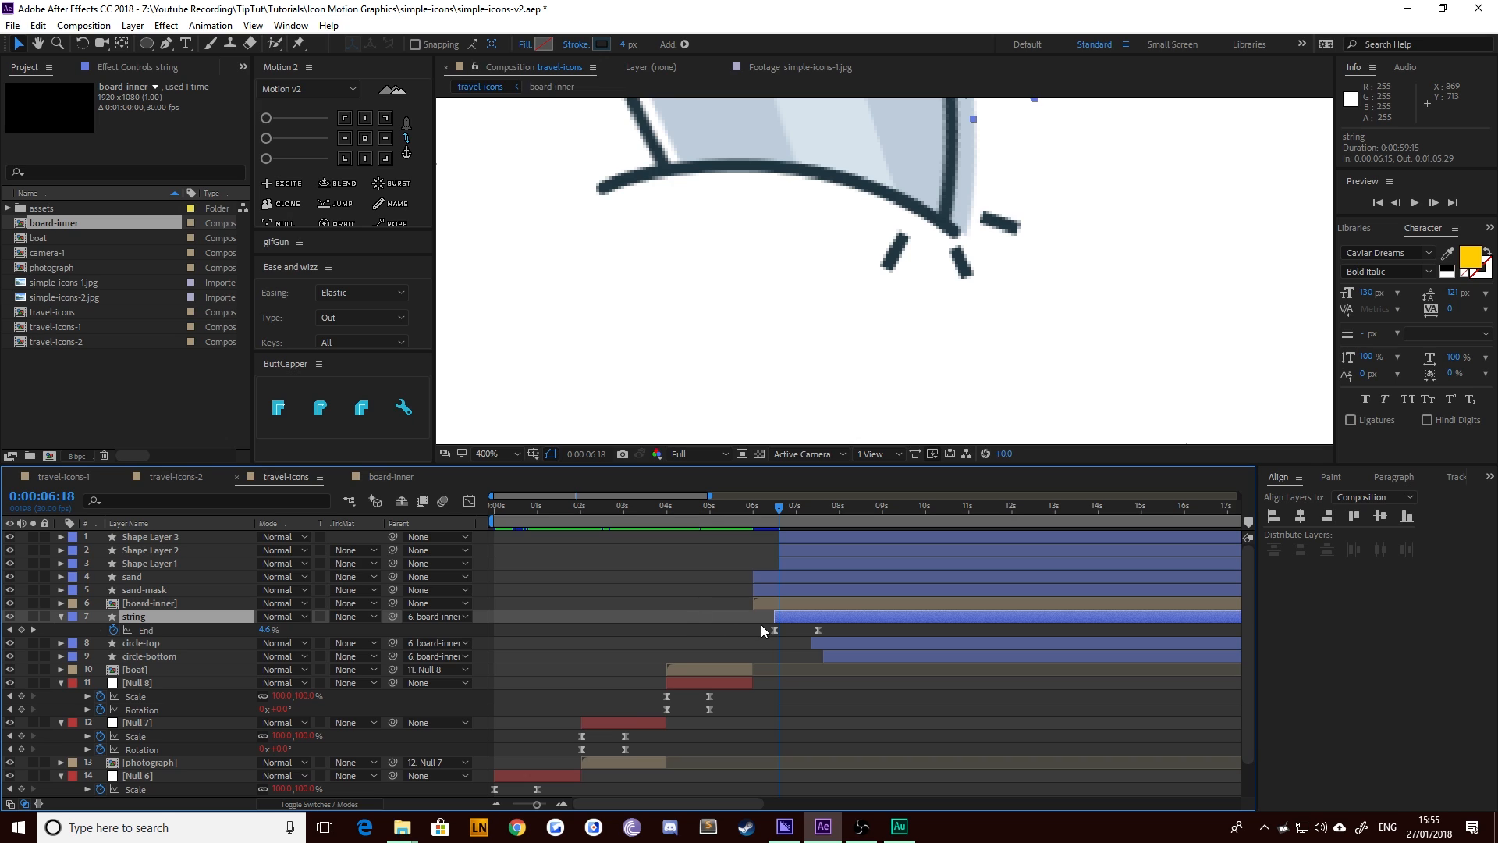
left_click_drag(766, 617, 831, 631)
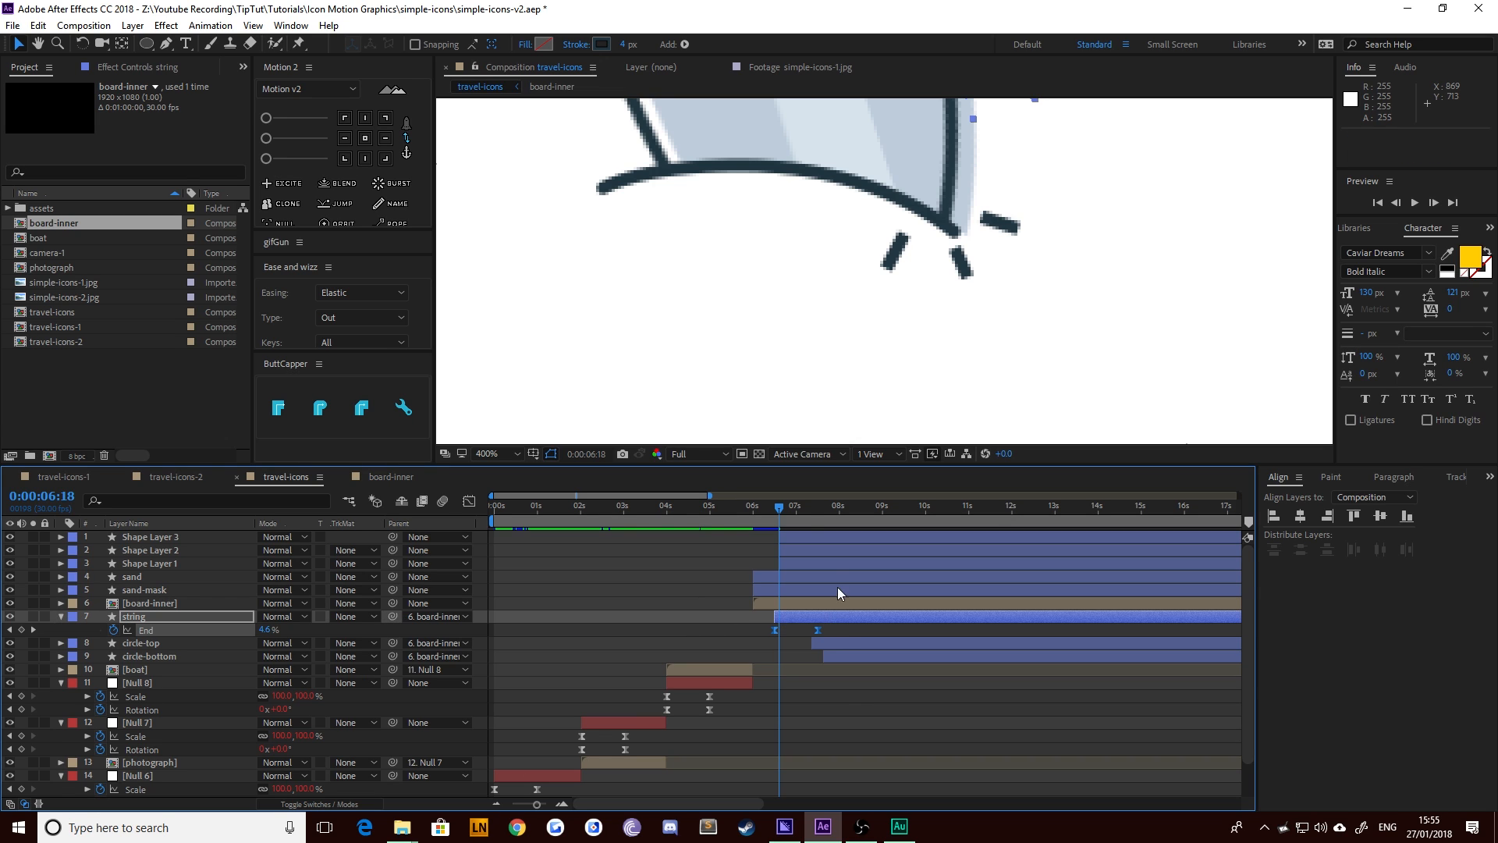
left_click(797, 536)
left_click(796, 550)
left_click(798, 564)
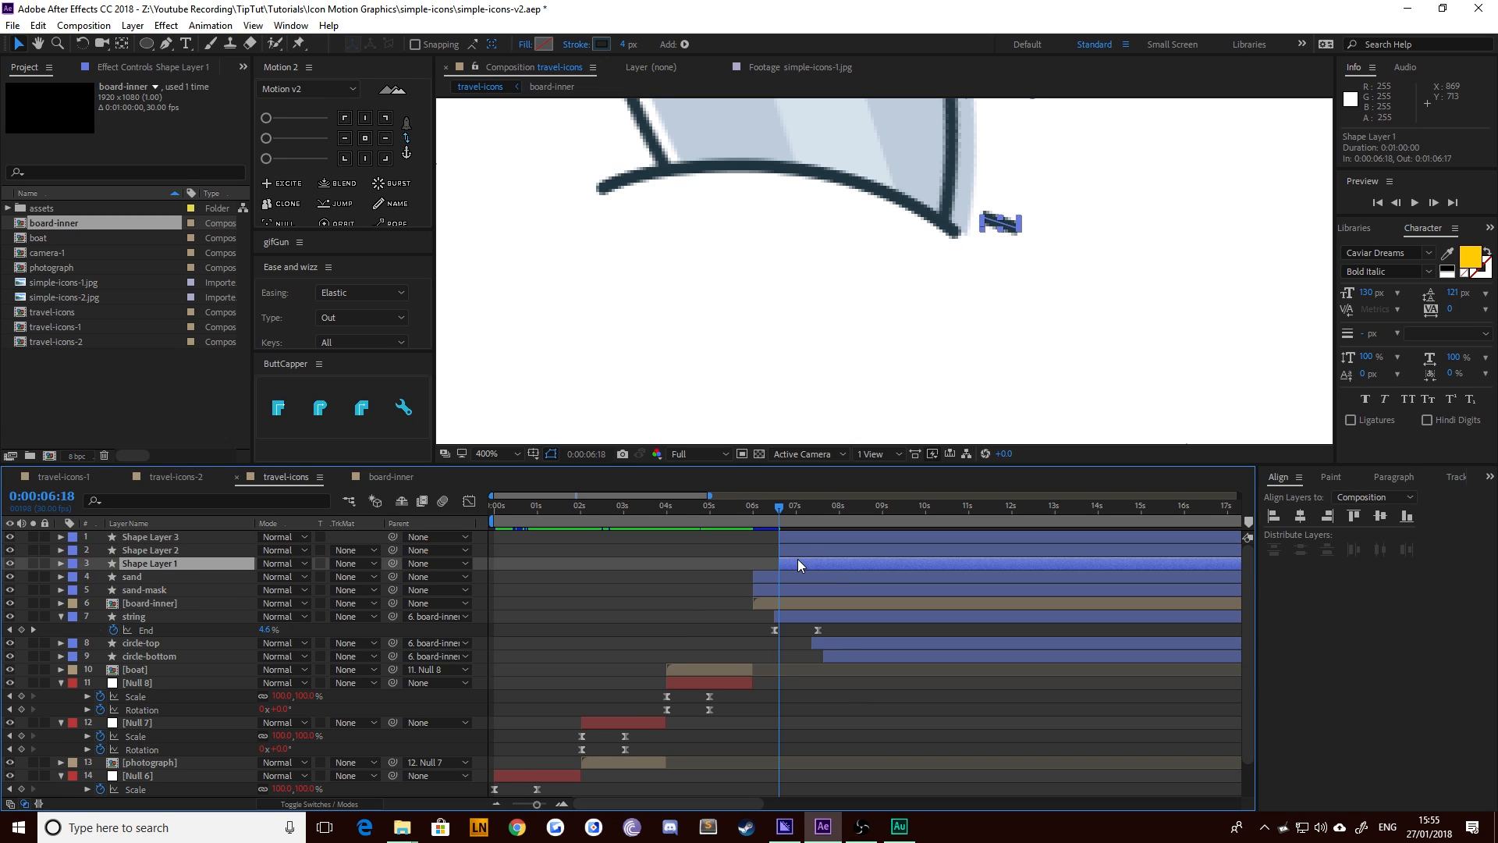
left_click(795, 540, "shift")
key("ctrl+v")
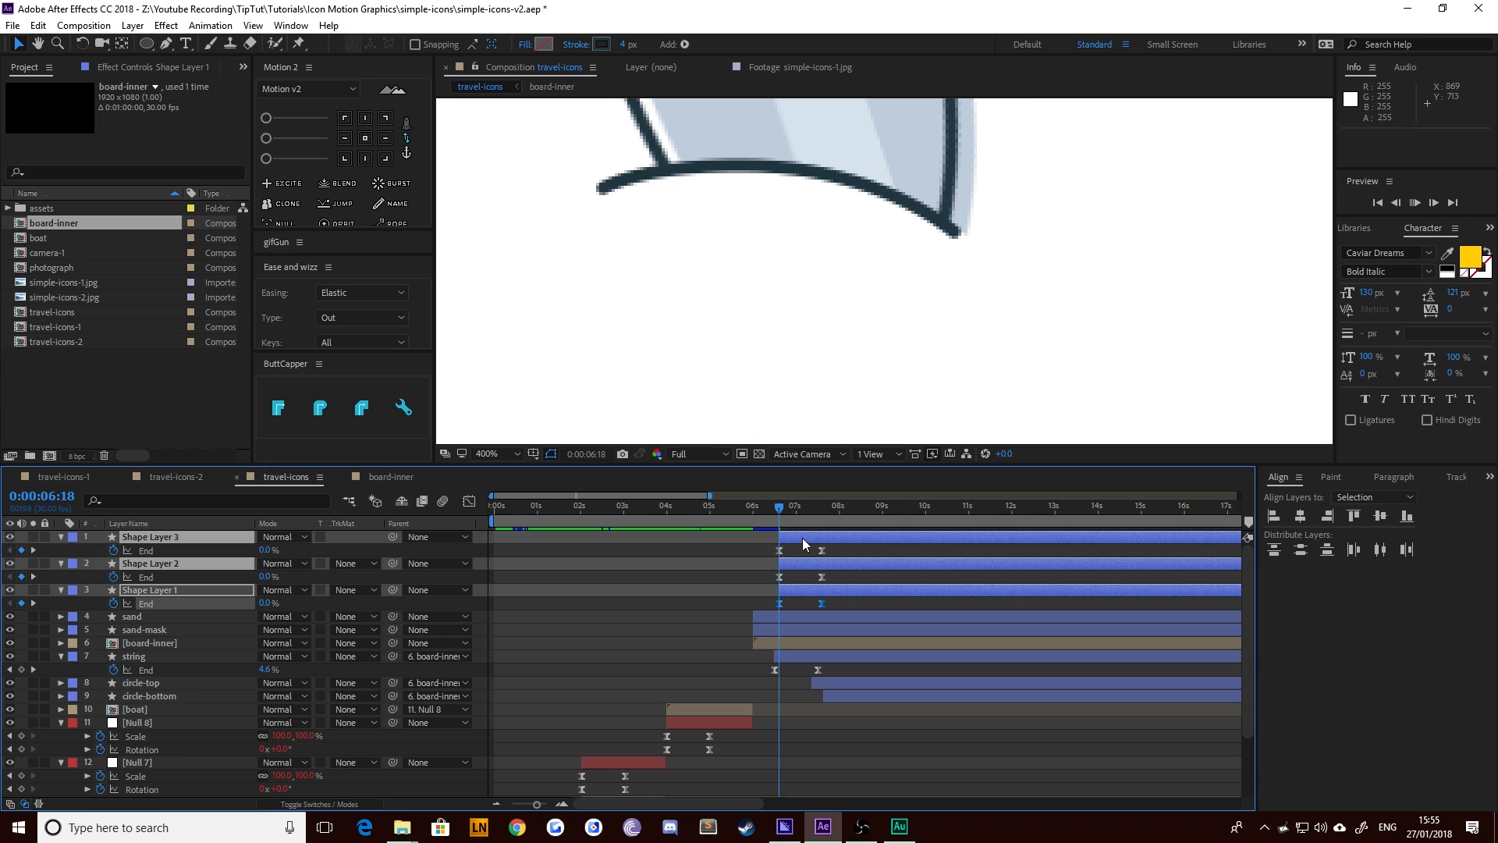
Move the second End keyframe of all three shape layers 10 frames earlier to 0:00:07:08 and preview the splash lines
left_click_drag(836, 547, 808, 601)
key("alt+shift+Left")
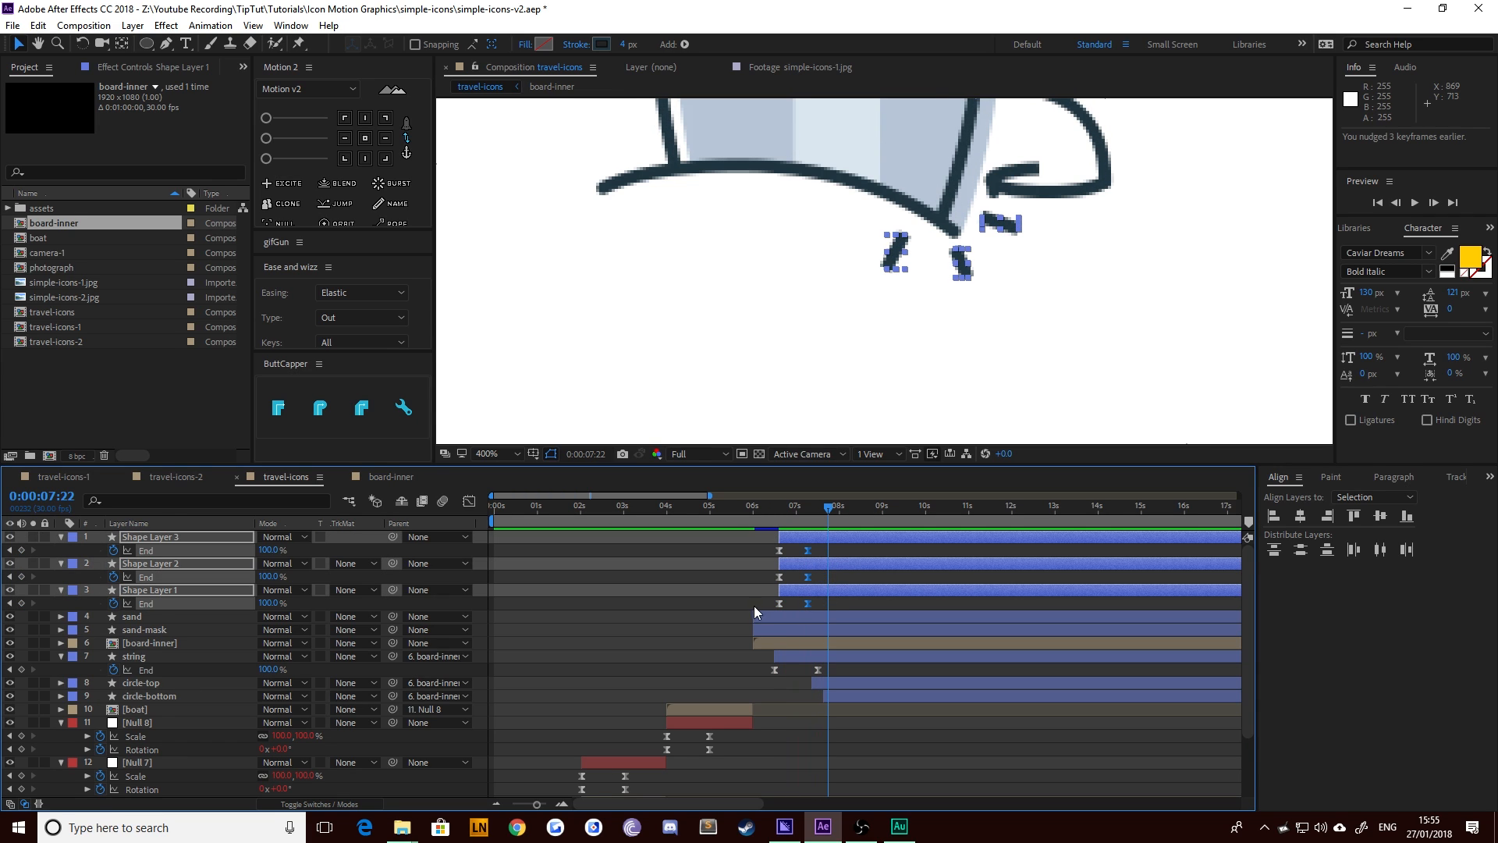
left_click_drag(785, 512, 776, 513)
key("space")
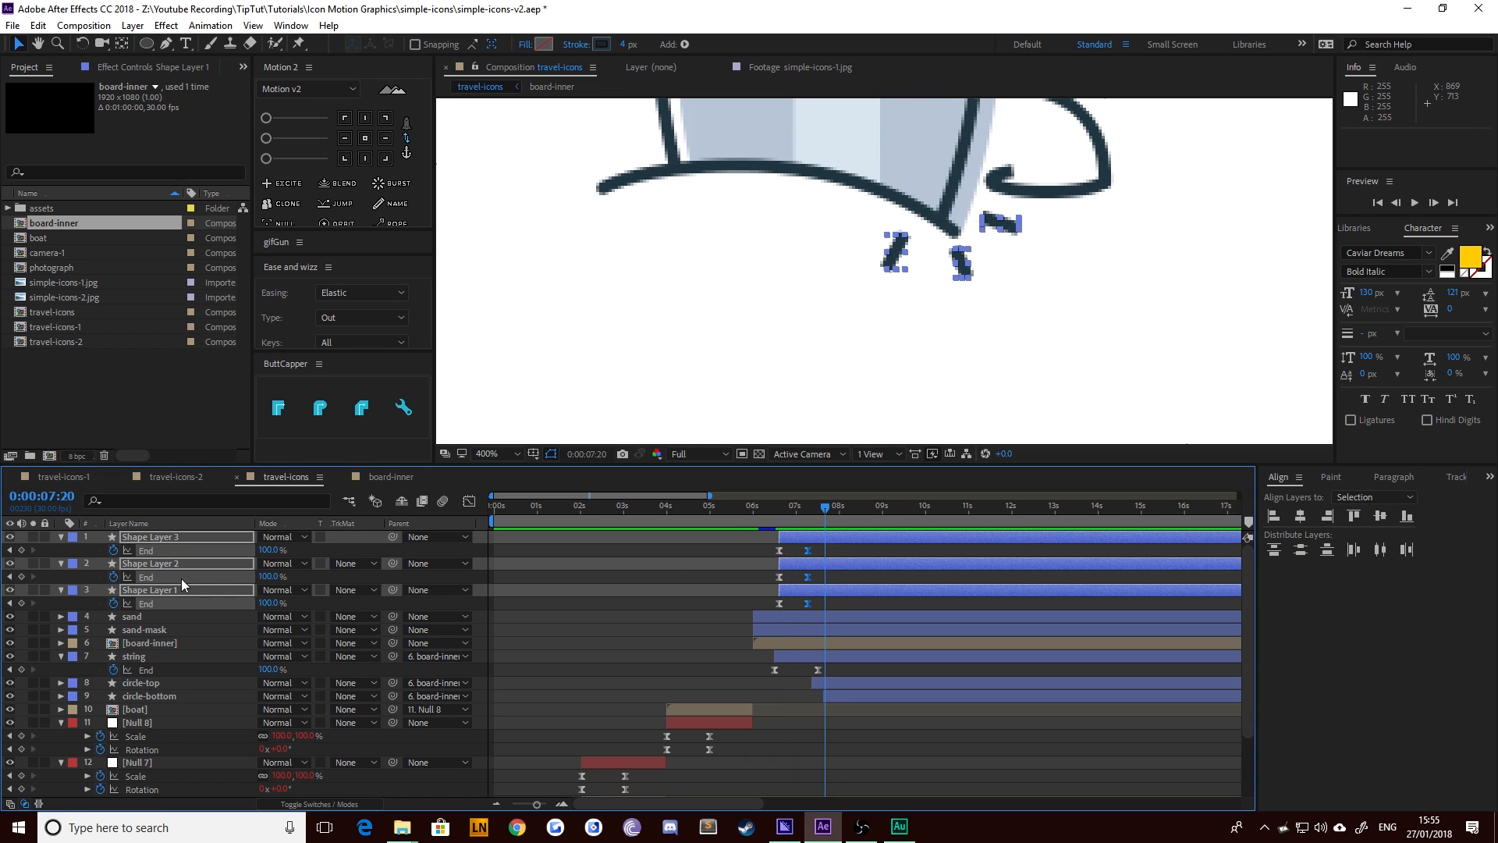
Add Trim Paths Start keyframes to Shape Layer 3 at 0:00:06:18 and 0:00:07:08, matching its End keyframes
left_click(125, 536)
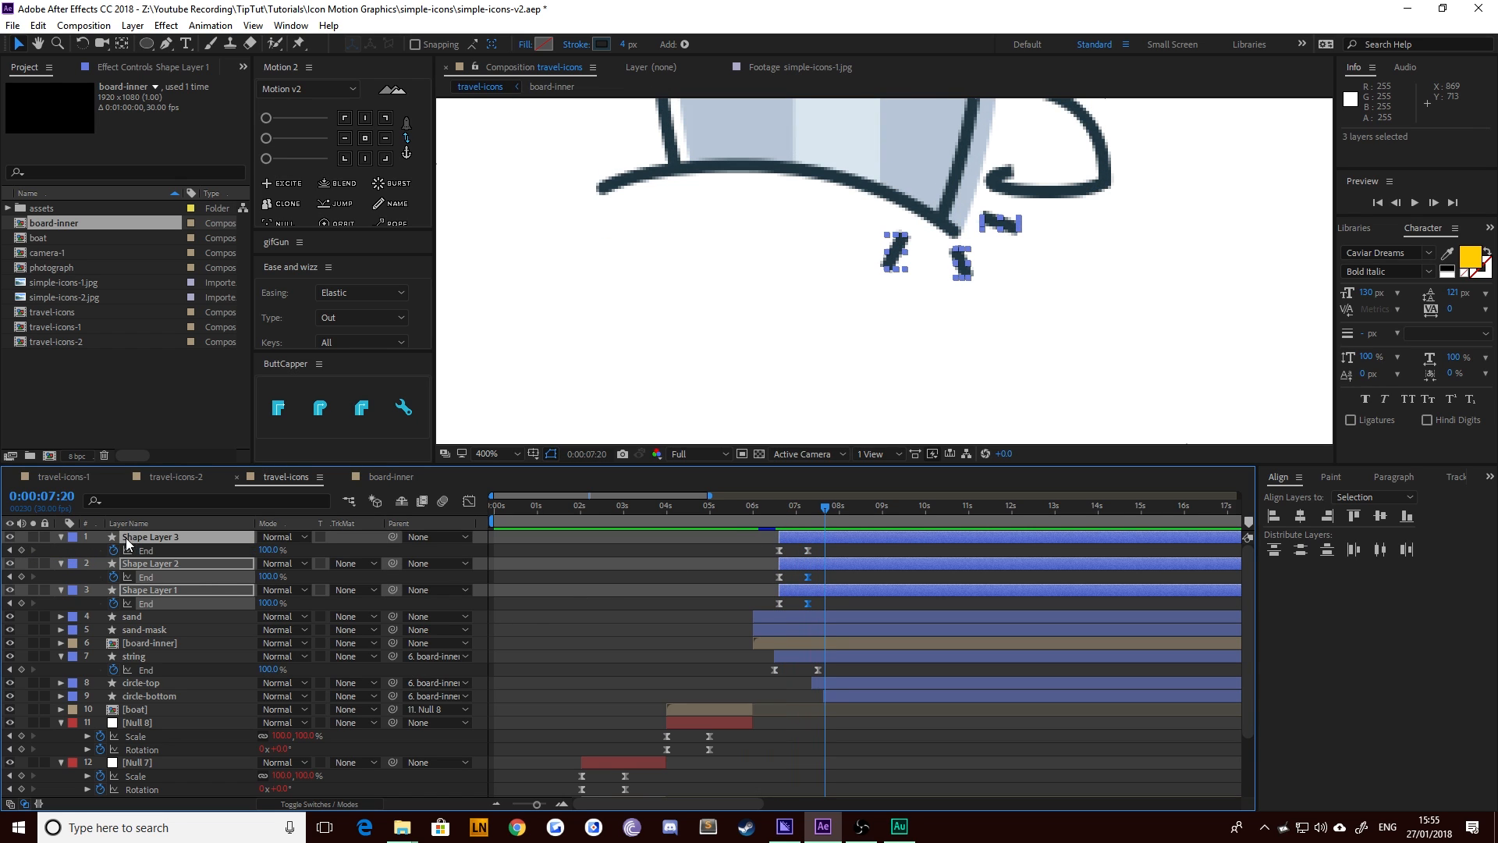
left_click(621, 546)
left_click(166, 535)
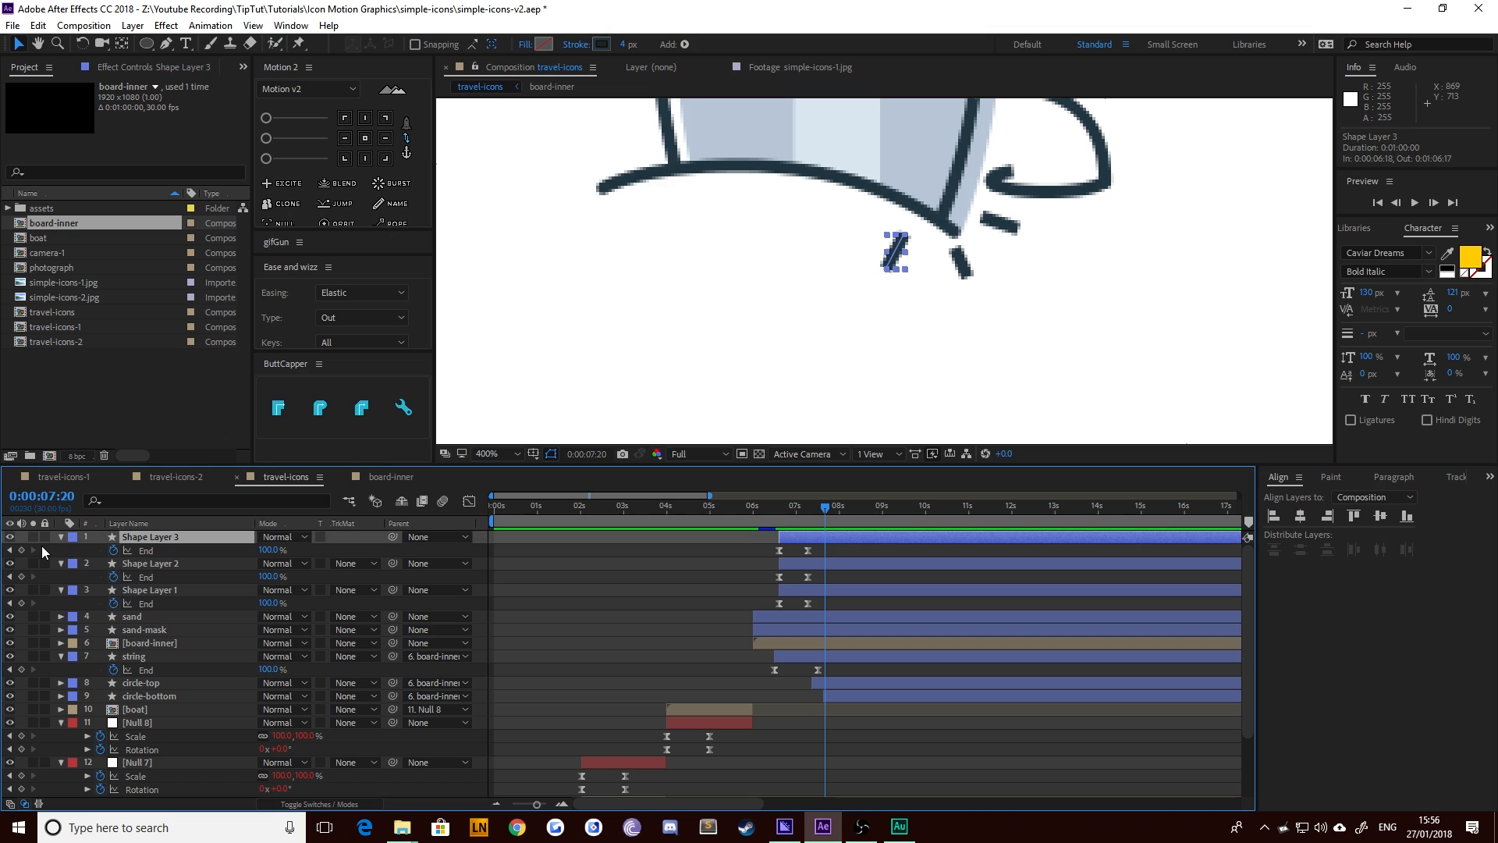
left_click(61, 537)
left_click(60, 536)
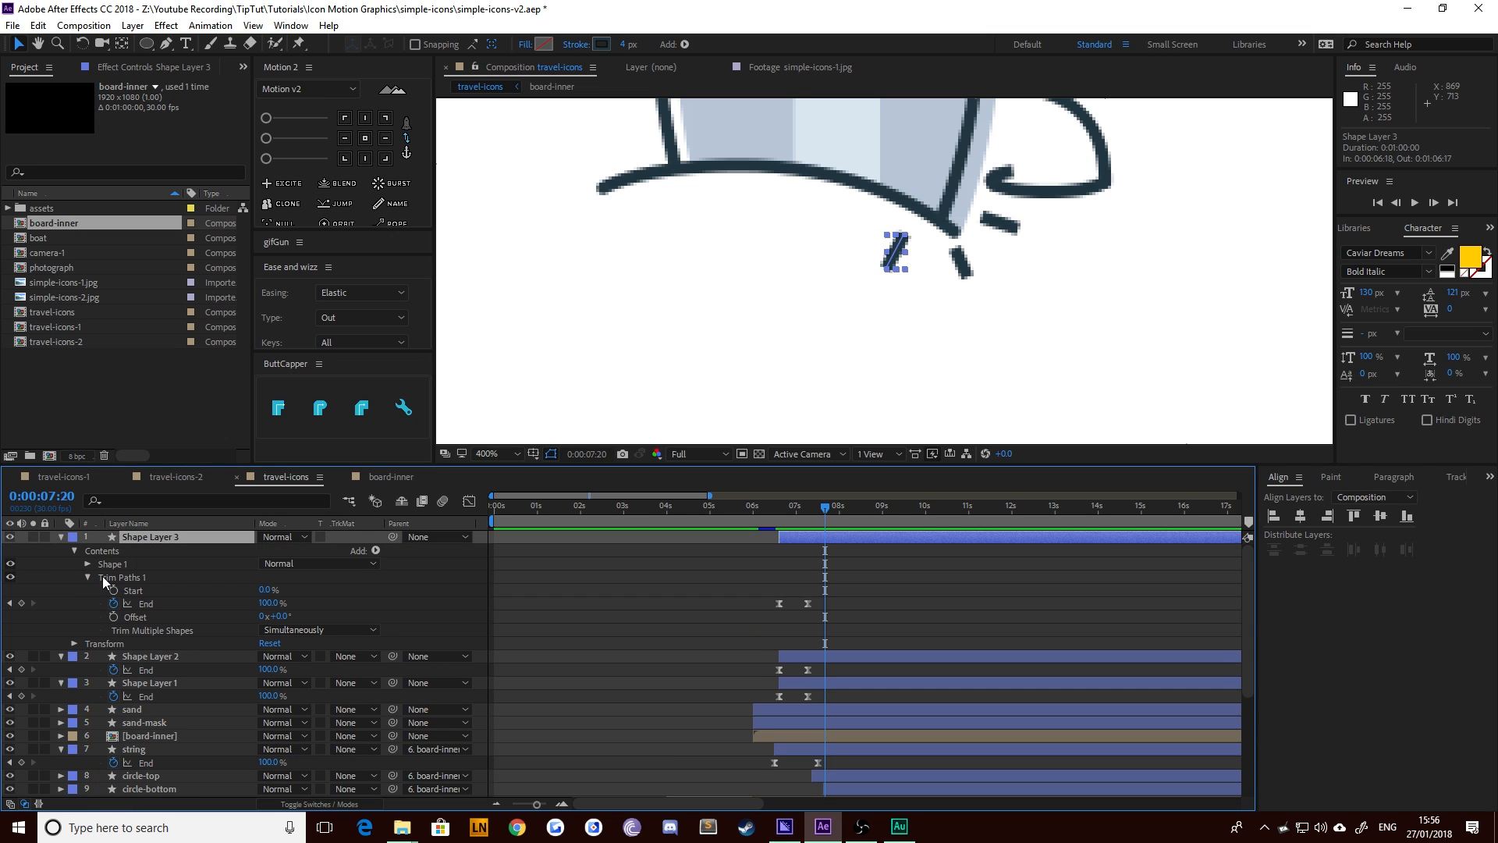
left_click(10, 603)
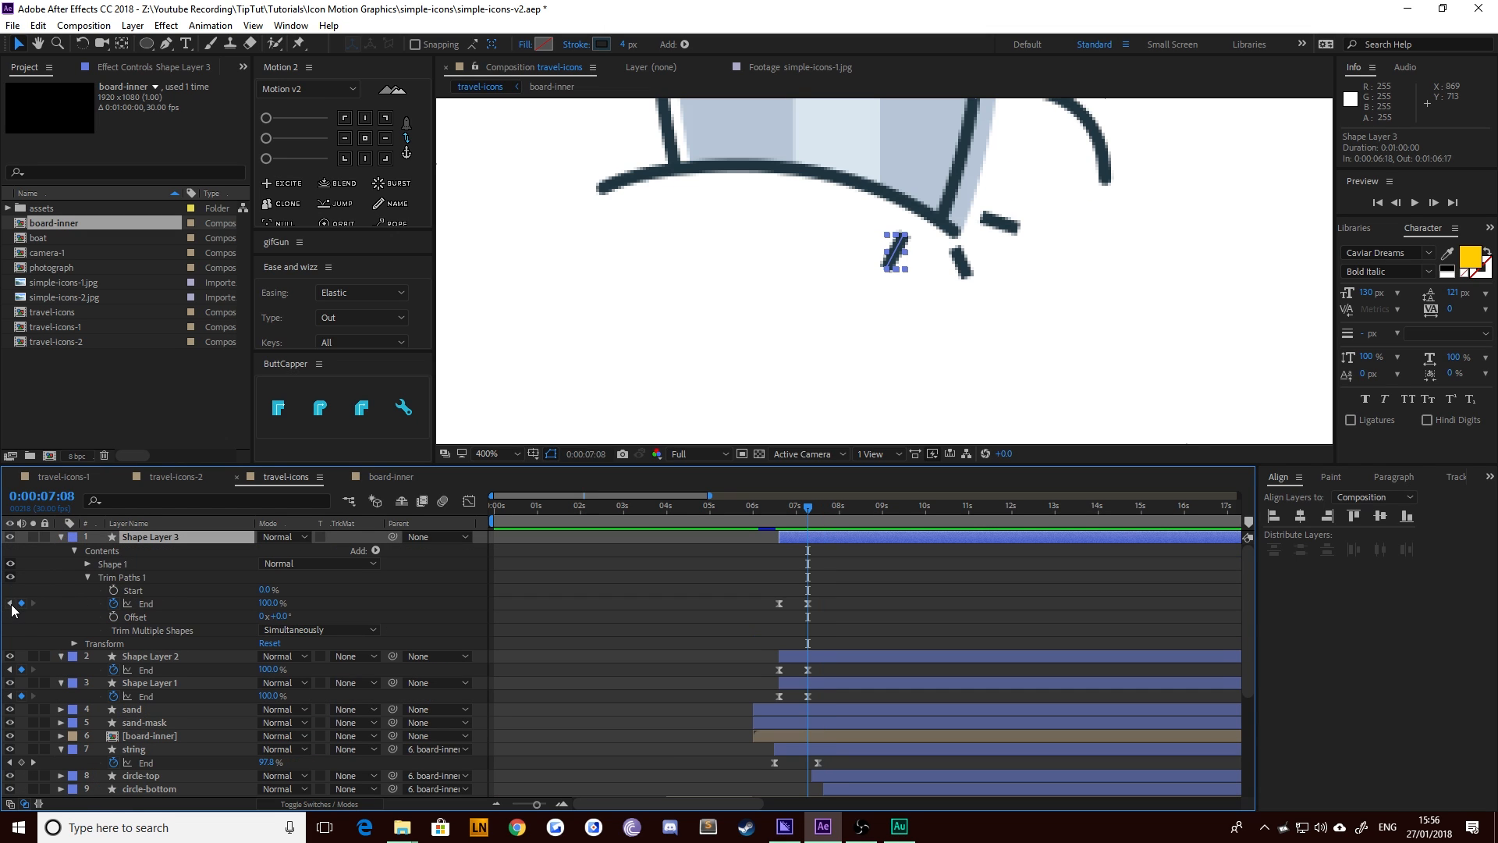
left_click(113, 591)
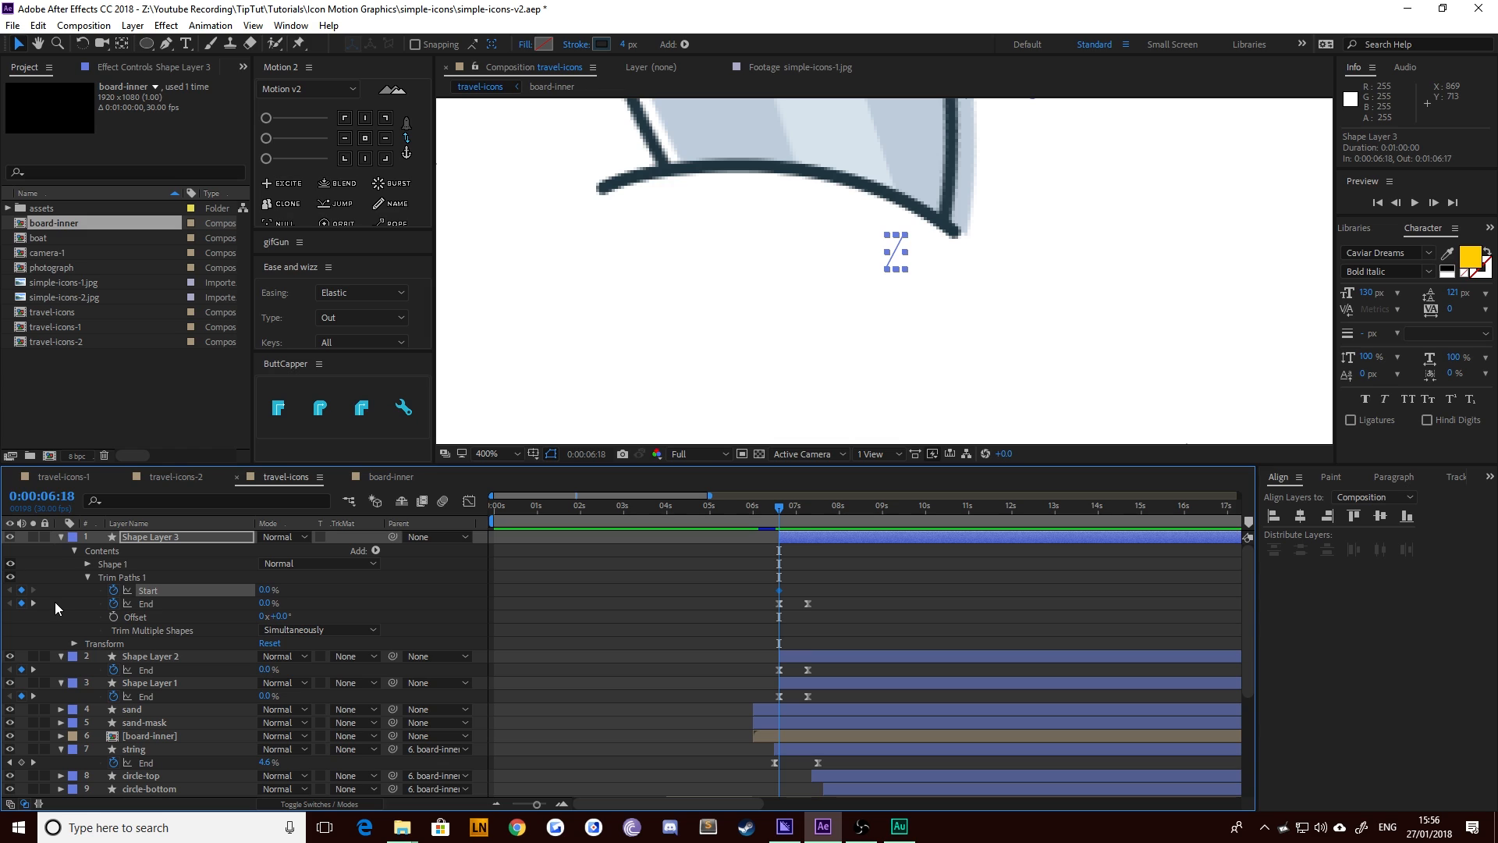
key("k")
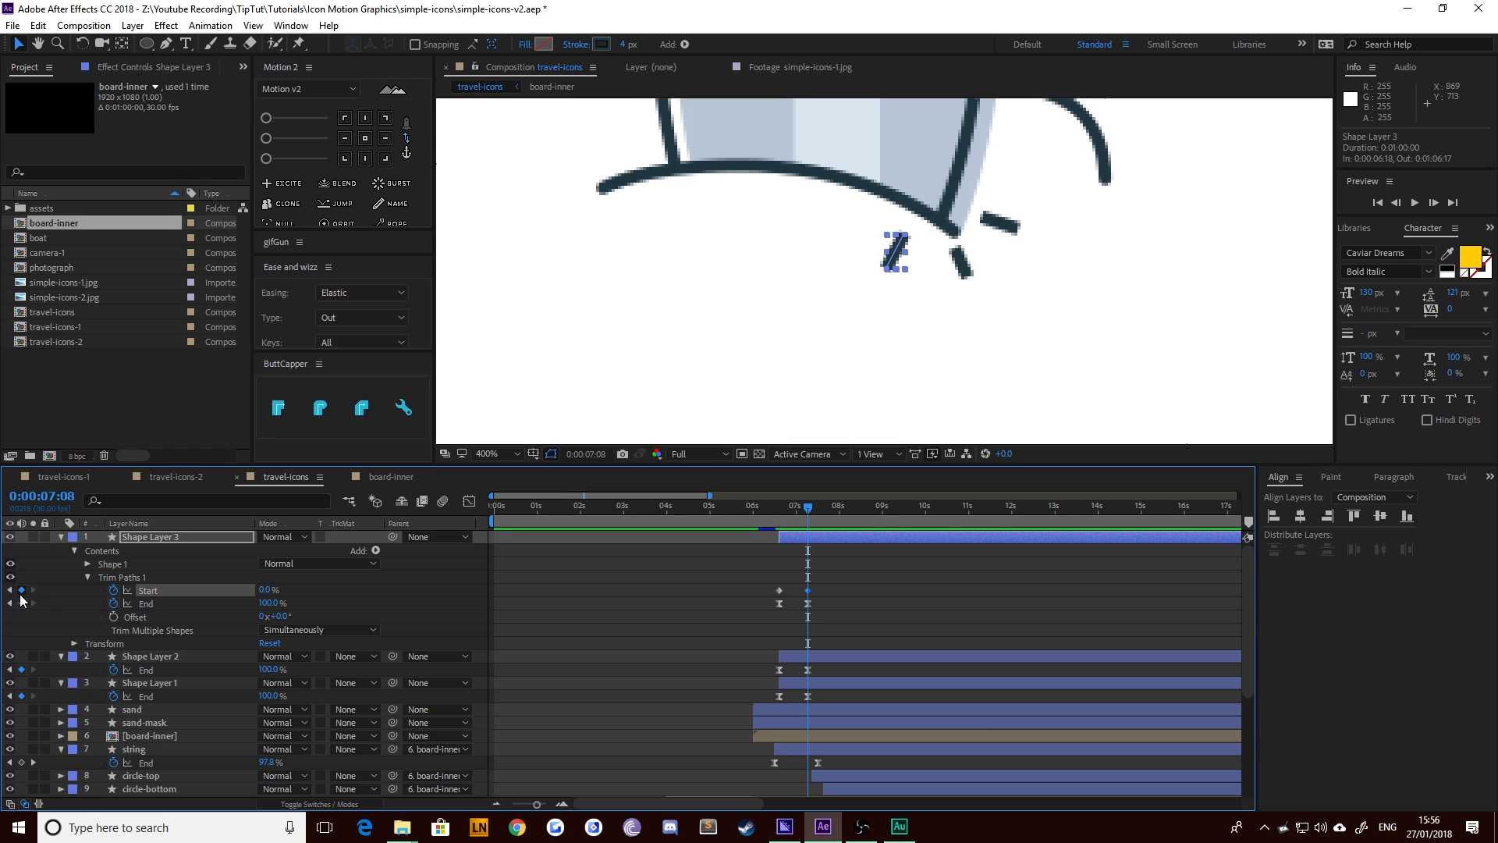
Make Shape Layer 3's Trim Paths Start and End keyframes linear and set its Start keyframes to 100%
left_click_drag(730, 570, 828, 610)
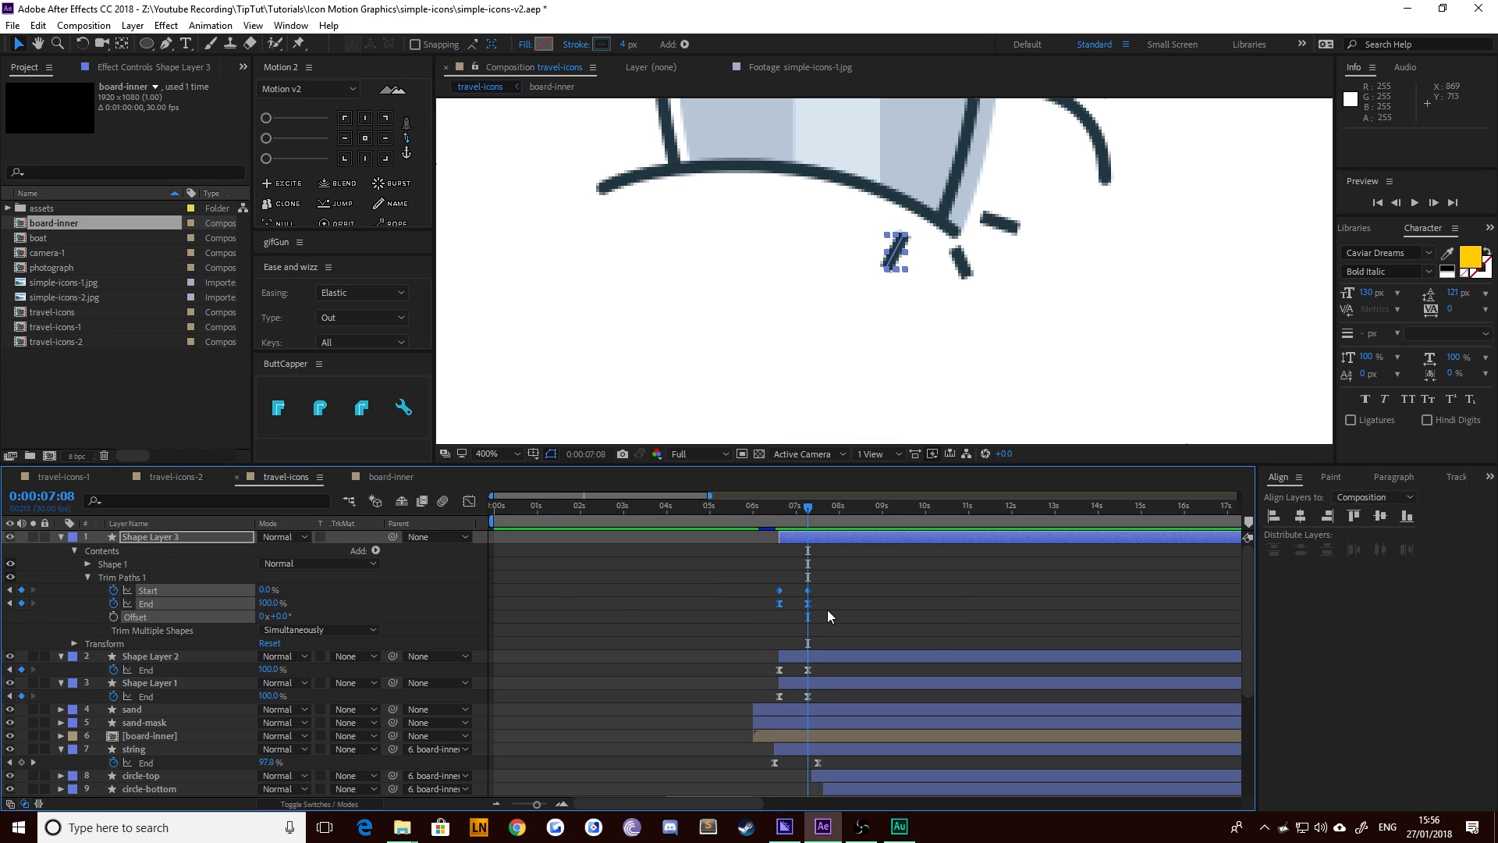
left_click(808, 603, "ctrl")
left_click(11, 592)
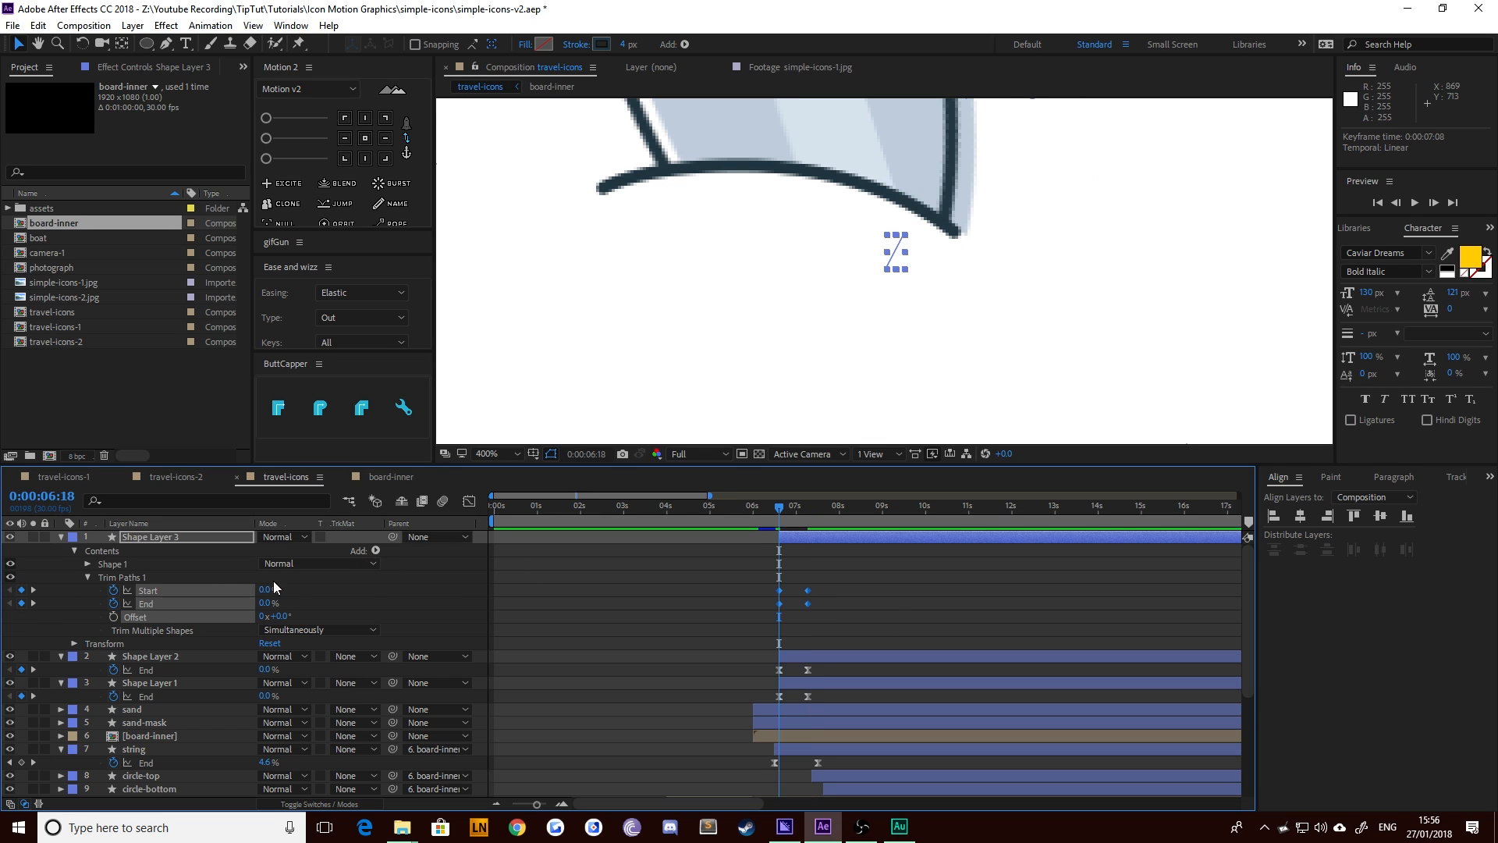
left_click(34, 590)
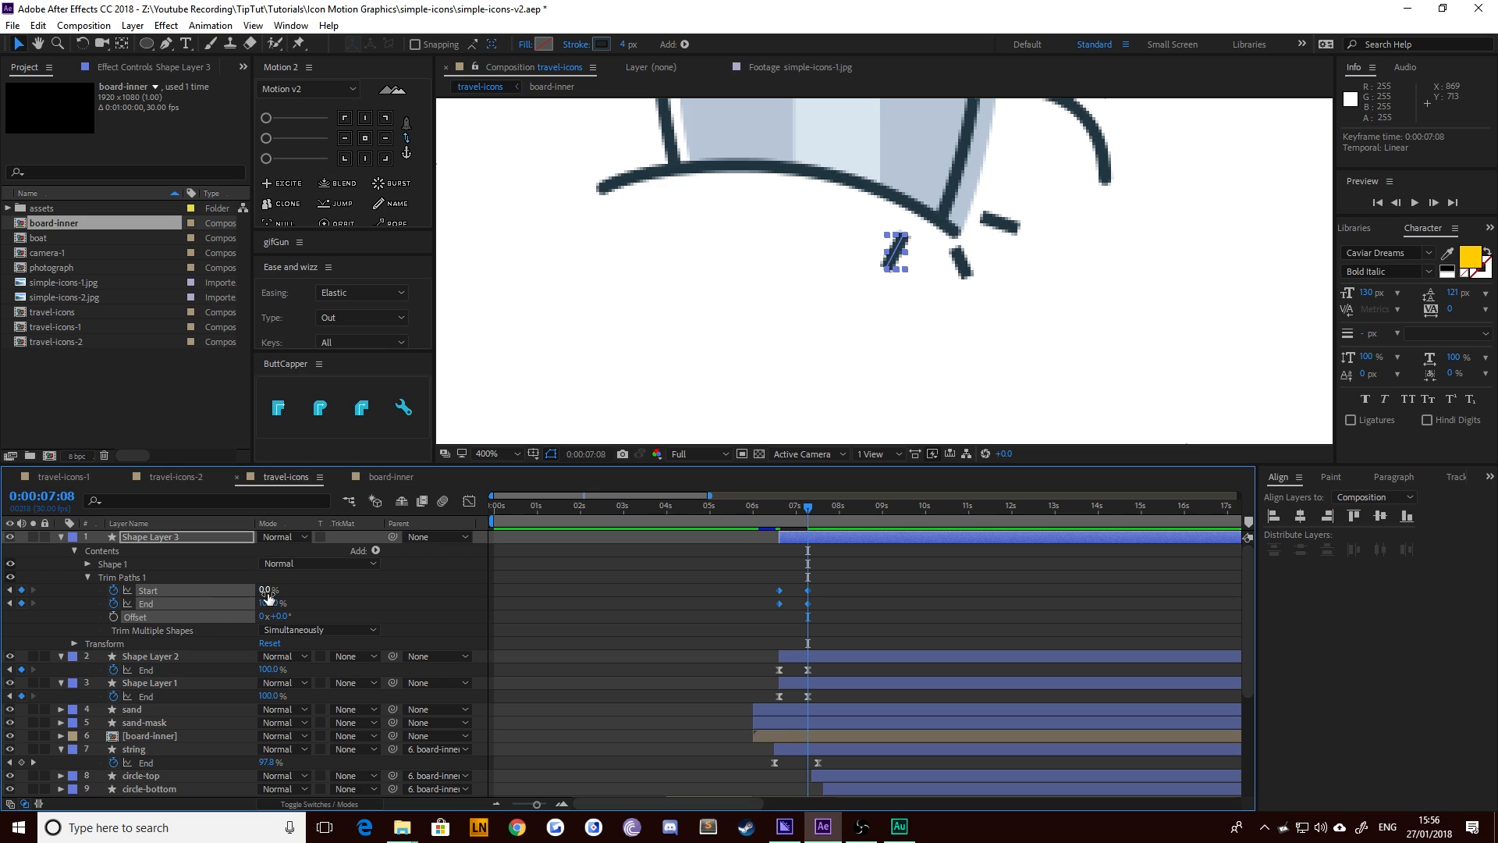
type("100")
key("Return")
left_click(506, 598)
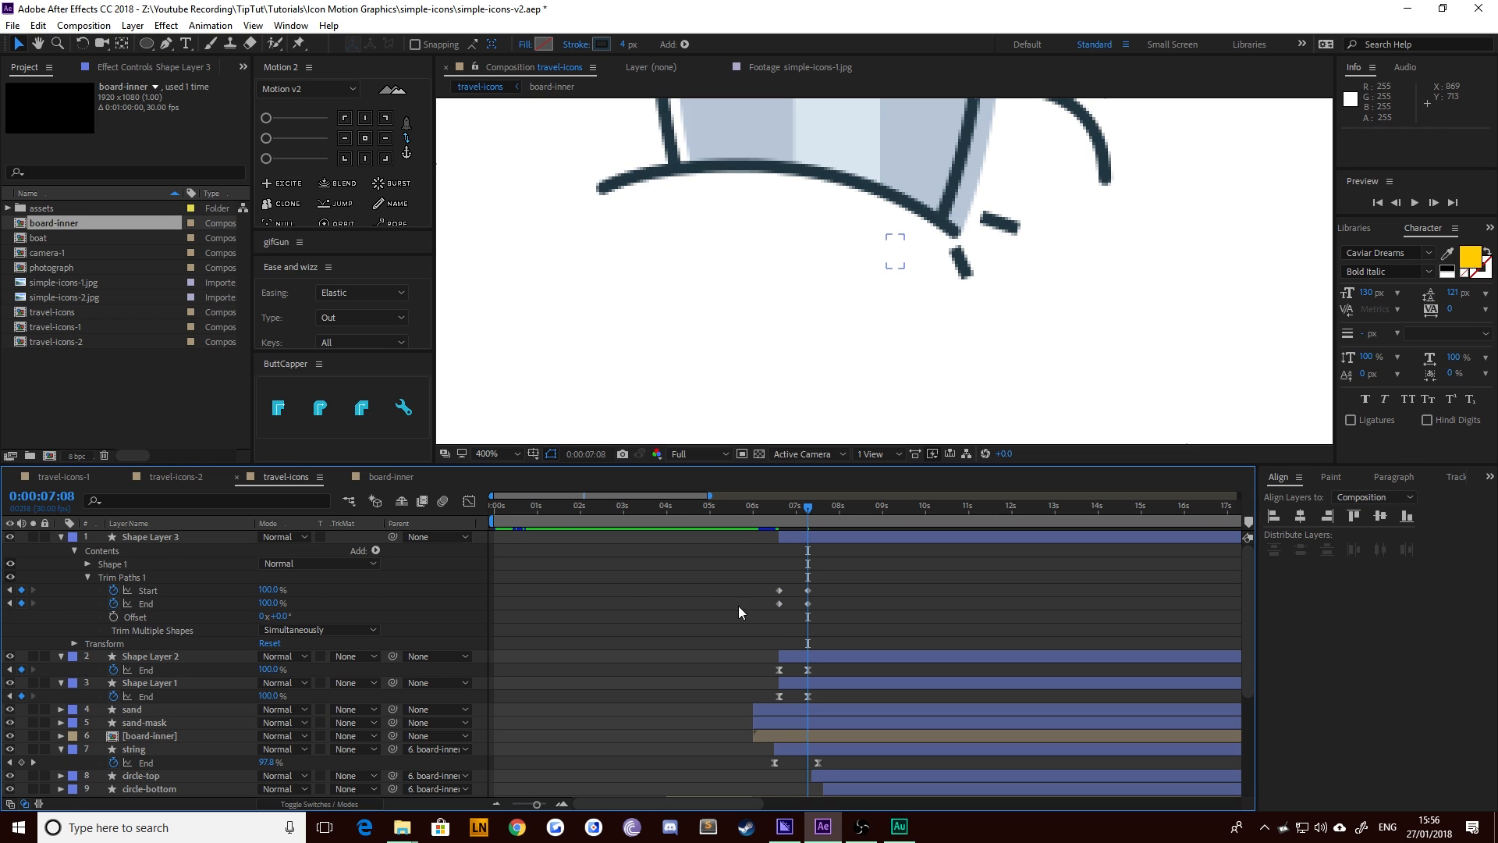
Shift Shape Layer 3's two End keyframes three frames later than its Start keyframes and scrub through the result
left_click_drag(760, 602, 921, 617)
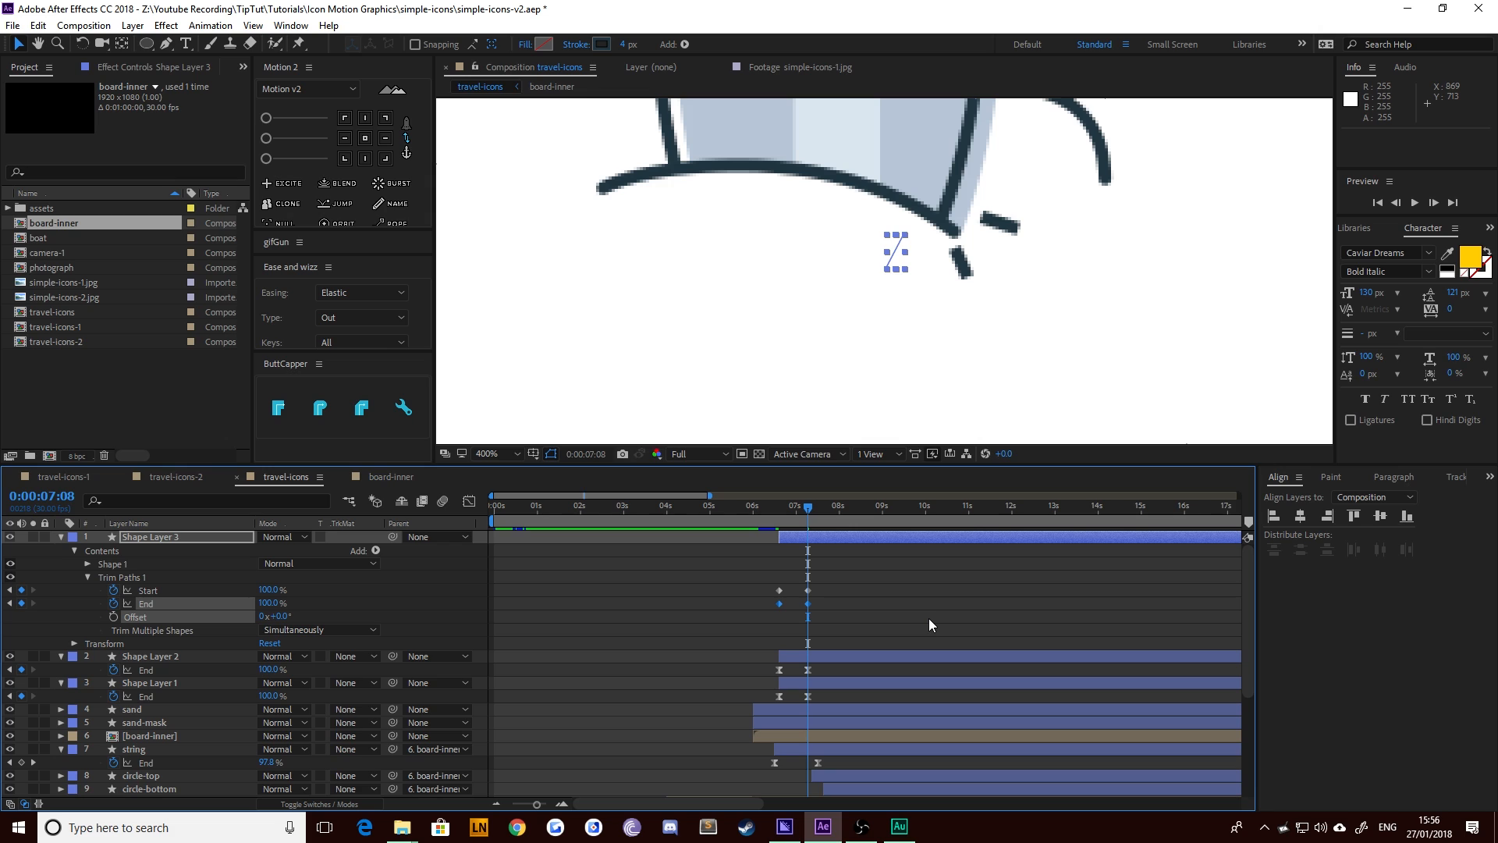
key("alt+Right")
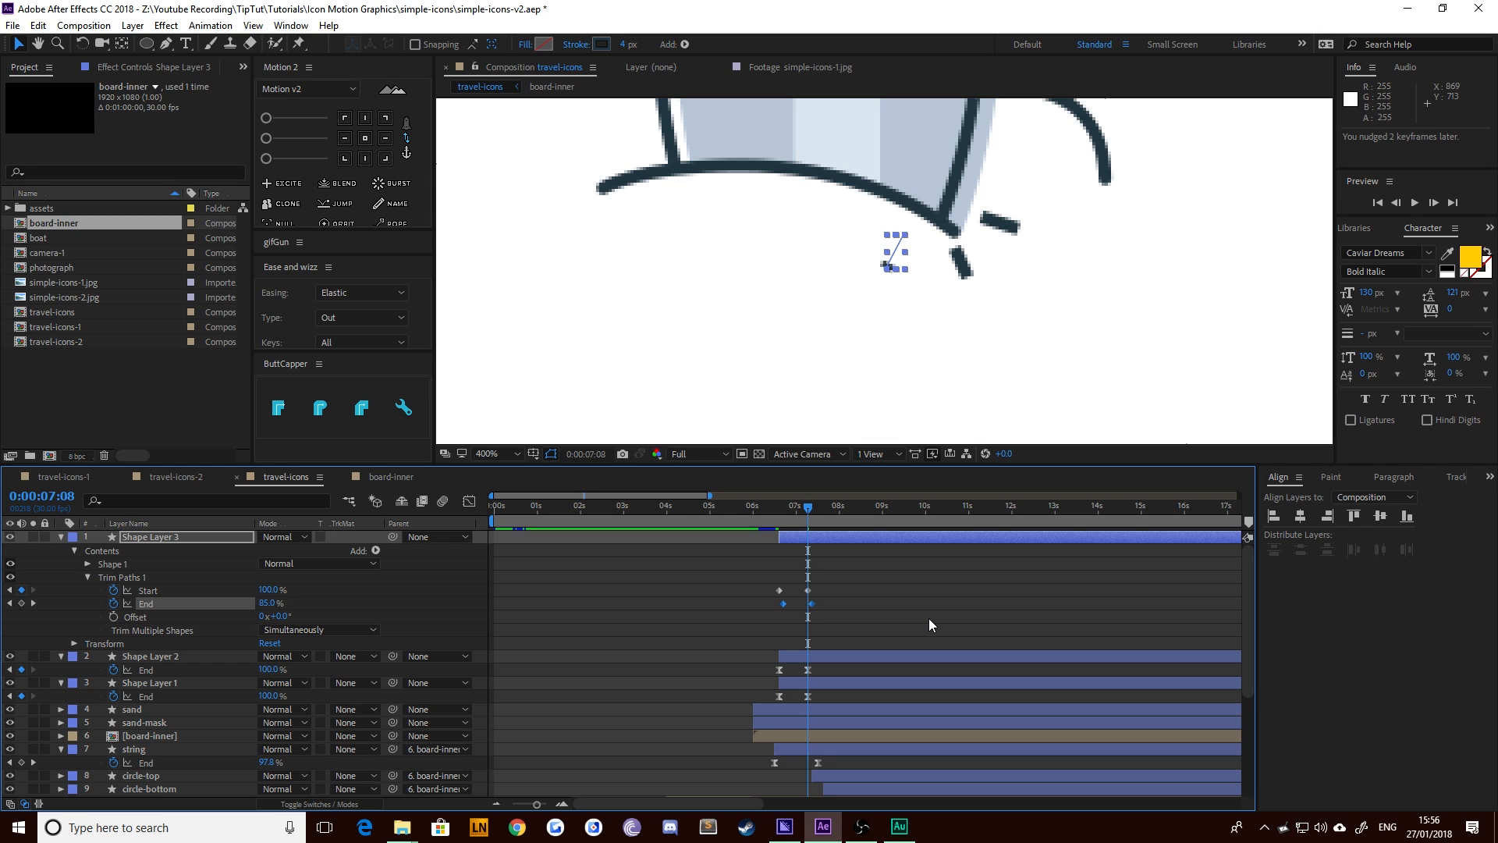
mouse_move(800, 514)
left_mouse_down()
mouse_move(771, 516)
mouse_move(822, 537)
left_mouse_up()
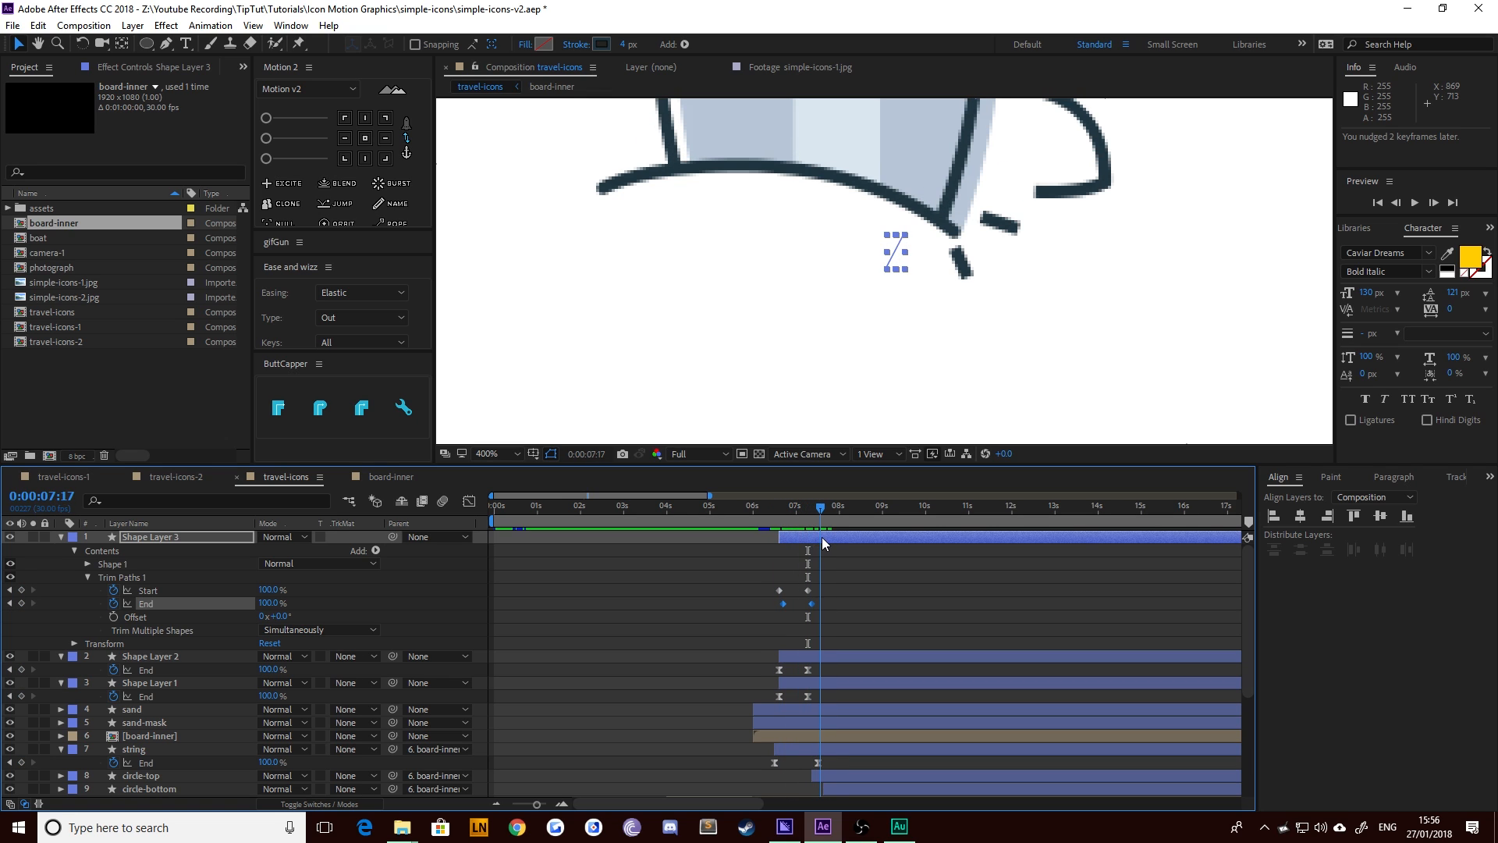
Make the first Start keyframe of Shape Layer 3 0% at 0:00:06:18
left_click(587, 612)
left_click(10, 603)
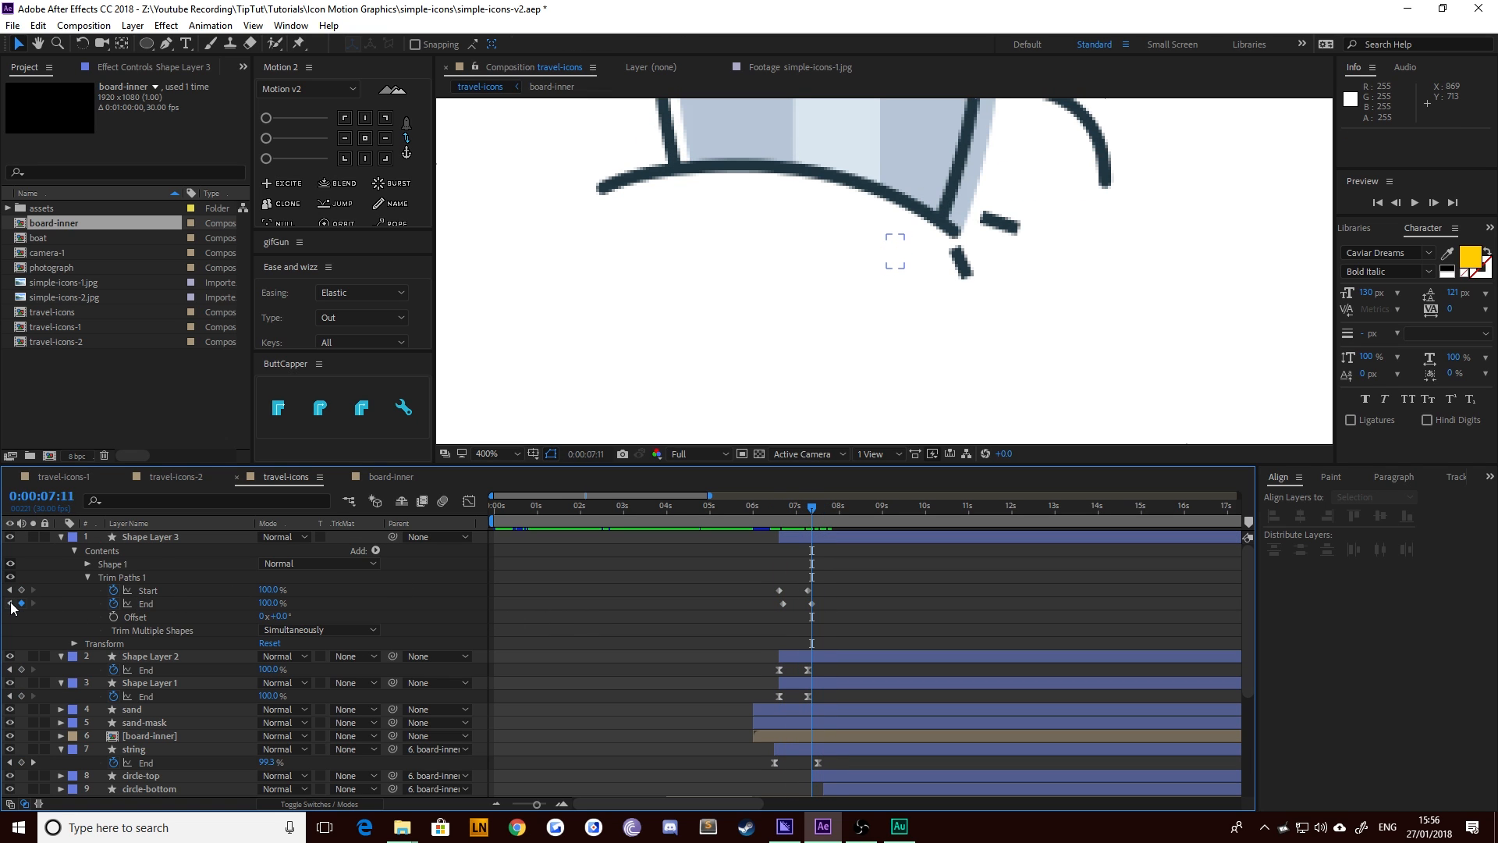
left_click(9, 603)
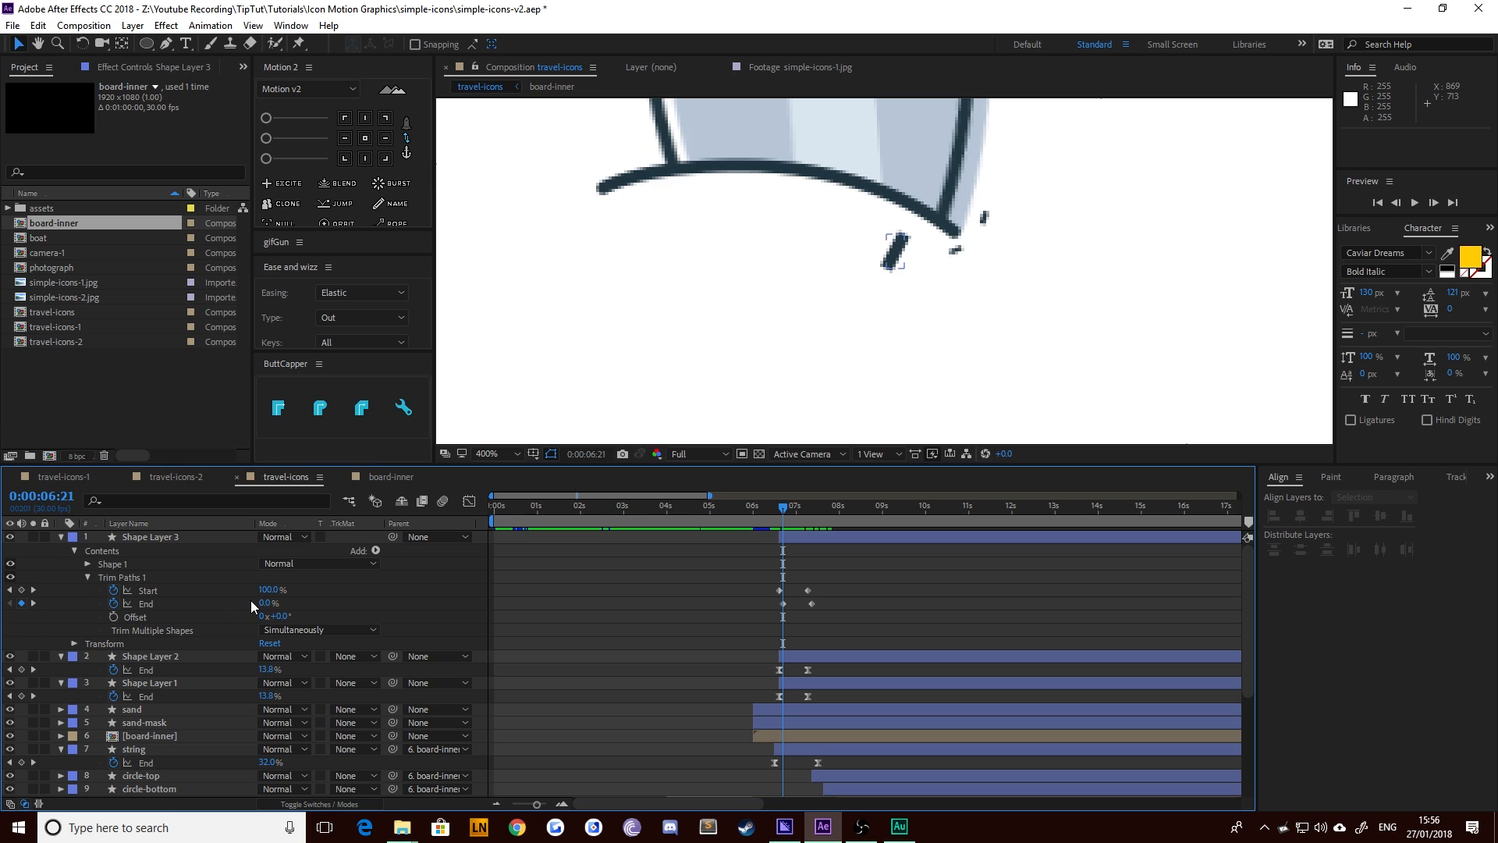
left_click_drag(263, 590, 225, 591)
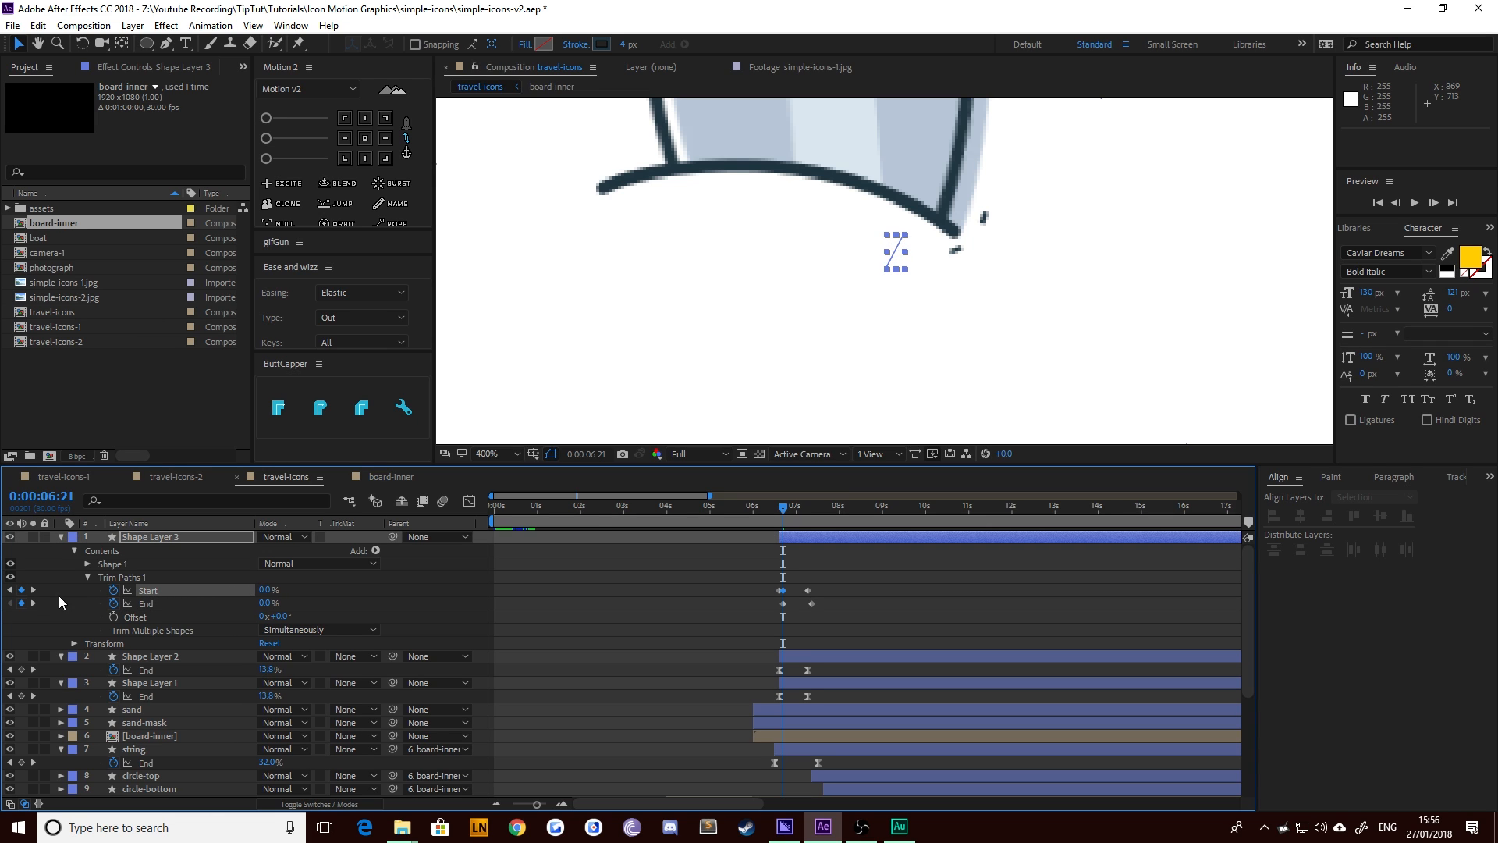
left_click(33, 603)
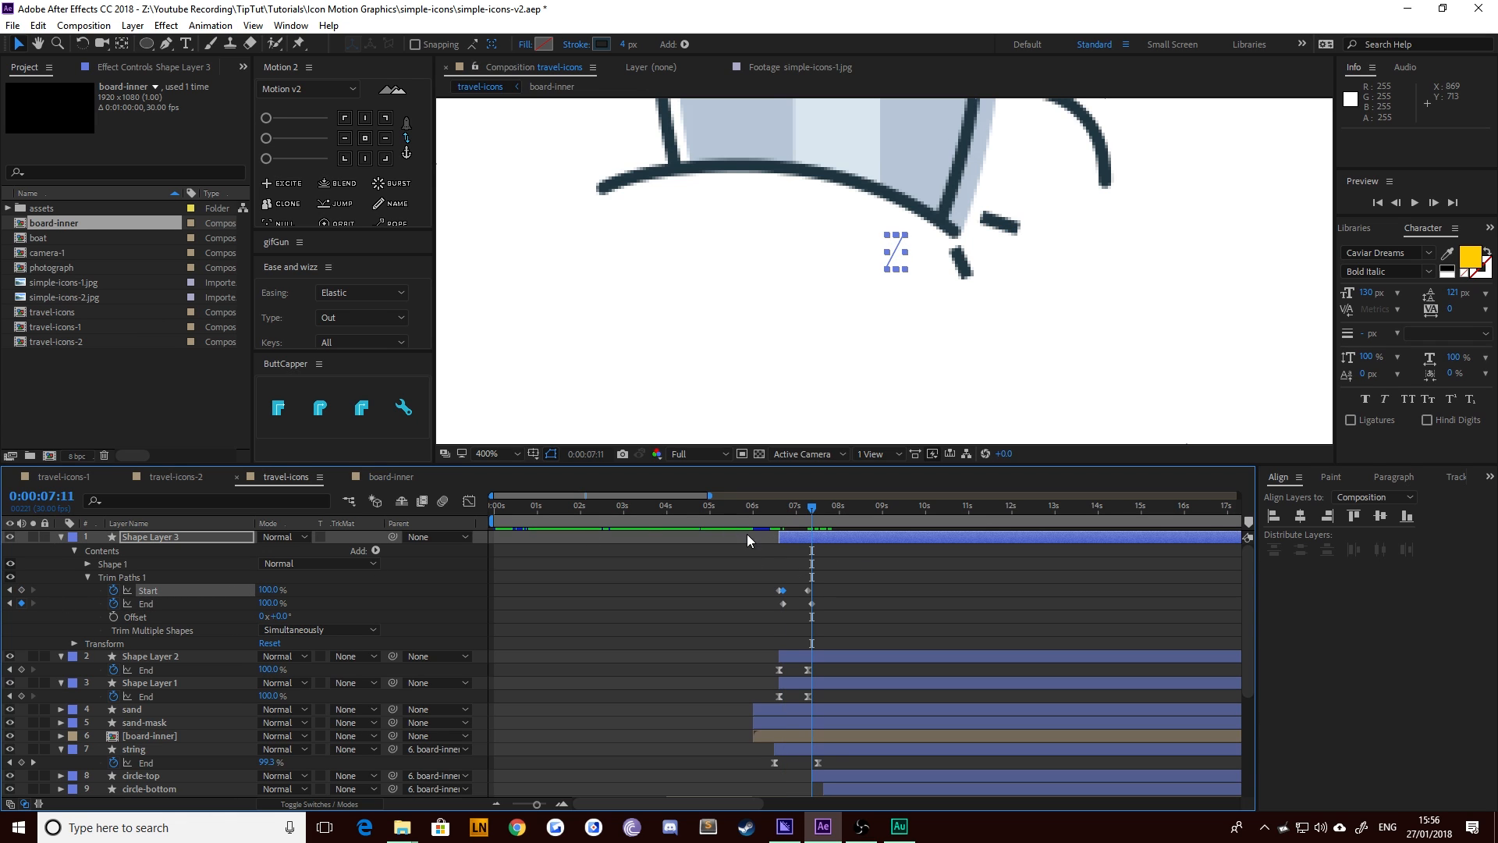
left_click(782, 591)
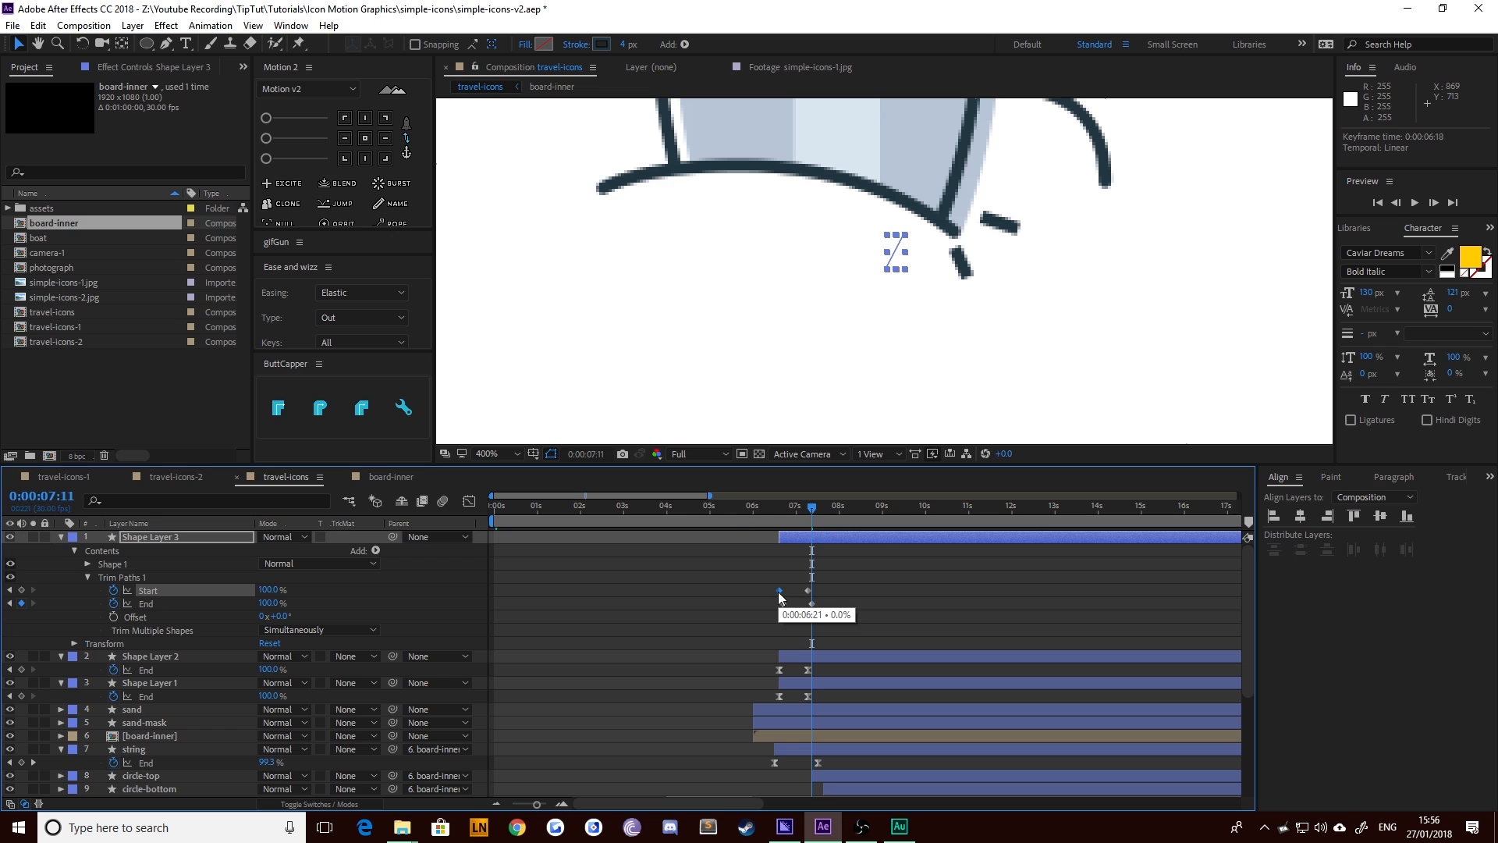
Ease Shape Layer 3's Start and End keyframes, shape both speed curves to peak early, and preview the splash line
left_click_drag(766, 504, 760, 588)
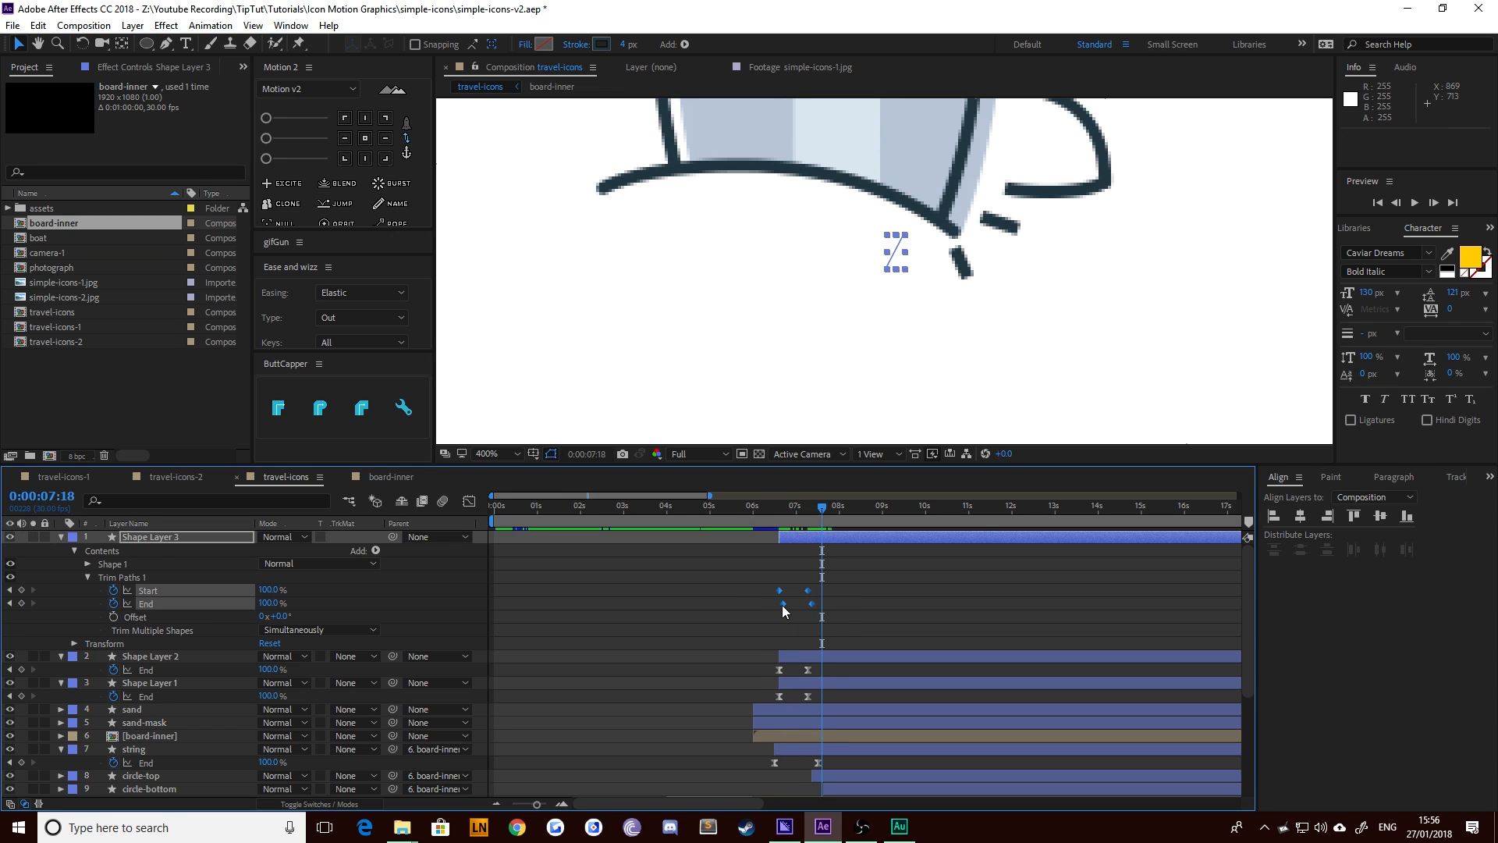
left_click(469, 501)
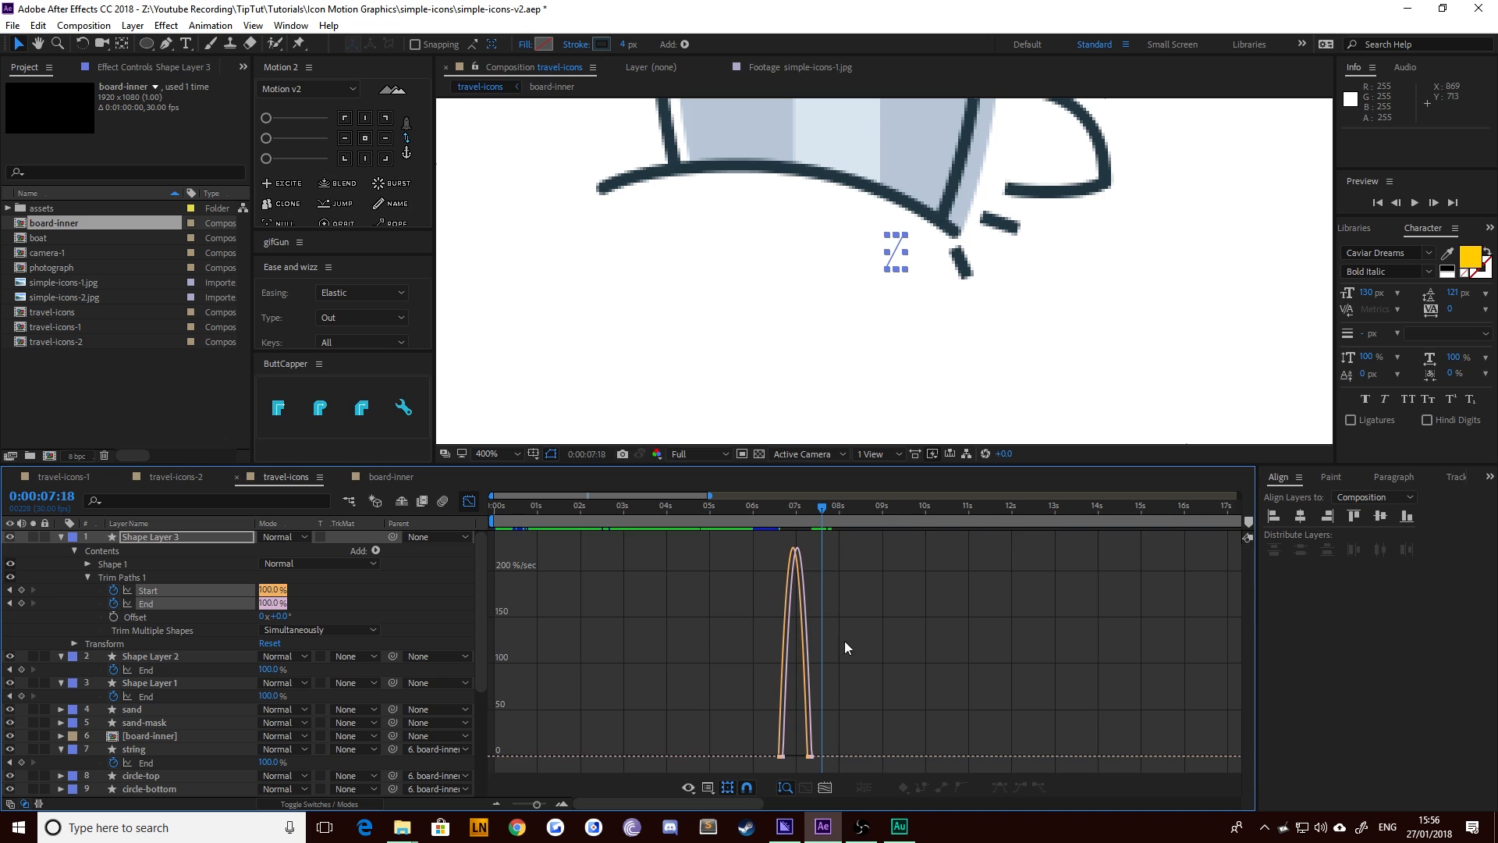
left_click_drag(920, 629, 659, 778)
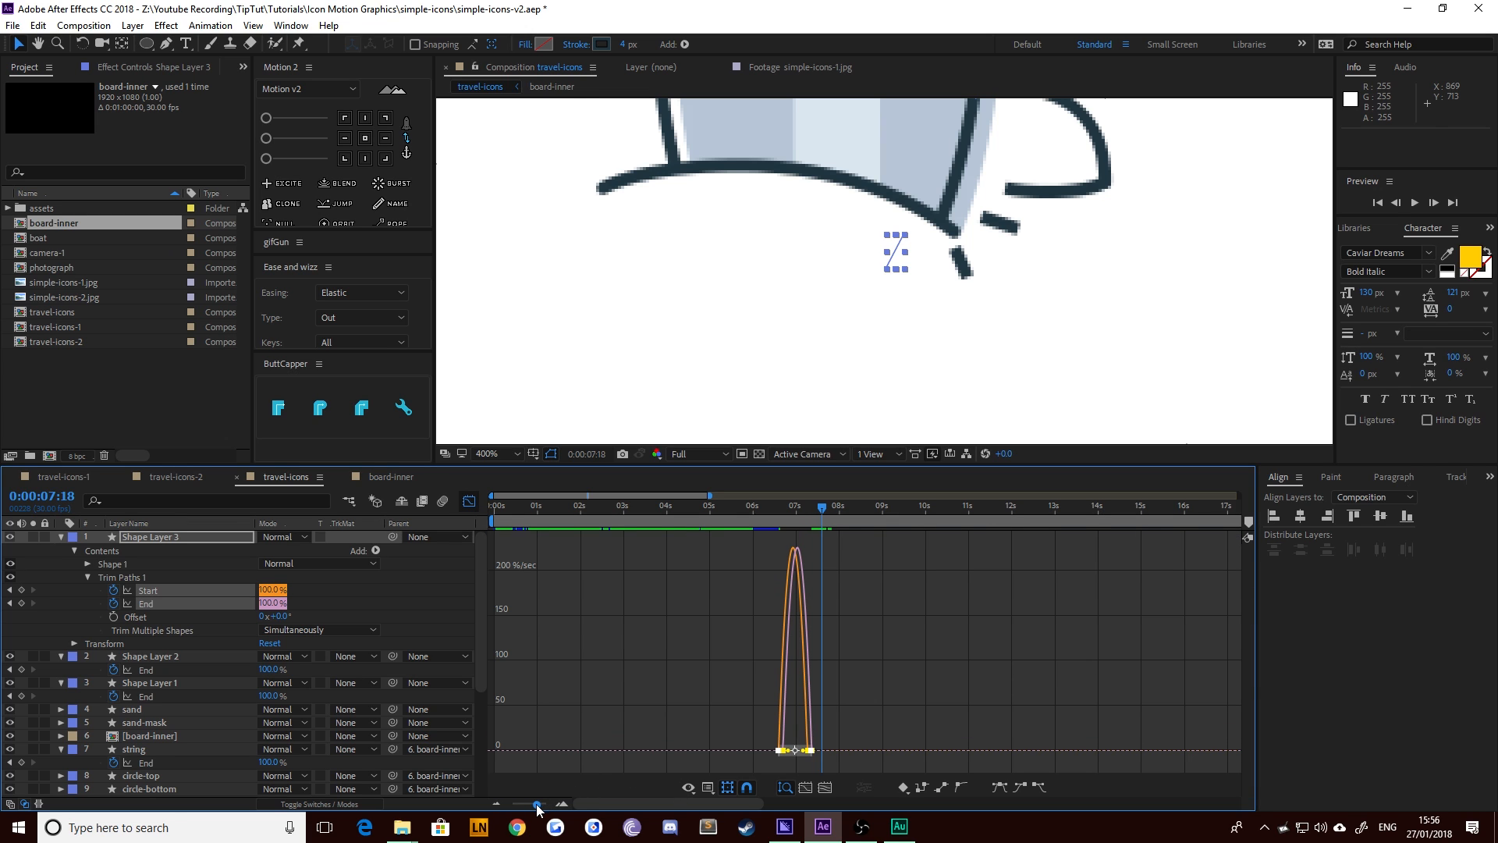
left_click_drag(537, 804, 541, 804)
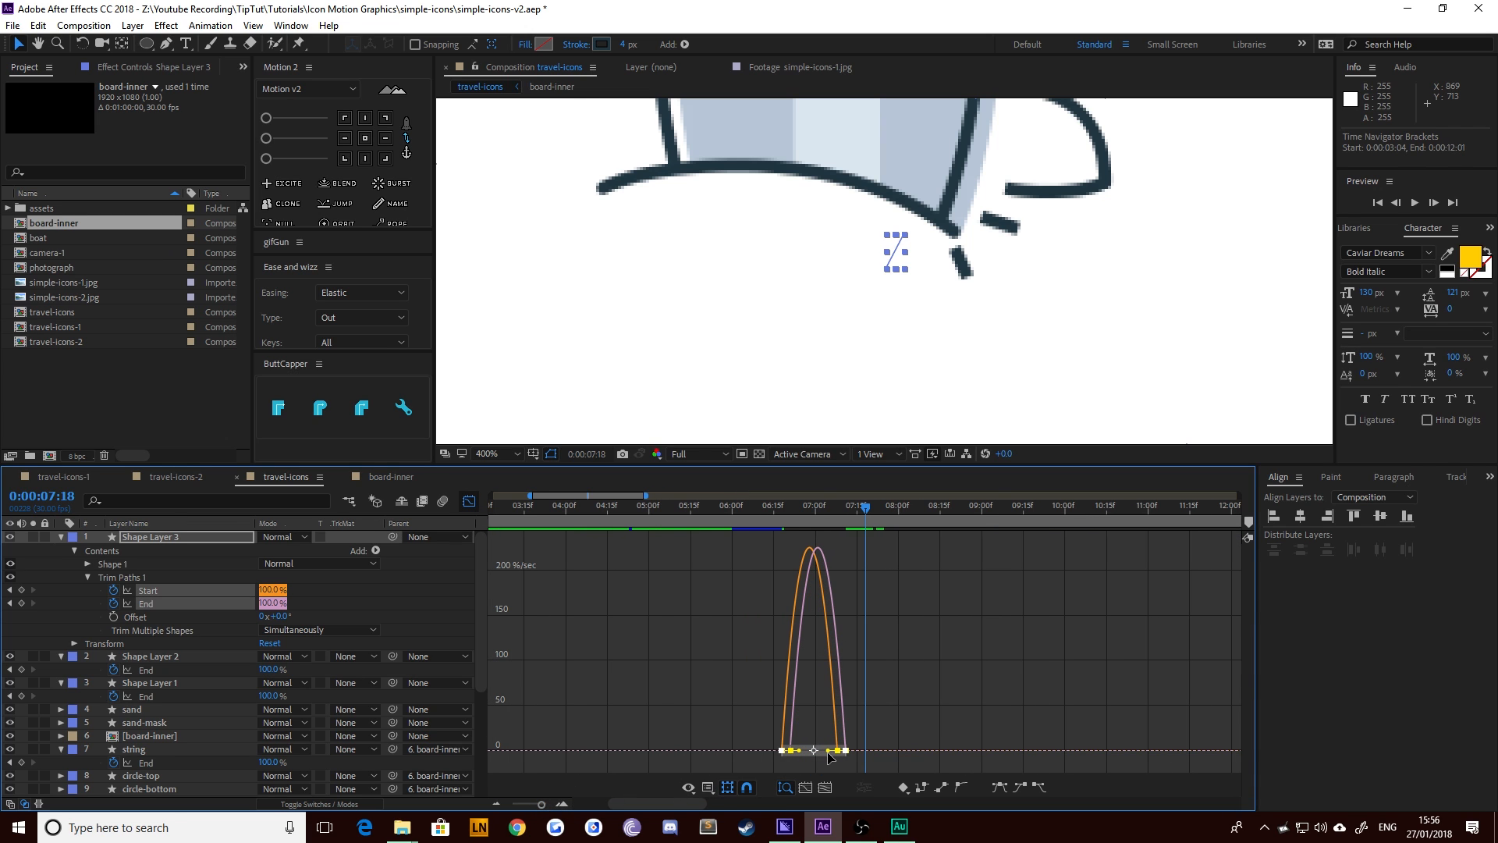
left_click_drag(831, 757, 800, 753)
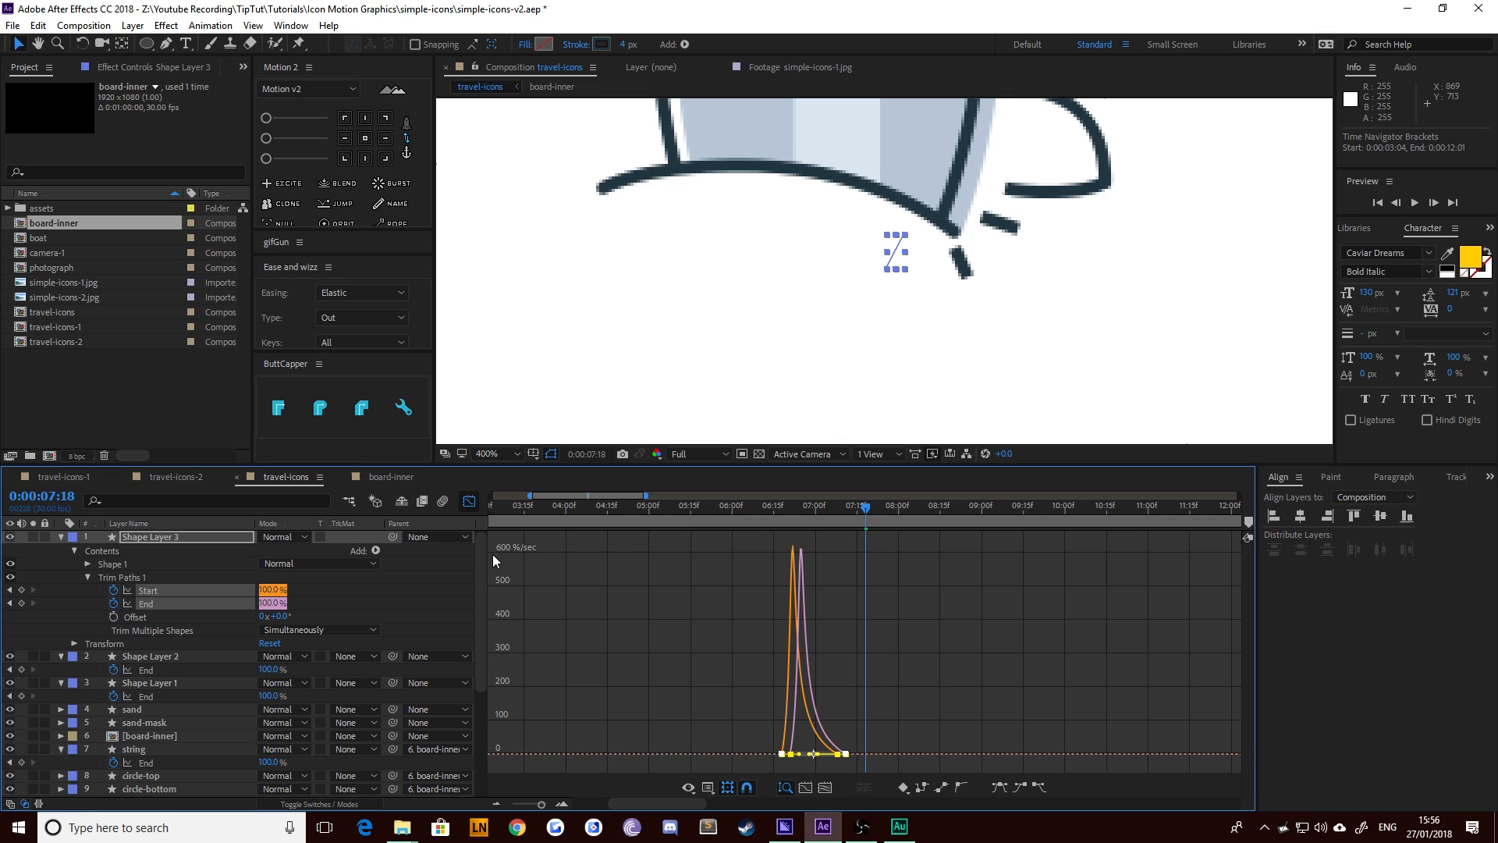
left_click(469, 503)
left_click(781, 514)
key("space")
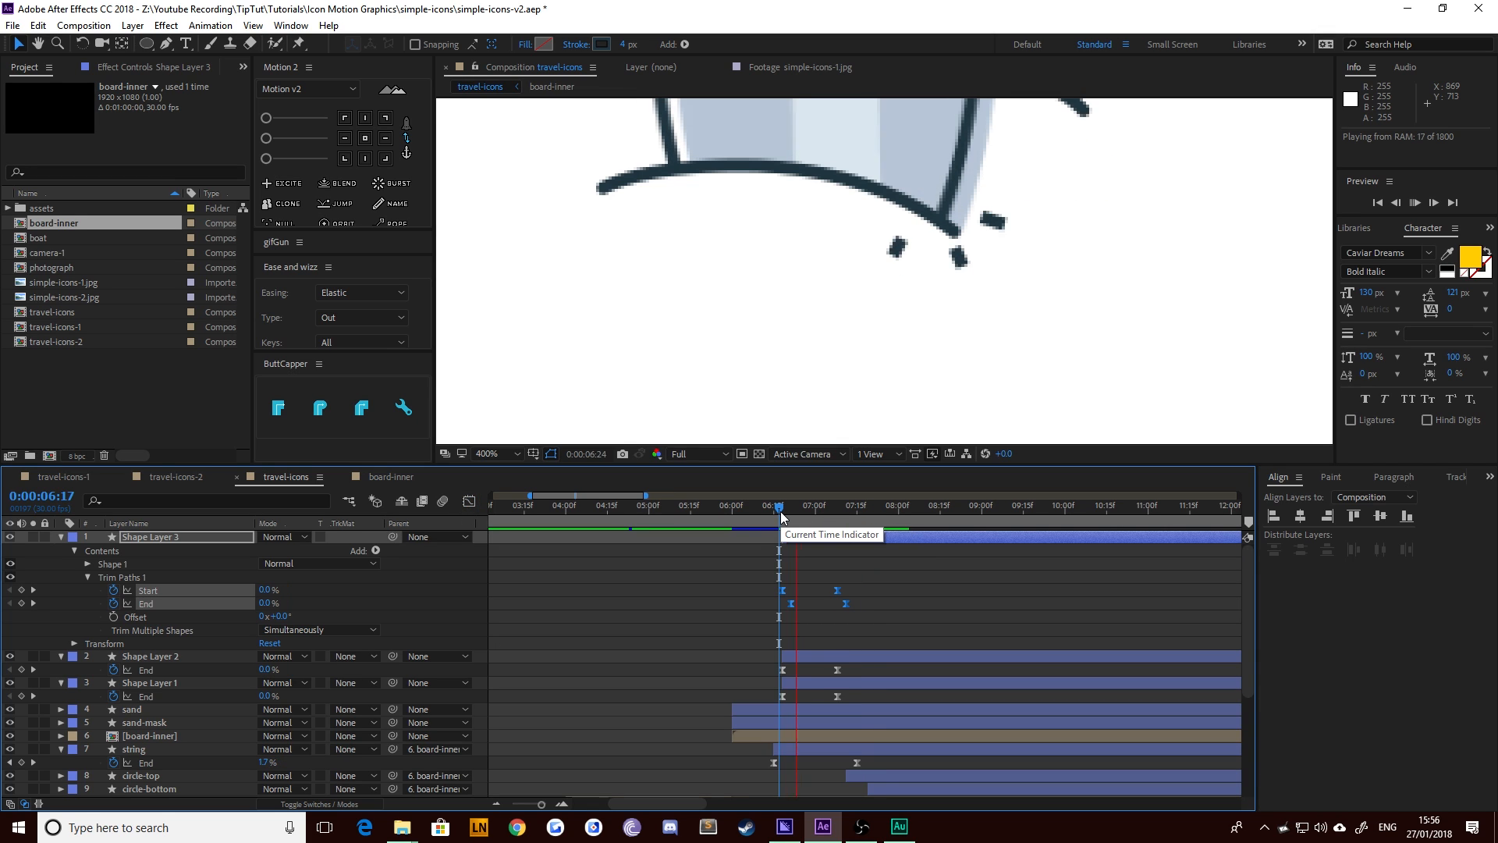
key("space")
Copy Shape Layer 3's four Start and End keyframes and paste them onto Shape Layer 2 at 0:00:06:18
left_click_drag(760, 564, 887, 629)
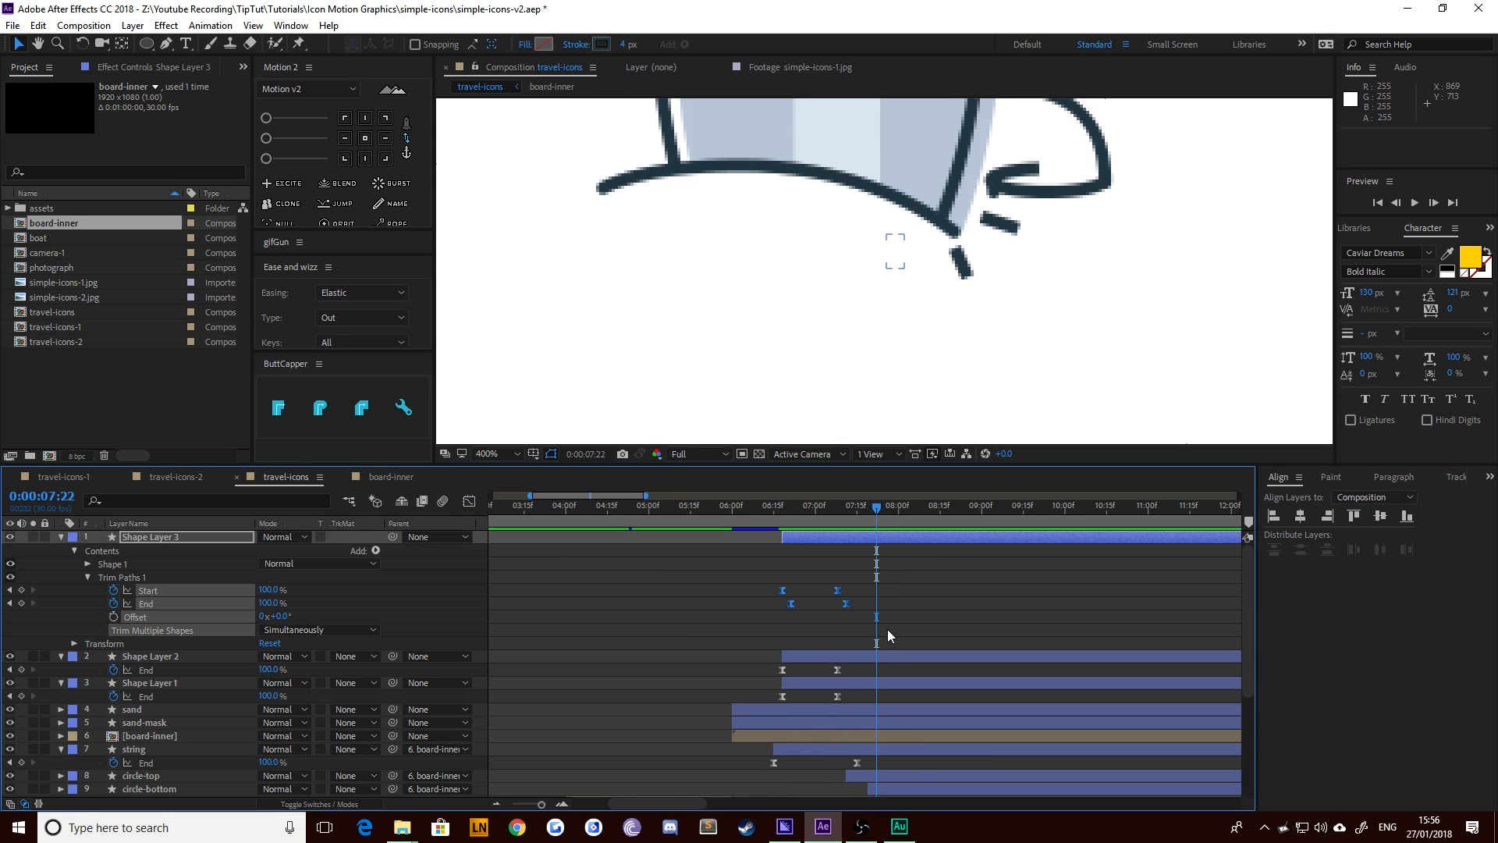
key("ctrl+c")
left_click(10, 591)
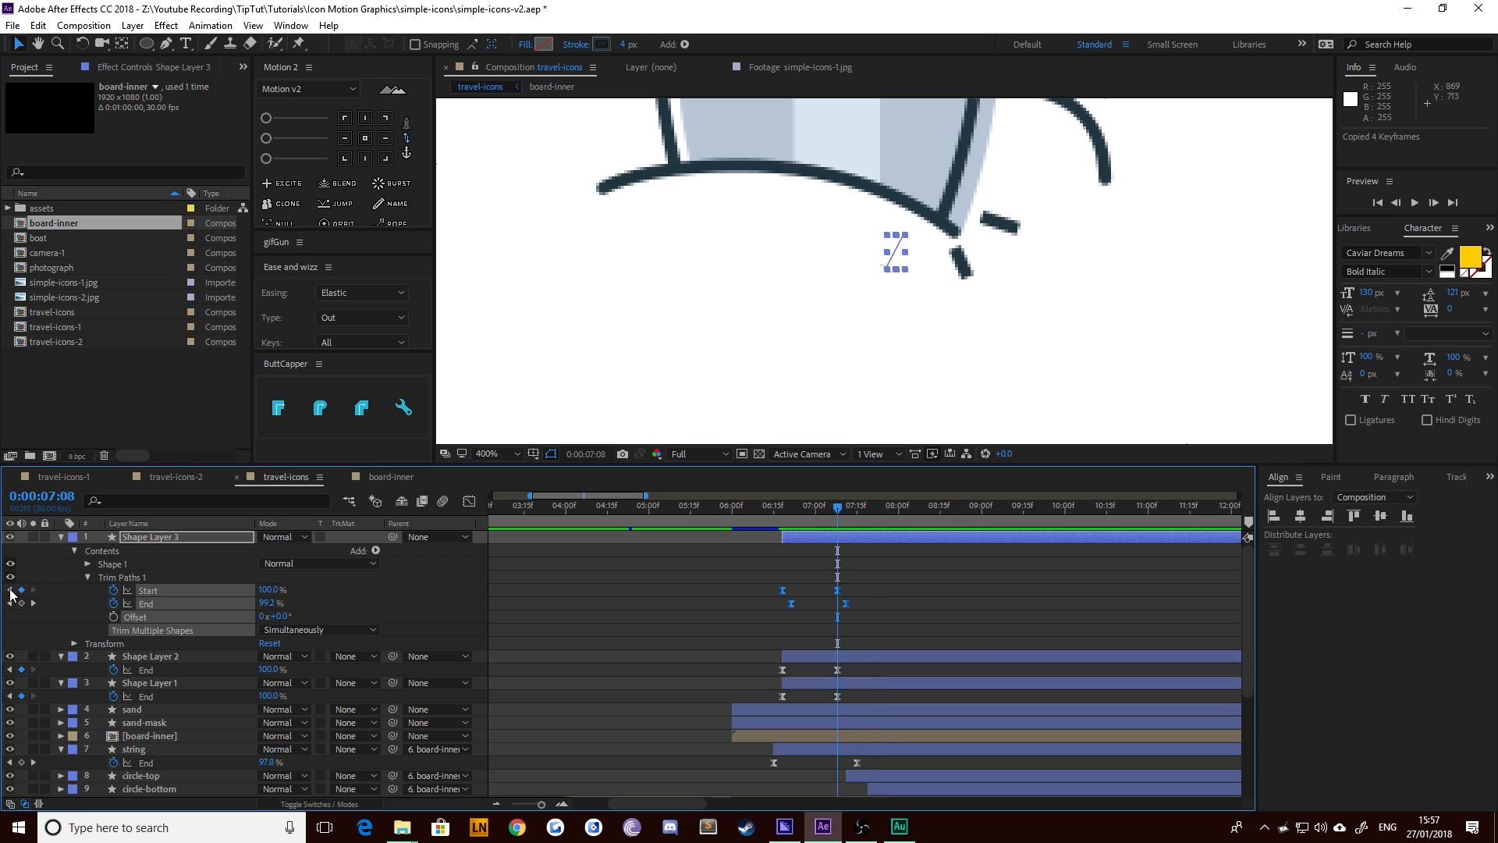
left_click(11, 591)
left_click(167, 662)
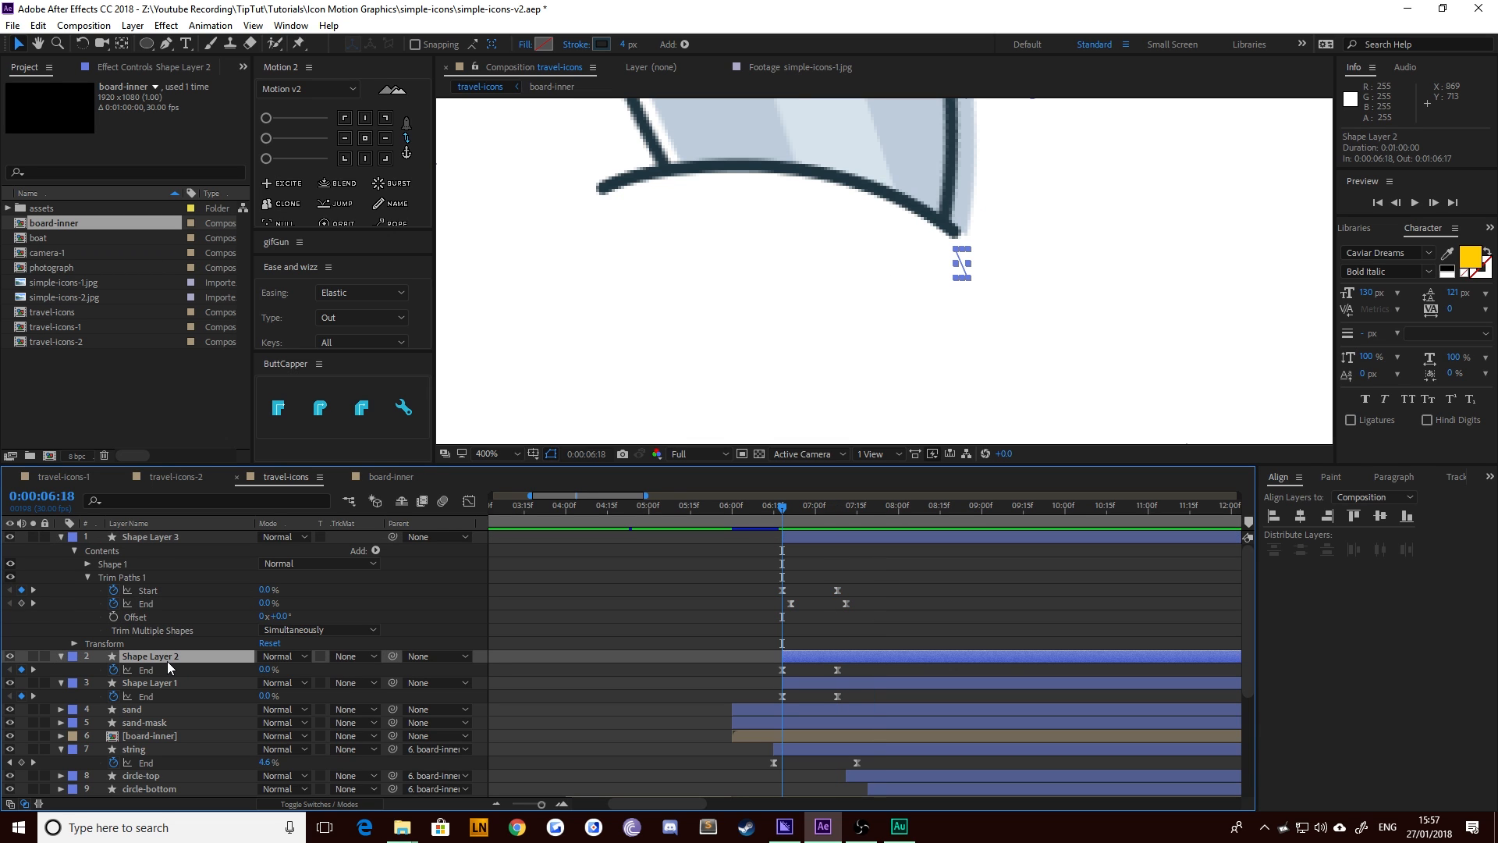
key("ctrl+v")
Paste the same four keyframes onto Shape Layer 1 and reveal the keyframed properties of Shape Layers 1 and 2
left_click(153, 707)
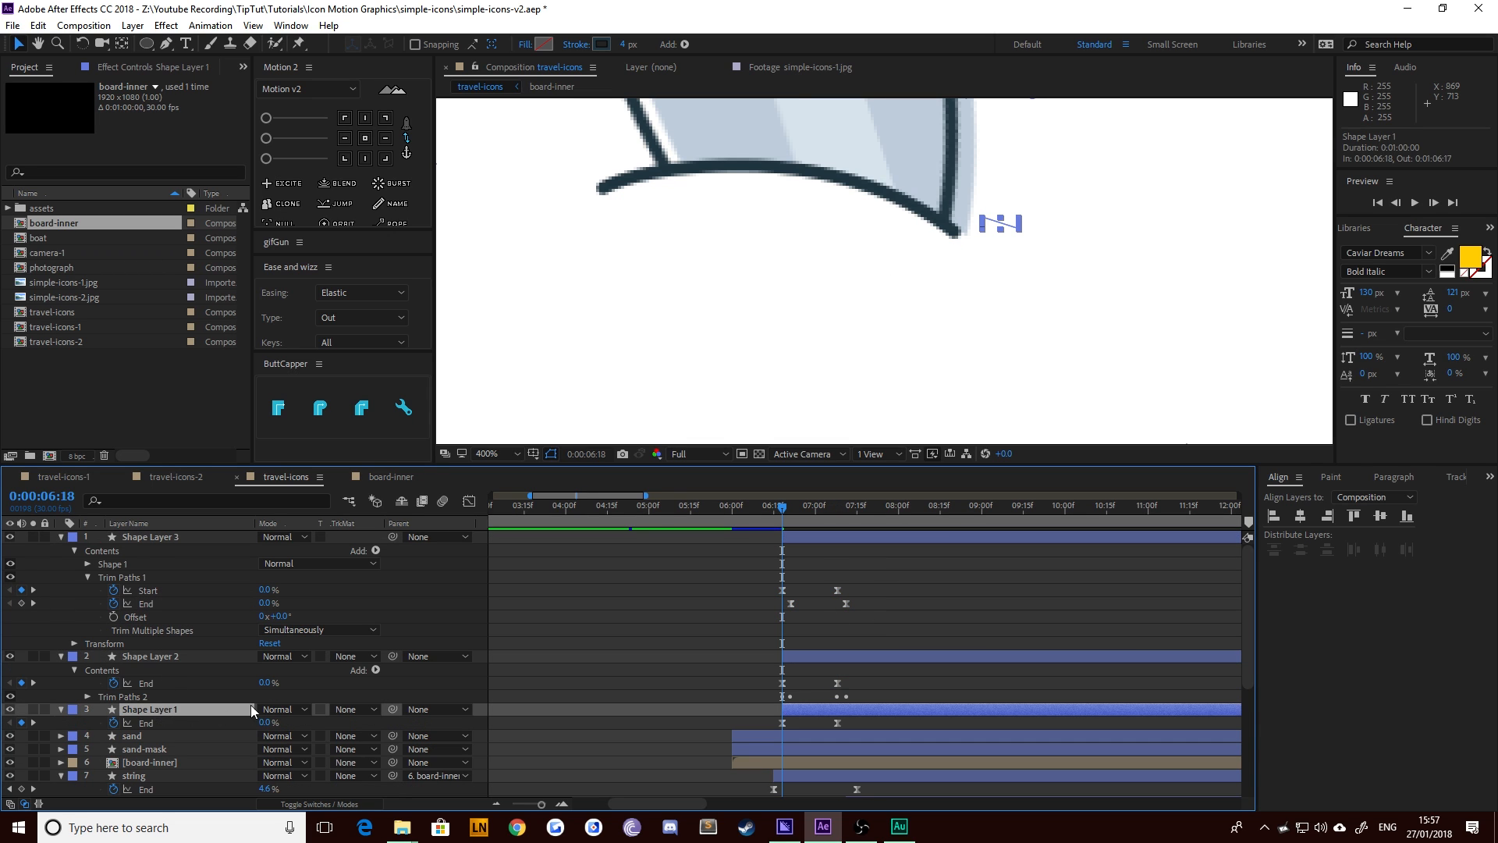
key("u")
scroll(726, 694, "down", 2)
key("u")
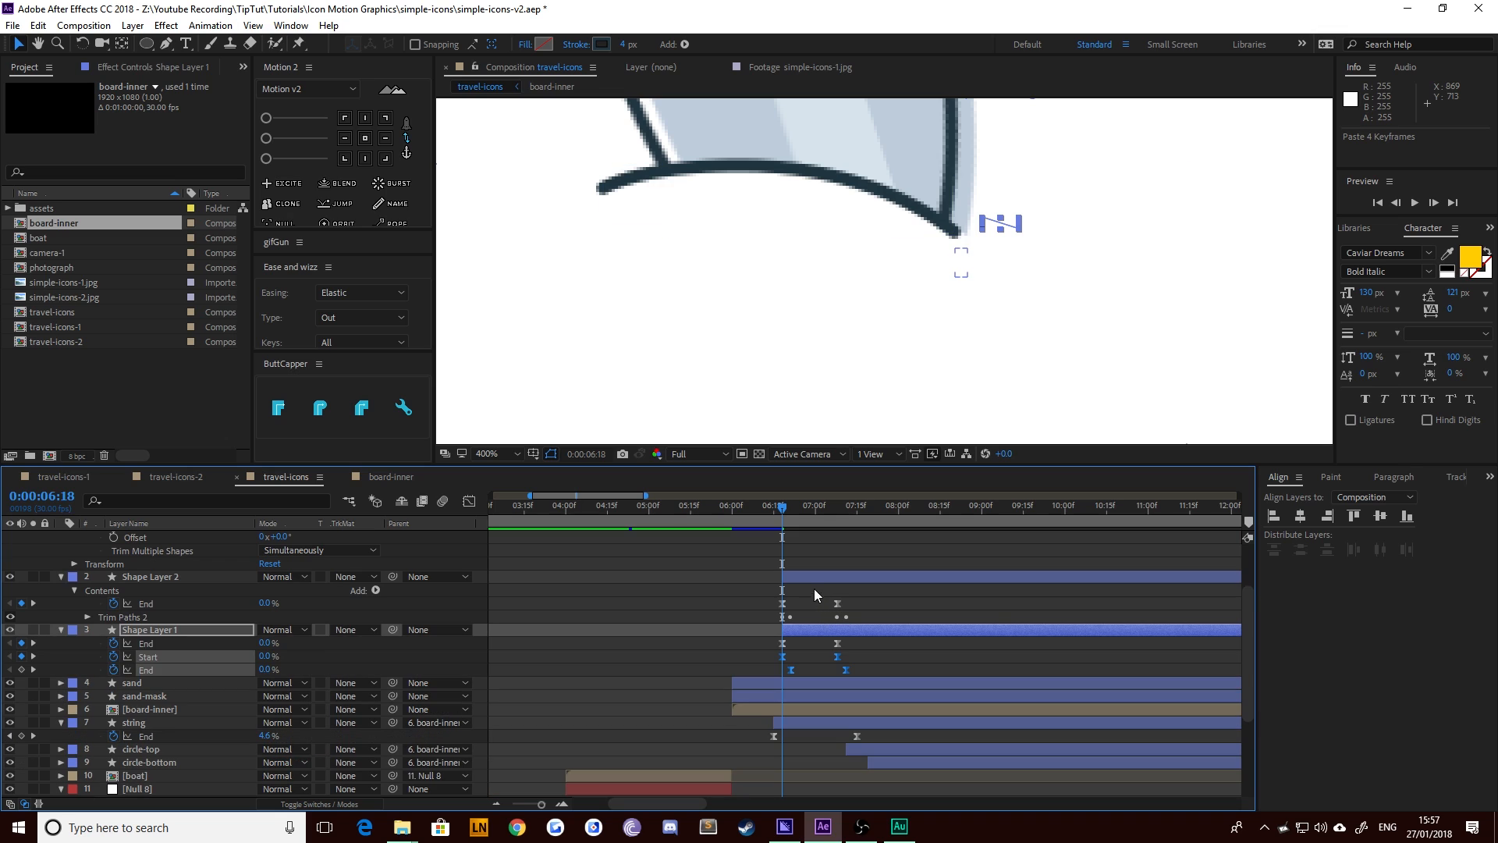
left_click(812, 578)
key("u")
key("u")
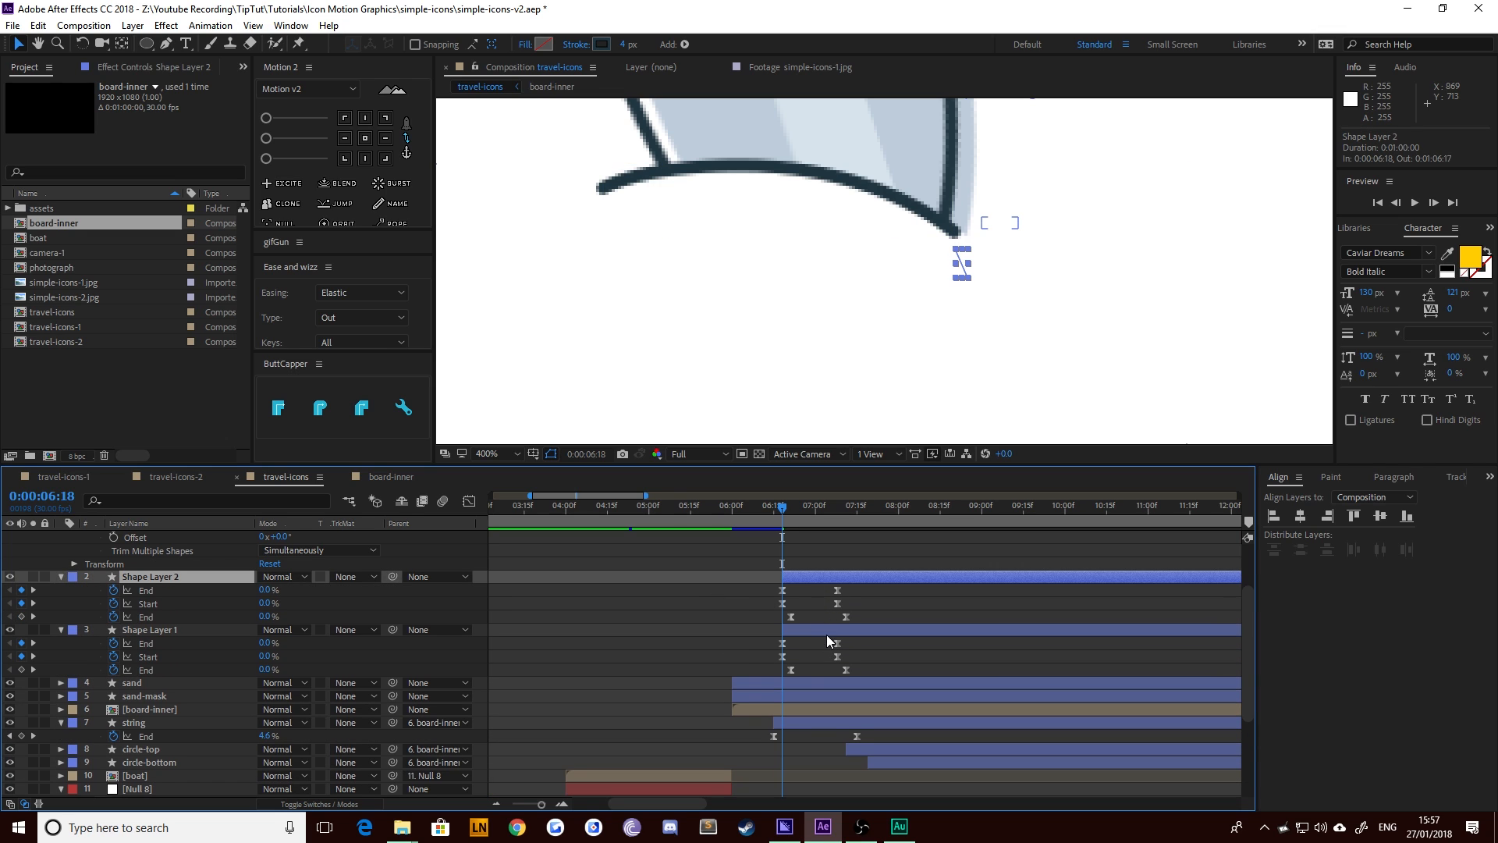
Delete all Start and End keyframes from Shape Layers 1 and 2
left_click_drag(755, 612, 877, 625)
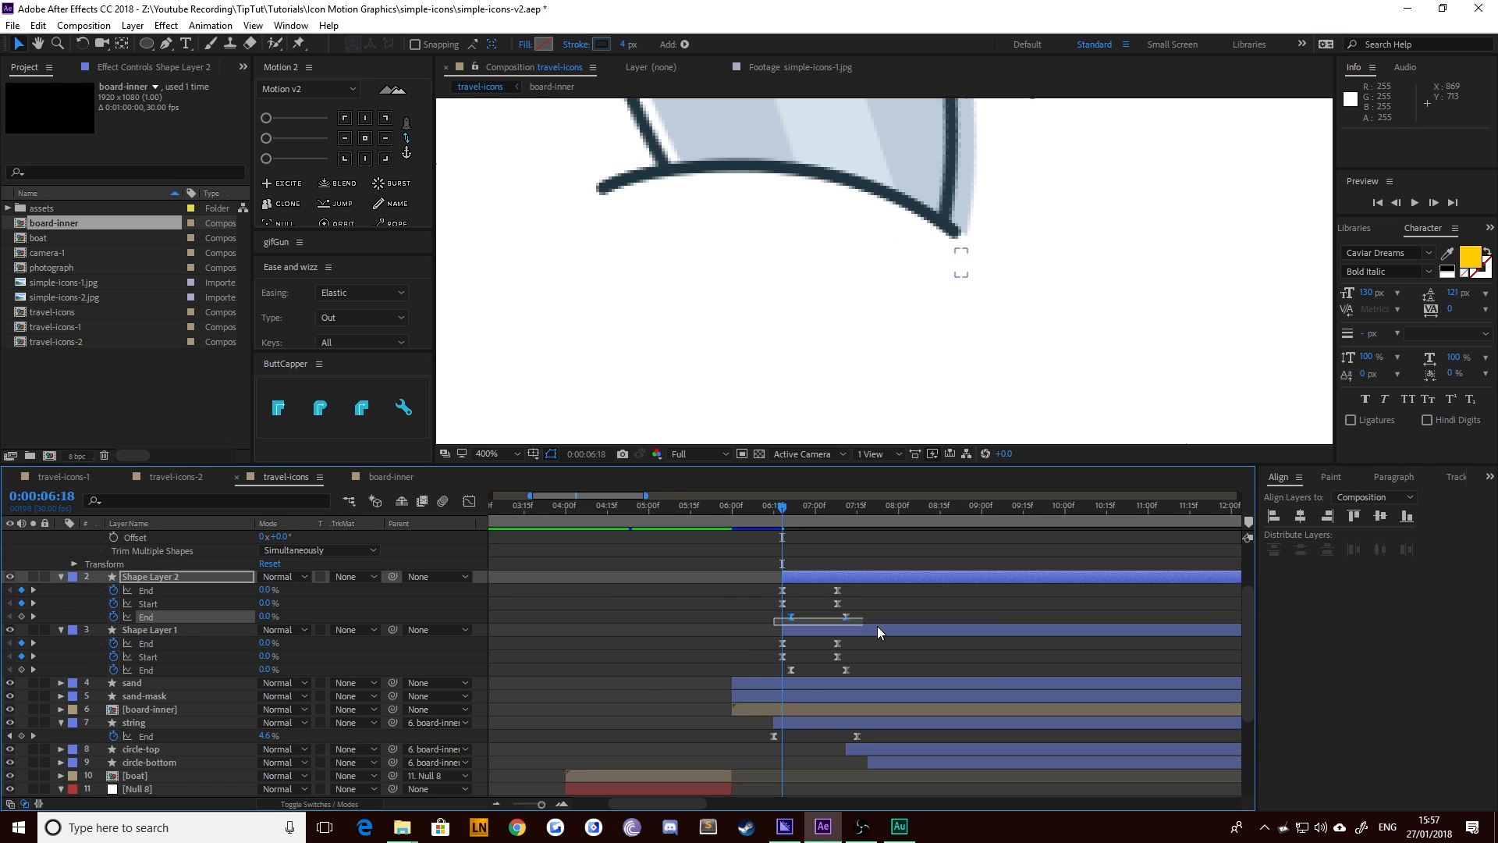
key("Delete")
left_click_drag(781, 675, 851, 663)
key("Delete")
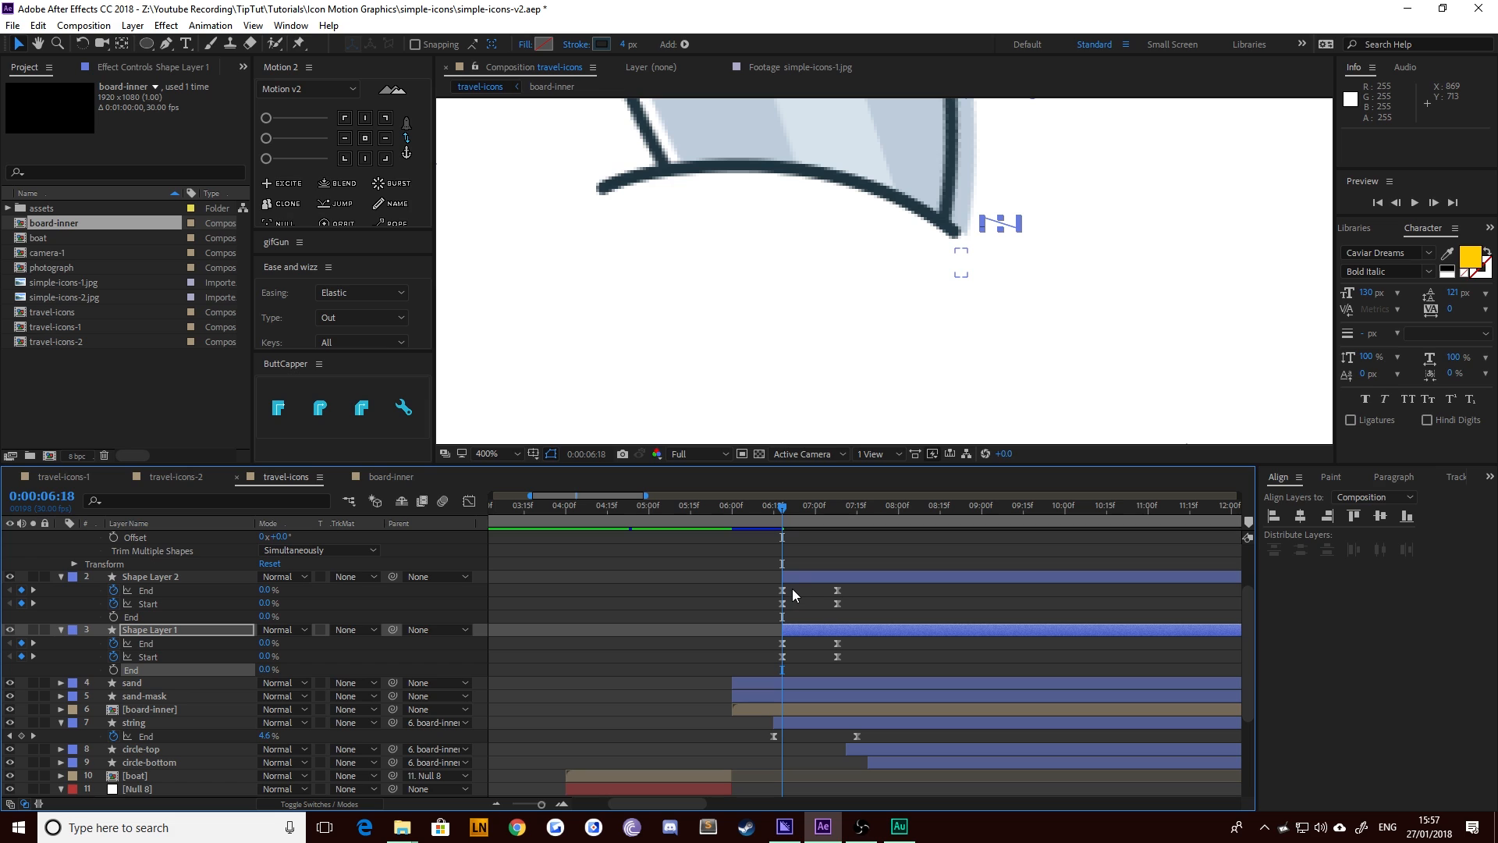
left_click_drag(759, 599, 860, 619)
left_click(829, 650)
key("Delete")
left_click_drag(761, 664, 713, 584)
key("Delete")
scroll(772, 587, "up", 2)
Paste Shape Layer 3's Start and End keyframes onto the cleared Shape Layers 2 and 1 at 0:00:06:18 and show their keyframes
left_click_drag(863, 616, 776, 598)
left_click(792, 657)
key("ctrl+v")
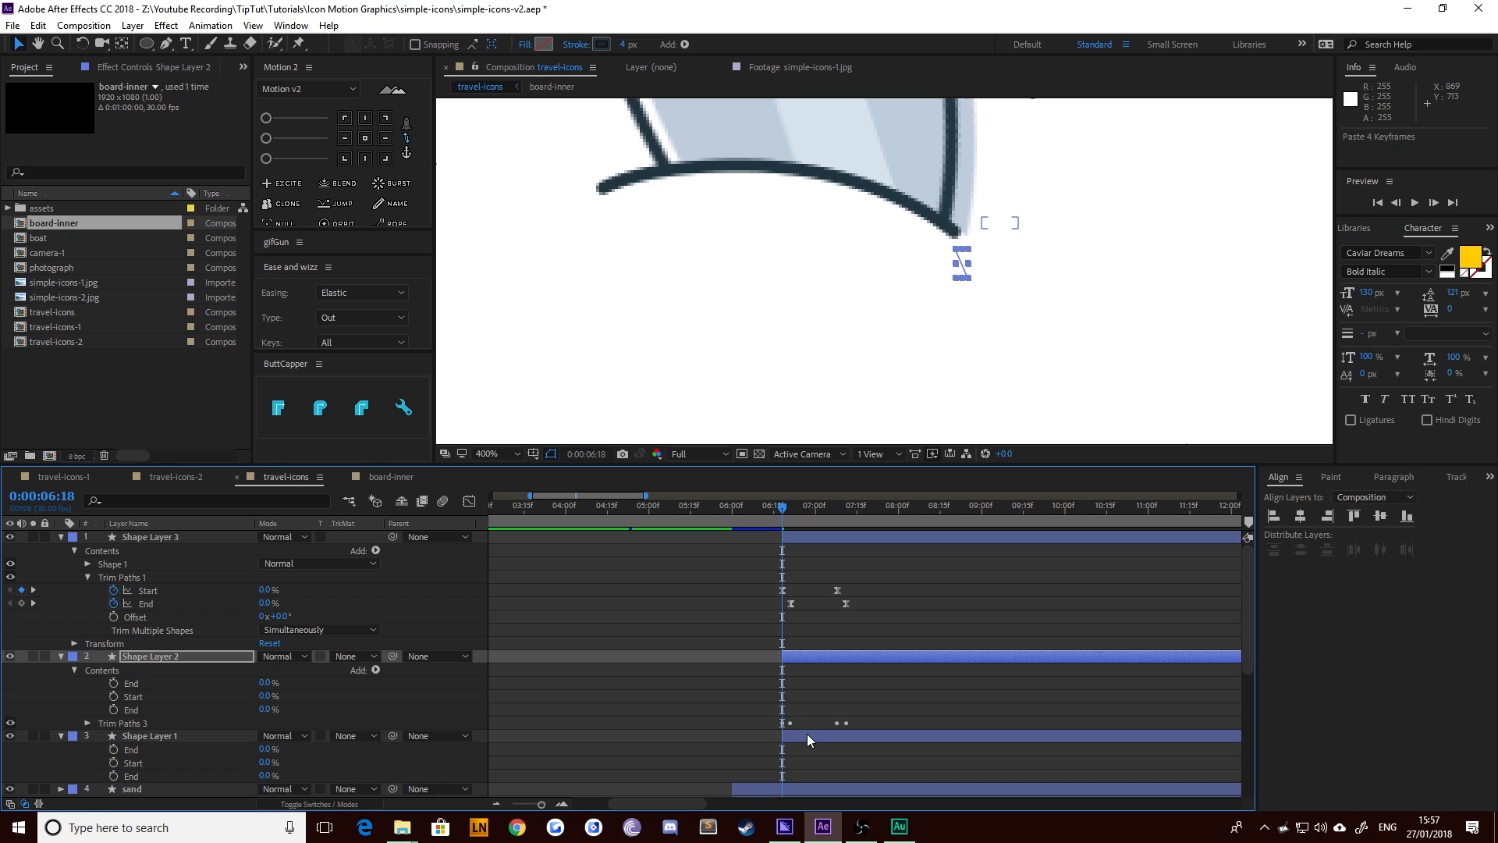
left_click(807, 733)
key("ctrl+v")
key("u")
left_click(810, 658)
key("u")
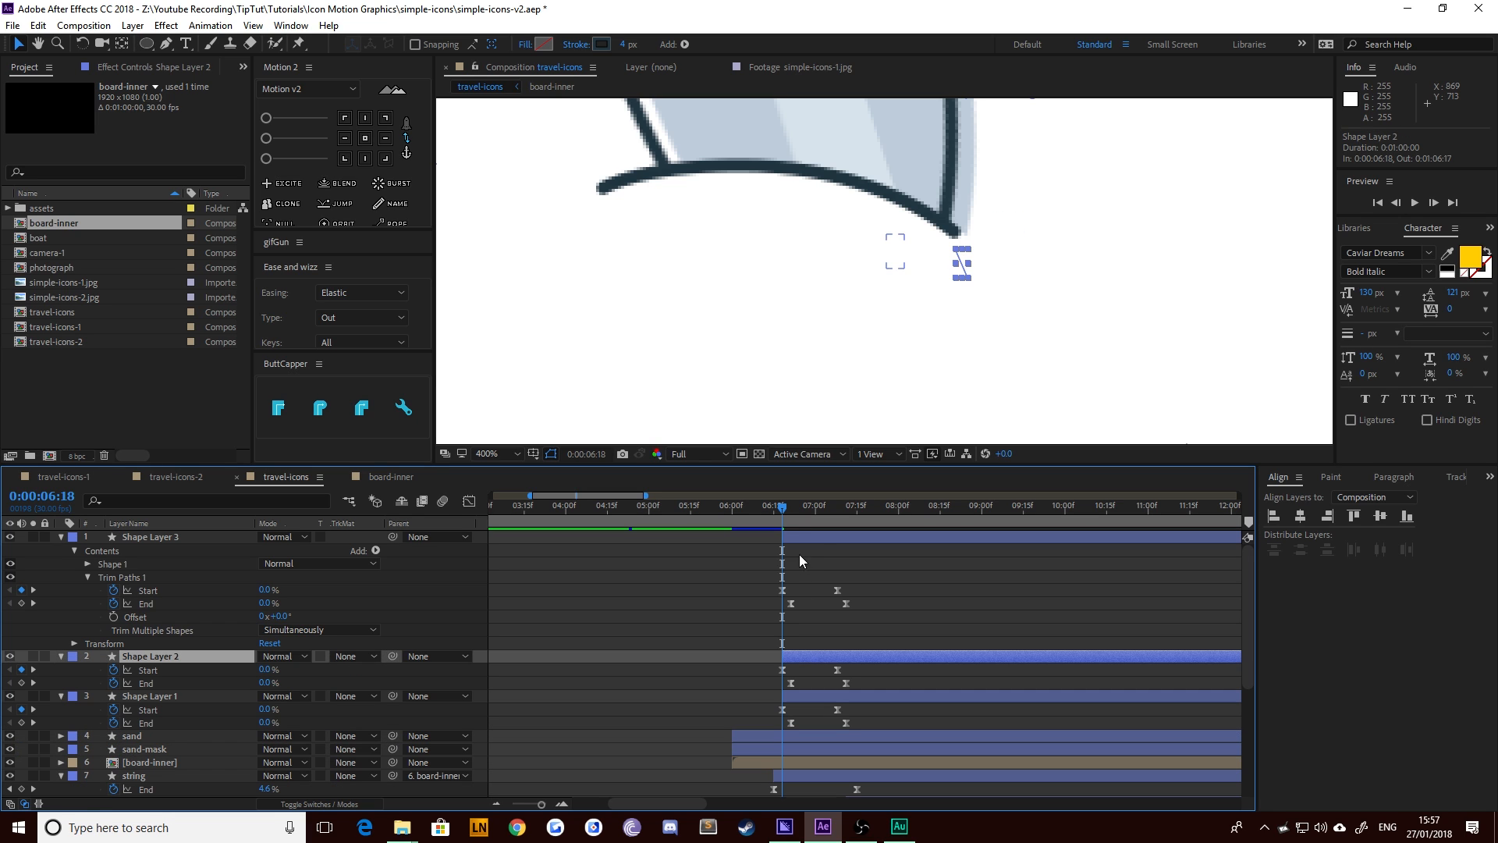
Show only Shape Layer 3's keyframed properties and move Shape Layer 2 to begin at 0:00:06:21
left_click(811, 536)
key("u")
key("Page_Down")
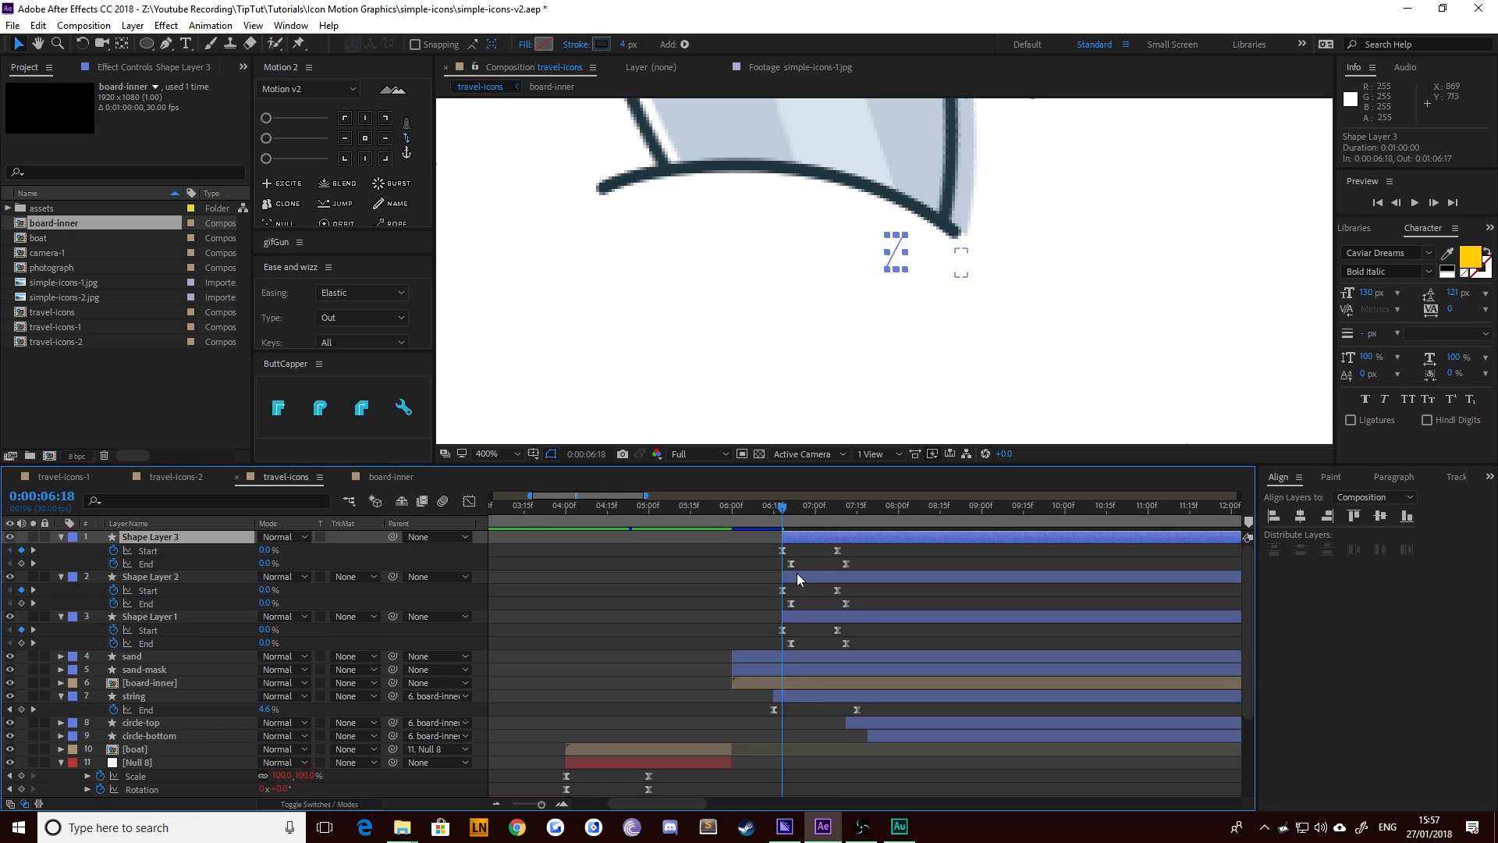
left_click(802, 578)
key("Page_Down")
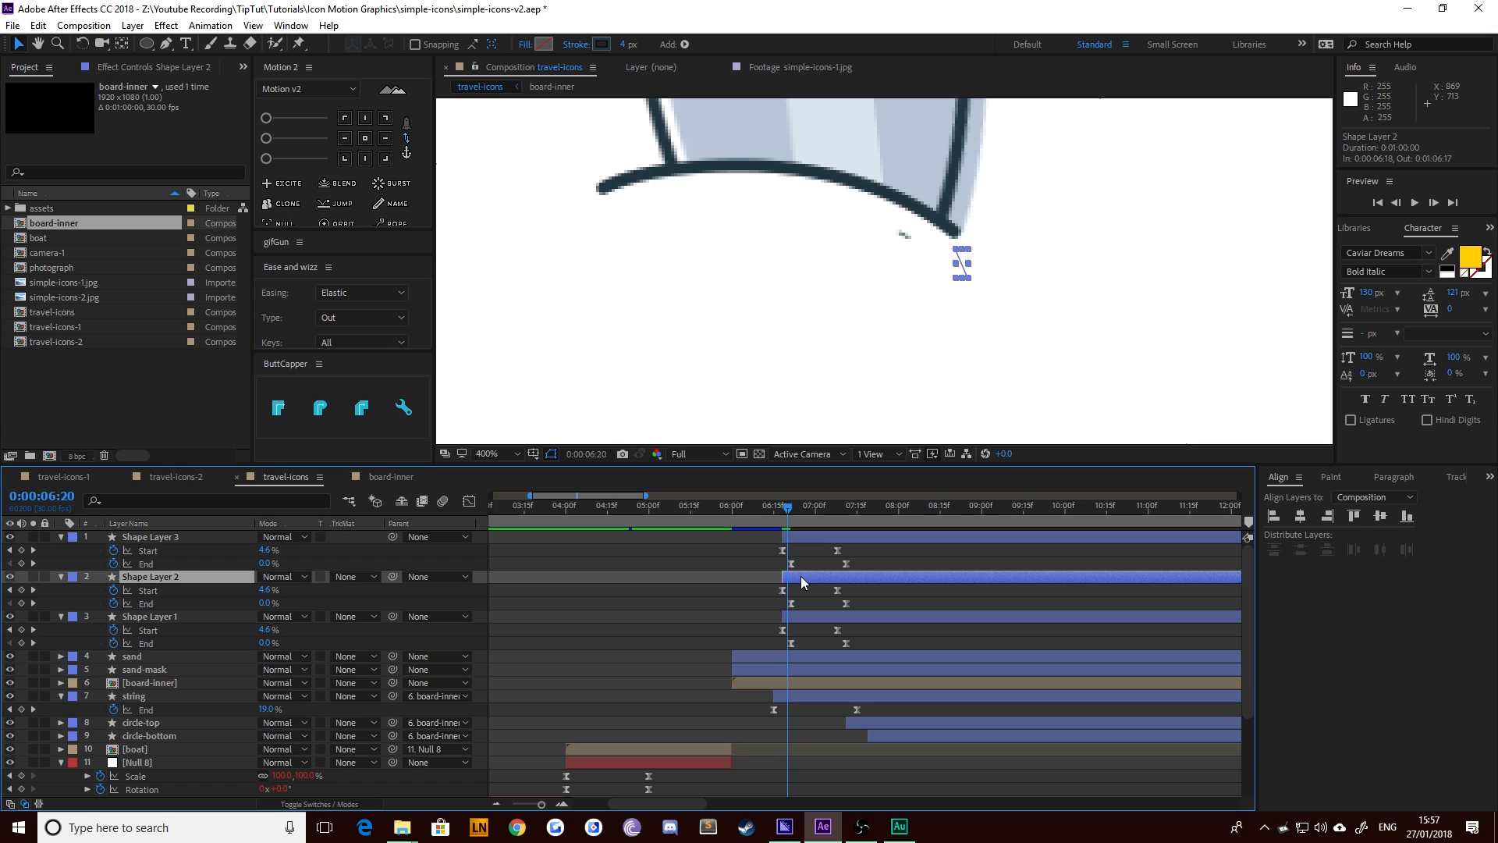
key("Page_Down")
key("bracketleft")
Move Shape Layer 1 to begin at 0:00:06:27 and preview the staggered splash lines
left_click(806, 617)
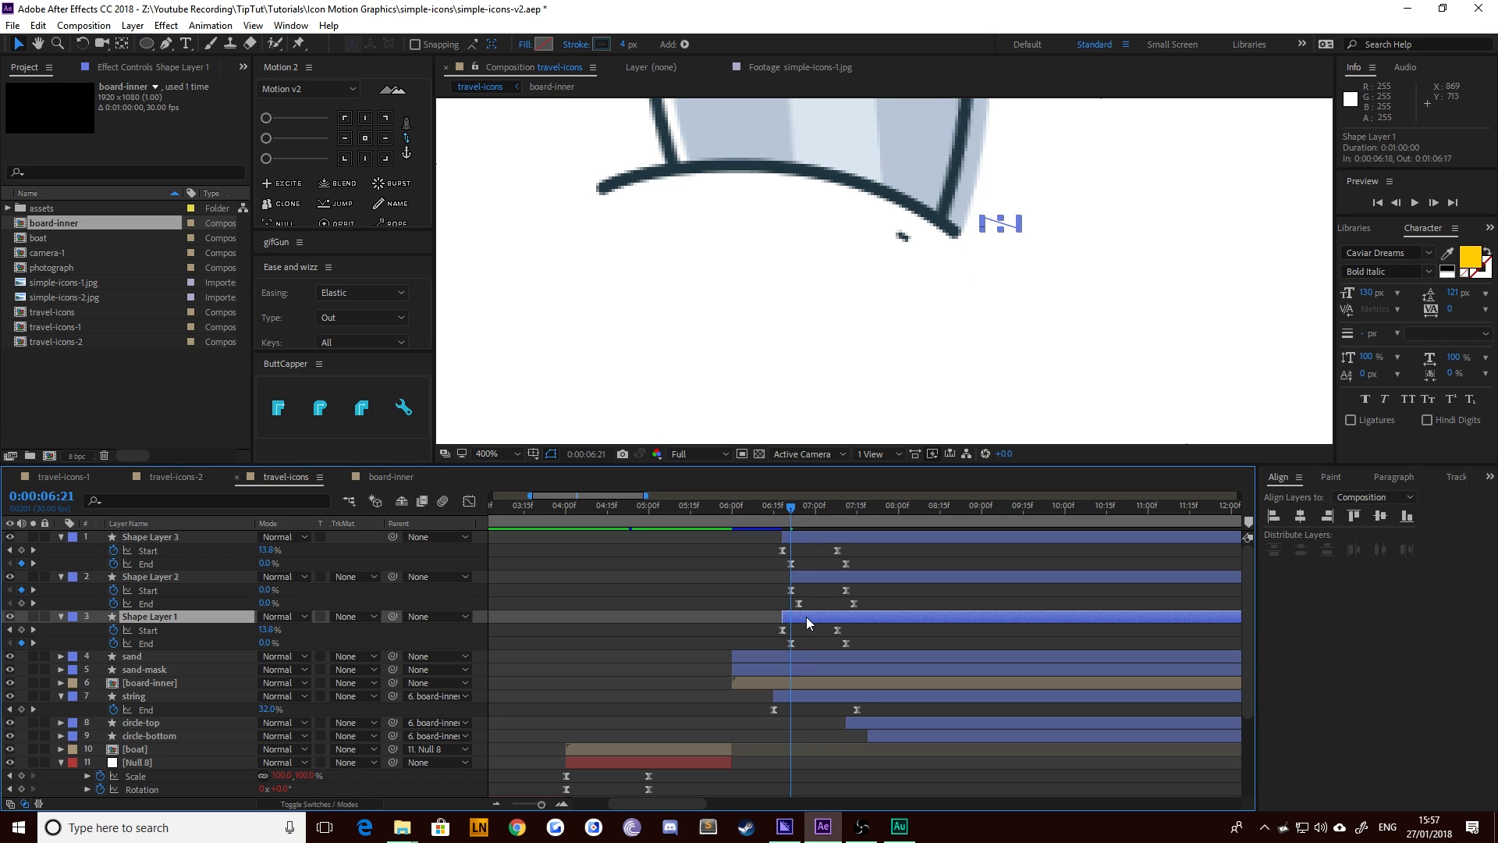
key("Page_Down")
key("Page_Down")
key("Page_Down")
key("Page_Down")
key("Page_Down")
key("Page_Down")
key("bracketleft")
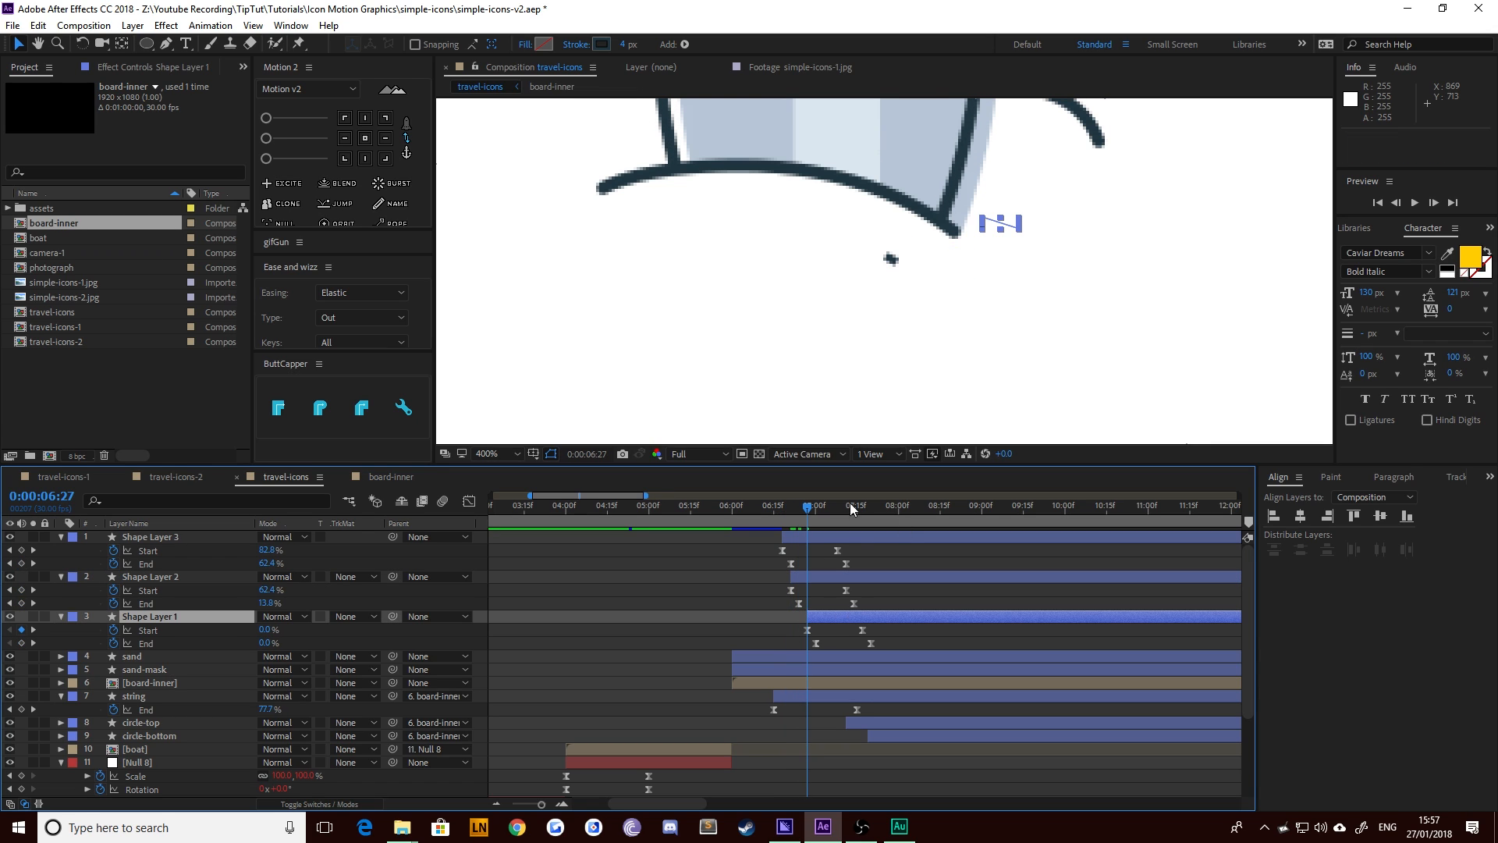
mouse_move(789, 512)
left_mouse_down()
mouse_move(850, 511)
mouse_move(785, 523)
left_mouse_up()
key("space")
key("space")
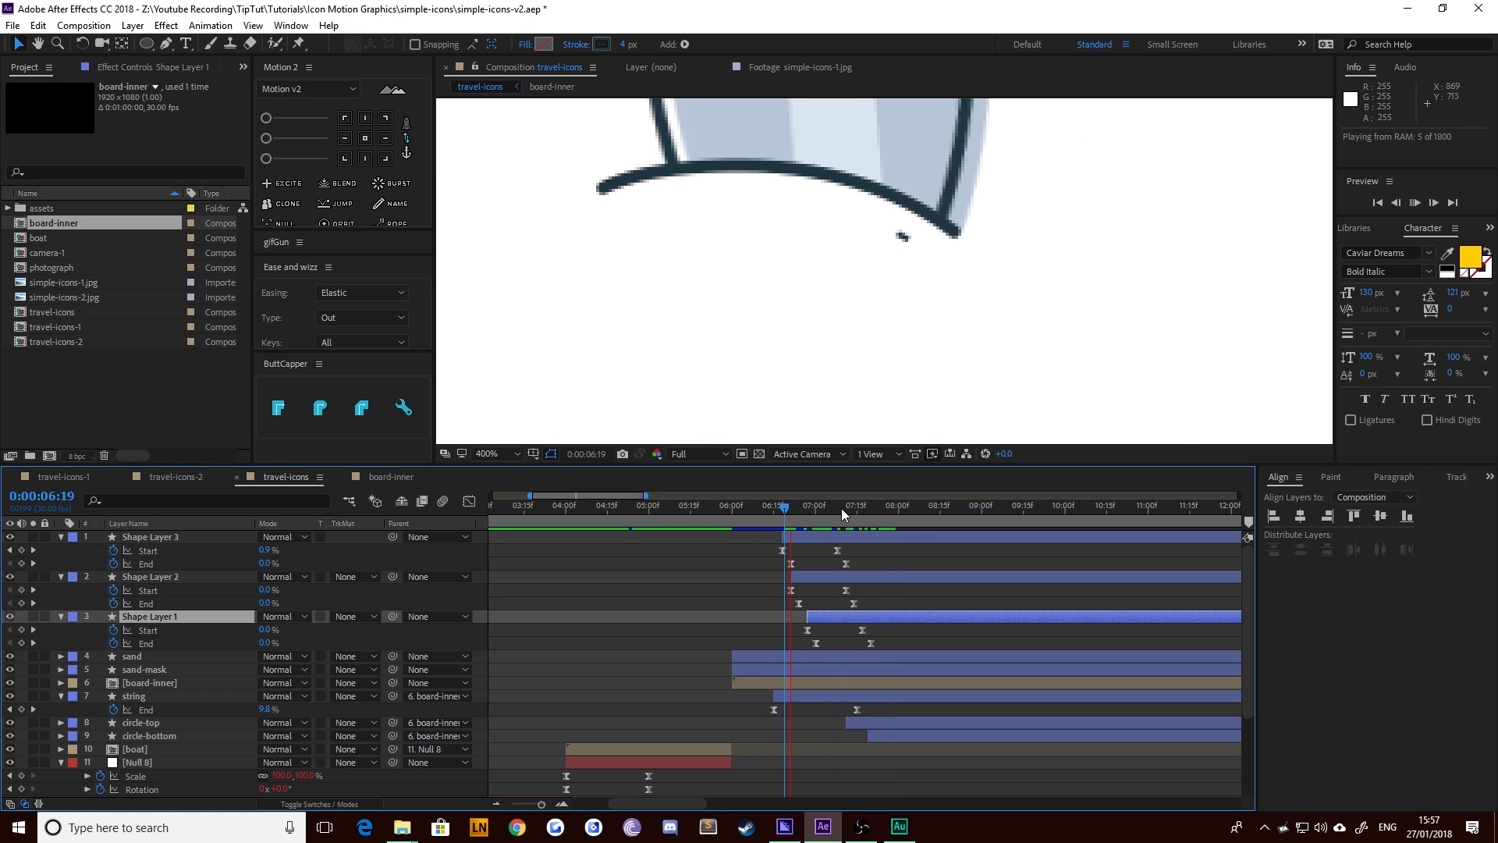
Delete Shape Layers 2 and 1 and return to 0:00:06:17, just before Shape Layer 3's splash line
left_click(825, 579)
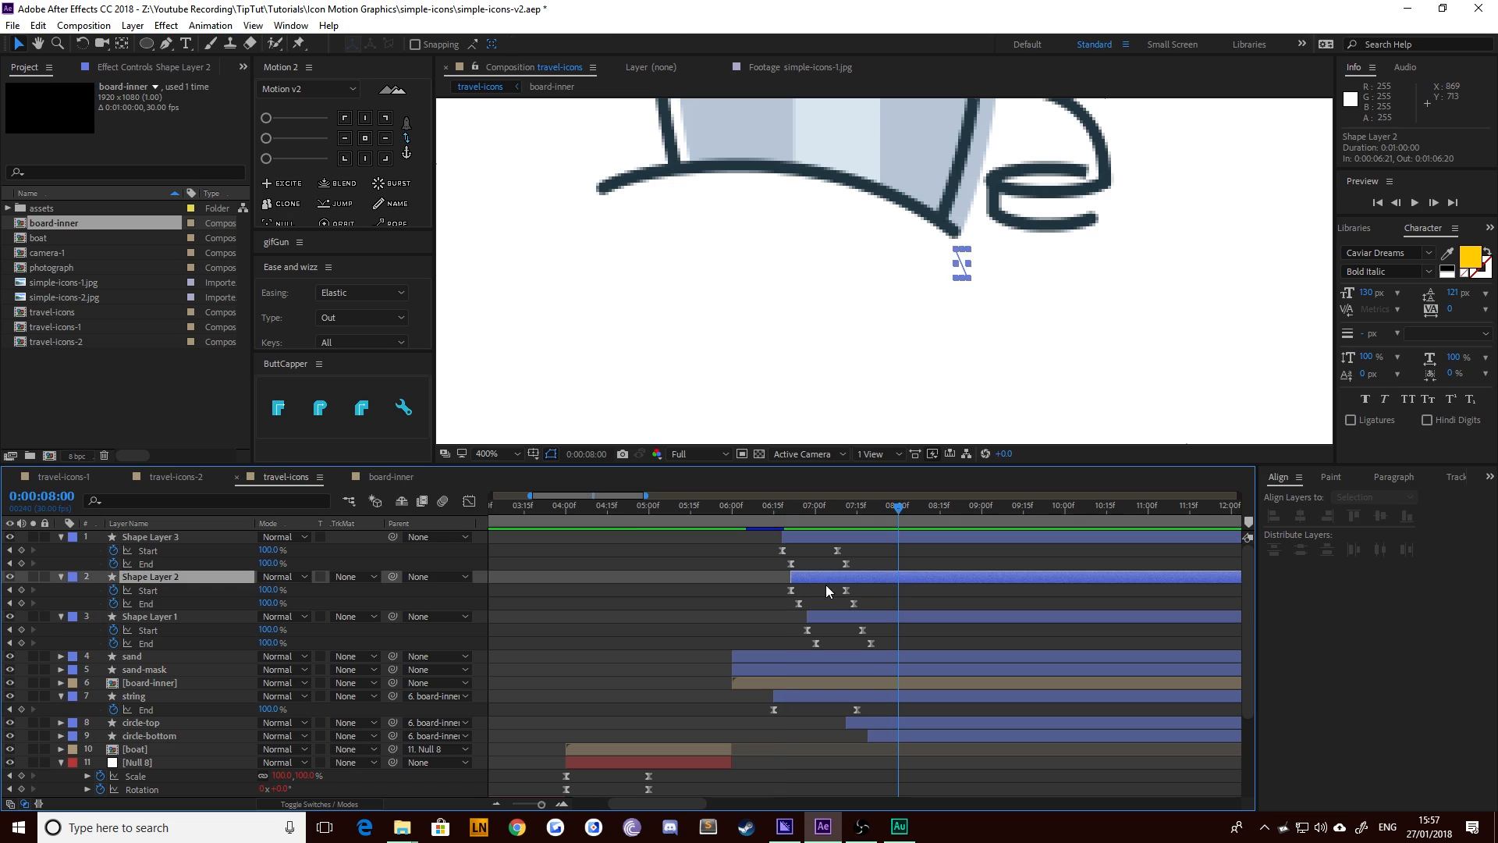
key("Delete")
left_click(825, 579)
key("Delete")
left_click(781, 512)
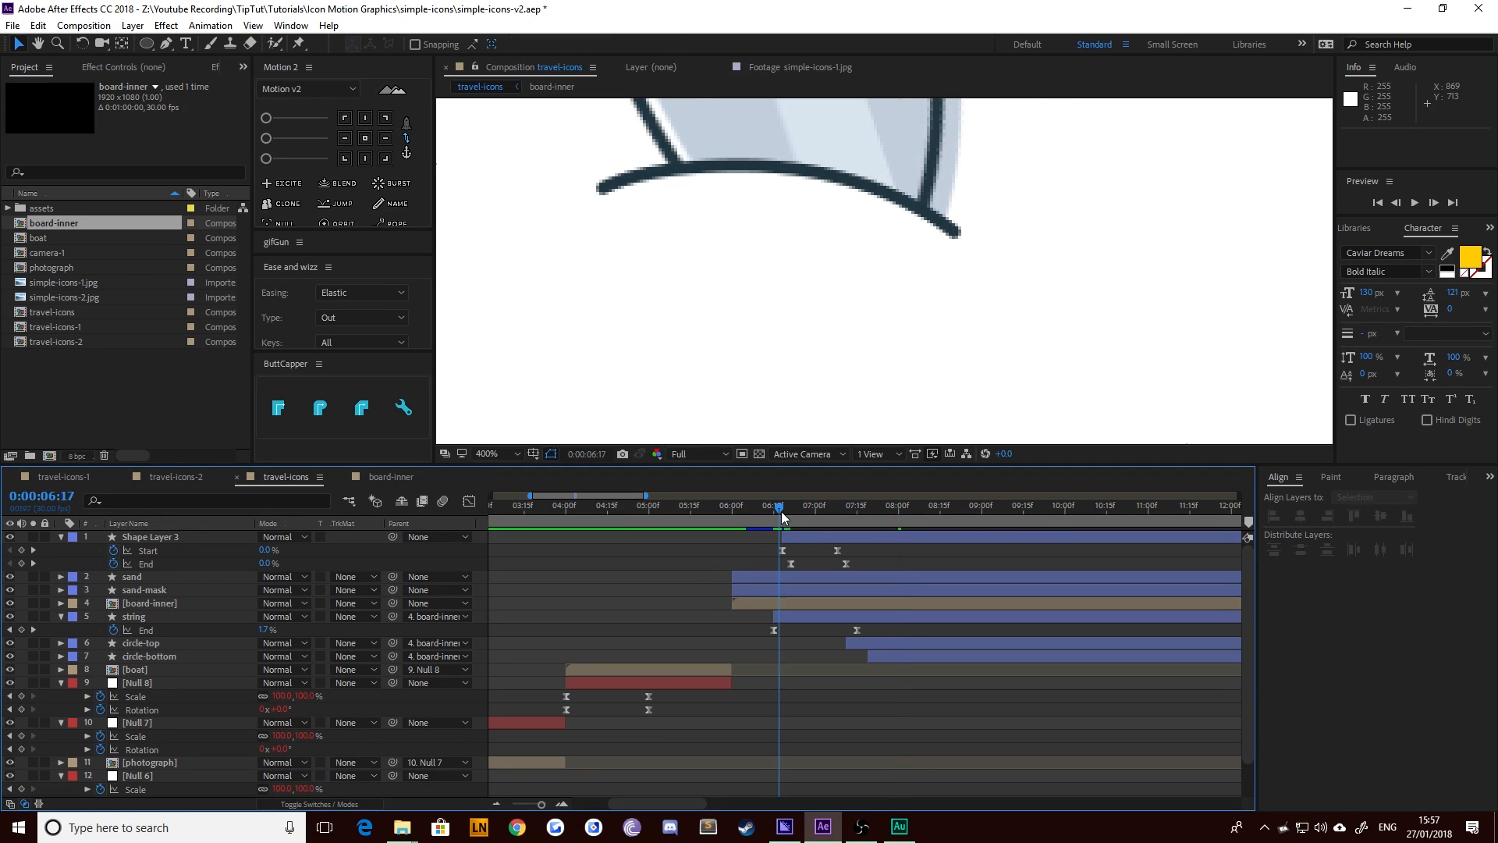
Duplicate Shape Layer 3 and start the copy at 0:00:06:21
left_click(33, 551)
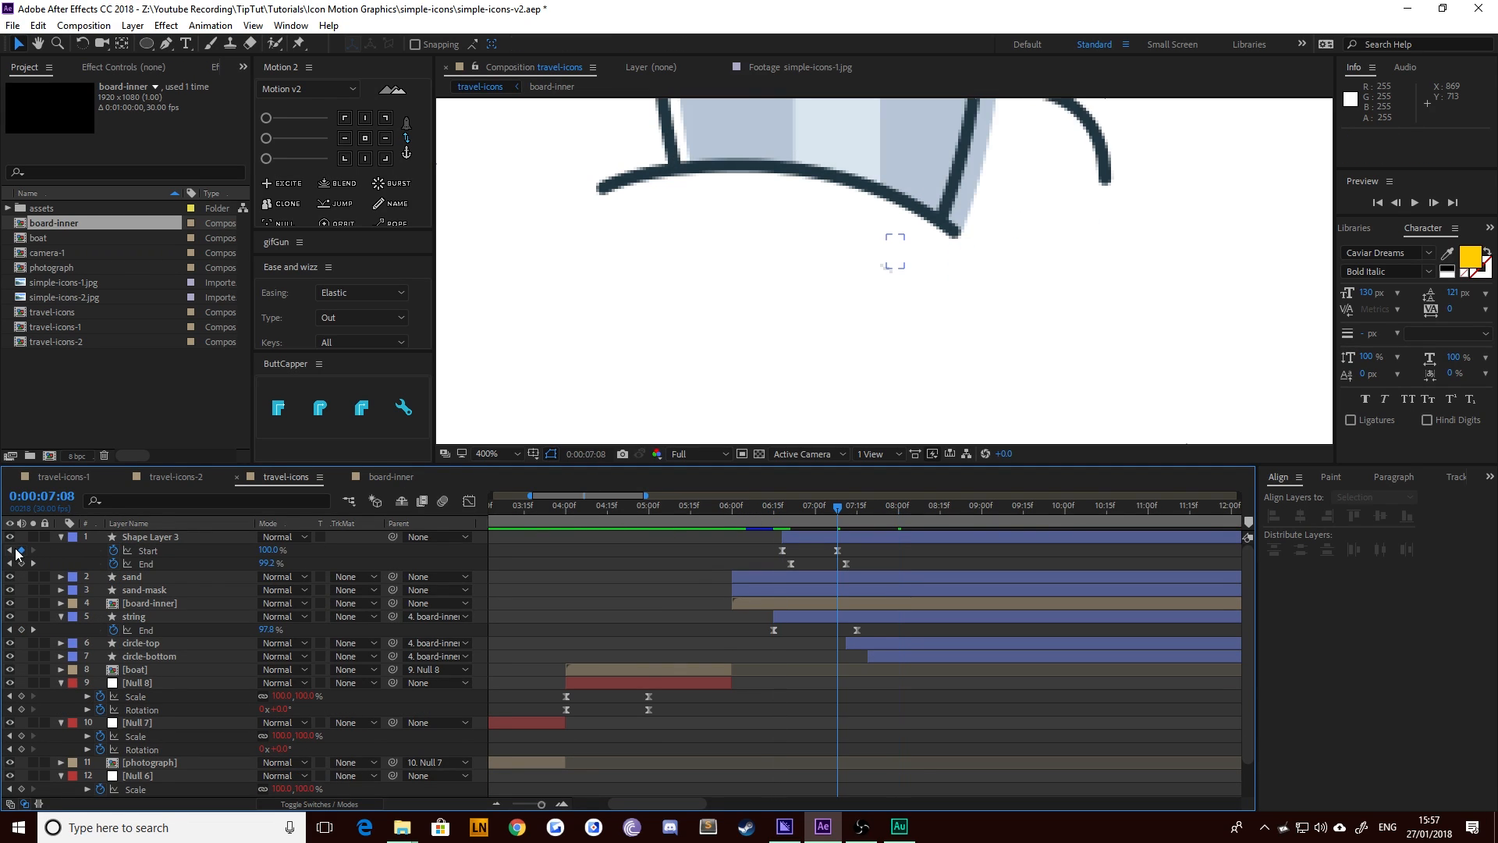
left_click(12, 551)
left_click(202, 536)
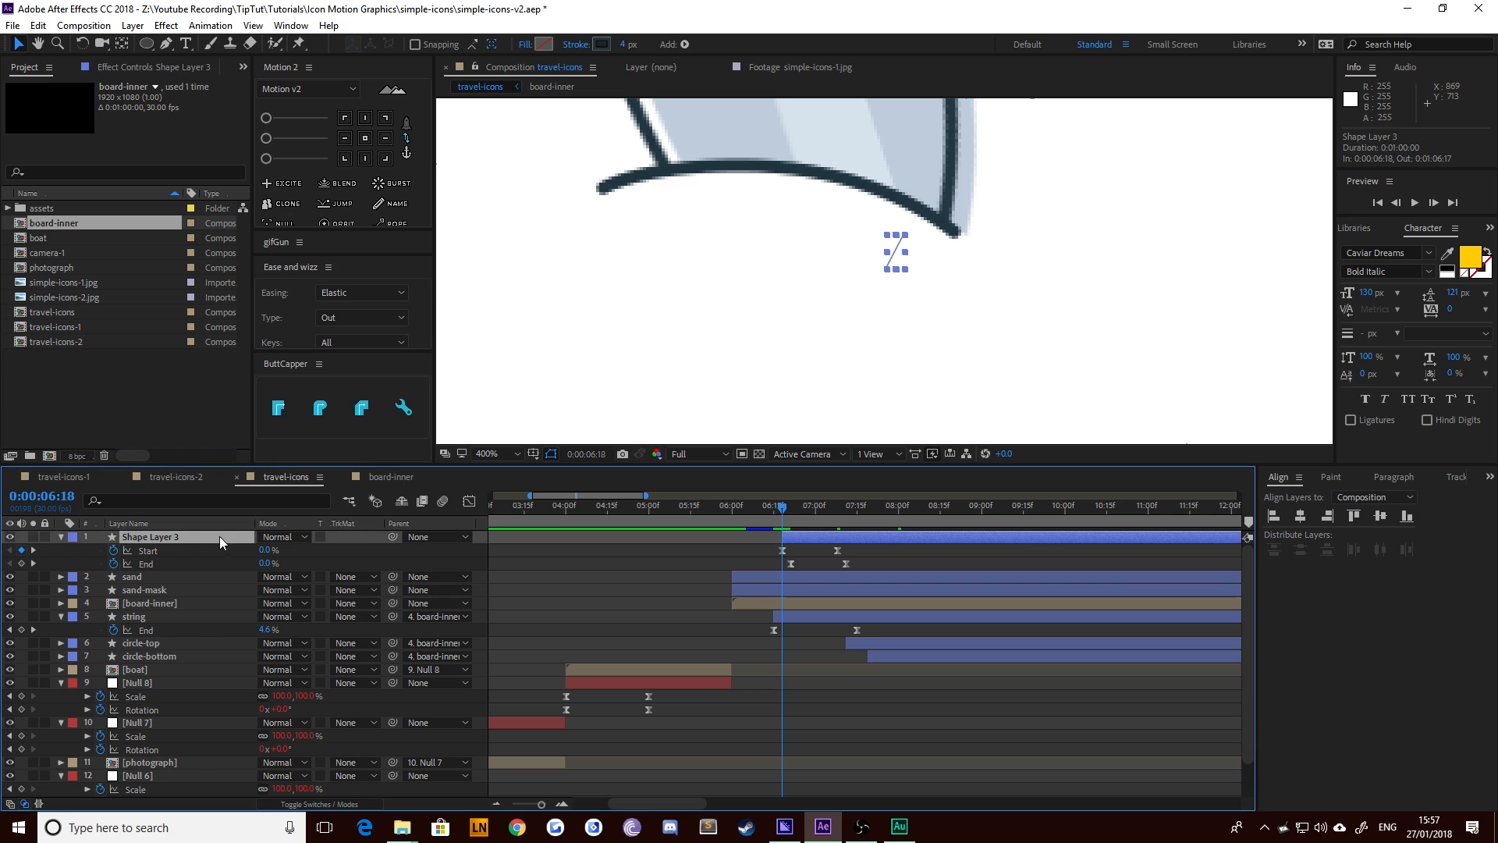
key("ctrl+d")
key("Page_Down")
key("Page_Down")
key("Page_Down")
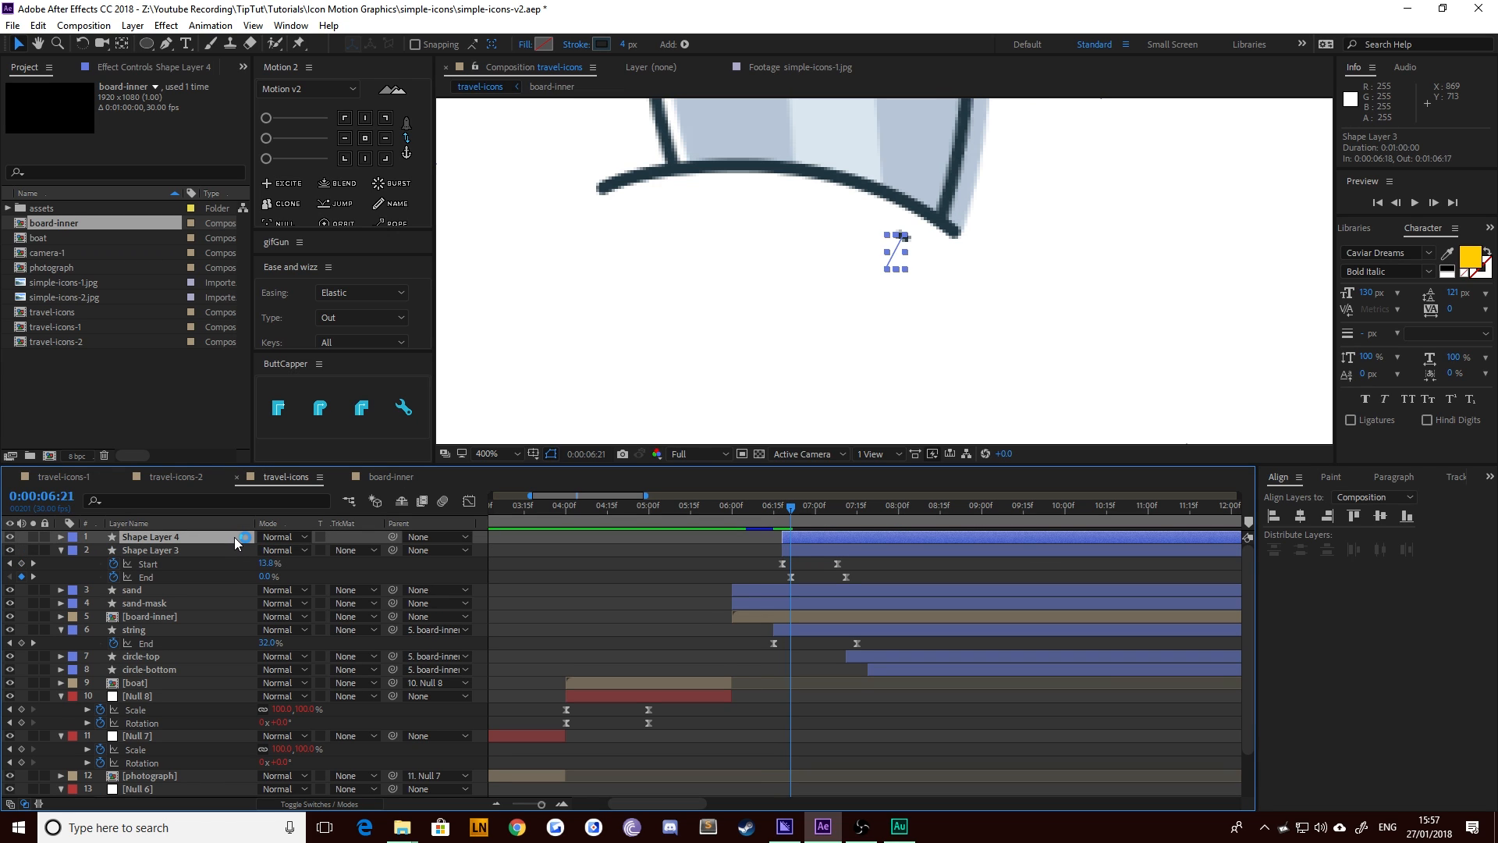
key("bracketleft")
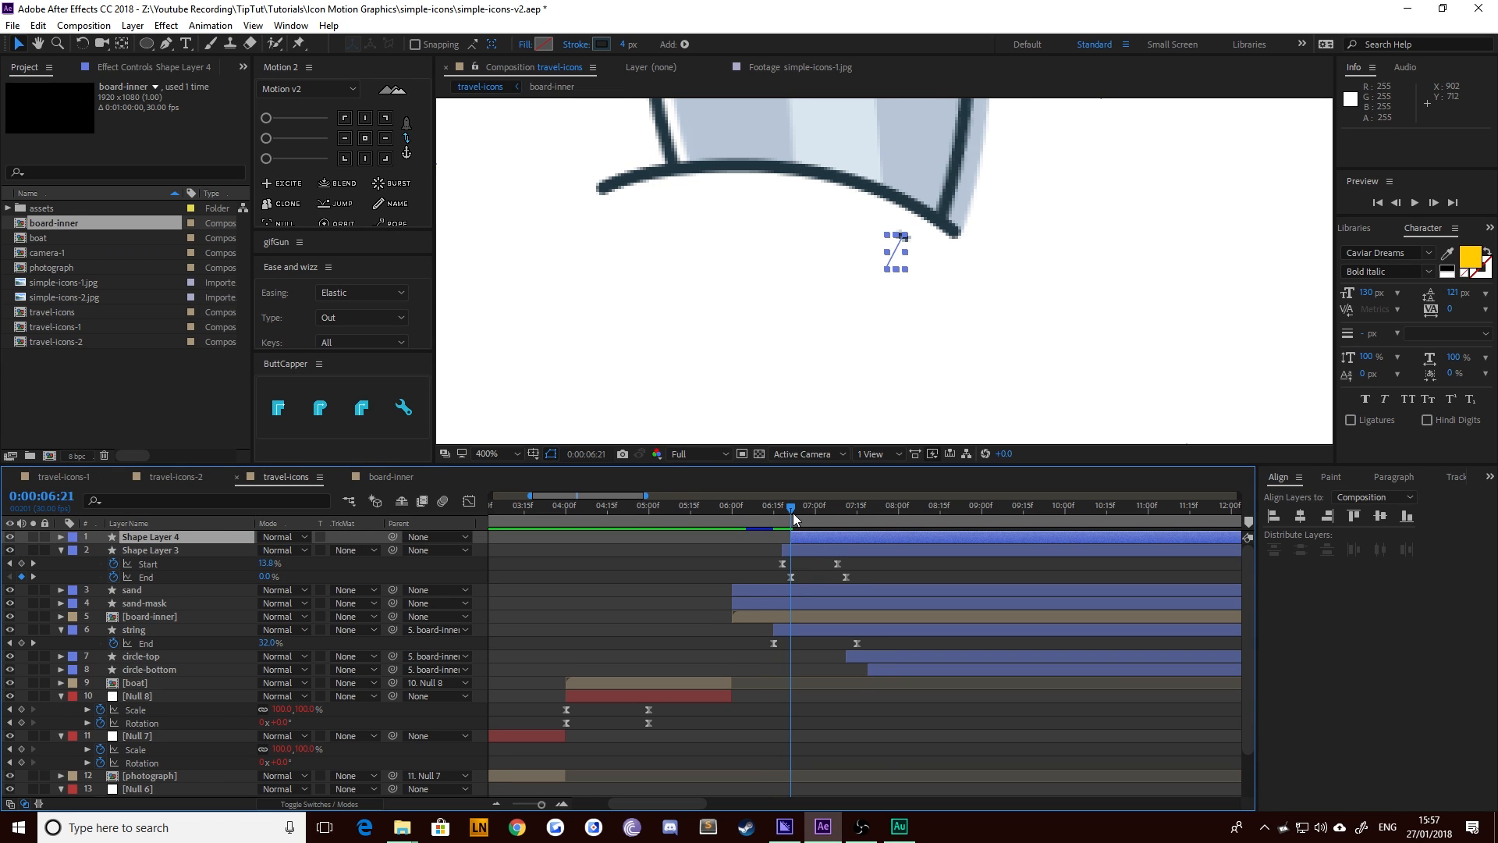
At 0:00:07:01, move Shape Layer 4's anchor point to its top-right corner and rotate the line to -52°
left_click_drag(793, 512, 816, 513)
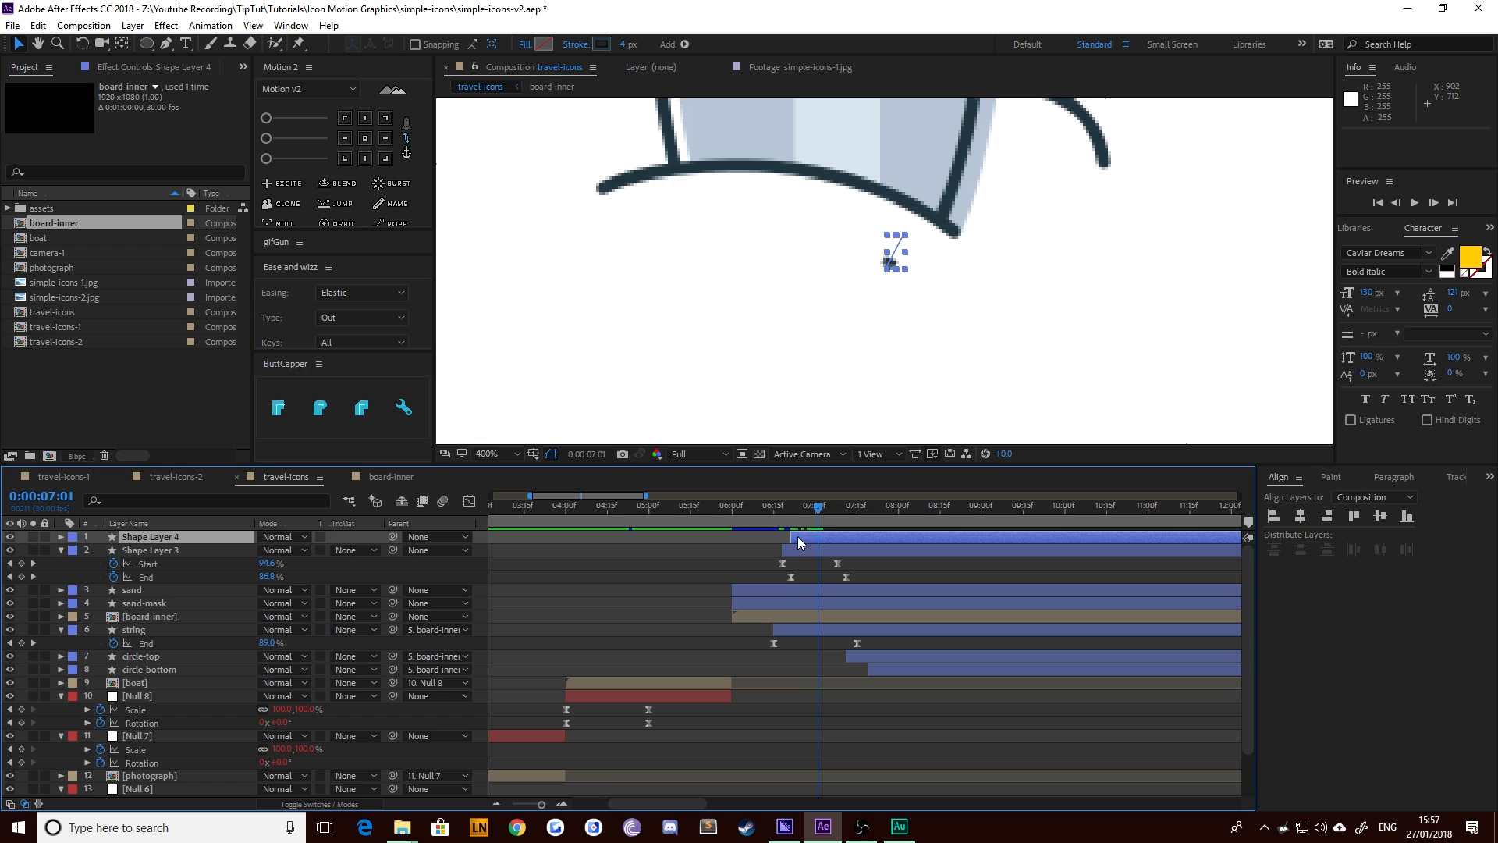
key("r")
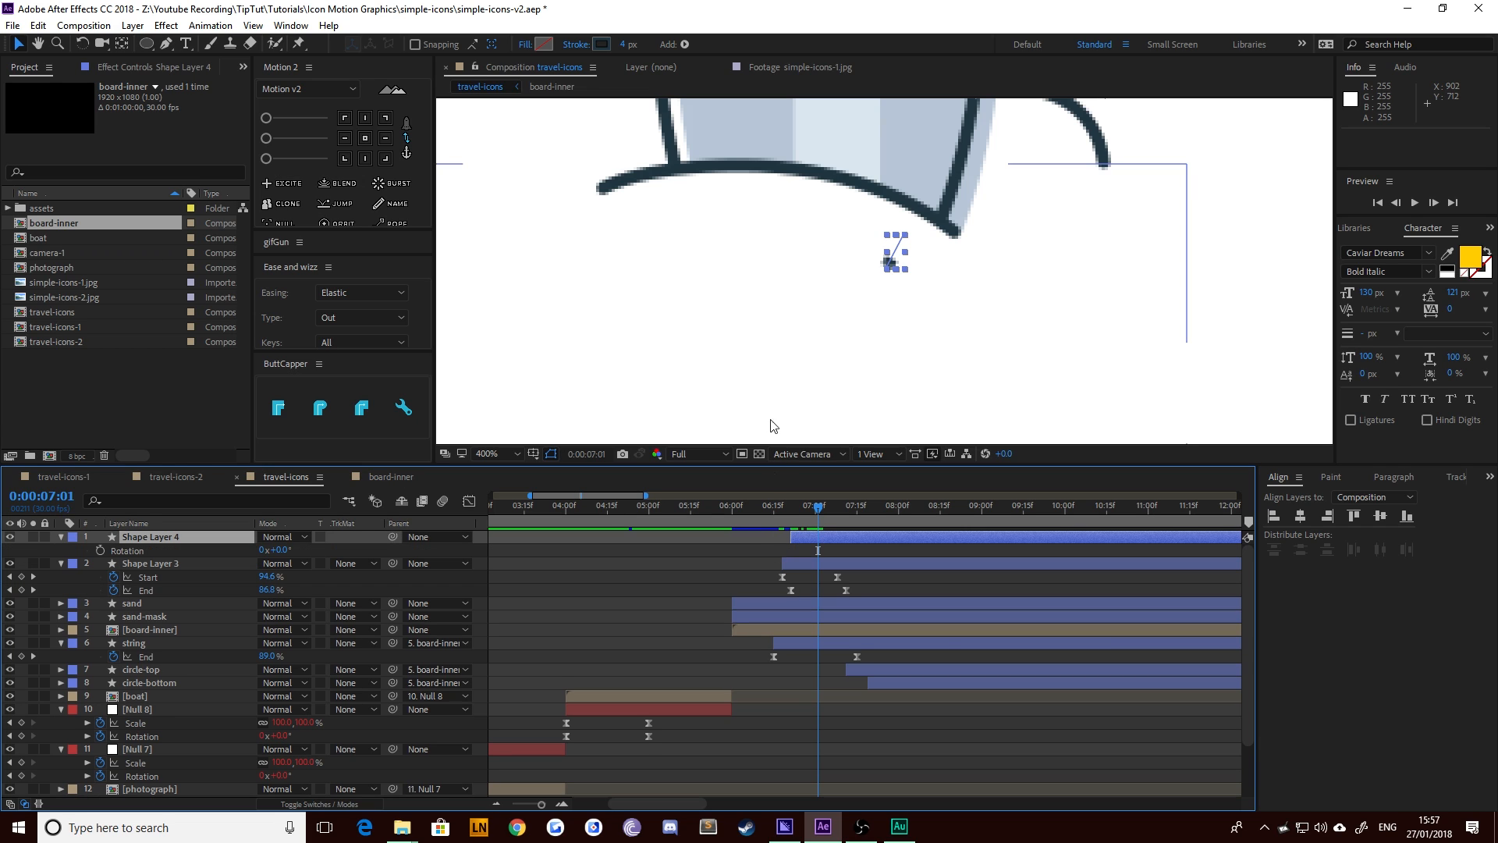
left_click(385, 118)
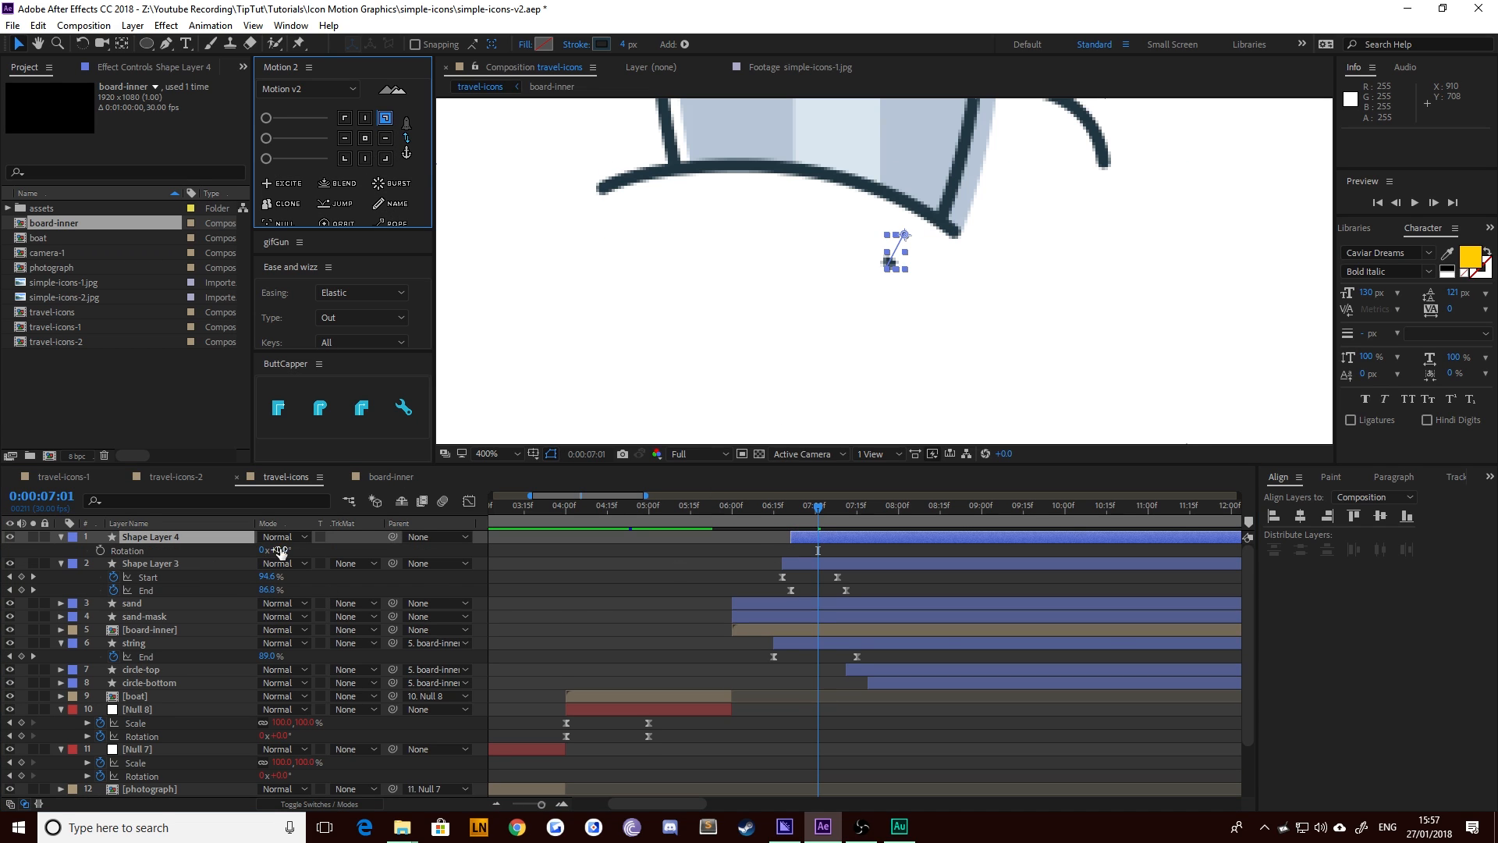
left_click_drag(281, 553, 239, 548)
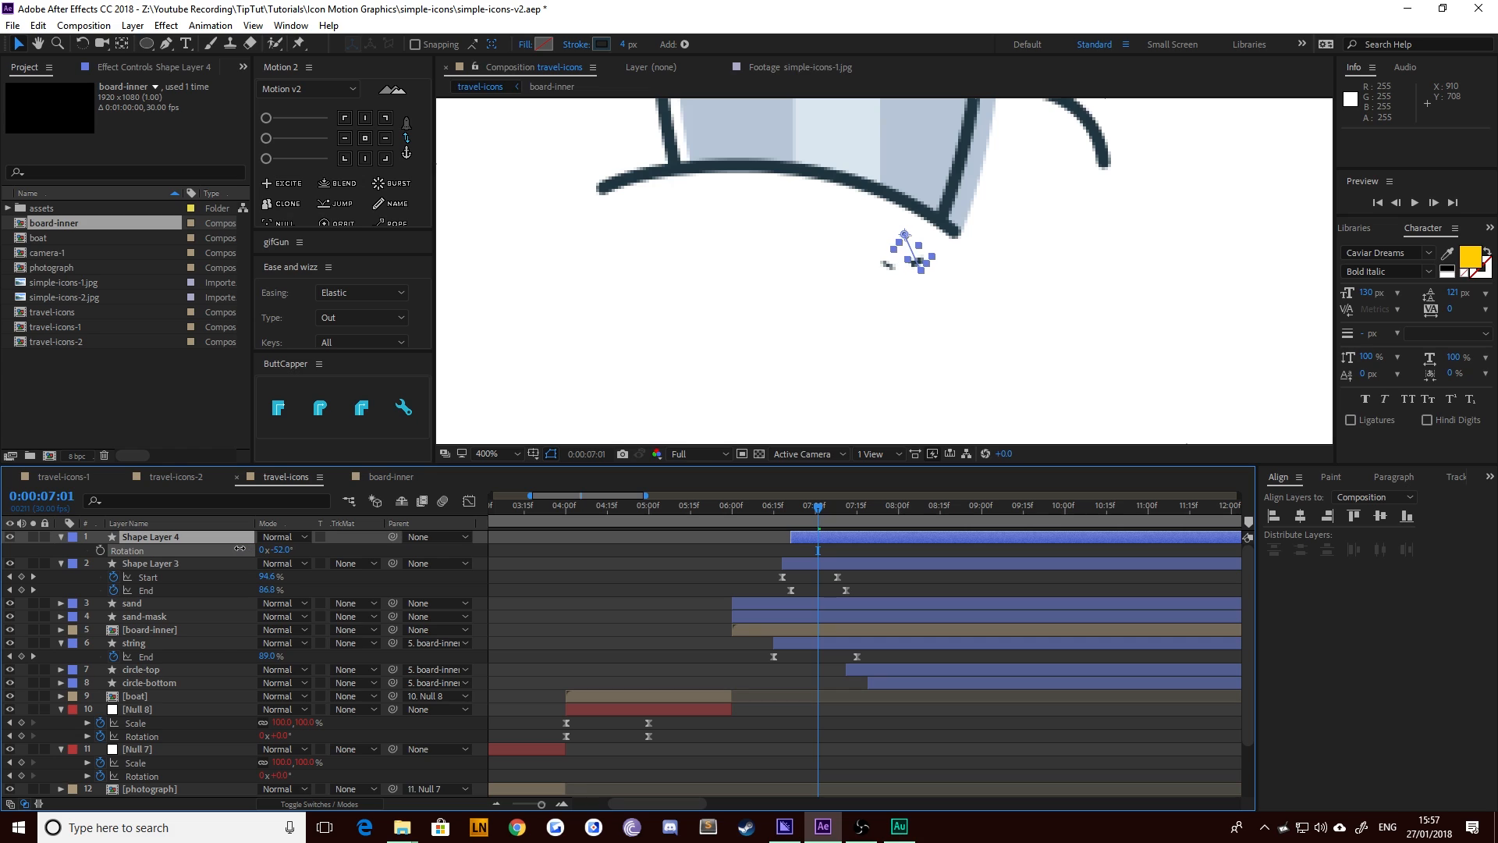
Nudge Shape Layer 4 to about 992, 651.5 beneath the board's tip and set its rotation to -42°
key("shift+Right")
key("shift+Right")
key("shift+Right")
key("shift+Right")
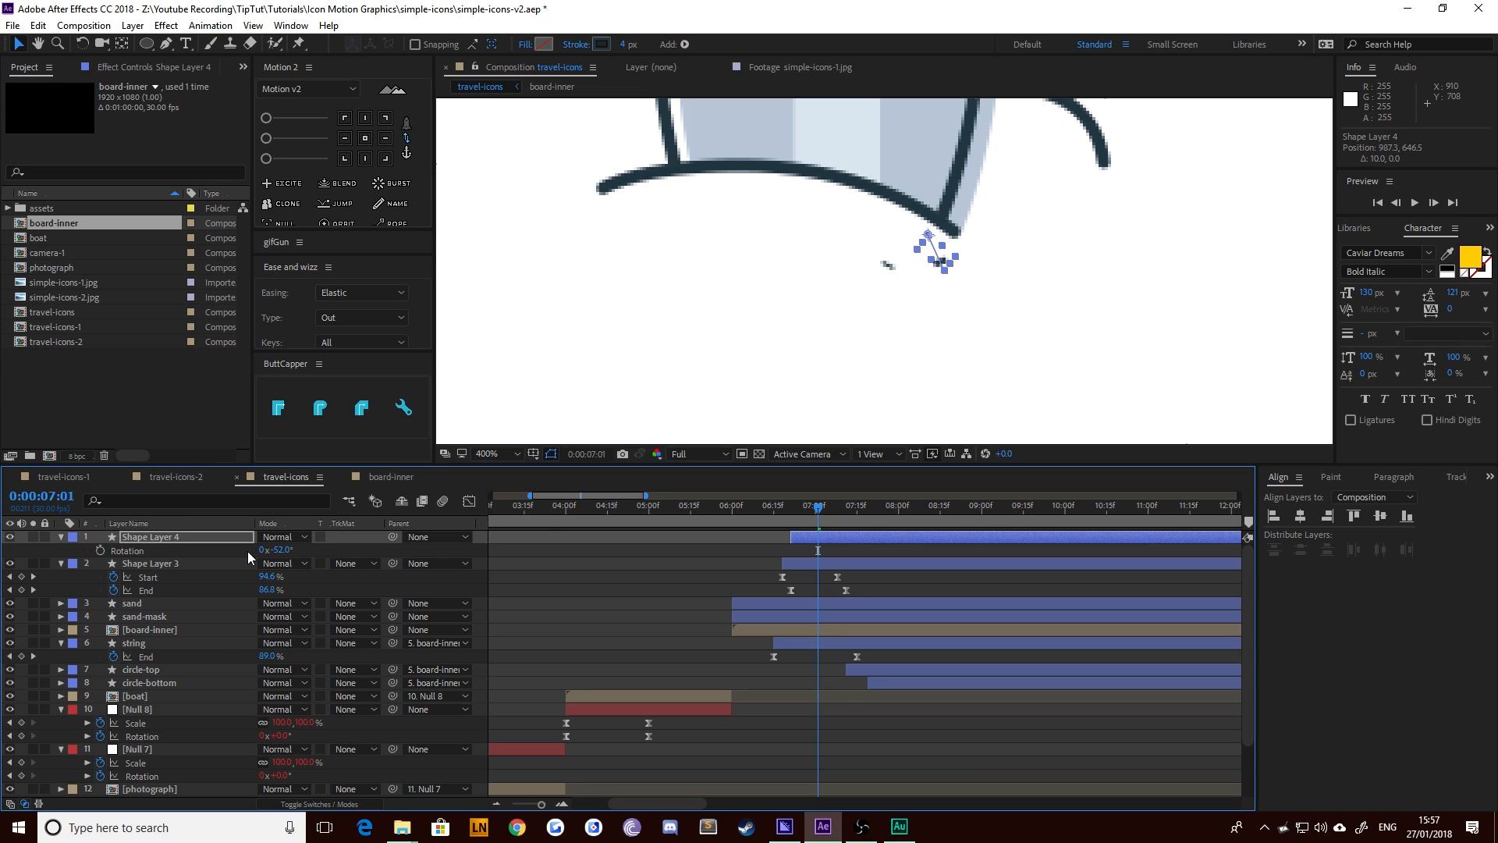
key("shift+Down")
key("shift+Right")
key("shift+Down")
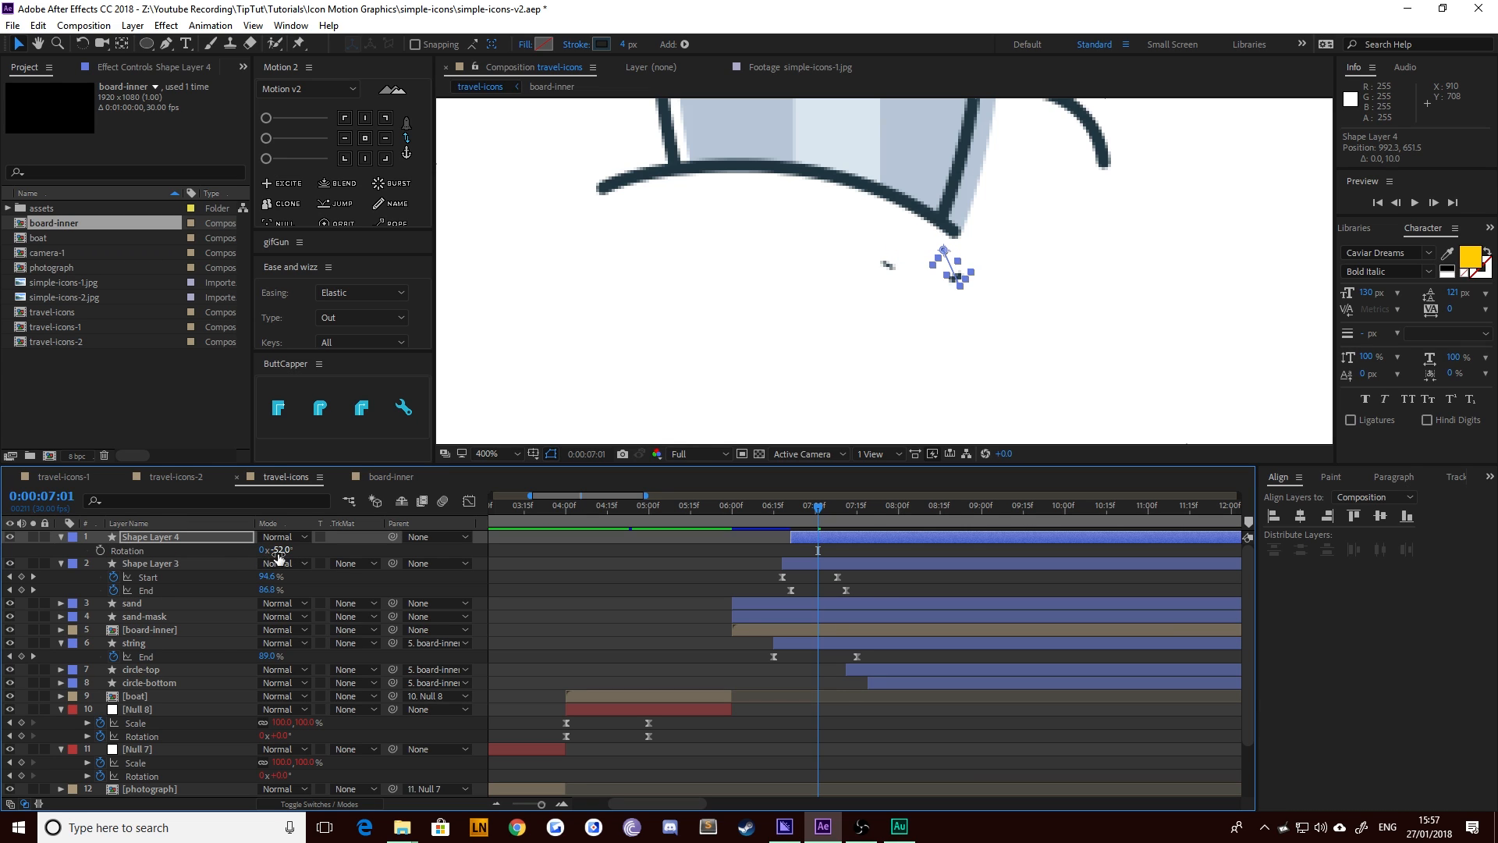
left_click_drag(280, 551, 287, 552)
Duplicate Shape Layer 4, show the keyframes of both layers and start the copy at 0:00:06:24
key("ctrl+d")
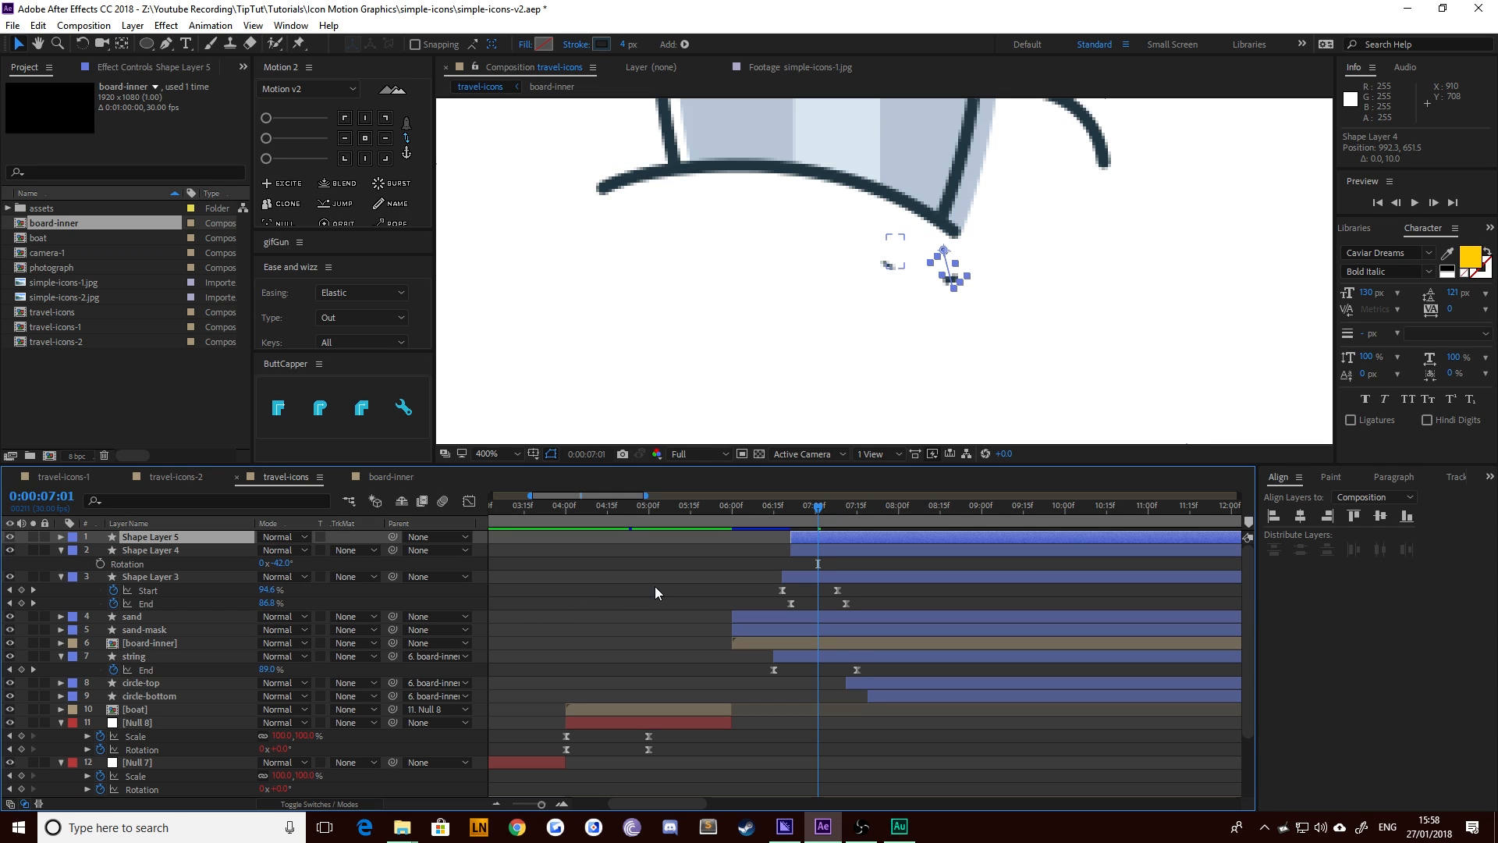
key("Return")
key("u")
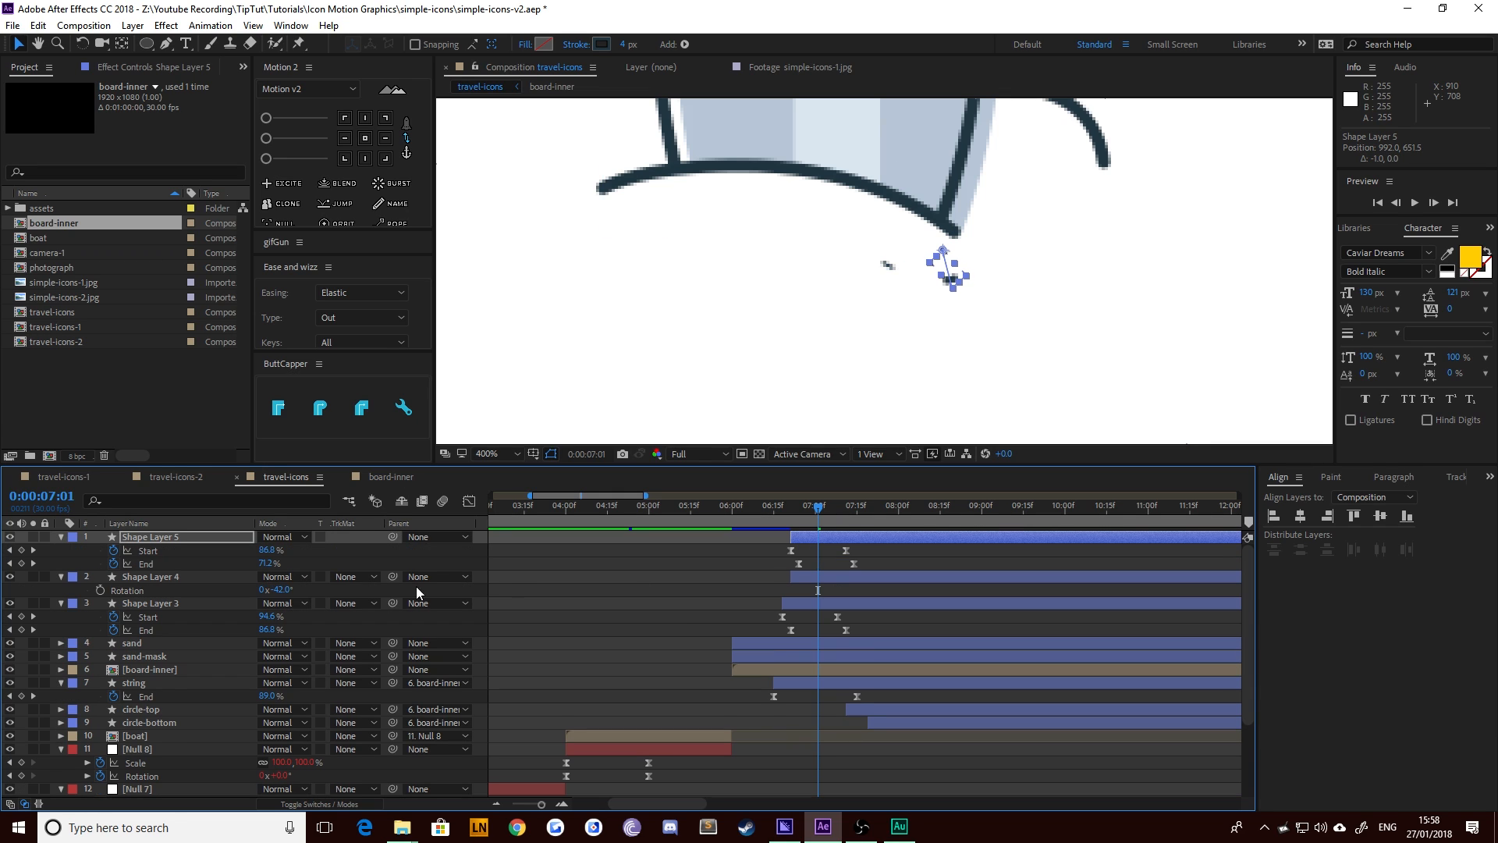
left_click(180, 578)
key("u")
left_click(13, 550)
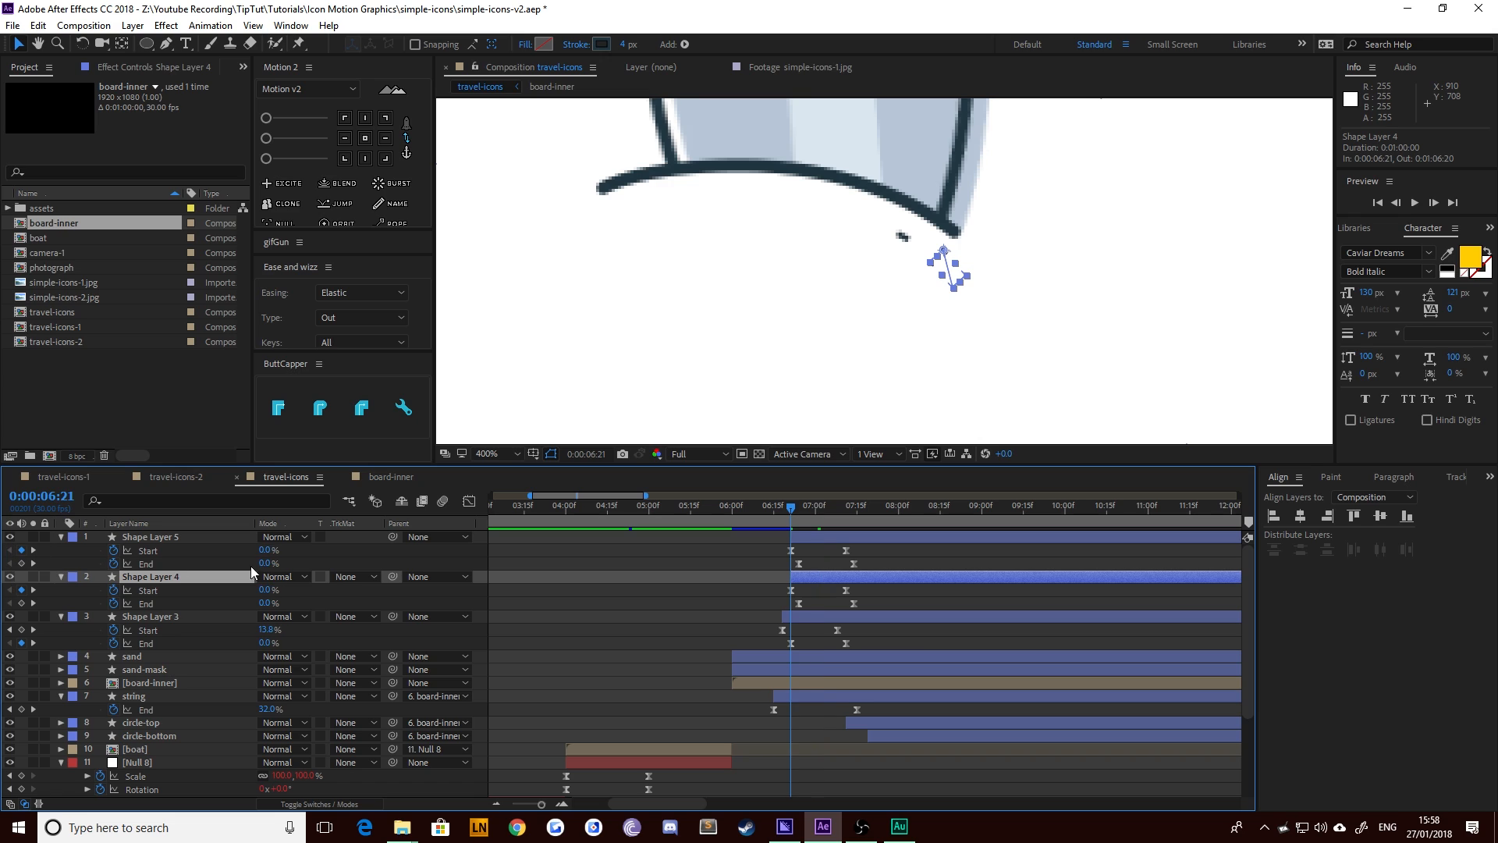
key("Page_Down")
key("Page_Down")
key("Page_Down")
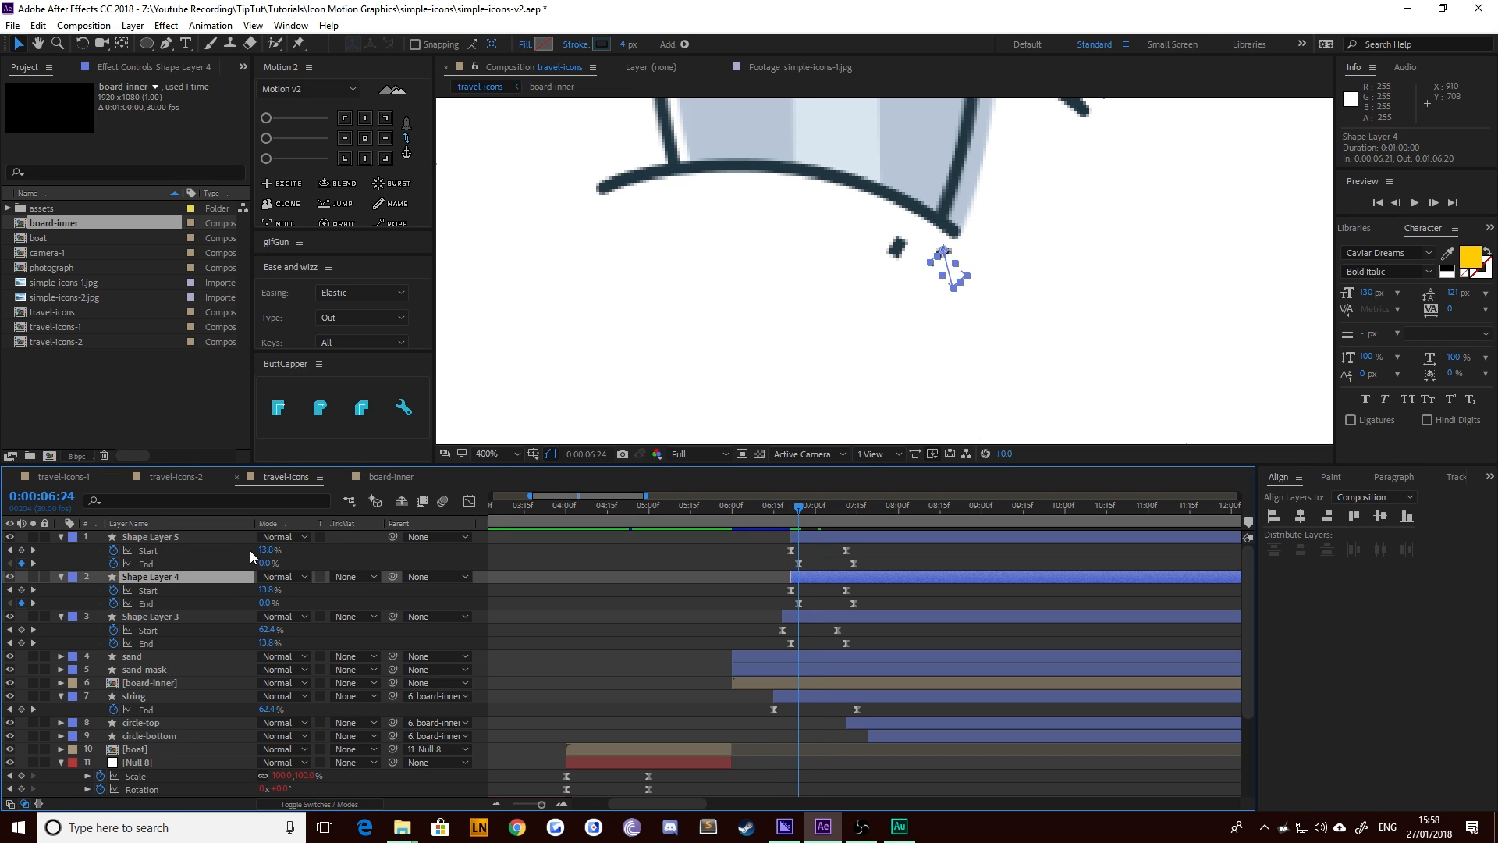
left_click(160, 537)
key("bracketleft")
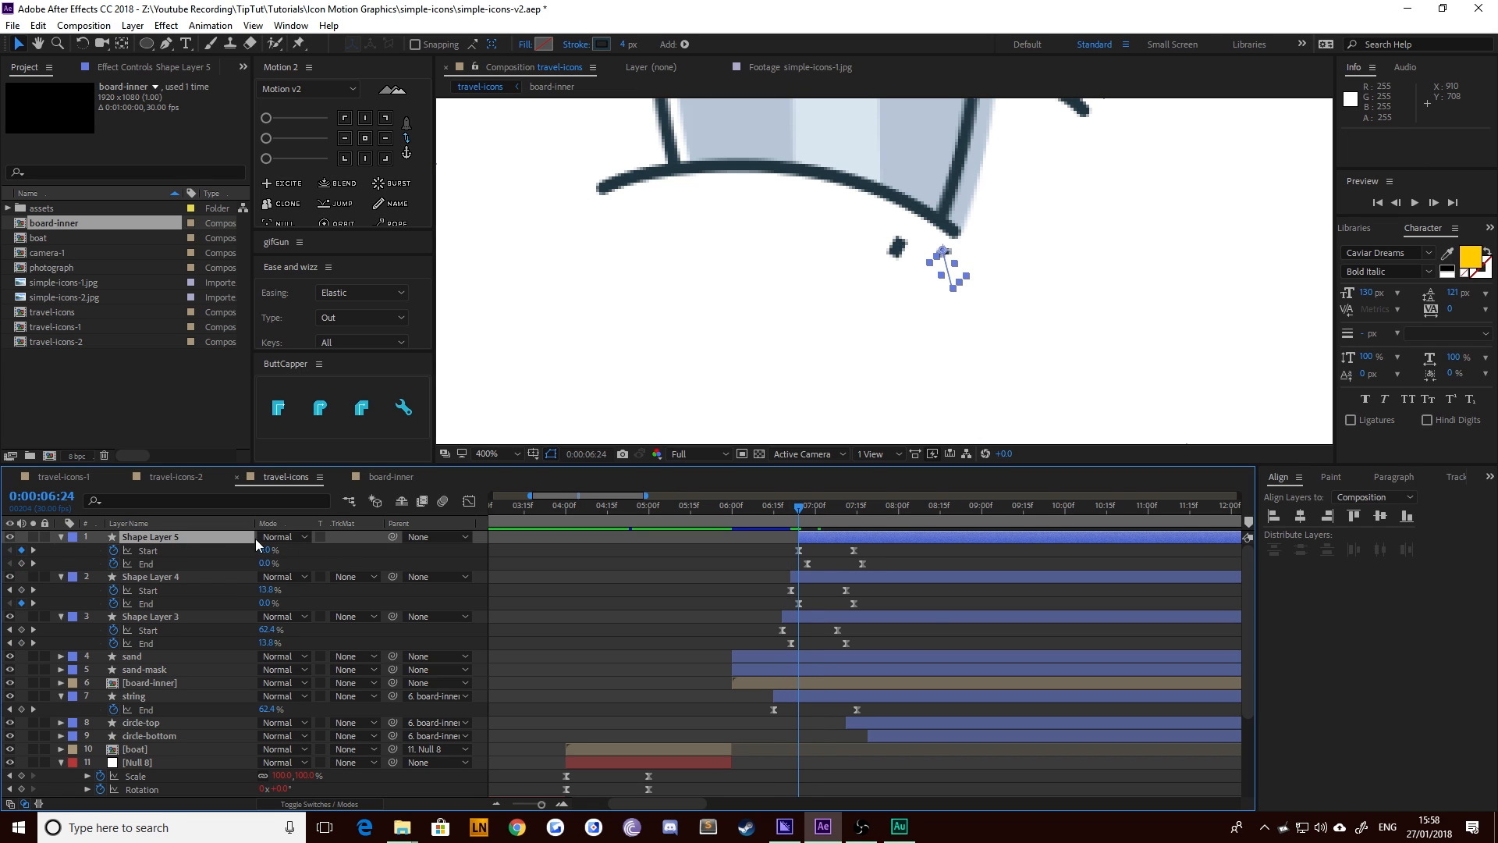
Rotate Shape Layer 5 to -84° and nudge it to about 1002, 641.5 beside the board's tip
key("r")
left_click_drag(279, 550, 260, 562)
key("shift+Up")
key("shift+Right")
key("shift+Right")
key("shift+Right")
key("shift+Right")
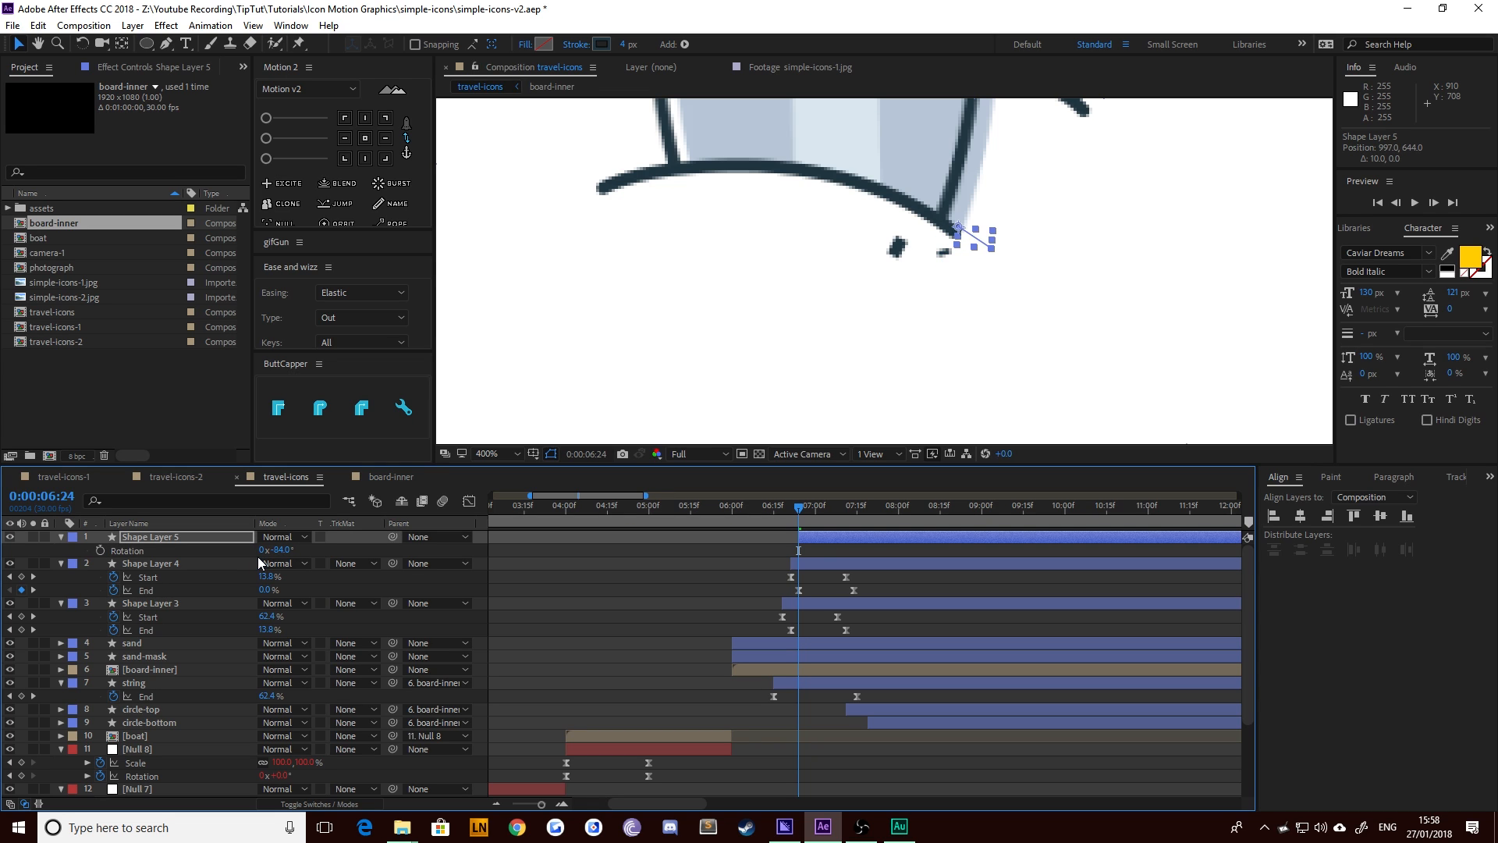
key("shift+Up")
Adjust Shape Layer 4 to -41° rotation and about 994.8, 651.5 position, and preview the splash lines
mouse_move(799, 517)
left_mouse_down()
mouse_move(841, 502)
mouse_move(818, 507)
left_mouse_up()
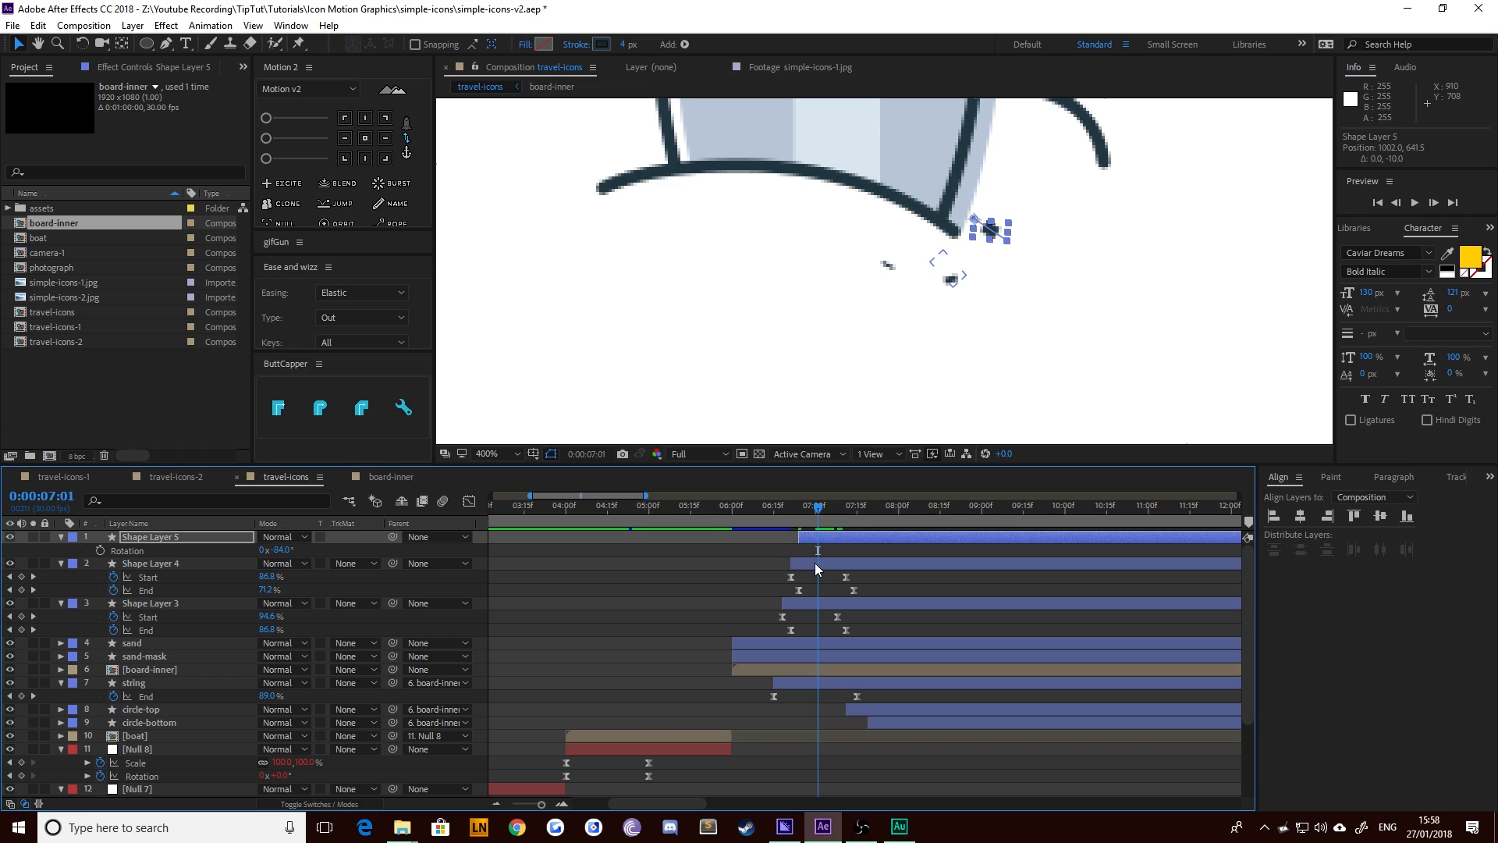
left_click(816, 564)
key("r")
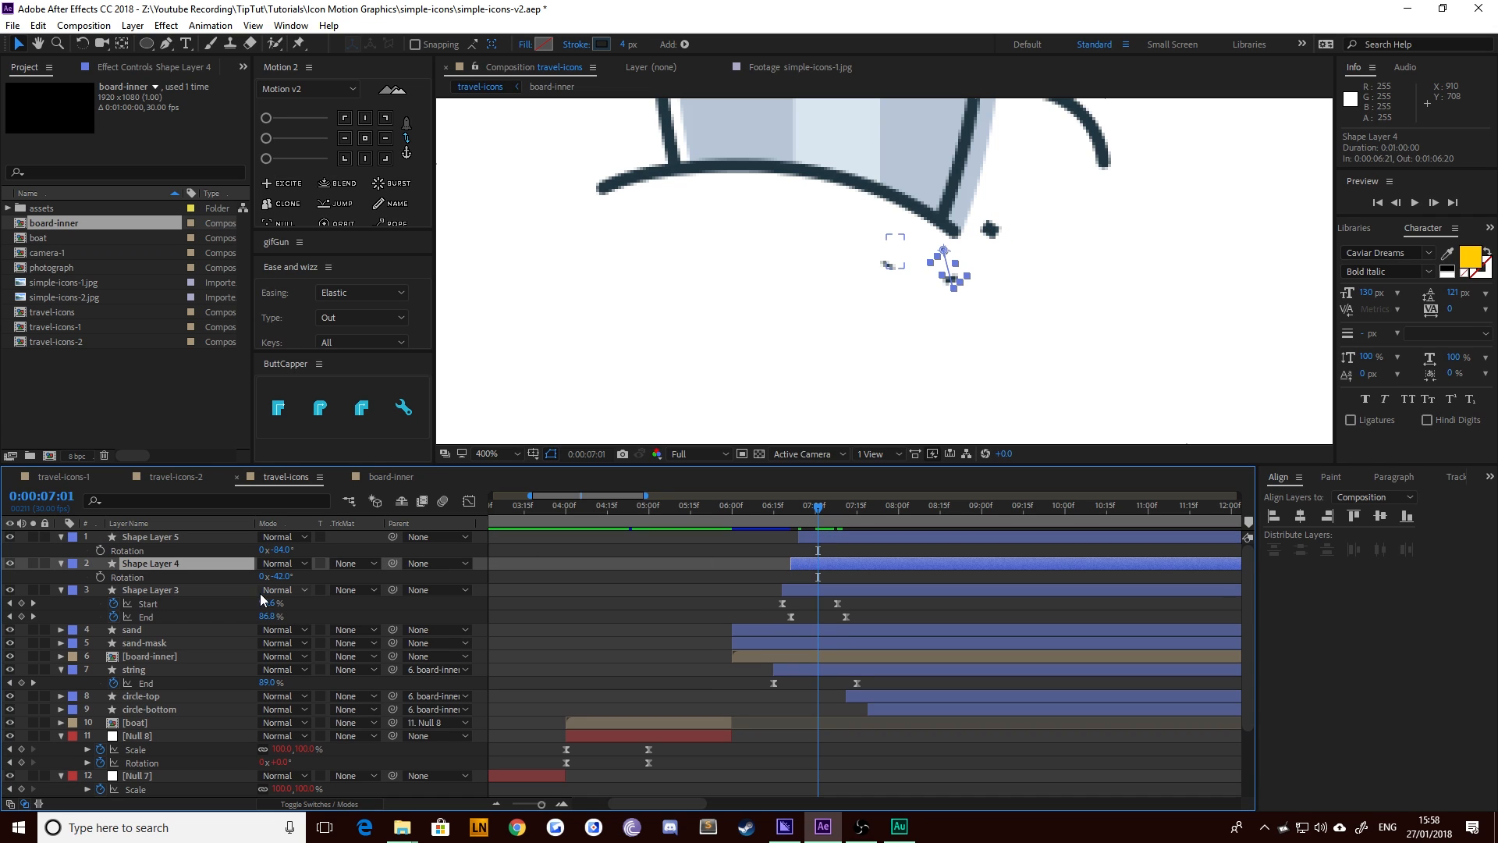
left_click_drag(277, 585, 282, 581)
left_click(783, 508)
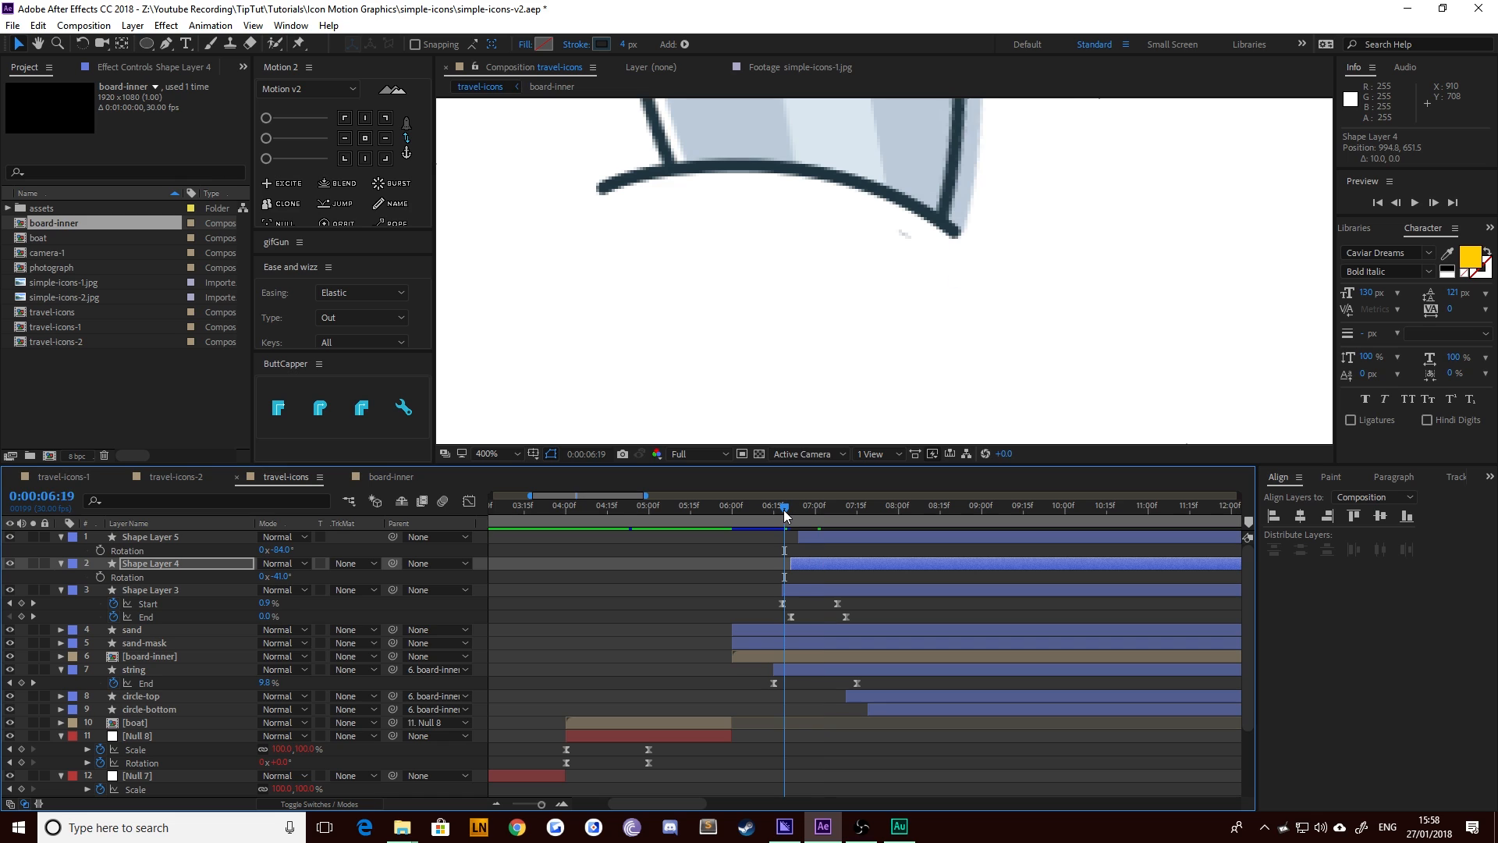
key("space")
key("space")
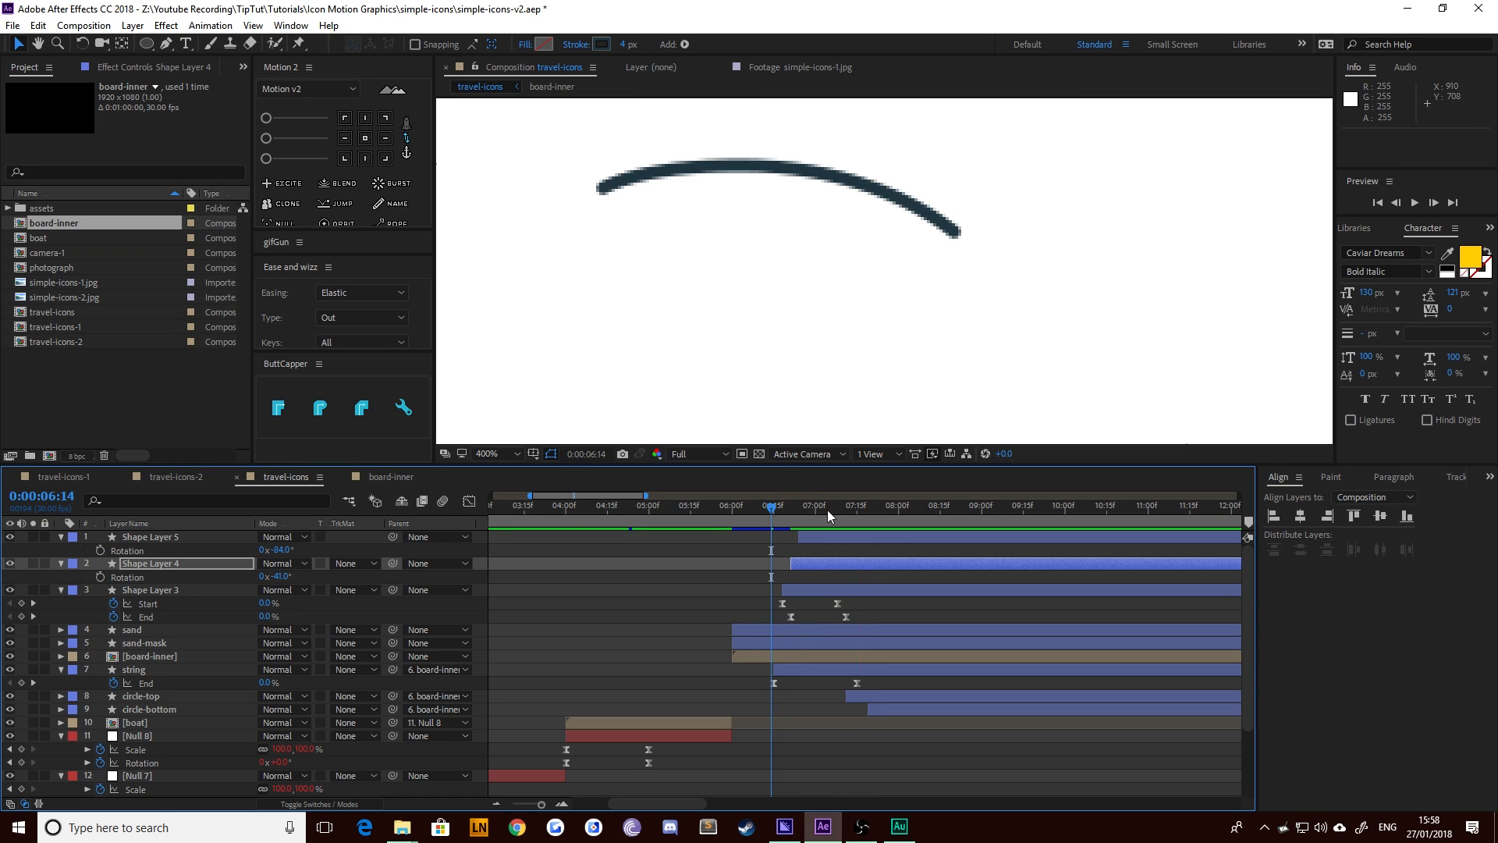
Give the strokes of Shape Layers 3, 4 and 5 round caps with ButtCapper
left_click(830, 508)
left_click(831, 537)
left_click(837, 589, "shift")
left_click(320, 408)
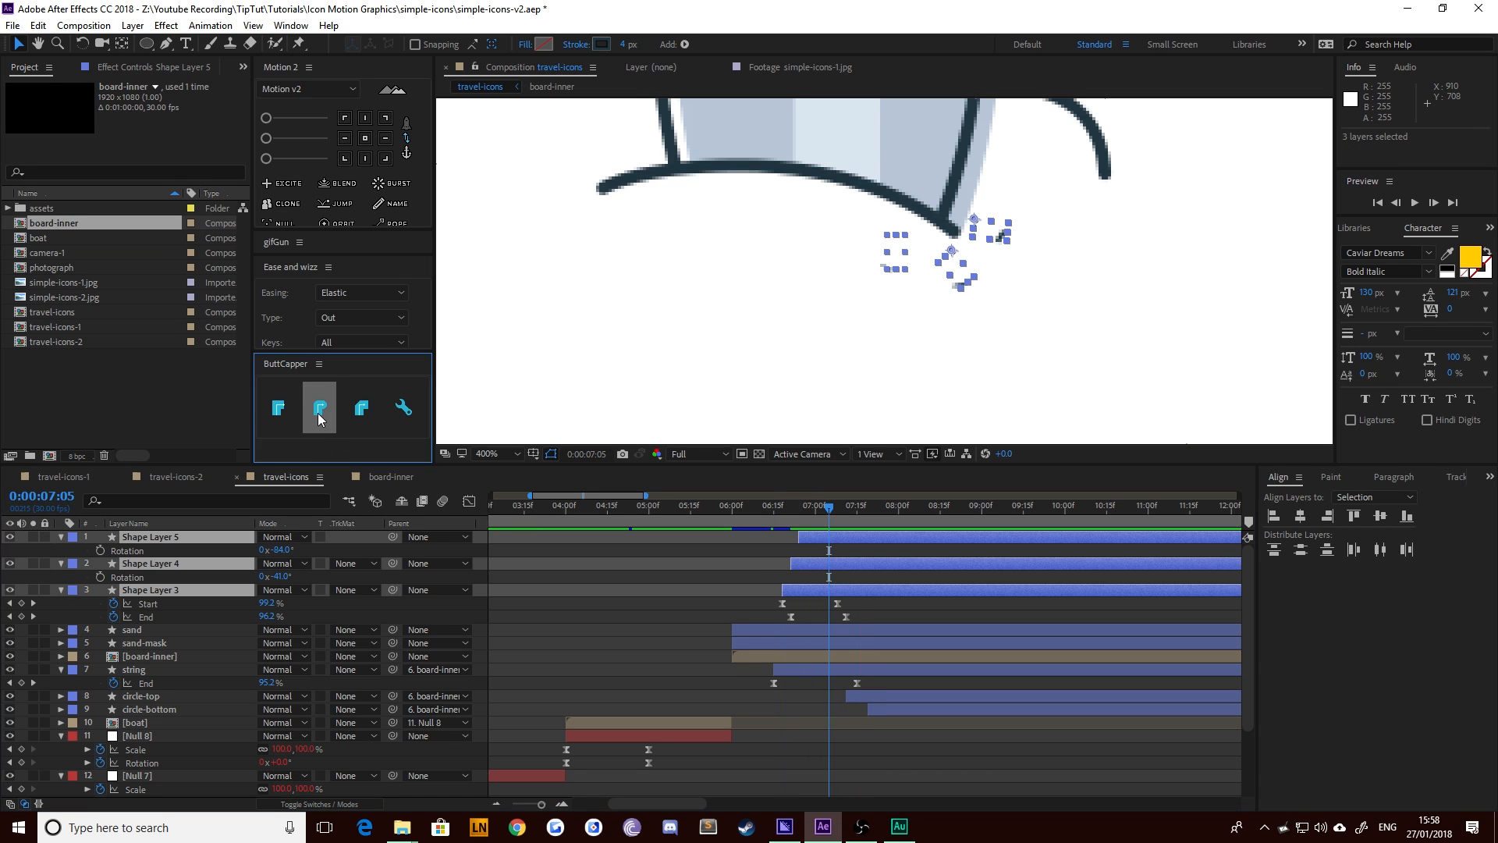
Preview the surfboard animation from 0:00:06:00 with the splash lines in the whole composition
scroll(632, 320, "down", 1)
left_click(824, 282)
scroll(692, 278, "down", 3)
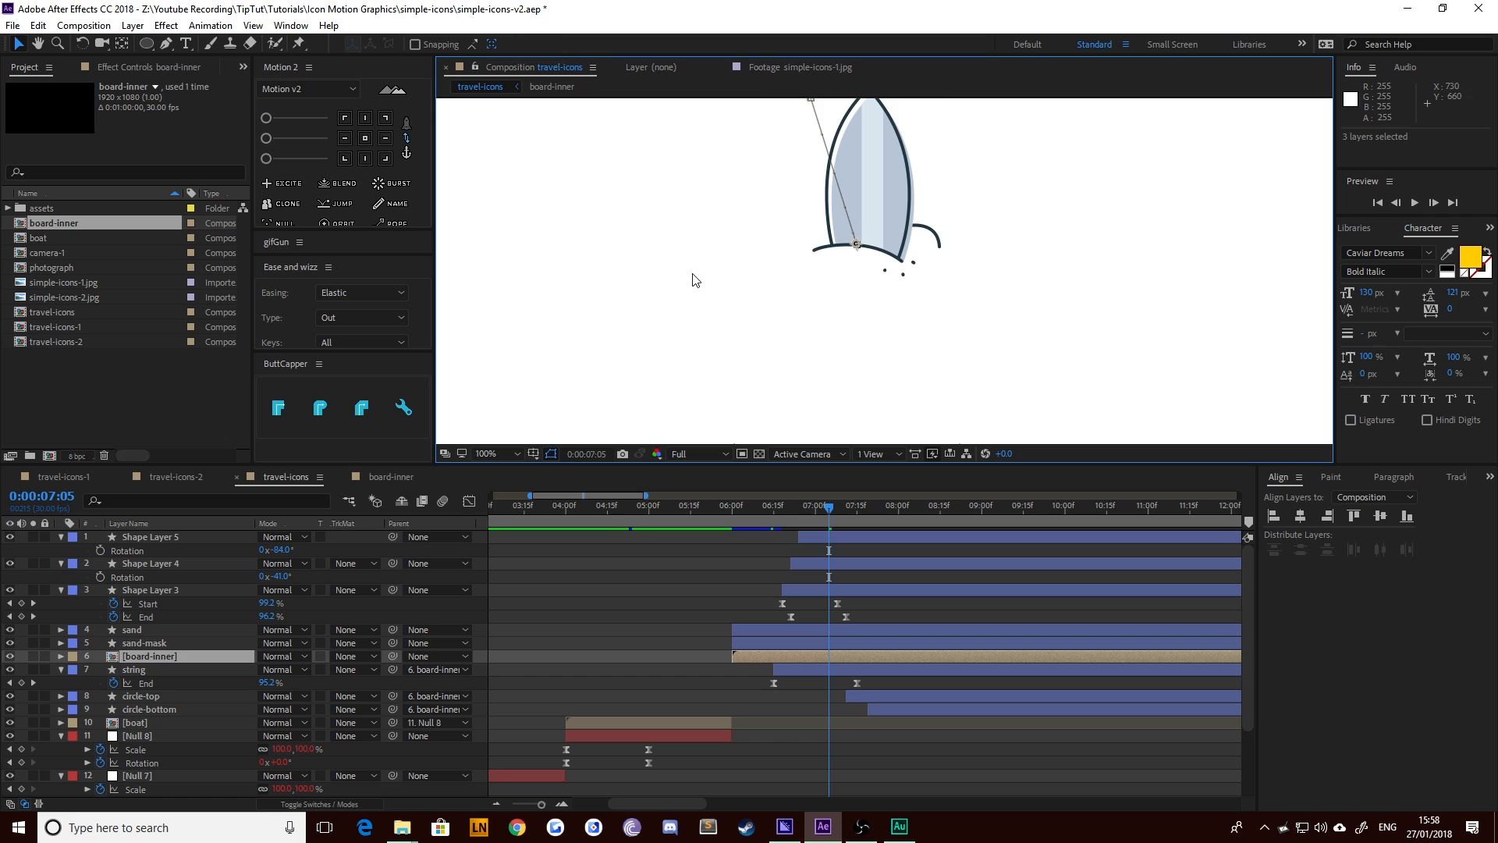
left_click_drag(774, 500, 732, 515)
left_click(488, 386)
scroll(739, 283, "down", 2)
key("space")
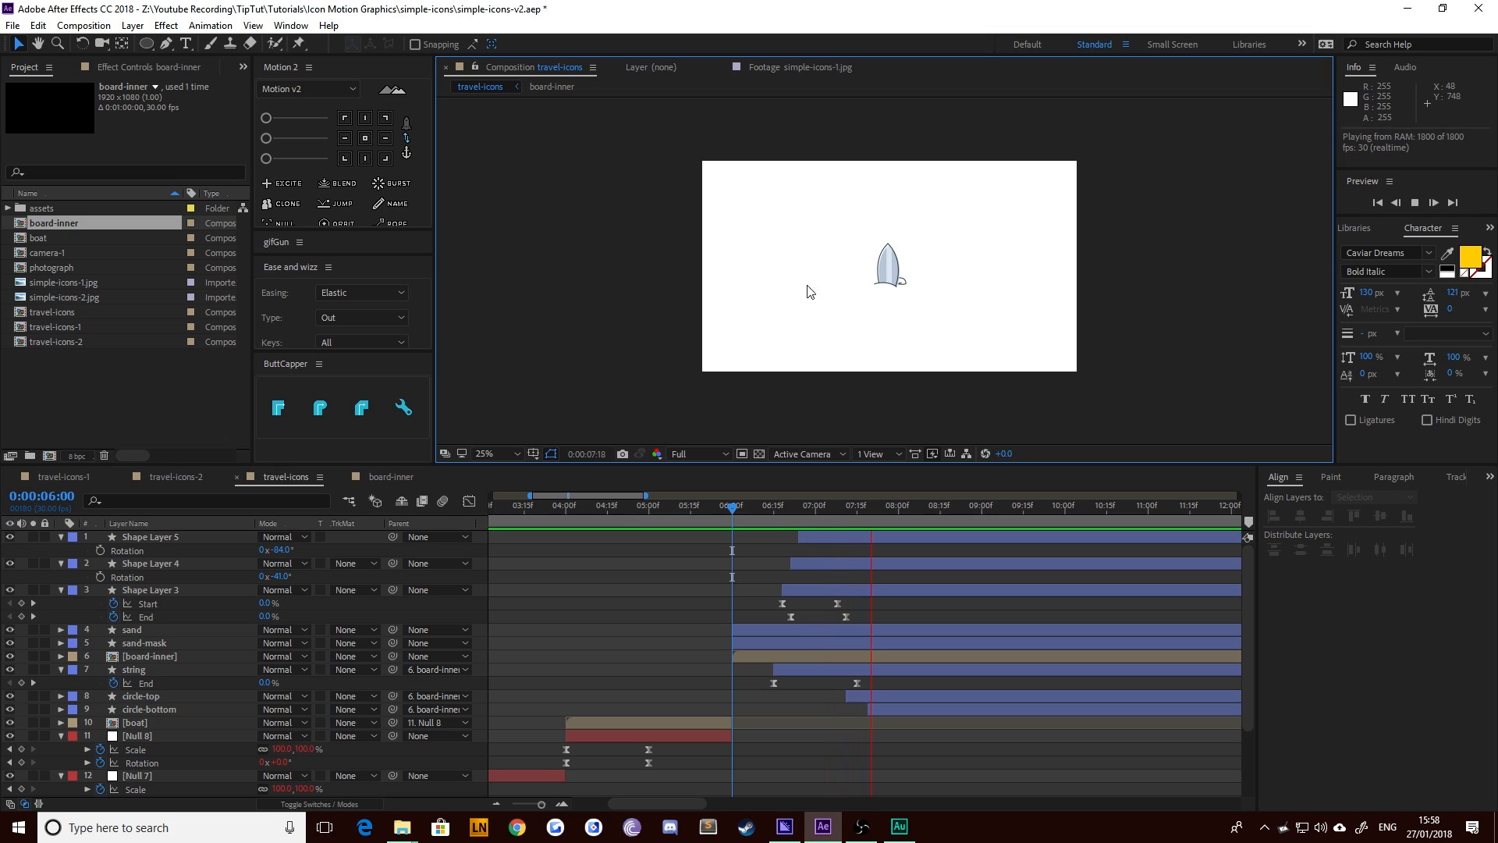
scroll(888, 302, "up", 4)
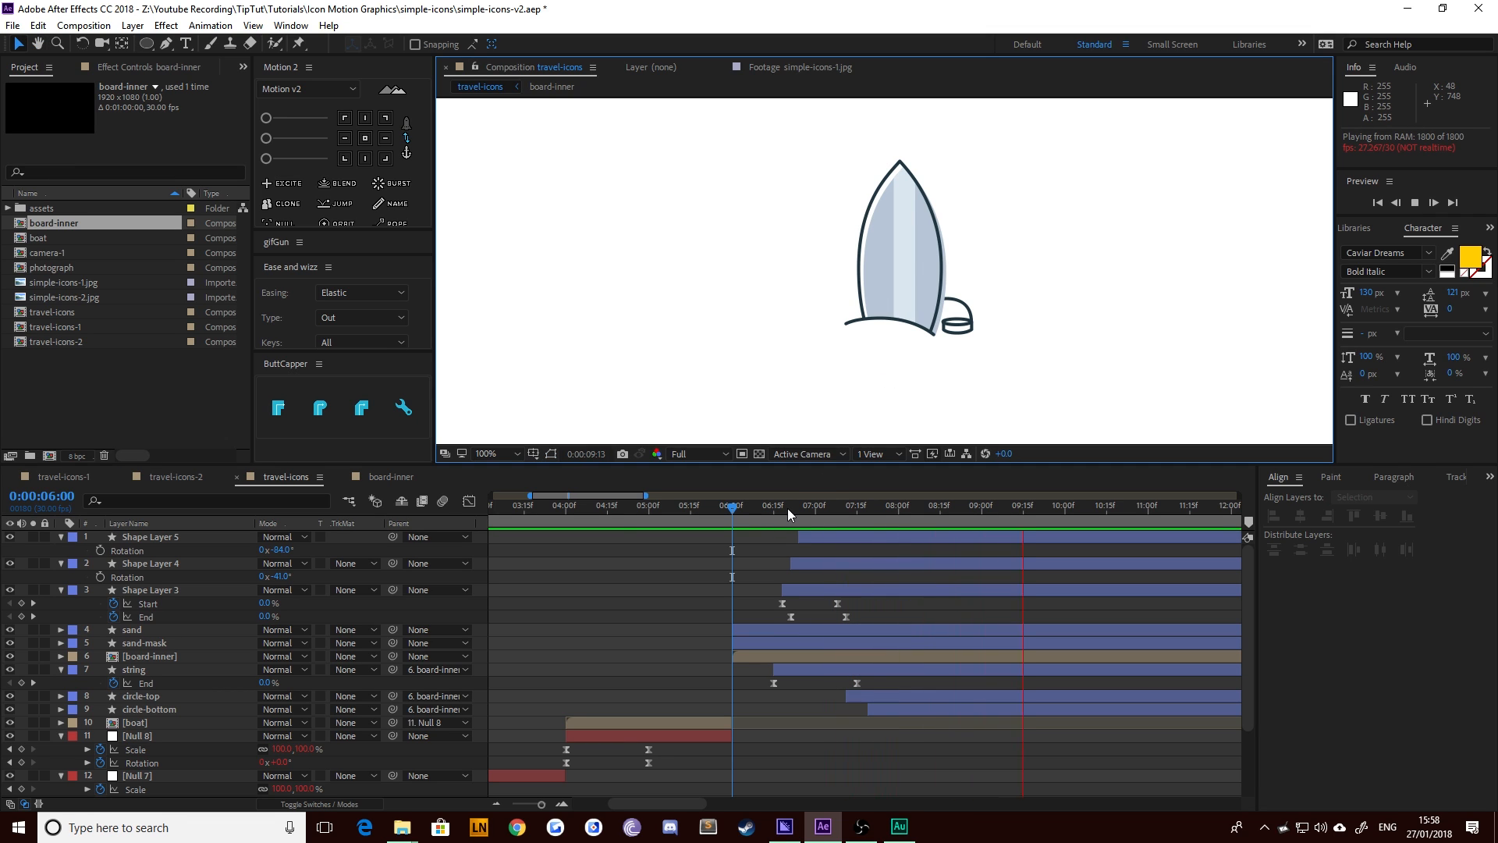
Collapse the three splash layers' properties and add Trim Paths to the sand layer
mouse_move(788, 508)
left_mouse_down()
mouse_move(736, 512)
mouse_move(785, 522)
left_mouse_up()
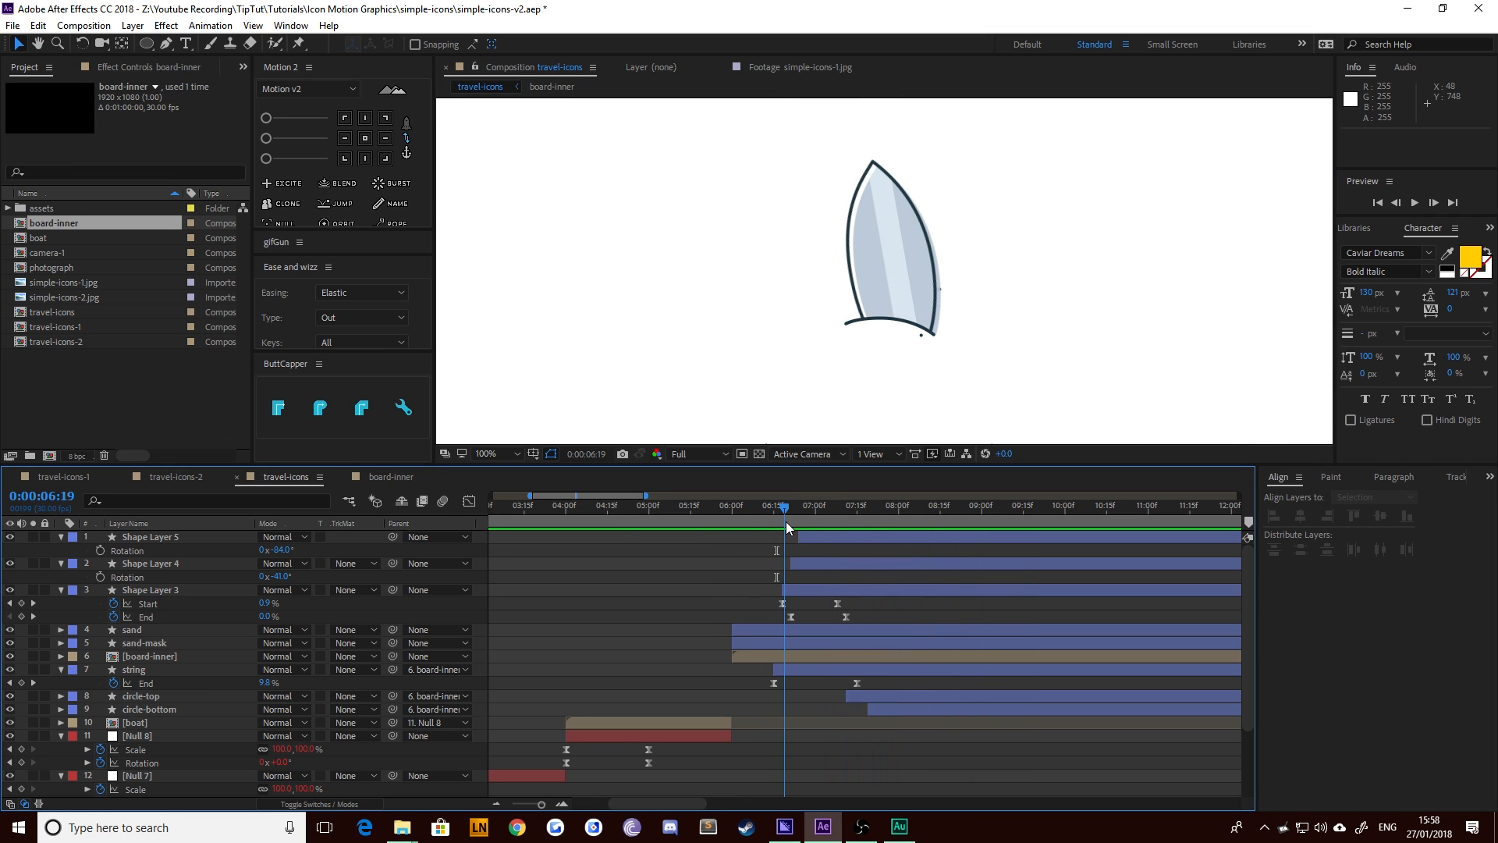
left_click(142, 593)
left_click(143, 536, "shift")
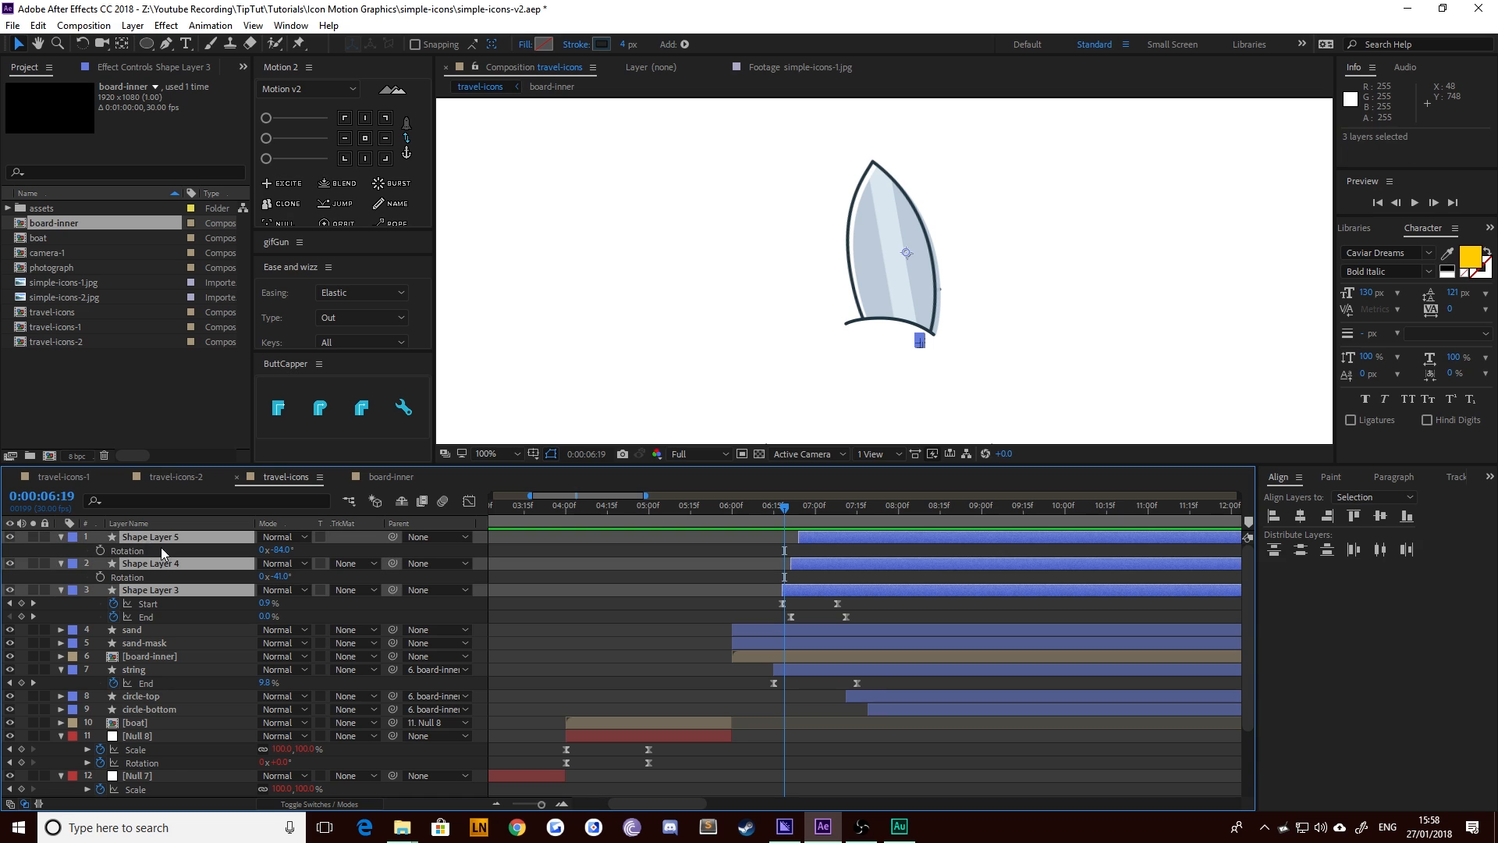
key("u")
left_click(194, 579)
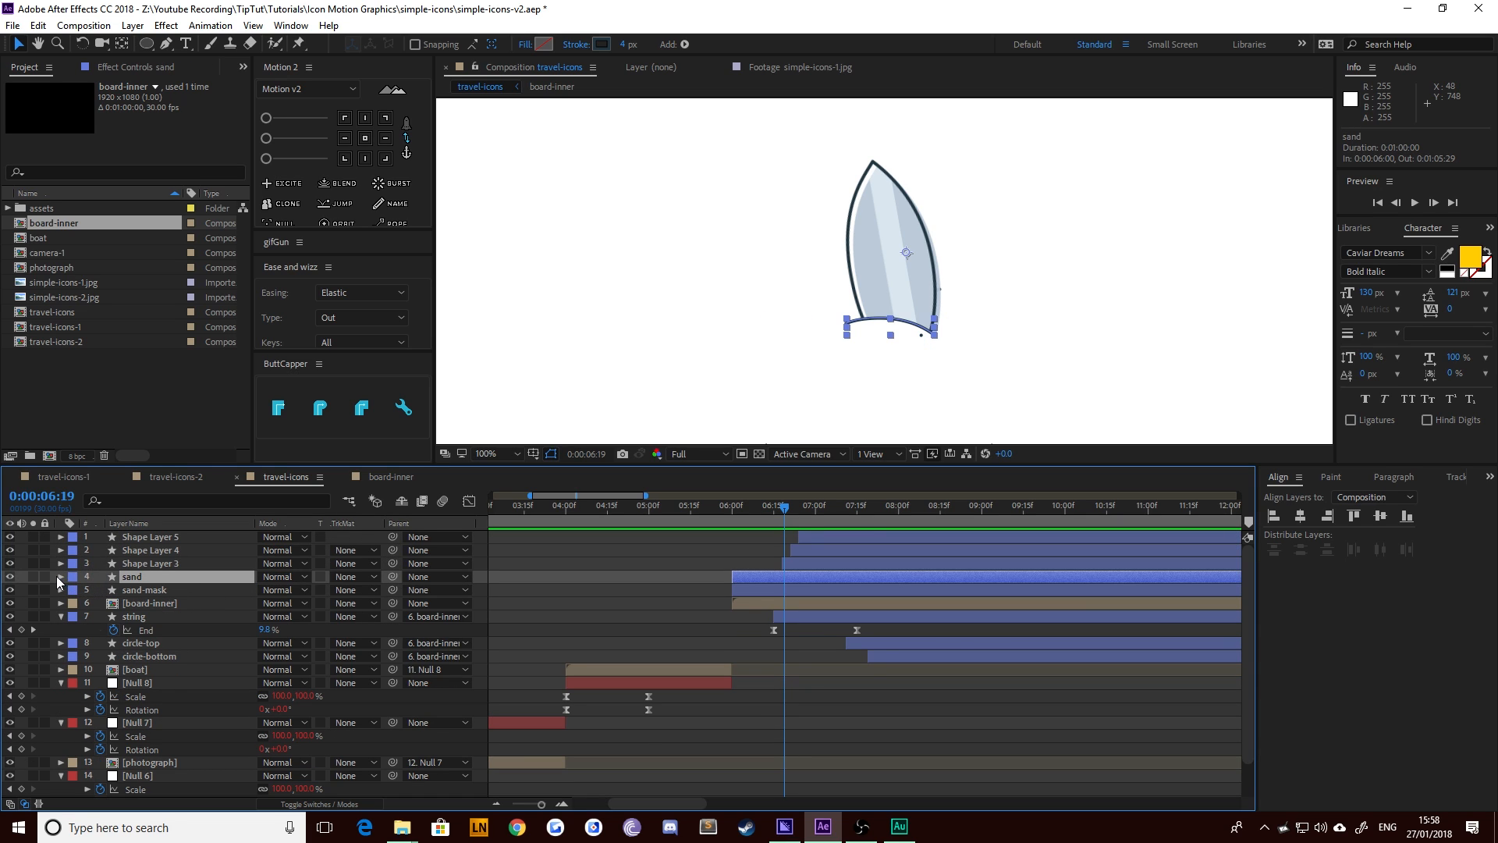
left_click(60, 577)
left_click(373, 591)
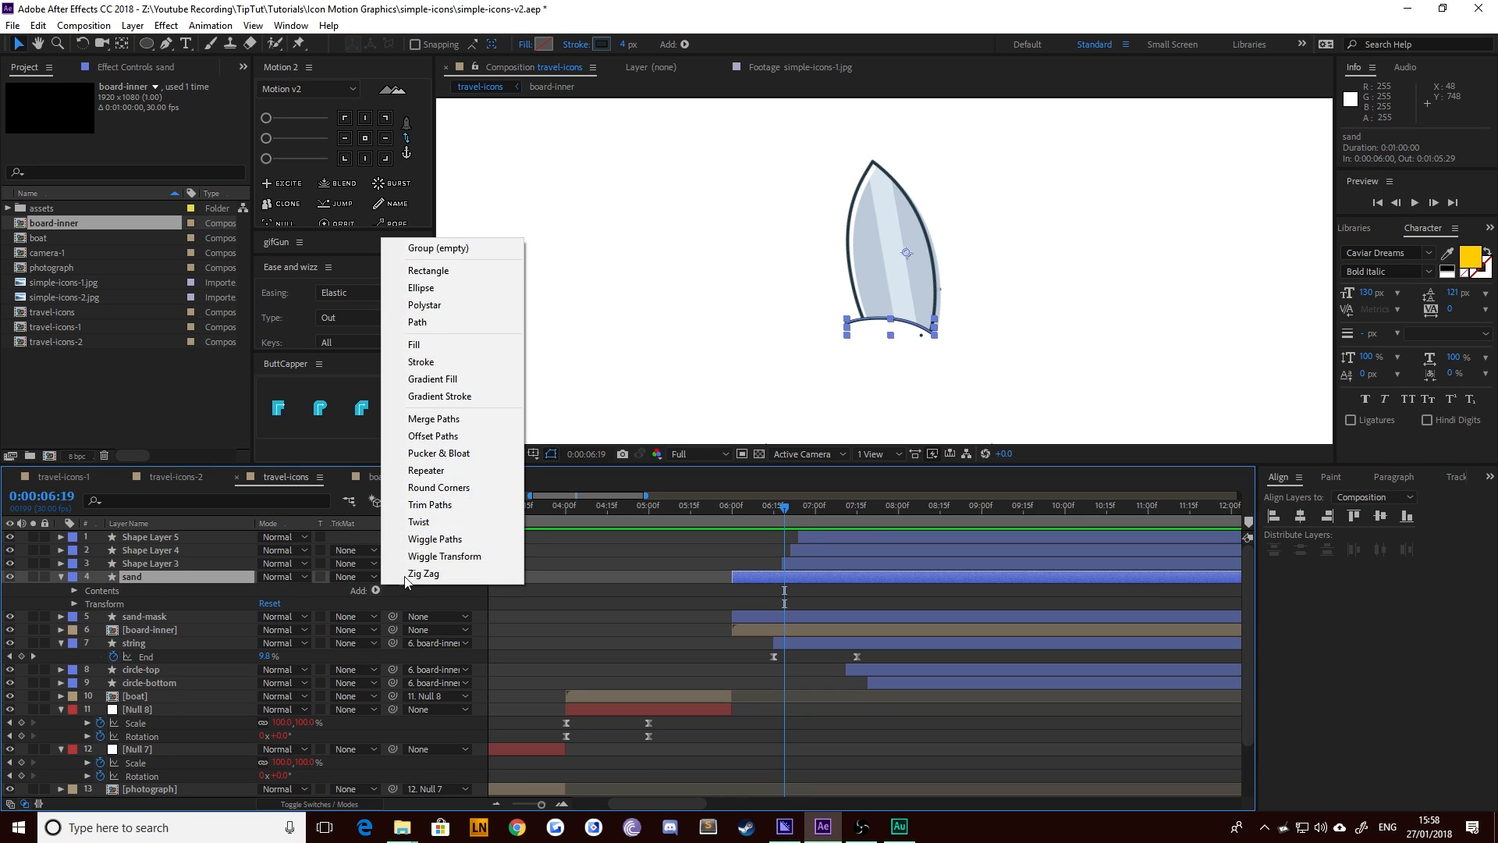
left_click(430, 507)
Keyframe the sand's Trim Paths End from 0% at 0:00:06:00 to 100% at 0:00:07:00
mouse_move(721, 509)
left_mouse_down()
mouse_move(703, 512)
mouse_move(749, 528)
mouse_move(733, 531)
left_mouse_up()
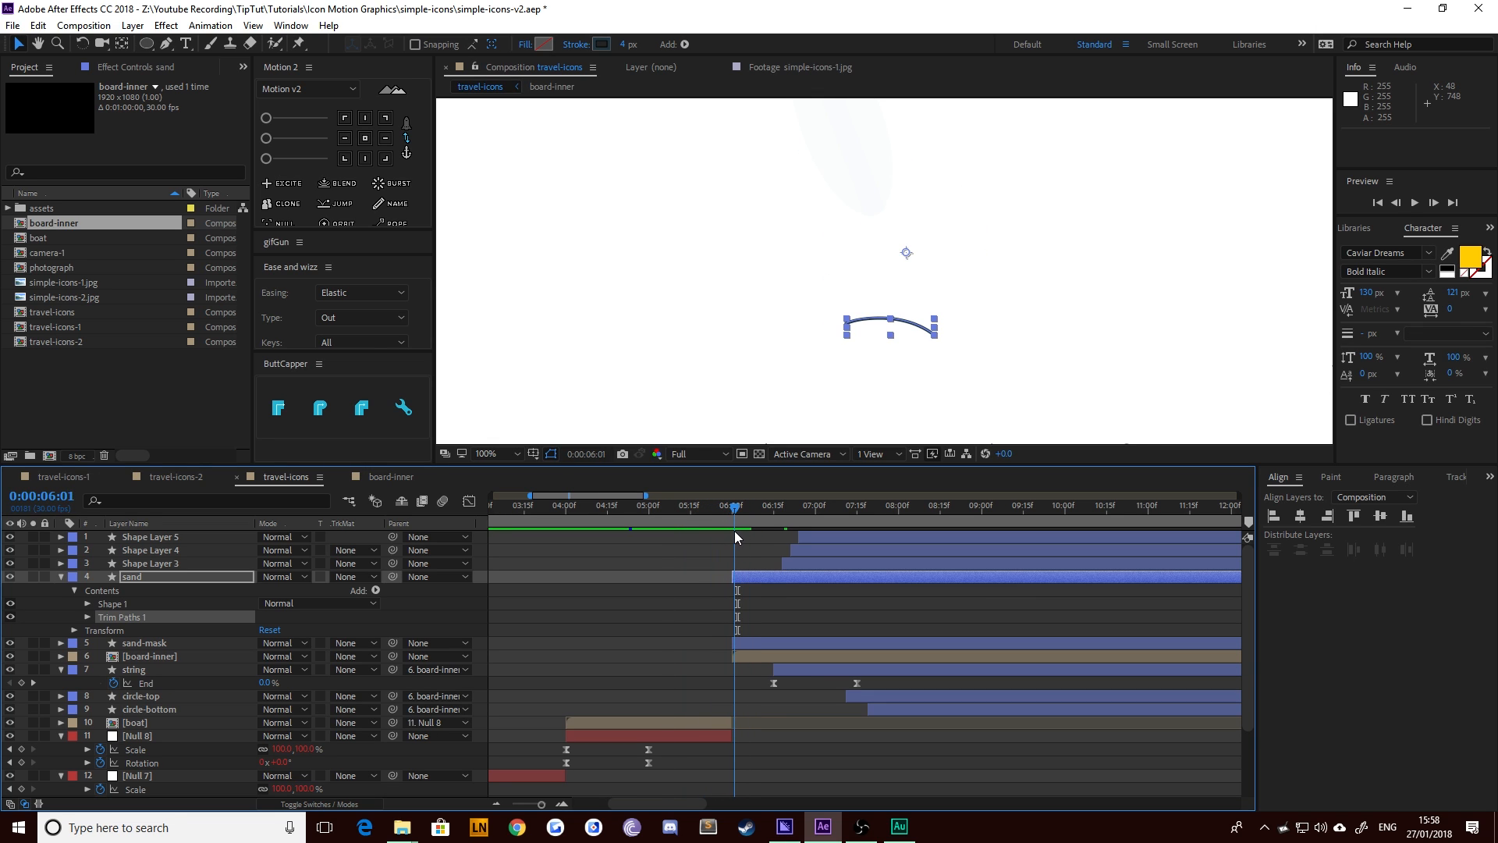
left_click(88, 617)
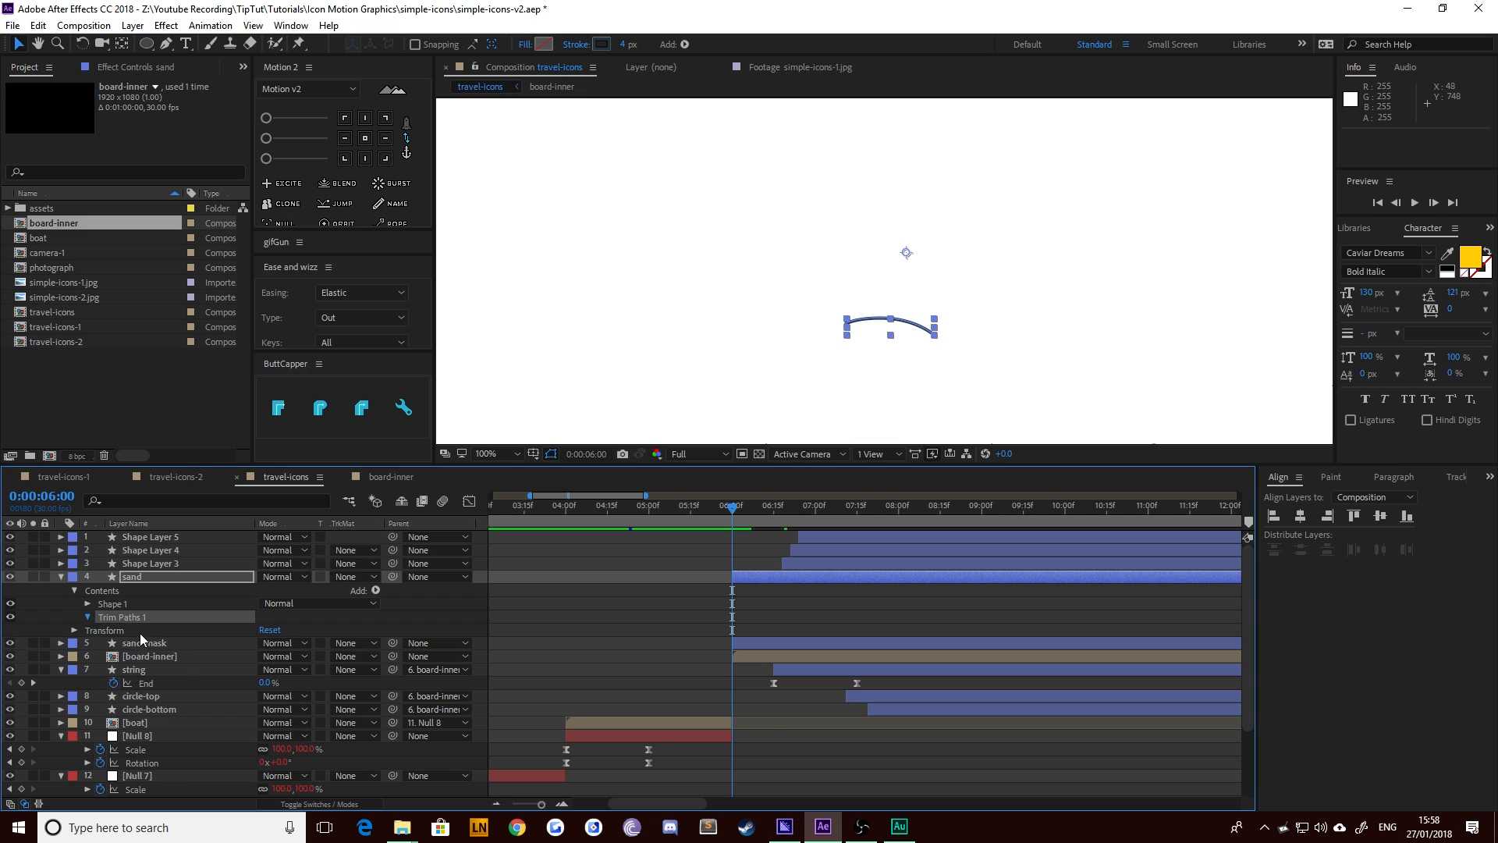
left_click_drag(278, 644, 173, 657)
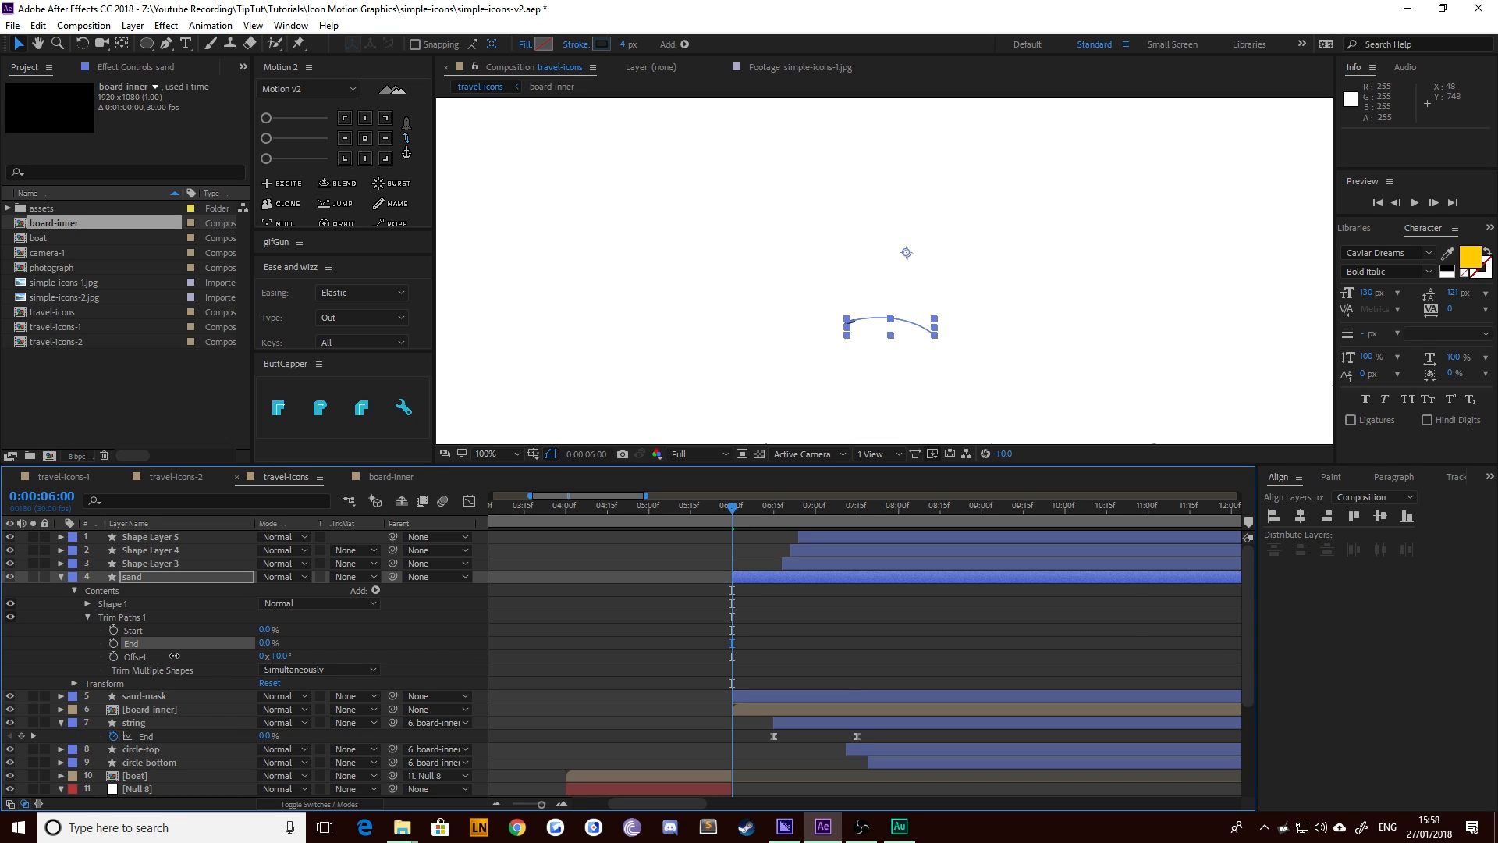
key("shift+Page_Down")
key("shift+Page_Down")
key("shift+Page_Down")
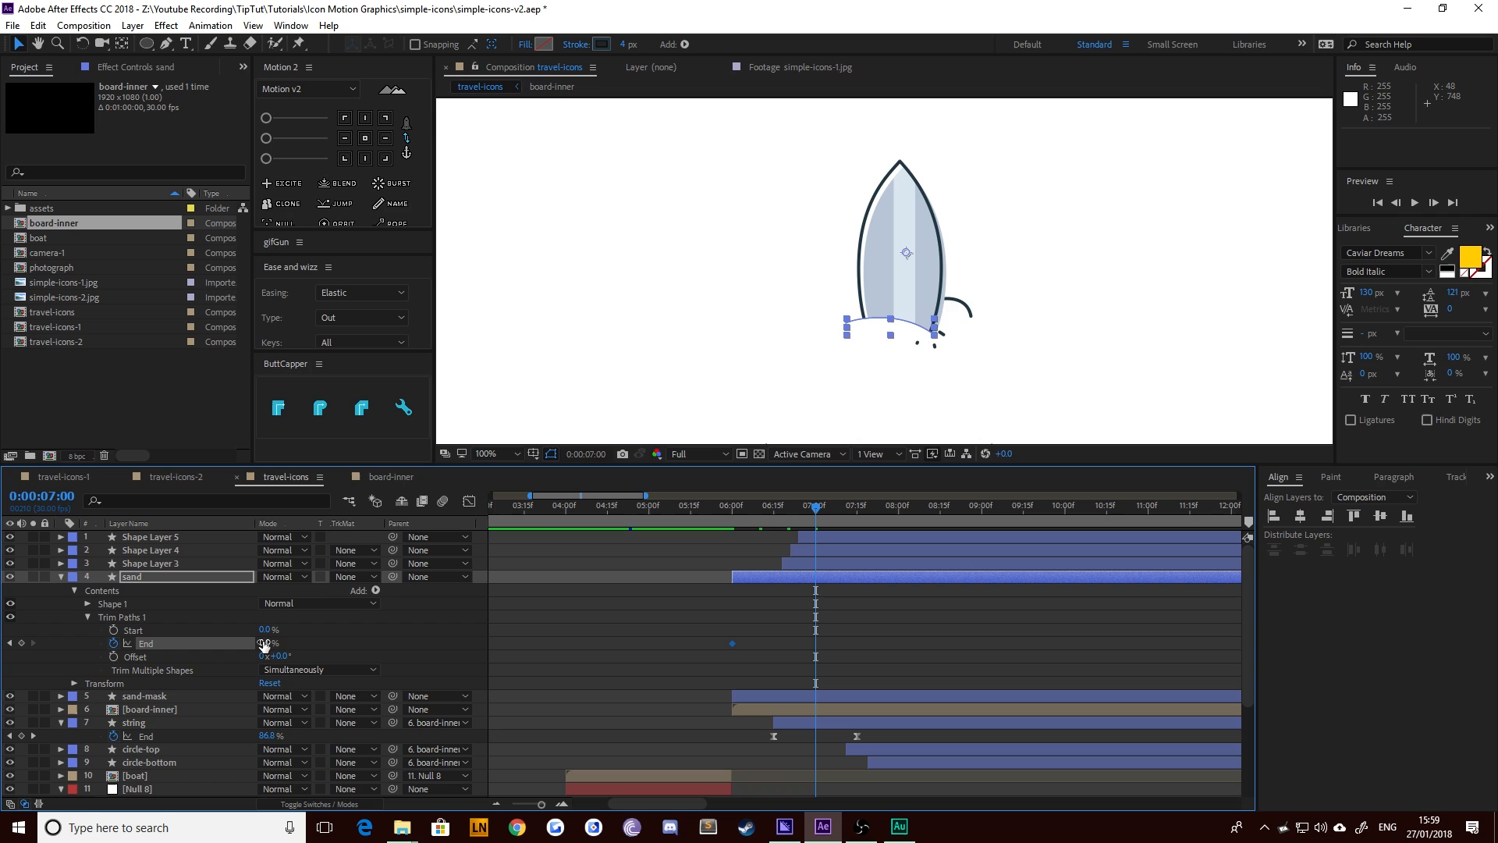
left_click_drag(264, 644, 359, 643)
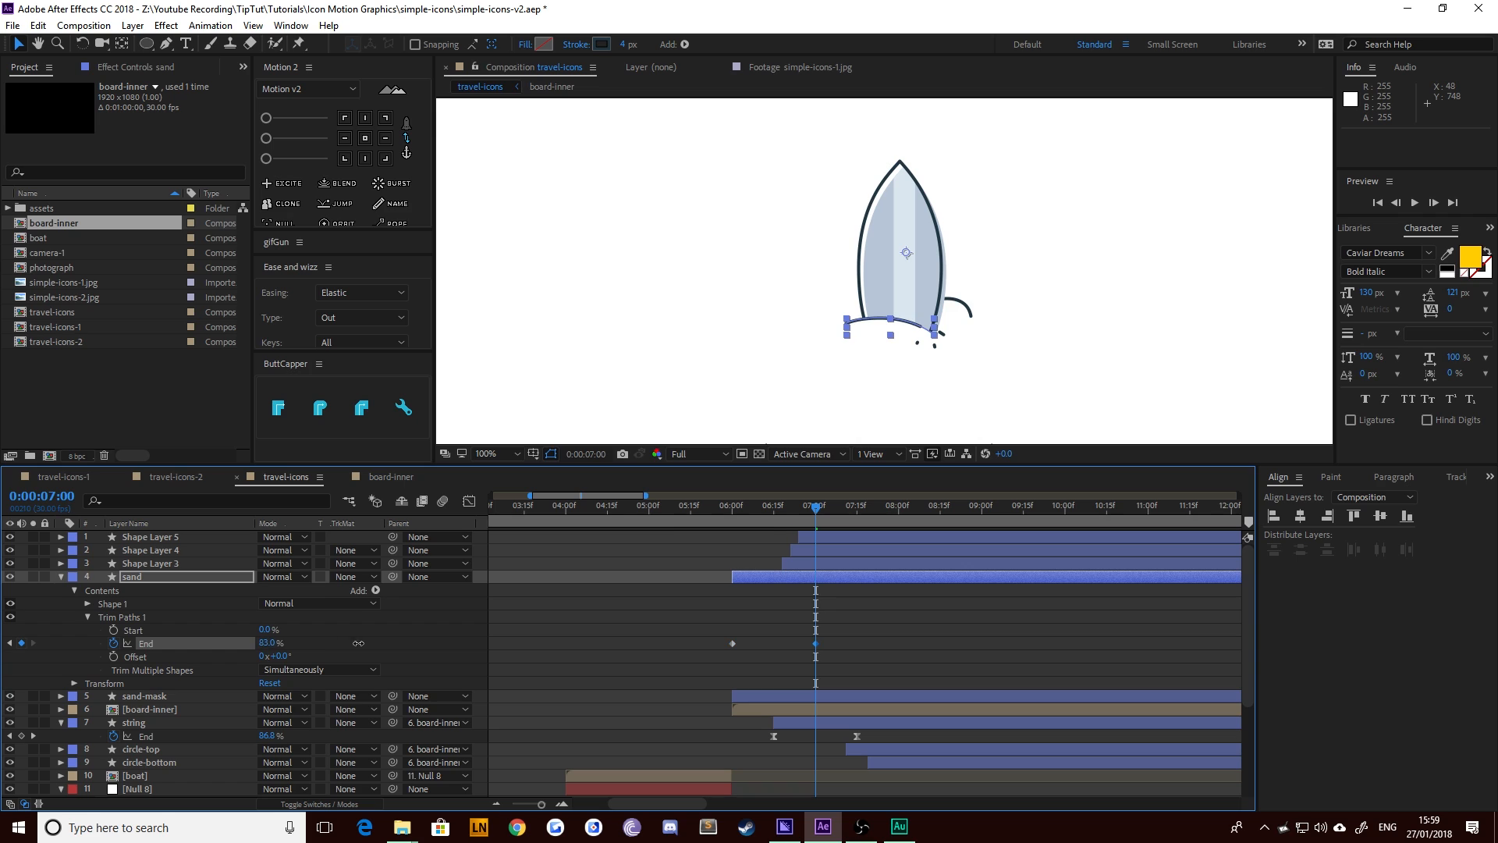
Shorten the sand's draw-on by moving its final End keyframe to 0:00:06:15
left_click_drag(968, 628, 685, 617)
key("alt+shift+Left")
key("alt+Left")
Apply Easy Ease to the sand's two End keyframes and show their speed graph
right_click(734, 643)
mouse_move(803, 635)
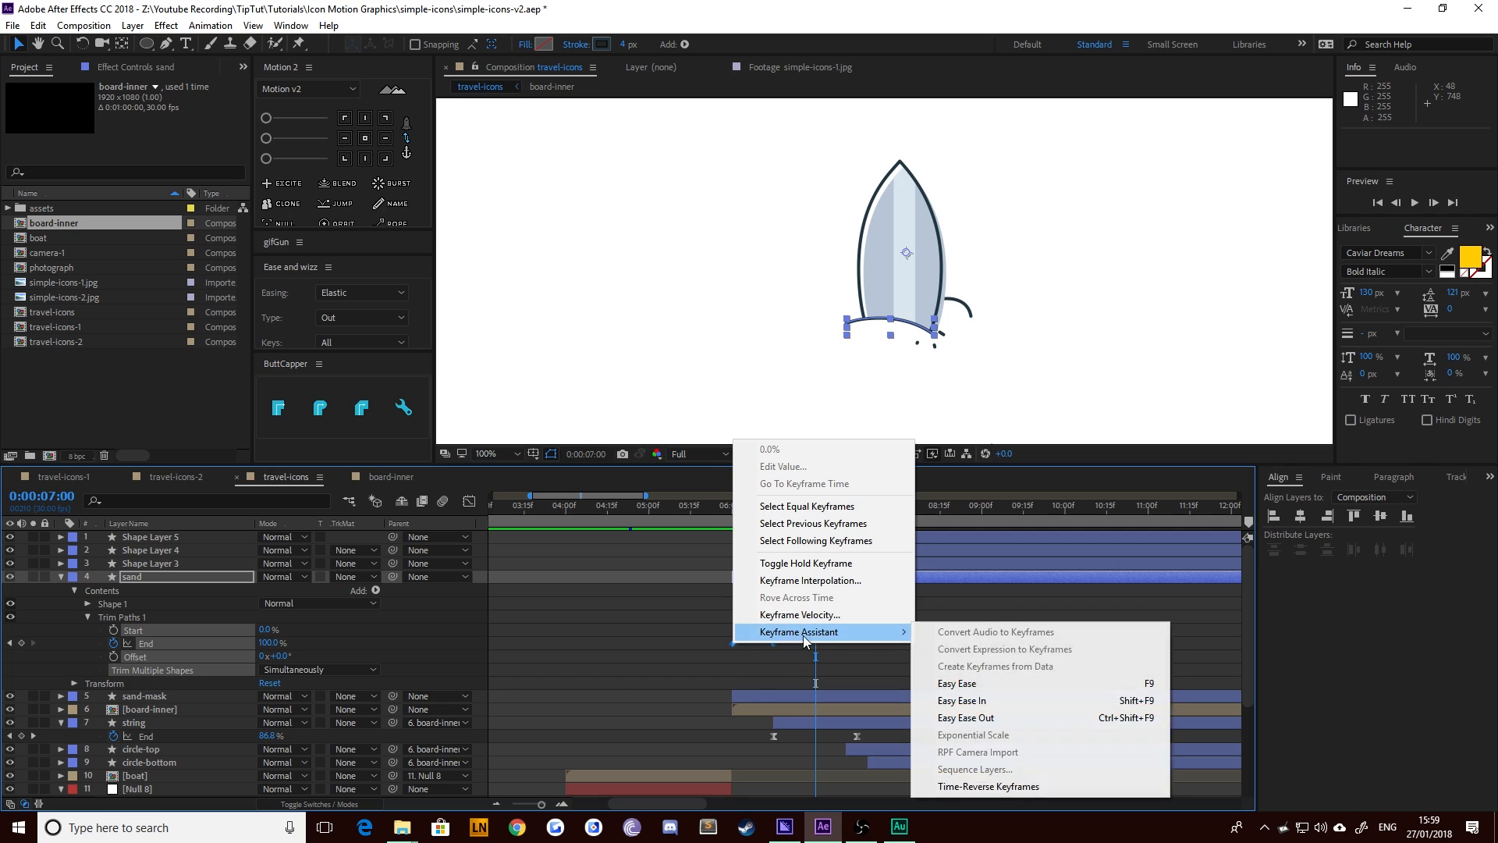
left_click(940, 659)
left_click(470, 502)
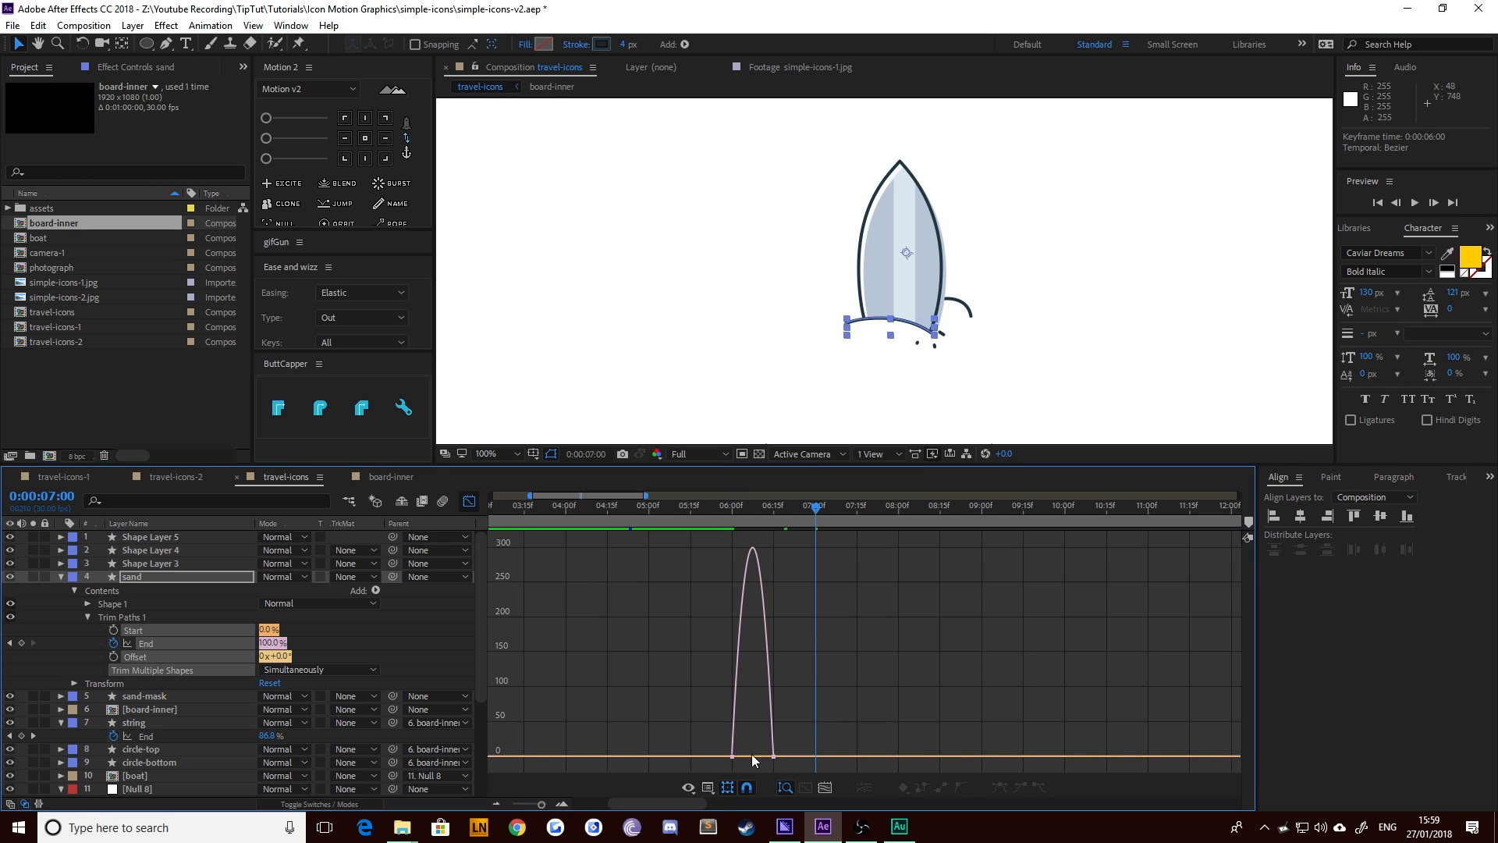
Reshape the sand's End speed curve for a fast start and long ease-out, and preview it from 0:00:06:00
left_click(751, 754)
left_click_drag(767, 751, 738, 754)
left_click(469, 501)
left_click(732, 506)
key("space")
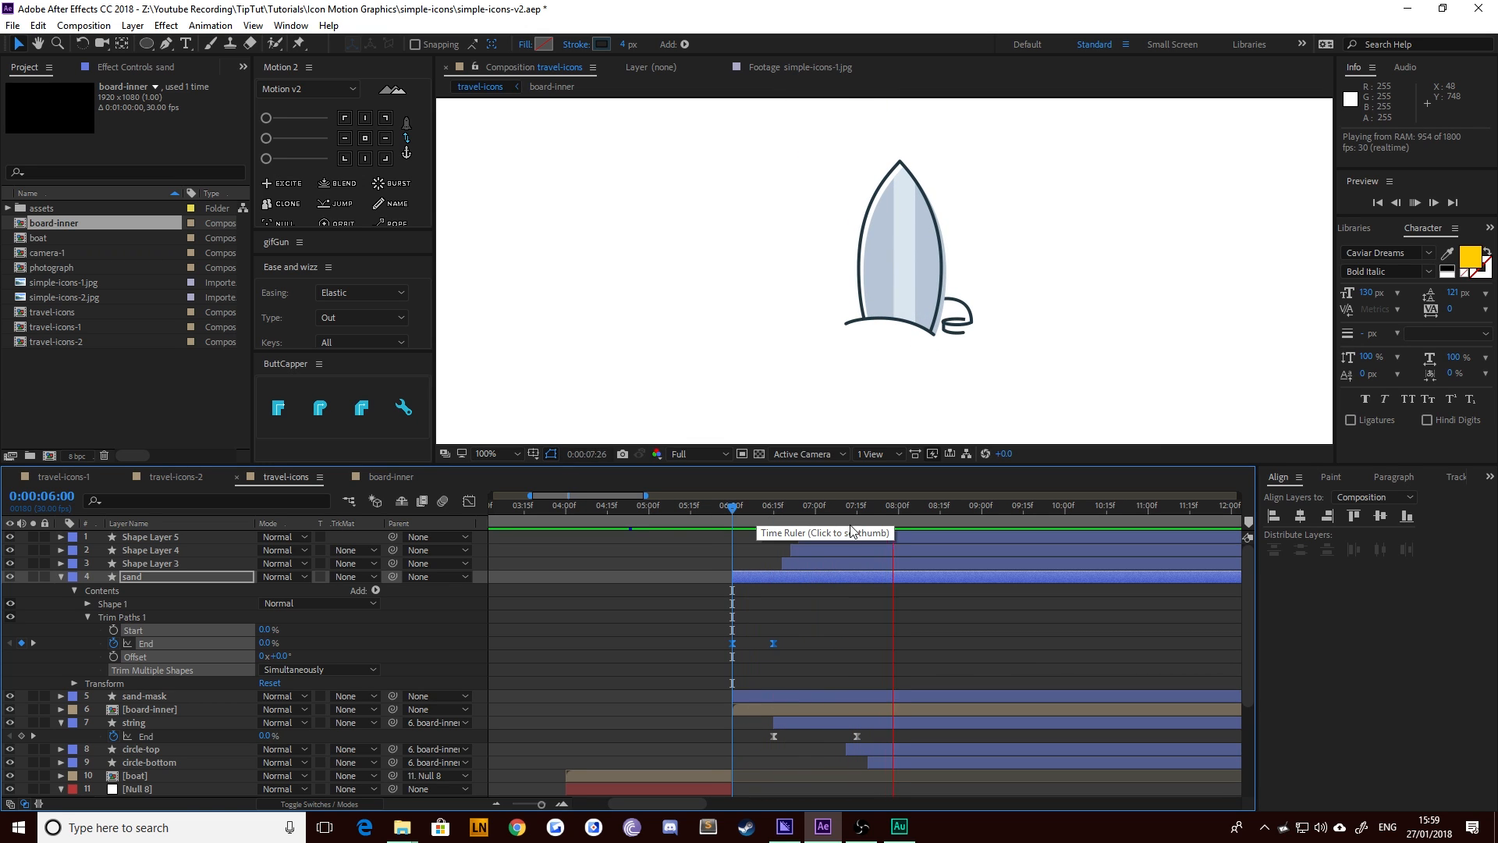
key("space")
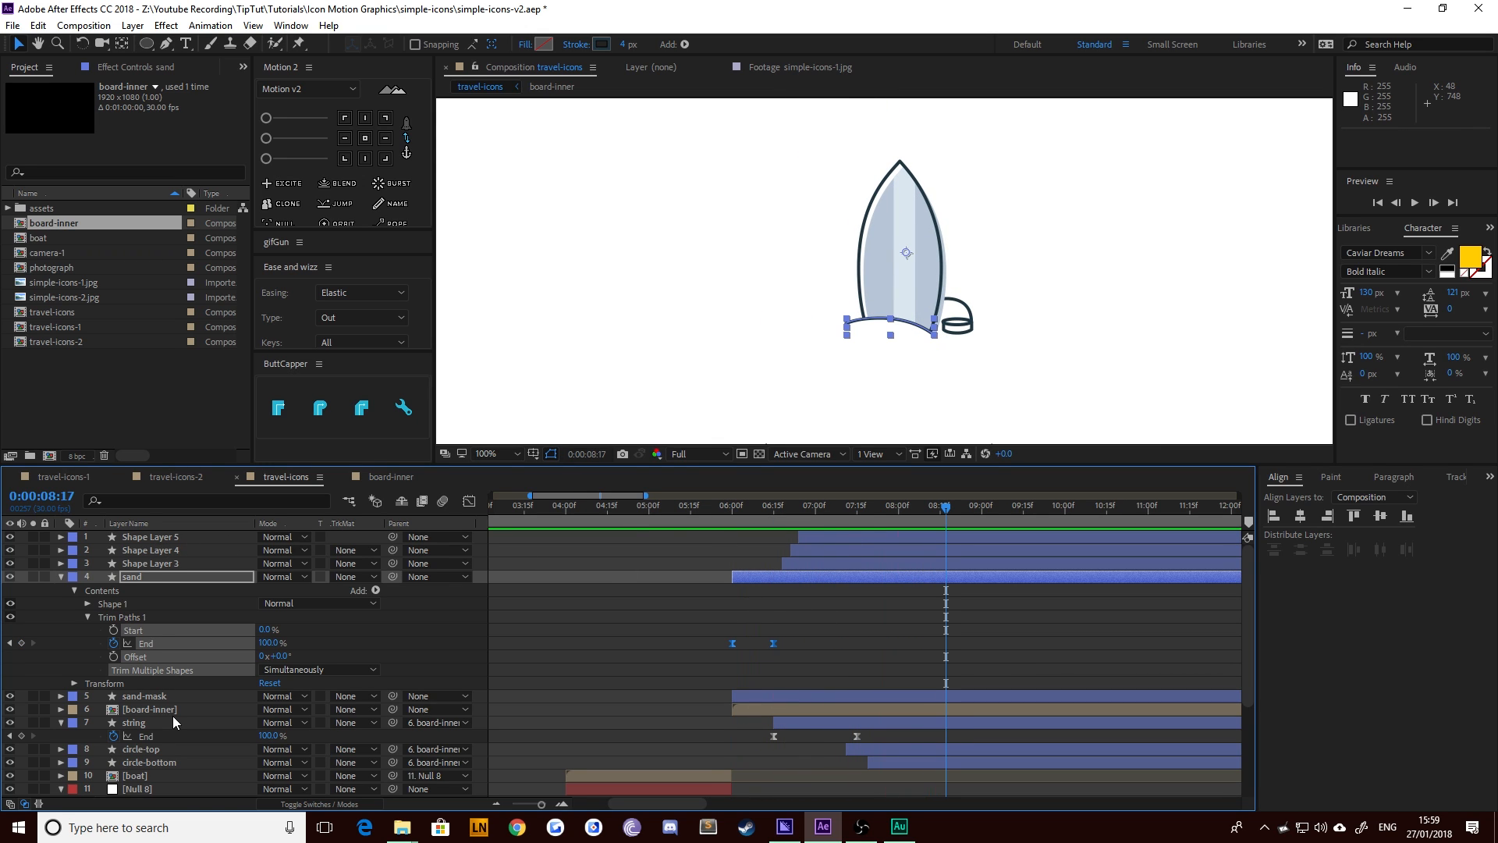
Collapse the properties of the three splash layers, sand and sand-mask
scroll(151, 752, "down", 5)
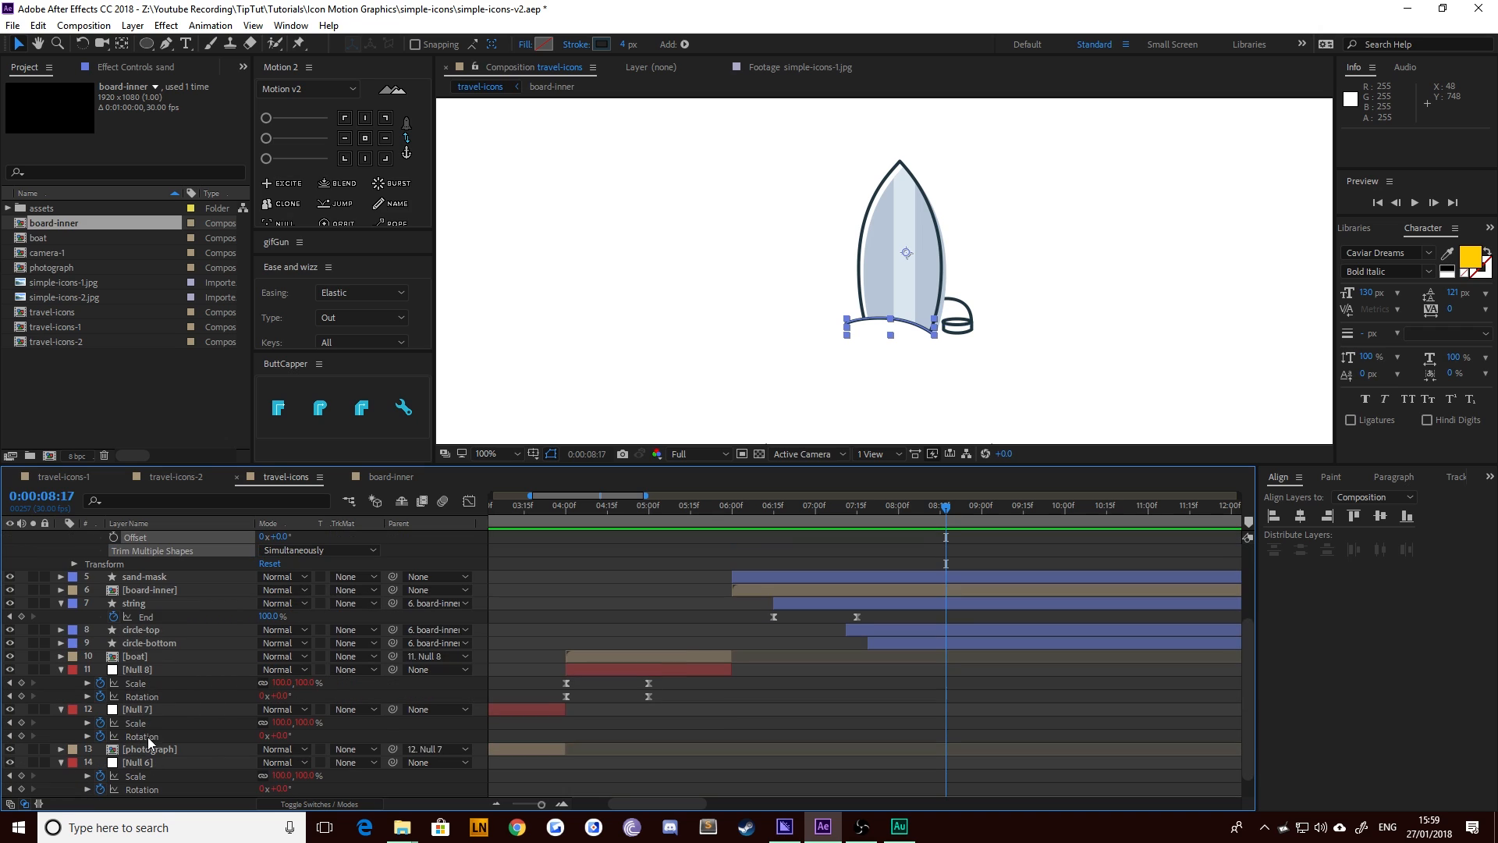
scroll(166, 724, "up", 5)
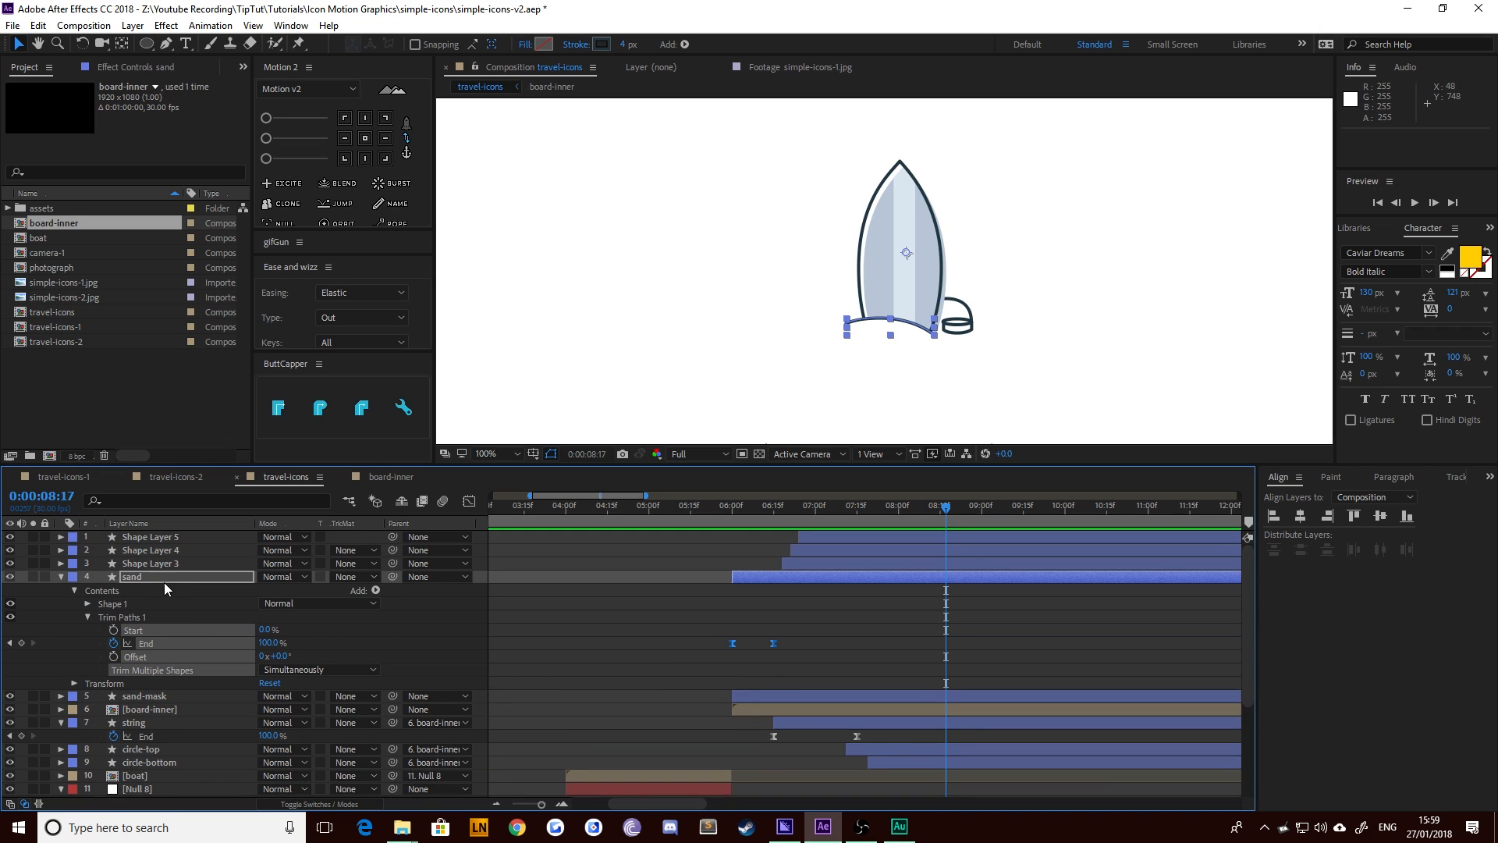
left_click(147, 535)
left_click(146, 696, "shift")
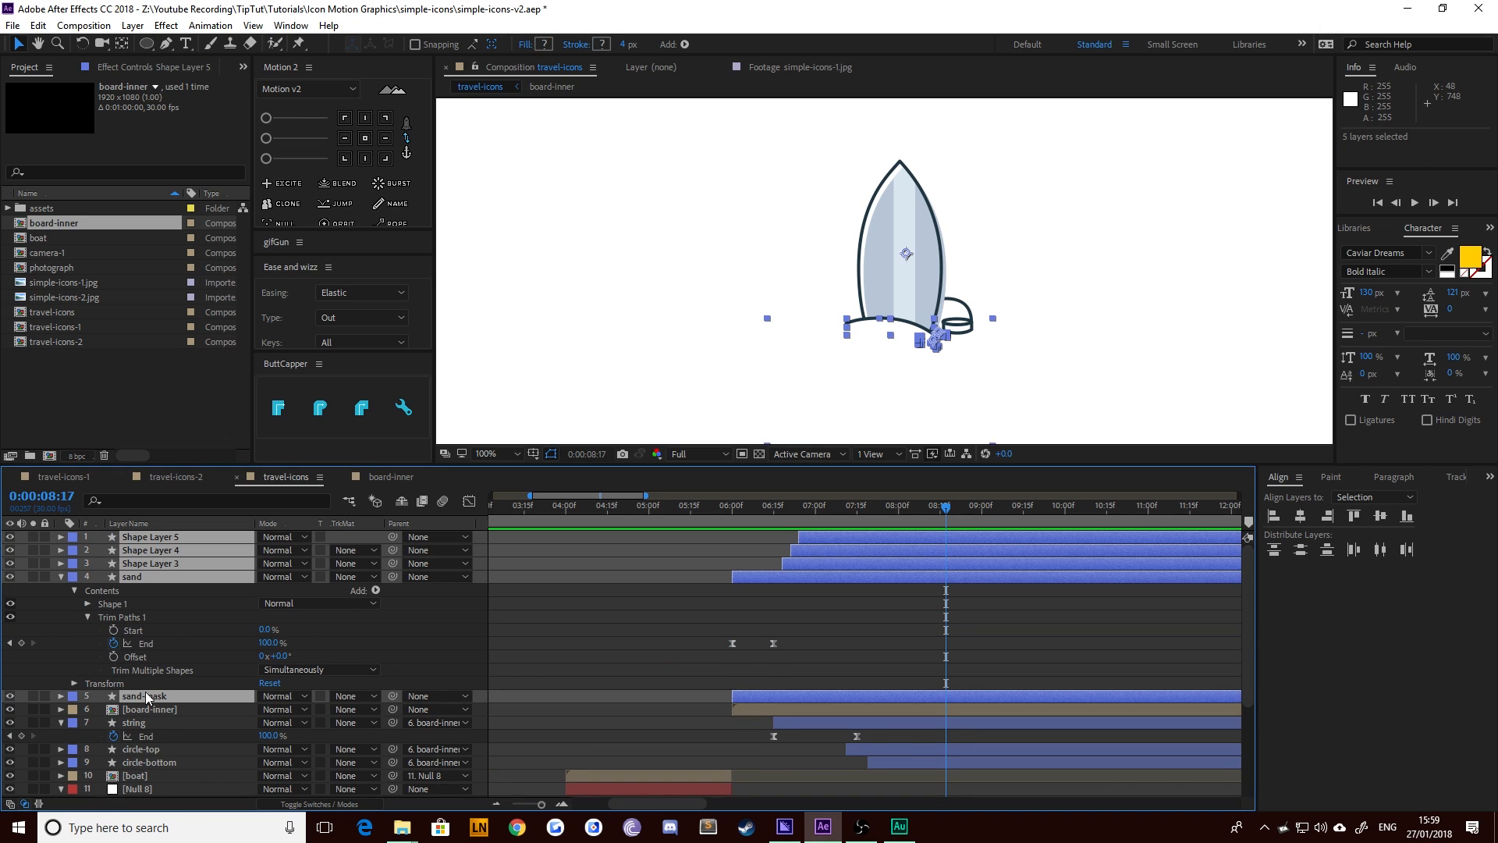
key("u")
key("u")
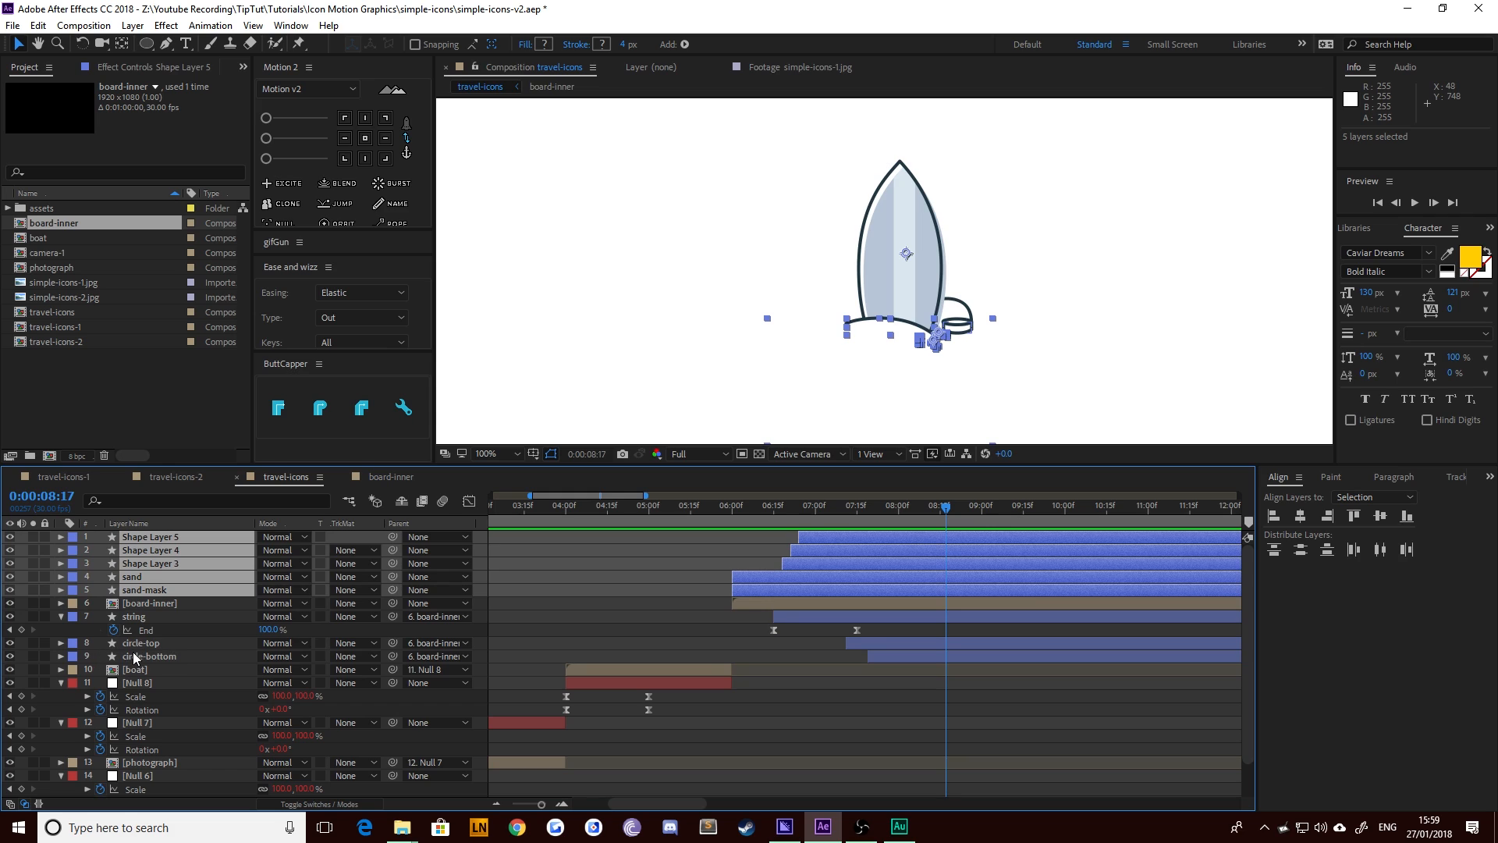
Reveal the circle-top and circle-bottom keyframes and move both final End keyframes 10 frames earlier
left_click(141, 642)
left_click(149, 655, "shift")
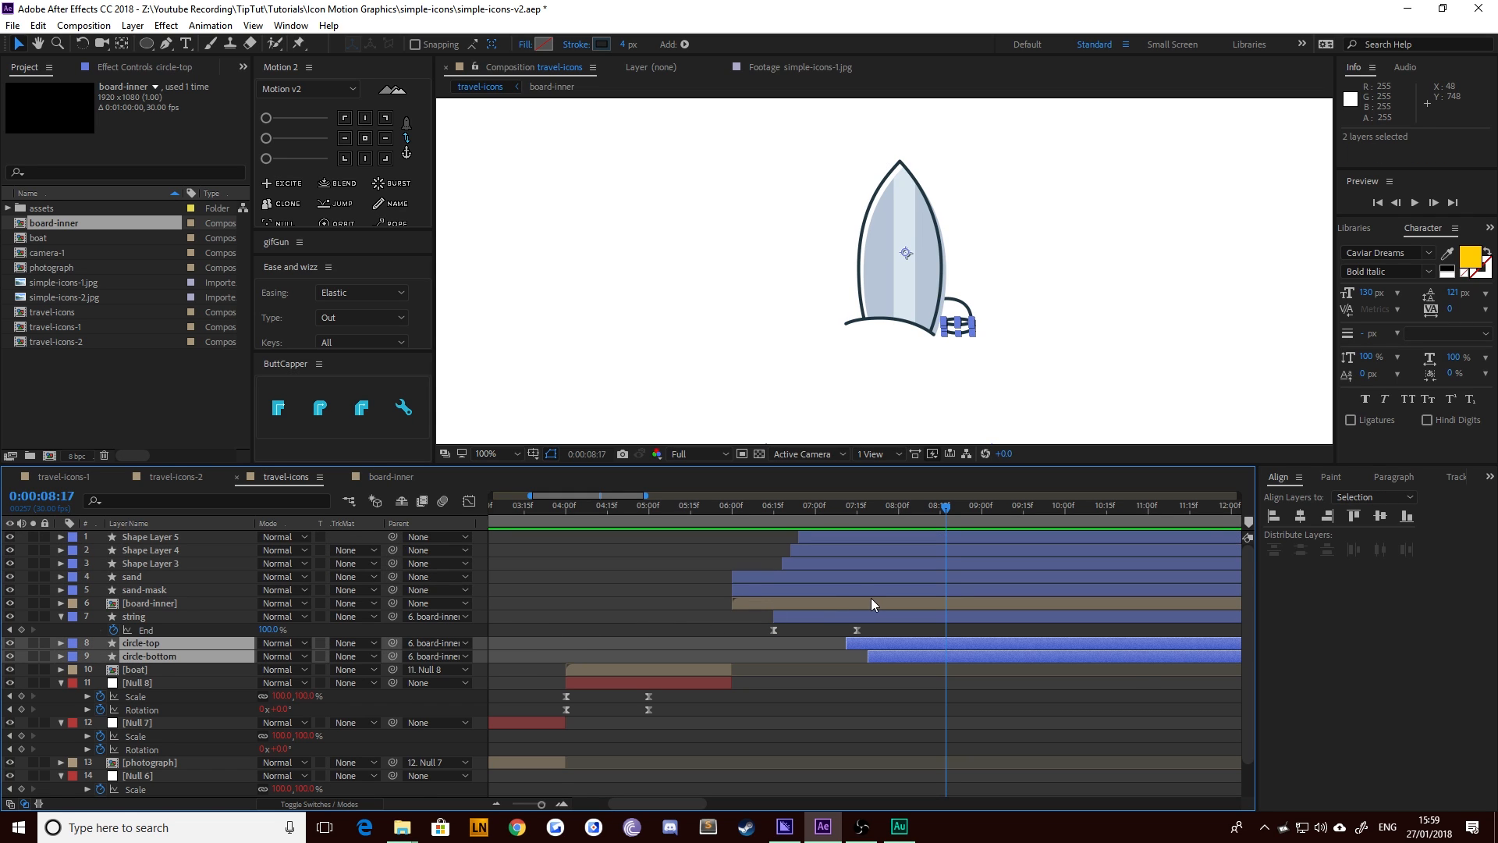
key("u")
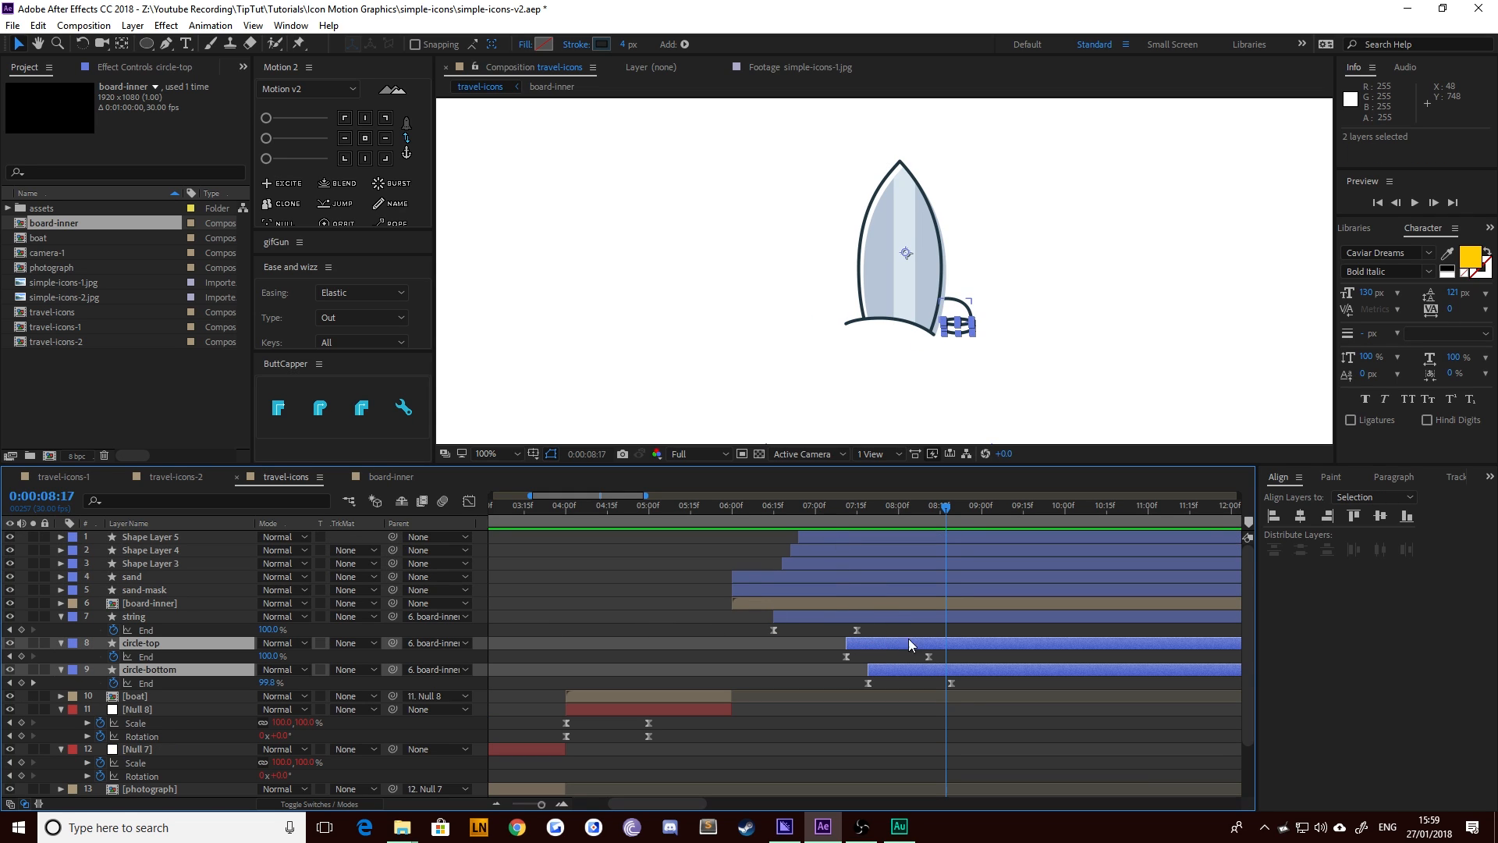
left_click_drag(989, 661, 915, 683)
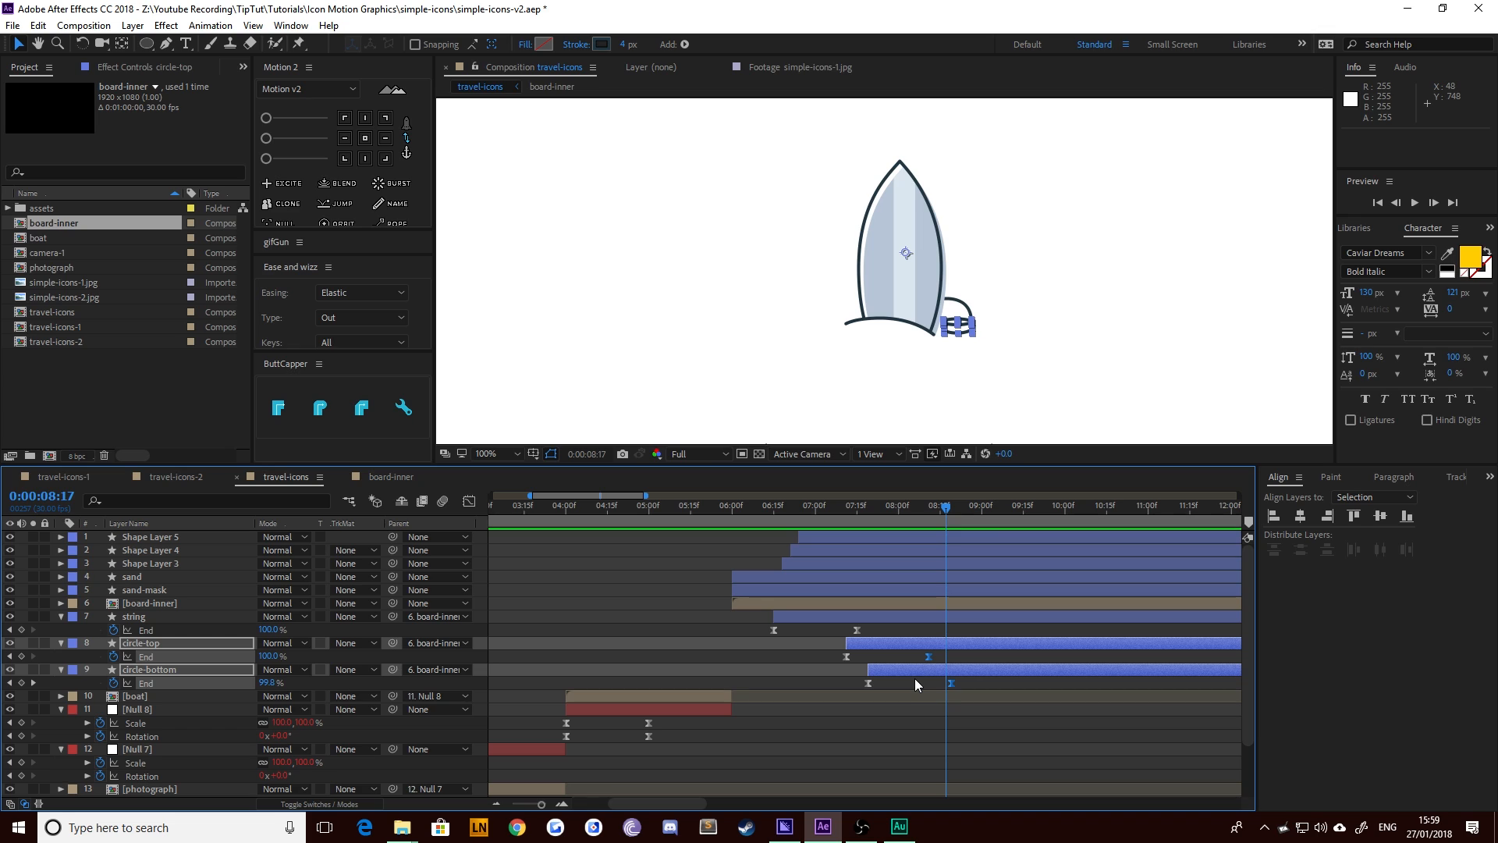
key("alt+shift+Left")
Shorten the string's draw-on by moving its final End keyframe 10 frames earlier
left_click_drag(877, 626, 829, 636)
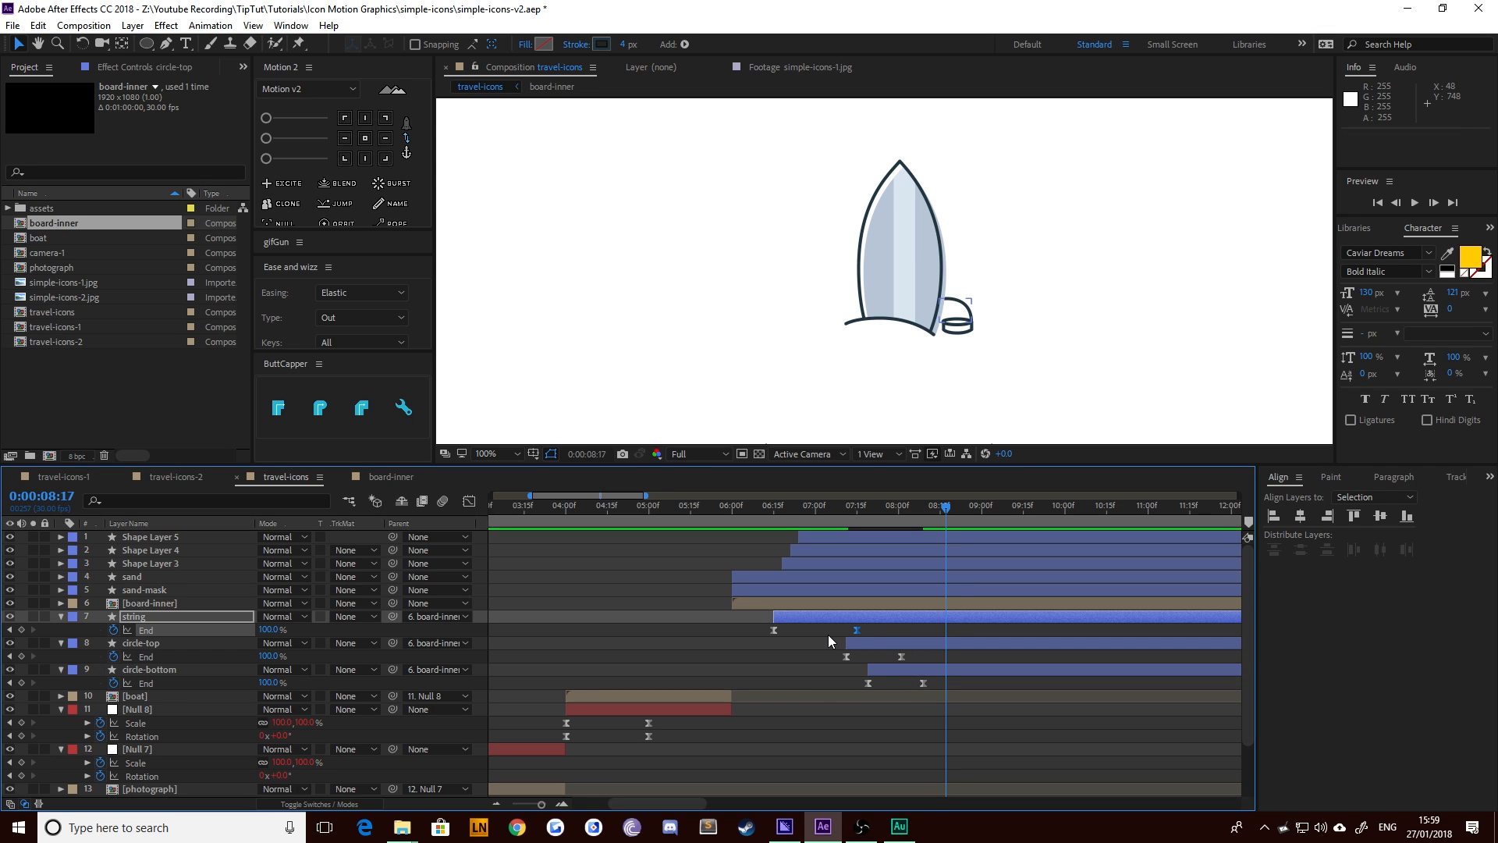
key("alt+shift+Left")
Shift the circle-top and circle-bottom layers earlier so circle-top starts near the end of the string's draw-on, and preview the timing
left_click(881, 643)
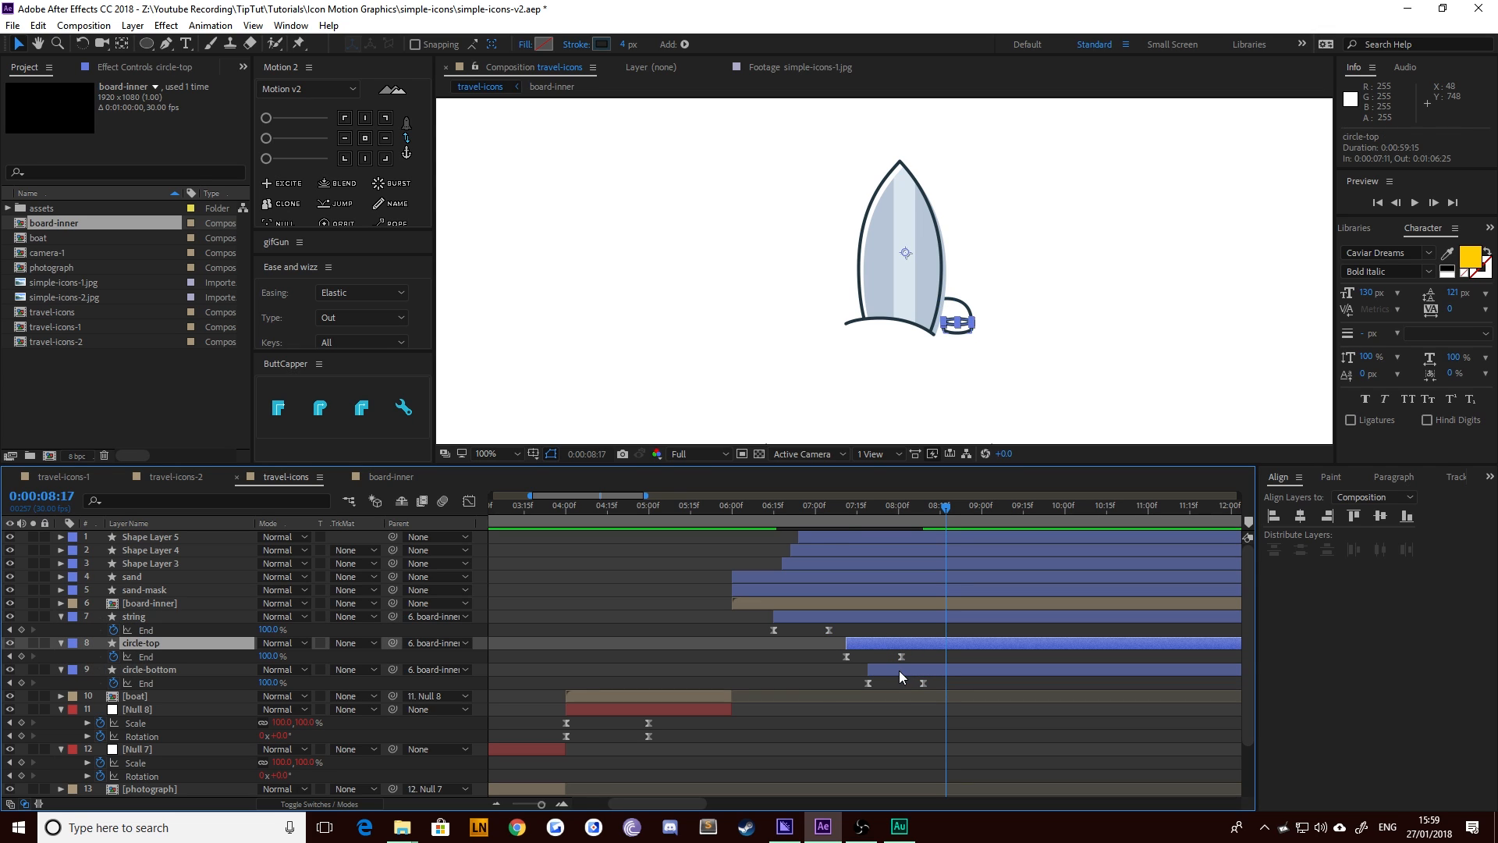
left_click(899, 671, "shift")
left_click_drag(807, 513, 824, 512)
left_click_drag(864, 647, 838, 647)
key("space")
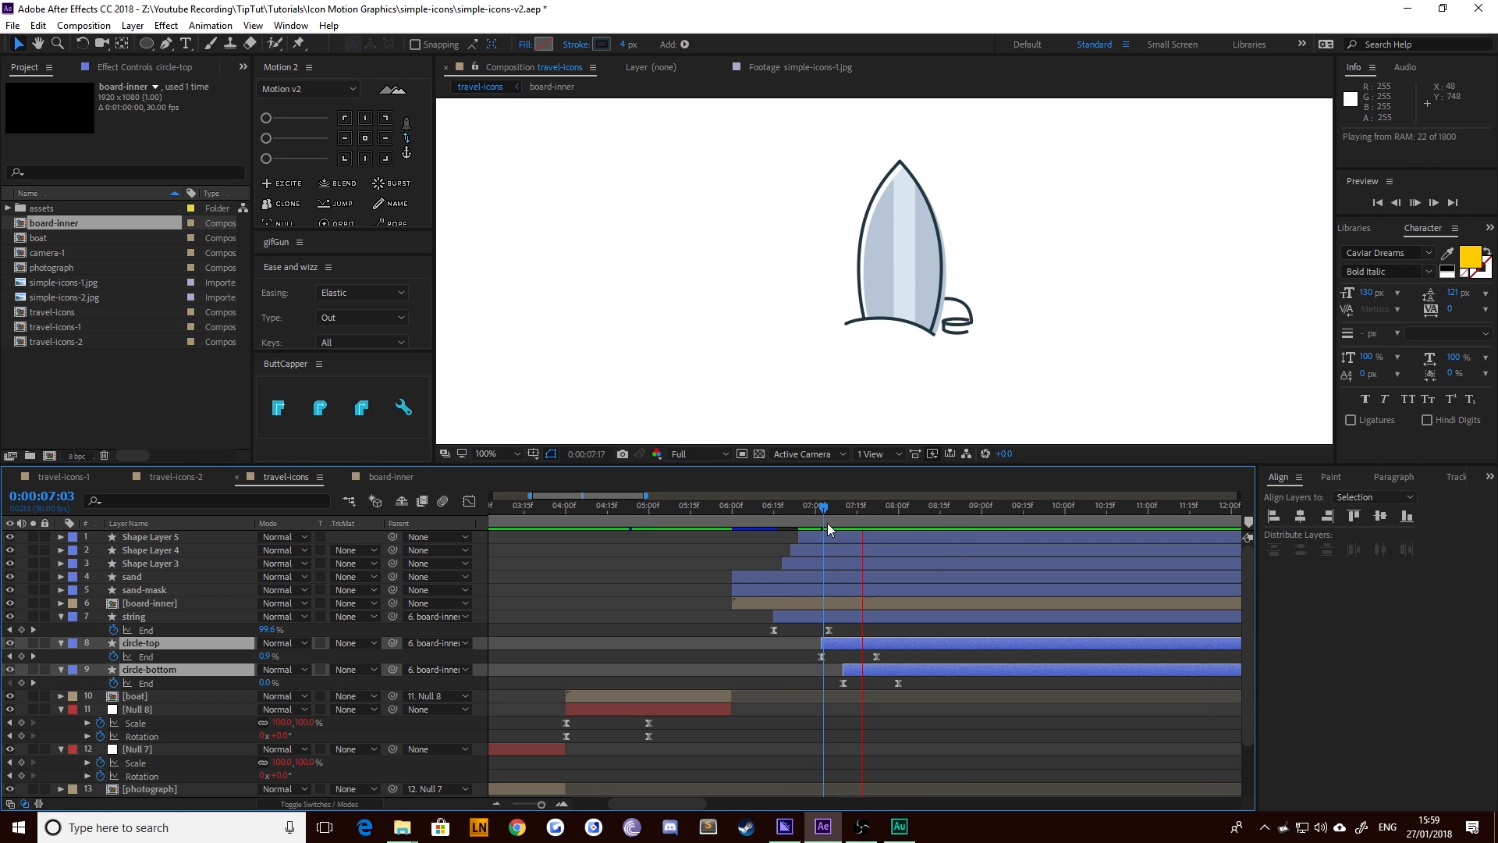
Zoom out to the whole frame and play back the surfboard animation from 0:00:06:00
scroll(948, 202, "down", 4)
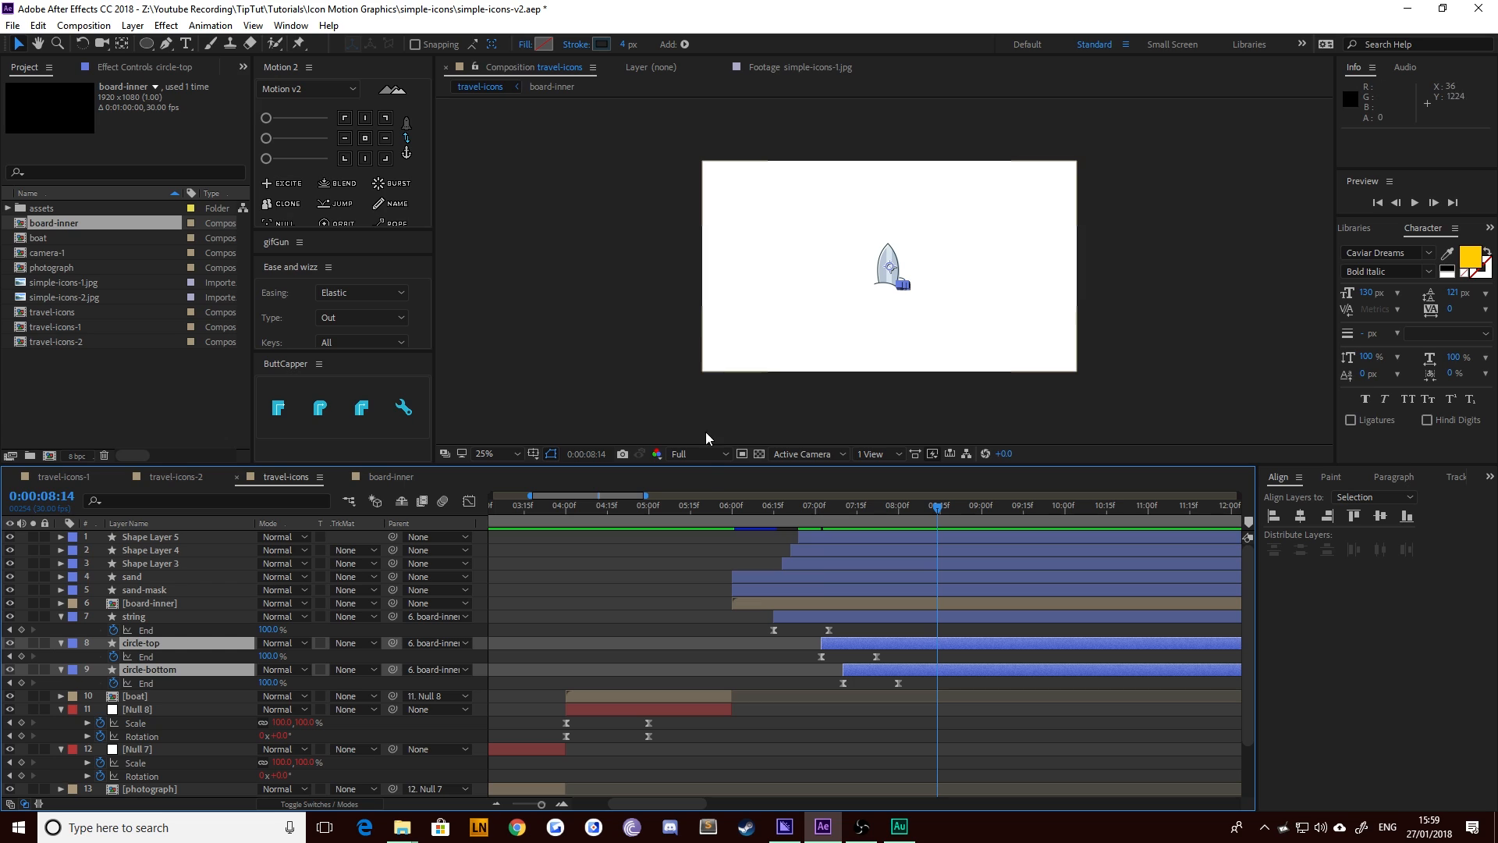
left_click(735, 506)
key("space")
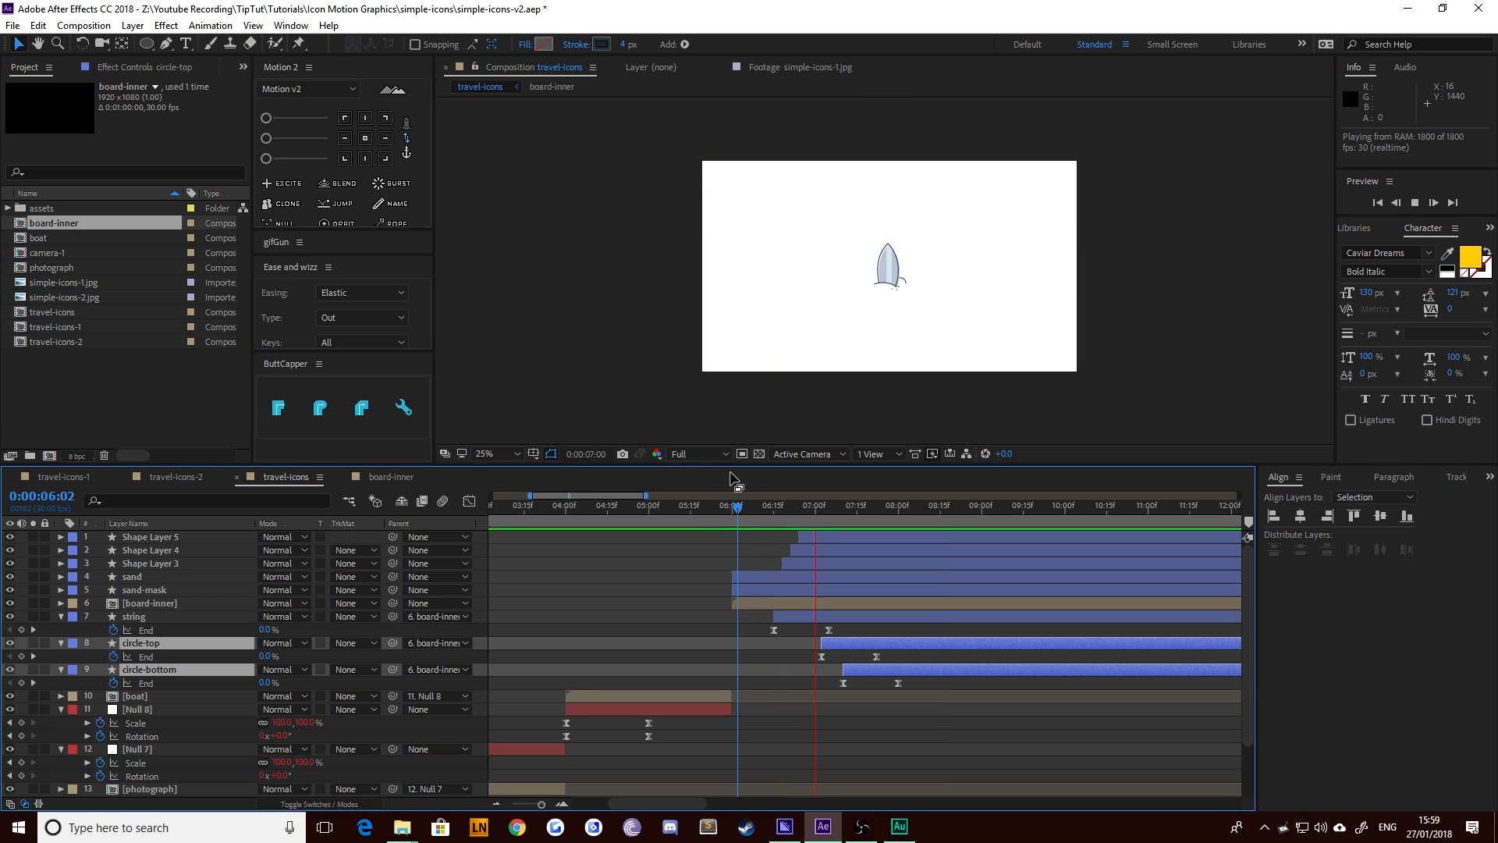
key("space")
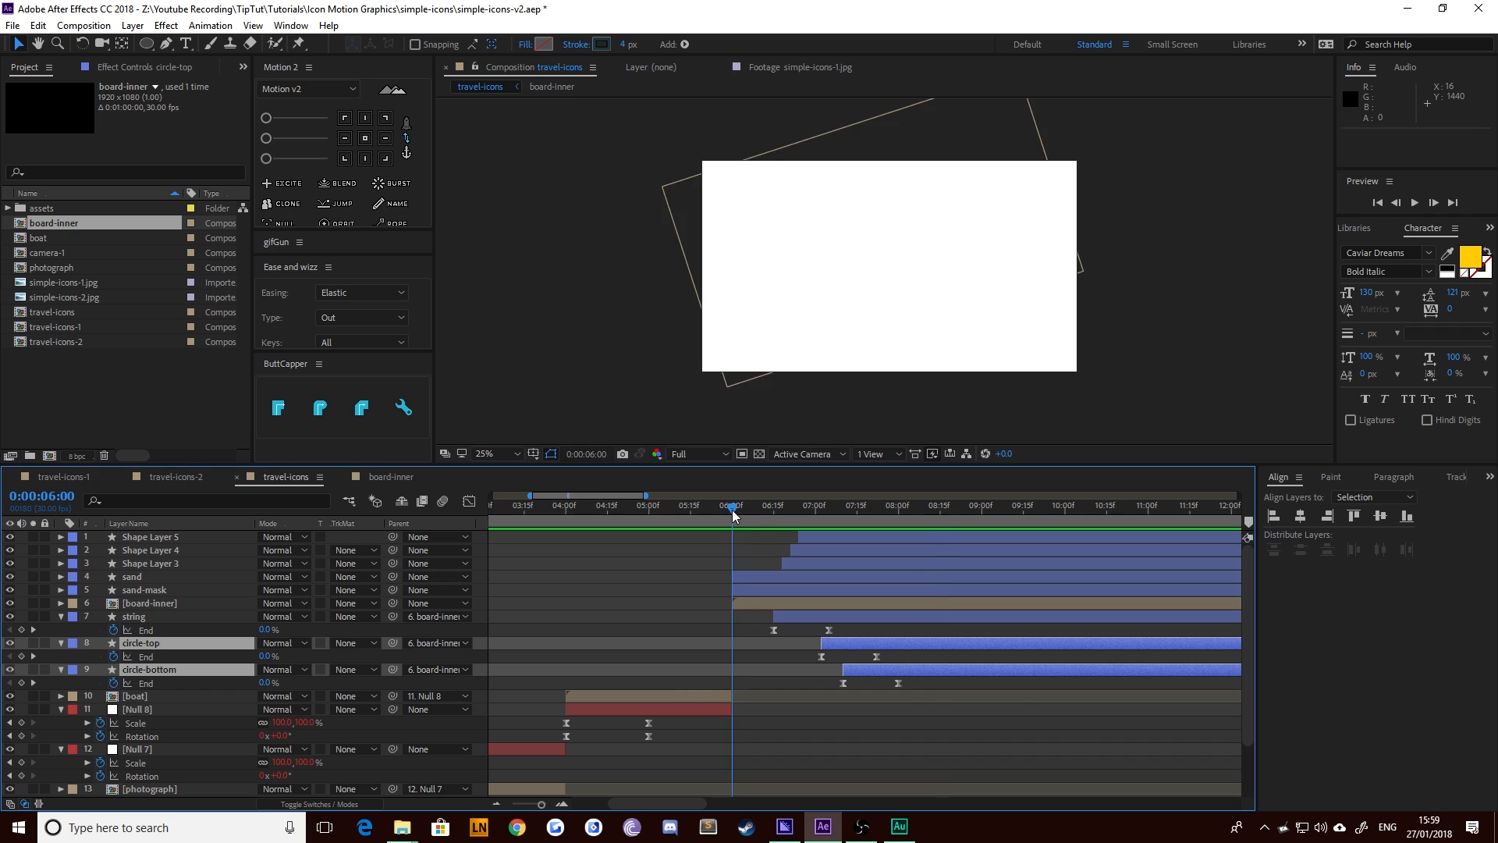
left_click(732, 509)
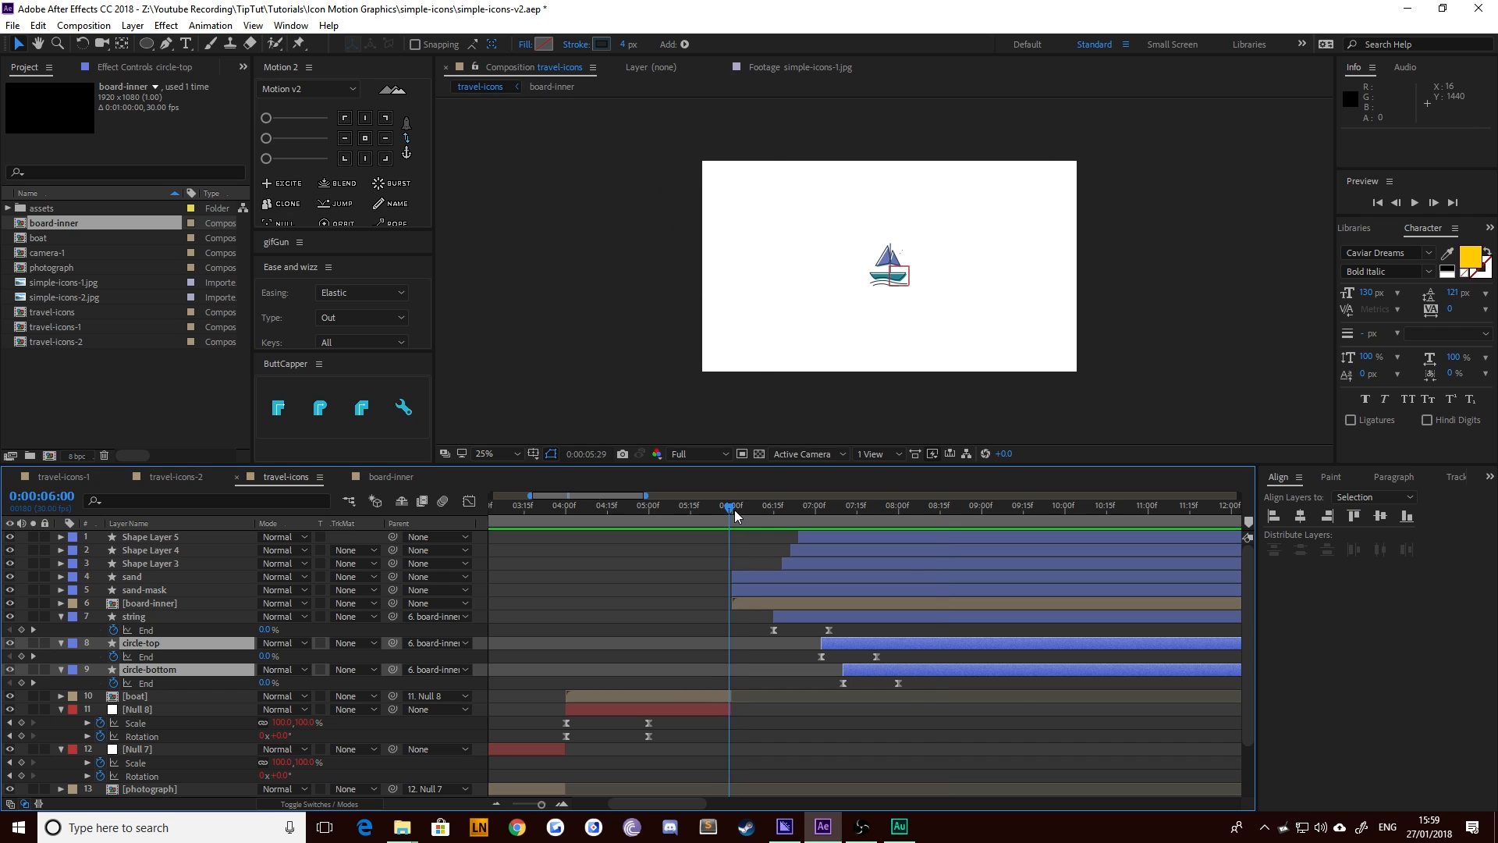
Pre-compose all nine surfboard layers into a composition named surfboard and play back the full icon sequence
left_click(172, 539)
left_click(144, 673, "shift")
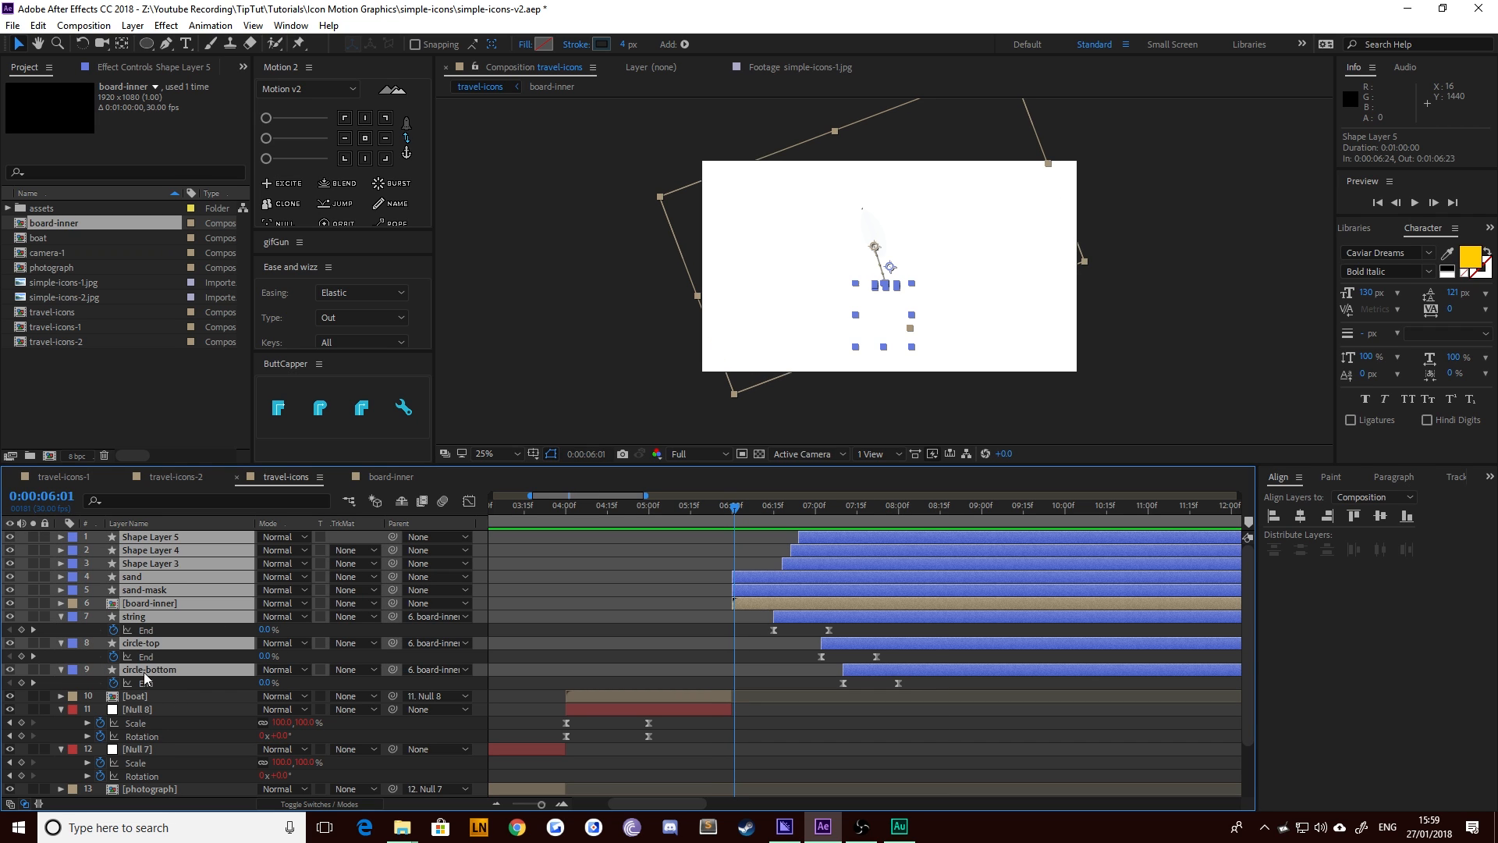
right_click(170, 554)
left_click(247, 676)
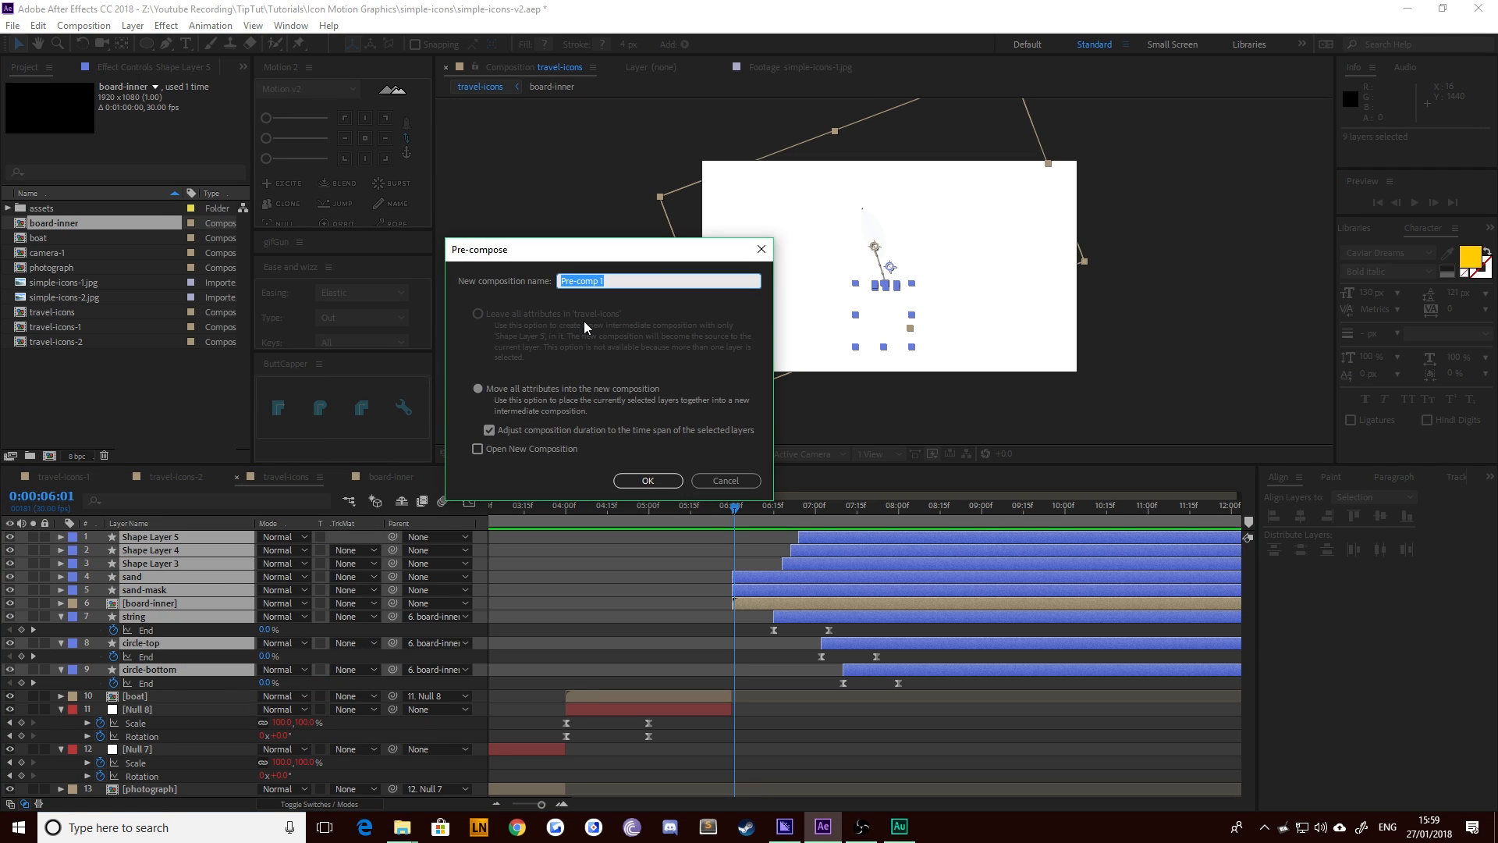
type("surfboard")
key("Return")
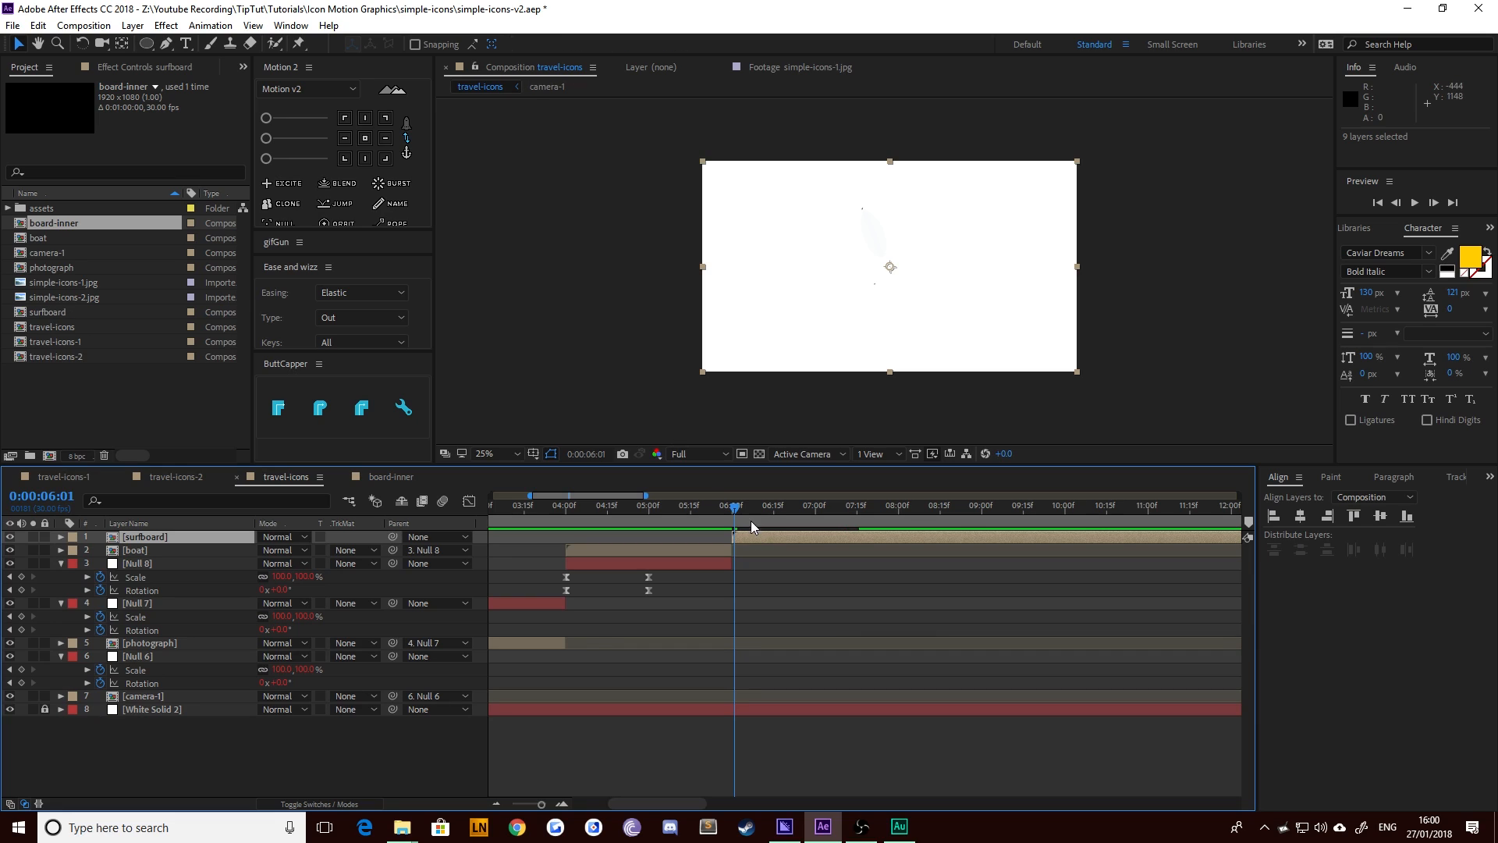
key("space")
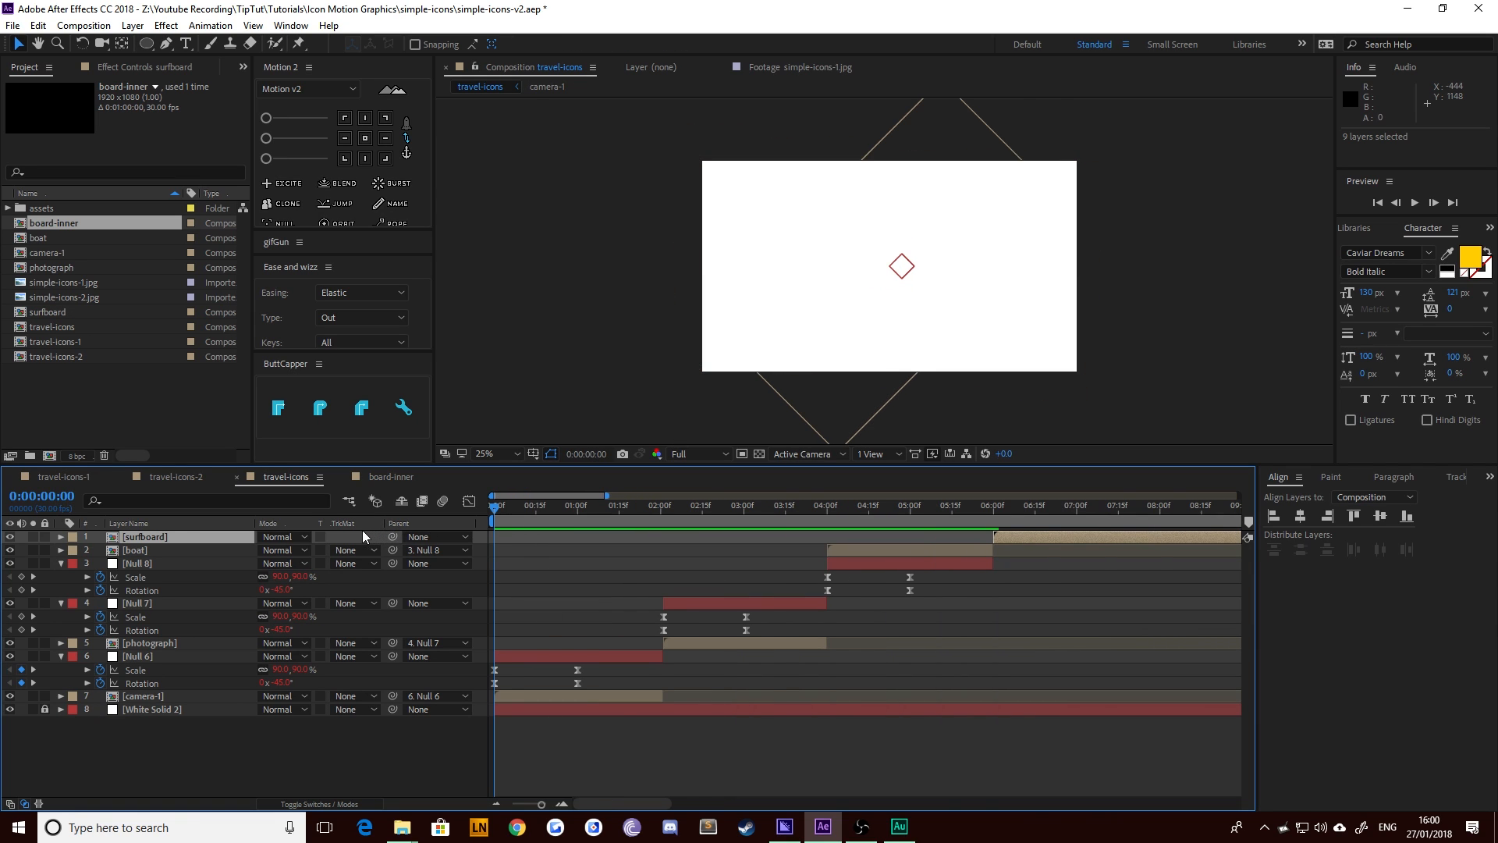
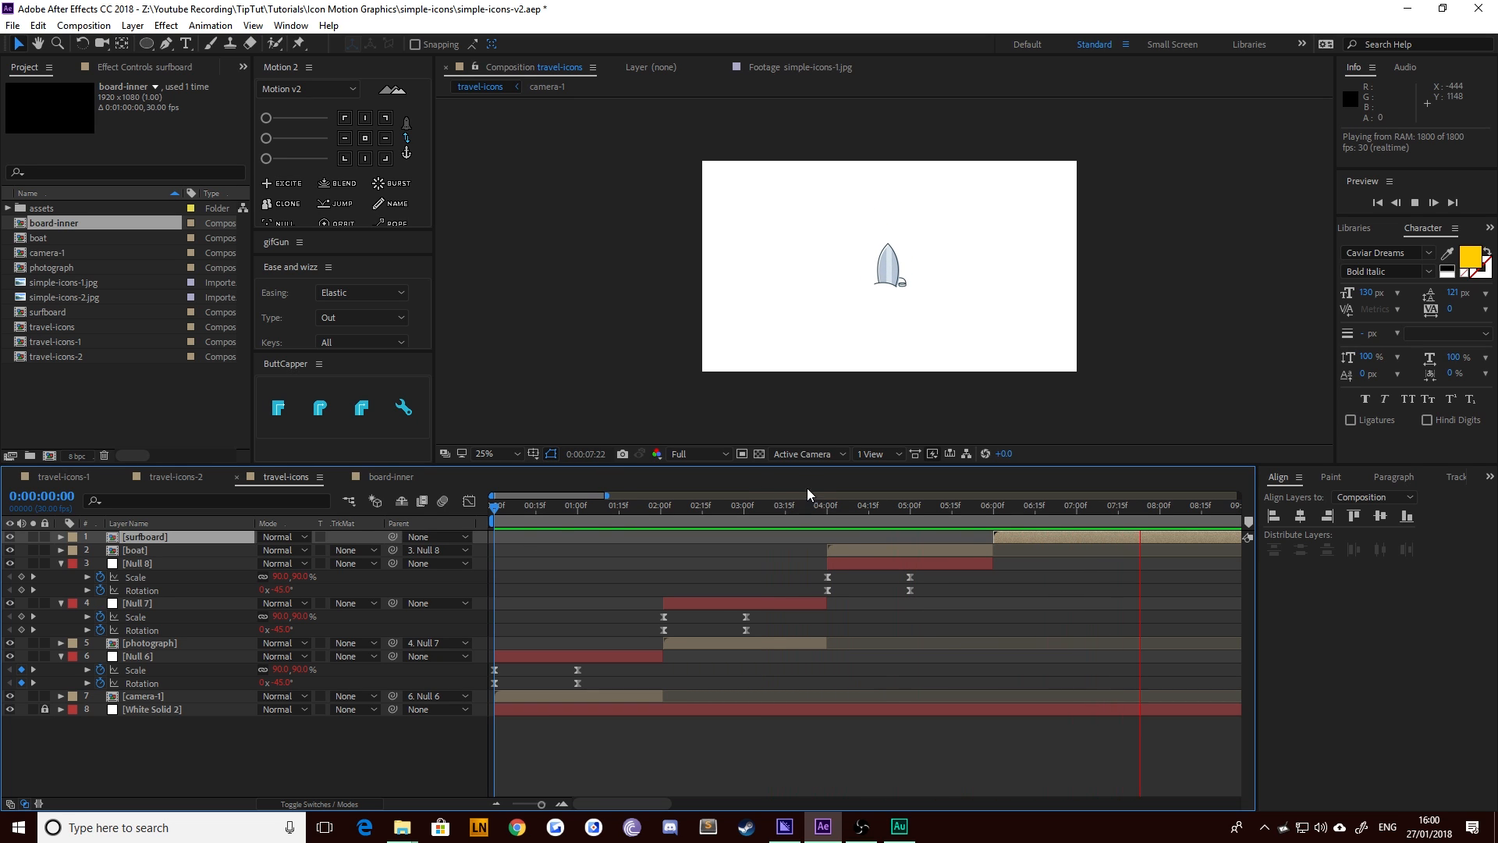
Add a null object starting at 0:00:06:00 and place it directly beneath the surfboard layer
left_click(990, 508)
mouse_move(981, 507)
left_mouse_down()
mouse_move(838, 507)
mouse_move(993, 511)
left_mouse_up()
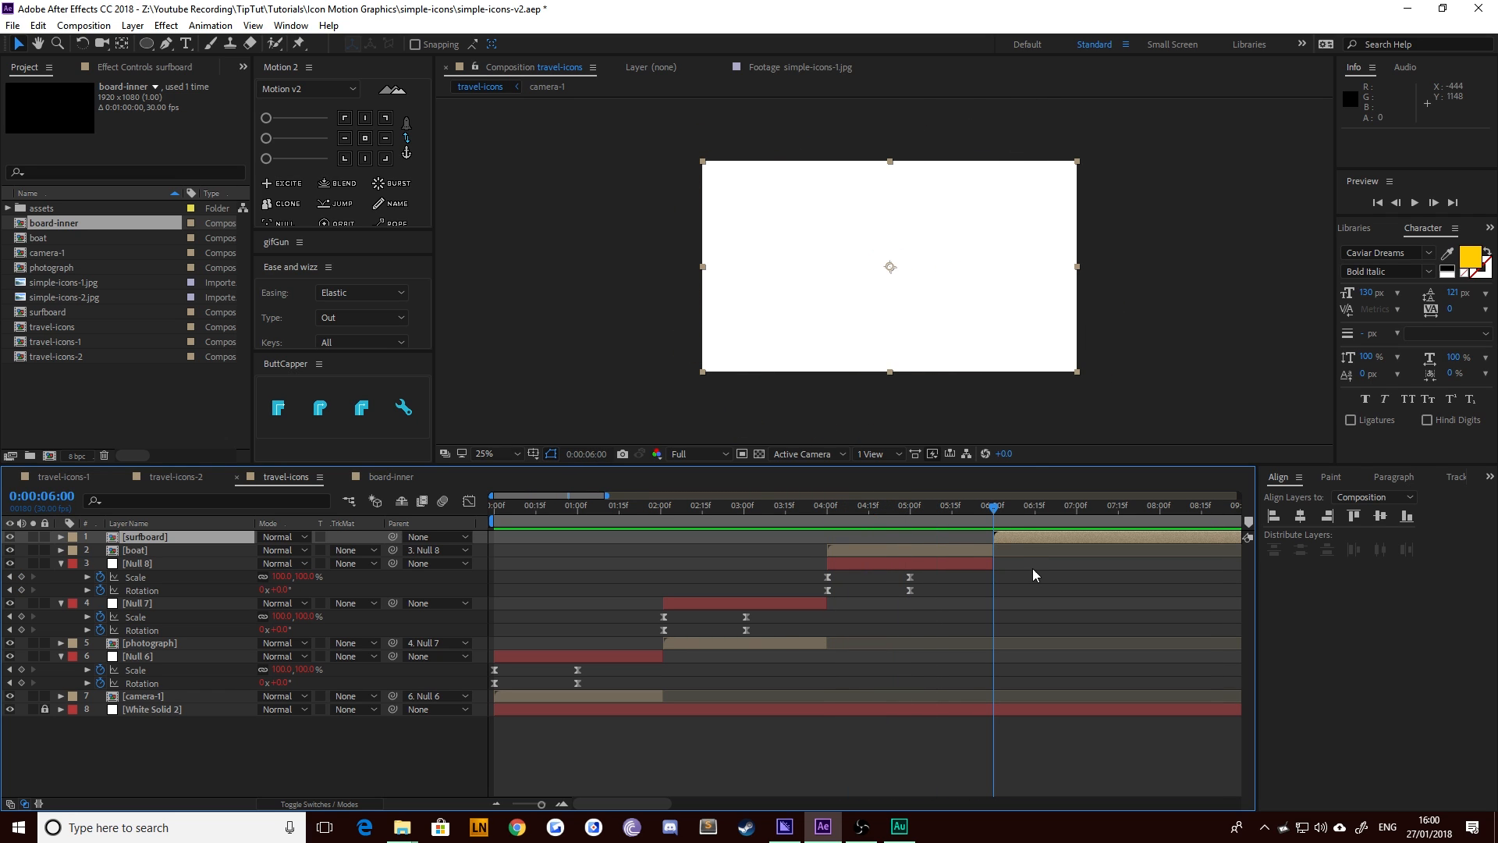
left_click(1027, 542)
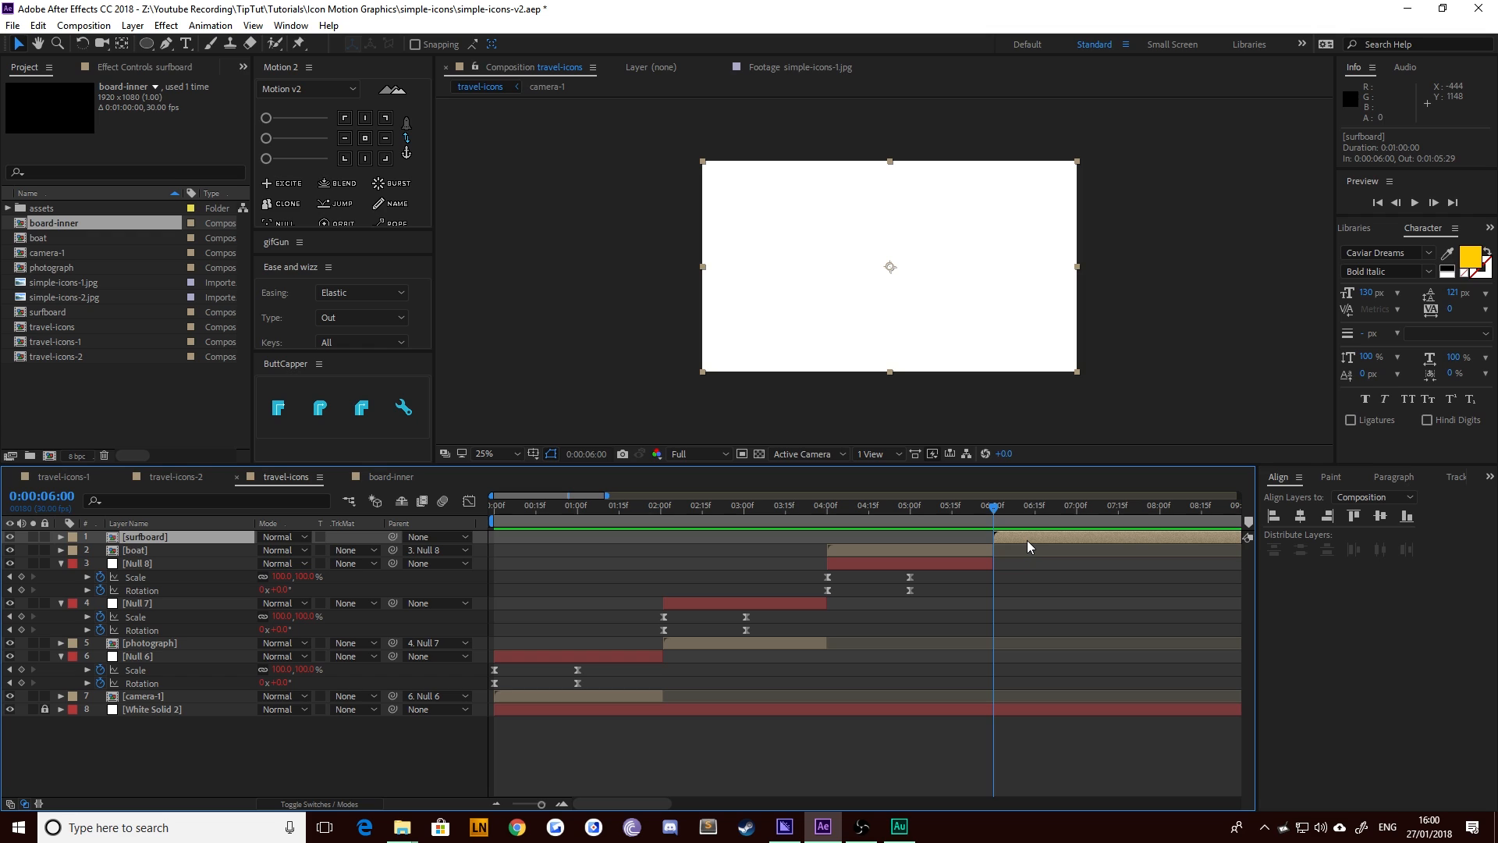
key("ctrl+alt+shift+y")
key("alt+bracketleft")
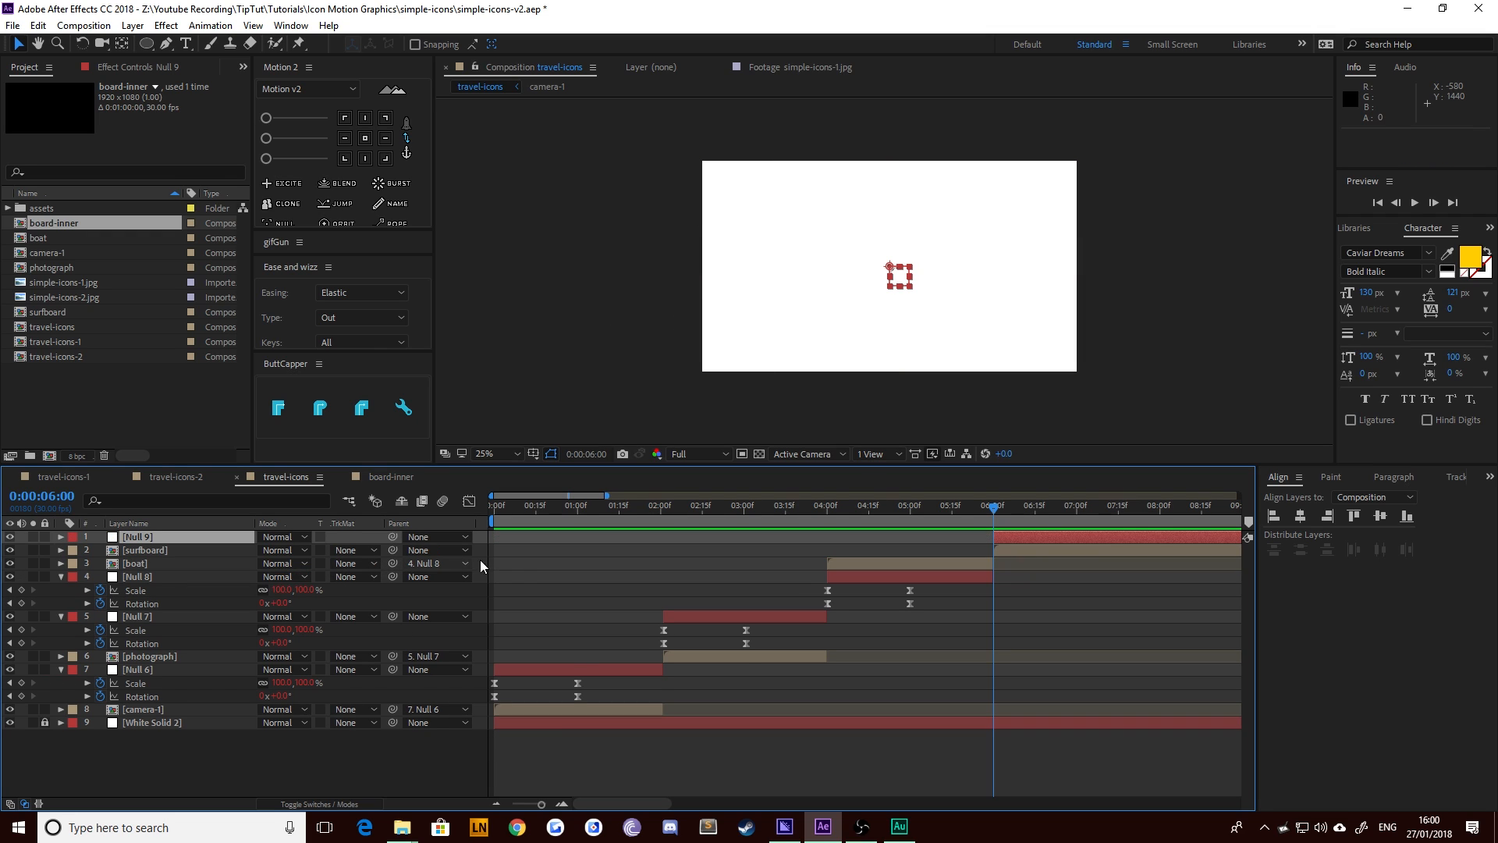
key("ctrl+bracketleft")
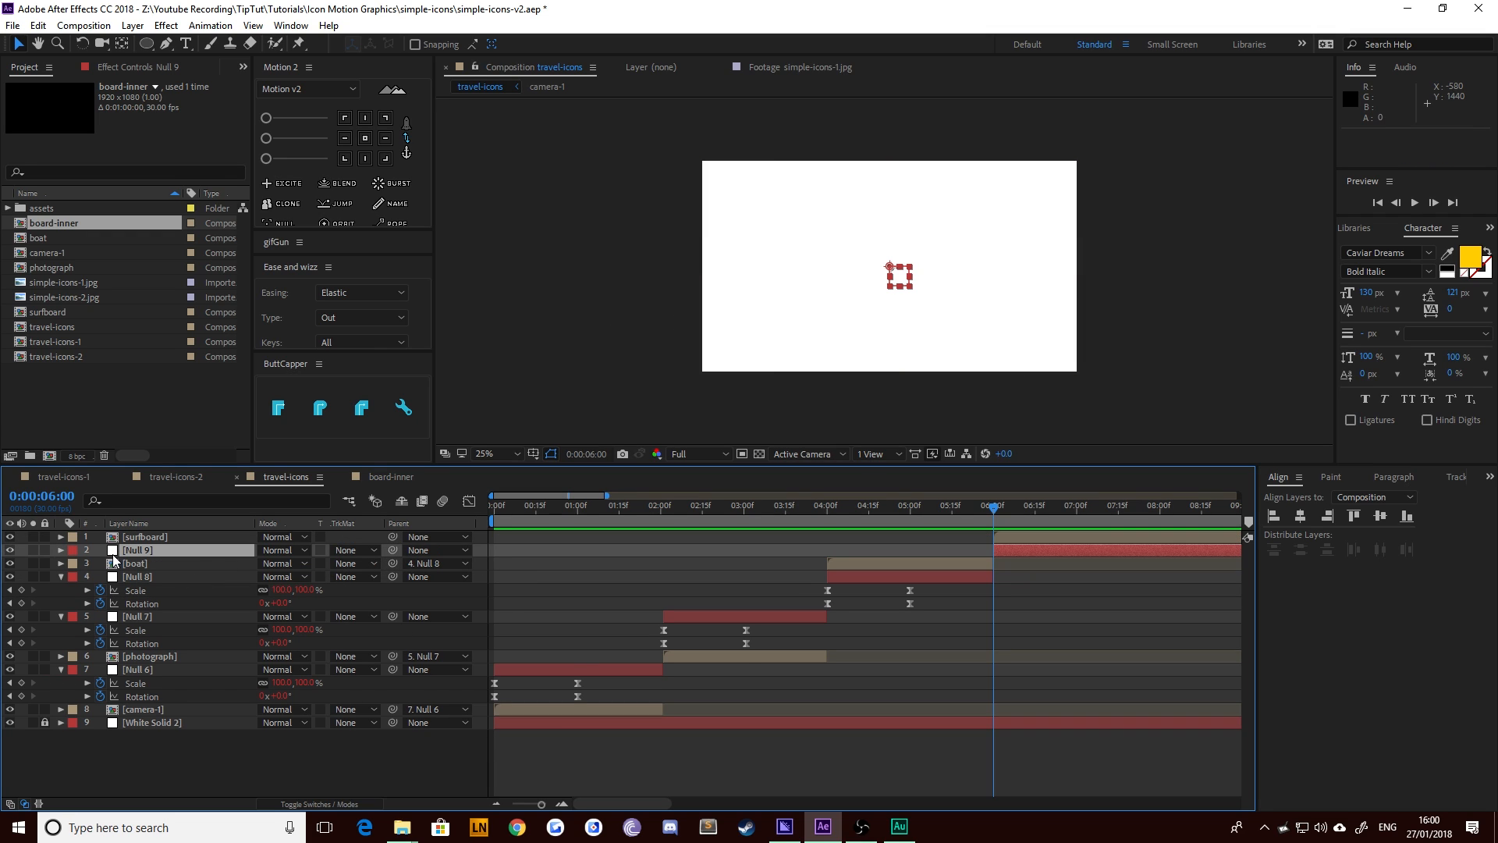
Keyframe the new null's Scale at 100% and Rotation at 0° at both 0:00:06:00 and 0:00:07:00
key("s")
key("shift+r")
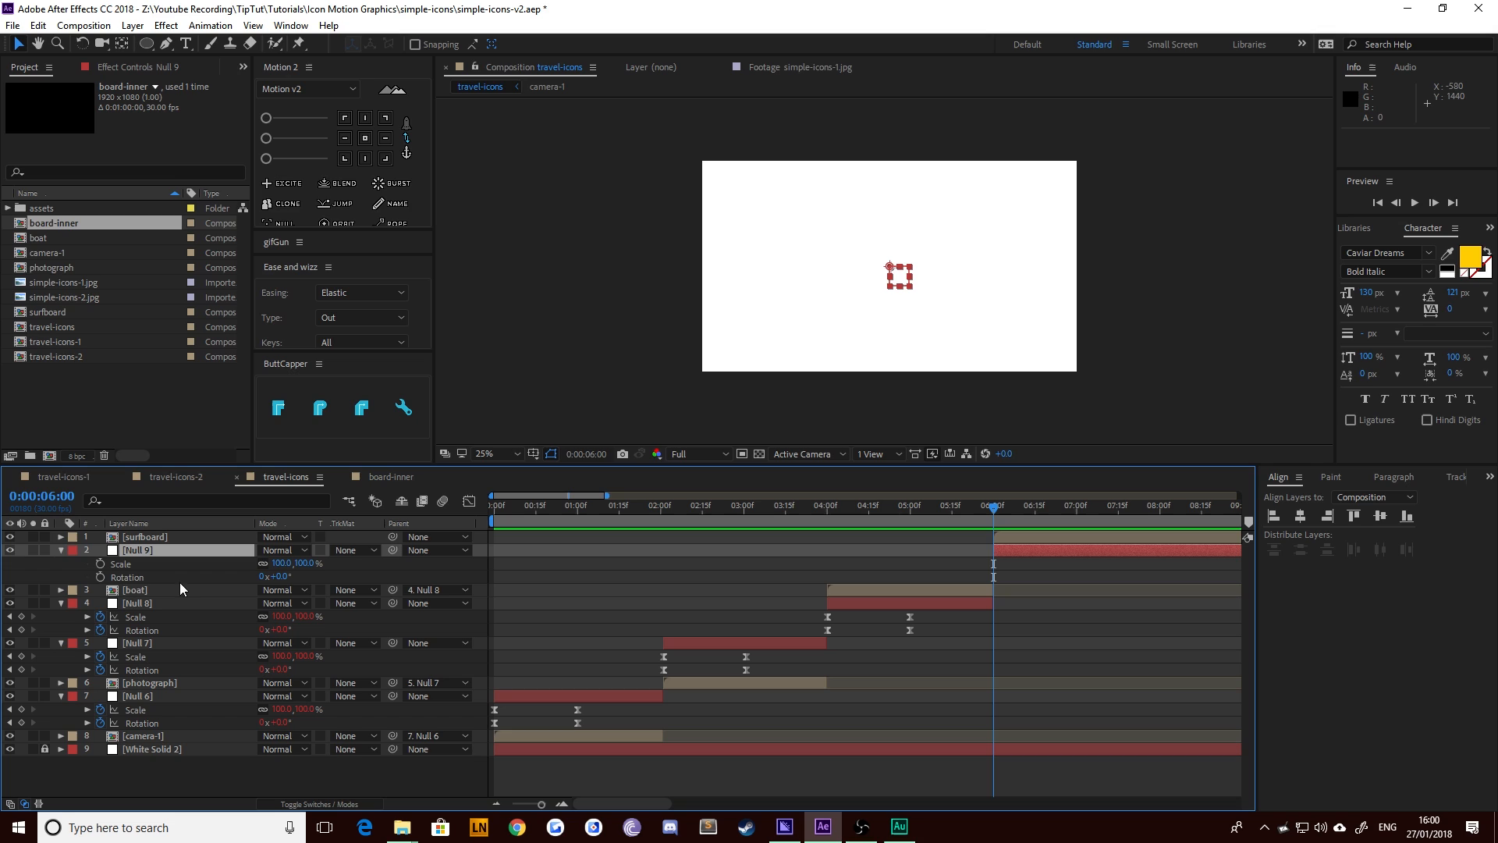
left_click(100, 577)
left_click(100, 563)
key("shift+Page_Down")
key("shift+Page_Down")
key("shift+Page_Down")
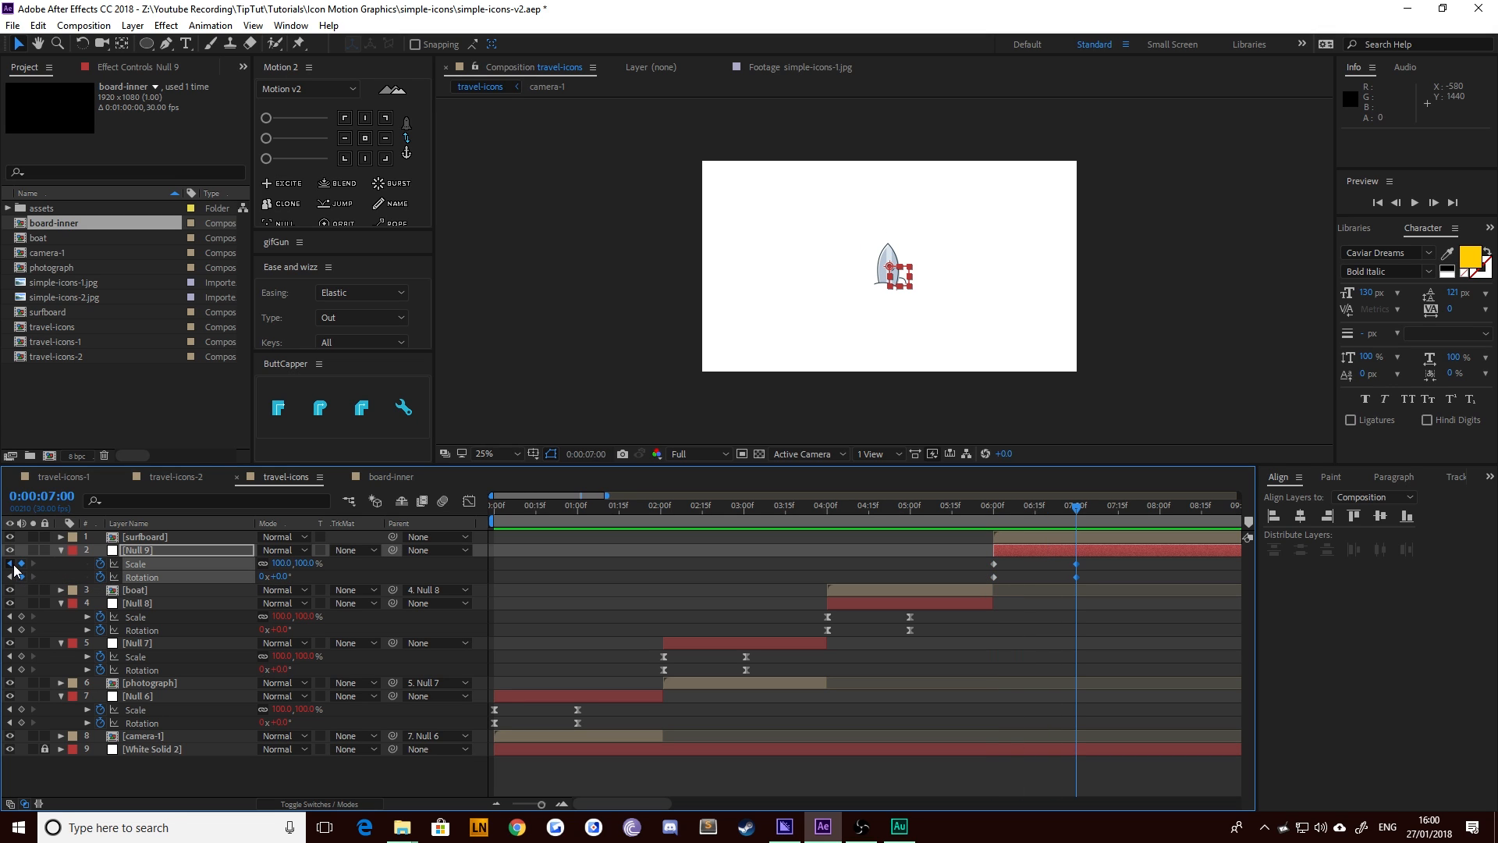
Set the null's starting keyframes at 0:00:06:00 to a Rotation of -45° and a Scale of 90%
left_click(12, 563)
left_click(279, 577)
type("-45")
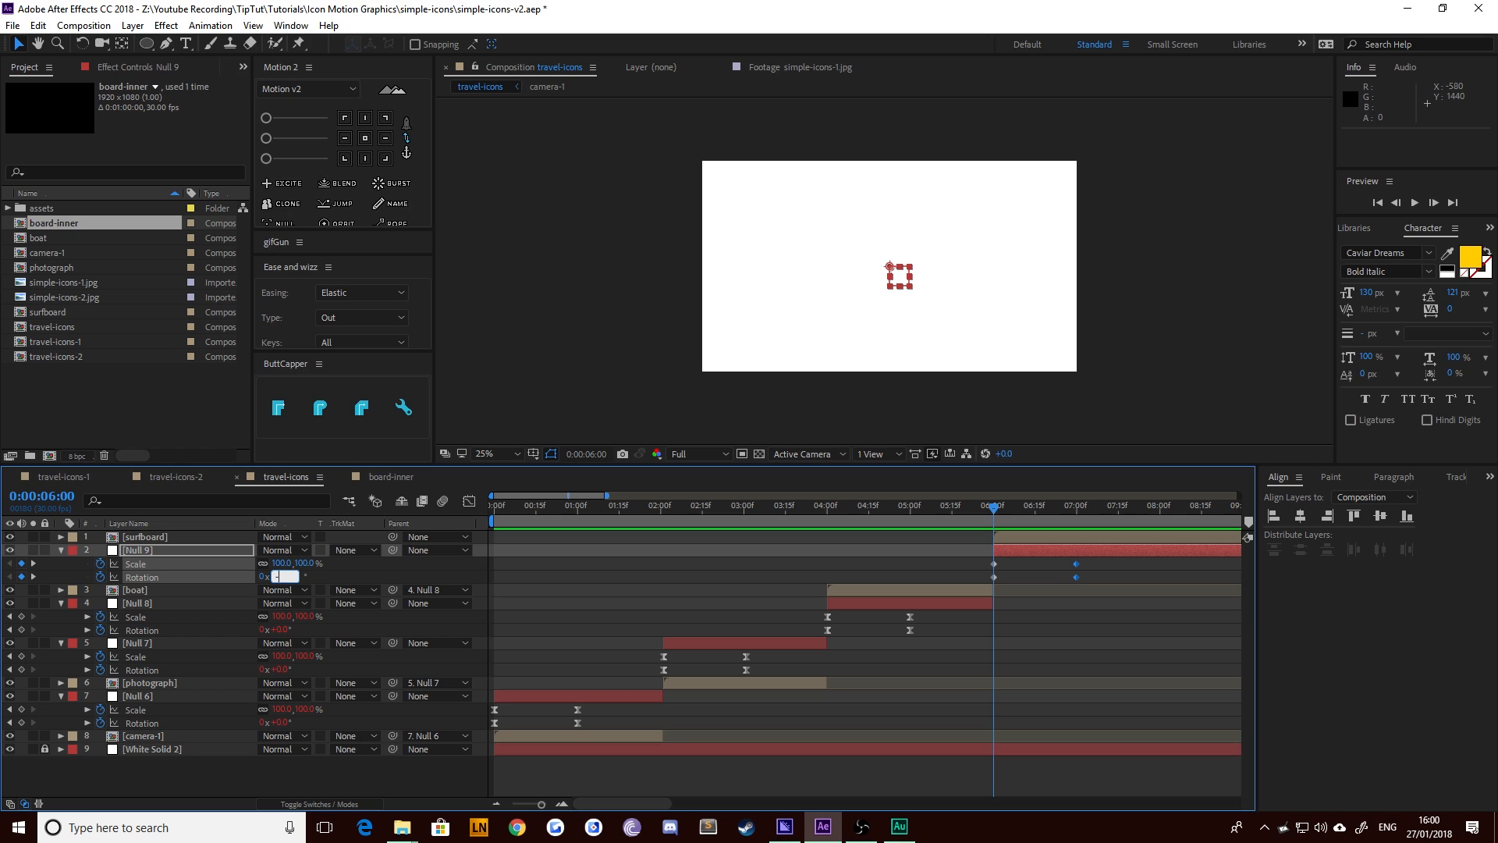
key("Return")
type("9")
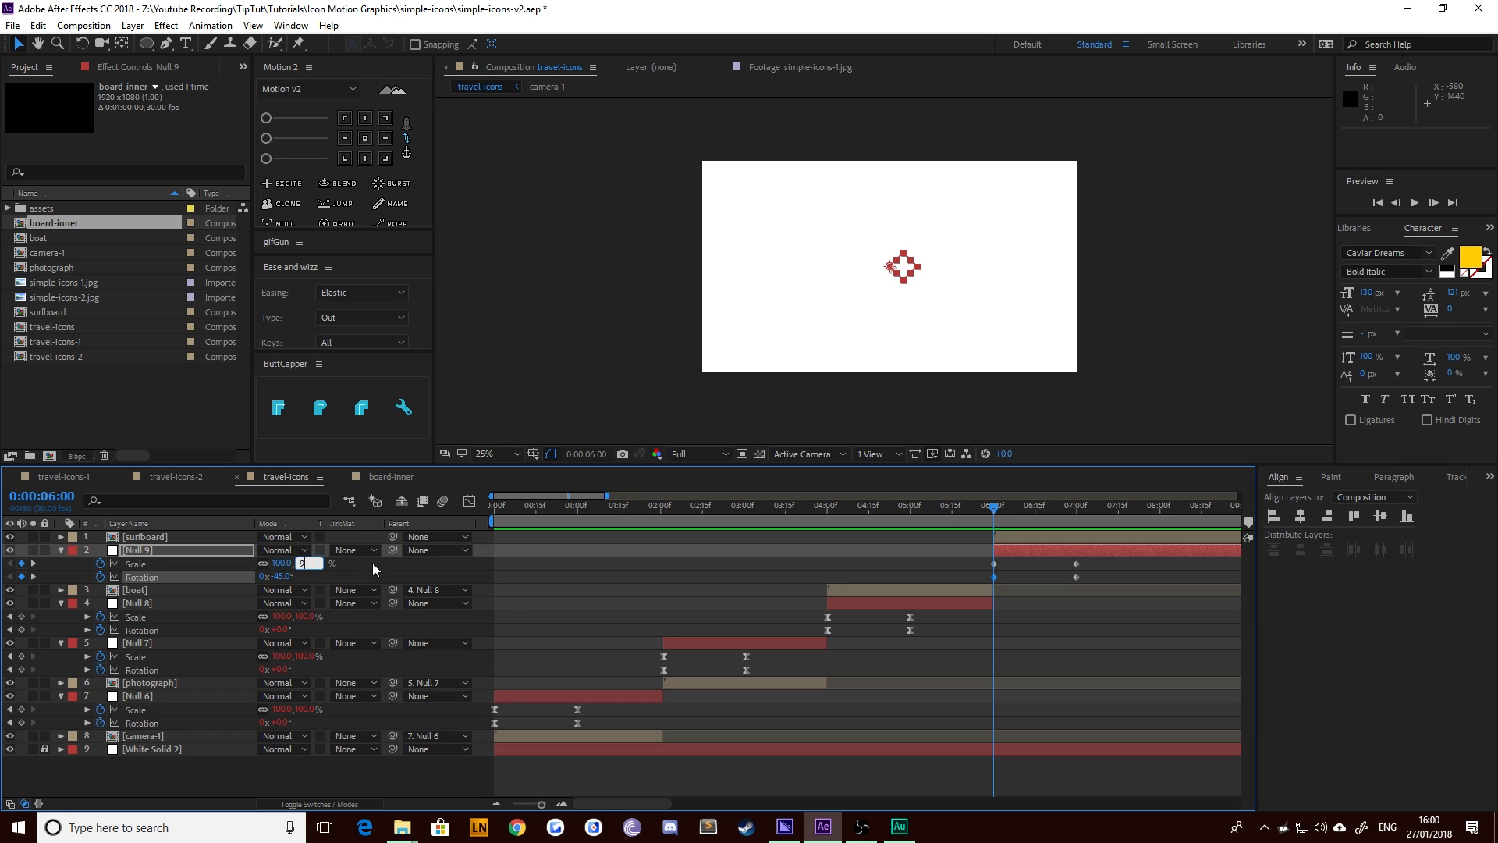
type("0")
key("Return")
Apply Easy Ease to the null's Scale and Rotation keyframes and lengthen the ease-out in their speed graph
left_click_drag(1082, 579, 989, 569)
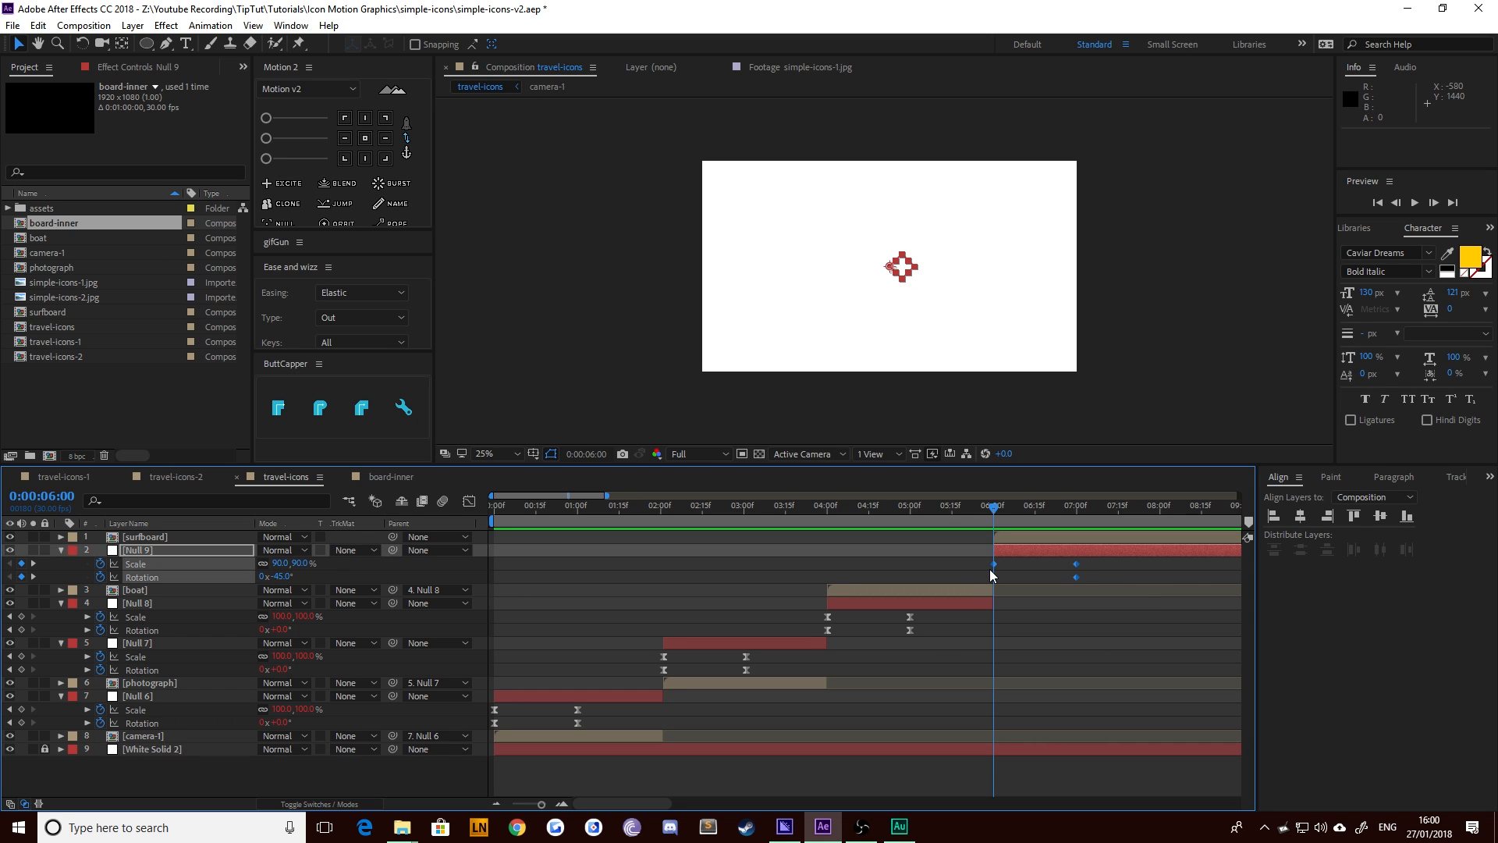
key("F9")
left_click(469, 502)
left_click_drag(1130, 687, 876, 772)
left_click_drag(1061, 751, 1034, 752)
left_click(469, 503)
Parent the surfboard layer to Null 9 and preview the move from 0:00:06:00
left_click(1117, 515)
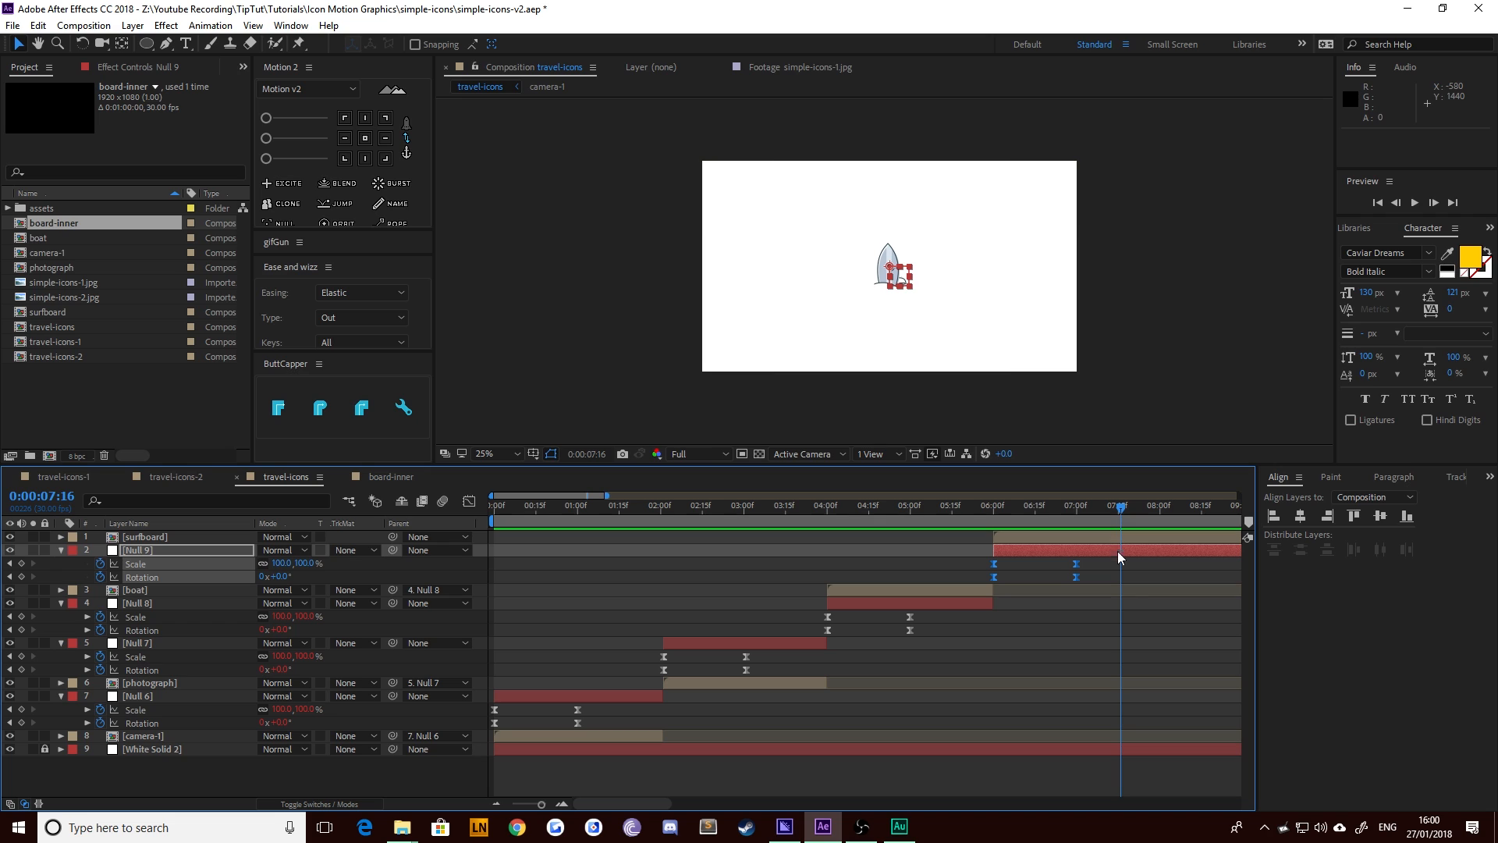
left_click(1135, 548)
left_click(1116, 540)
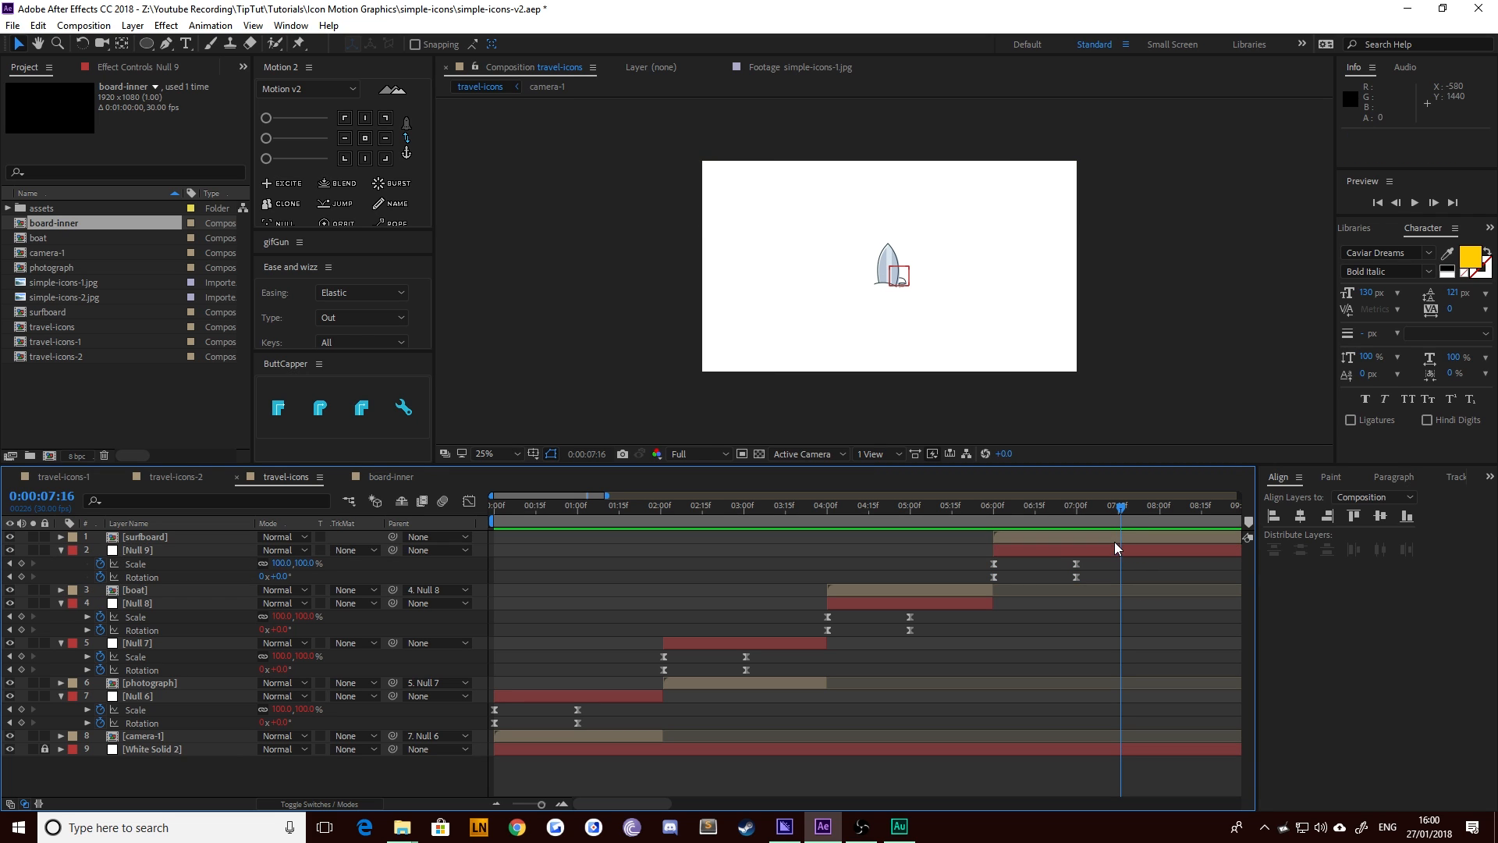
left_click_drag(395, 535, 229, 550)
left_click(1005, 516)
key("space")
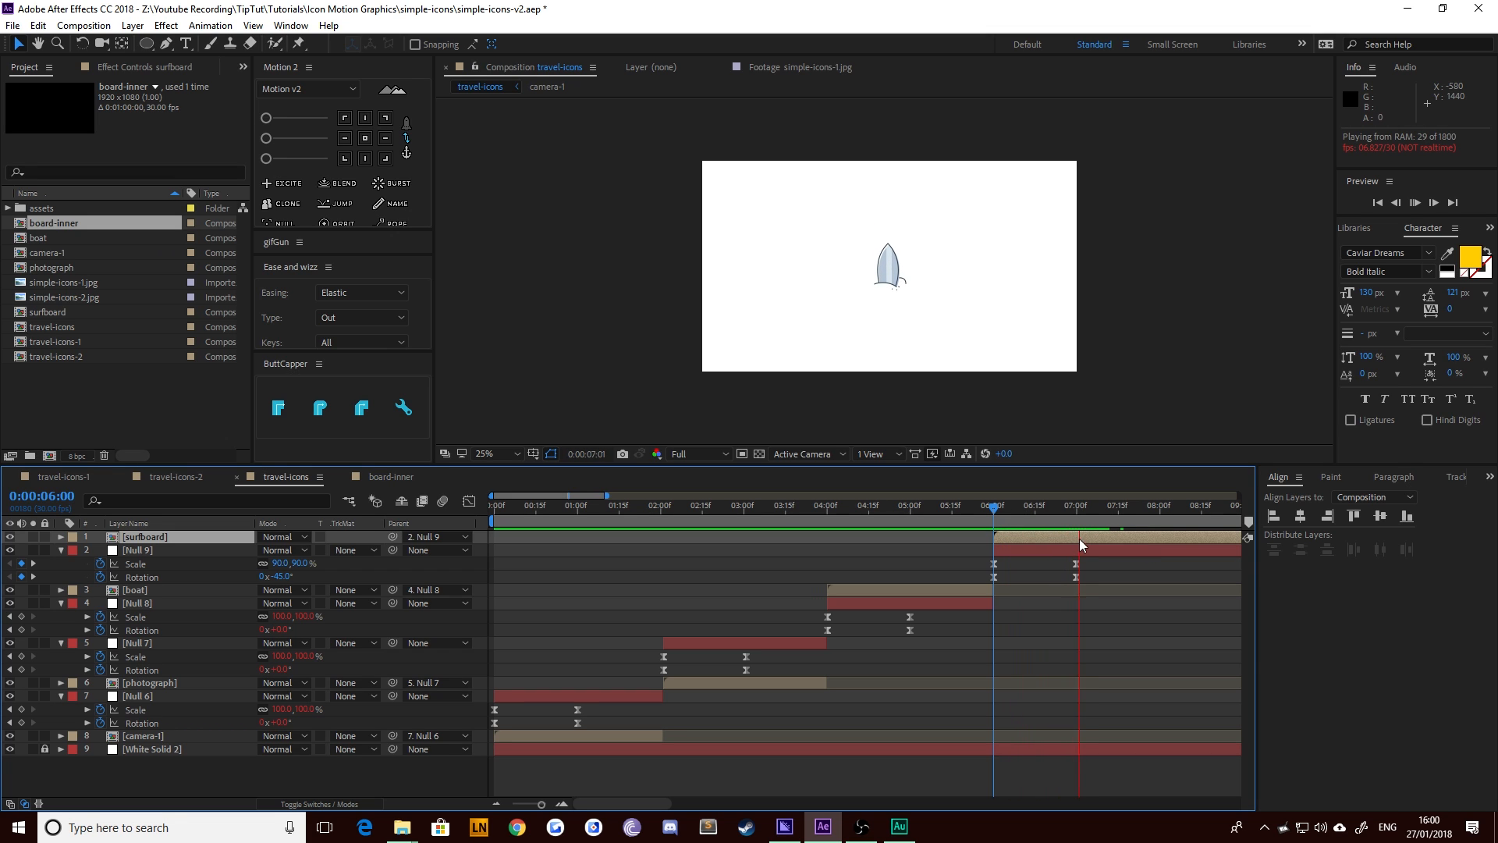
key("space")
Apply the Ease and wizz Elastic Out easing to Null 9's Scale and Rotation keyframes and return to 0:00:00:00
left_click_drag(1090, 559, 987, 582)
left_click_drag(337, 255, 337, 156)
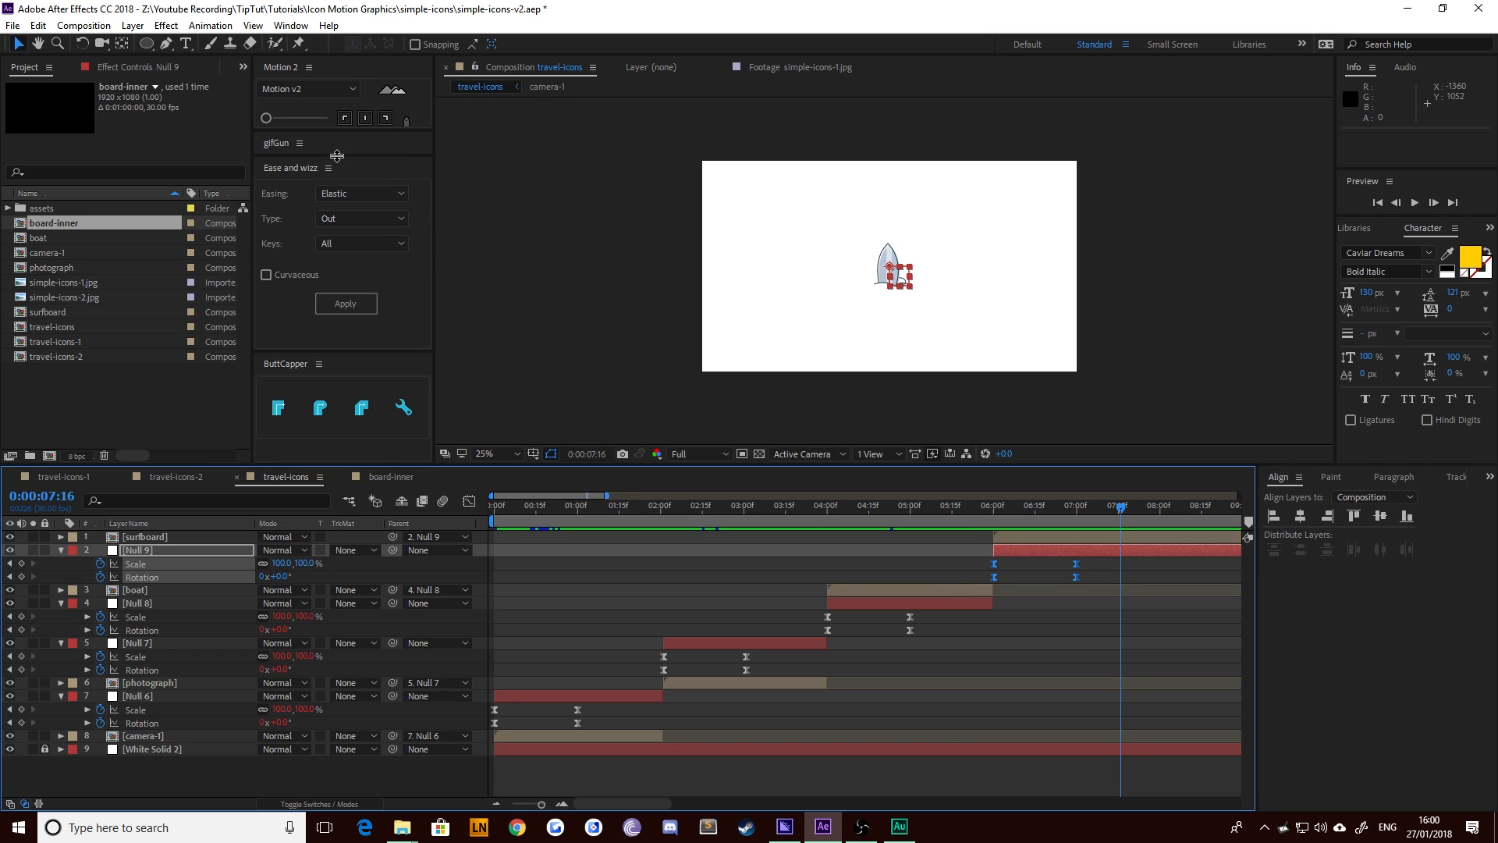
left_click(345, 304)
left_click_drag(994, 505, 959, 530)
key("Home")
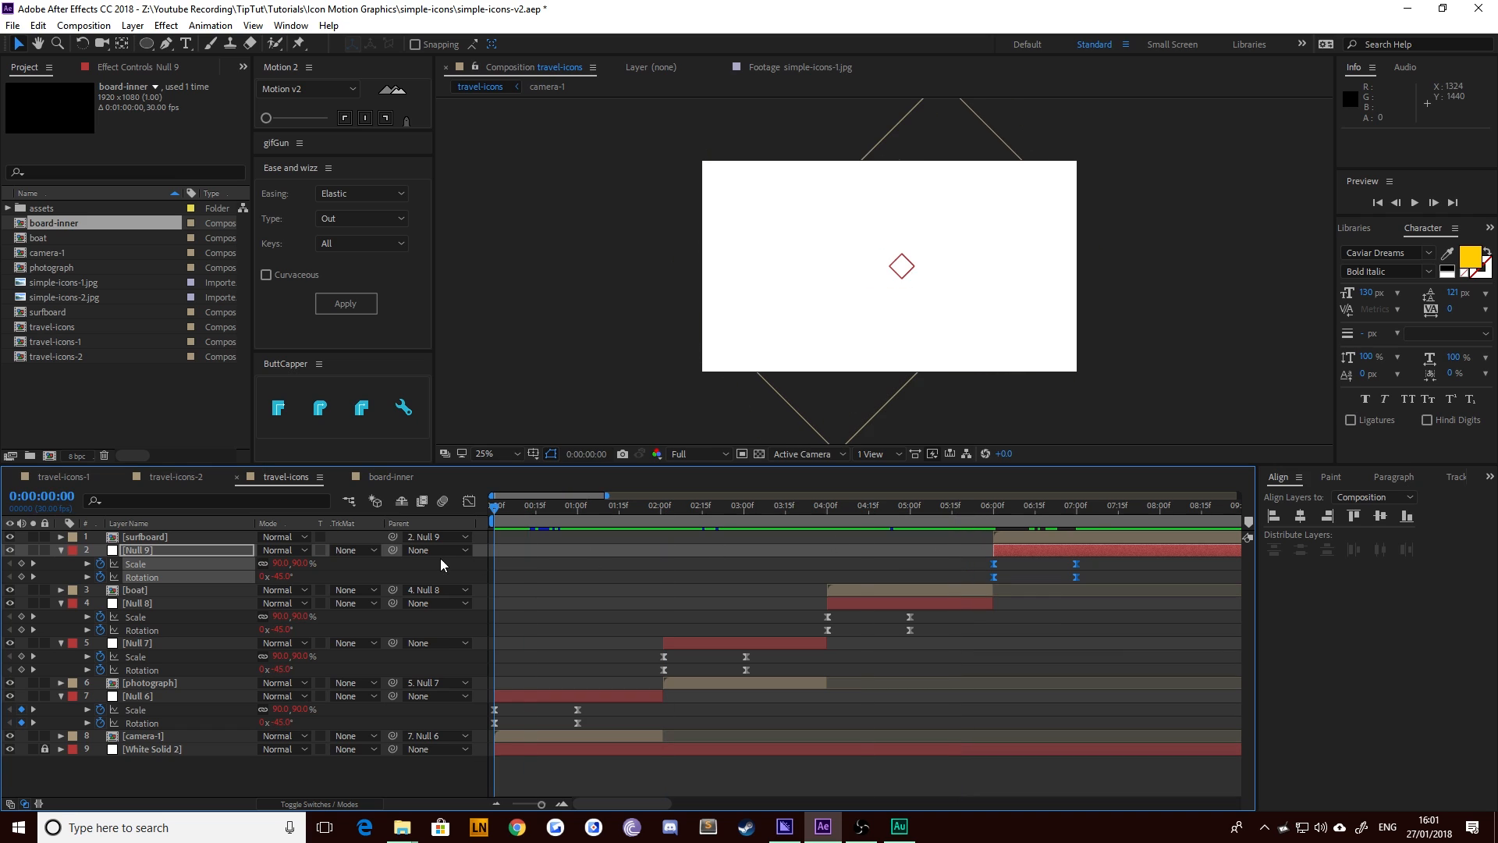
Preview the travel-icons animation from the start and replay the surfboard's entrance from just before 0:00:06:00
key("space")
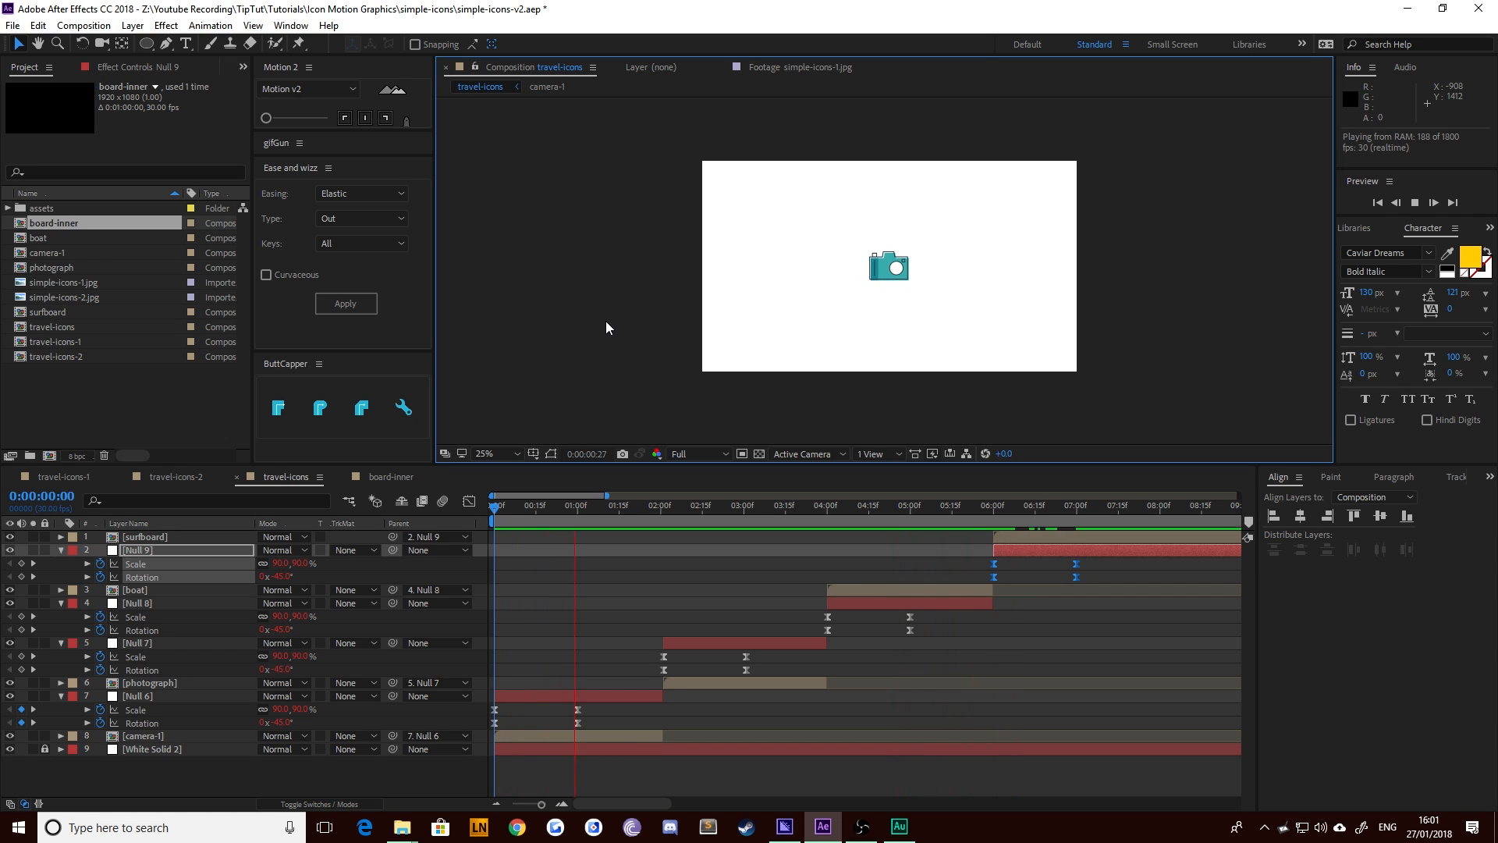
left_click(989, 506)
key("space")
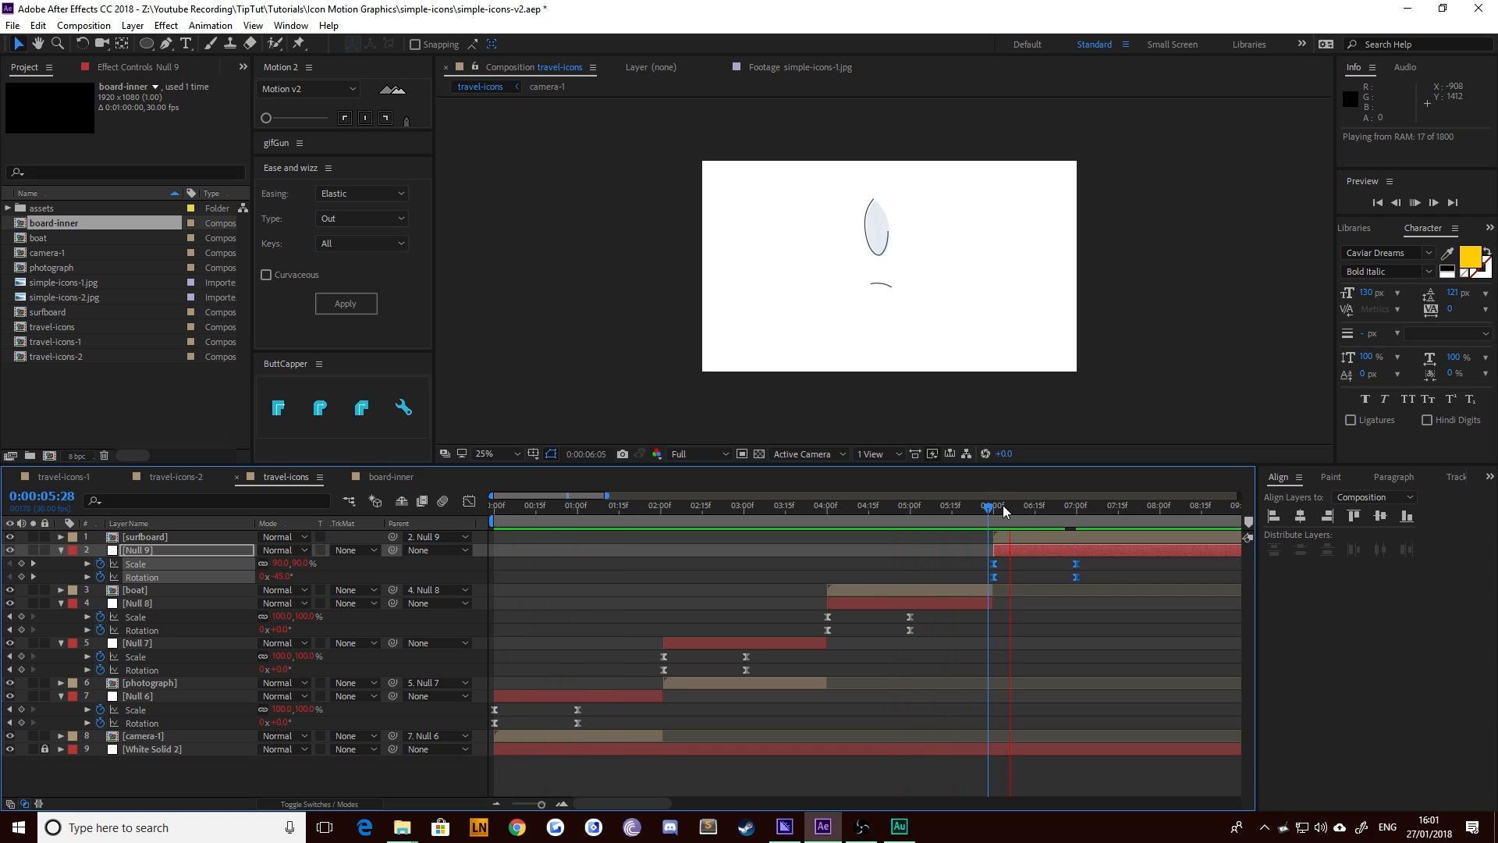
left_click(970, 507)
key("space")
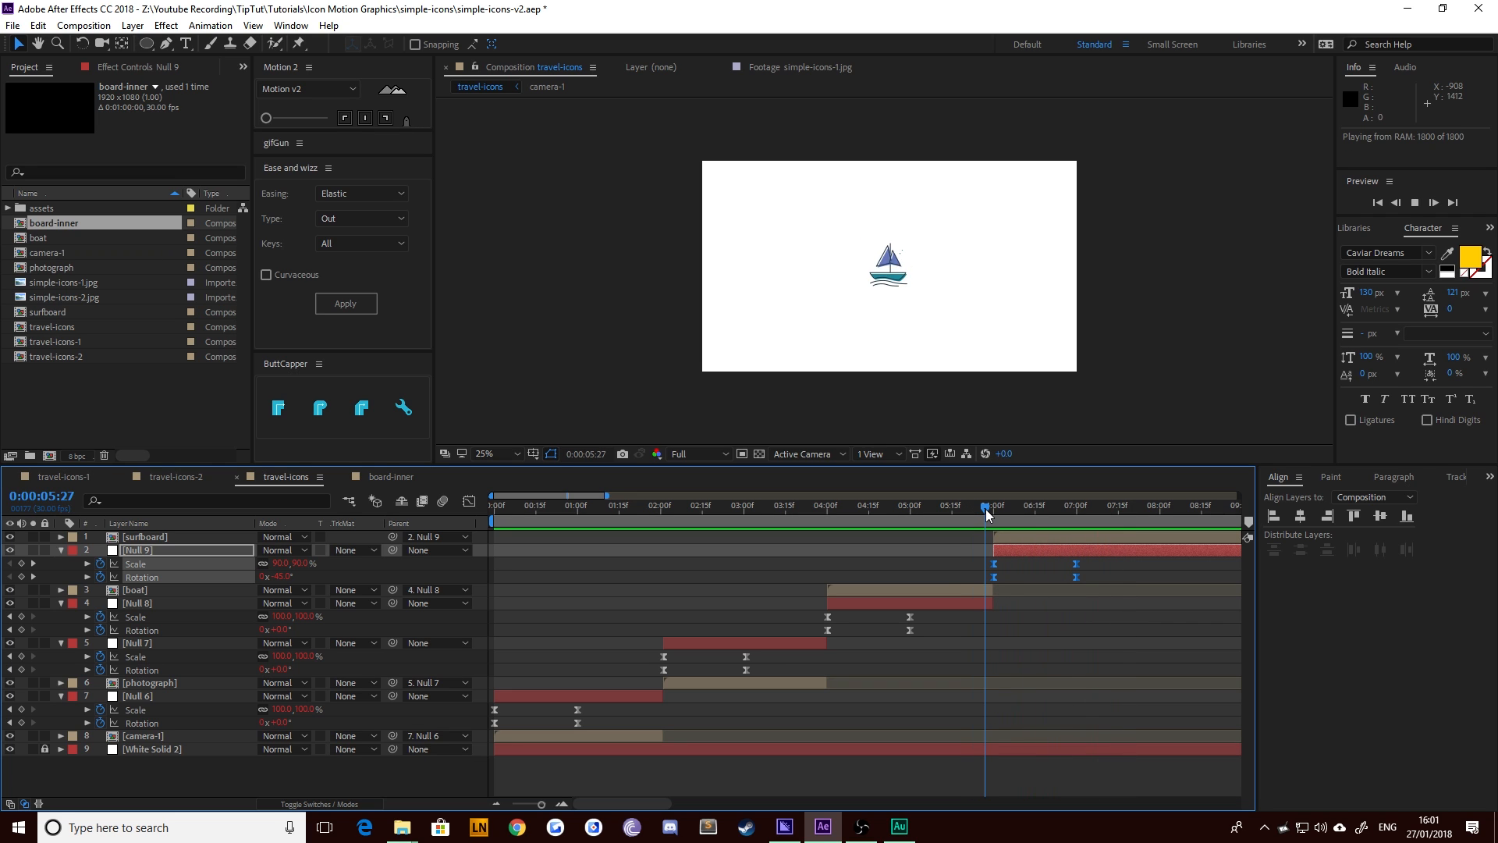
key("space")
Open the surfboard pre-composition and reveal the keyframes of all its layers
double_click(1018, 536)
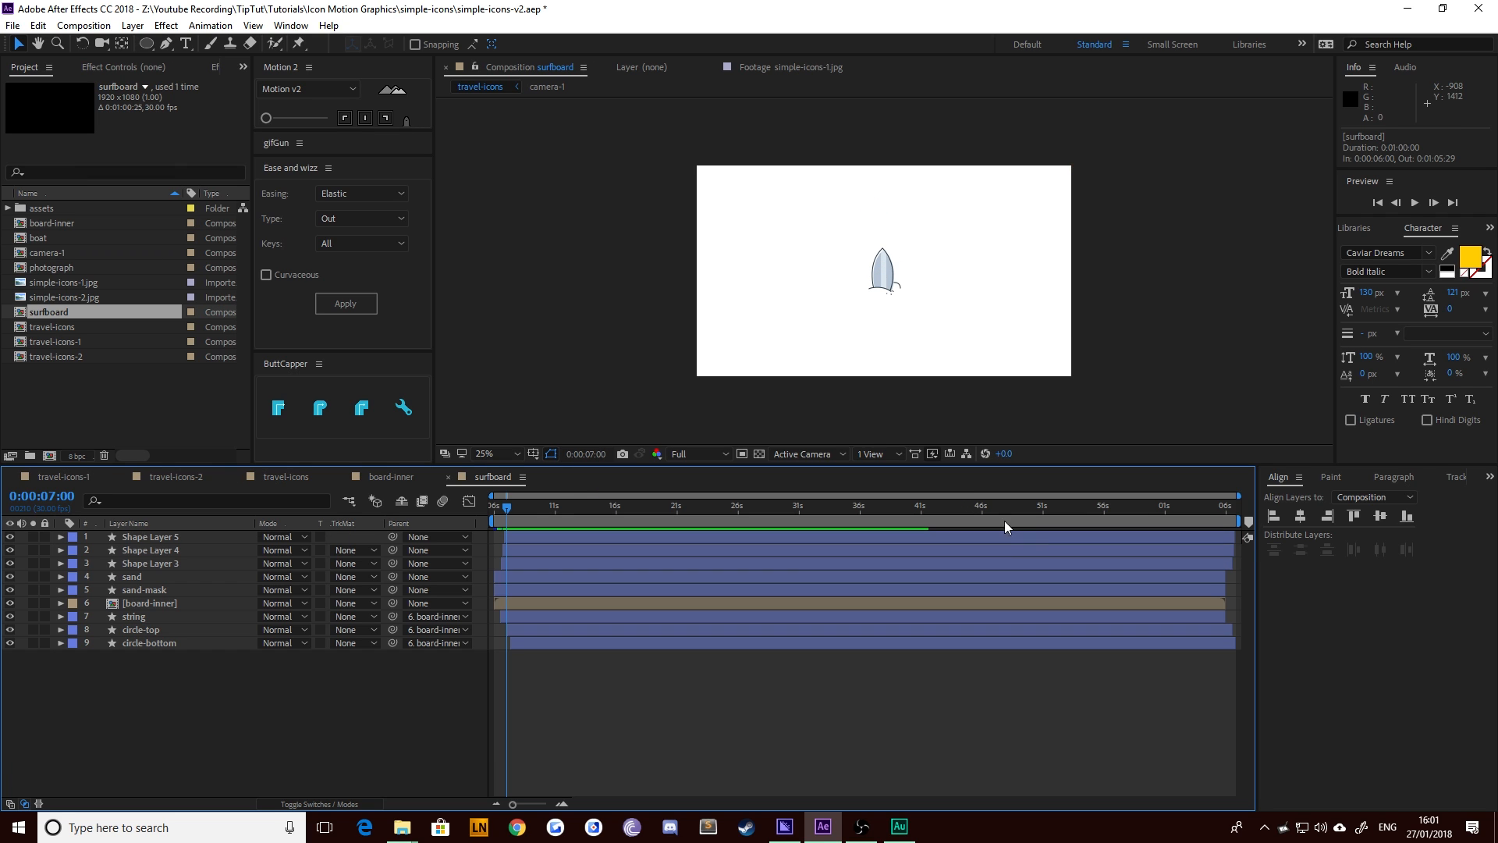
key(".")
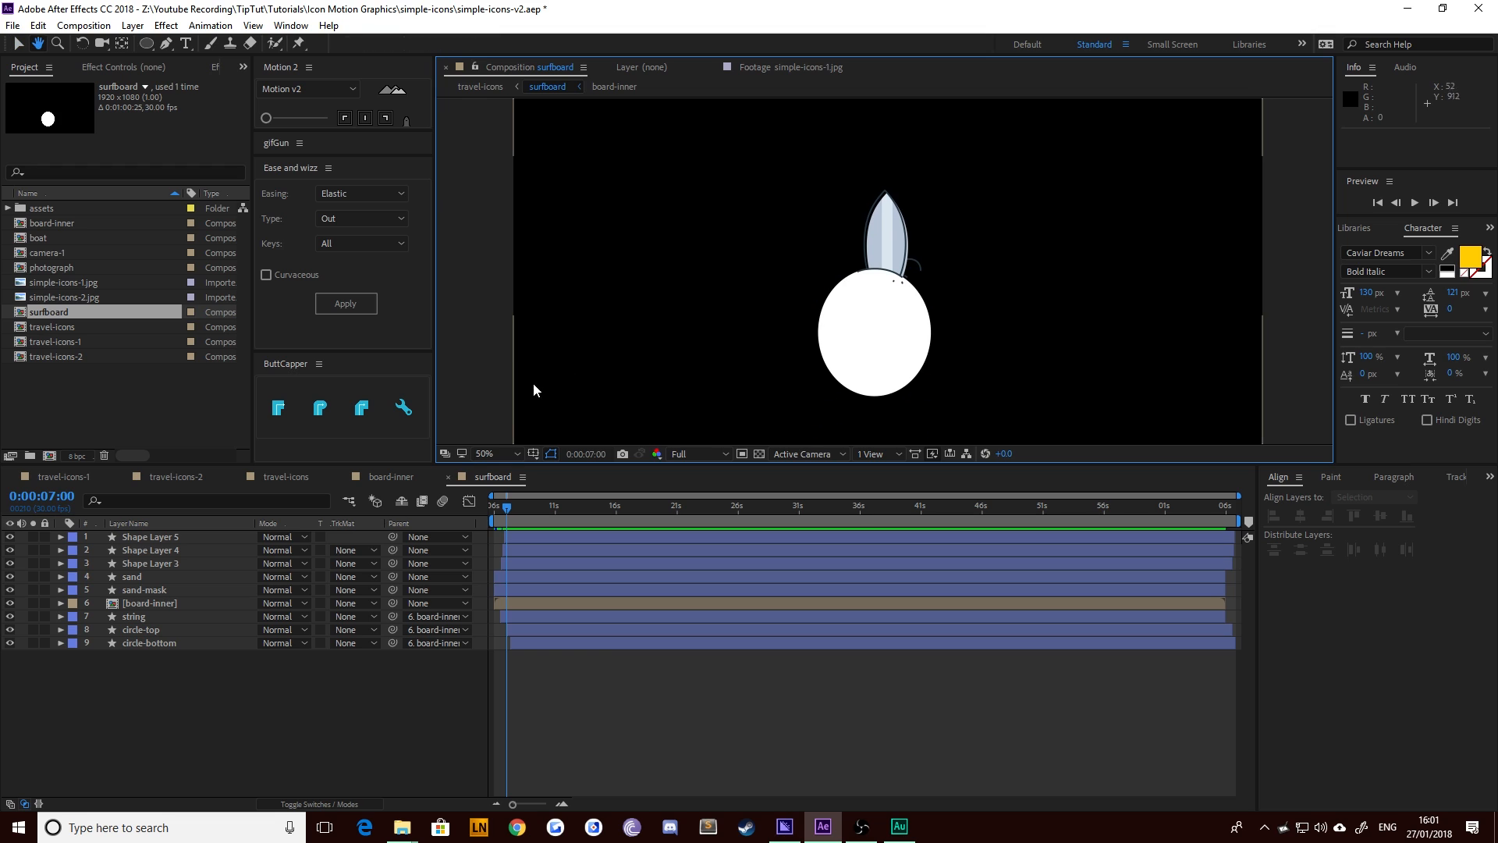
left_click(140, 605)
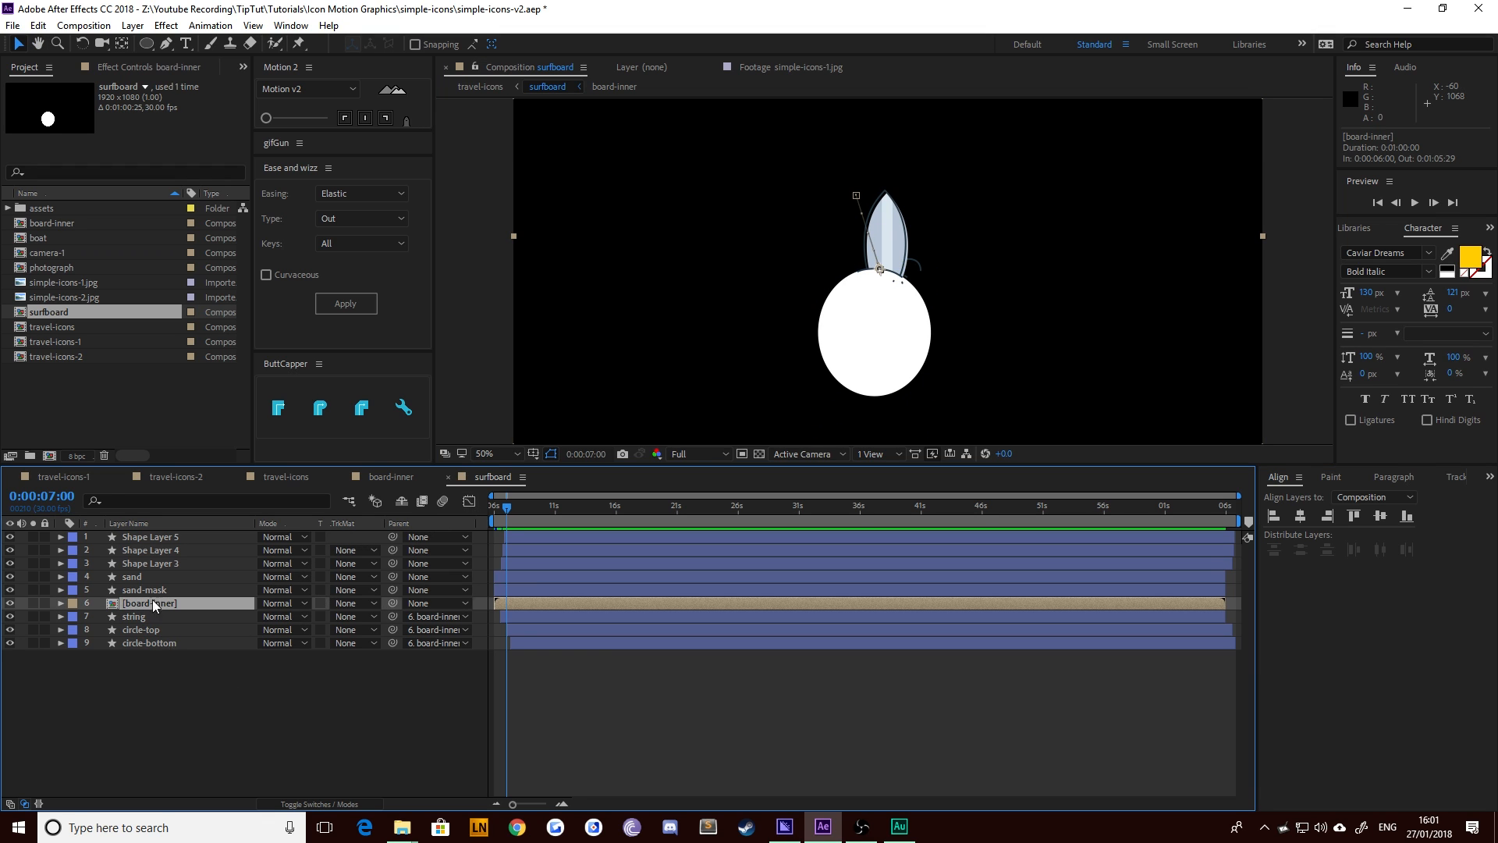
key("ctrl+a")
key("u")
scroll(312, 593, "down", 1)
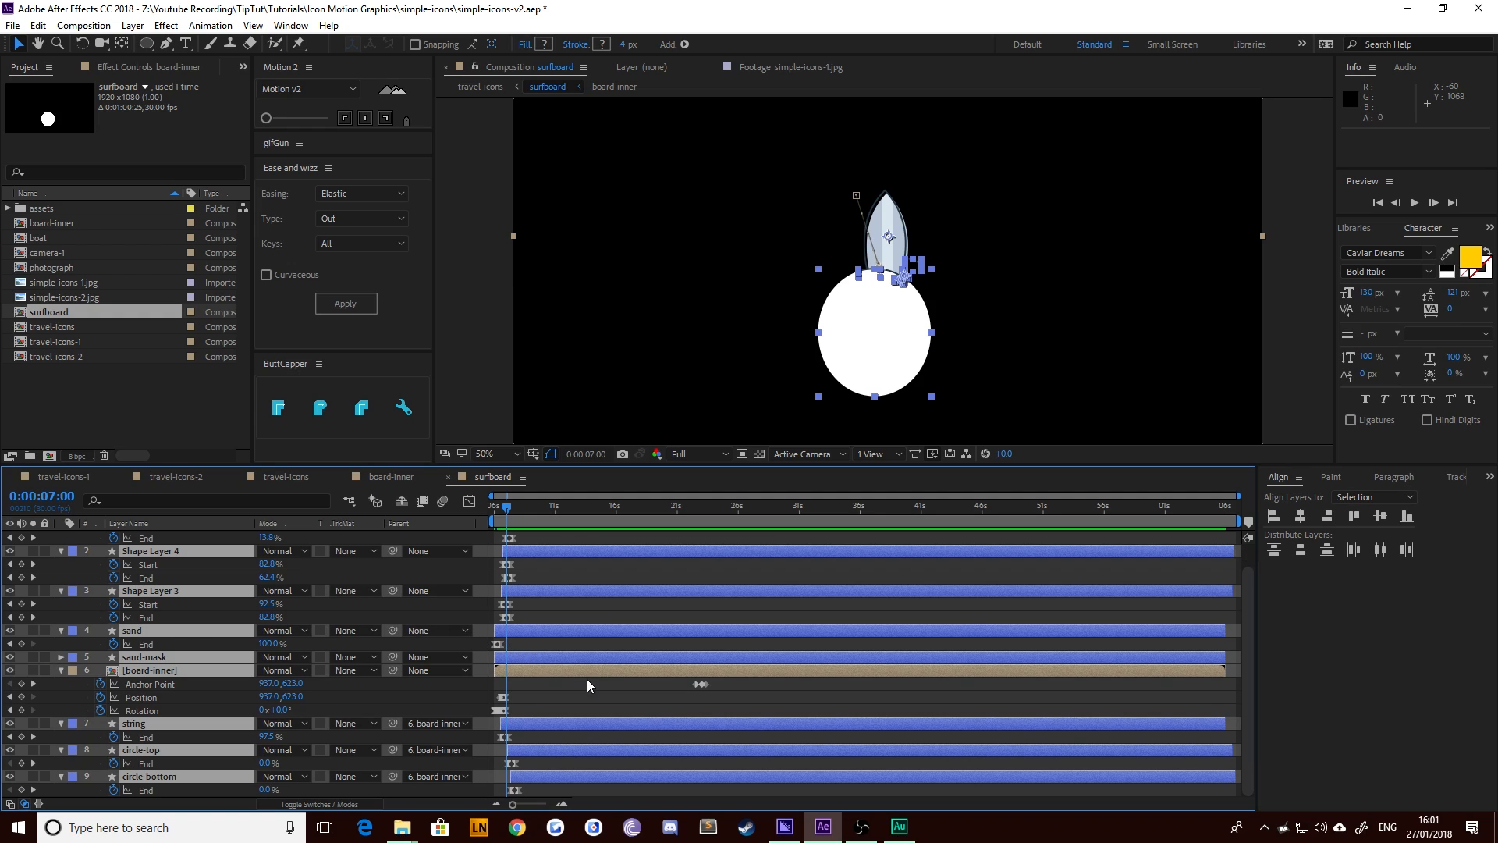
Delete the stray Anchor Point keyframes on the board-inner layer around 0:00:22:15
left_click(668, 702)
mouse_move(677, 507)
left_mouse_down()
mouse_move(715, 519)
mouse_move(695, 517)
left_mouse_up()
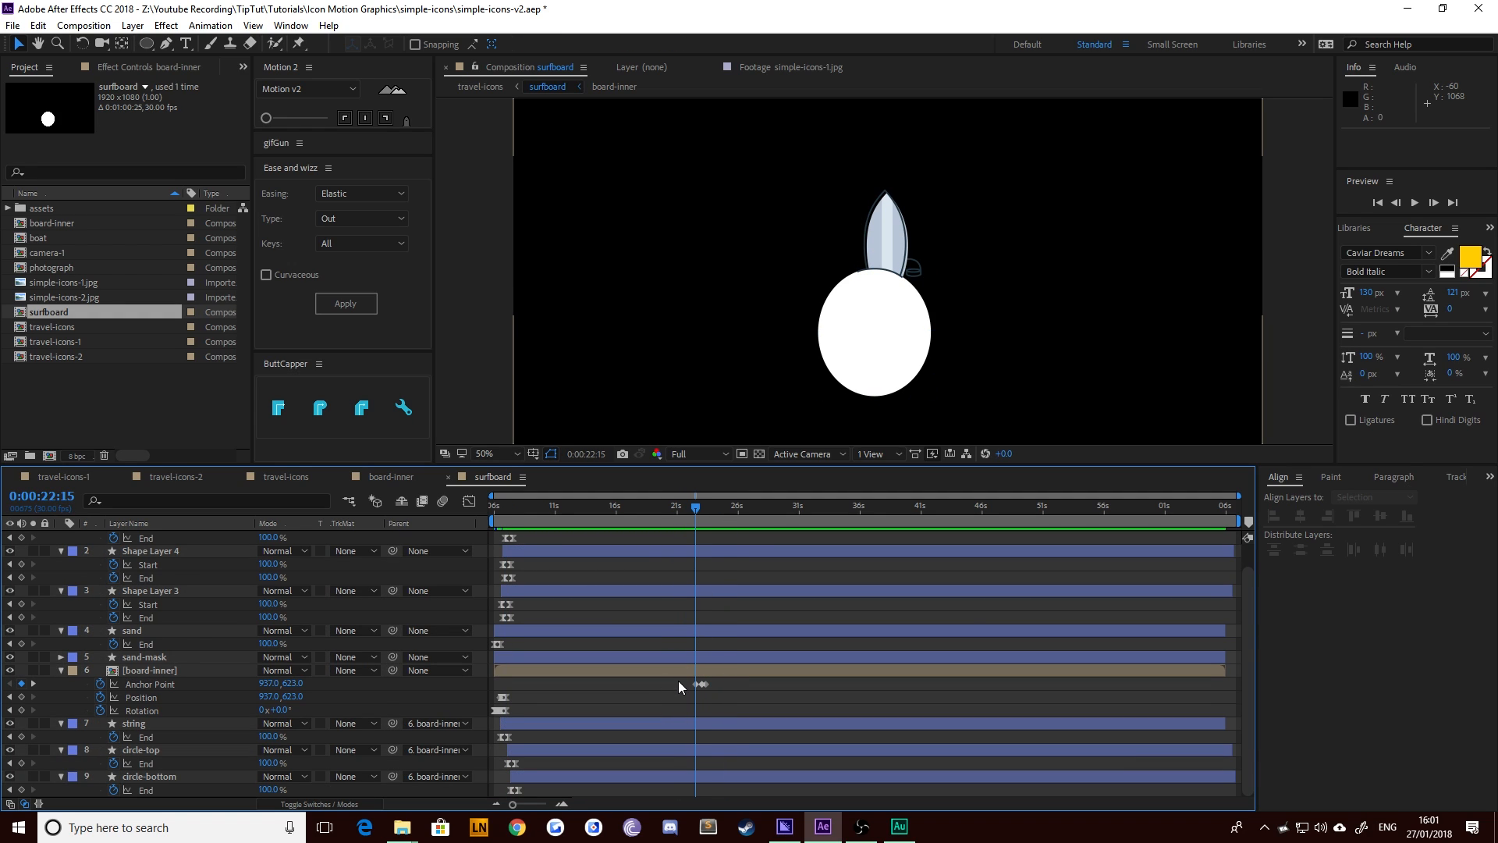
left_click_drag(678, 681, 719, 706)
key("Delete")
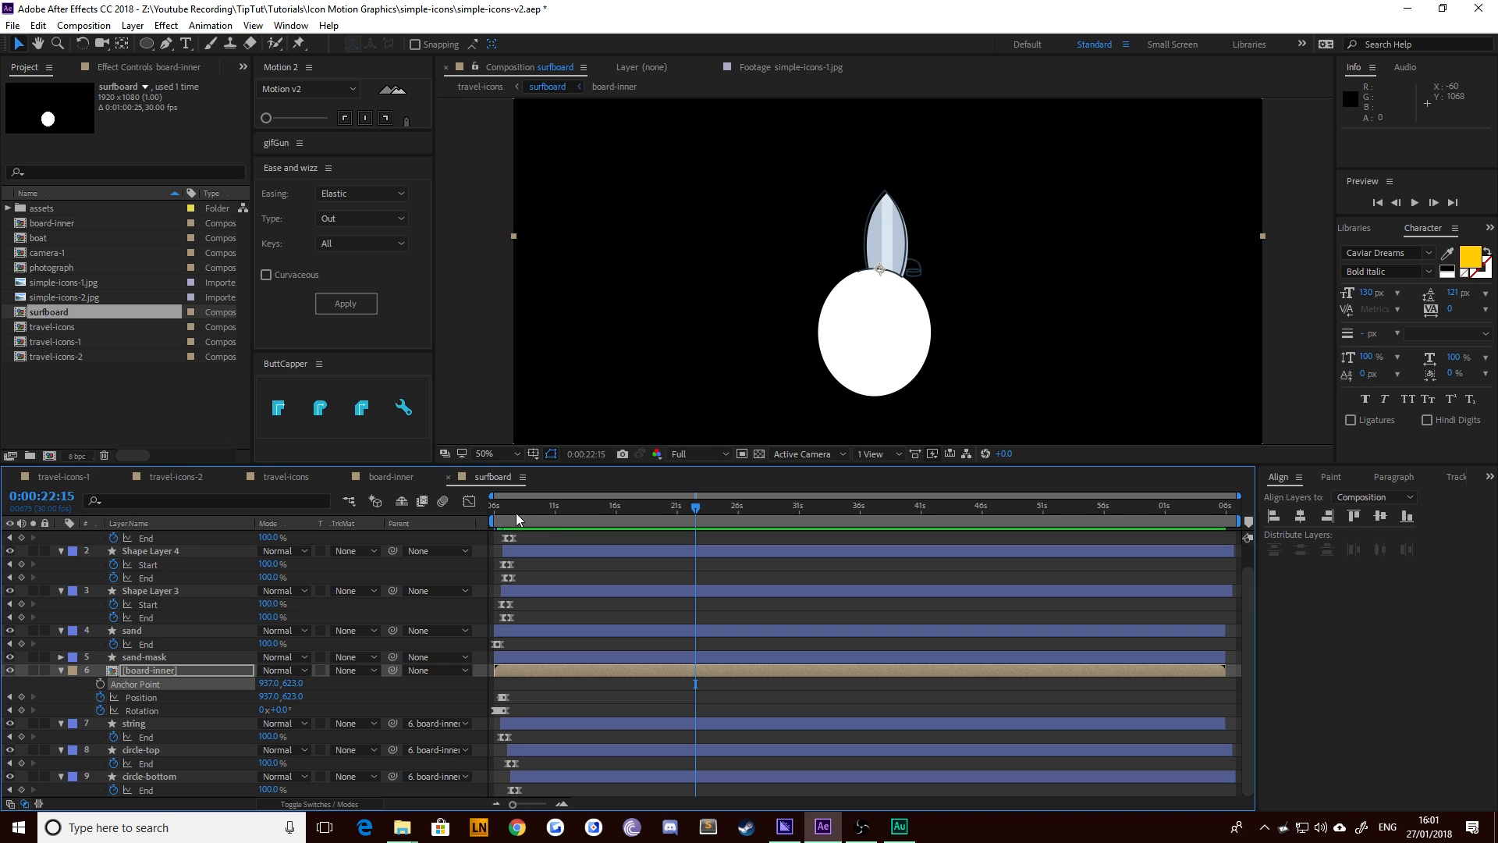
Delay board-inner's last two Position and Rotation keyframes by 10 frames and paste a copy of the 0:00:06:13 Position keyframe at 0:00:06:23
left_click(507, 519)
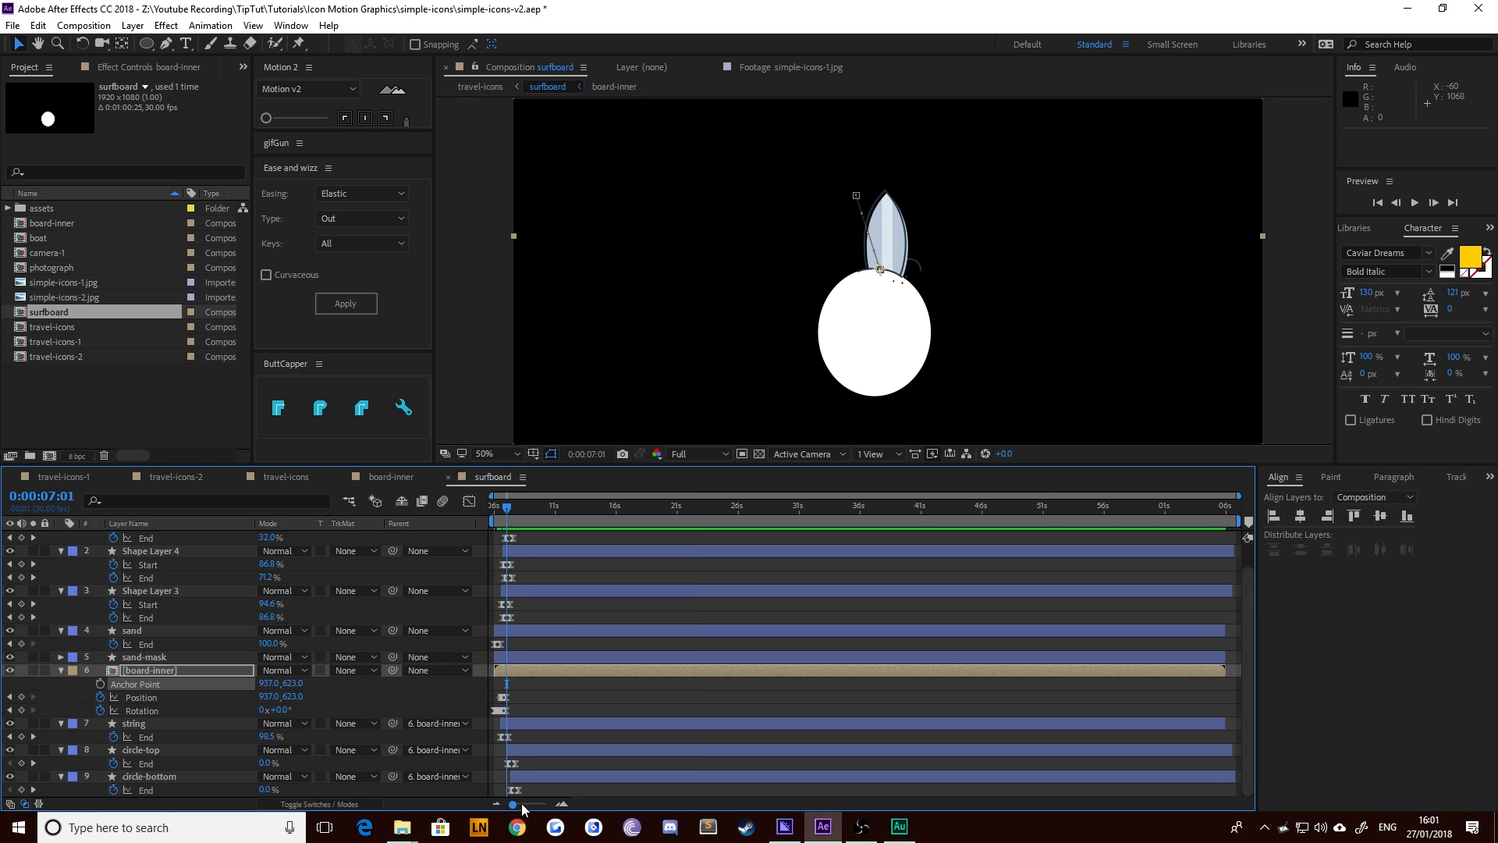
left_click_drag(512, 804, 544, 813)
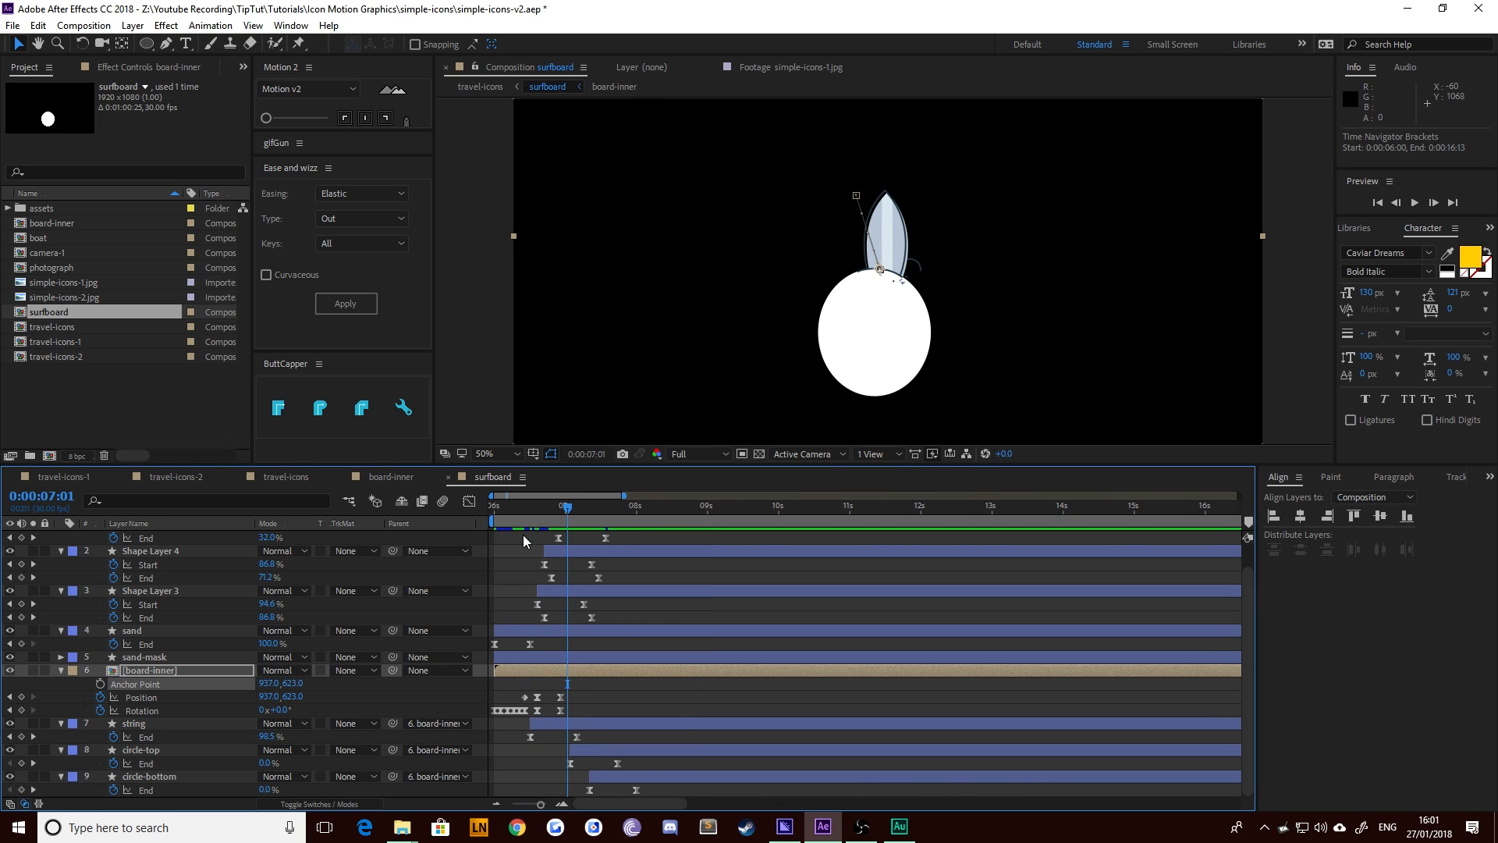
left_click_drag(528, 508, 530, 517)
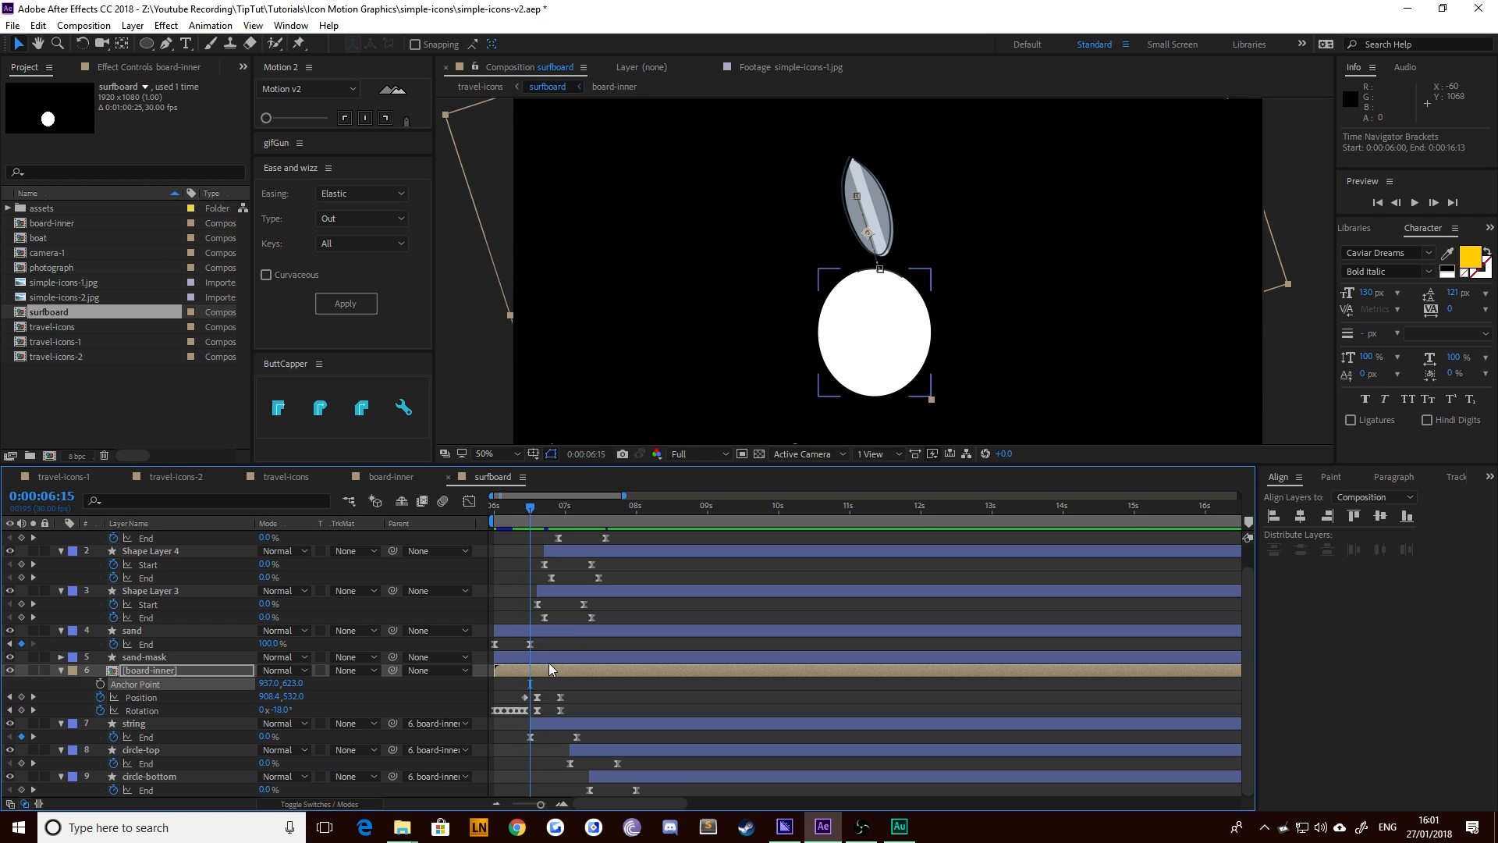
left_click_drag(533, 804, 546, 805)
left_click_drag(676, 510, 652, 515)
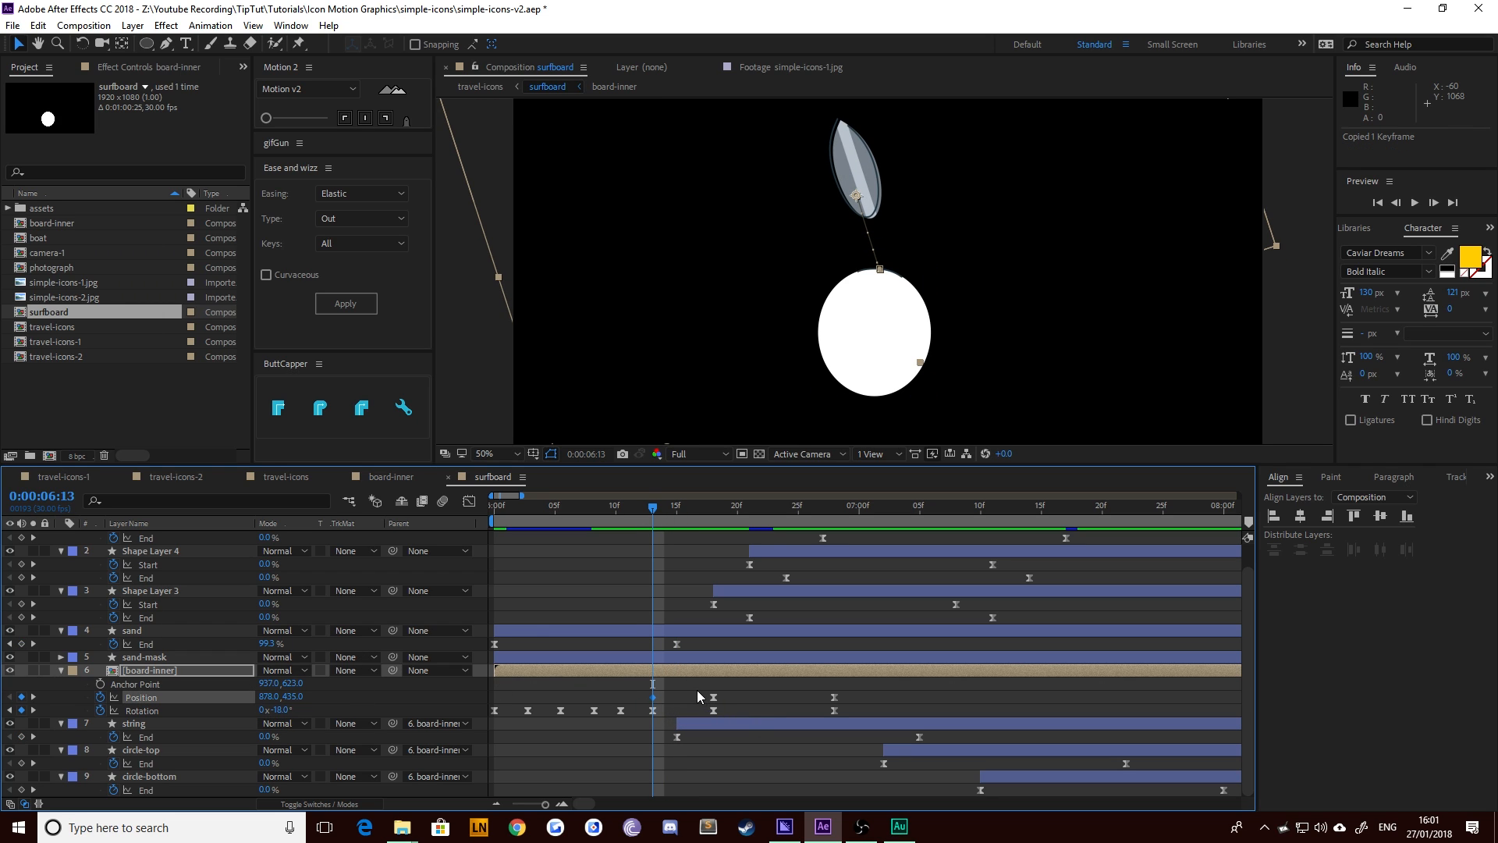
left_click_drag(696, 689, 854, 709)
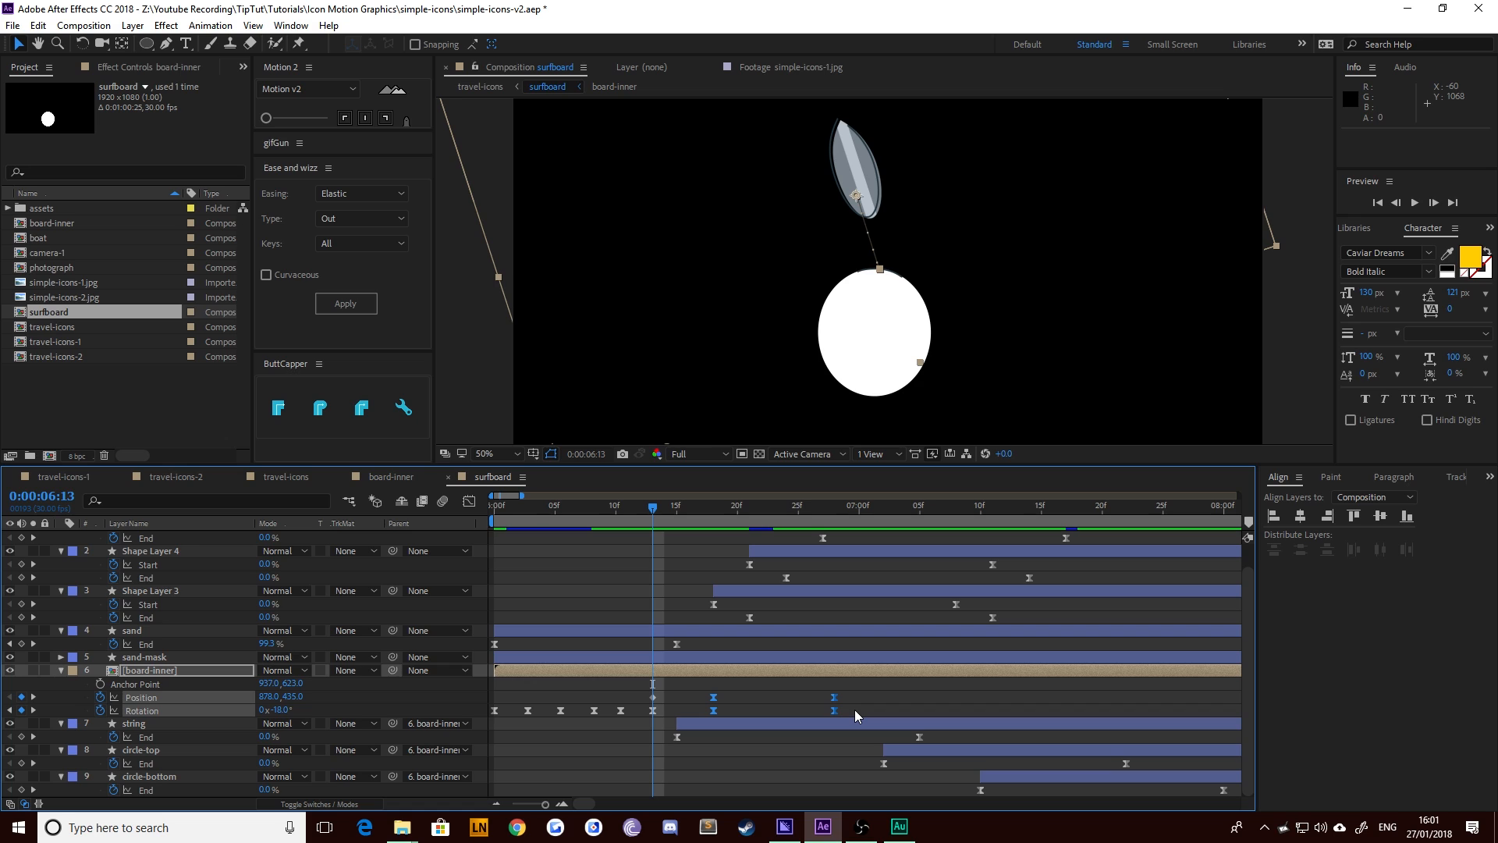
key("alt+shift+Right")
key("shift+Page_Down")
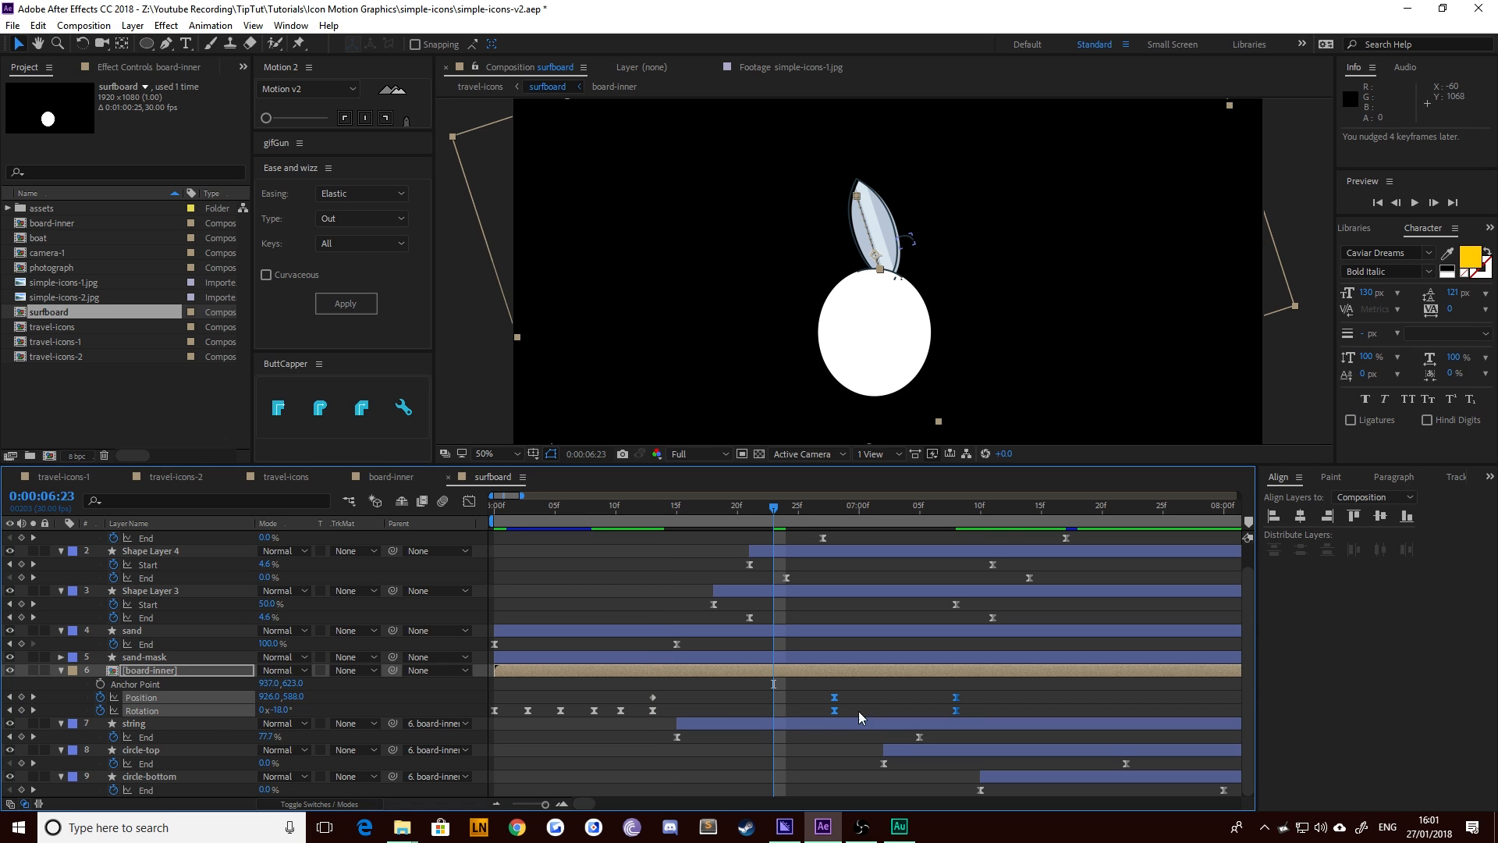
key("ctrl+v")
Shift Shape Layers 3, 4 and 5 later by 10 frames so Shape Layer 3 starts at 0:00:06:28, and scrub to 0:00:07:15
left_click_drag(673, 519, 749, 560)
scroll(683, 620, "up", 1)
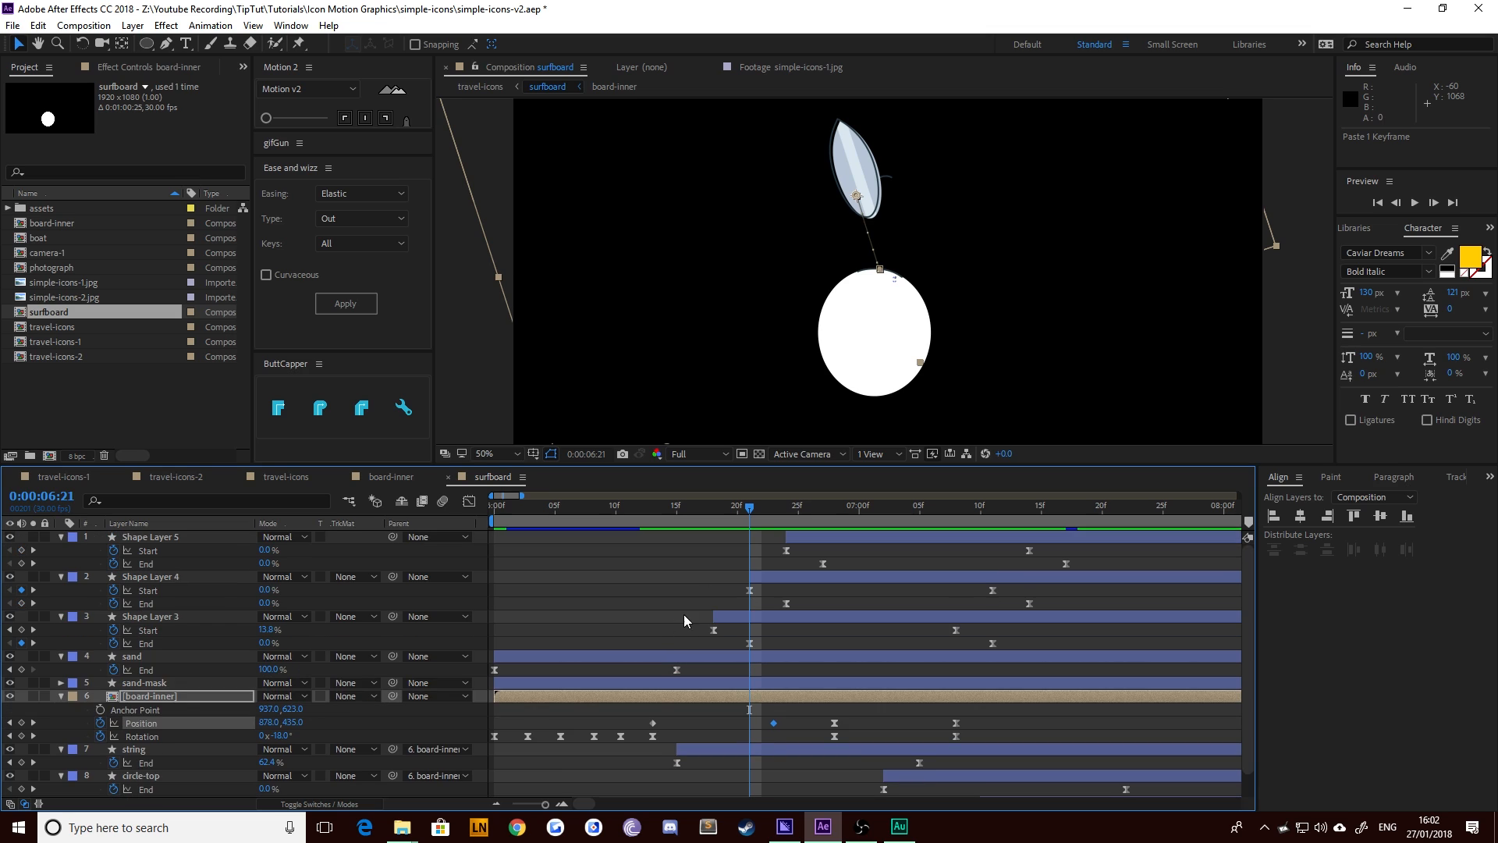
left_click_drag(722, 506, 714, 510)
left_click(785, 615)
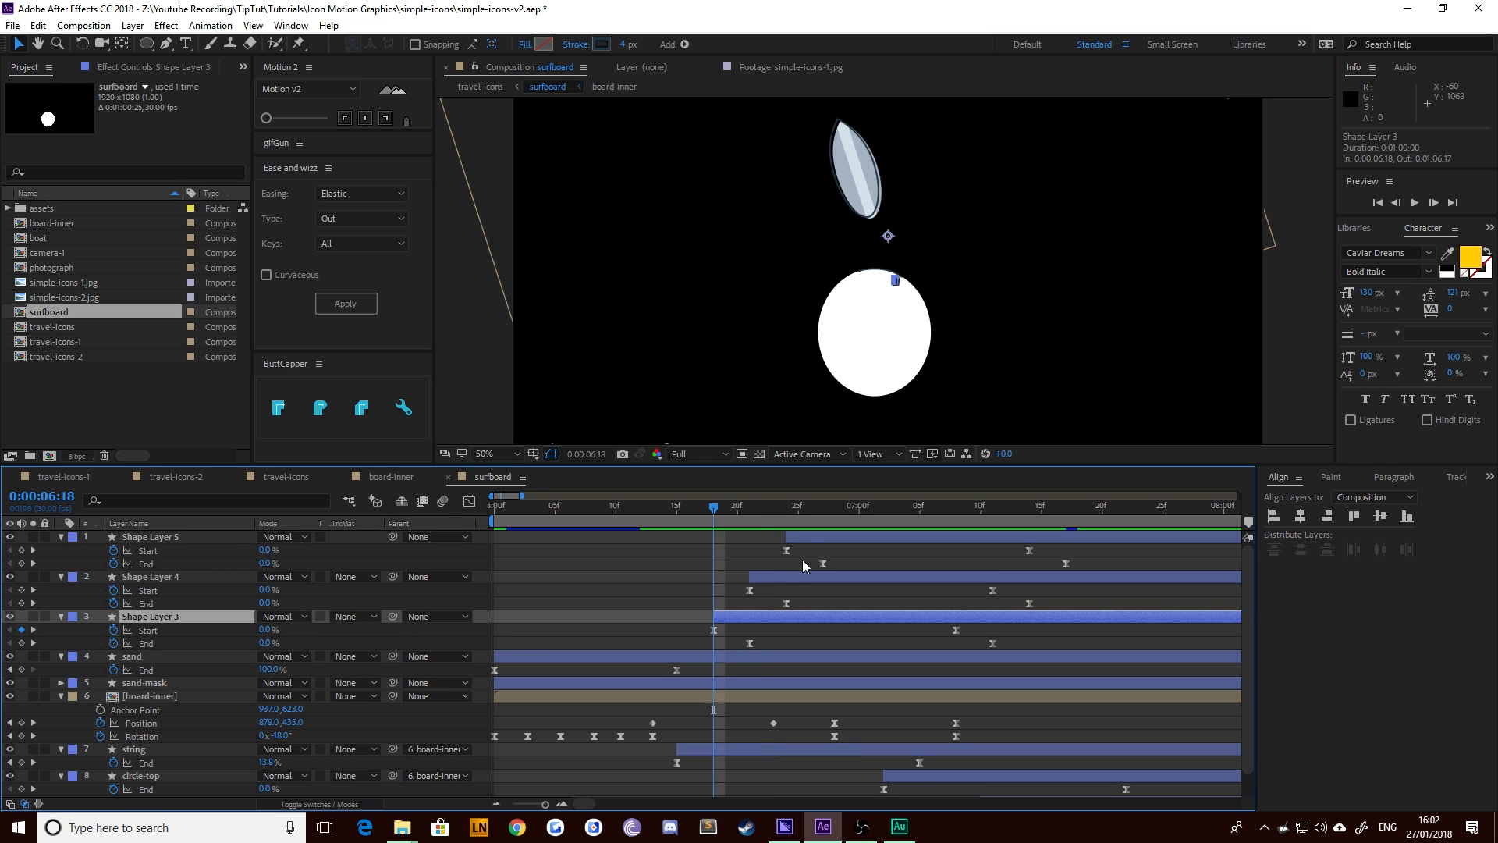
left_click(807, 540, "shift")
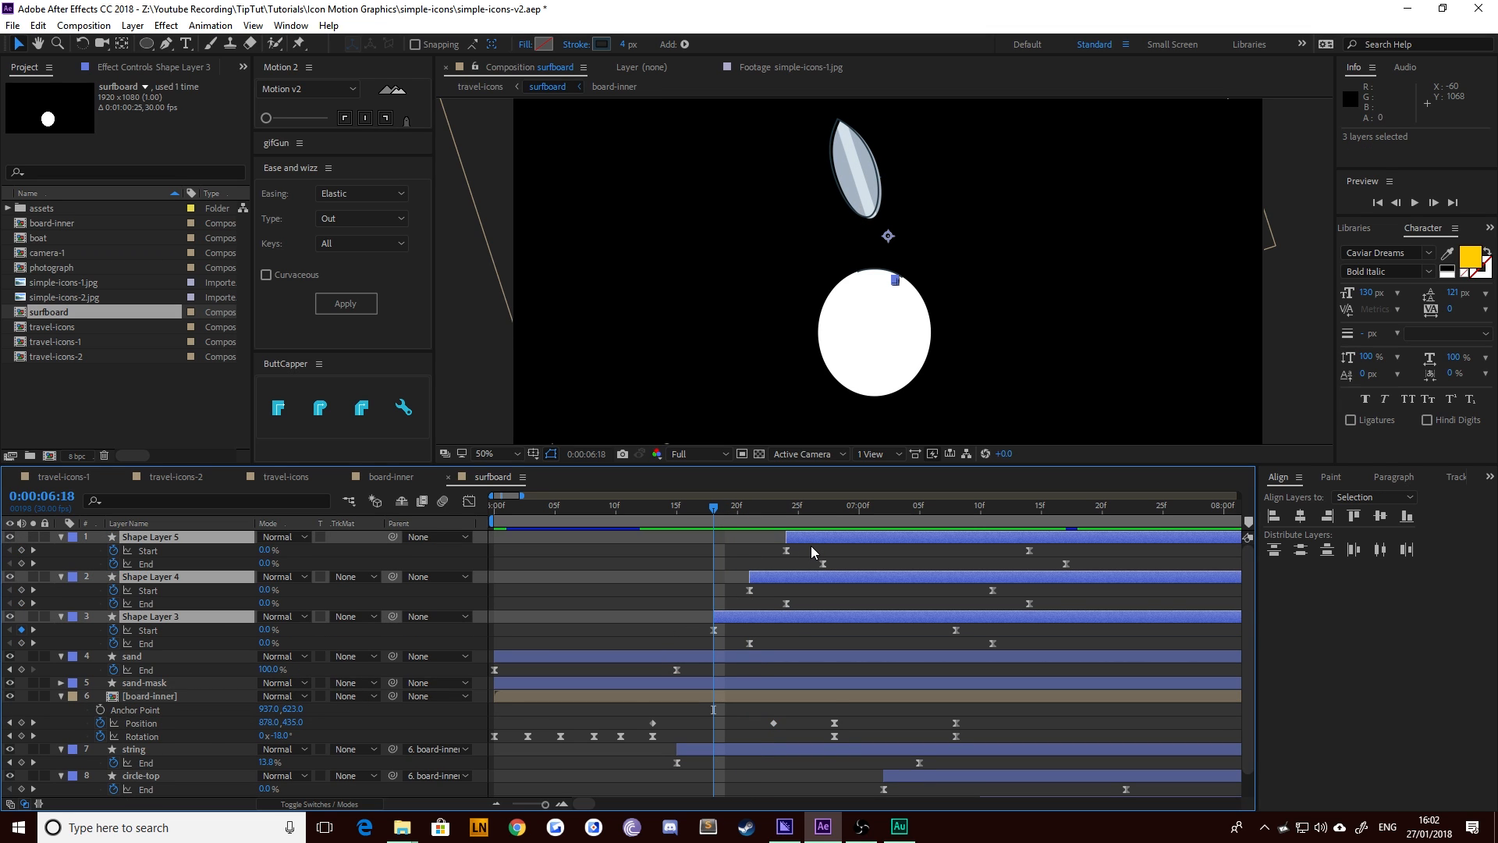
key("shift+Page_Down")
left_click_drag(734, 626, 852, 626)
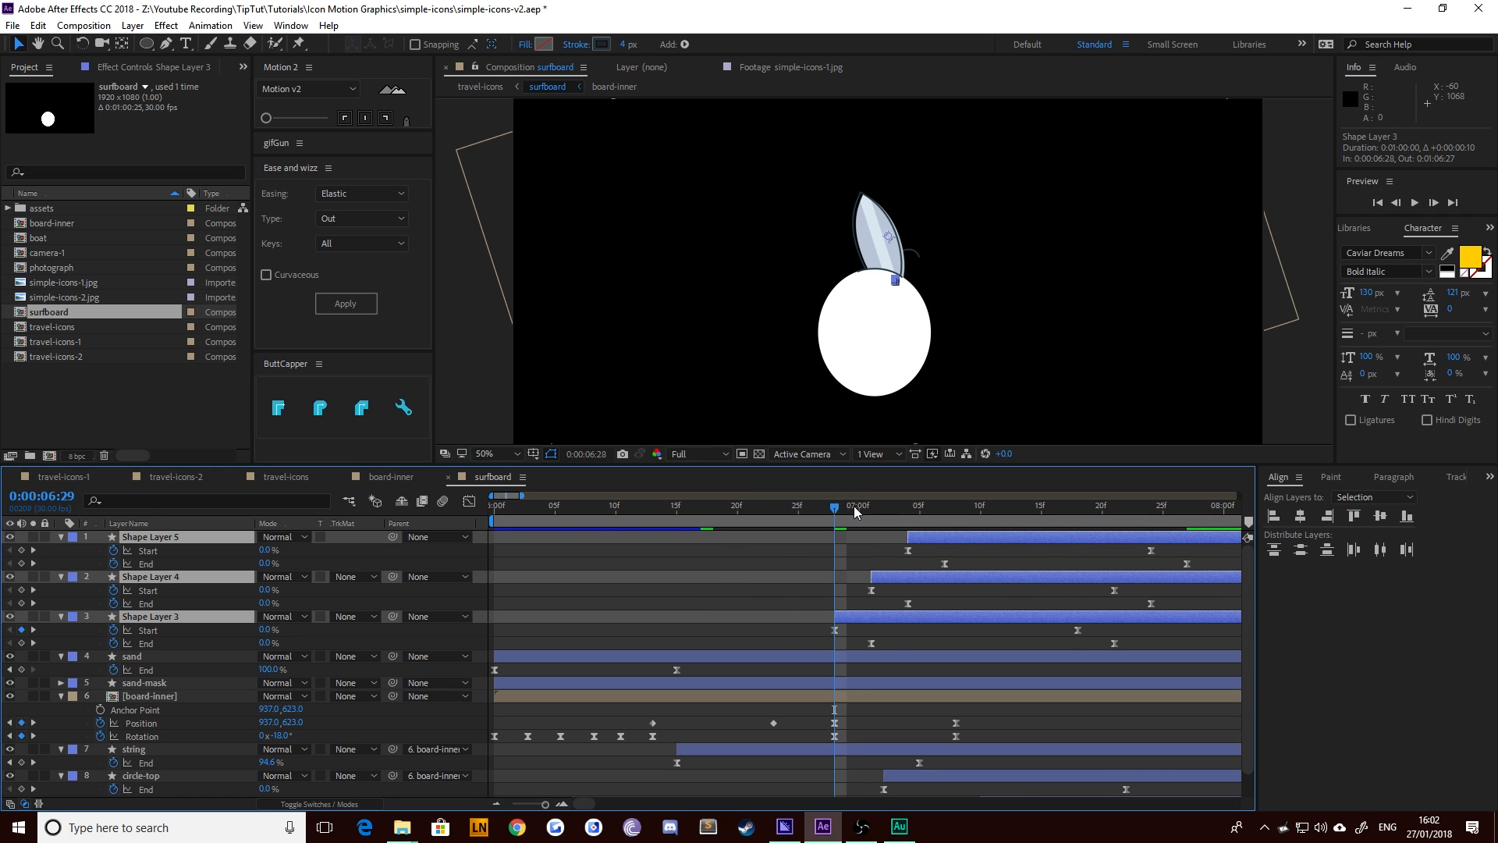
left_click_drag(853, 505, 1041, 505)
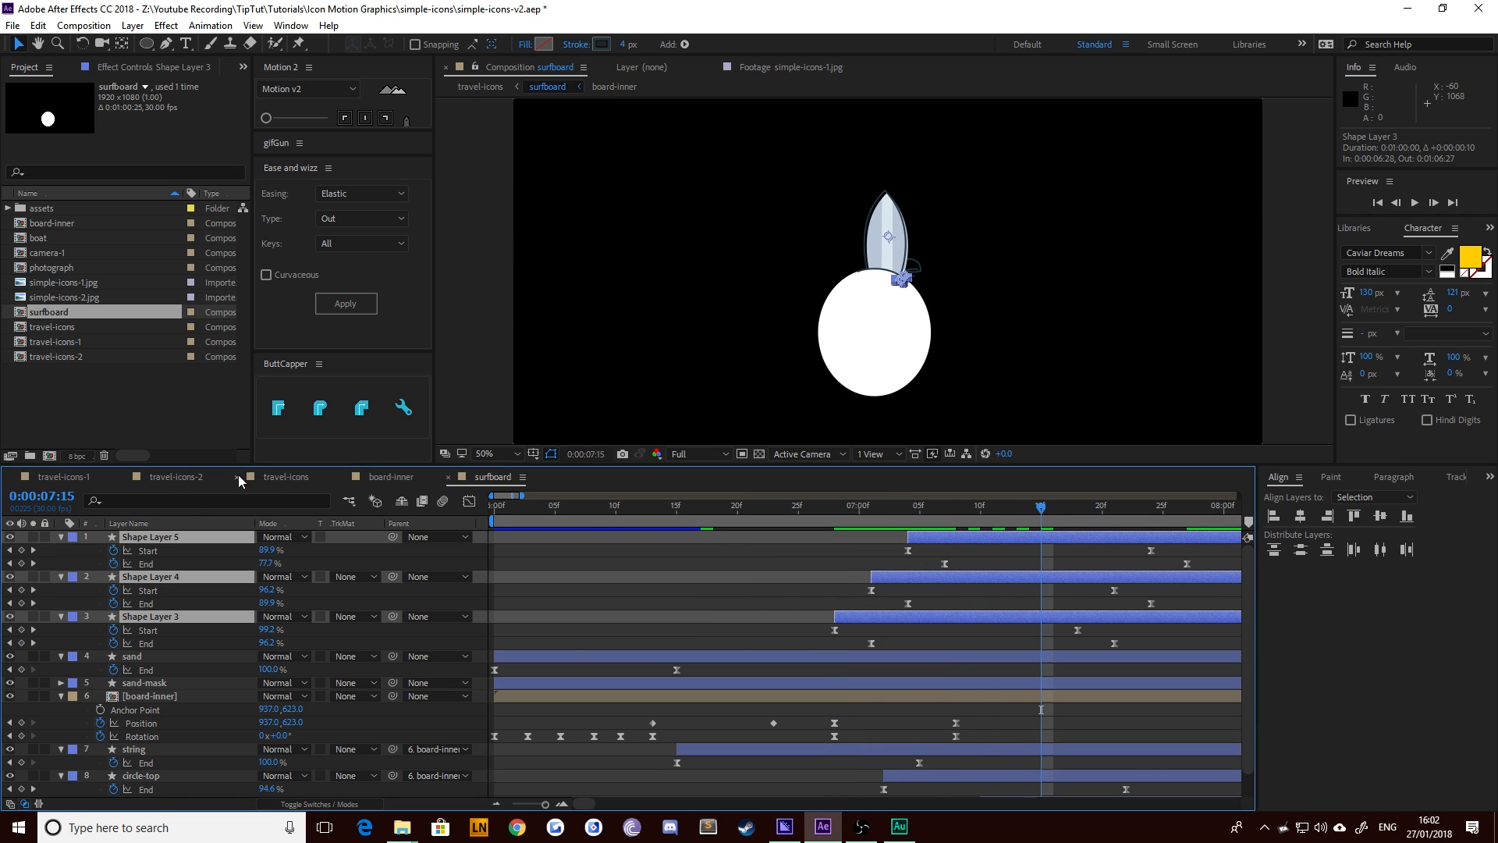
Return to the travel-icons composition and preview the retimed surfboard from just before 0:00:06:00
left_click(390, 477)
left_click(285, 476)
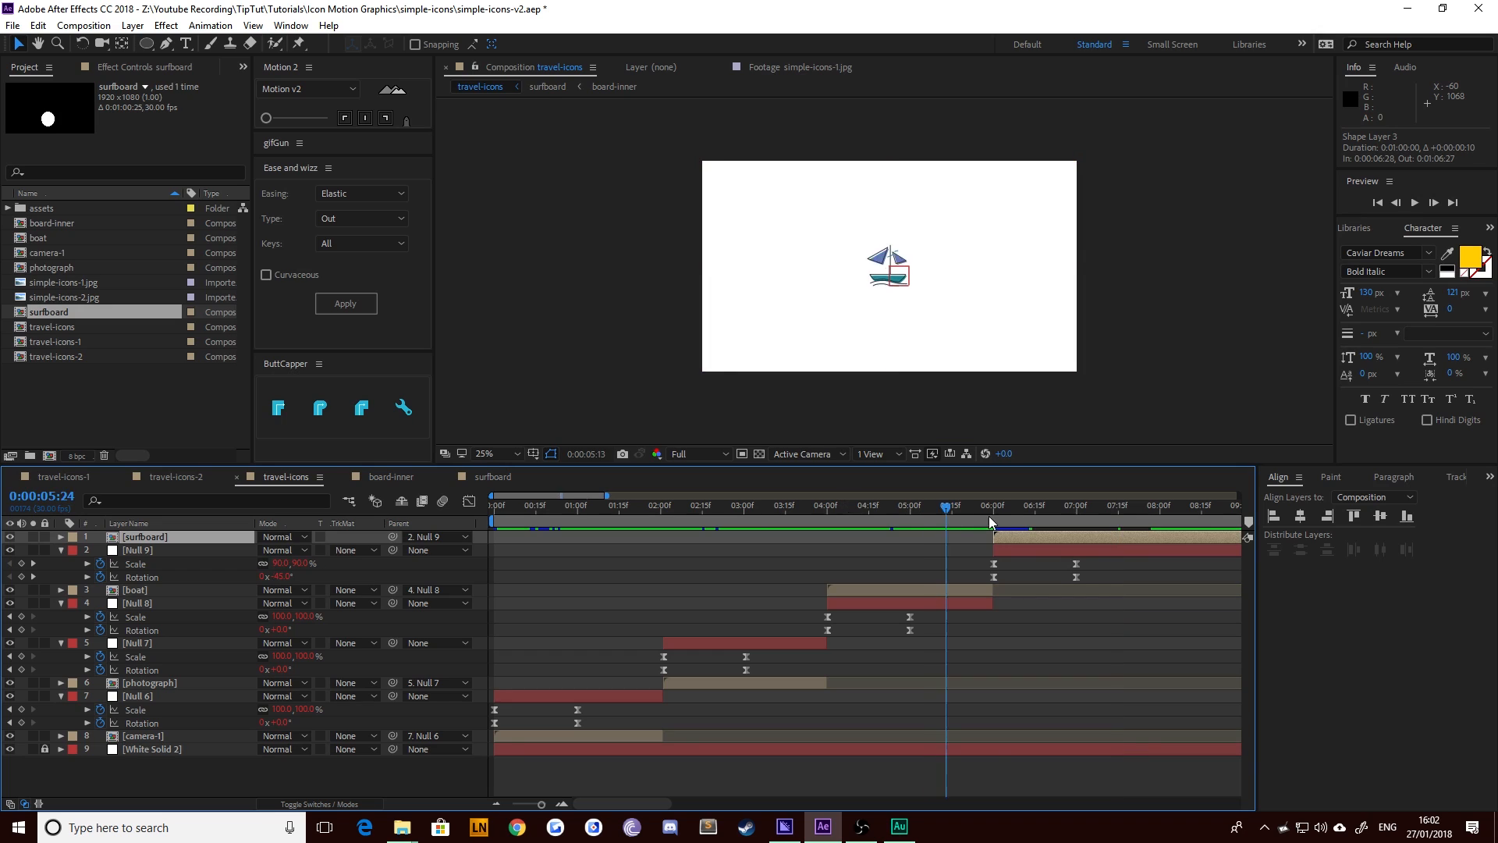
left_click_drag(989, 516, 962, 508)
key("space")
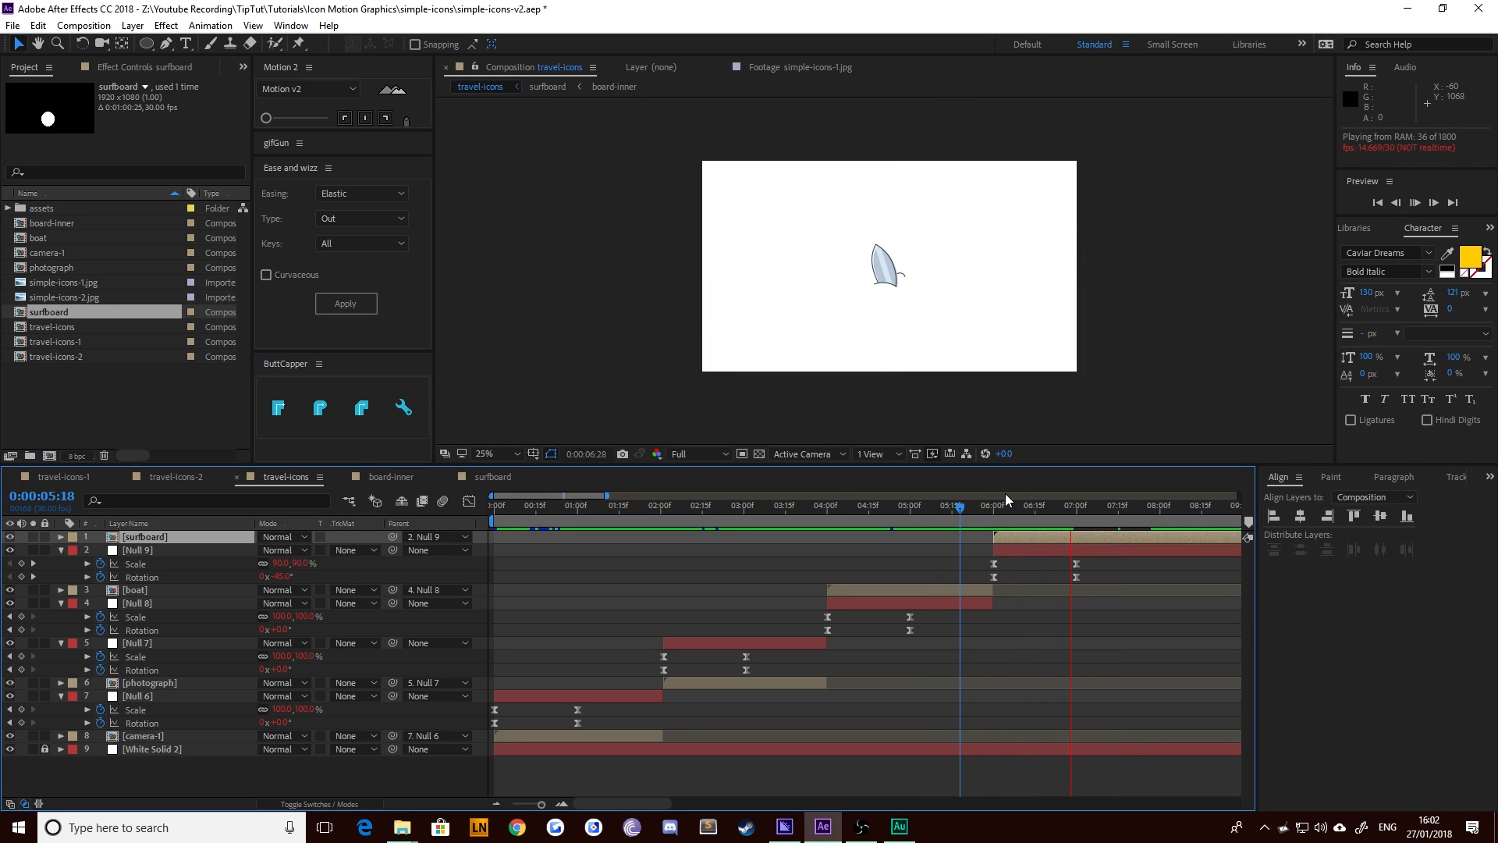
left_click(990, 507)
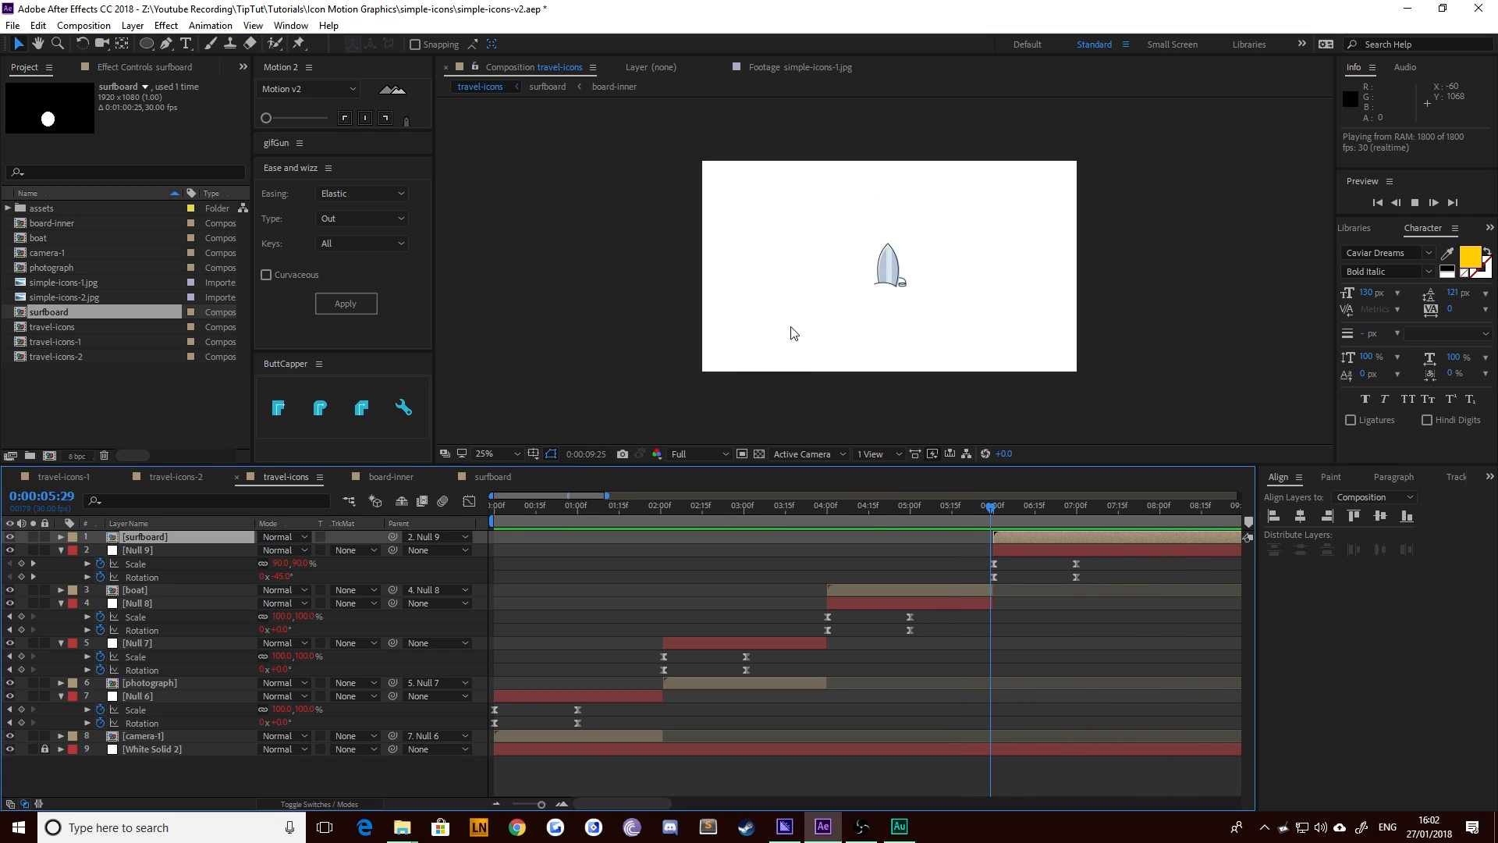
Dismiss the error dialog and save the project
scroll(794, 333, "up", 4)
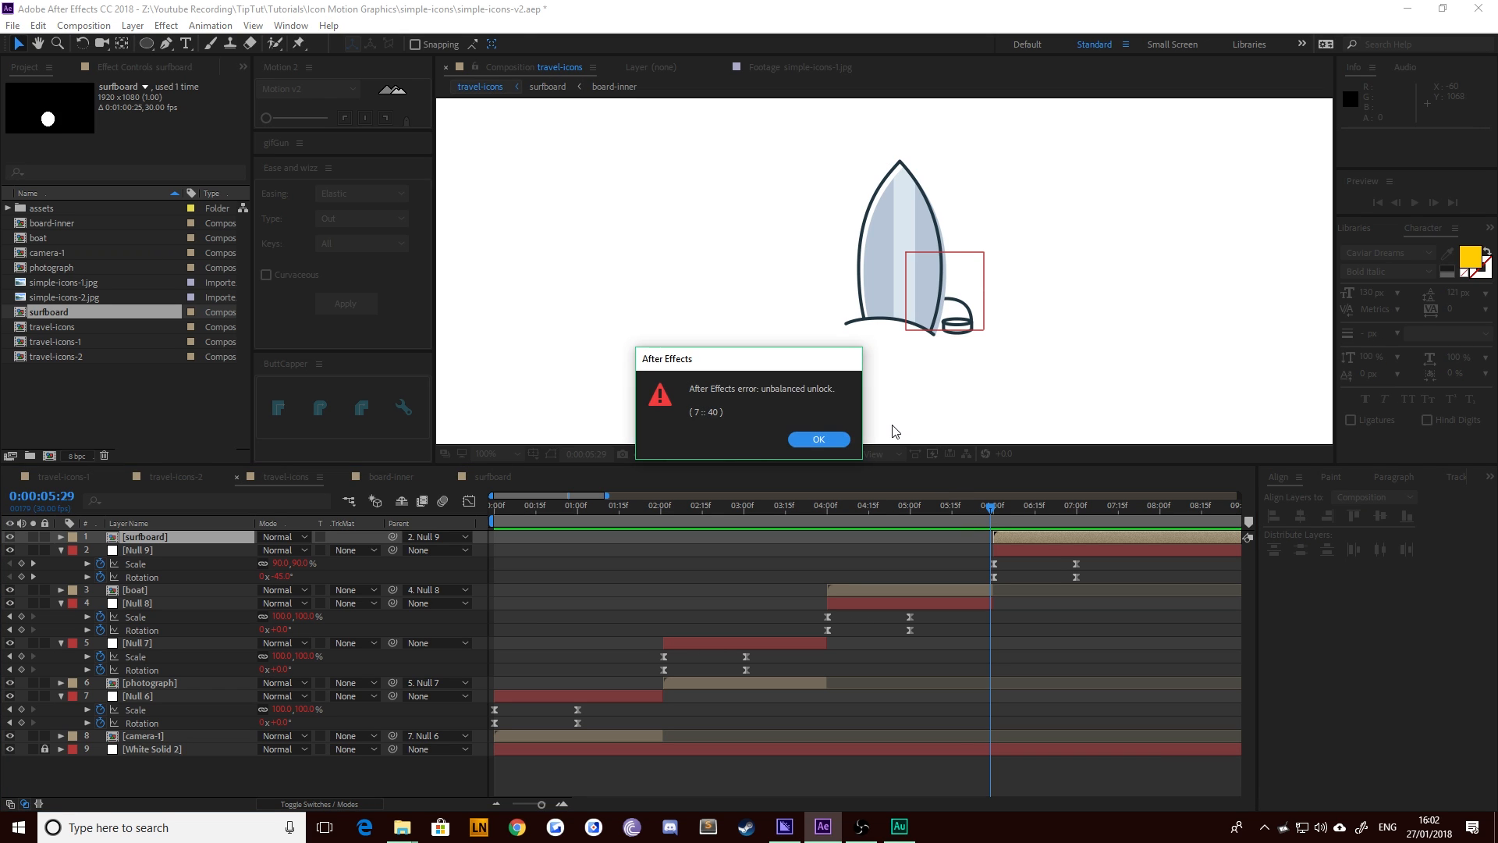
key("Return")
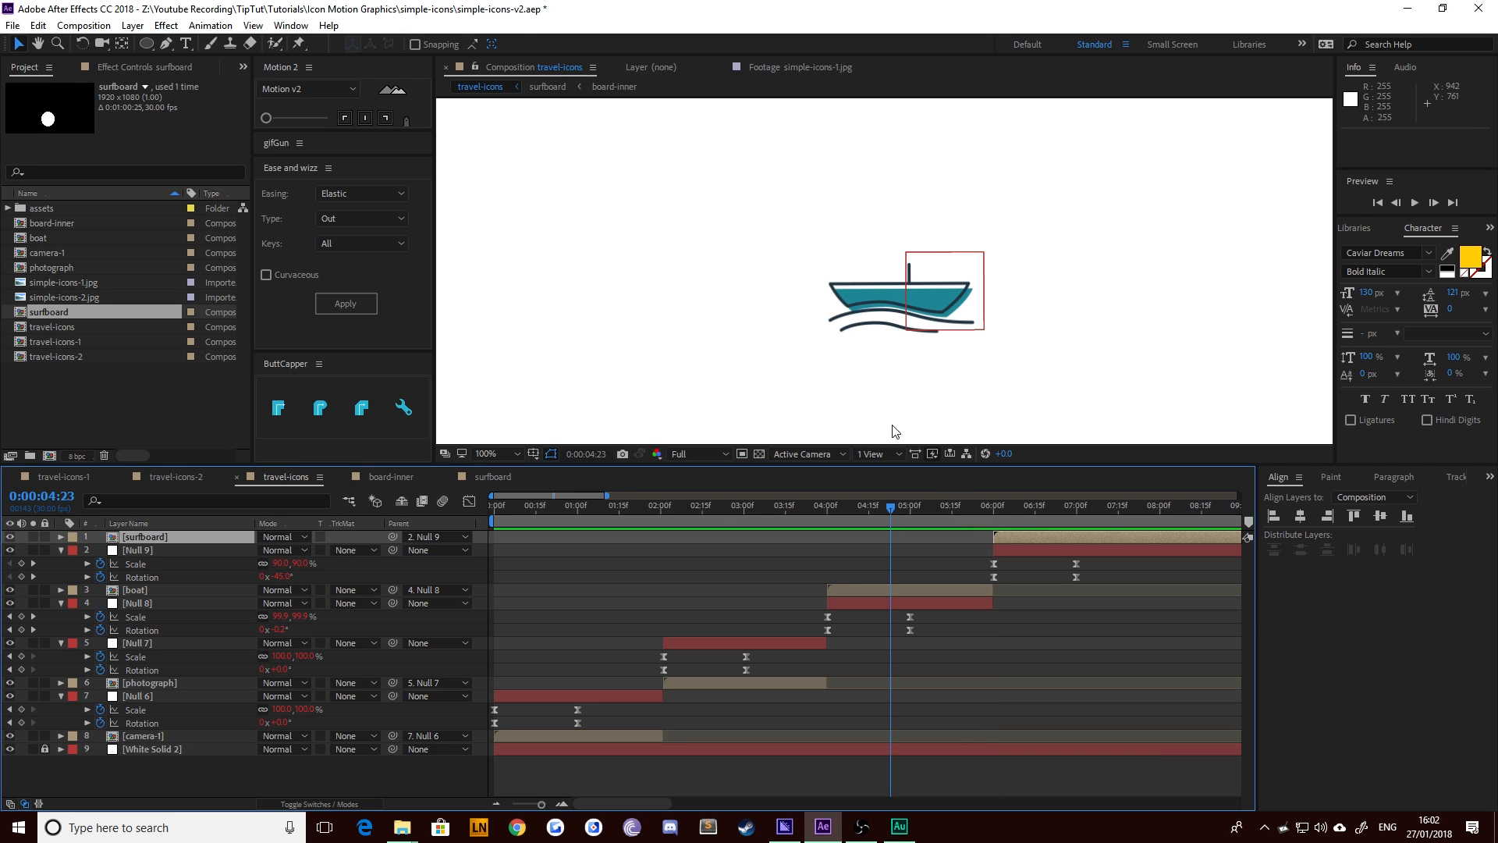
key("ctrl+s")
Examine the Media & Disk Cache preferences and the option to empty the disk cache without deleting the cached files
left_click(36, 26)
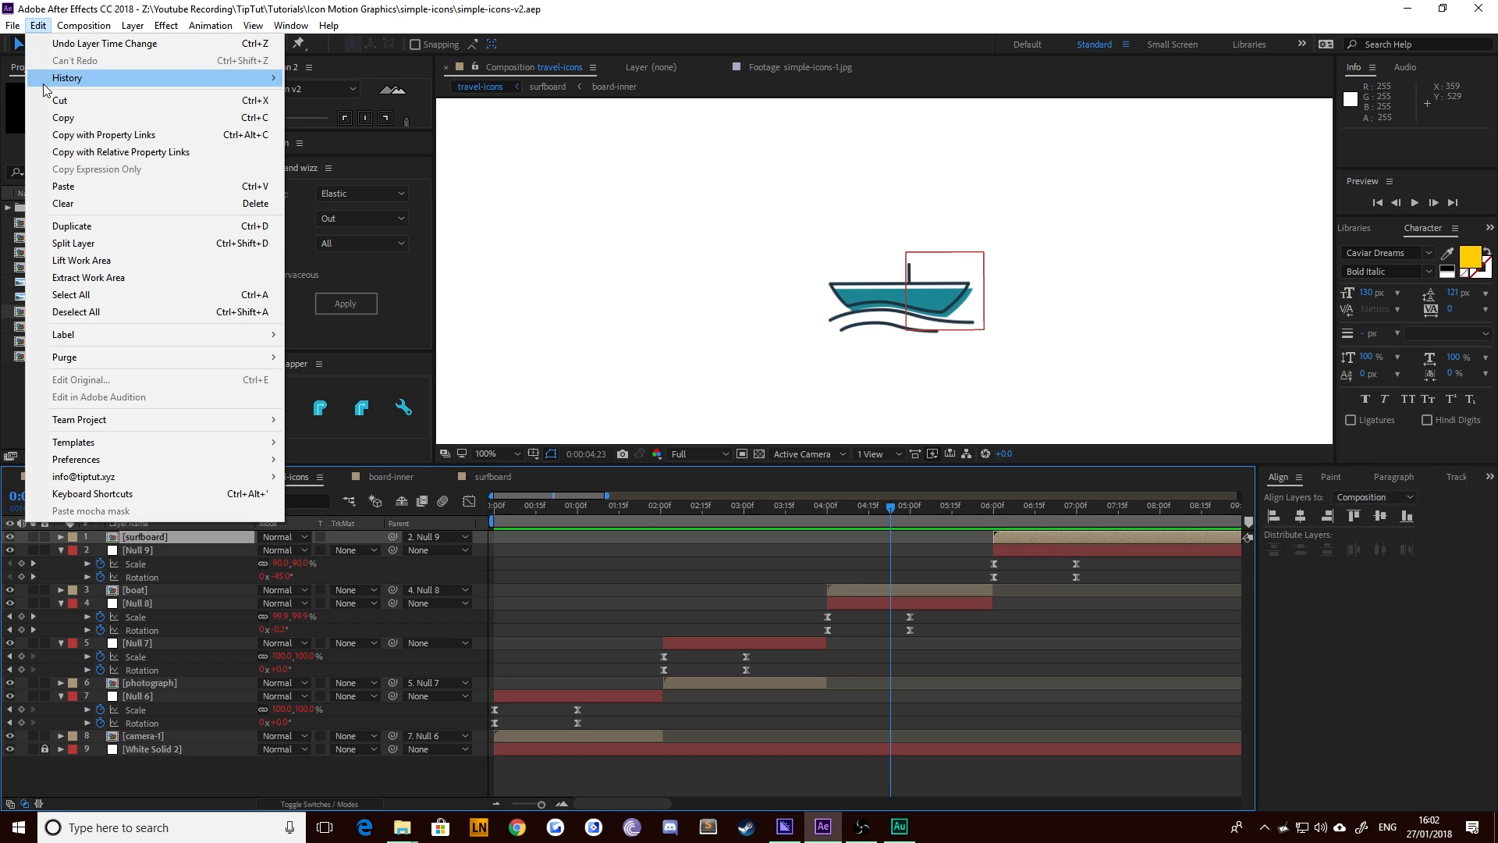
mouse_move(153, 457)
left_click(312, 458)
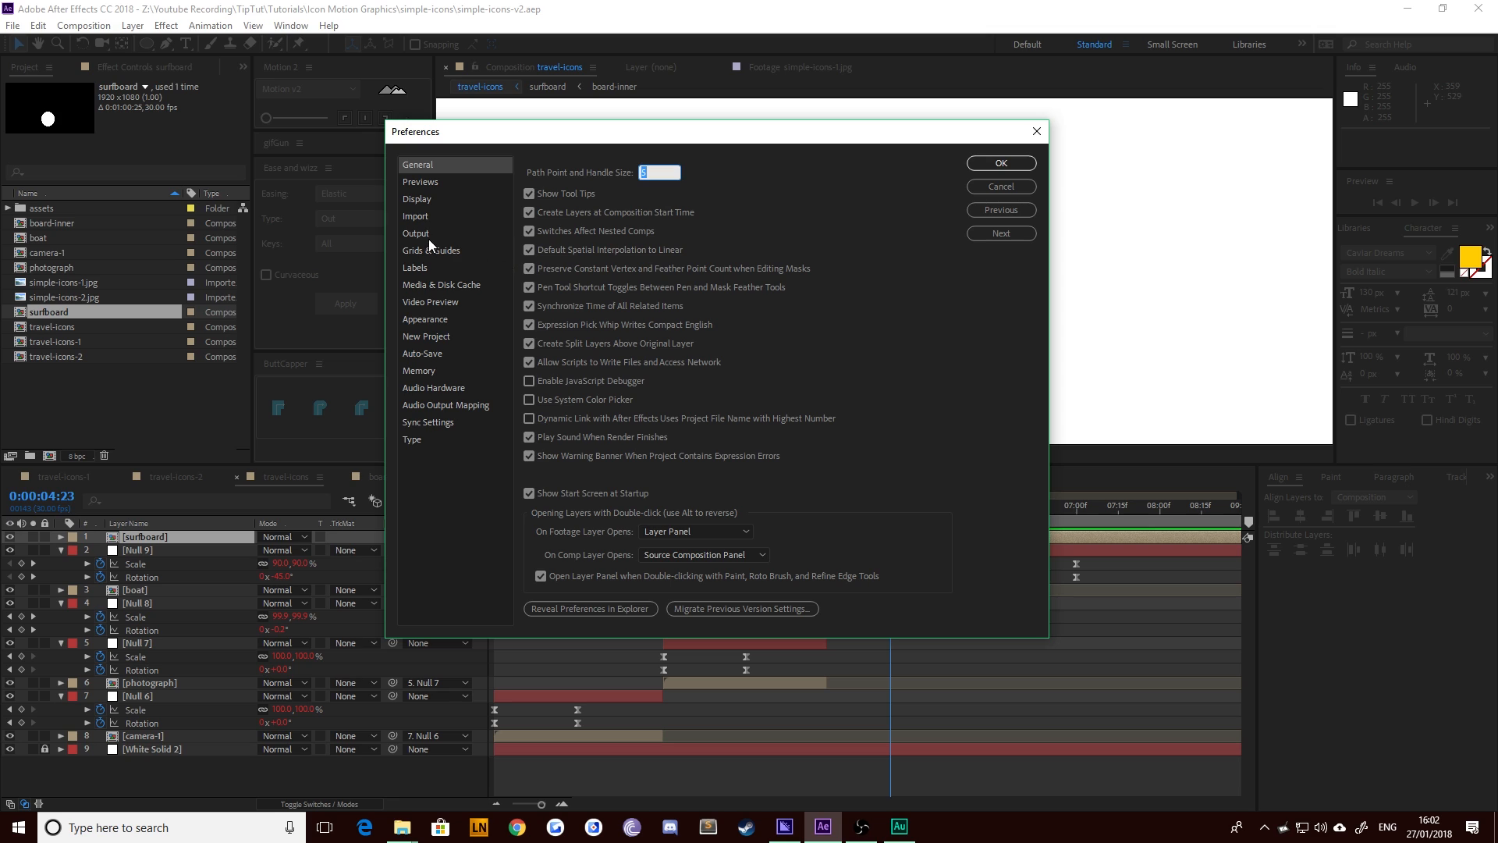
left_click(447, 287)
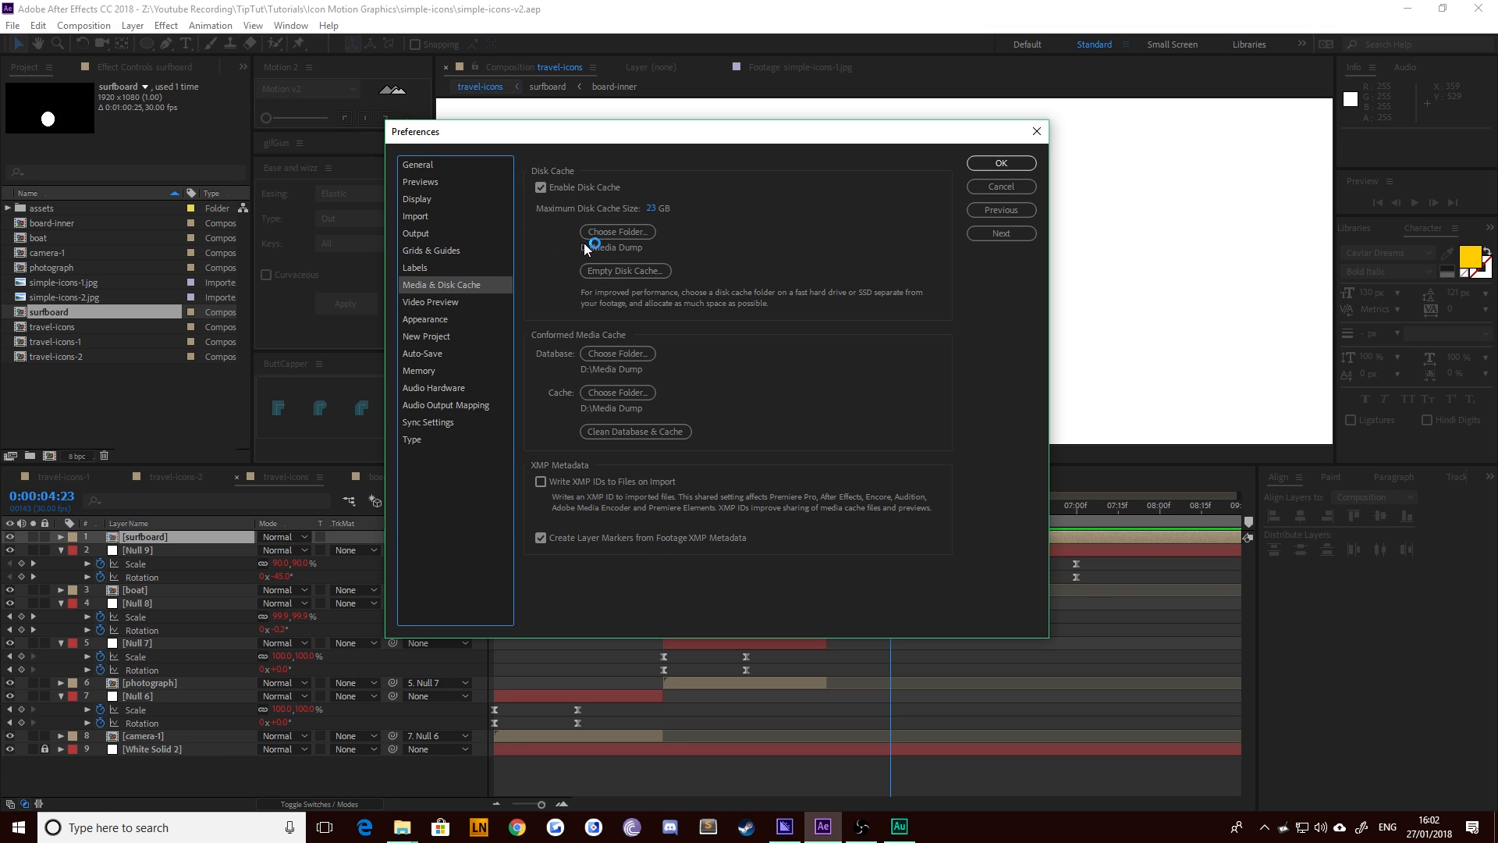
left_click(645, 272)
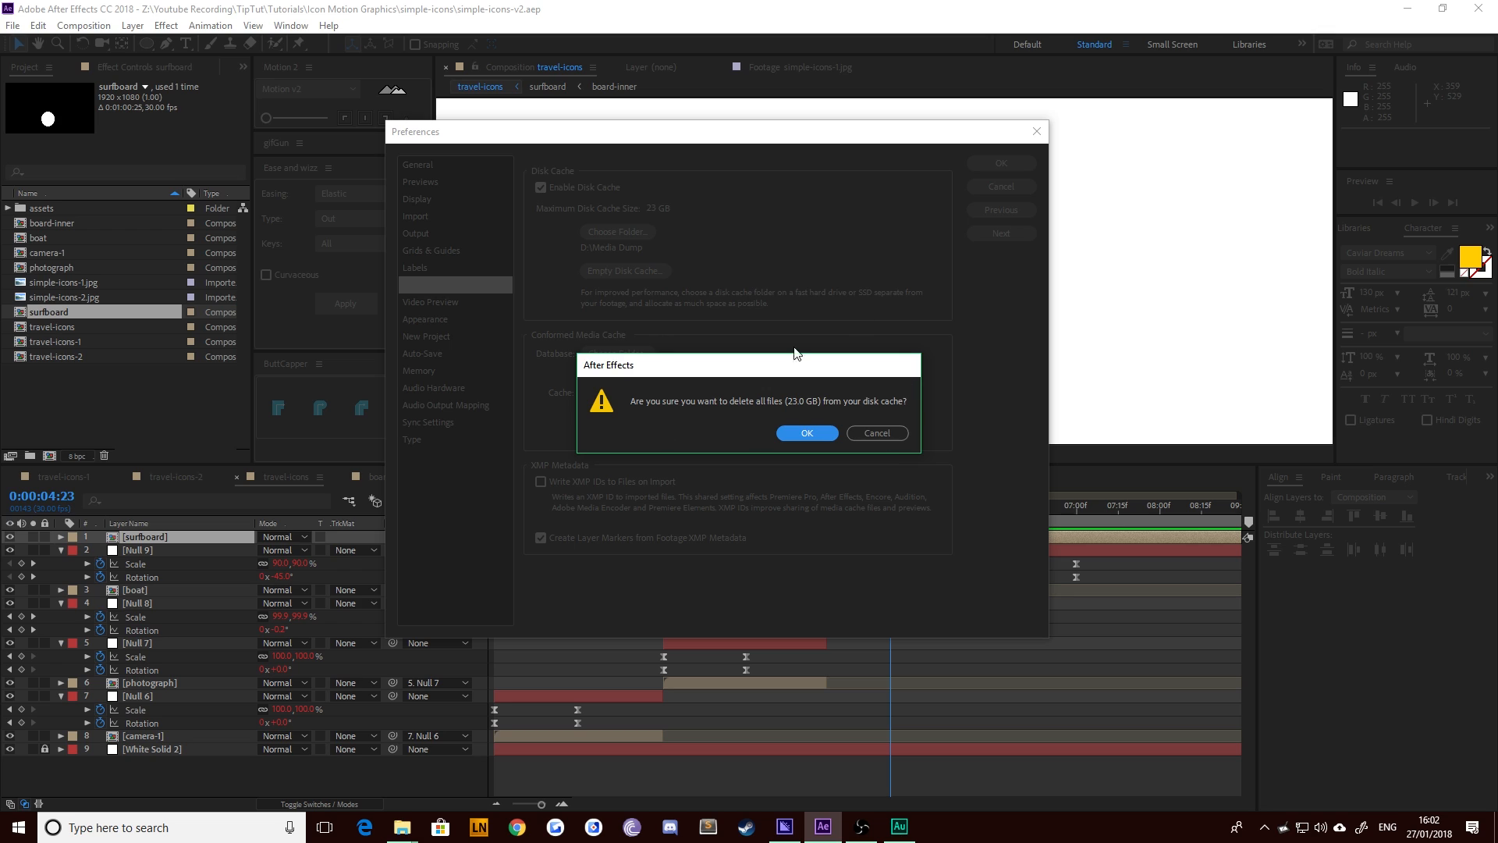
left_click(875, 432)
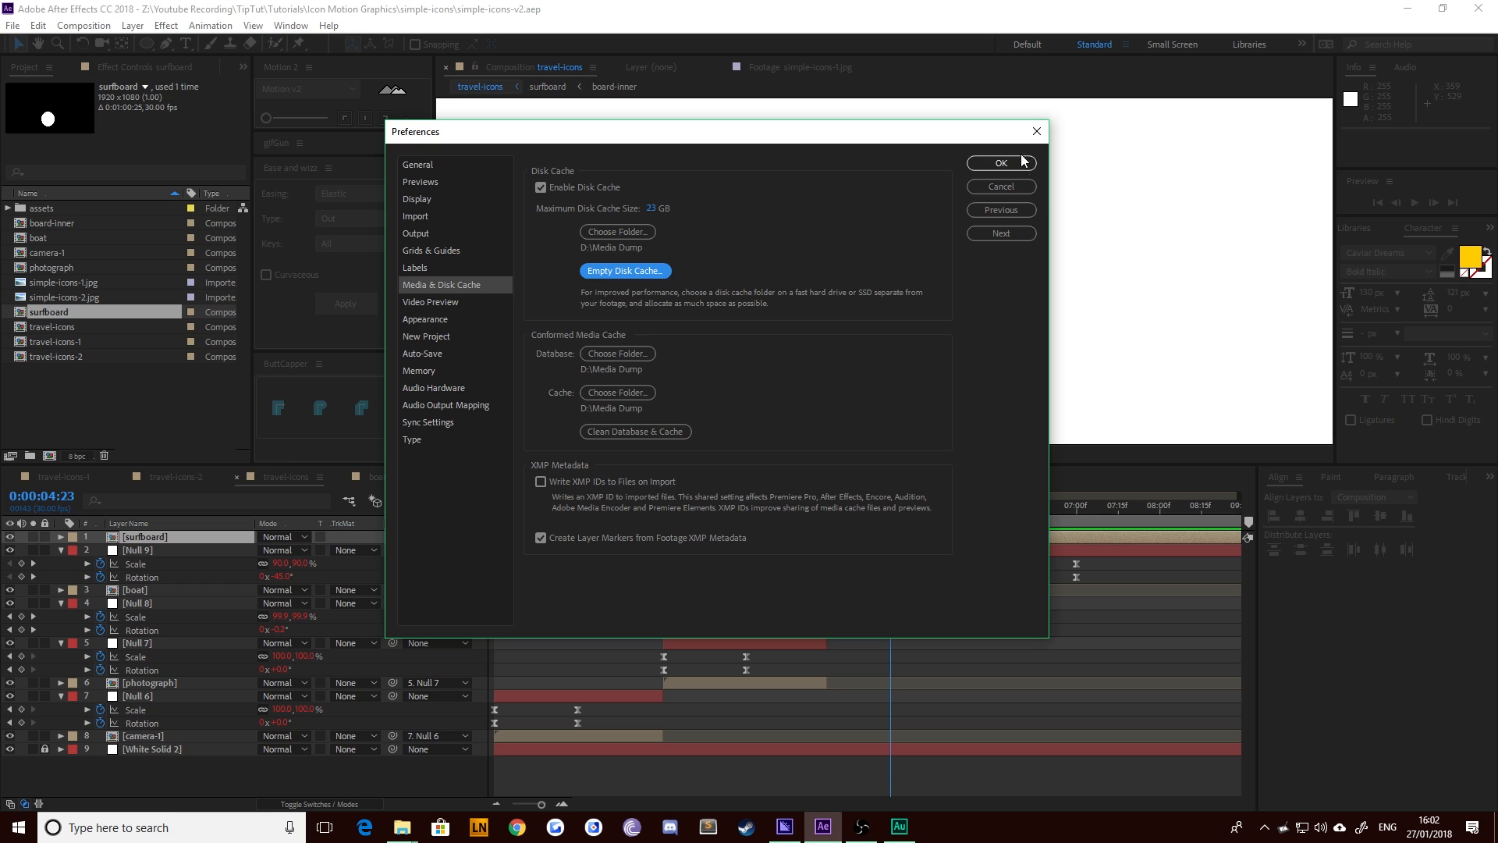
left_click(1023, 161)
Check the surfboard's entrance up to 0:00:06:19 in travel-icons and inspect the nested board-inner and surfboard compositions
left_click(980, 517)
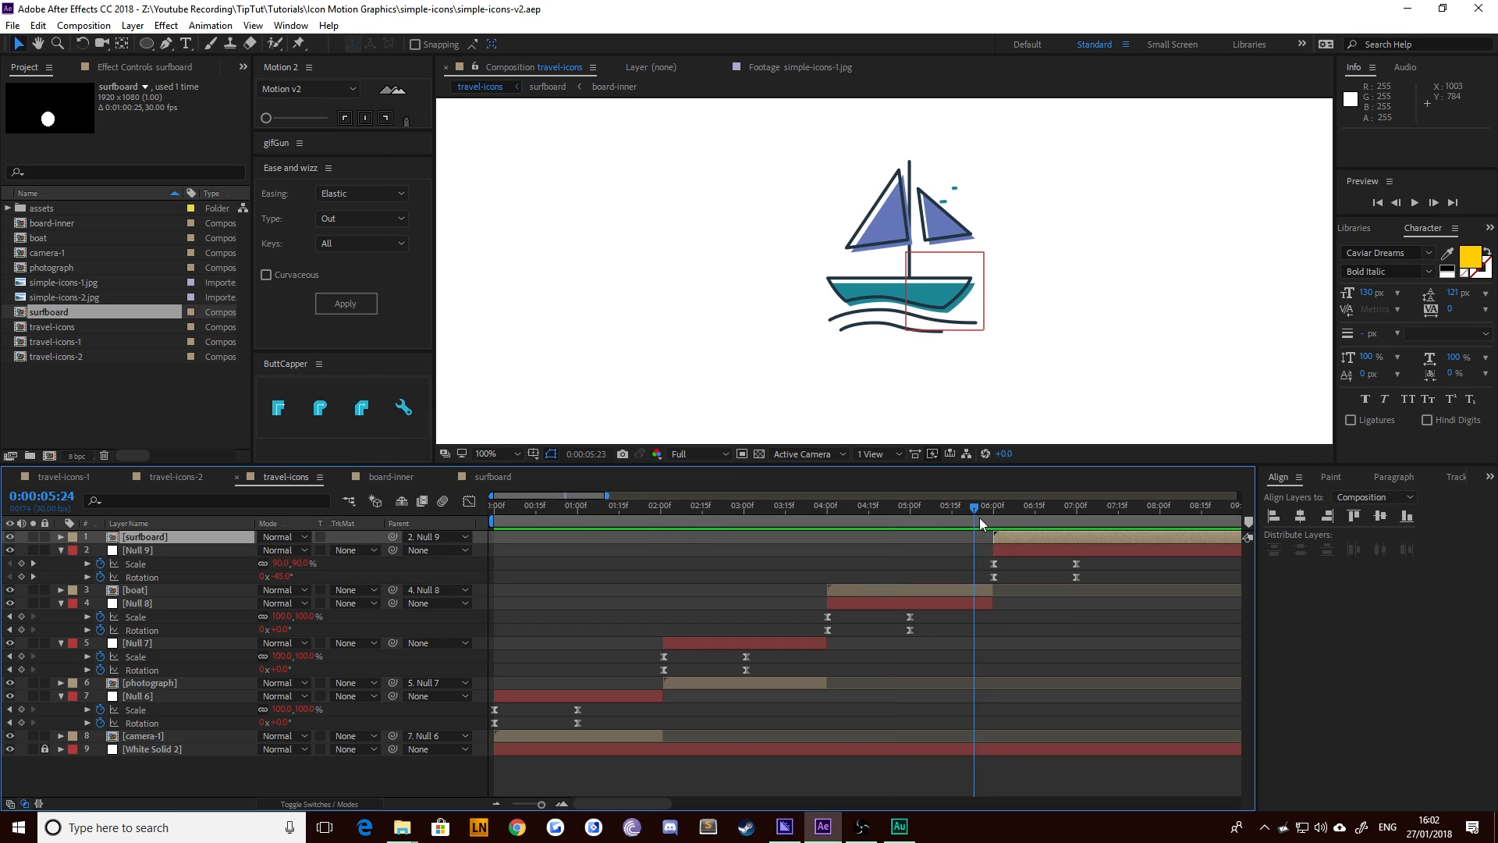
left_click_drag(980, 517, 1001, 517)
scroll(900, 309, "down", 1)
key("shift+Escape")
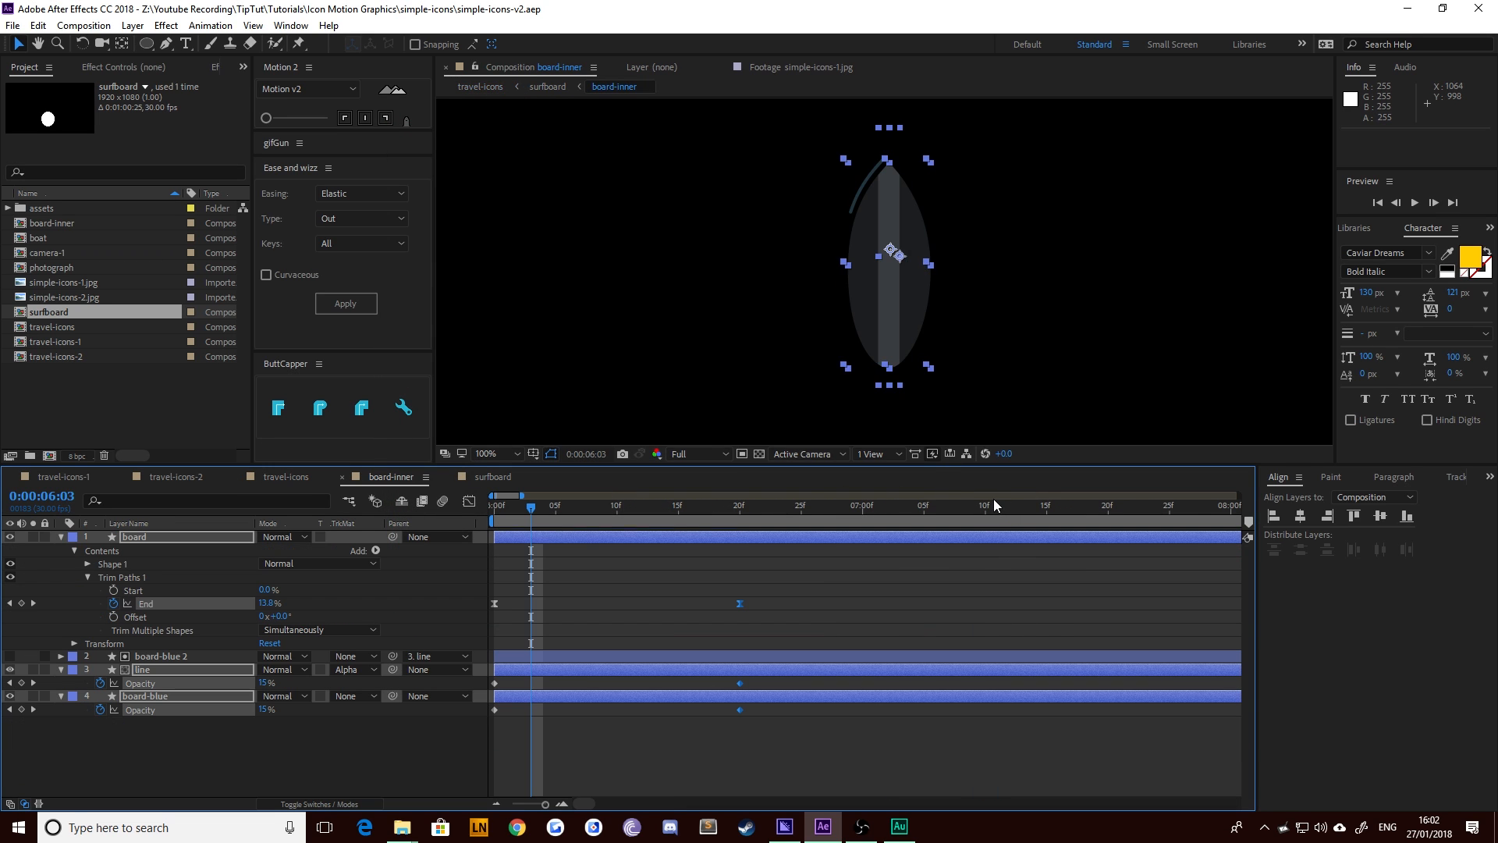
left_click(489, 476)
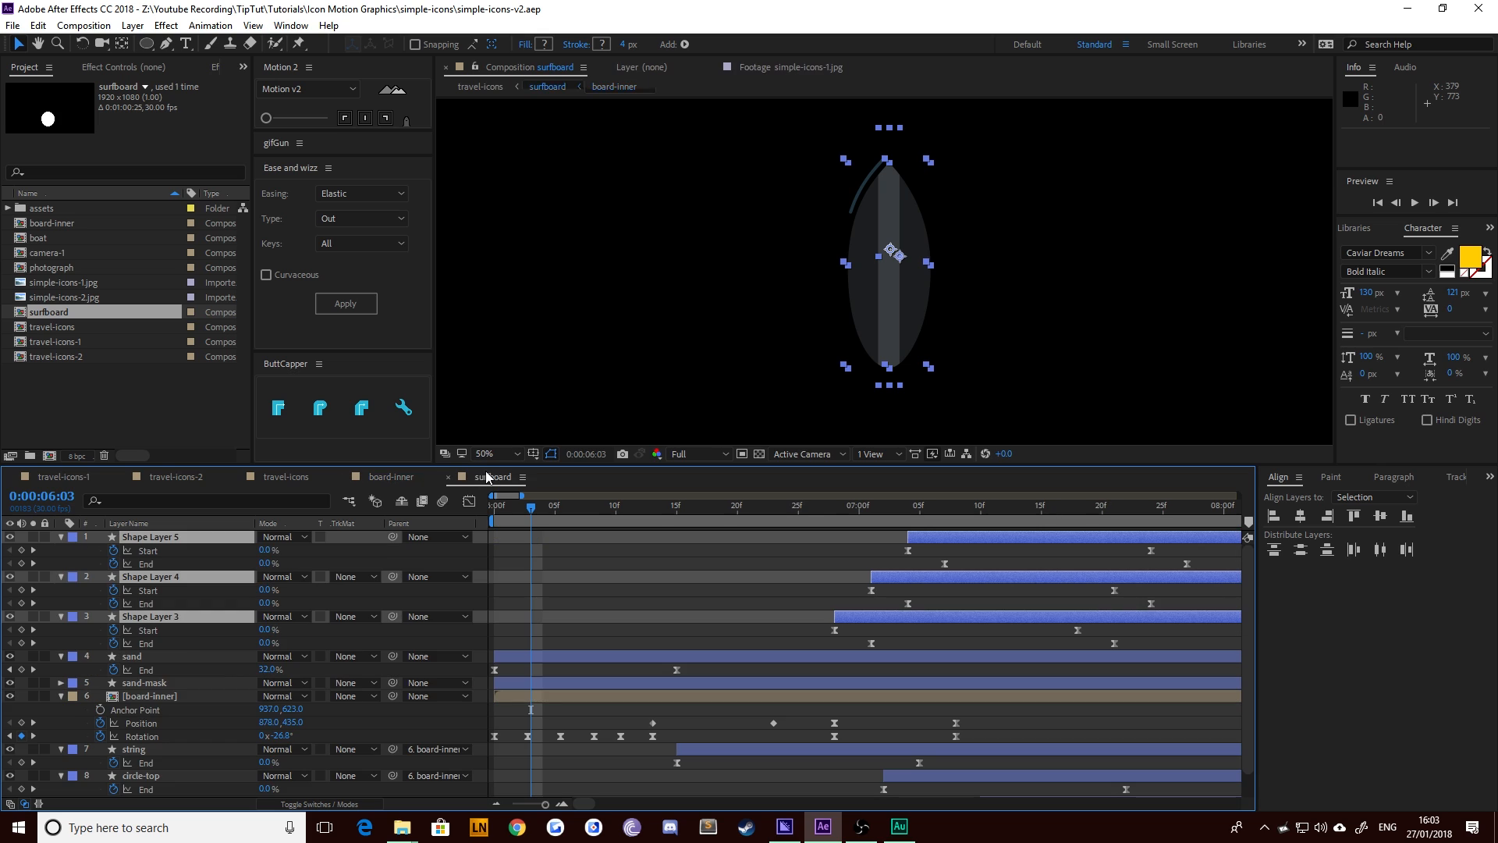
left_click(294, 477)
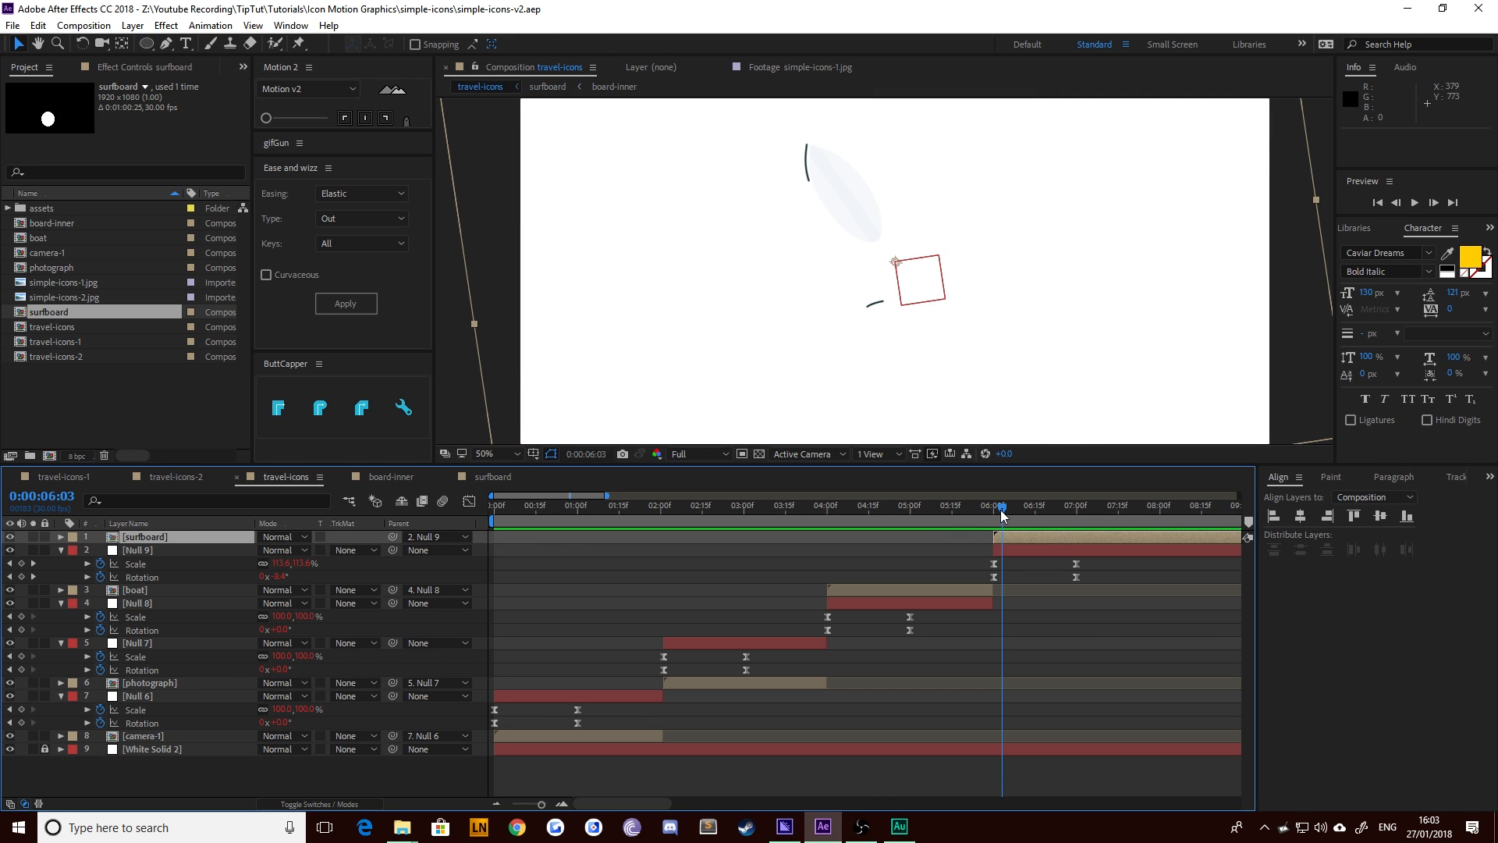
left_click_drag(1002, 515, 1045, 520)
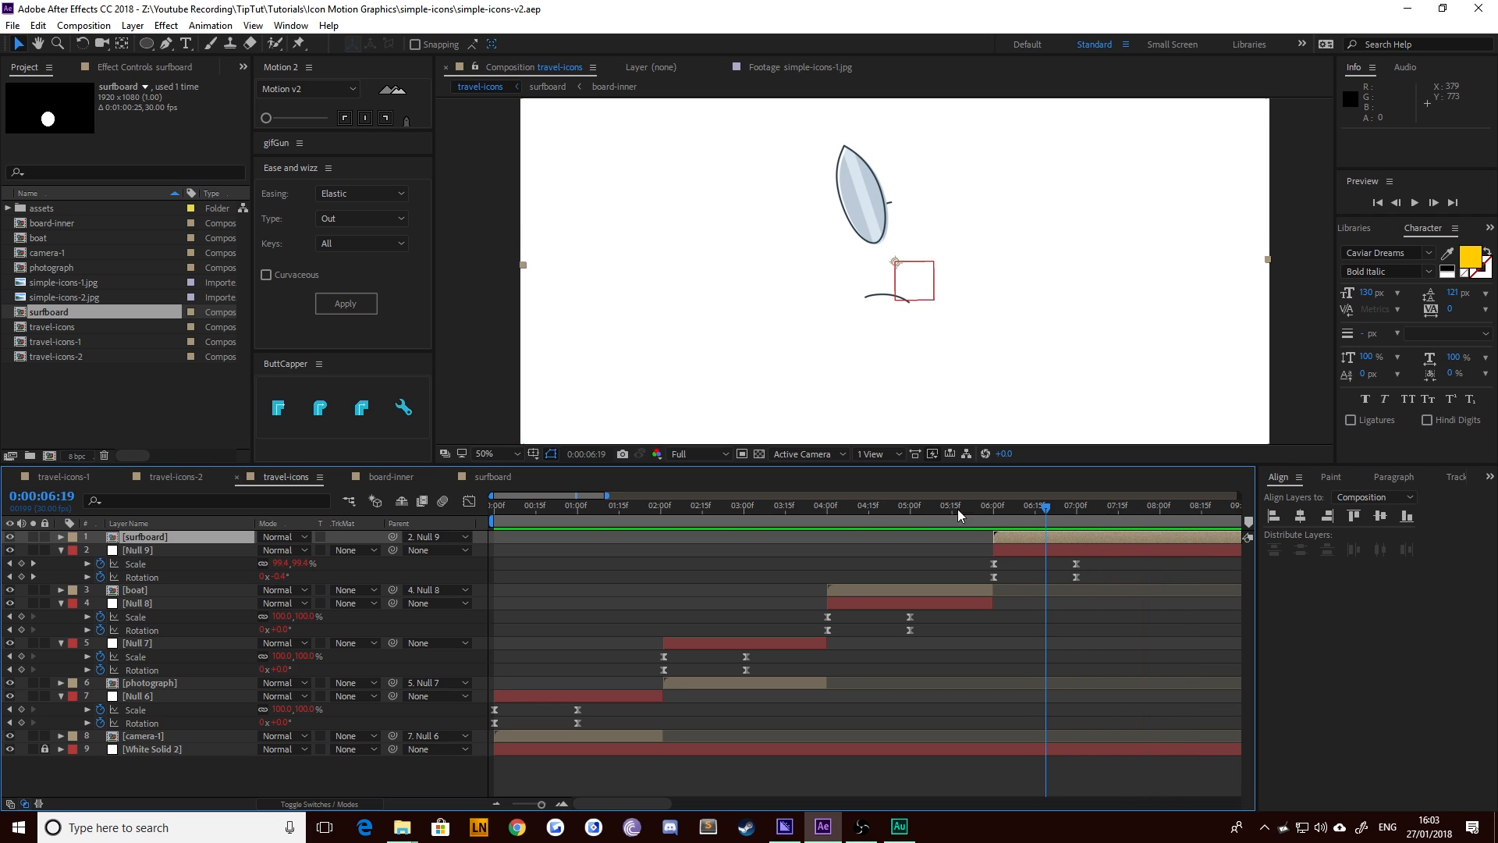
View the reference images simple-icons-1.jpg and simple-icons-2.jpg and look over the surfboard composition between them
double_click(36, 284)
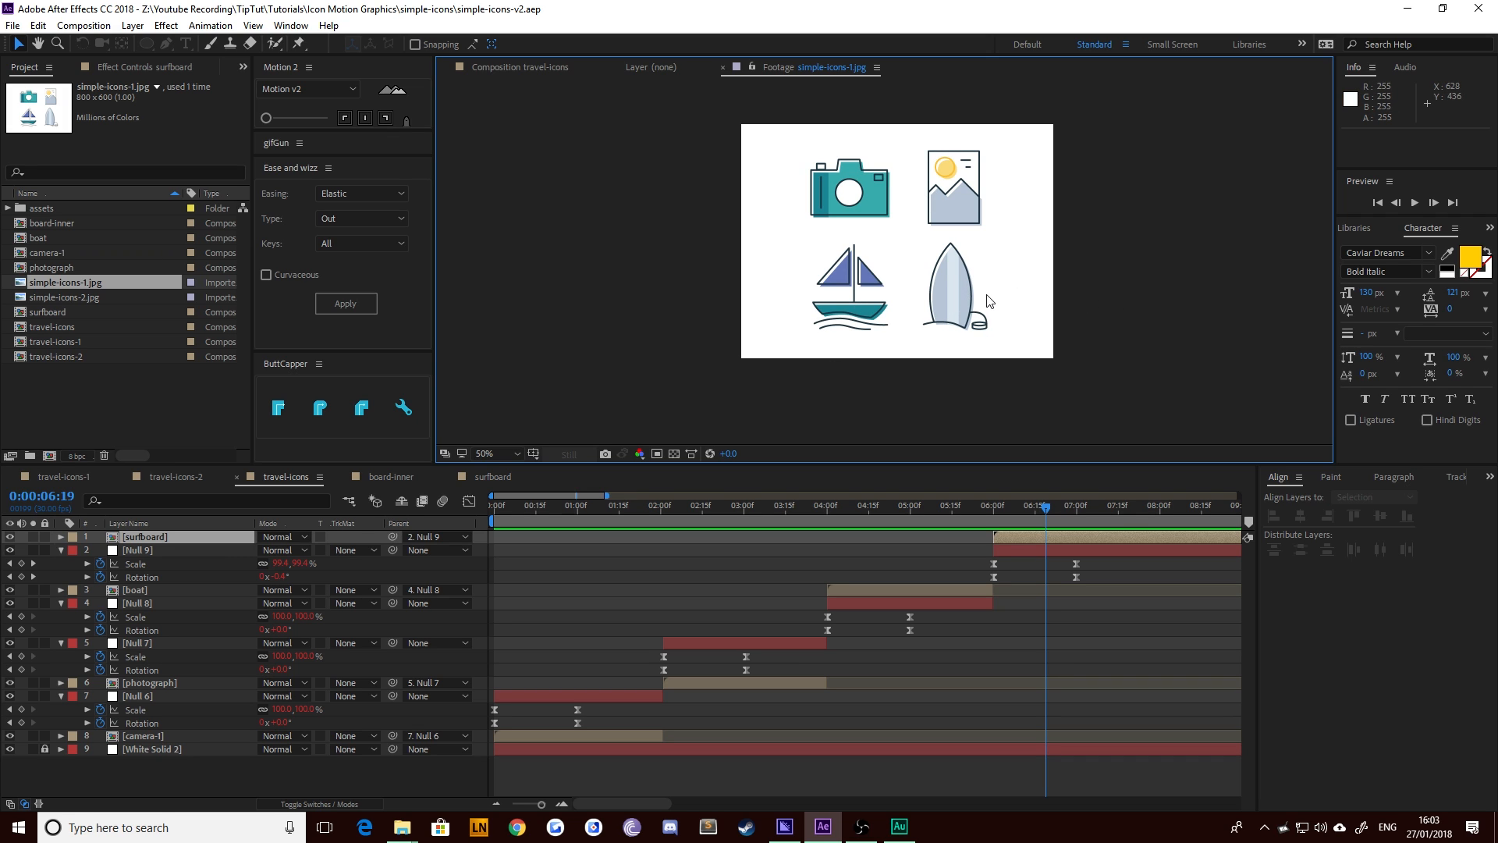
double_click(67, 298)
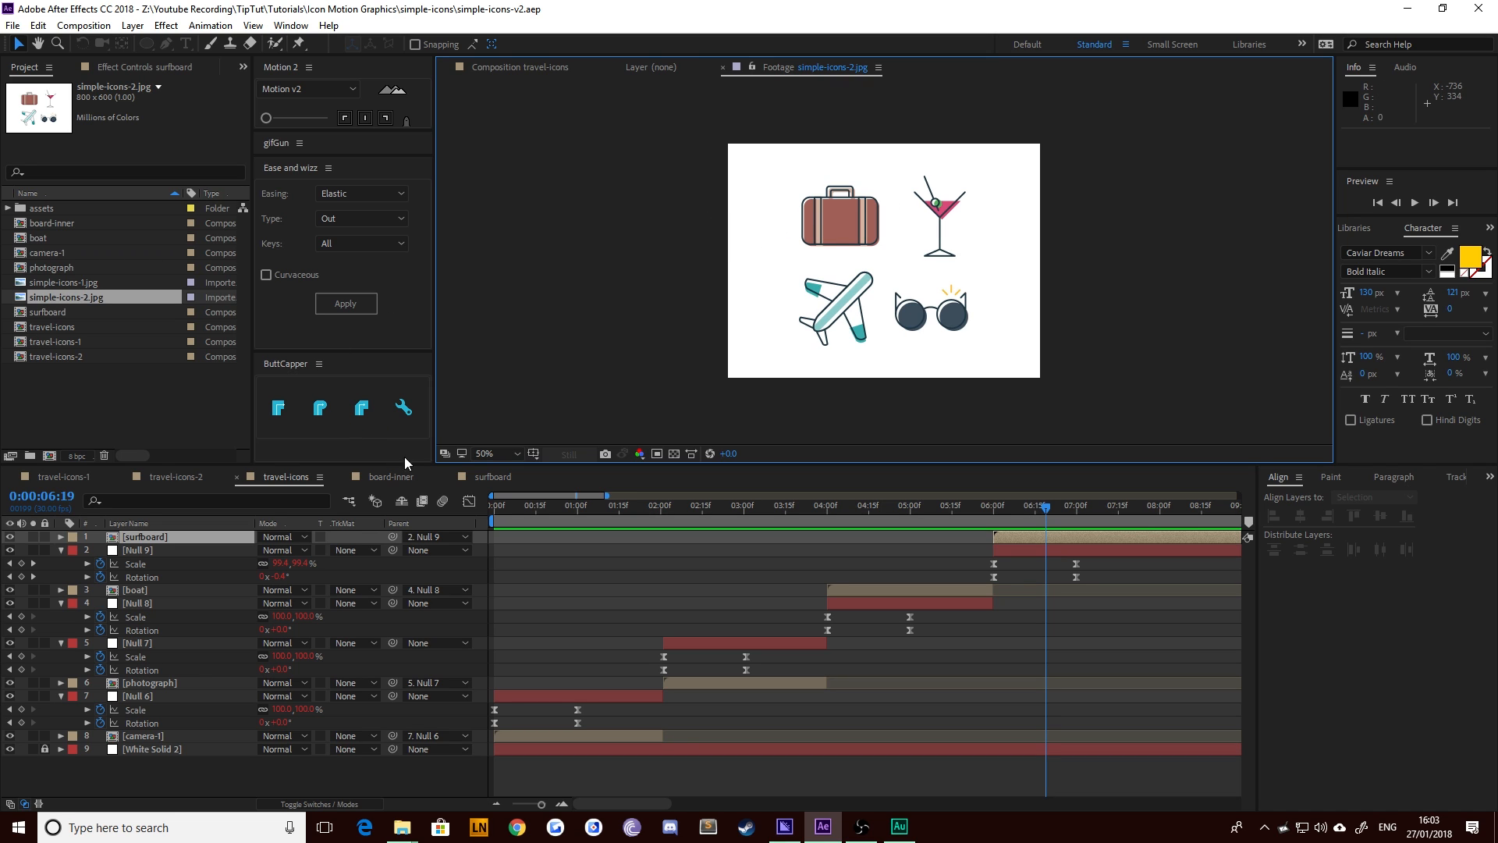
left_click(487, 476)
left_click(880, 318)
key("comma")
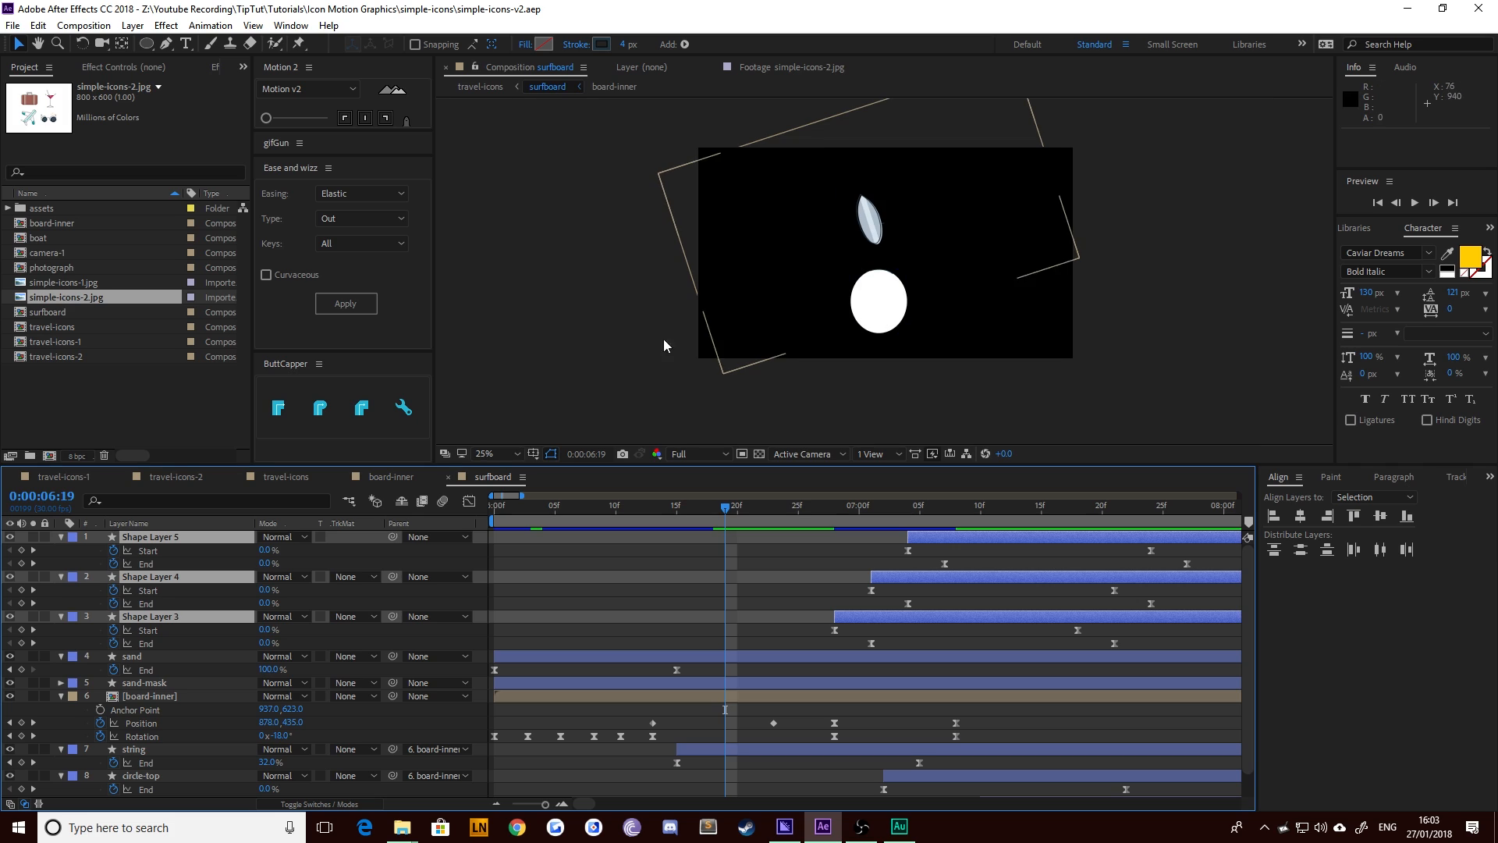
key("period")
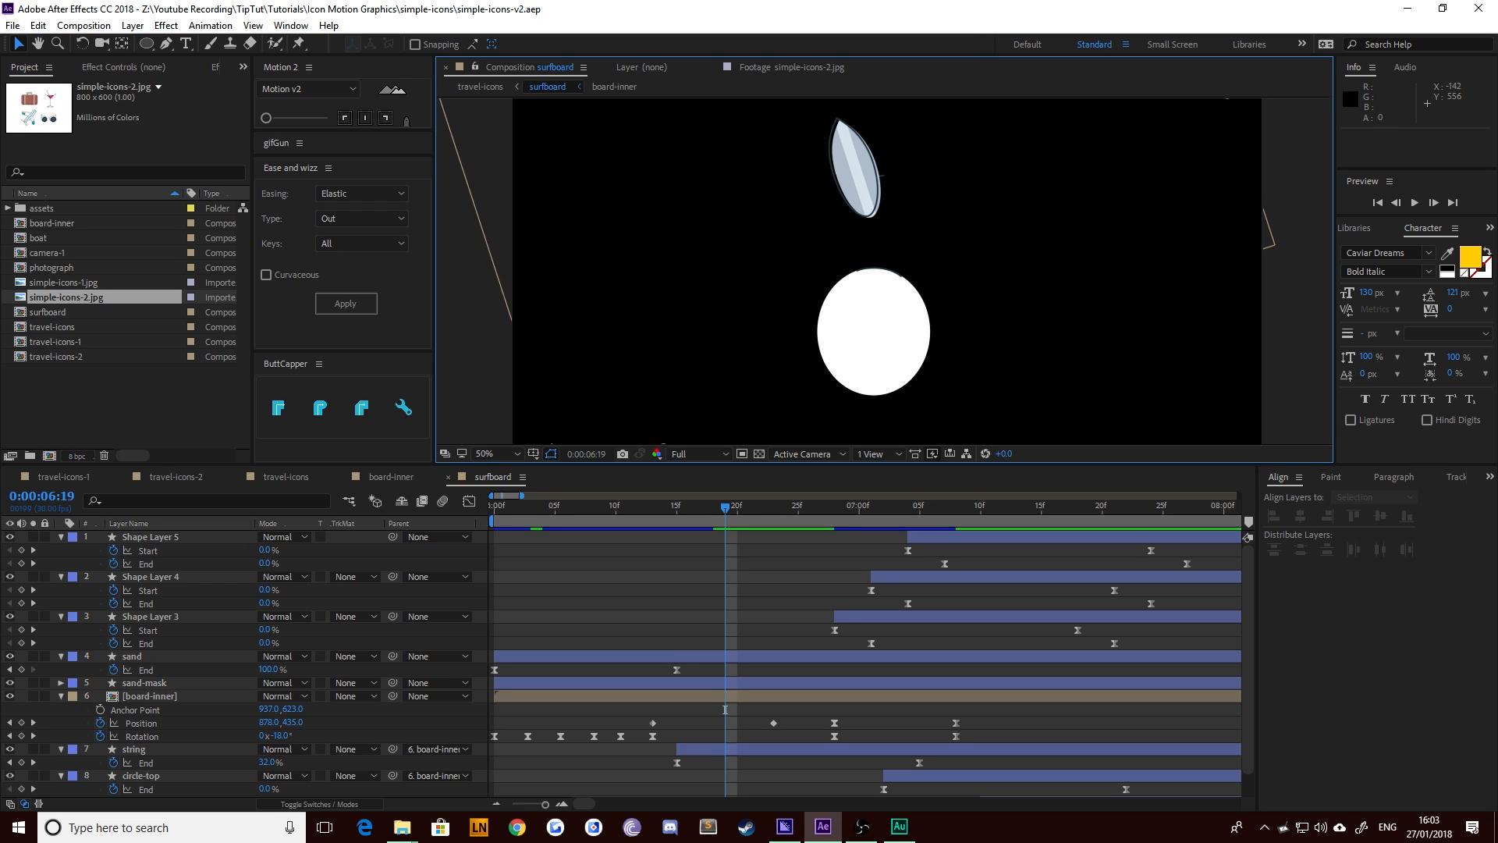
double_click(67, 297)
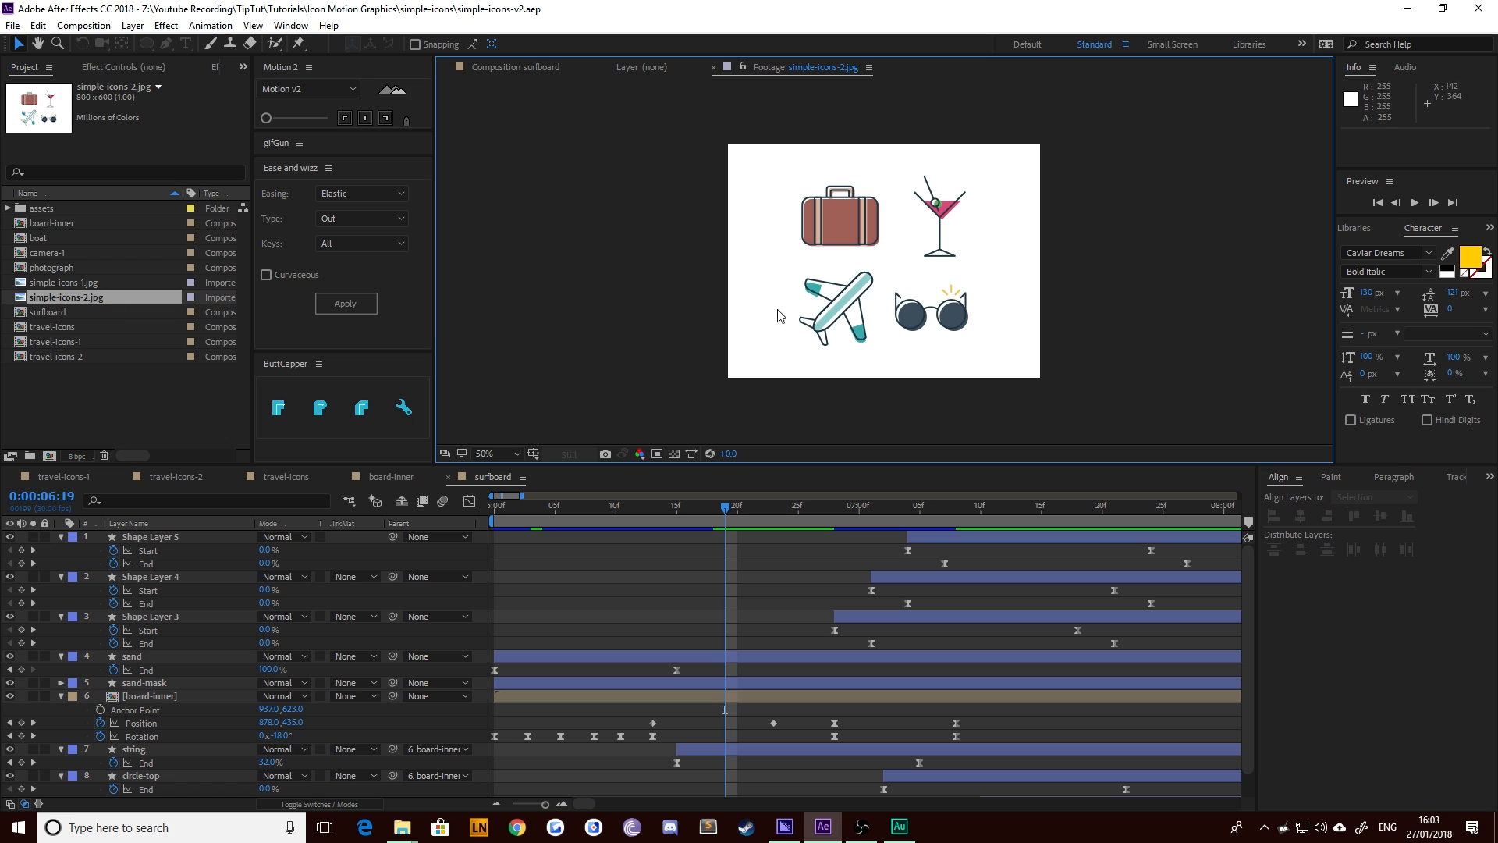